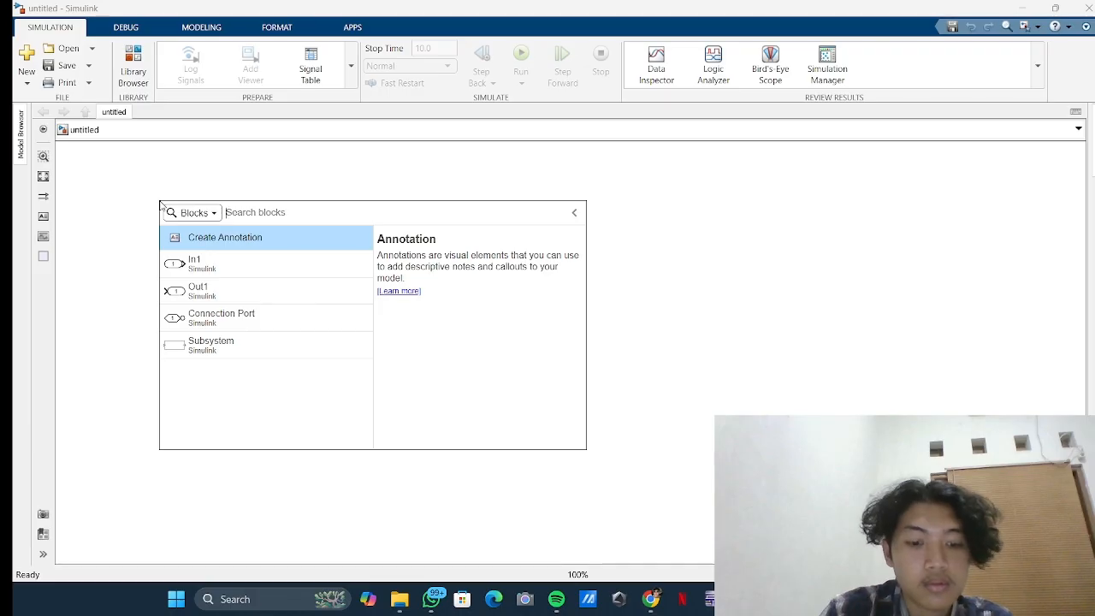
# - Add a Ramp source block and place a Gain block in line after it on the empty model canvas
pyautogui.write('ramp')
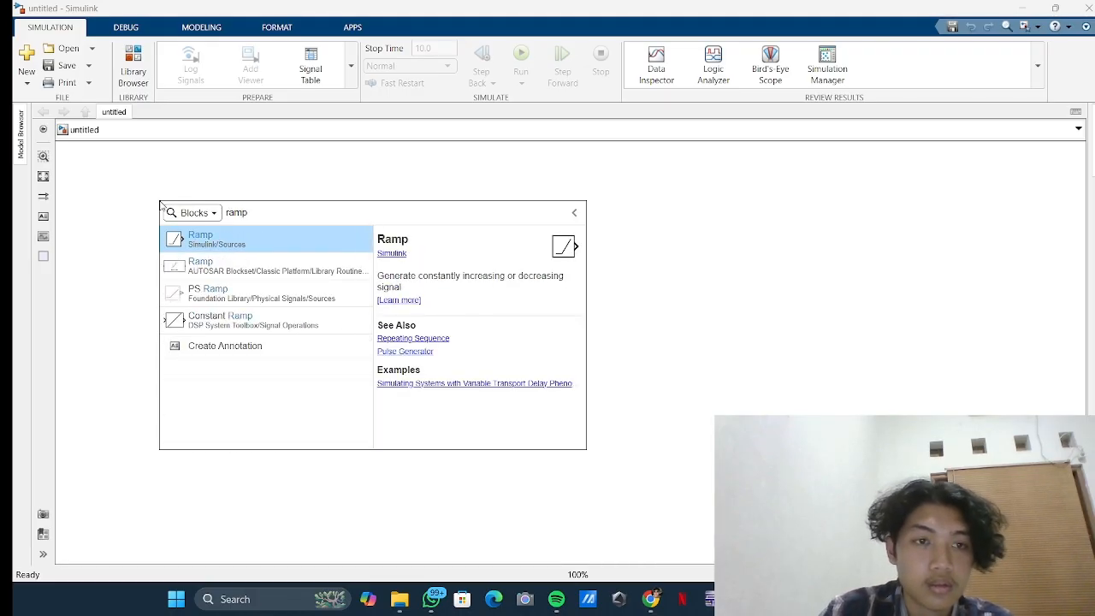
pyautogui.click(211, 244)
pyautogui.moveTo(162, 209); pyautogui.dragTo(156, 238)
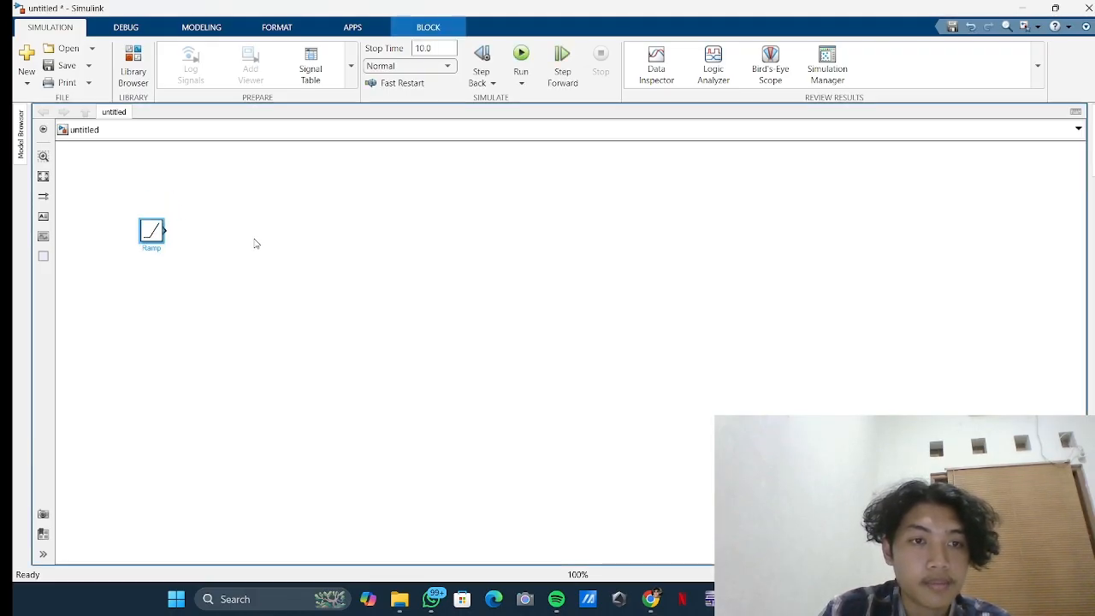
pyautogui.doubleClick(257, 242)
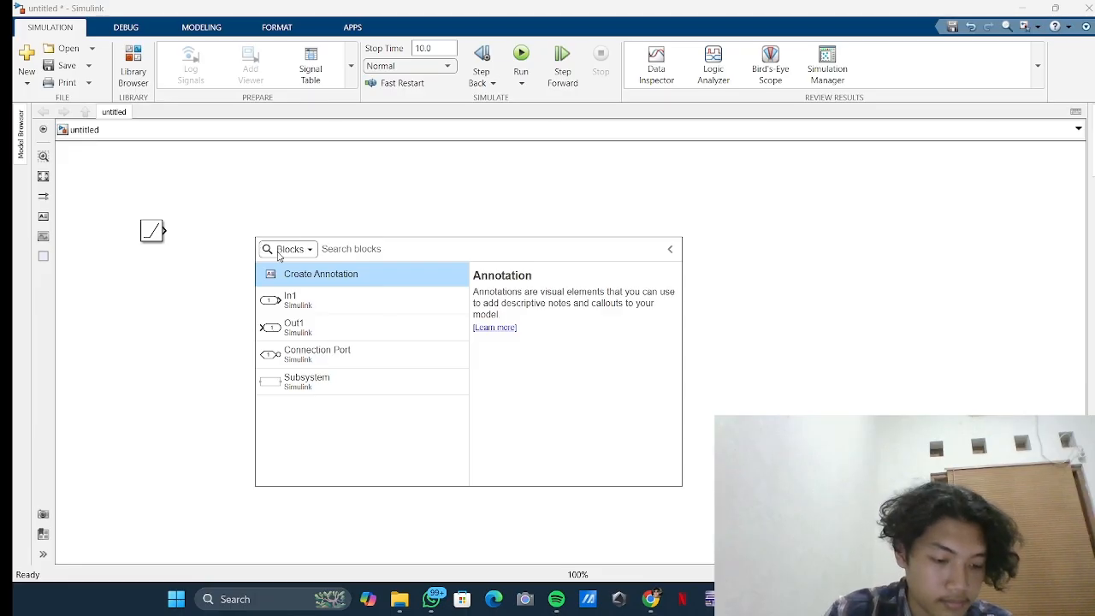
pyautogui.write('gain')
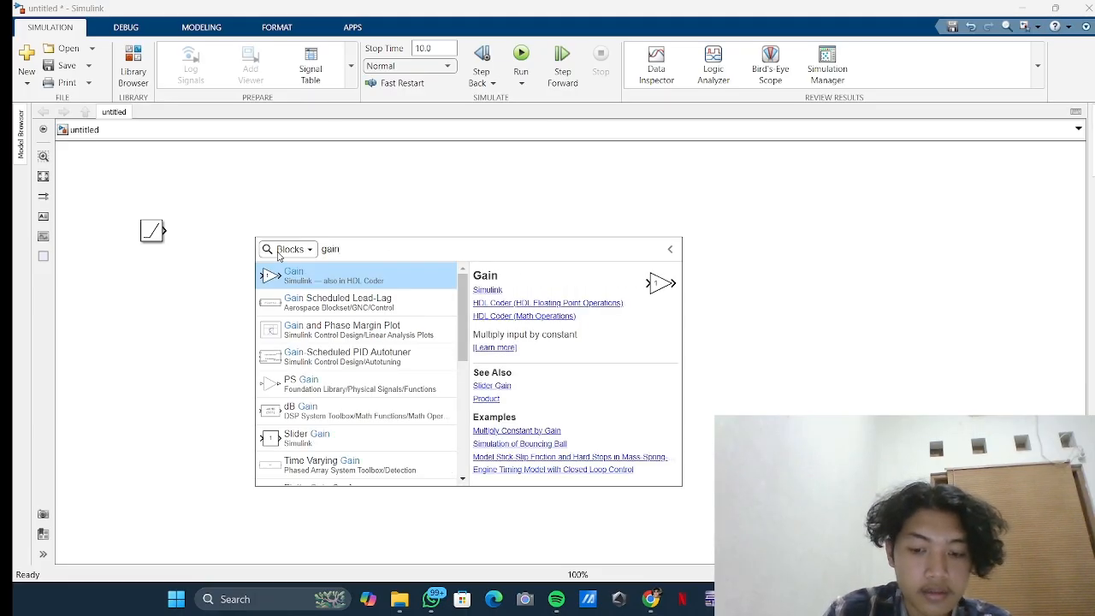
pyautogui.press('Return')
pyautogui.moveTo(254, 238); pyautogui.dragTo(220, 233)
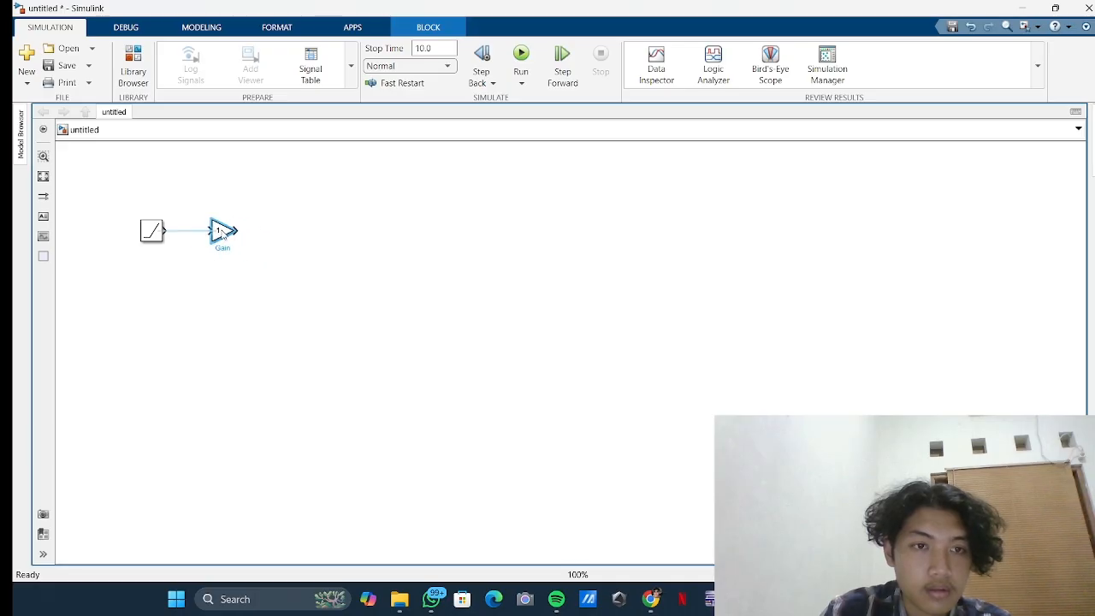
# - Add a Sum block and a second Gain block in line after the first Gain
pyautogui.doubleClick(322, 236)
pyautogui.write('sum')
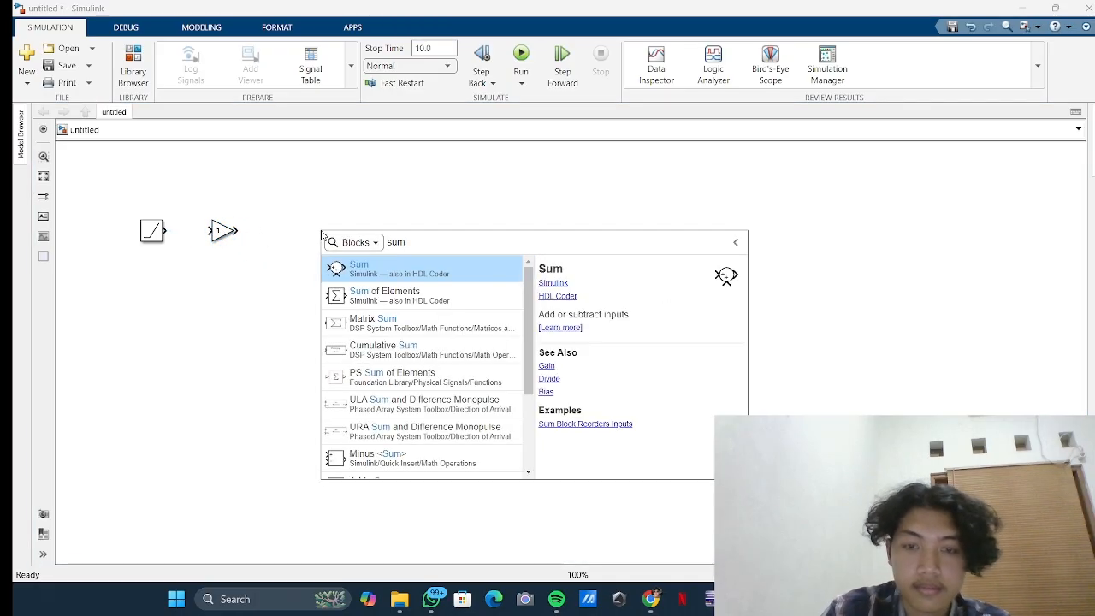
pyautogui.press('Return')
pyautogui.moveTo(313, 231); pyautogui.dragTo(290, 232)
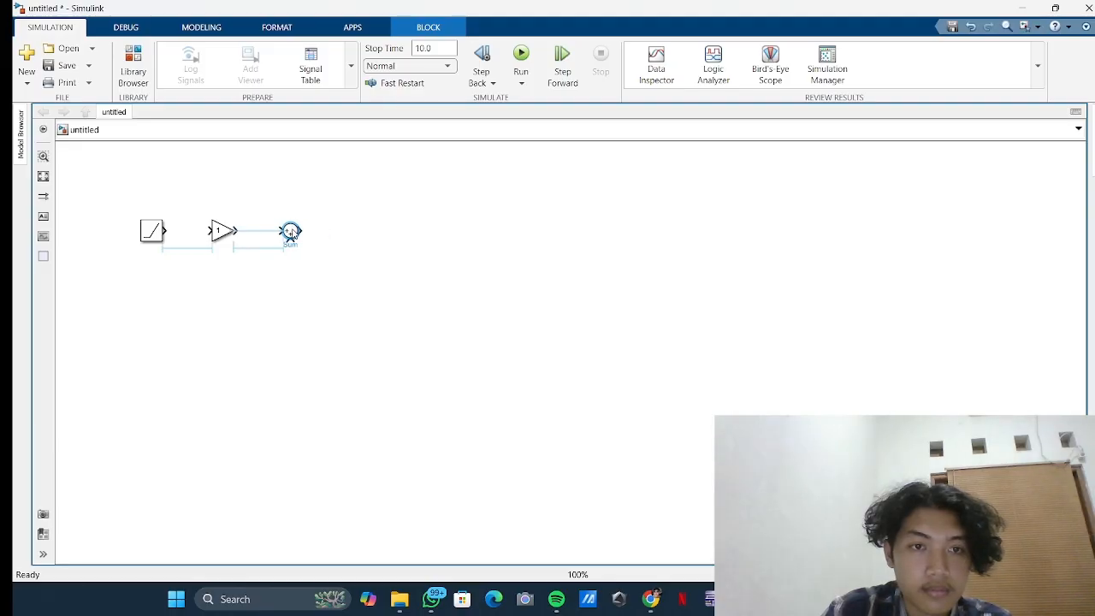
pyautogui.doubleClick(351, 238)
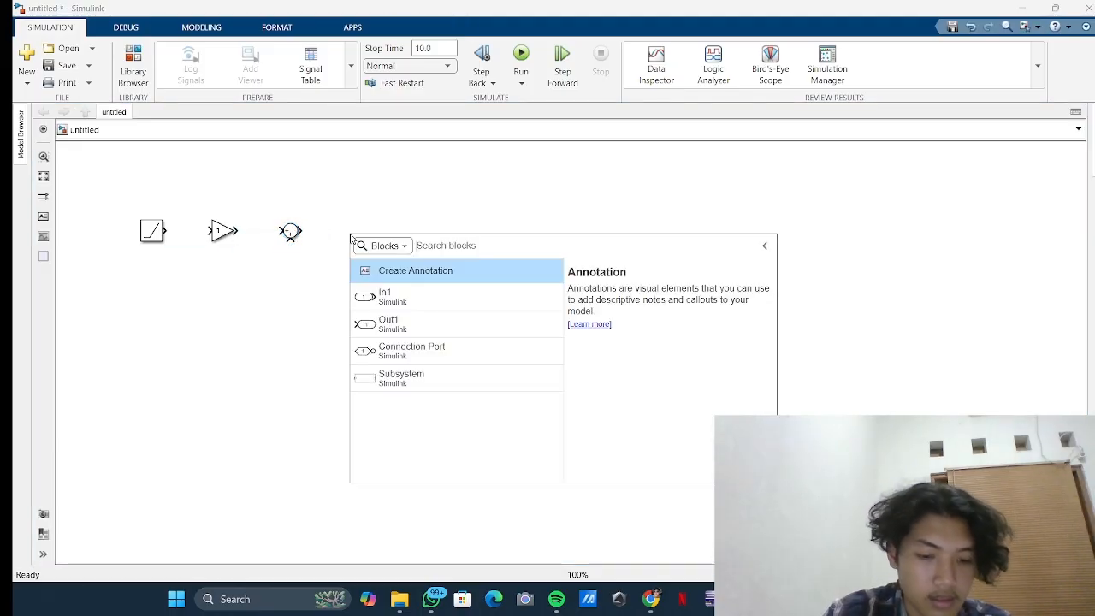
pyautogui.write('gain')
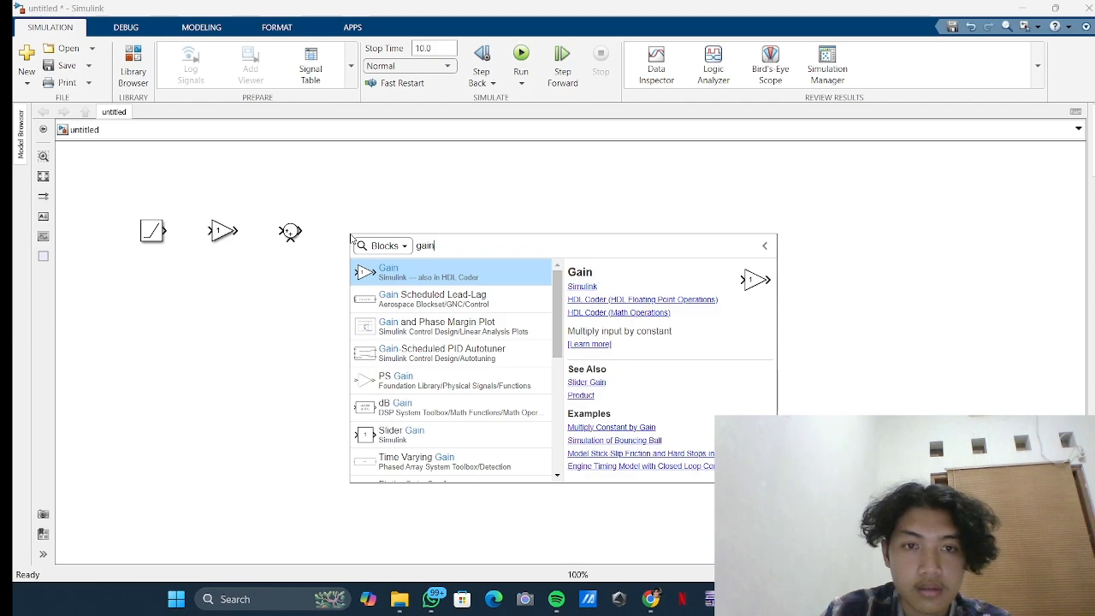
pyautogui.press('Return')
pyautogui.moveTo(346, 237); pyautogui.dragTo(362, 234)
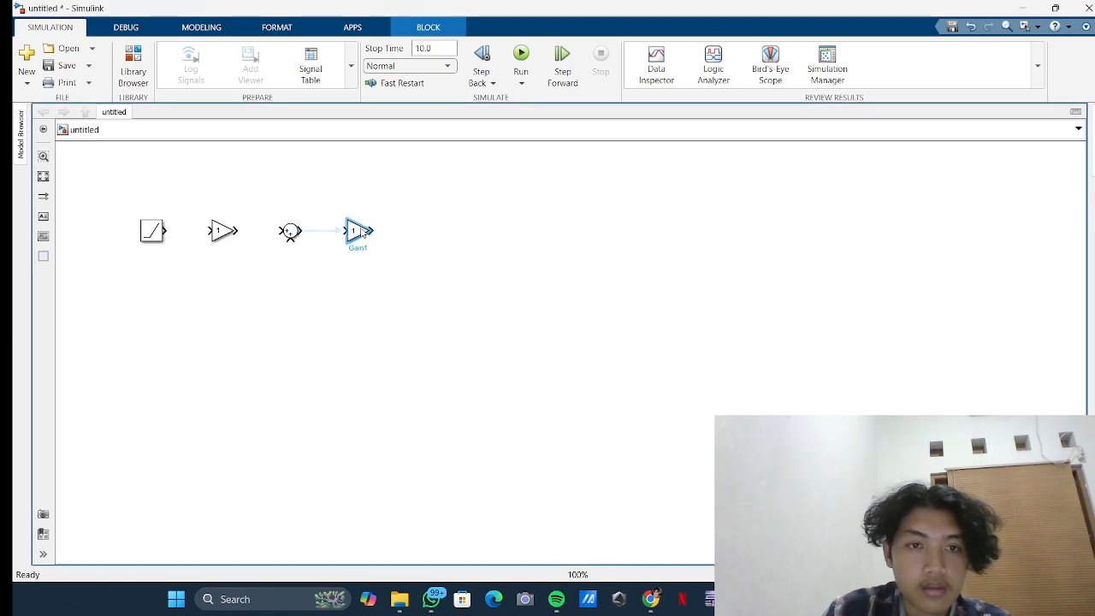
# - Add a Scope block and align it with the second Gain at the end of the row
pyautogui.doubleClick(417, 231)
pyautogui.write('sc')
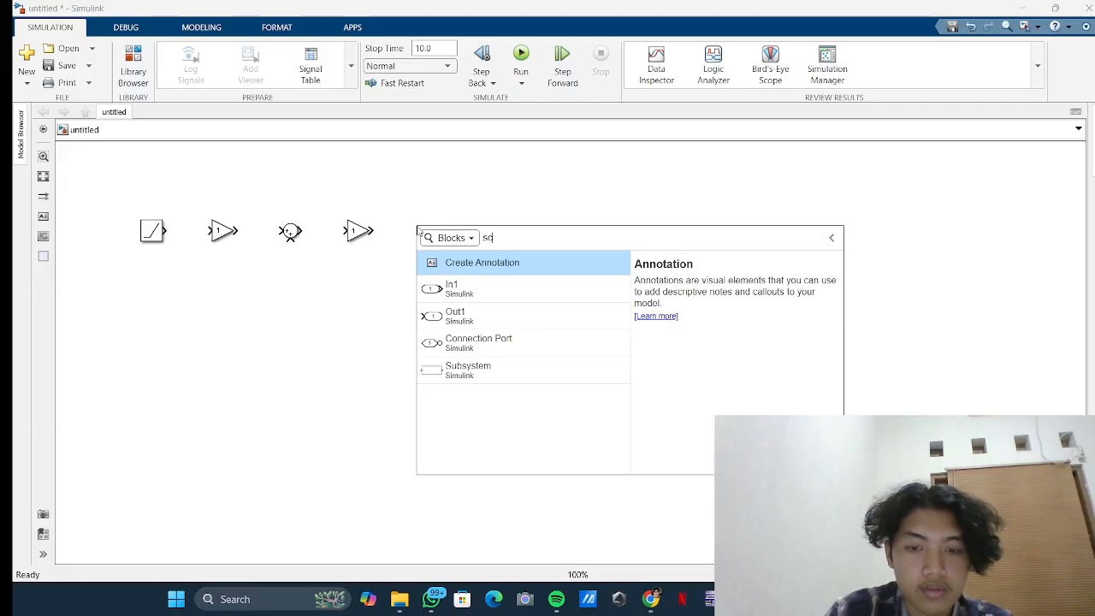
pyautogui.write('op')
pyautogui.click(464, 266)
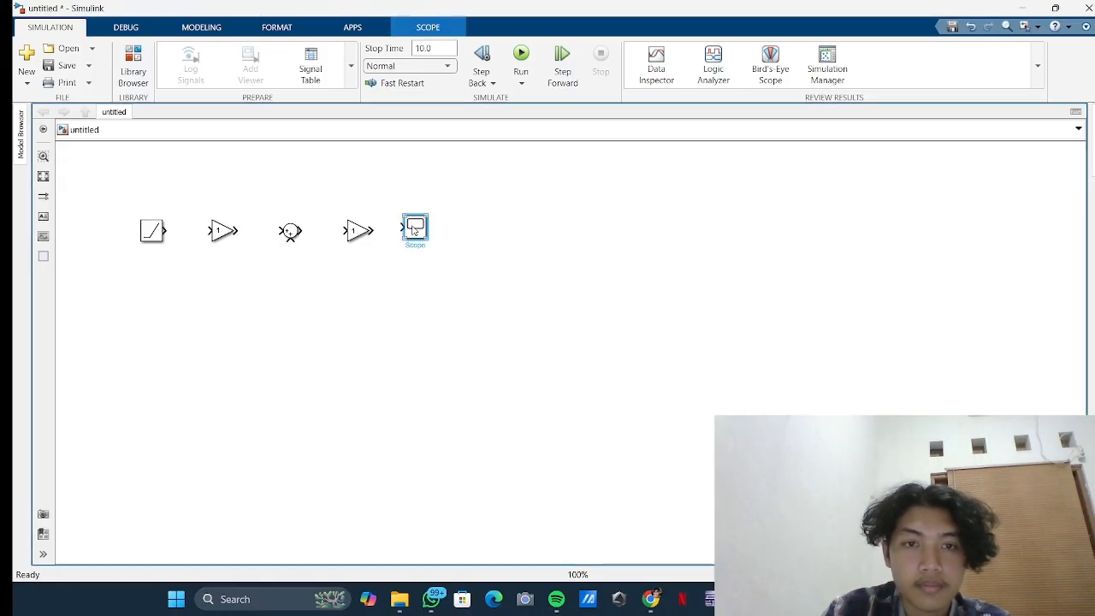
pyautogui.moveTo(414, 233); pyautogui.dragTo(428, 237)
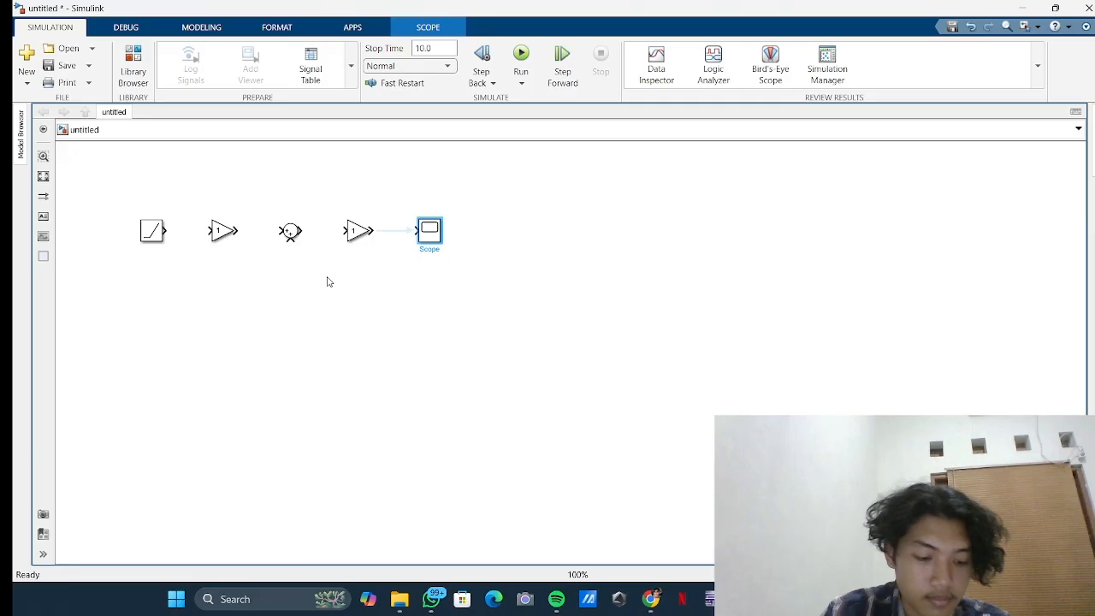
# - Duplicate the first Gain, rotate the copy 180 degrees, and place it below the row between the Sum and second Gain
pyautogui.click(224, 233)
pyautogui.hotkey('ctrl', 'c')
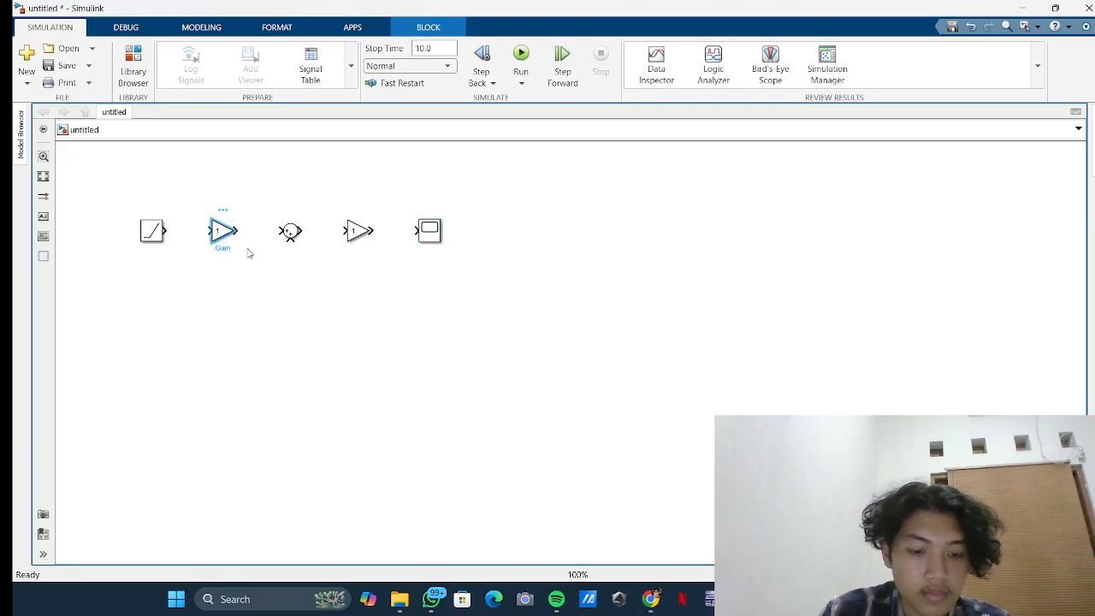
pyautogui.hotkey('ctrl', 'v')
pyautogui.moveTo(233, 246); pyautogui.dragTo(288, 297)
pyautogui.hotkey('ctrl', 'r')
pyautogui.hotkey('ctrl', 'r')
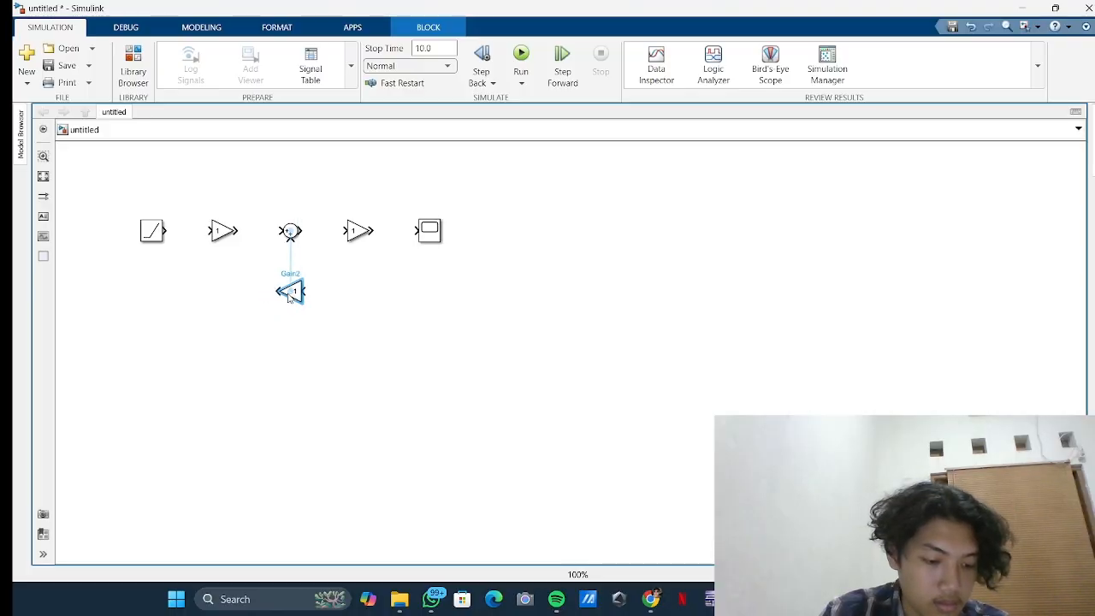
pyautogui.moveTo(292, 296); pyautogui.dragTo(326, 296)
# - Add a Derivative block beside the reversed Gain in the lower row and rotate it 180 degrees
pyautogui.doubleClick(389, 291)
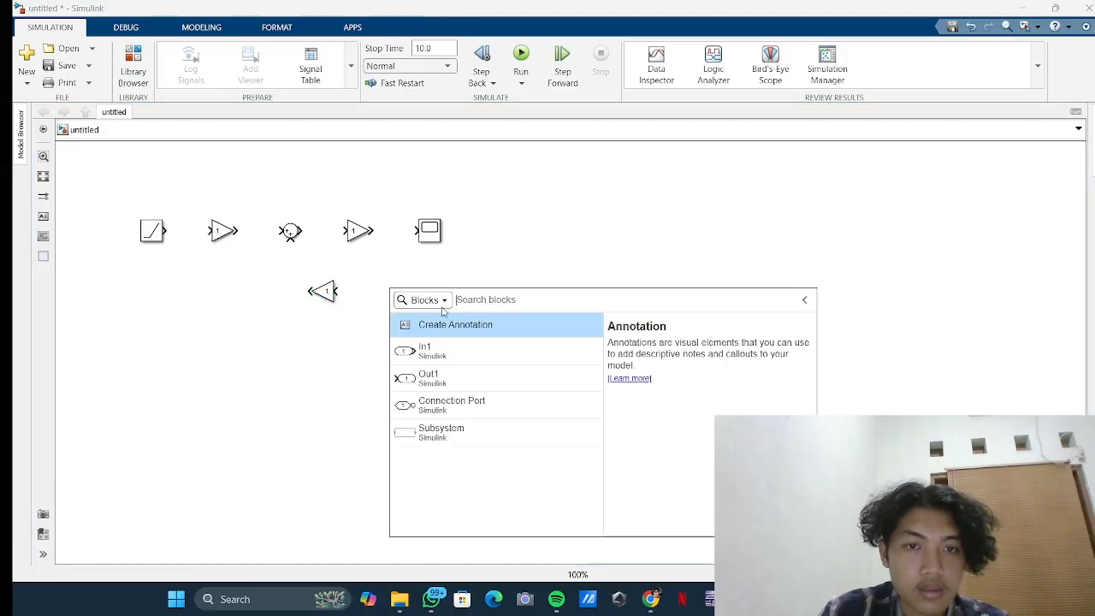
pyautogui.write('deri')
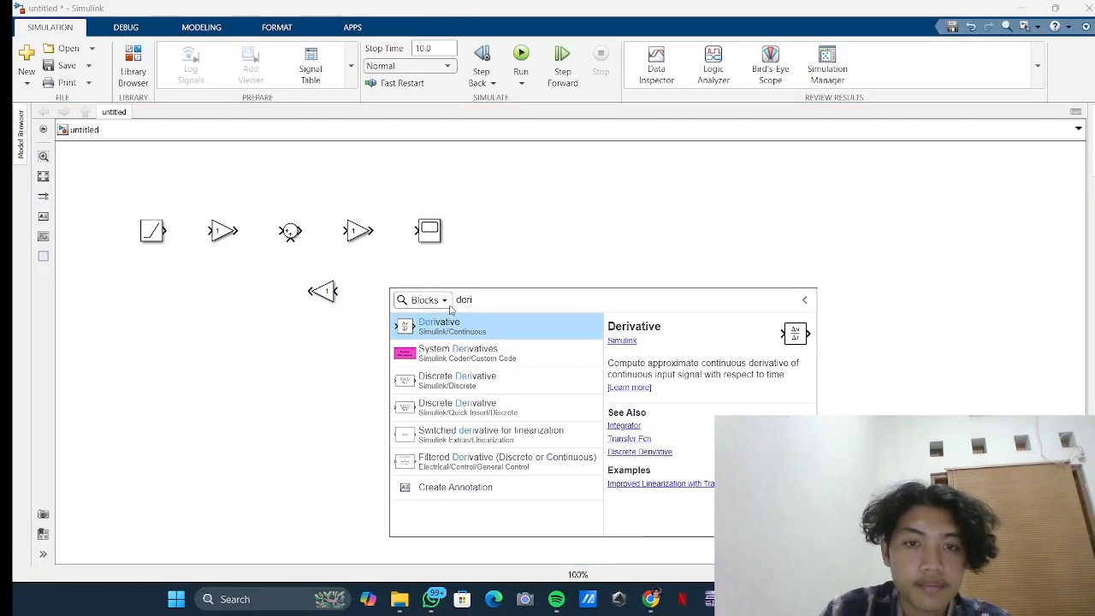
pyautogui.click(449, 328)
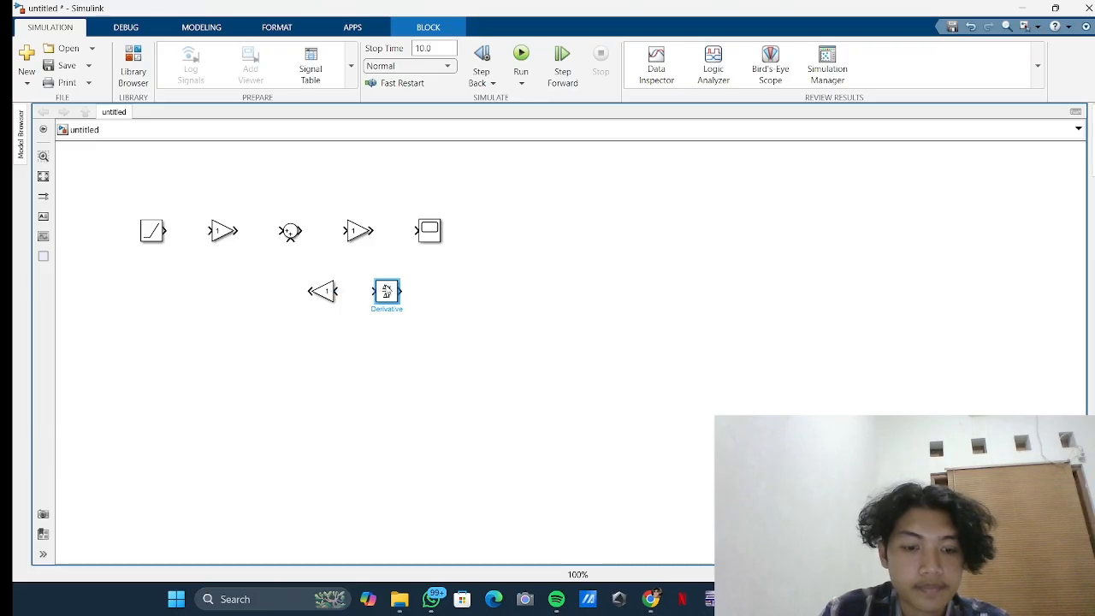
pyautogui.hotkey('ctrl', 'r')
pyautogui.hotkey('ctrl', 'r')
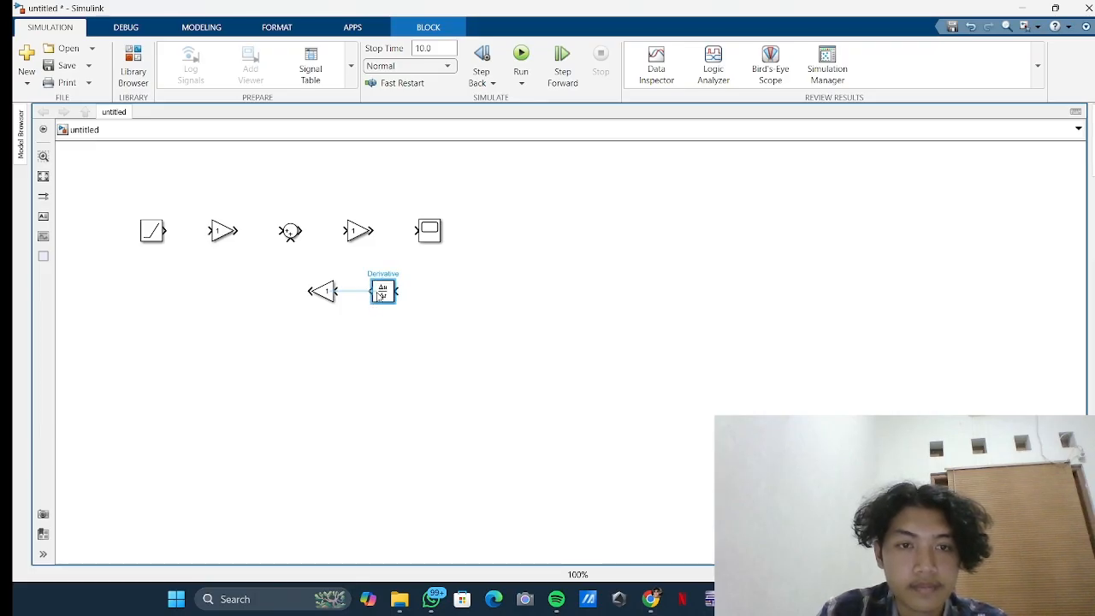
# - Wire Ramp, Gain, Sum, second Gain and Scope in series, and feed the second Gain's output through Derivative and the reversed Gain back to Sum
pyautogui.moveTo(370, 290)
pyautogui.mouseDown()
pyautogui.moveTo(294, 278)
pyautogui.moveTo(280, 230)
pyautogui.mouseUp()
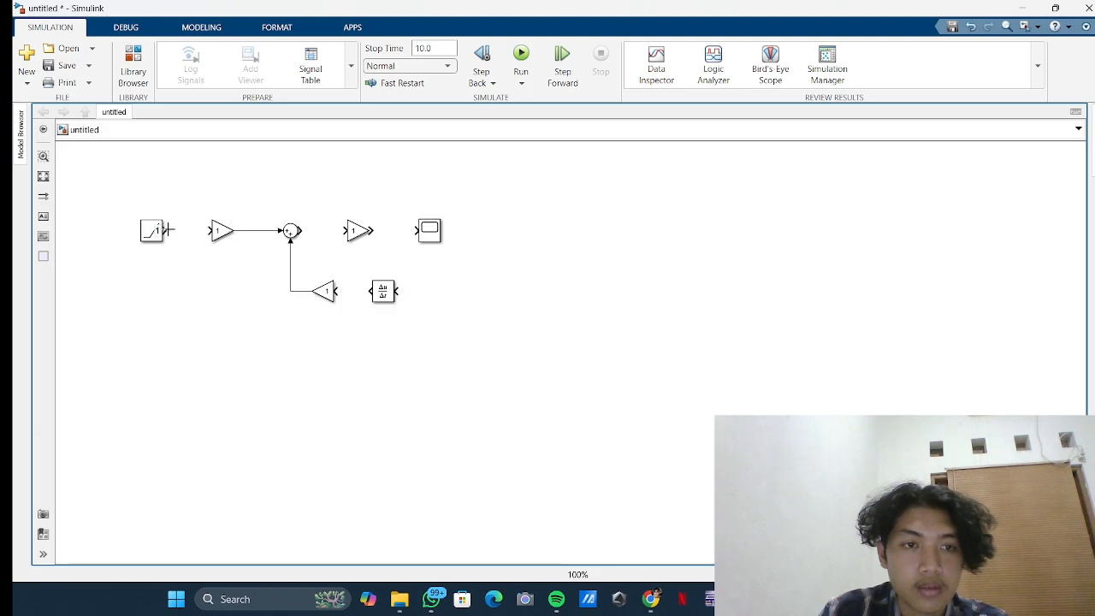
pyautogui.moveTo(168, 231); pyautogui.dragTo(209, 231)
pyautogui.moveTo(301, 230); pyautogui.dragTo(472, 229)
pyautogui.click(369, 229)
pyautogui.moveTo(399, 291); pyautogui.dragTo(425, 230)
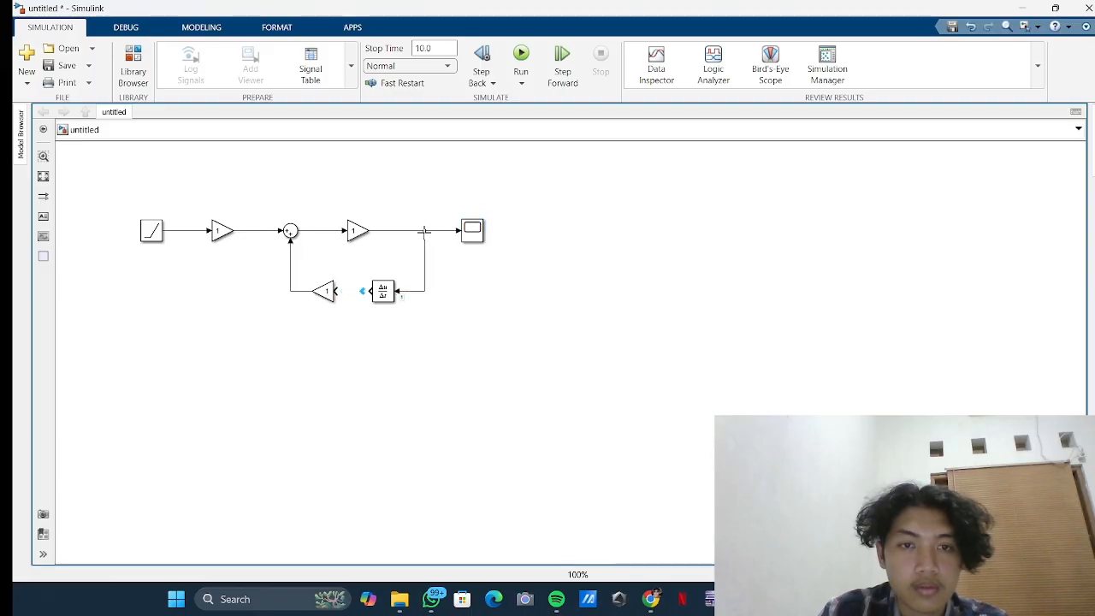
pyautogui.moveTo(365, 291); pyautogui.dragTo(336, 291)
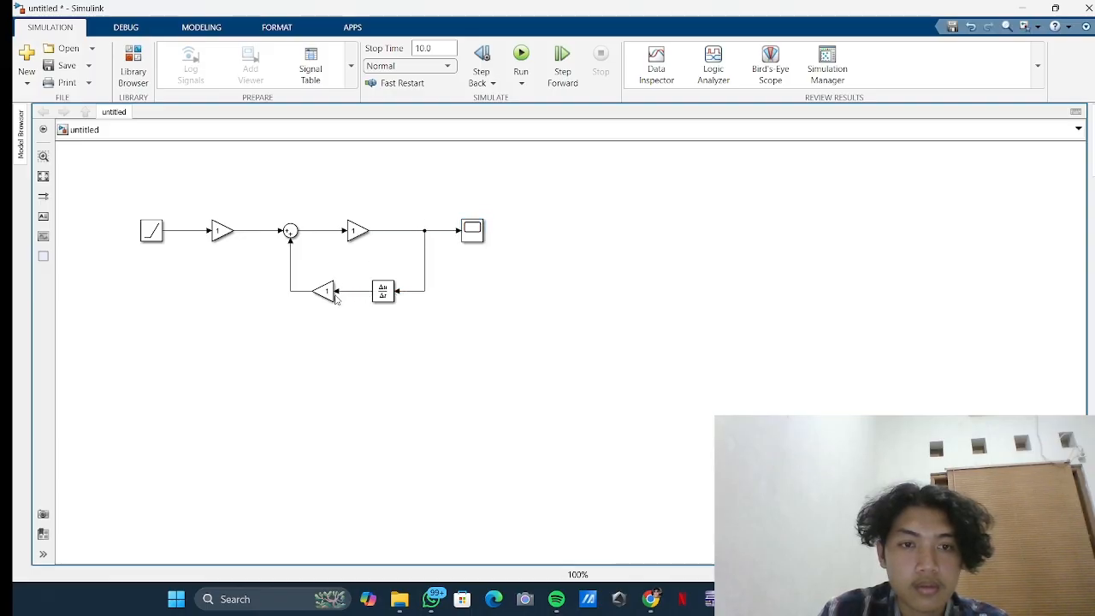
# - Save the model as PemodelanTank in the Materi3 folder
pyautogui.hotkey('ctrl', 's')
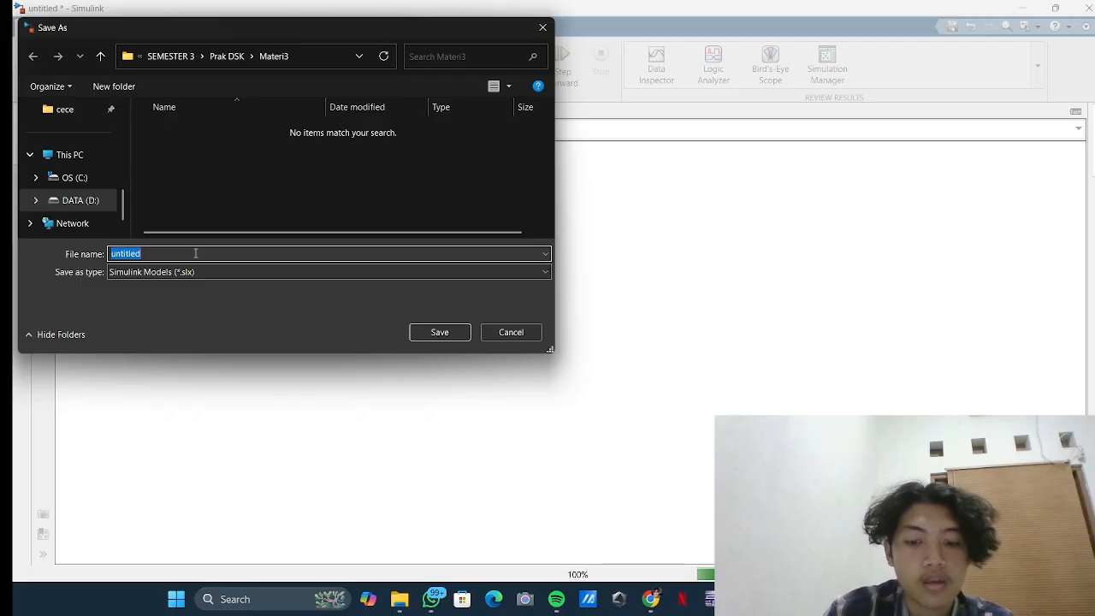
pyautogui.write('Pemode')
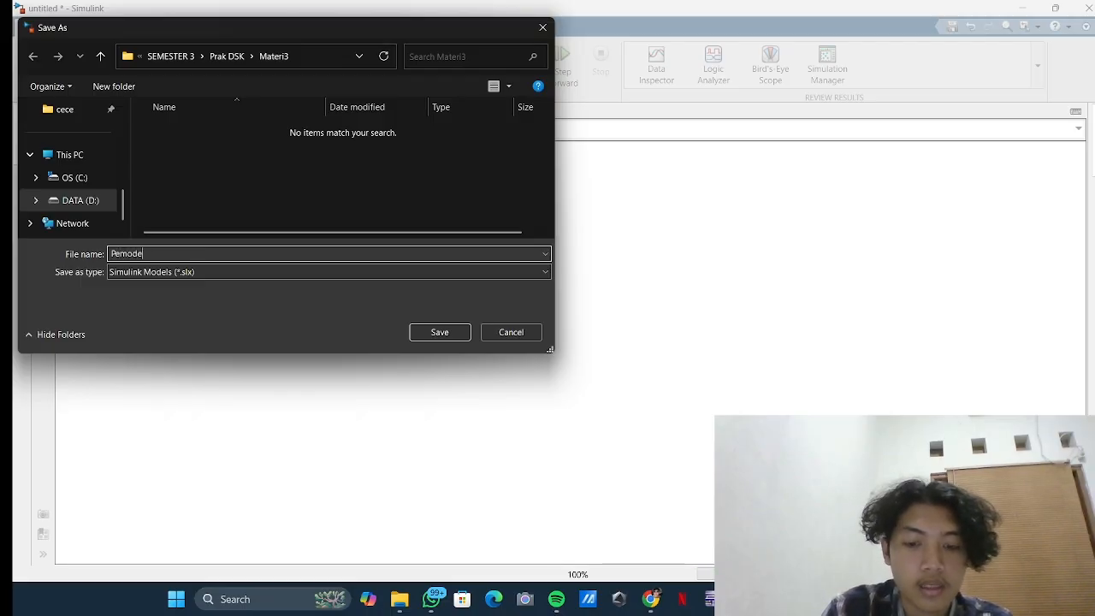
pyautogui.write('lanTan')
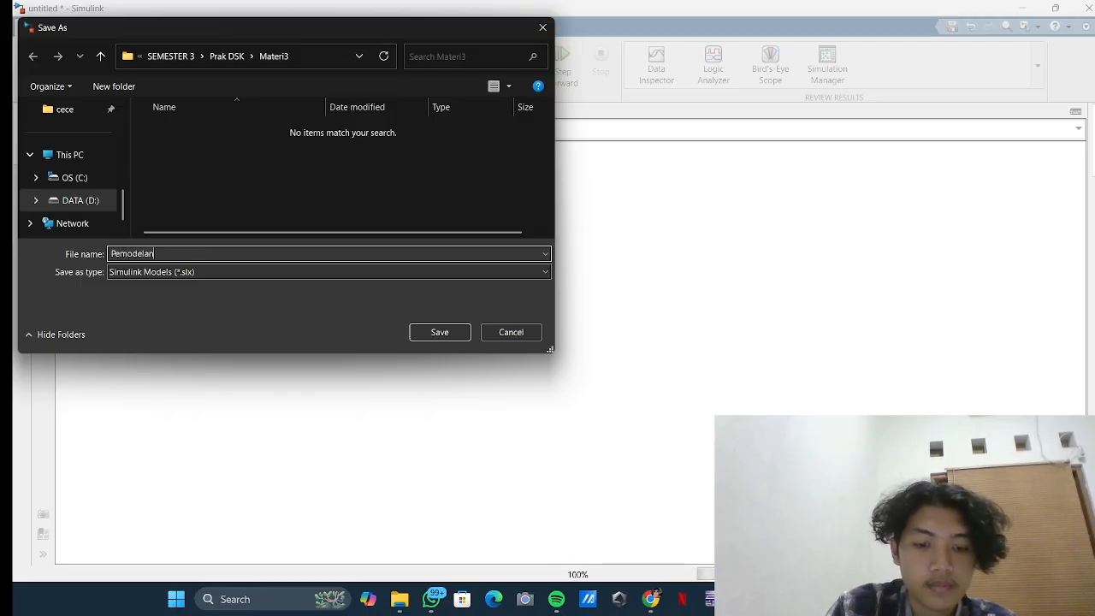
pyautogui.write('k')
pyautogui.press('Return')
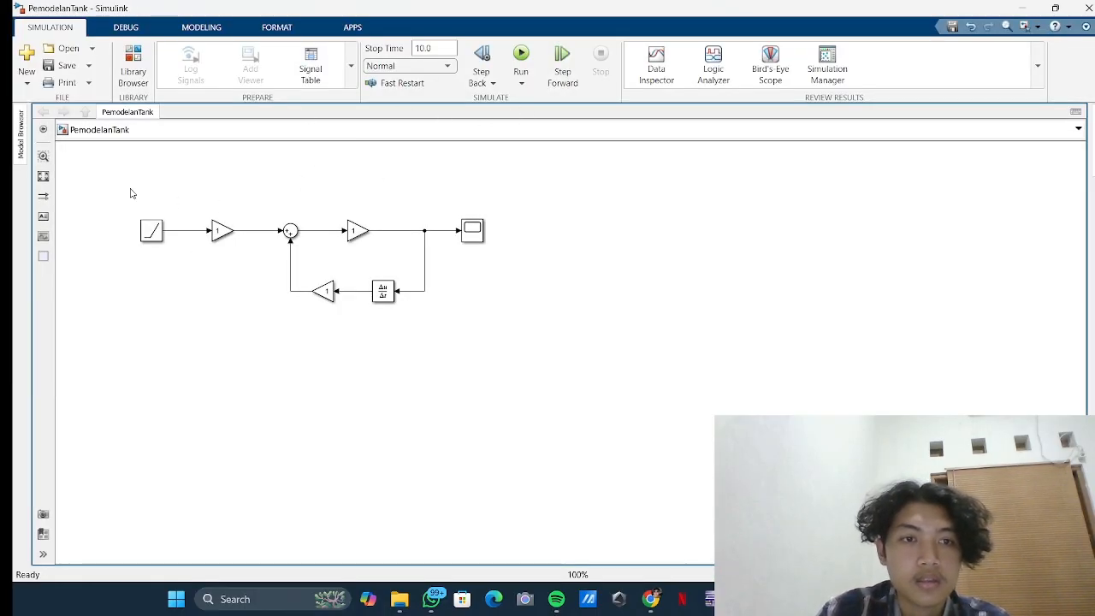
pyautogui.click(355, 230)
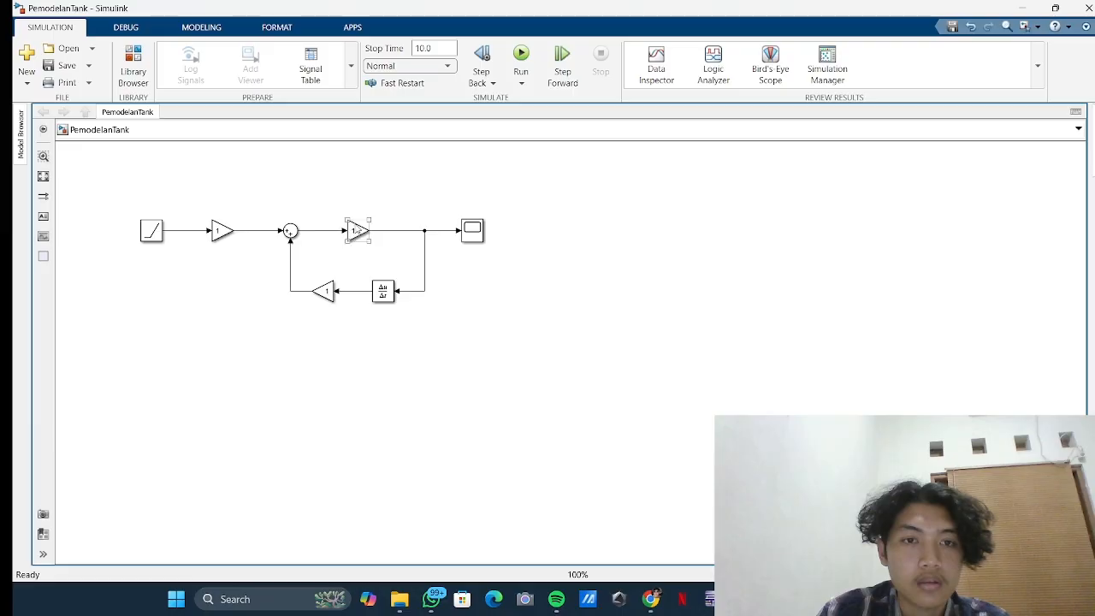
pyautogui.click(347, 243)
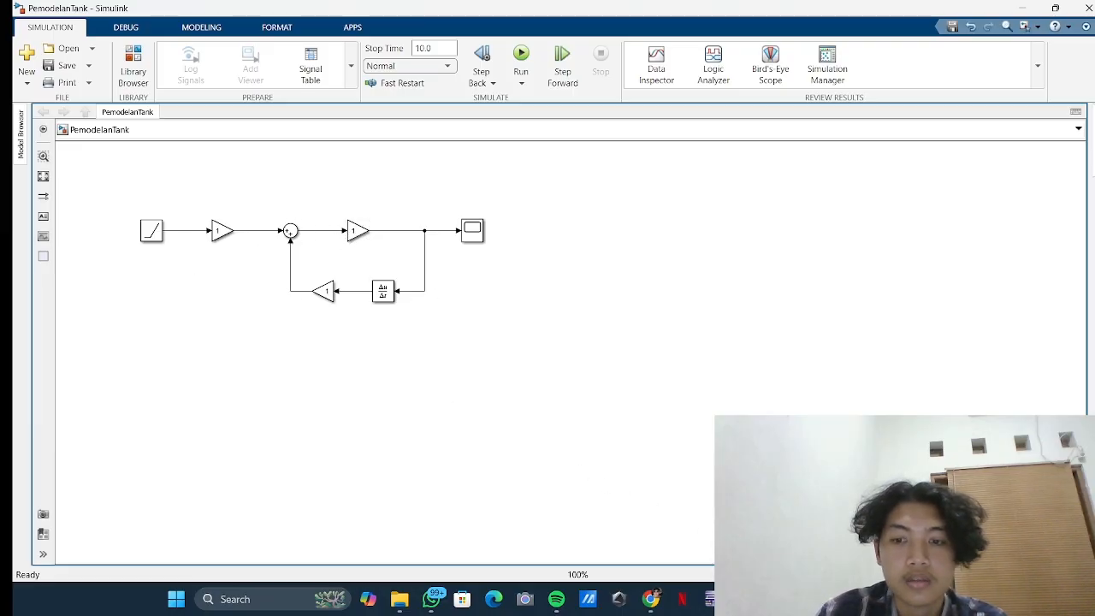
# - Switch to the main MATLAB window and create a new blank script
pyautogui.moveTo(769, 599)
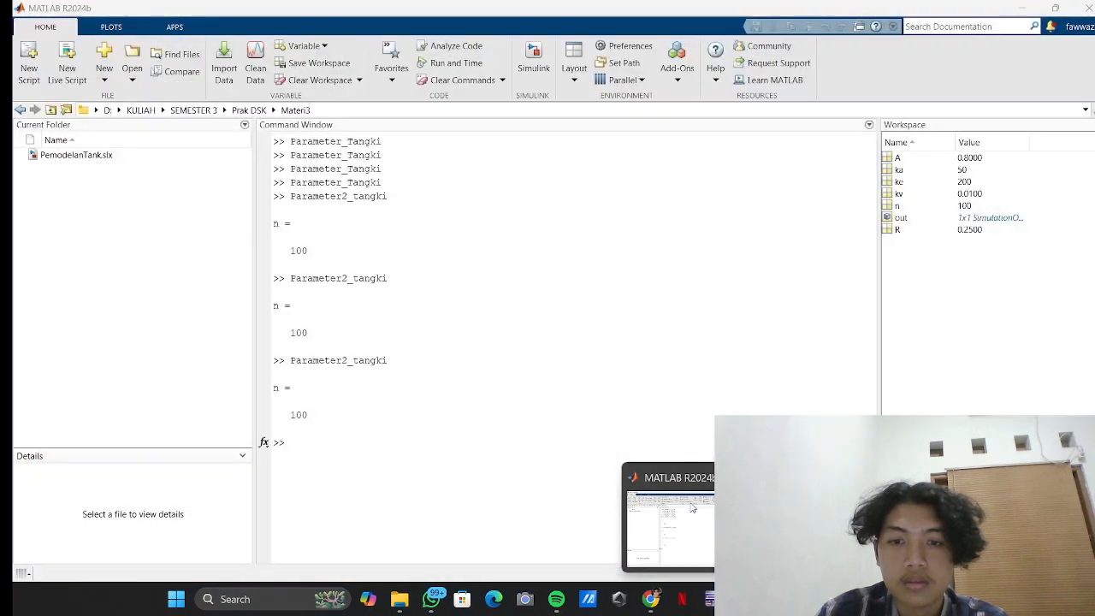
pyautogui.click(693, 508)
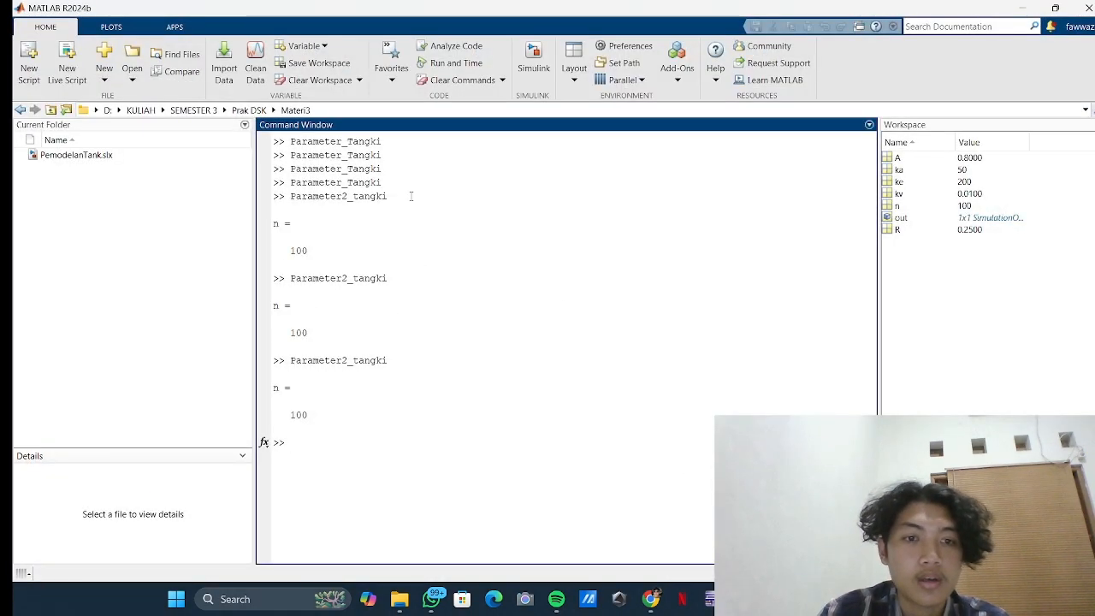
pyautogui.click(28, 68)
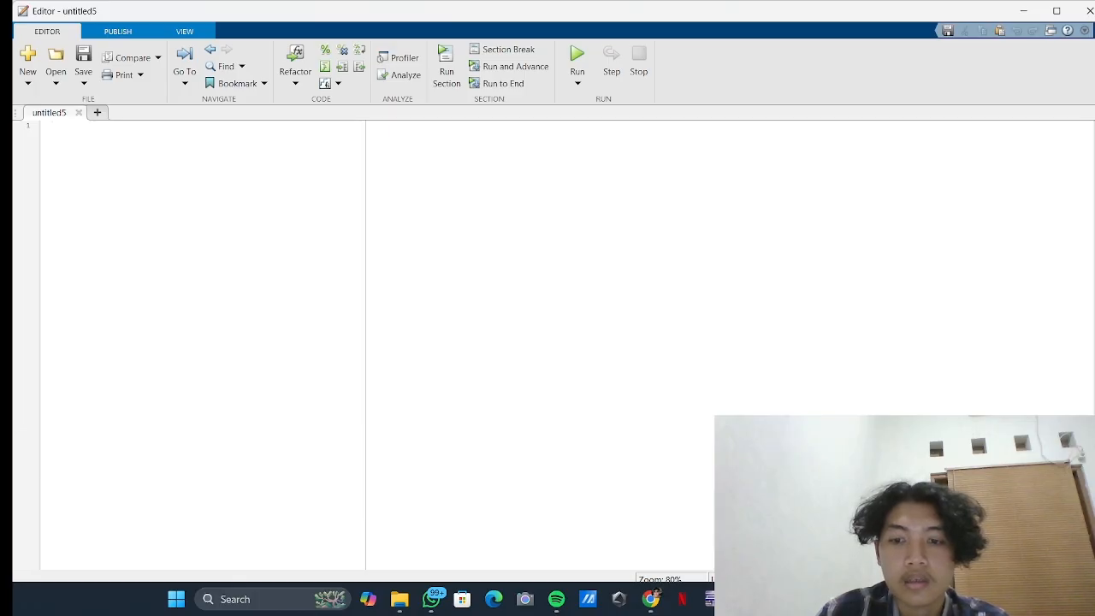
# - Copy the first Control Tank Problem block (kv=0.01, R=0.25, A=0.8) from the Notepad notes into the new script
pyautogui.click(745, 599)
pyautogui.click(749, 206)
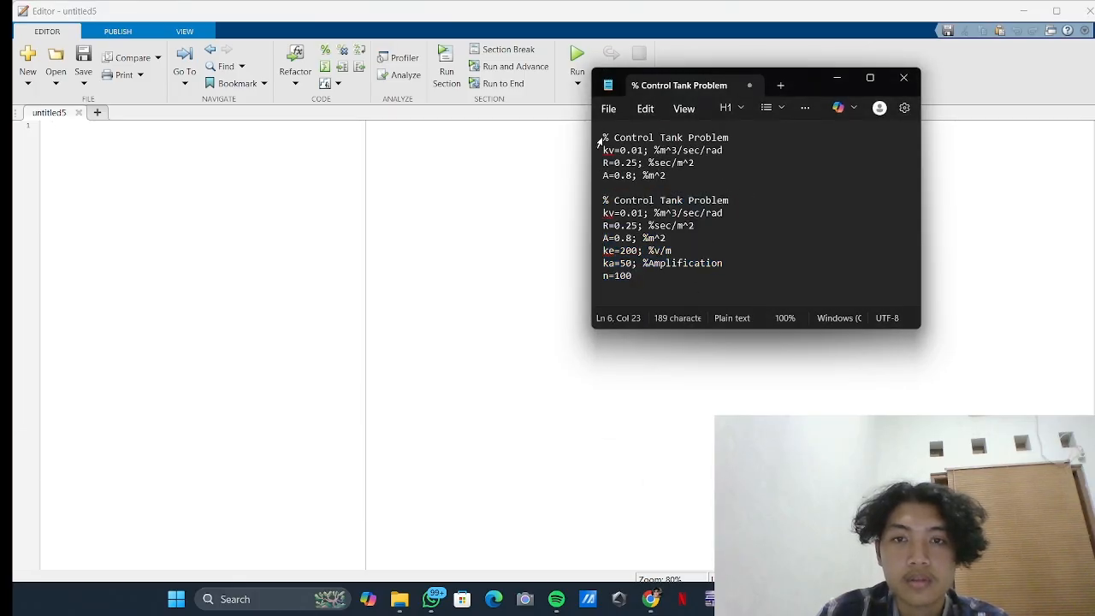
pyautogui.moveTo(603, 137); pyautogui.dragTo(681, 176)
pyautogui.hotkey('ctrl', 'c')
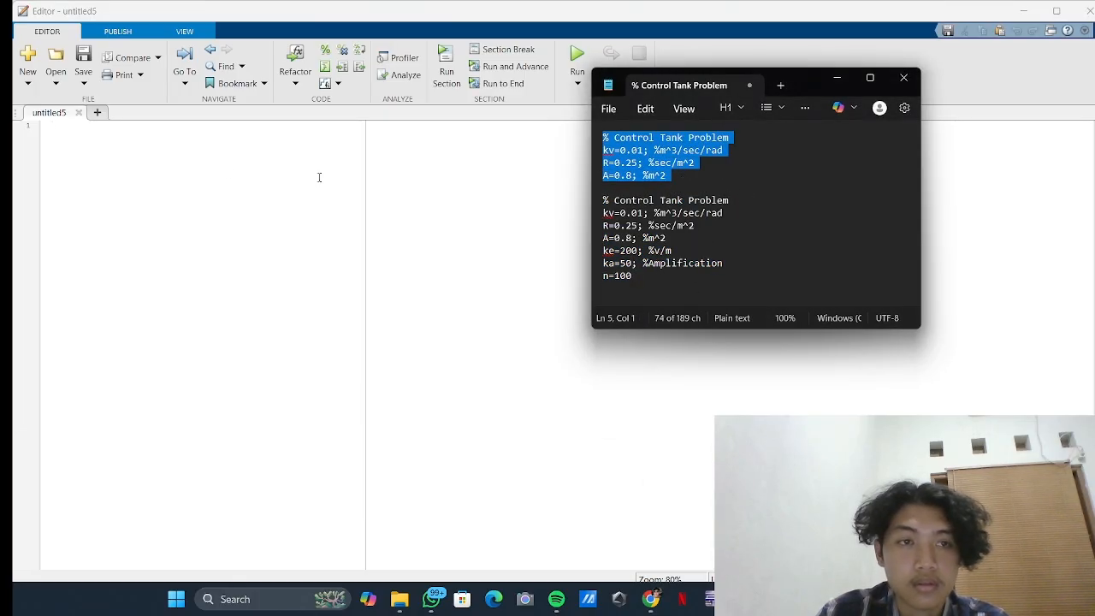
pyautogui.click(132, 167)
pyautogui.hotkey('ctrl', 'v')
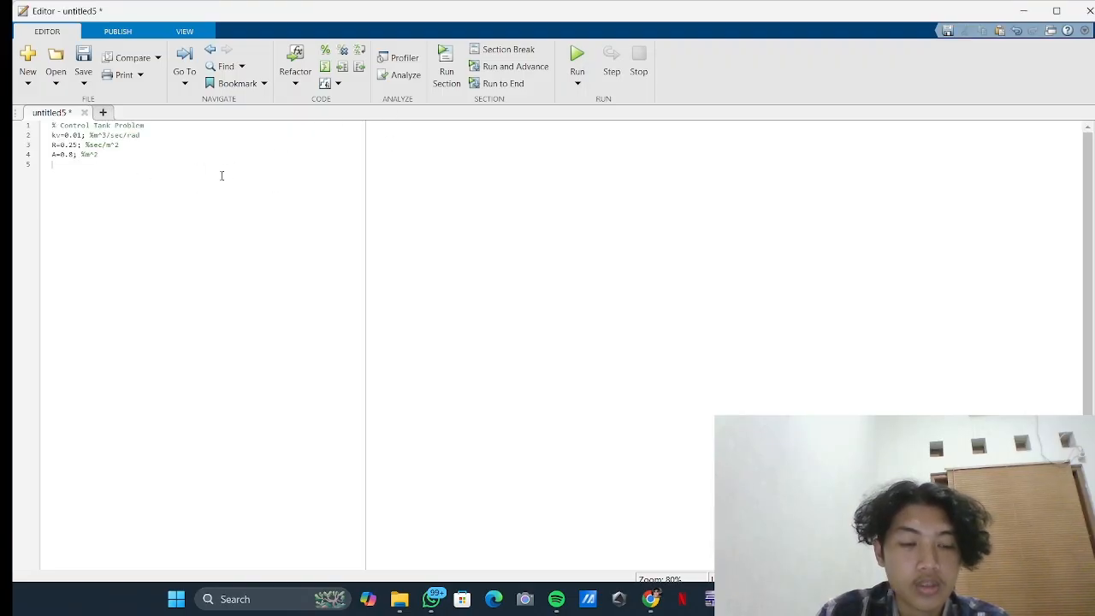
# - Save the script as ParameterTank in the Materi3 folder and execute it with Run and Time
pyautogui.hotkey('ctrl', 's')
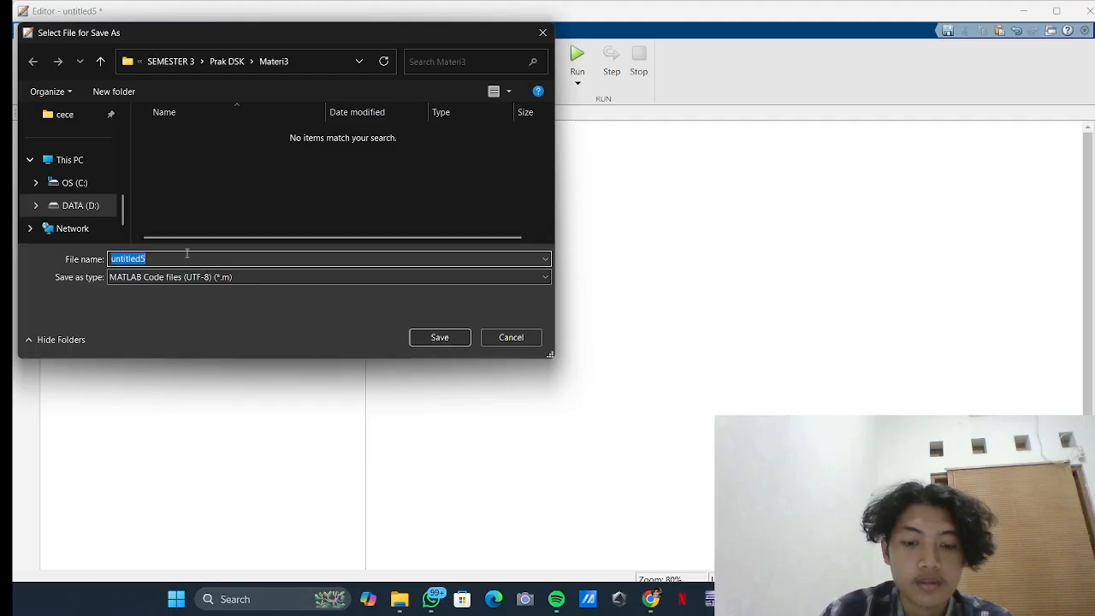
pyautogui.write('Para')
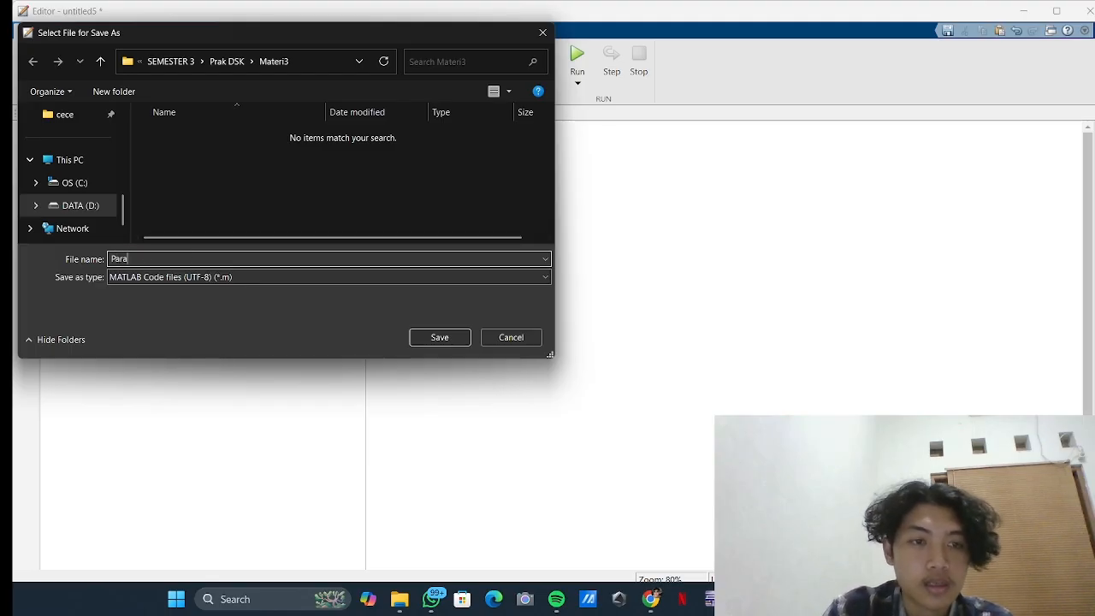
pyautogui.write('meterTa')
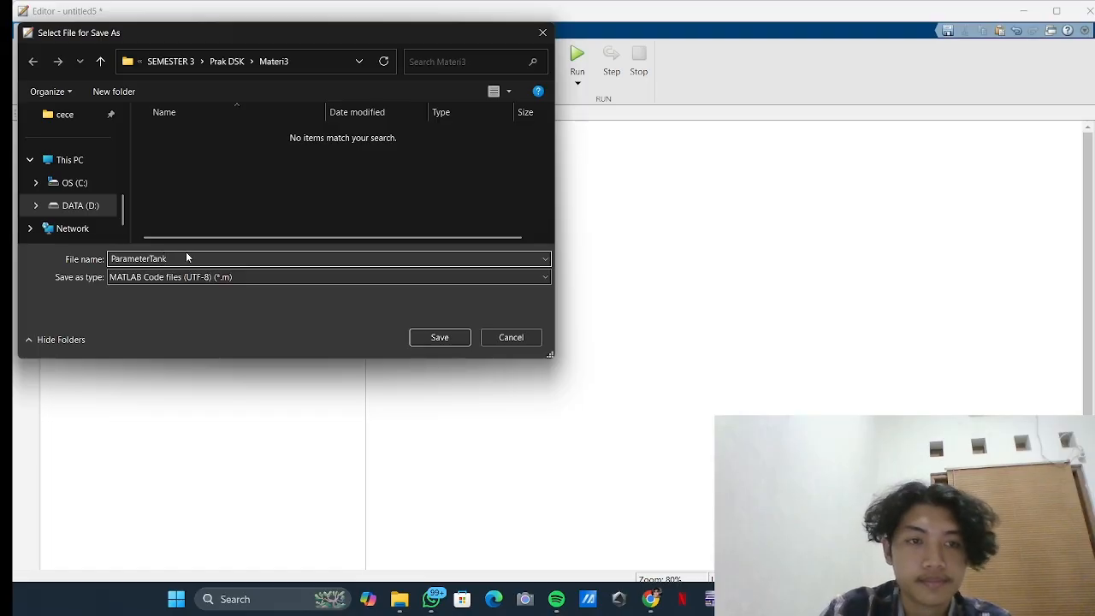
pyautogui.write('nk')
pyautogui.click(439, 337)
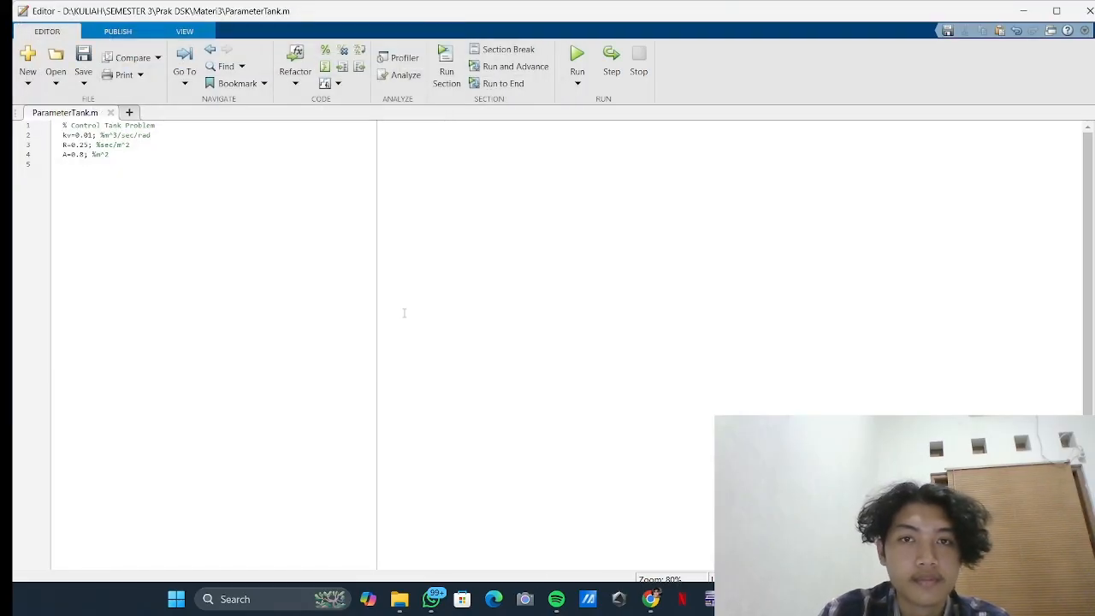
pyautogui.click(577, 83)
pyautogui.click(587, 150)
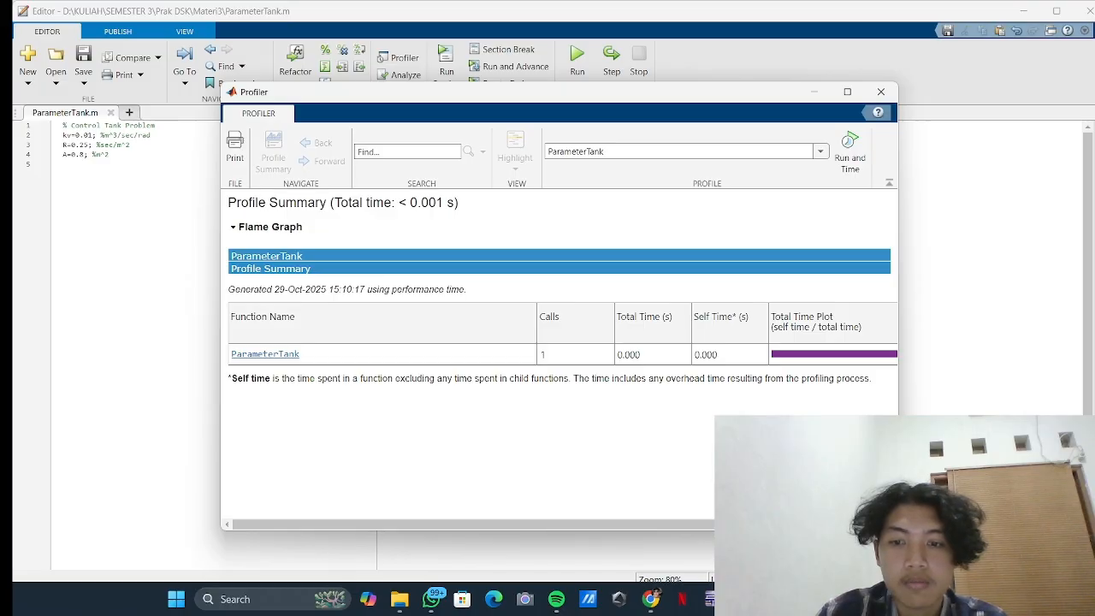
# - Switch to the PemodelanTank model and set the input Gain to kv, the Gain after Sum to R, and the feedback Gain to A
pyautogui.moveTo(587, 599)
pyautogui.click(671, 462)
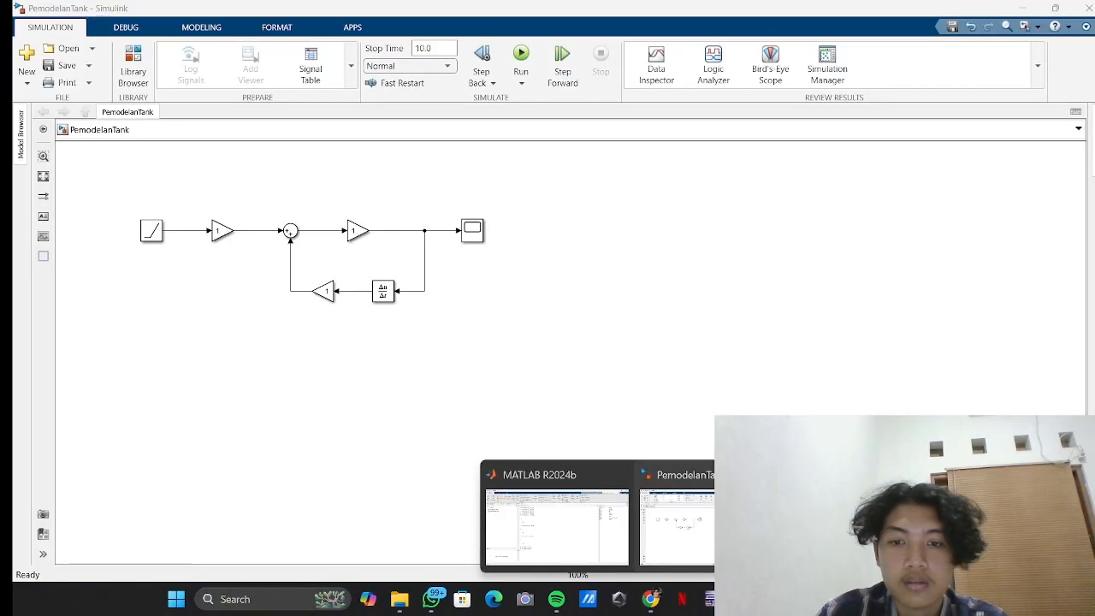
pyautogui.doubleClick(363, 235)
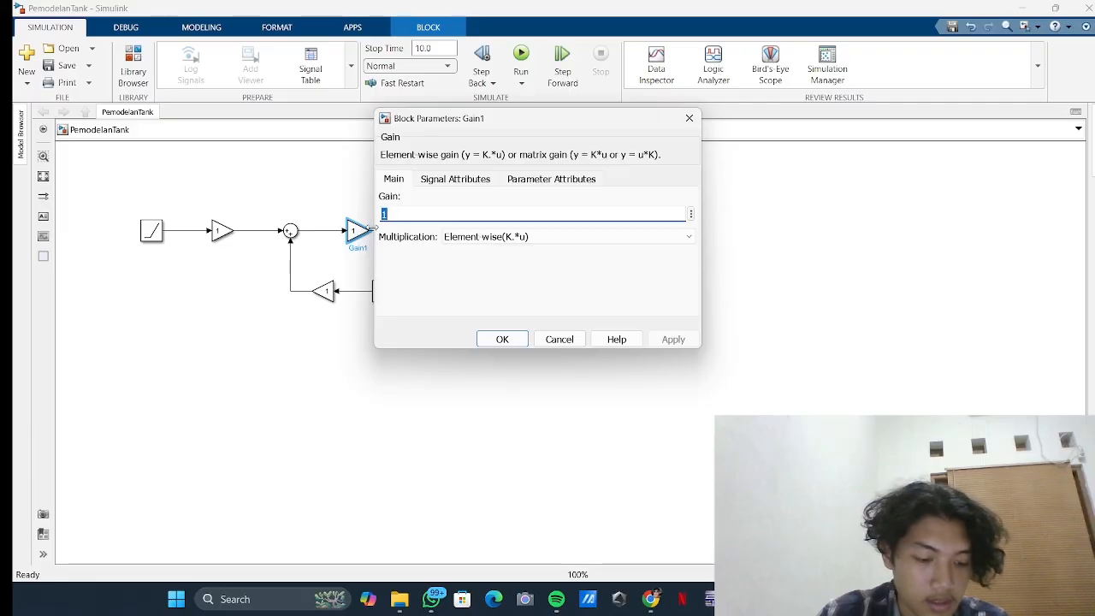
pyautogui.write('R')
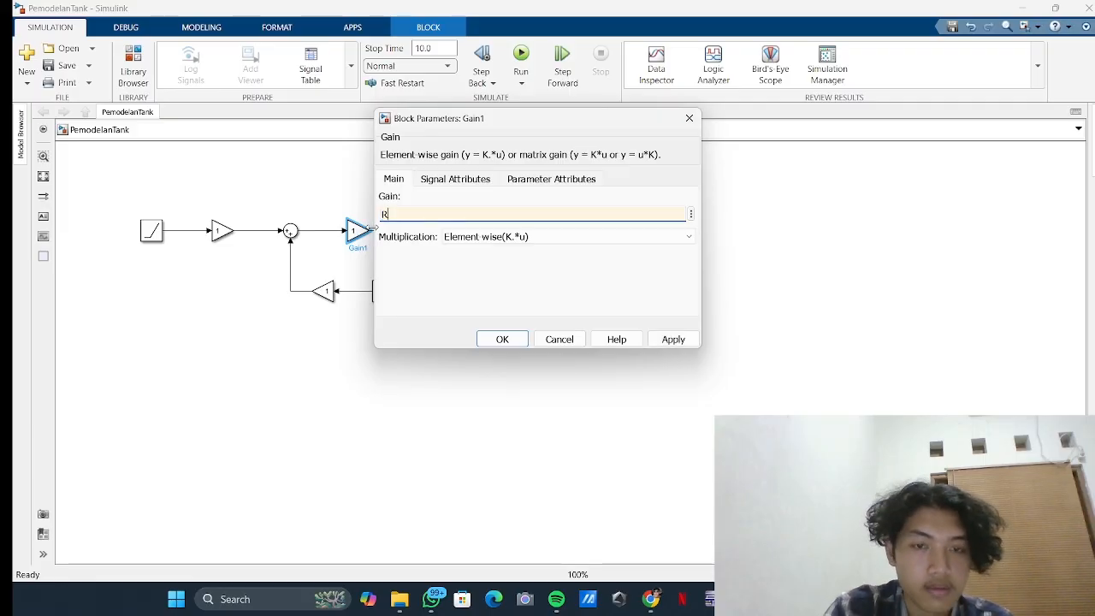
pyautogui.click(504, 339)
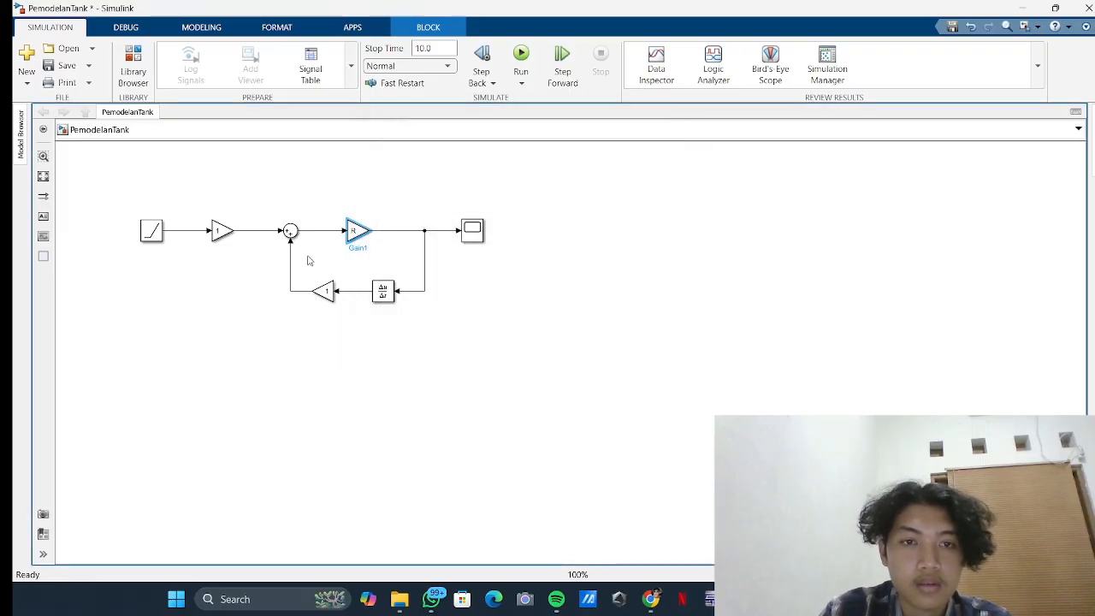
pyautogui.doubleClick(221, 231)
pyautogui.write('kv')
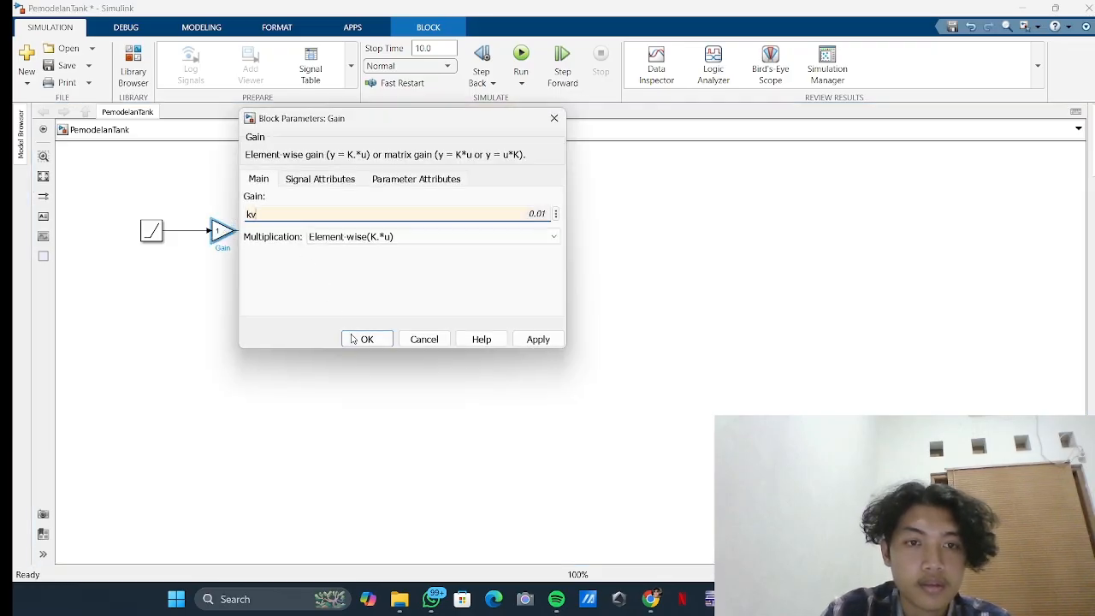
pyautogui.click(362, 341)
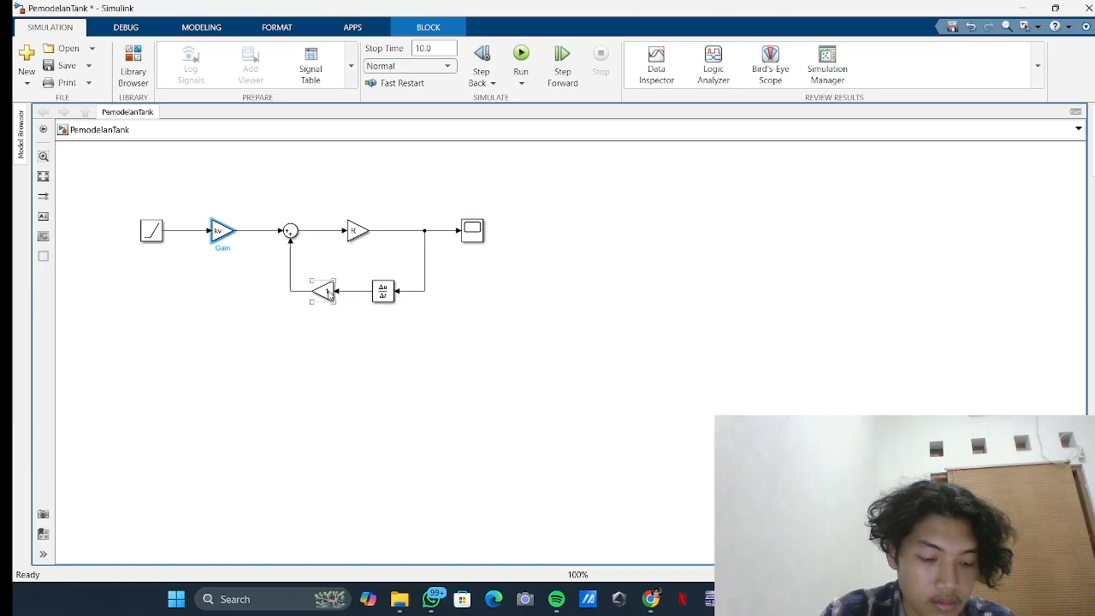
pyautogui.click(326, 291)
pyautogui.doubleClick(326, 291)
pyautogui.write('A')
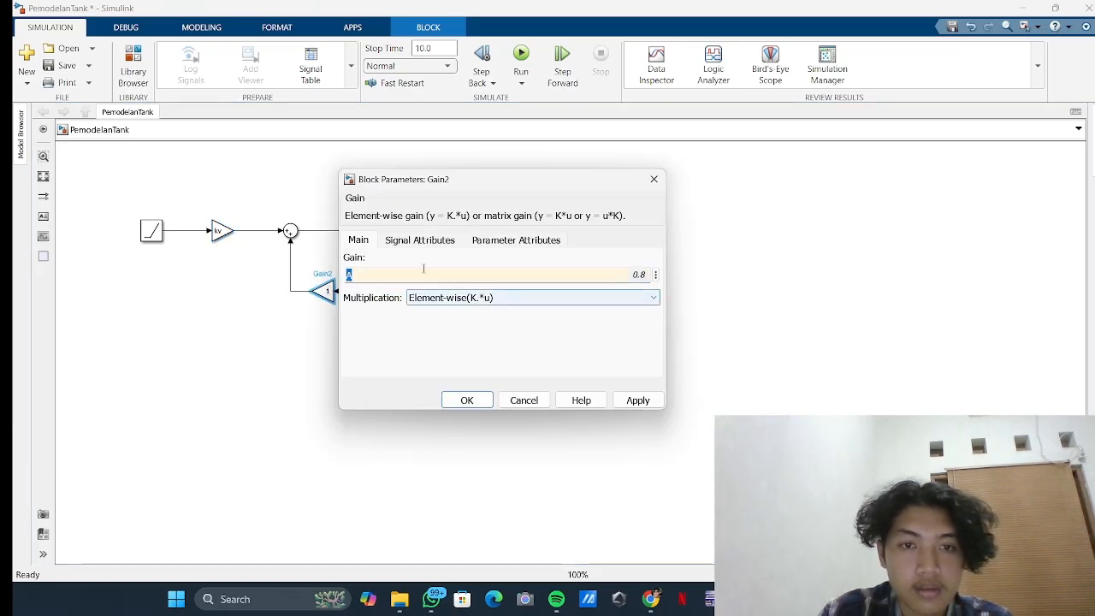
pyautogui.click(467, 399)
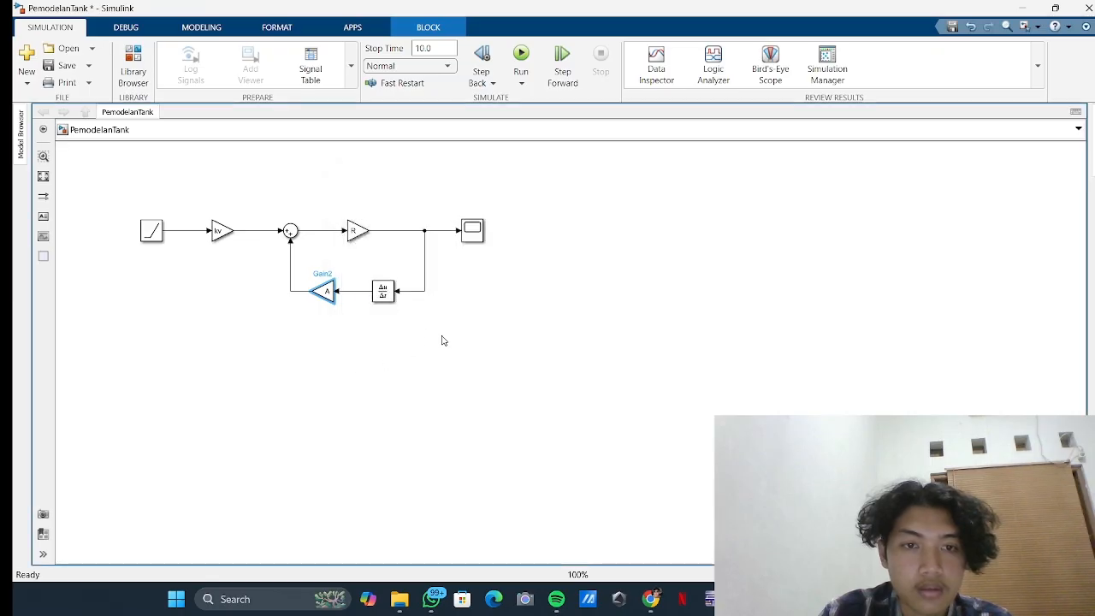
# - Set the Sum block's list of signs to |+- so the feedback is subtracted
pyautogui.doubleClick(290, 230)
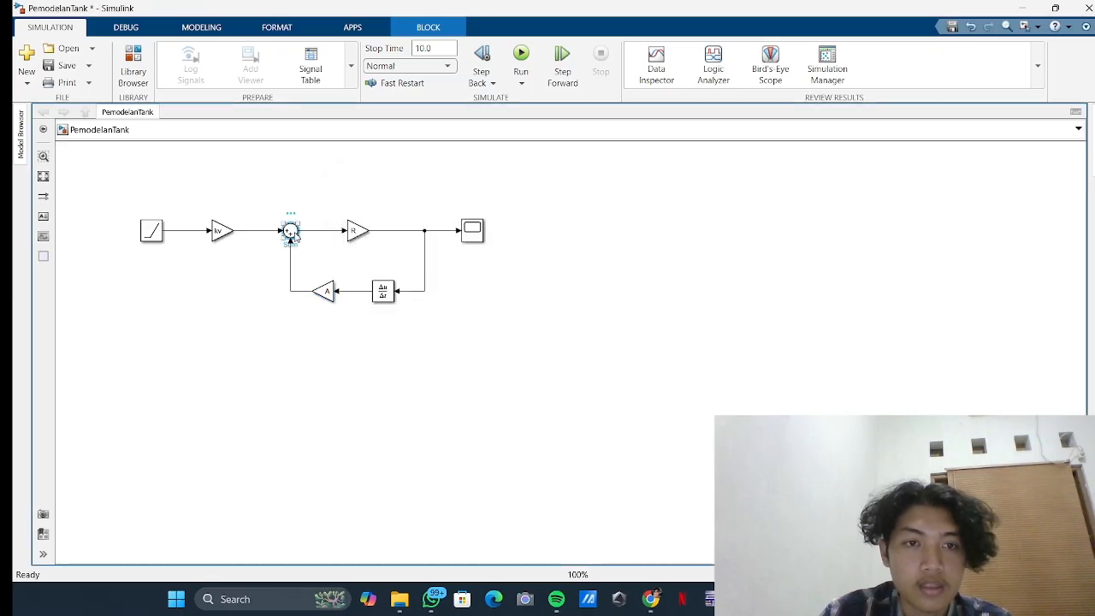
pyautogui.write('|+-')
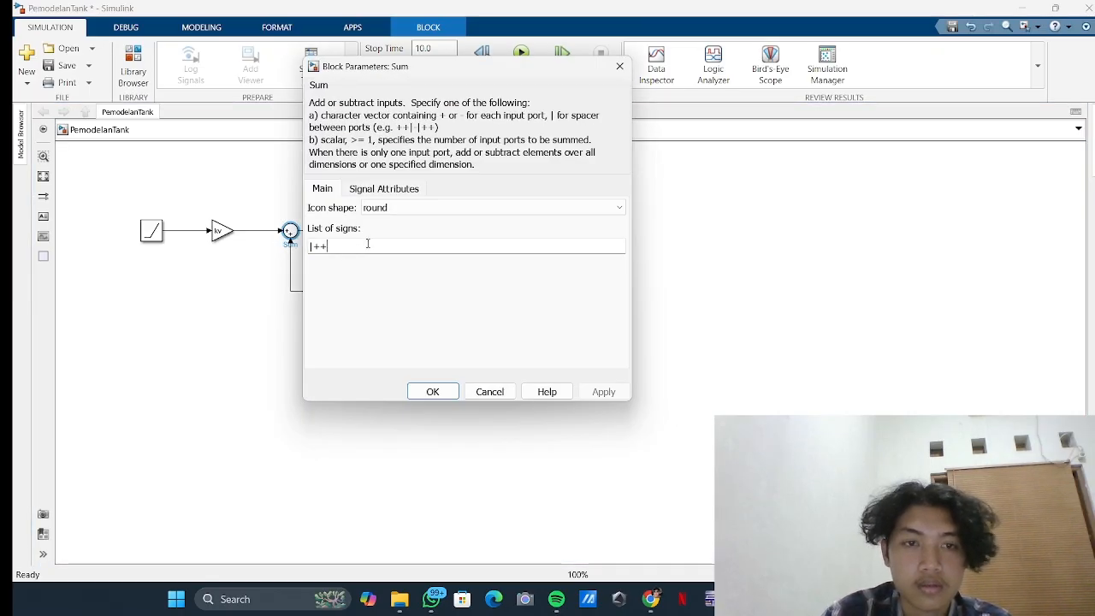
pyautogui.press('Return')
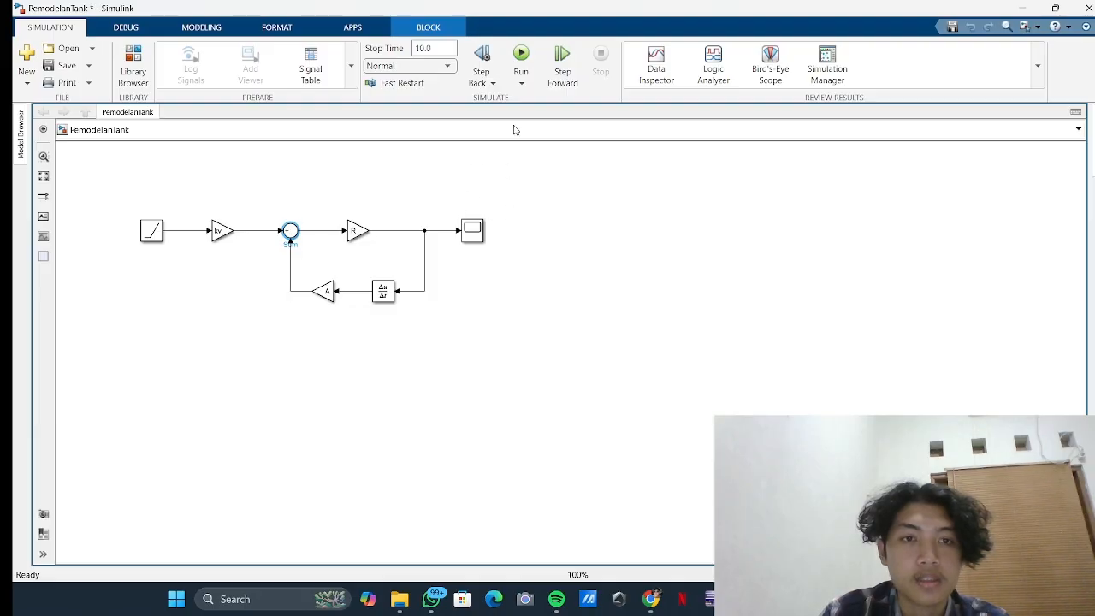
# - Run the simulation and examine the tank response in the Scope at full size, closing the Scope when done
pyautogui.click(523, 58)
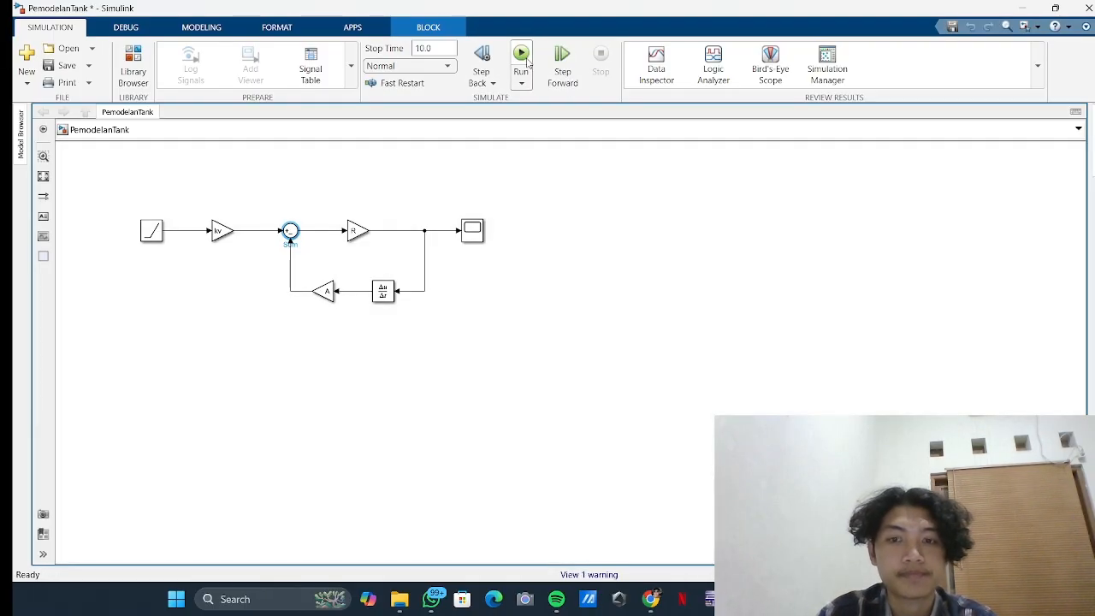
pyautogui.click(475, 239)
pyautogui.doubleClick(474, 235)
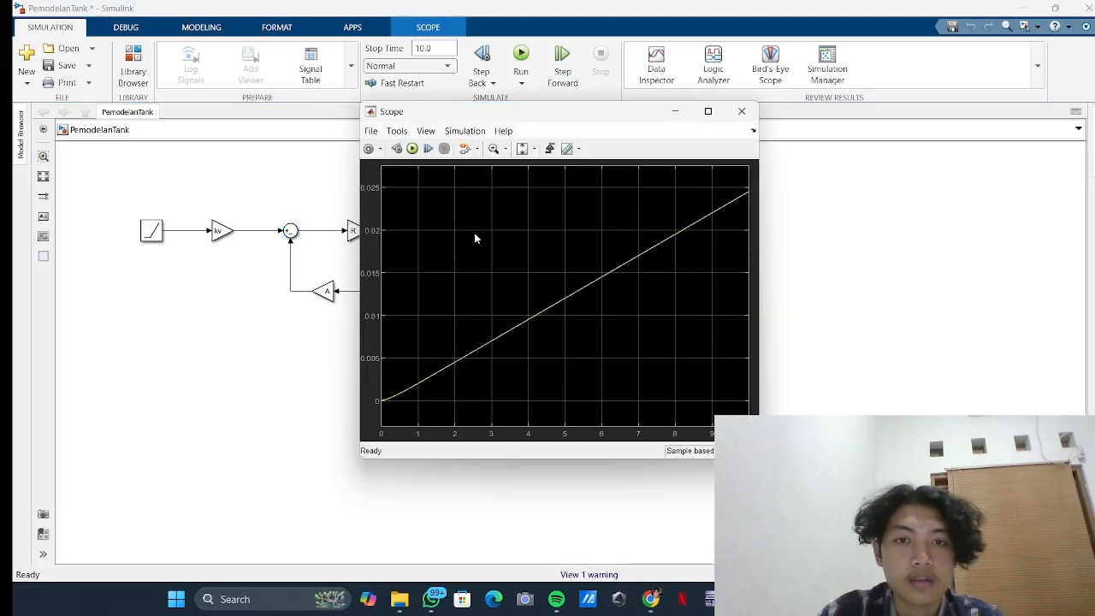
pyautogui.moveTo(644, 114); pyautogui.dragTo(504, 151)
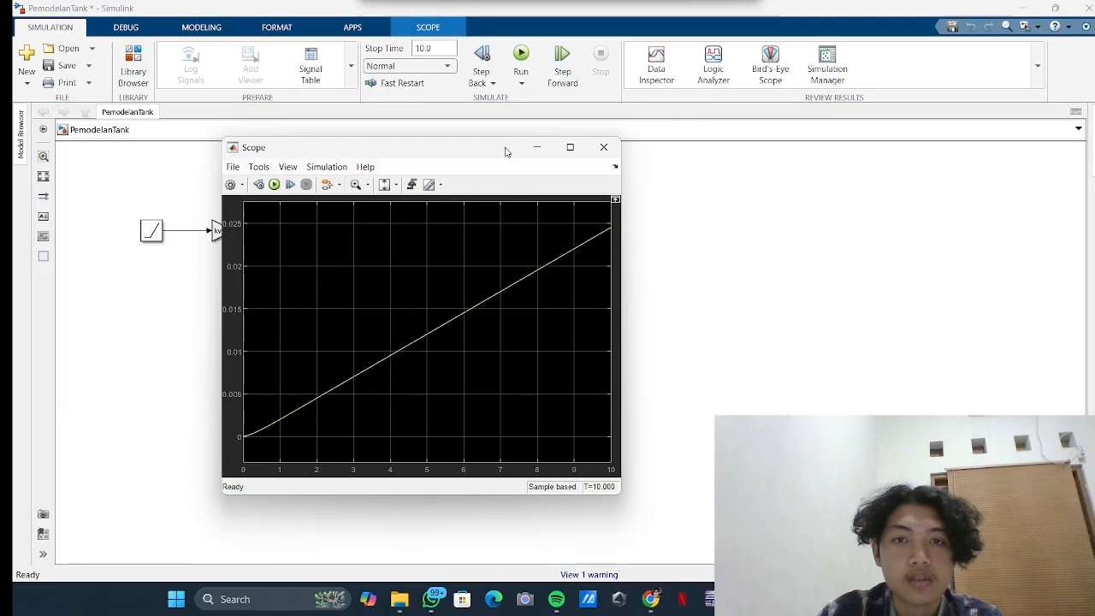
pyautogui.click(570, 147)
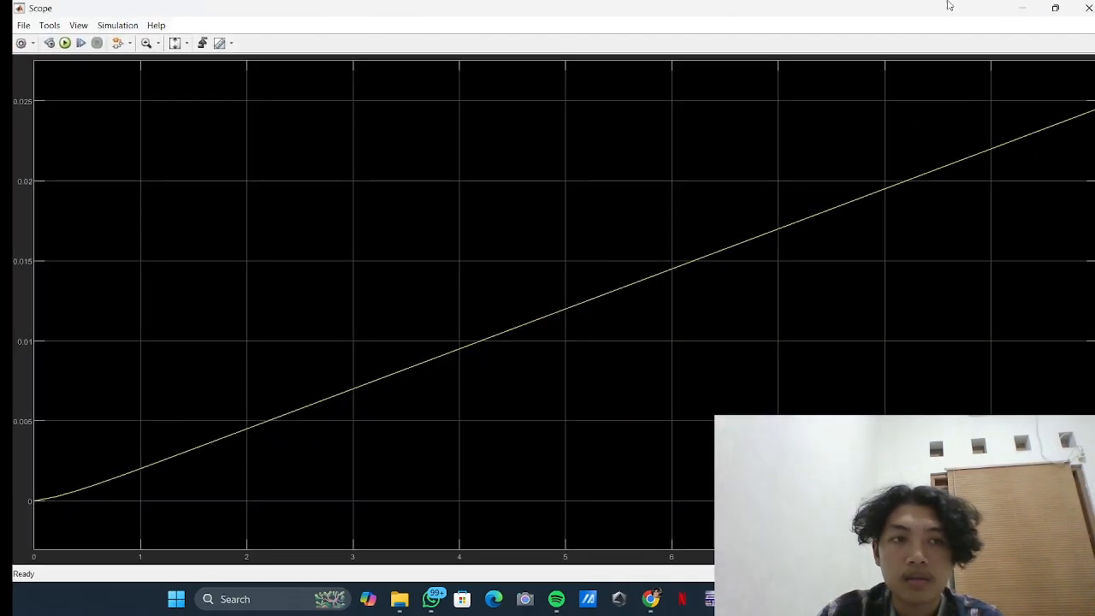
pyautogui.click(1055, 8)
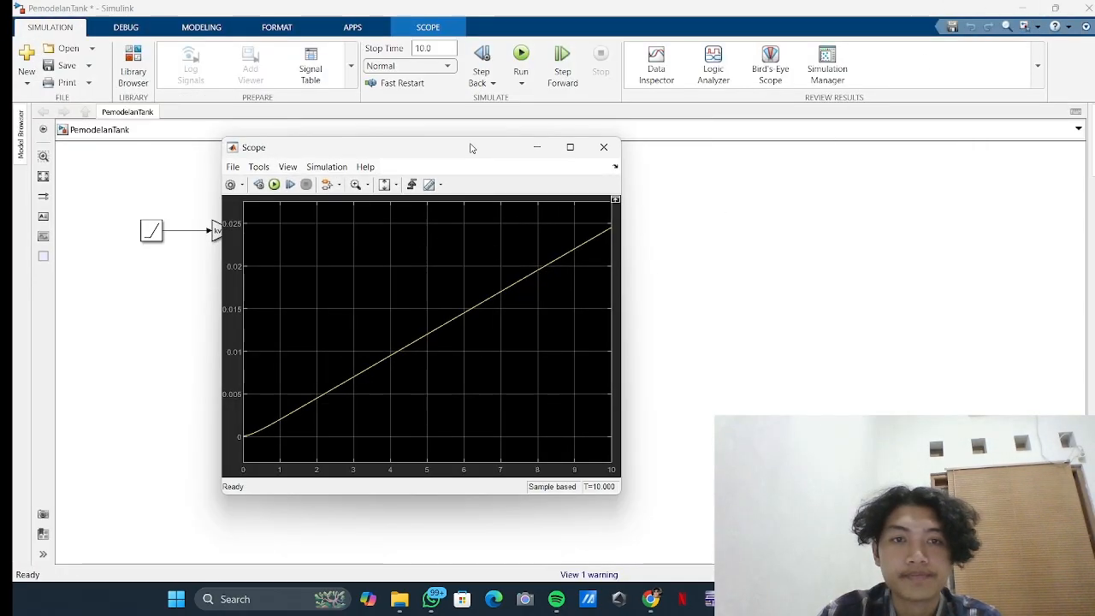
pyautogui.click(596, 146)
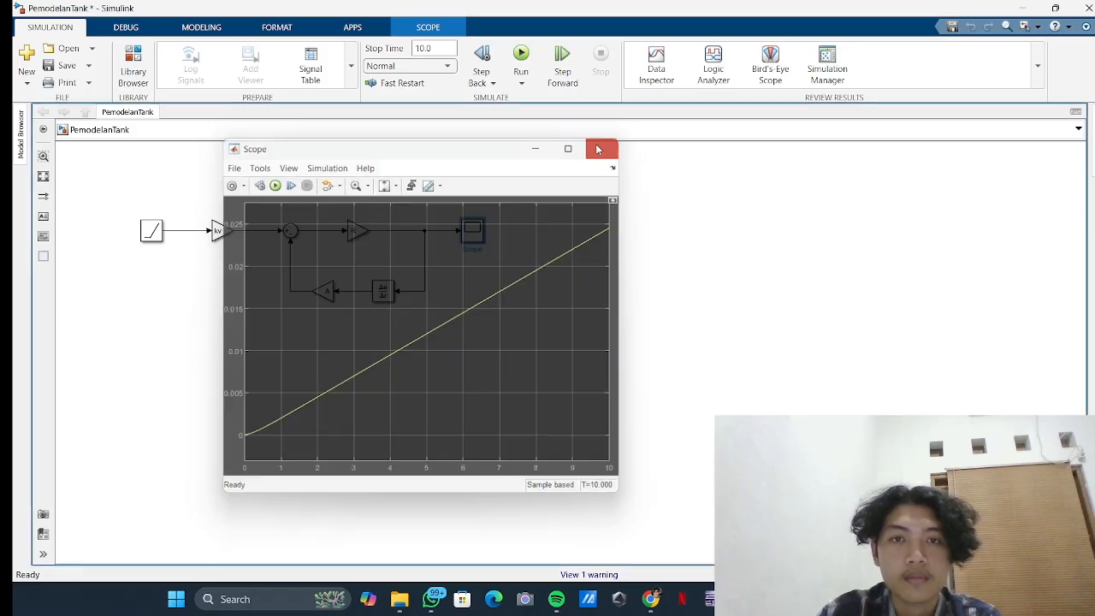
# - Switch to the PowerPoint slides, review the task outline and the tank-with-controller slide, and return to the Simulink model
pyautogui.moveTo(745, 599)
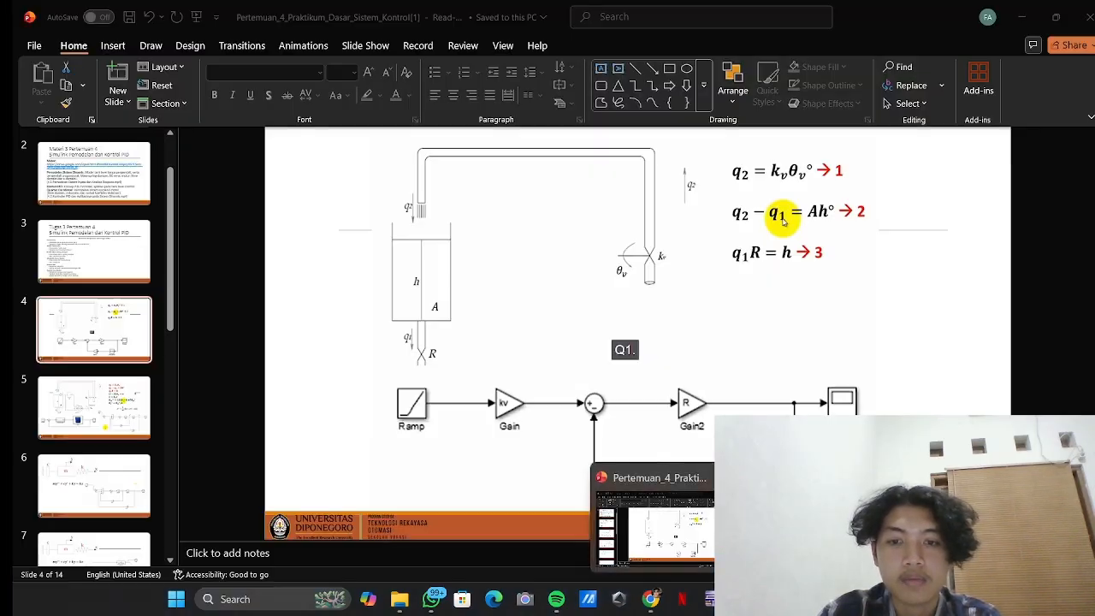
pyautogui.click(638, 525)
pyautogui.click(89, 425)
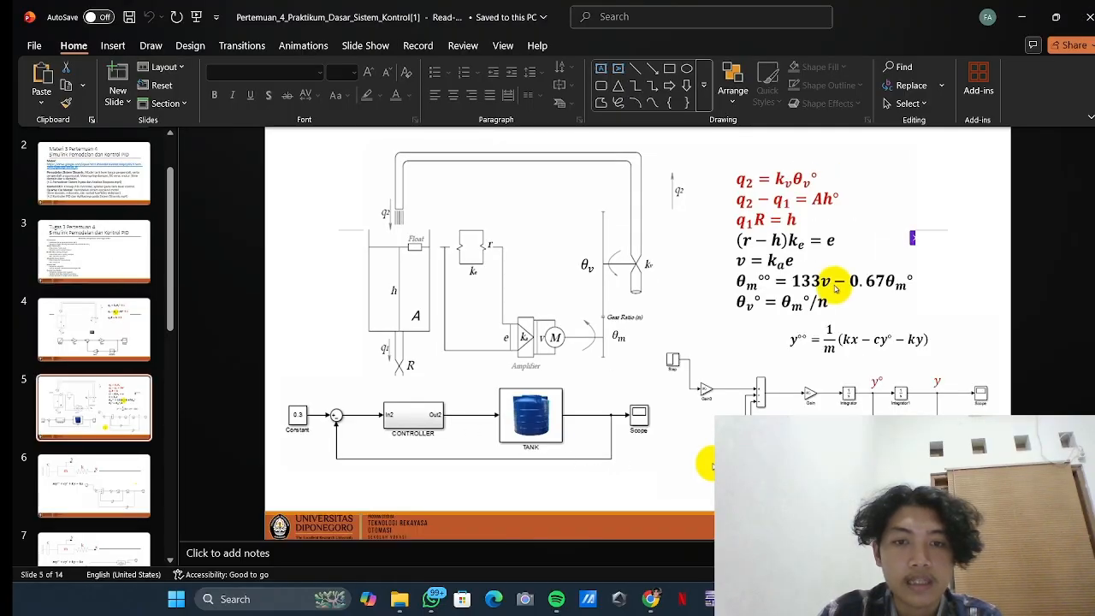
pyautogui.click(94, 251)
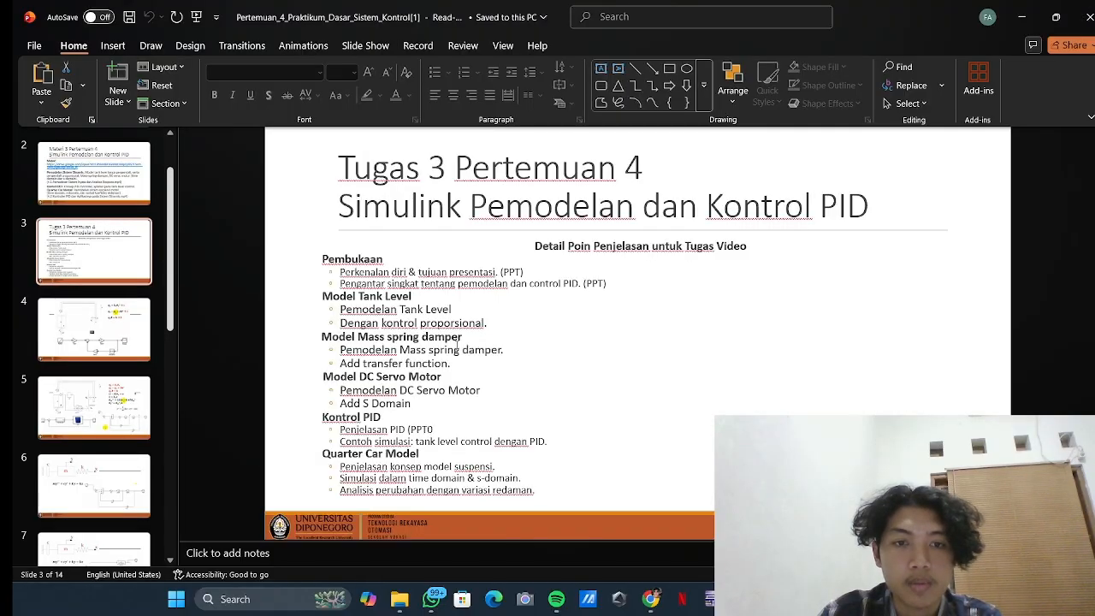
pyautogui.moveTo(488, 324); pyautogui.dragTo(340, 323)
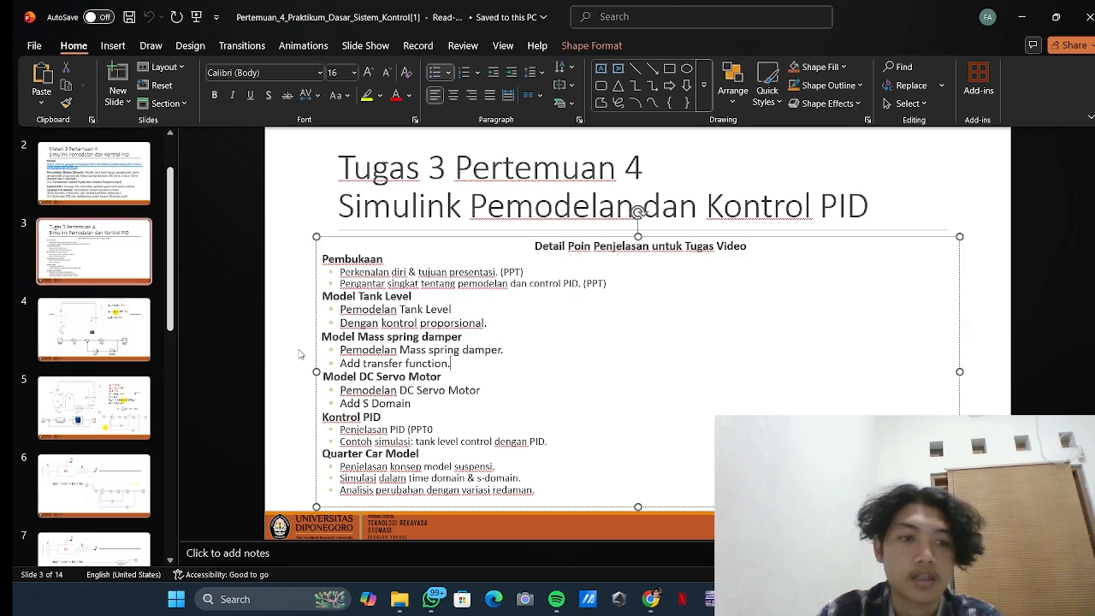
pyautogui.click(94, 407)
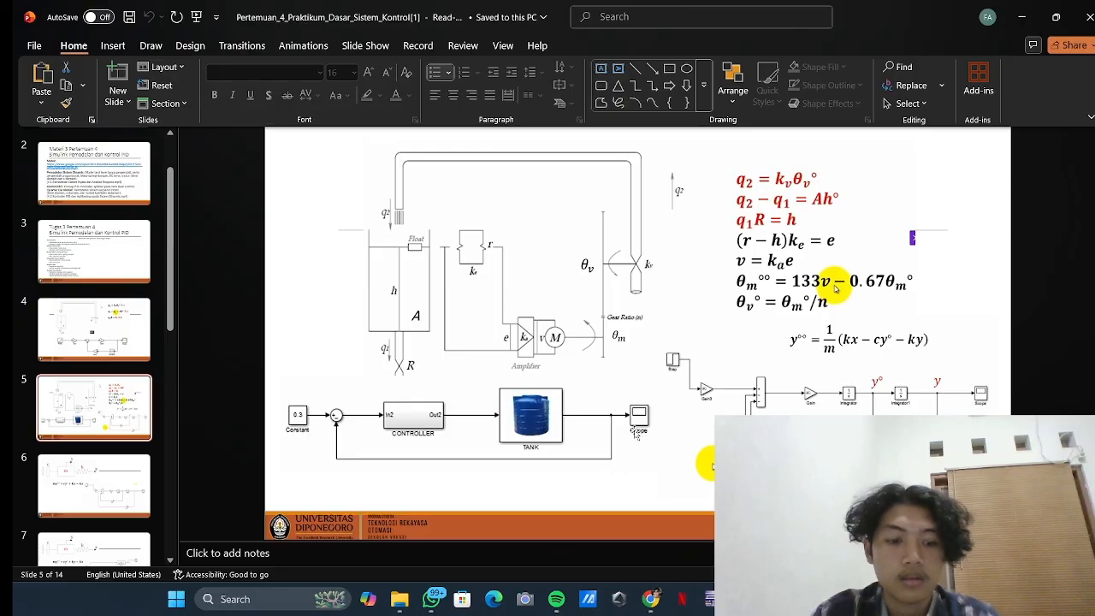
pyautogui.hotkey('alt', 'Tab')
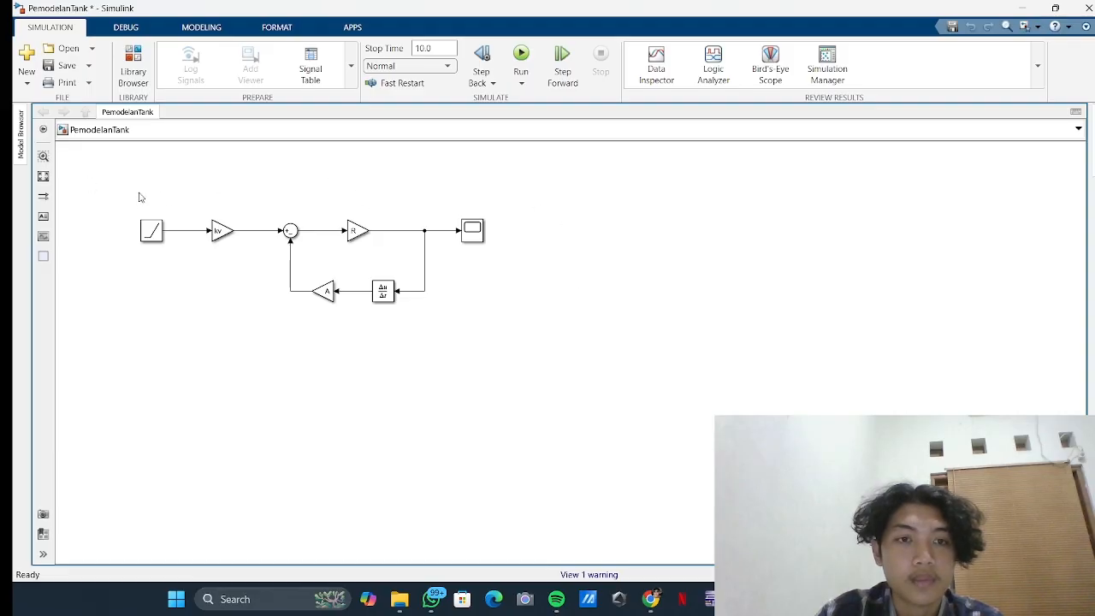
pyautogui.moveTo(109, 172); pyautogui.dragTo(519, 325)
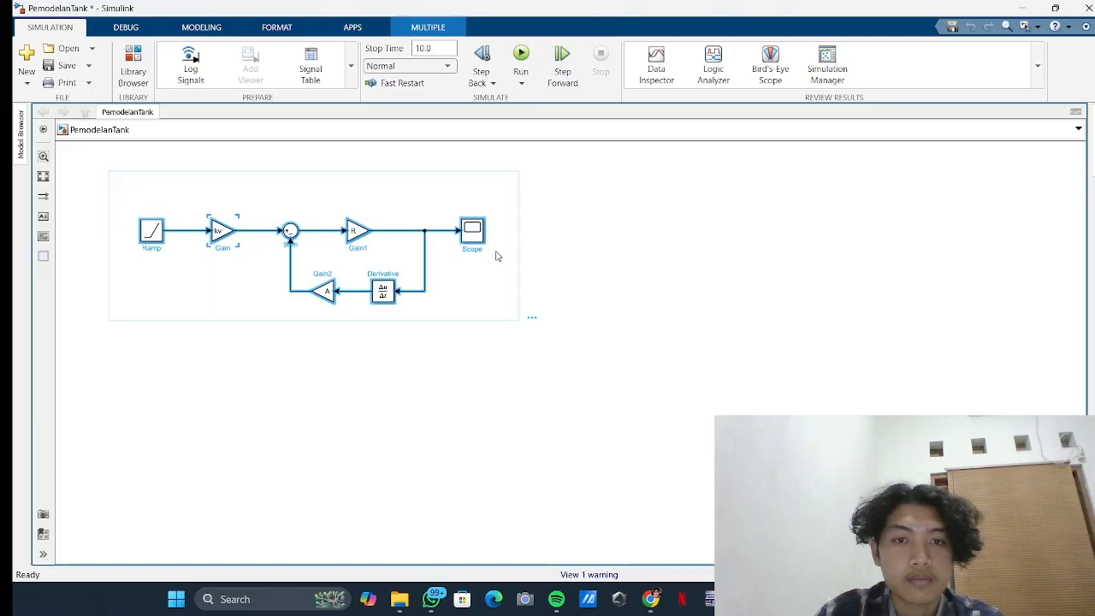
pyautogui.click(586, 279)
pyautogui.click(476, 238)
pyautogui.click(489, 285)
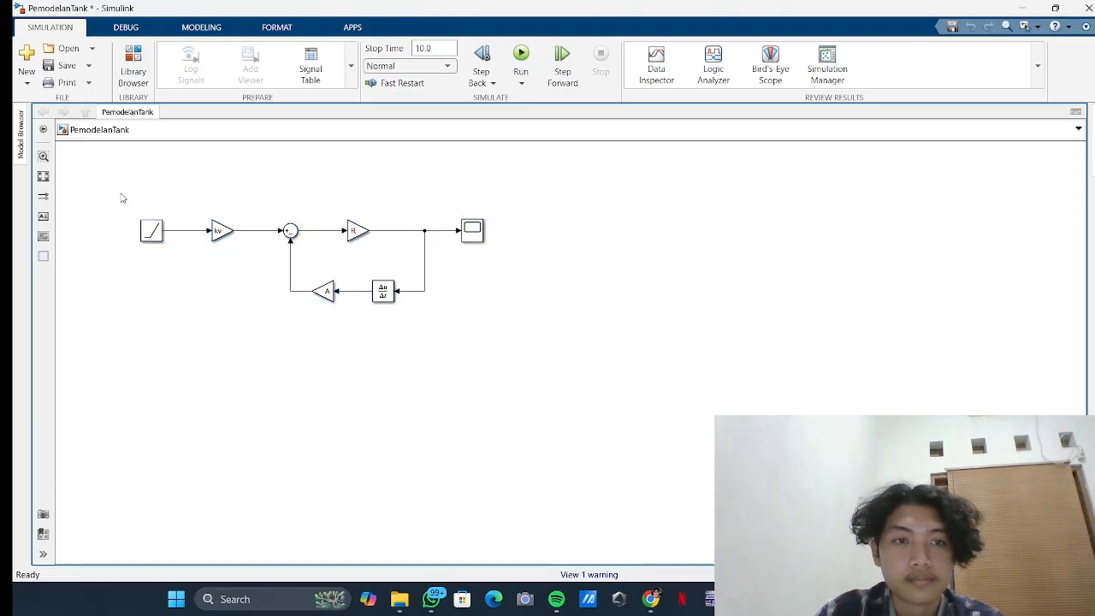
# - Delete the Ramp and Scope blocks from the tank model, keeping their open signal lines
pyautogui.click(149, 236)
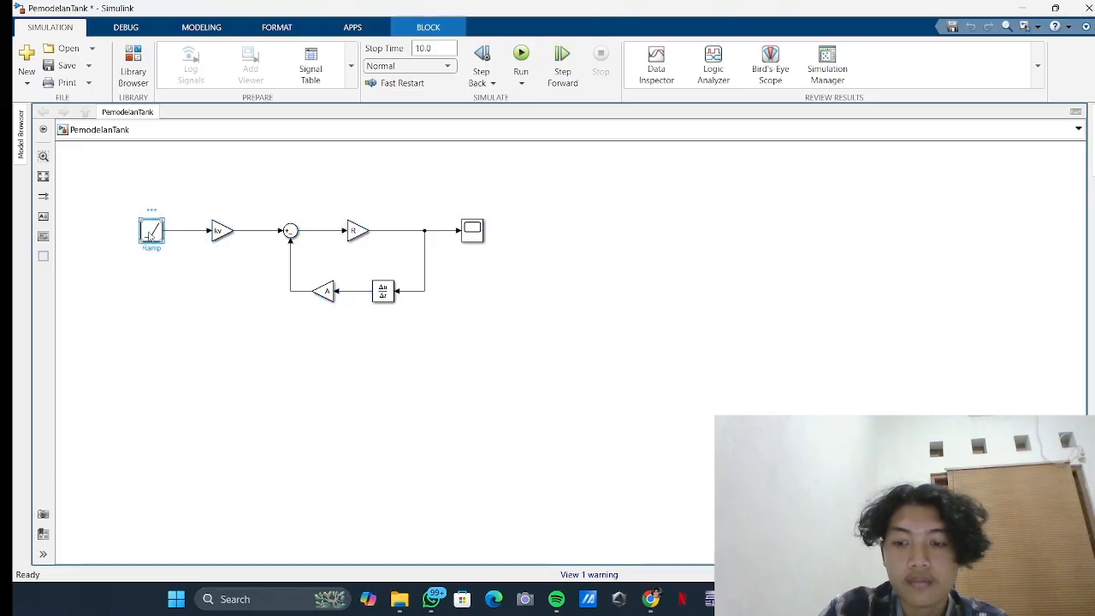
pyautogui.press('Delete')
pyautogui.click(472, 232)
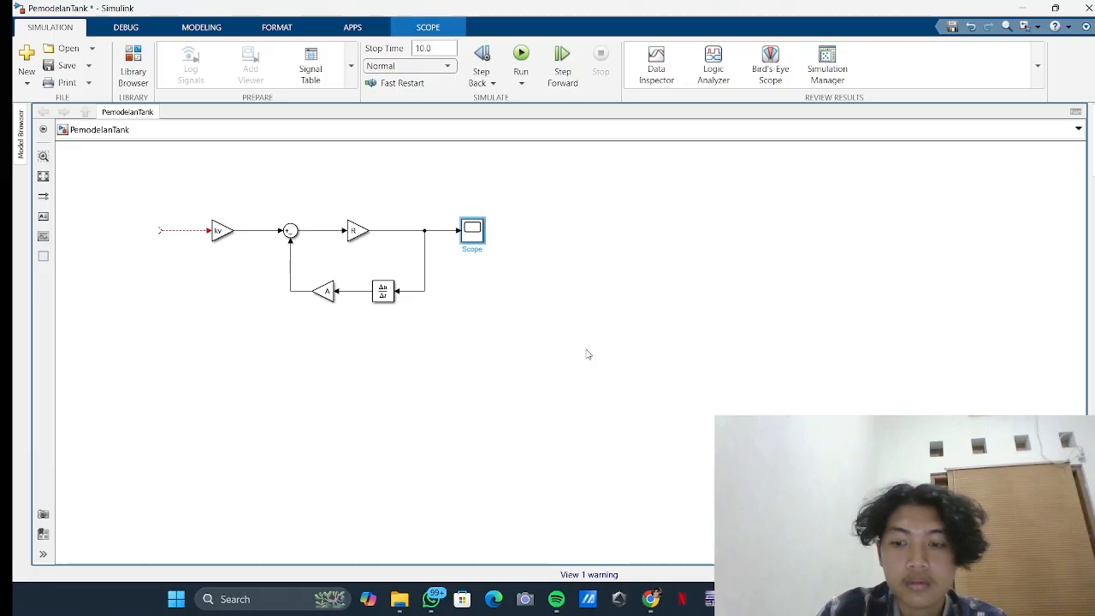
pyautogui.press('Delete')
# - Create a subsystem from all remaining tank blocks and lines, and move it toward the middle of the canvas
pyautogui.moveTo(119, 182); pyautogui.dragTo(479, 332)
pyautogui.rightClick(465, 270)
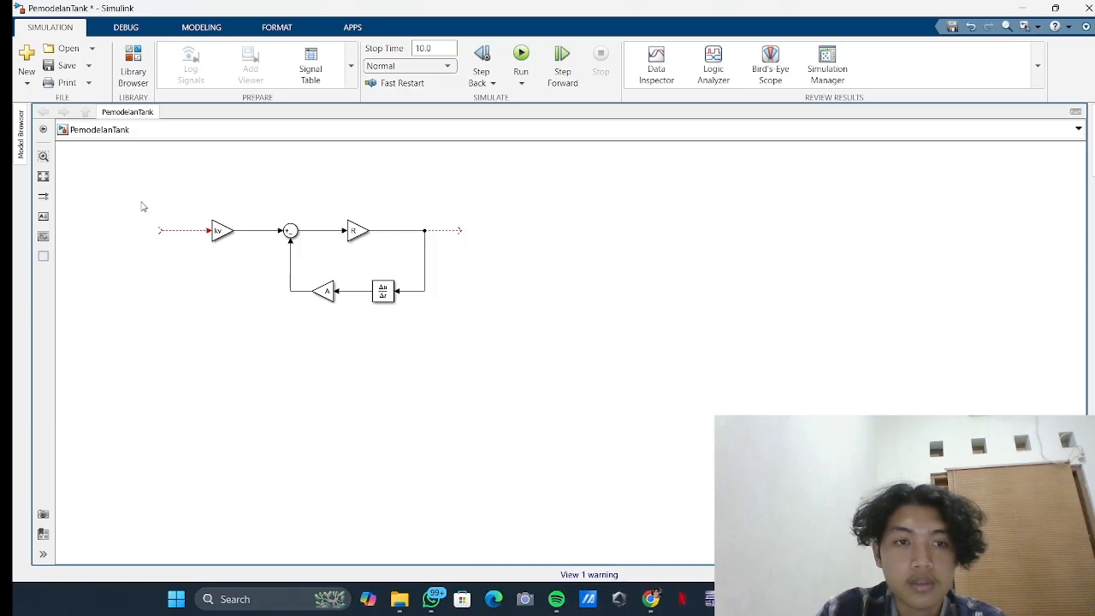
pyautogui.moveTo(142, 206); pyautogui.dragTo(529, 332)
pyautogui.rightClick(526, 257)
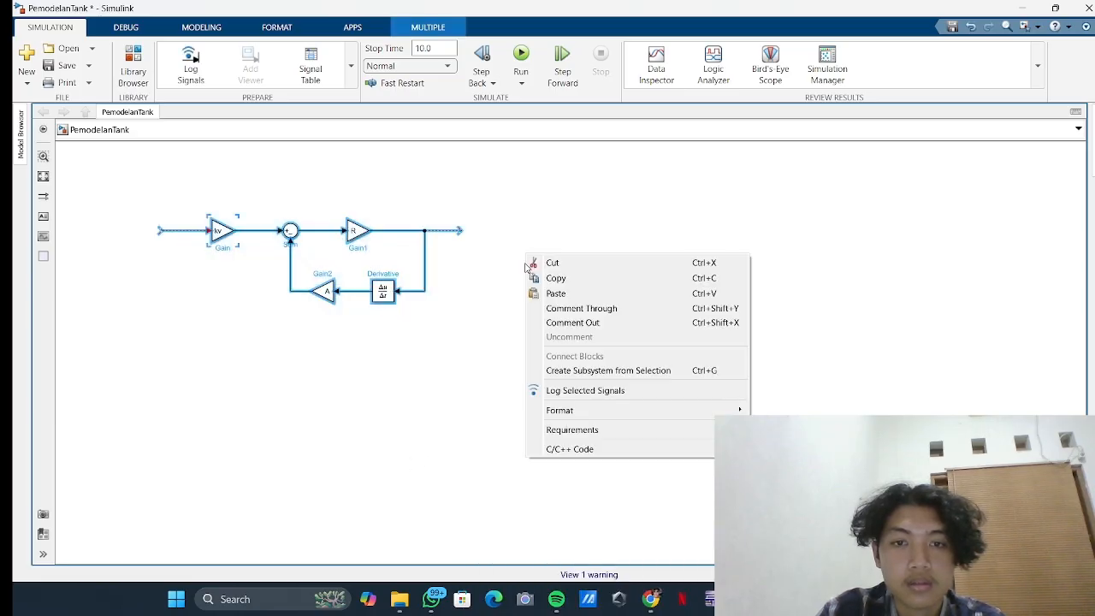
pyautogui.click(607, 370)
pyautogui.moveTo(318, 267); pyautogui.dragTo(458, 273)
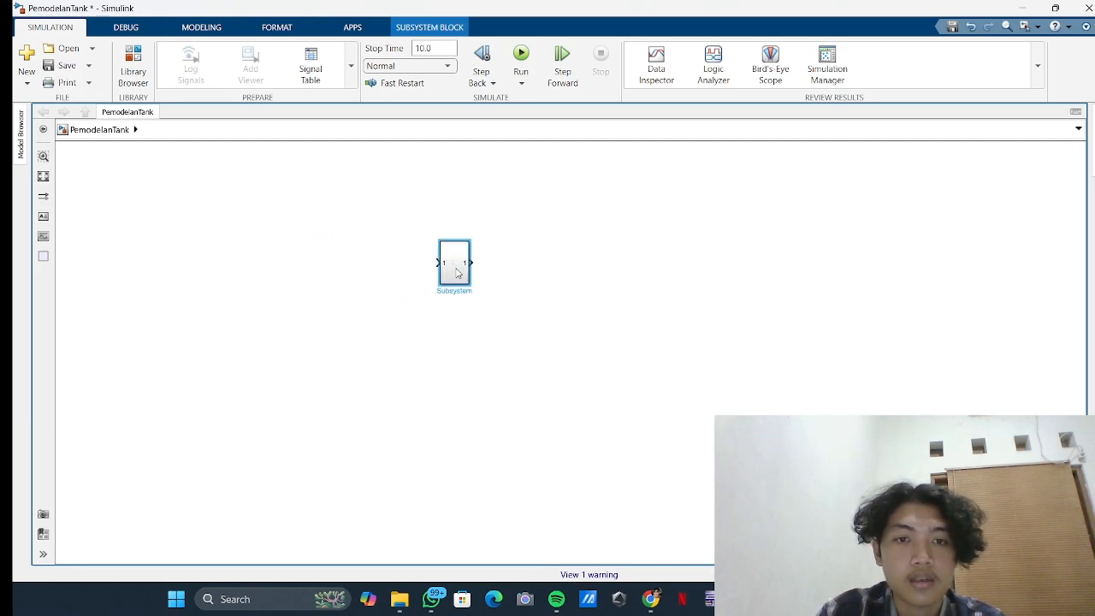
# - Rename the tank subsystem TANGKI and move it further right on the canvas
pyautogui.doubleClick(457, 292)
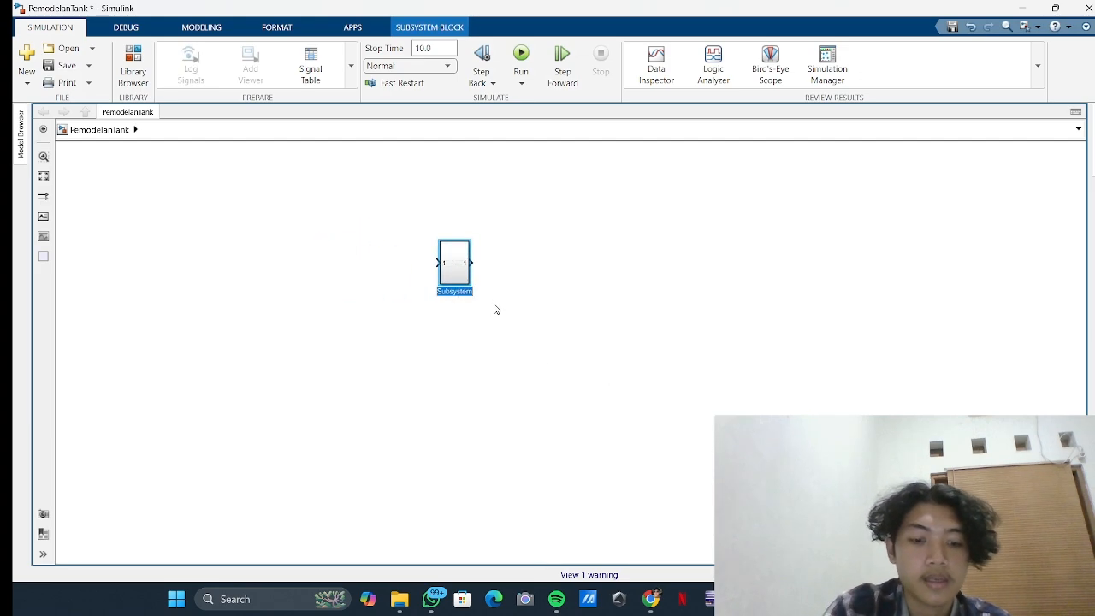
pyautogui.write('TANGKI')
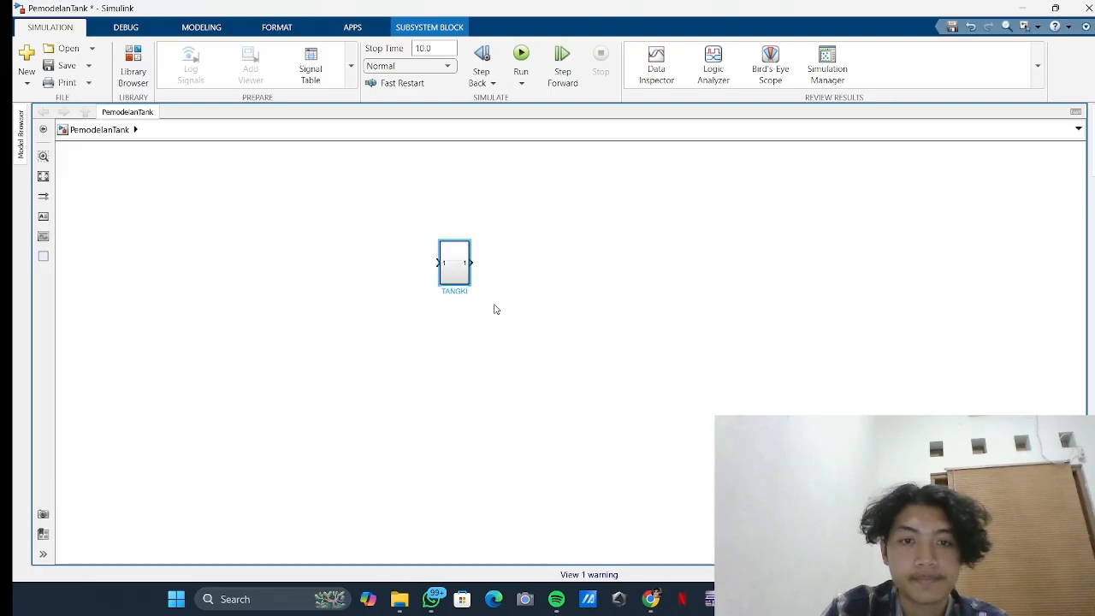
pyautogui.press('Return')
pyautogui.click(507, 309)
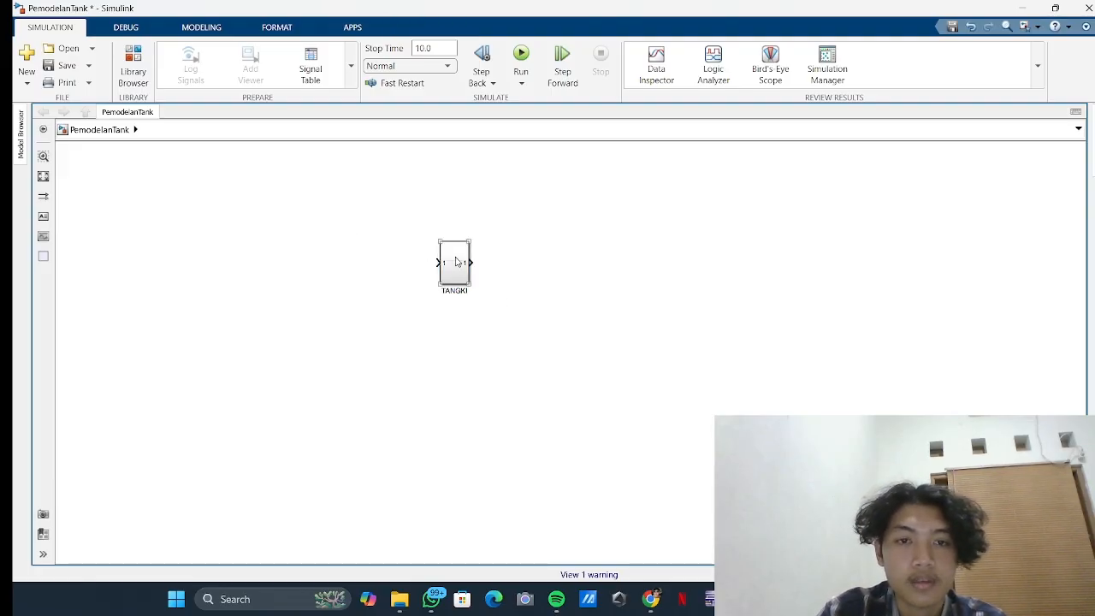
pyautogui.moveTo(458, 261); pyautogui.dragTo(512, 264)
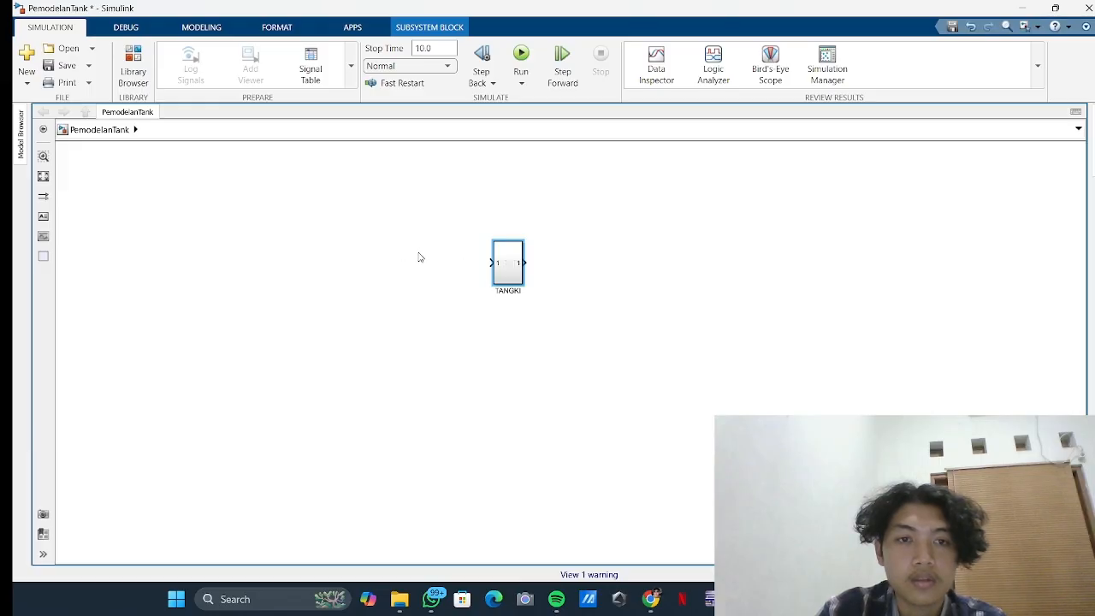
# - Add a new Subsystem block to the model and place it in line ahead of the TANGKI block
pyautogui.rightClick(386, 268)
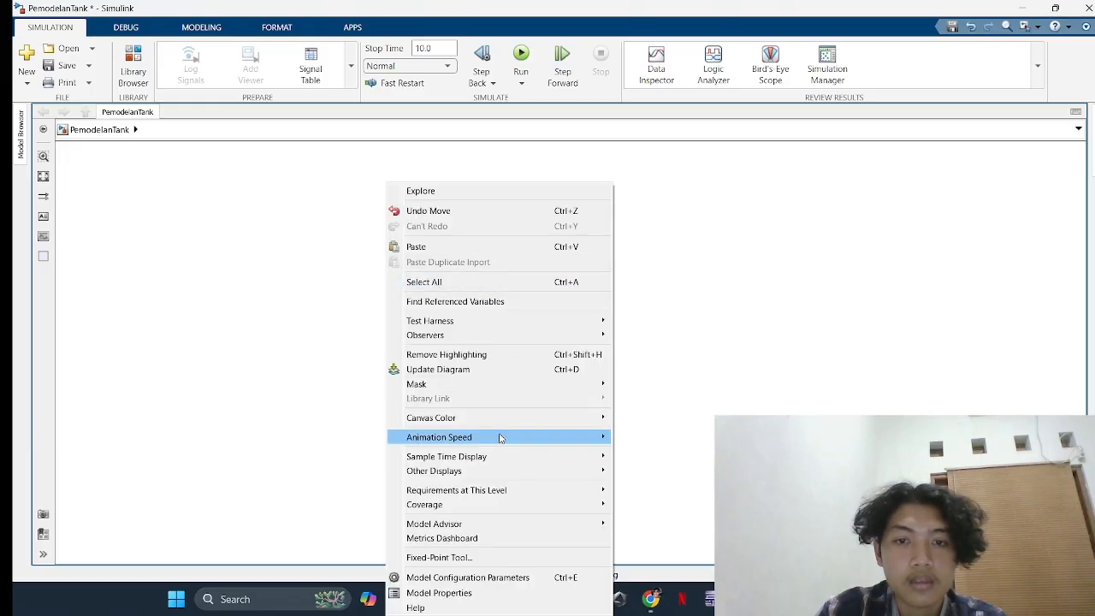
pyautogui.doubleClick(319, 249)
pyautogui.write('sub')
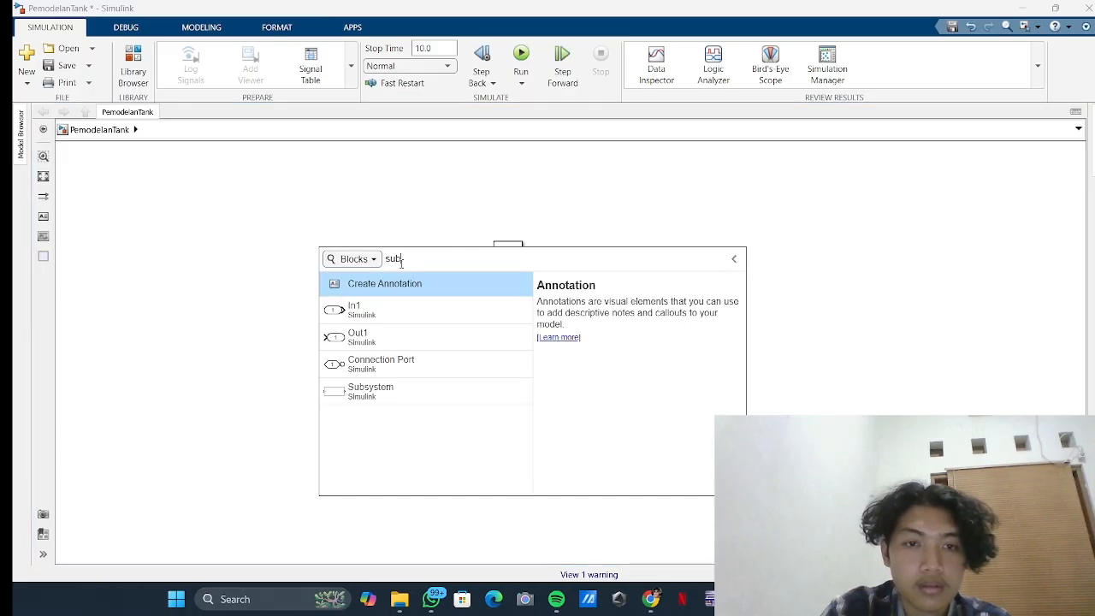
pyautogui.click(397, 286)
pyautogui.moveTo(306, 247); pyautogui.dragTo(399, 266)
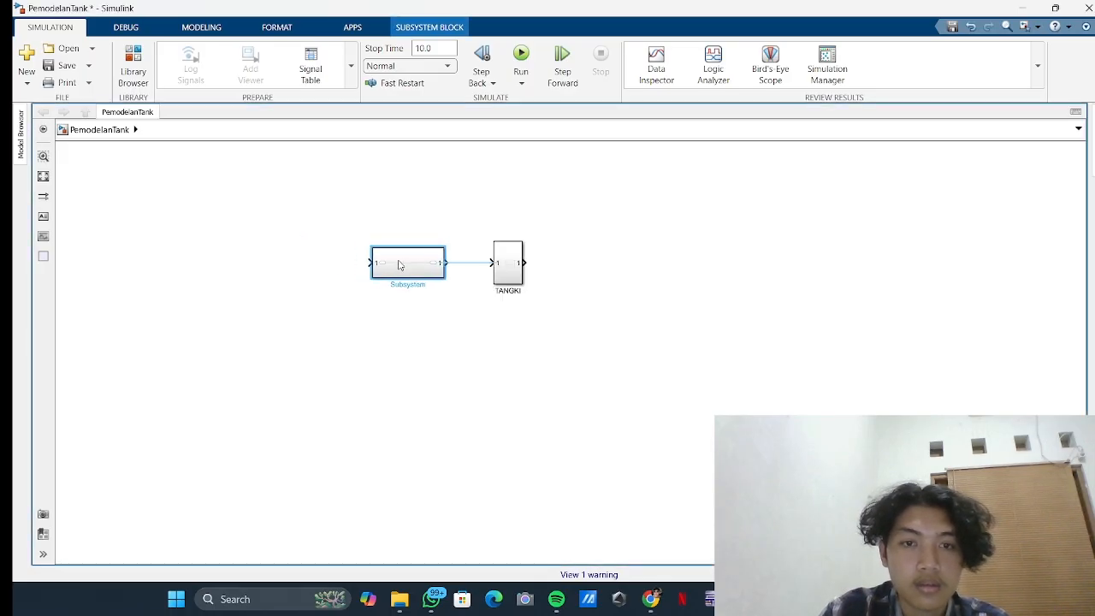
# - Rename the new subsystem controller
pyautogui.doubleClick(408, 285)
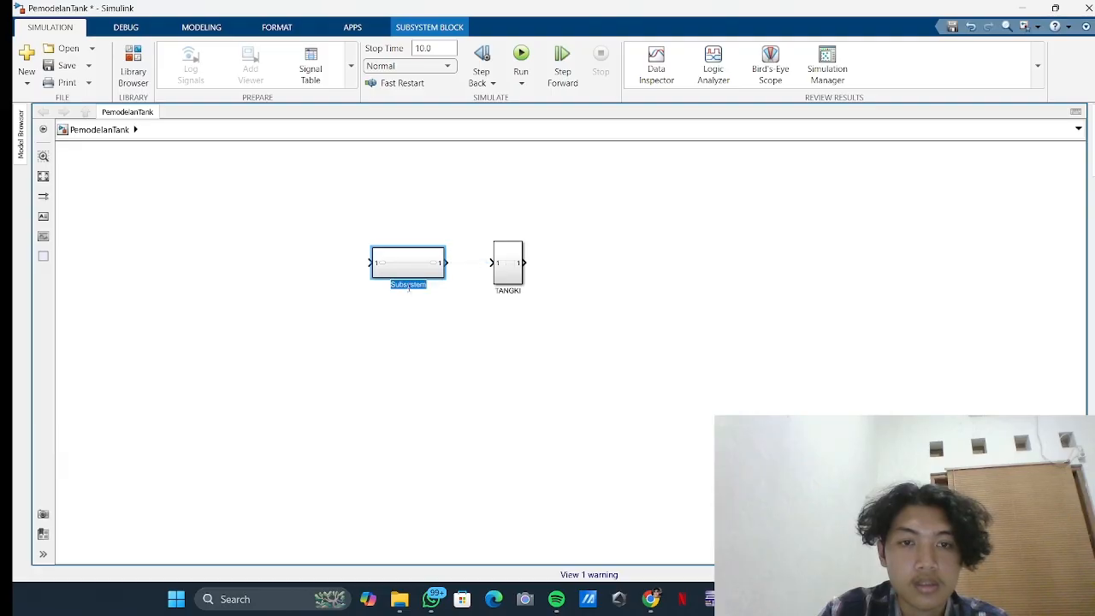
pyautogui.write('co')
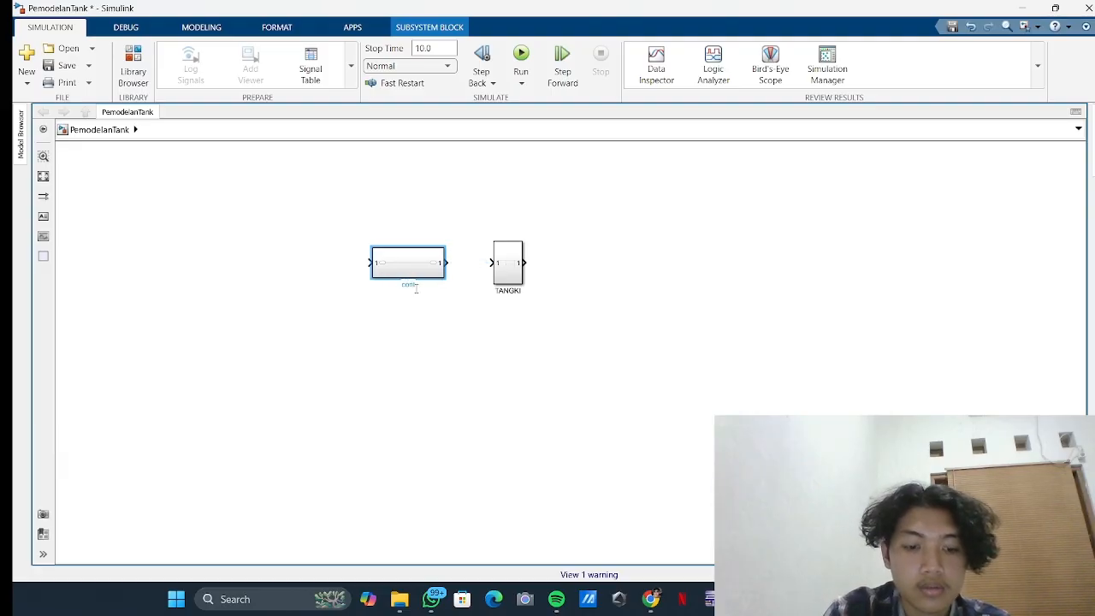
pyautogui.write('ntroller')
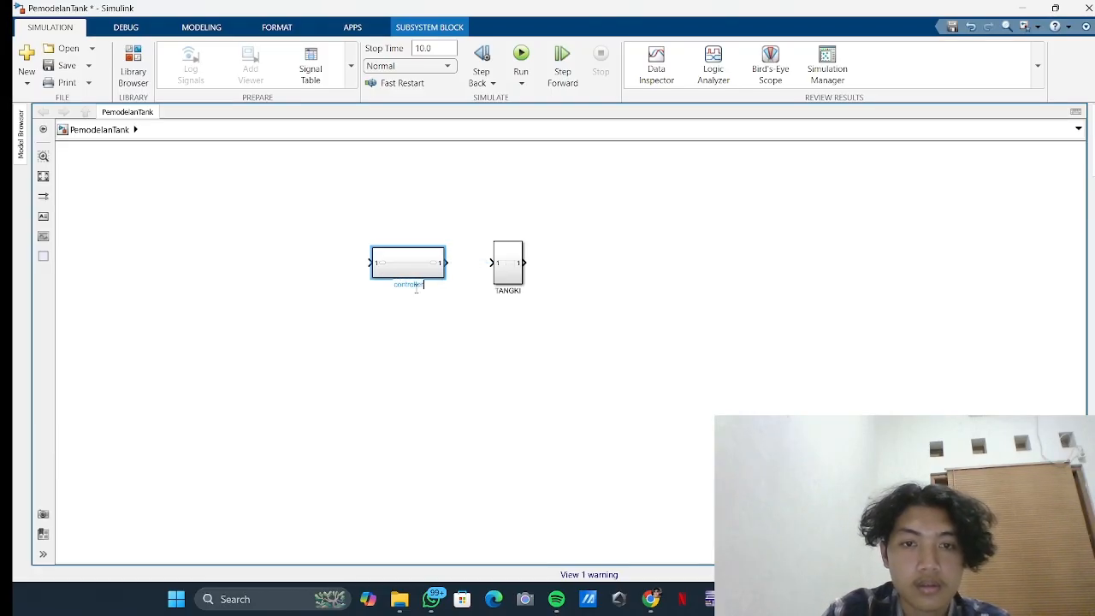
pyautogui.press('Return')
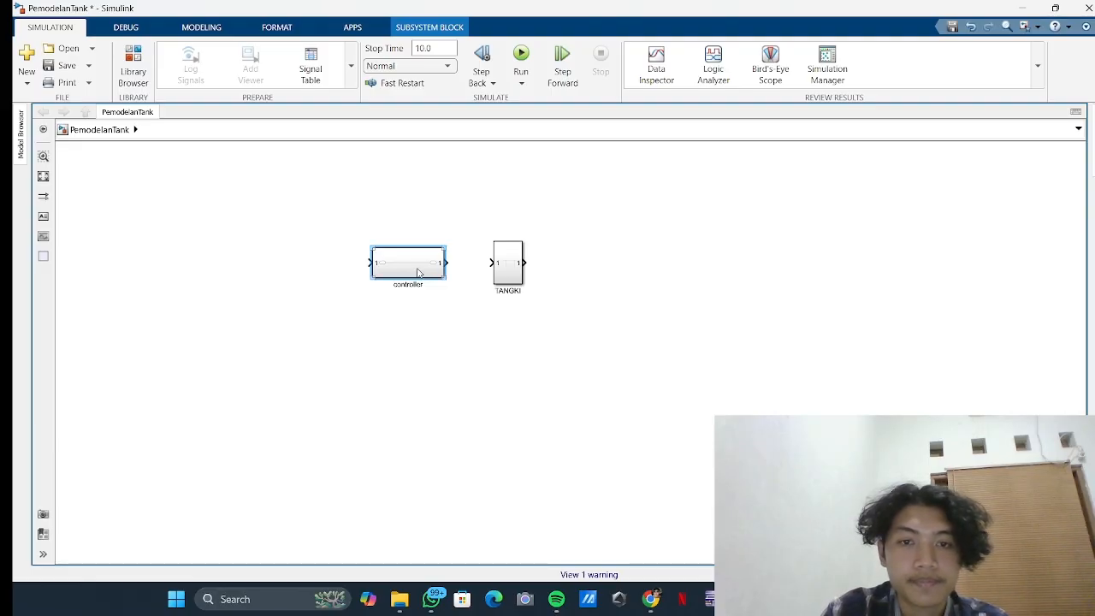
# - Open the controller subsystem and move its input and output ports higher, with the input further left
pyautogui.doubleClick(427, 265)
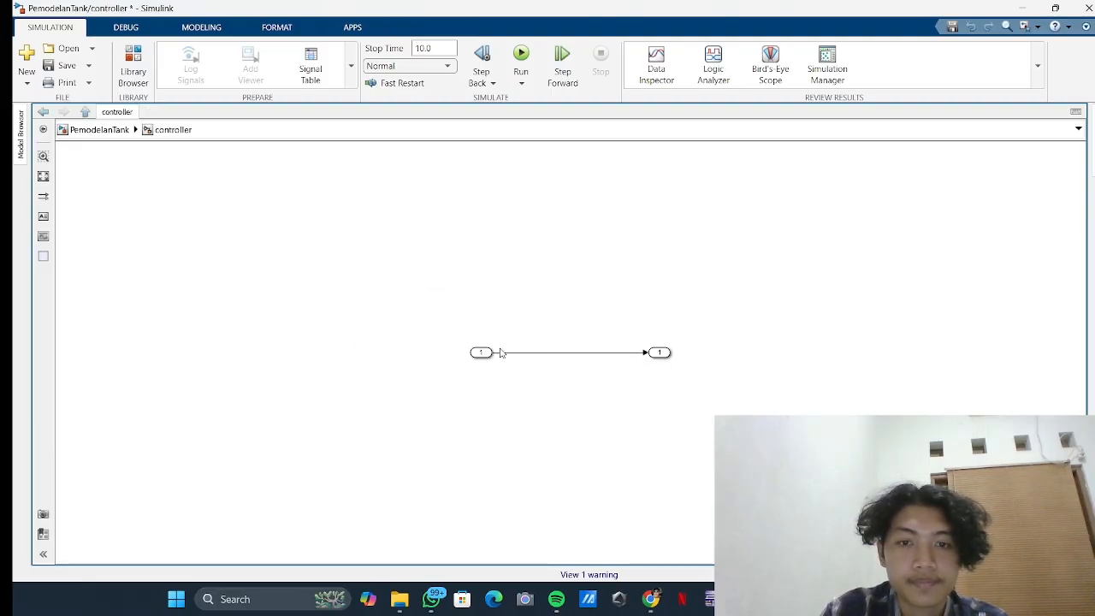
pyautogui.click(483, 353)
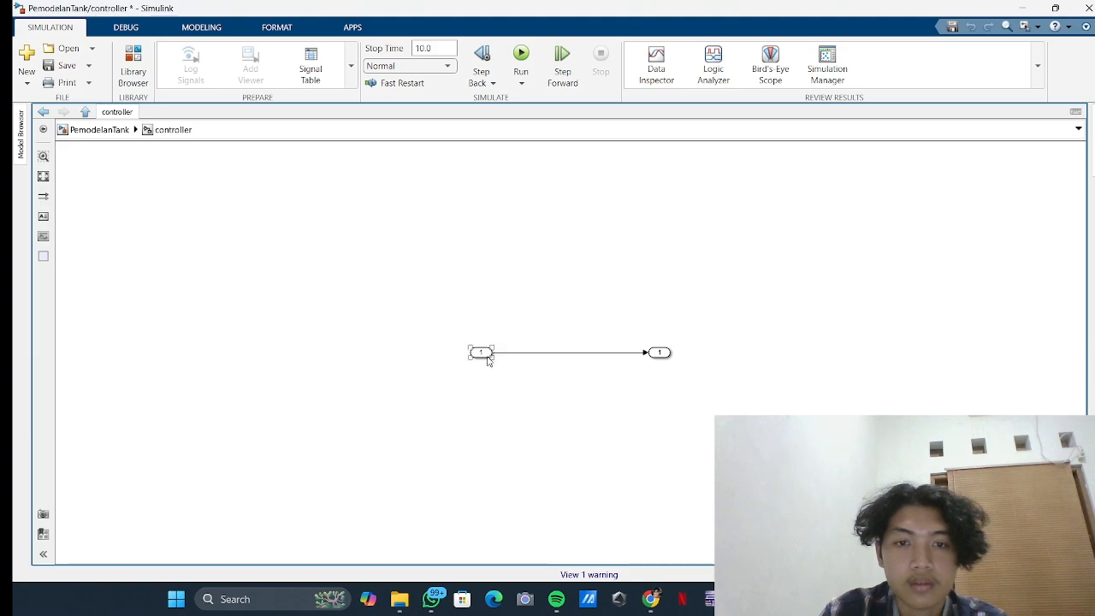
pyautogui.moveTo(483, 354); pyautogui.dragTo(428, 313)
pyautogui.moveTo(659, 353); pyautogui.dragTo(653, 315)
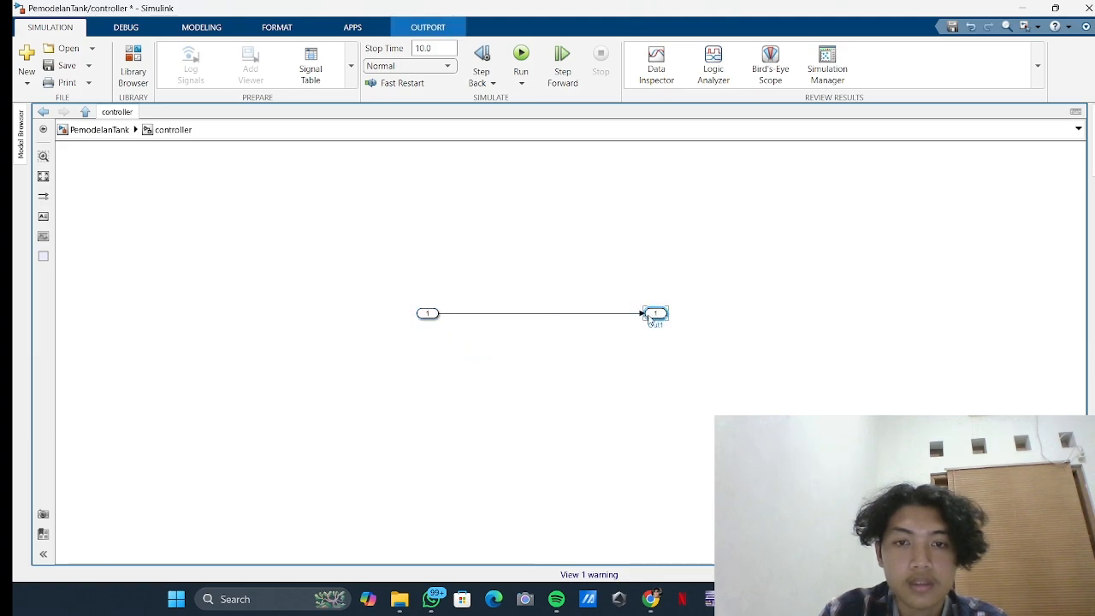
# - Add a Gain block inside the controller and delete the direct line between the input and output ports
pyautogui.click(524, 314)
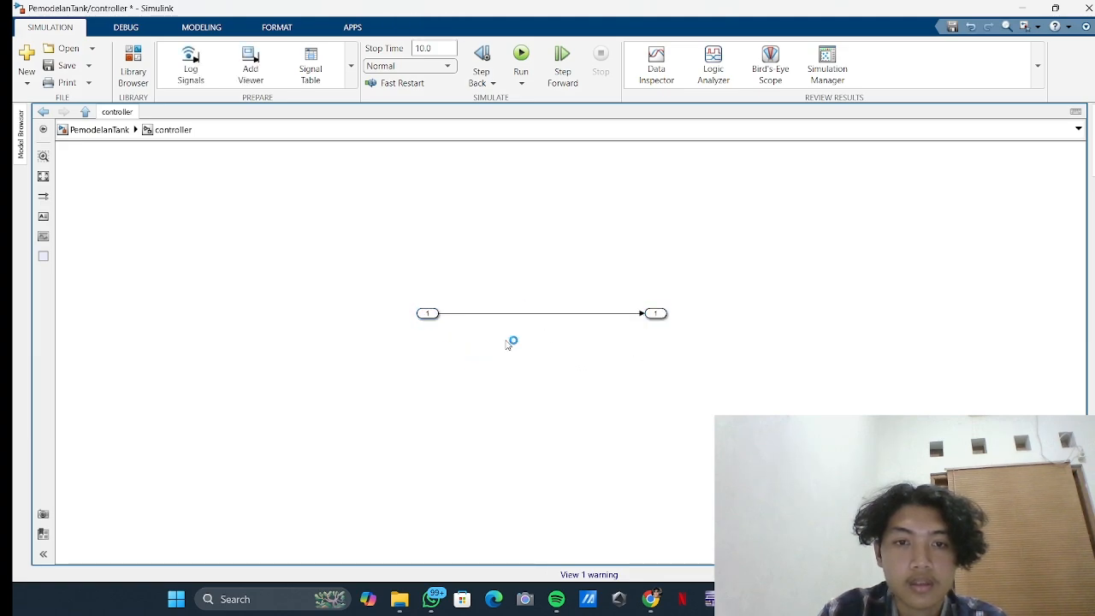
pyautogui.doubleClick(511, 343)
pyautogui.write('gain')
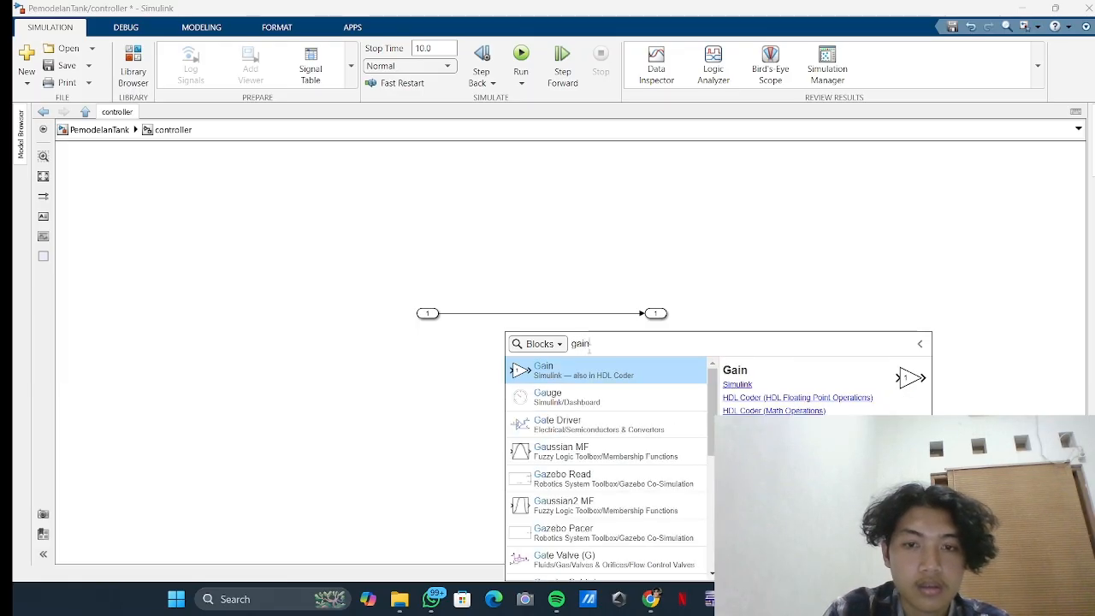
pyautogui.click(597, 370)
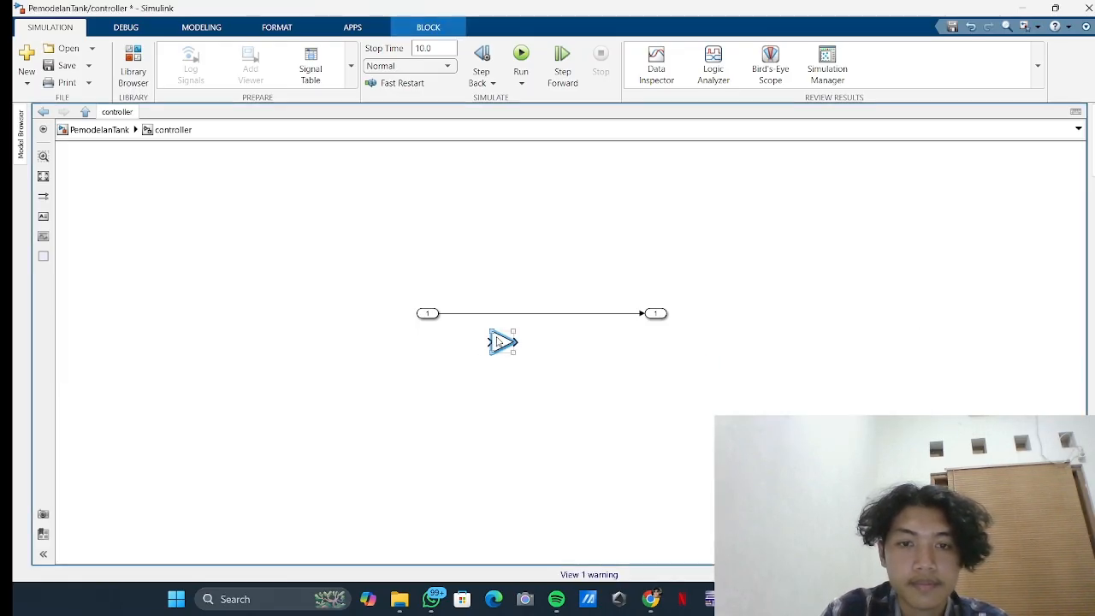
pyautogui.click(494, 314)
pyautogui.press('Delete')
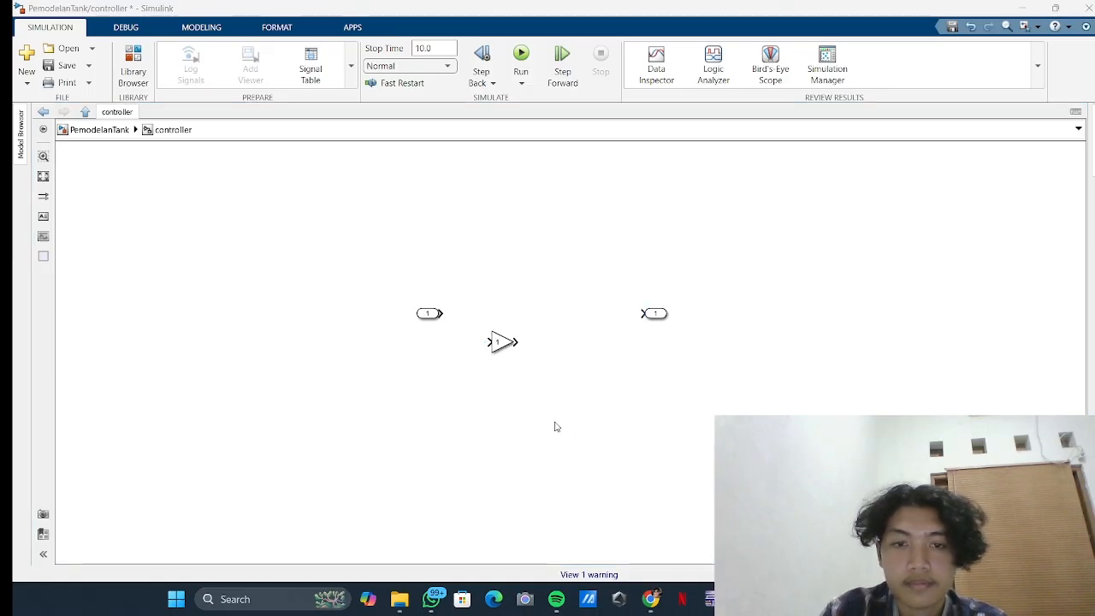
# - Move the input port left, align the Gain block beside it, and place a copy of the Gain to its right
pyautogui.moveTo(430, 313); pyautogui.dragTo(336, 315)
pyautogui.moveTo(494, 342); pyautogui.dragTo(399, 314)
pyautogui.click(468, 333)
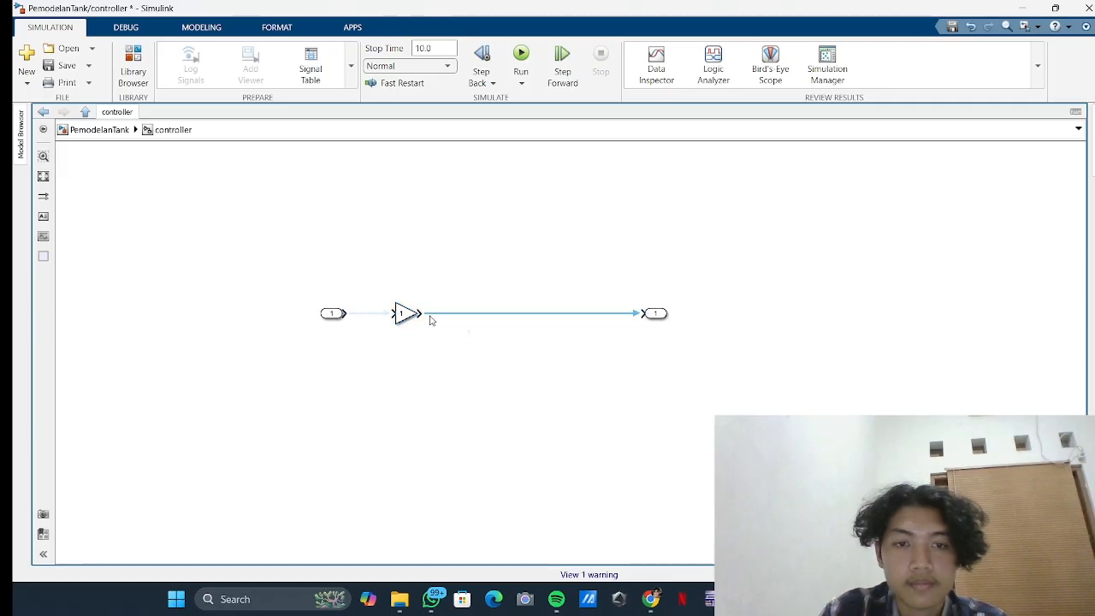
pyautogui.click(413, 314)
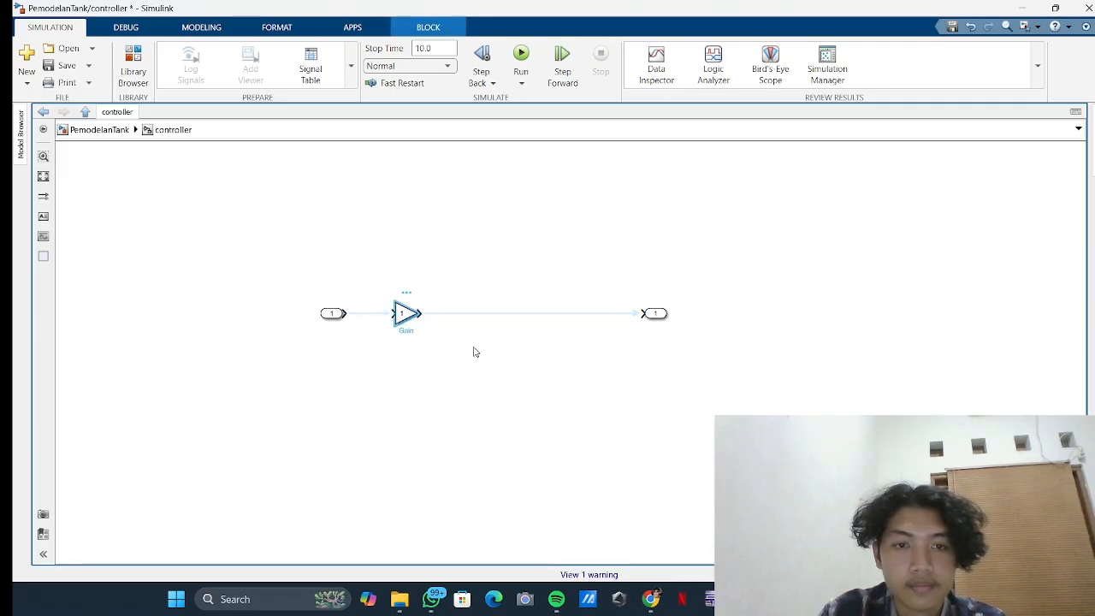
pyautogui.moveTo(411, 318); pyautogui.dragTo(460, 315)
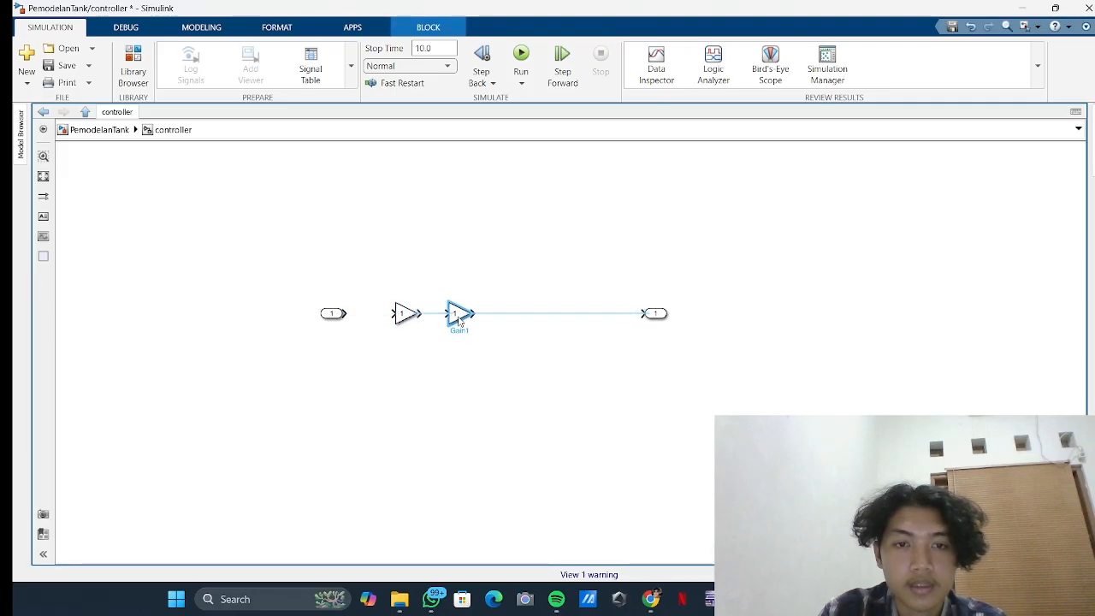
# - Add a Sum block and place it in line after the second Gain block
pyautogui.click(499, 348)
pyautogui.doubleClick(496, 355)
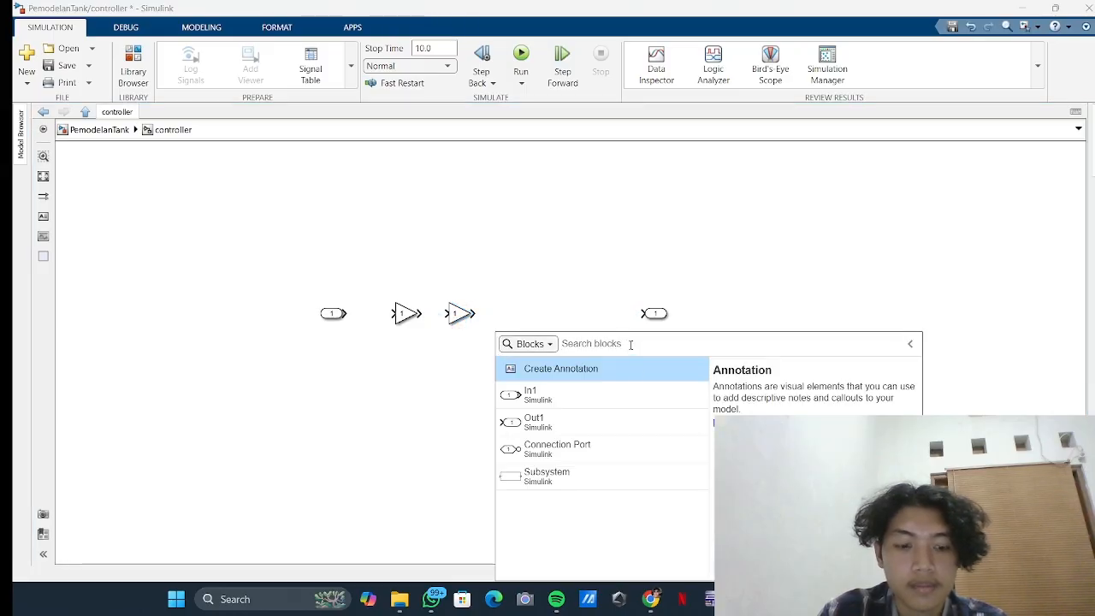
pyautogui.write('sum')
pyautogui.press('Return')
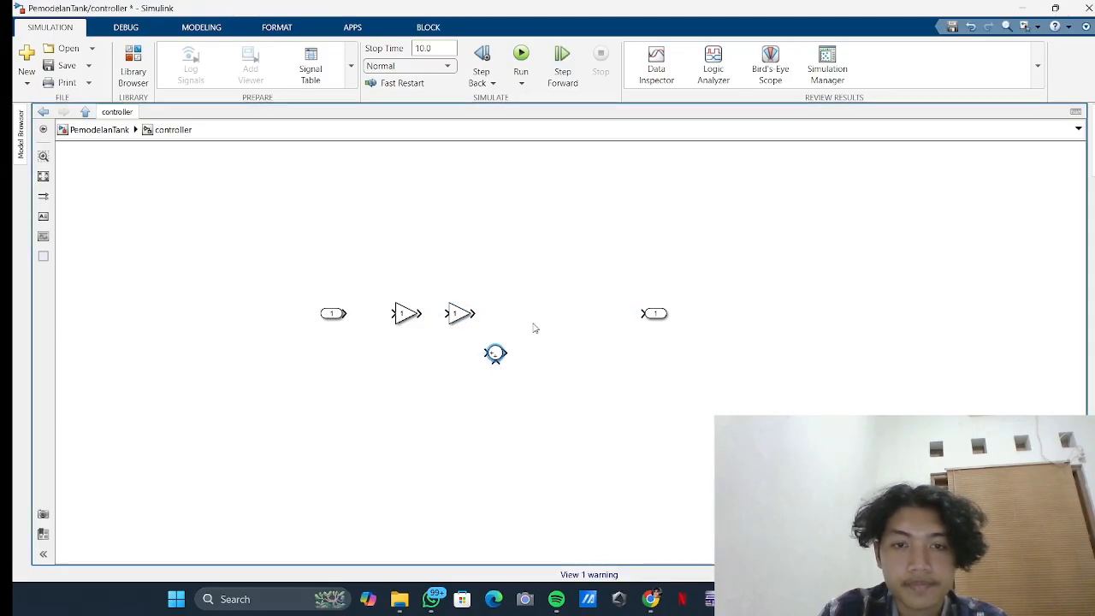
pyautogui.moveTo(498, 350); pyautogui.dragTo(510, 316)
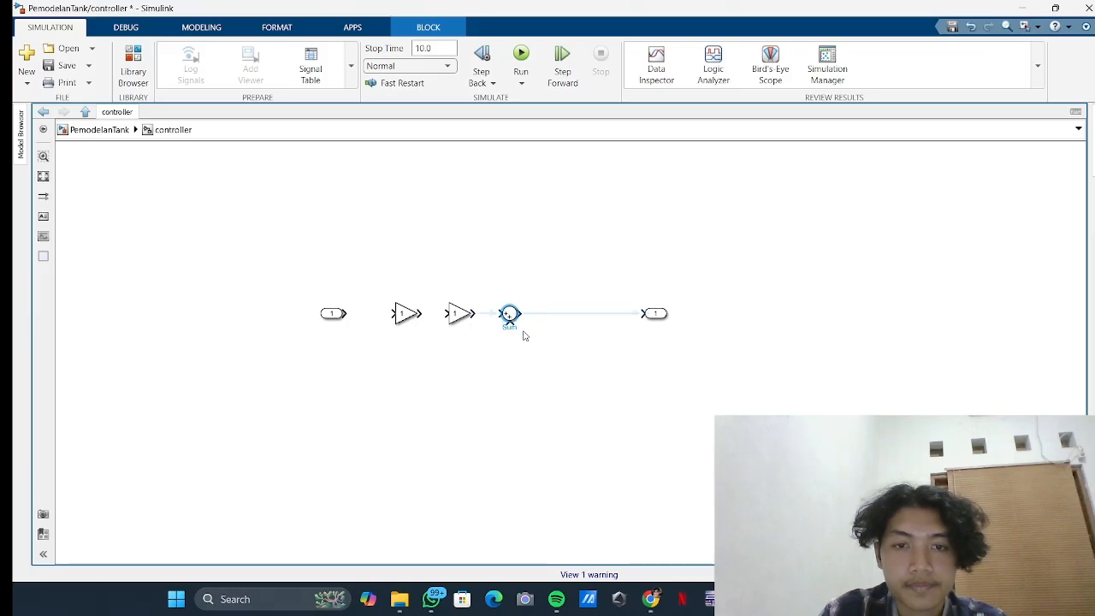
# - Set the Sum block's list of signs to |+-
pyautogui.doubleClick(509, 315)
pyautogui.doubleClick(583, 330)
pyautogui.click(581, 329)
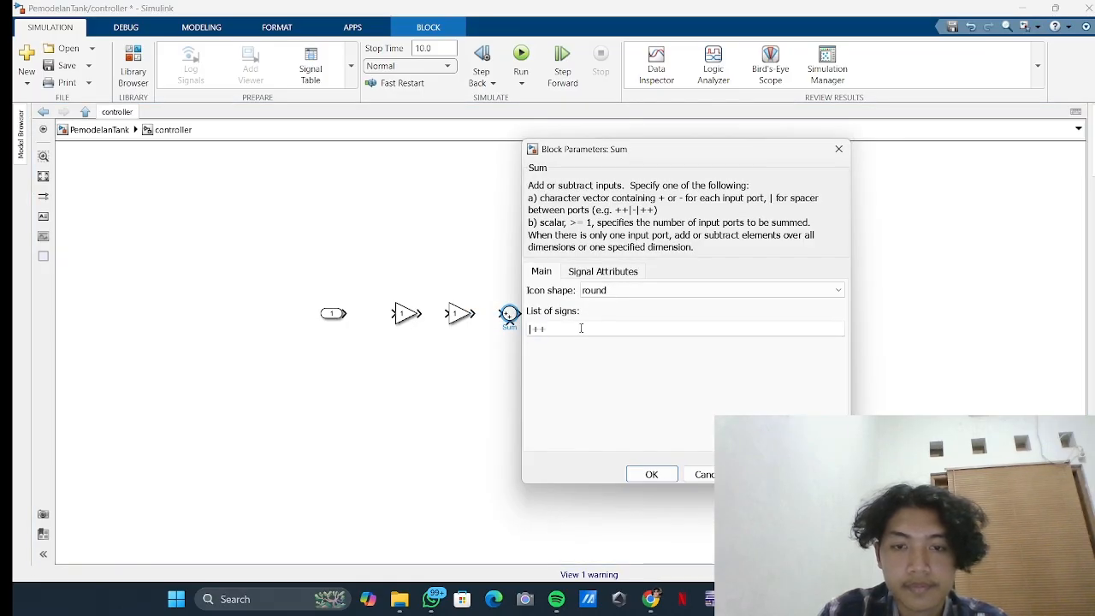
pyautogui.press('BackSpace')
pyautogui.write('-')
pyautogui.press('Return')
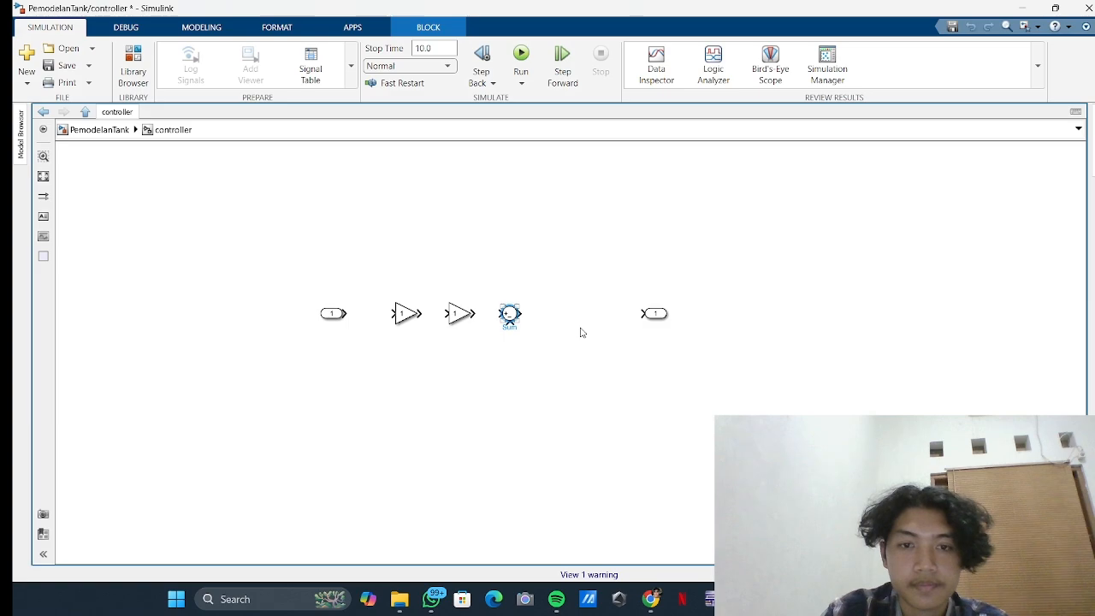
pyautogui.click(527, 327)
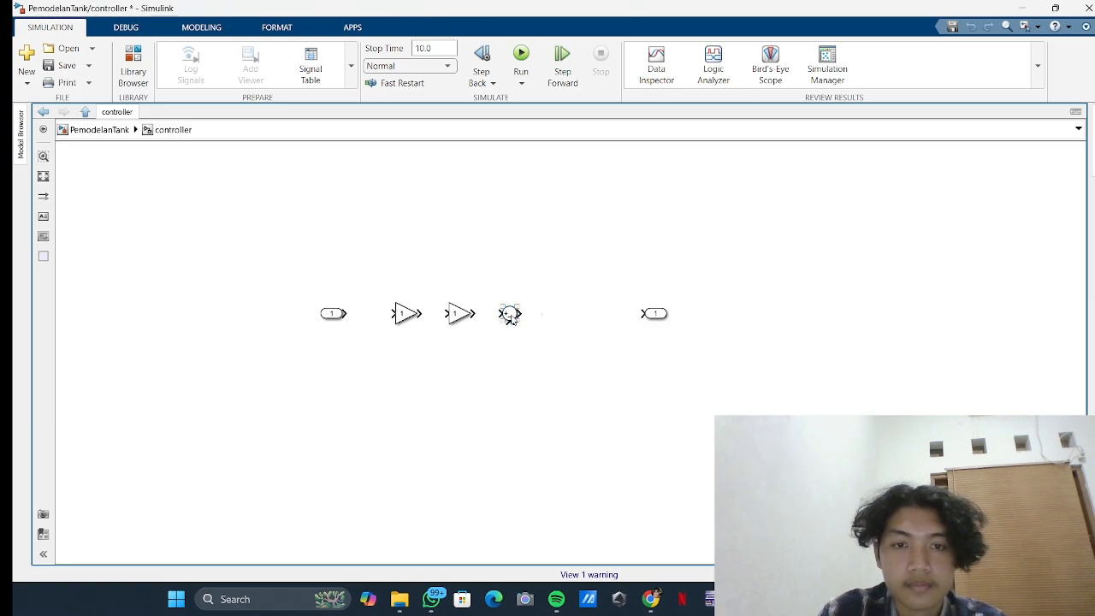
# - Place a copy of the second Gain block after the Sum block and shift the output port slightly right
pyautogui.click(467, 315)
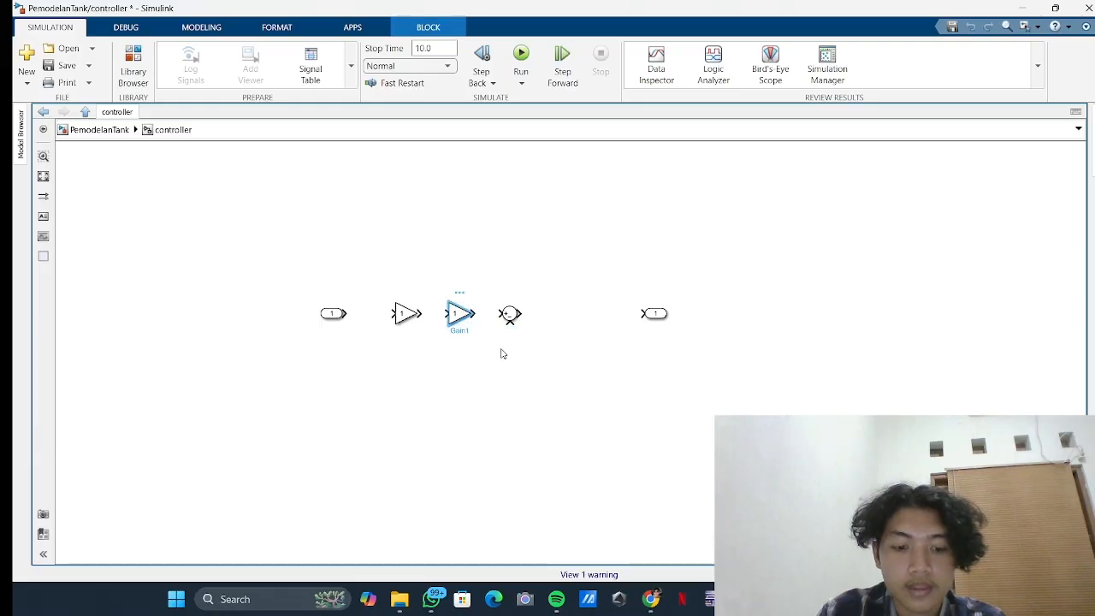
pyautogui.moveTo(465, 318); pyautogui.dragTo(576, 320)
pyautogui.click(613, 358)
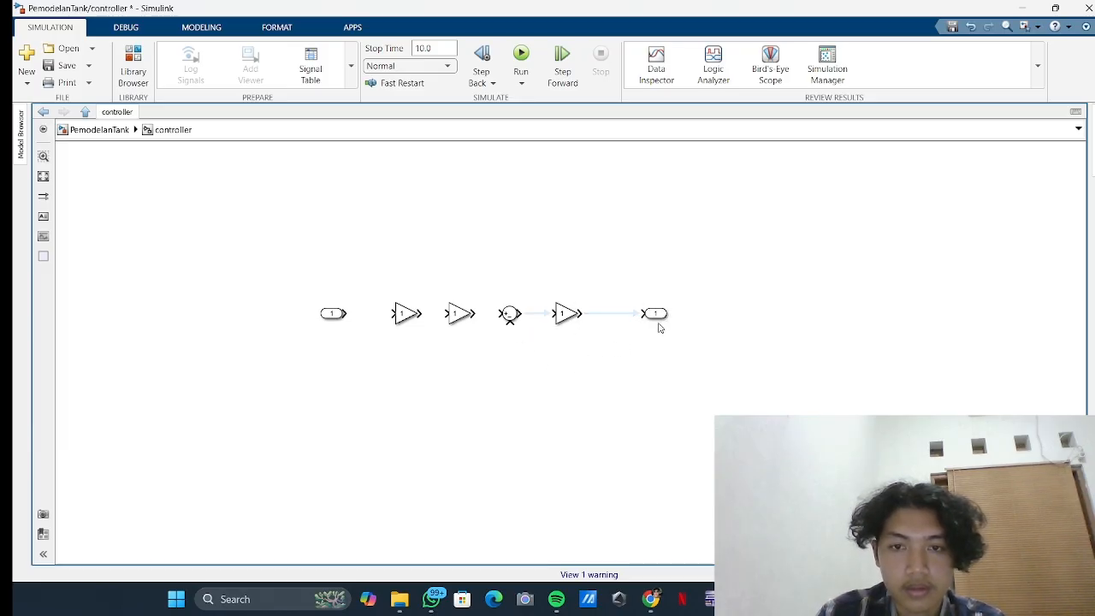
pyautogui.moveTo(655, 315); pyautogui.dragTo(677, 314)
pyautogui.click(659, 355)
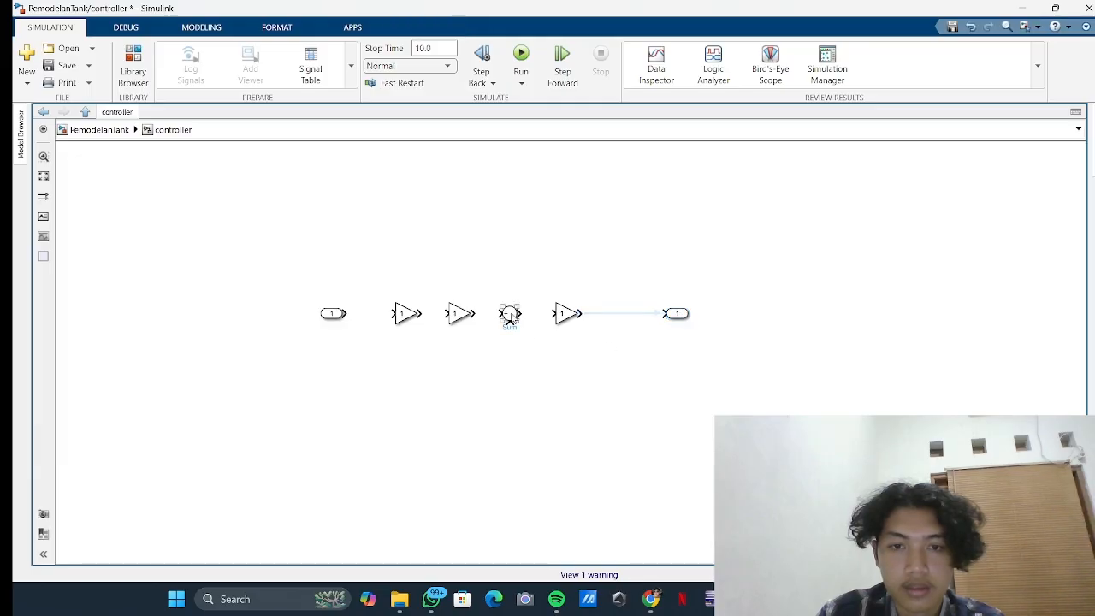
# - Place a fourth Gain block, copied from the second one, below the Sum block and rotate it 180 degrees
pyautogui.doubleClick(458, 315)
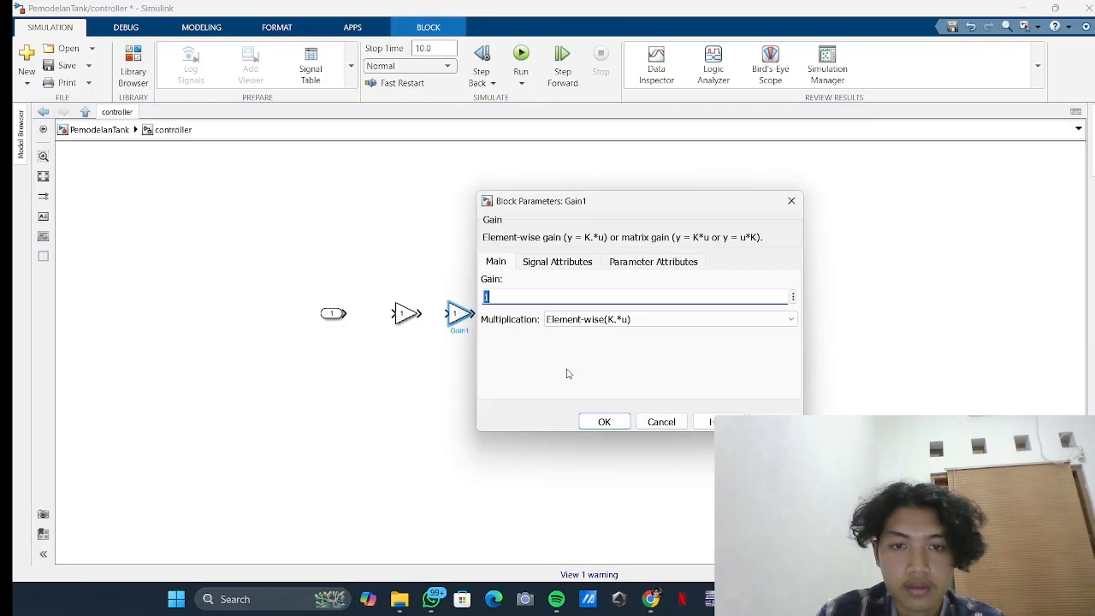
pyautogui.click(604, 422)
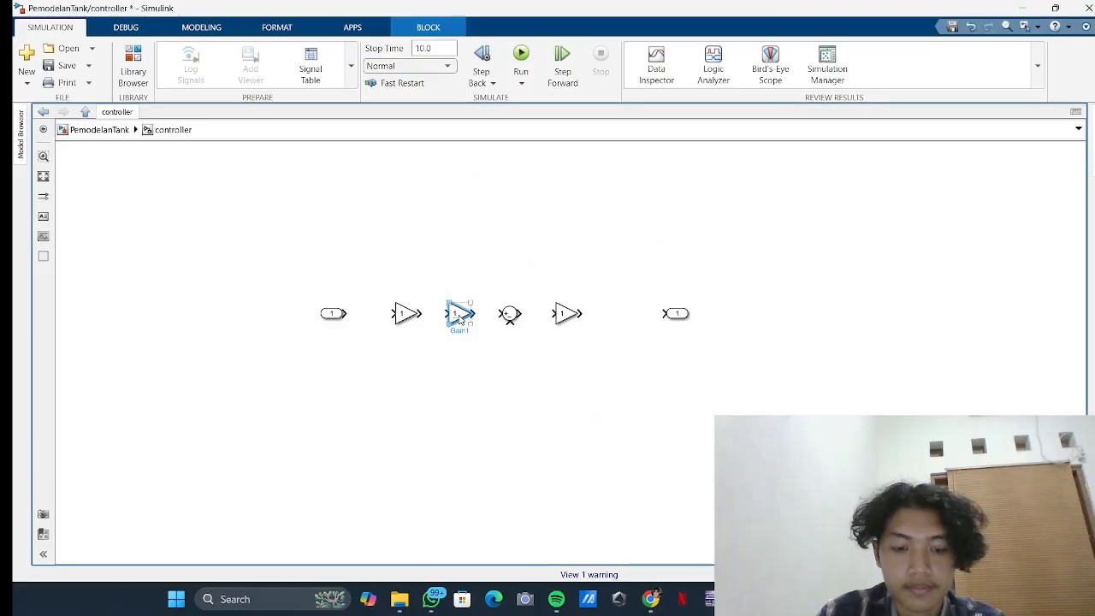
pyautogui.moveTo(461, 319); pyautogui.dragTo(526, 373)
pyautogui.hotkey('ctrl', 'r')
pyautogui.hotkey('ctrl', 'r')
# - Connect the input through both Gains, the Sum and the third Gain to the output, and the lower Gain to the Sum's negative input
pyautogui.moveTo(346, 313); pyautogui.dragTo(503, 313)
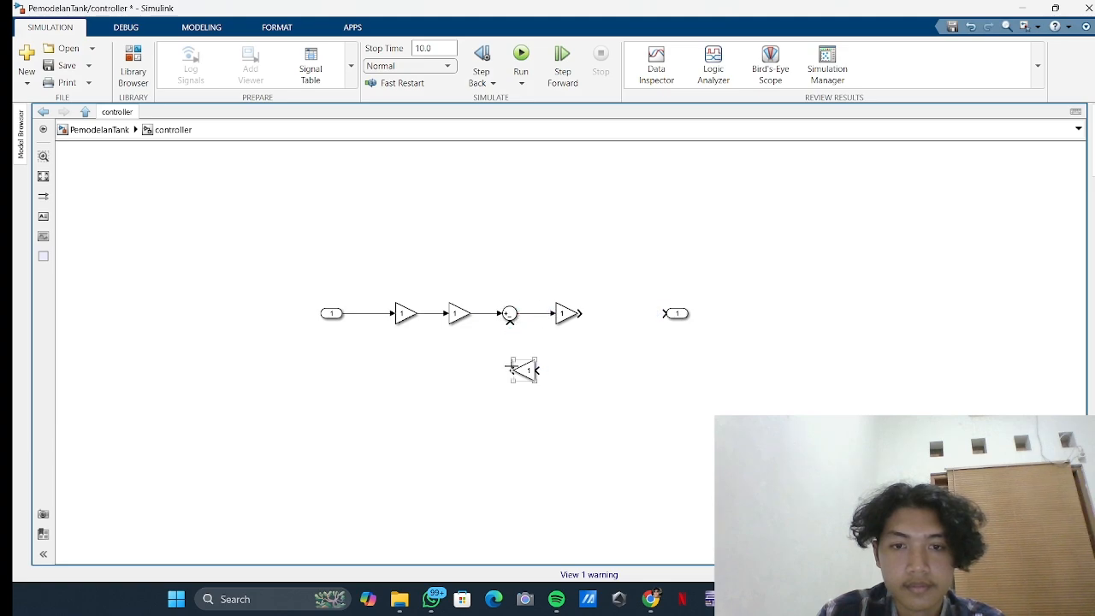
pyautogui.moveTo(513, 369); pyautogui.dragTo(510, 323)
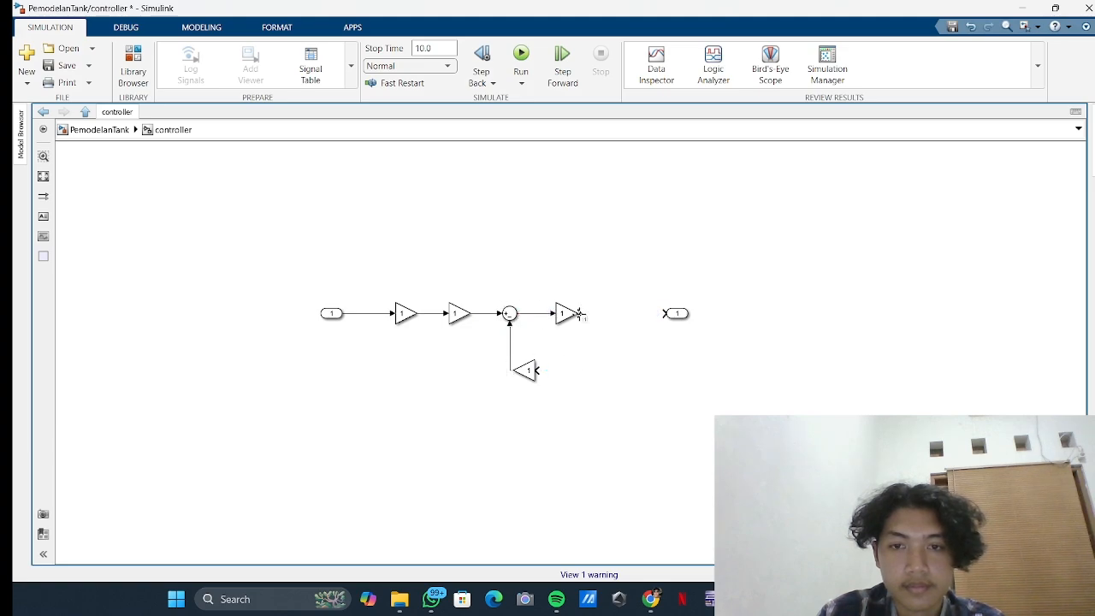
pyautogui.moveTo(579, 314); pyautogui.dragTo(660, 314)
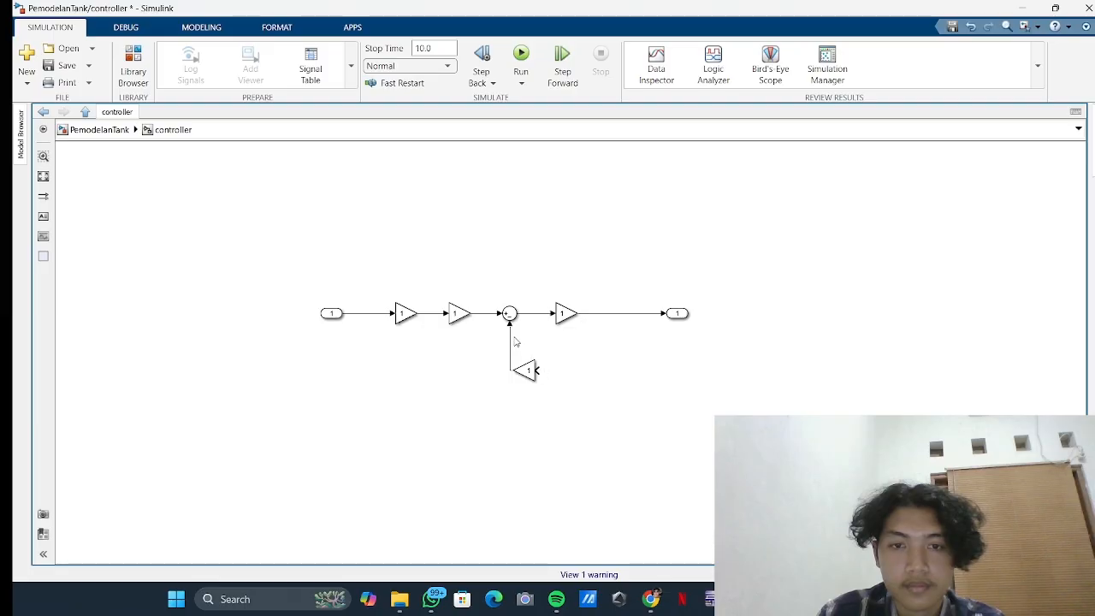
# - Check the control equations on the PowerPoint slide and switch to the PID control tutorial video in the browser
pyautogui.click(528, 375)
pyautogui.hotkey('alt', 'Tab')
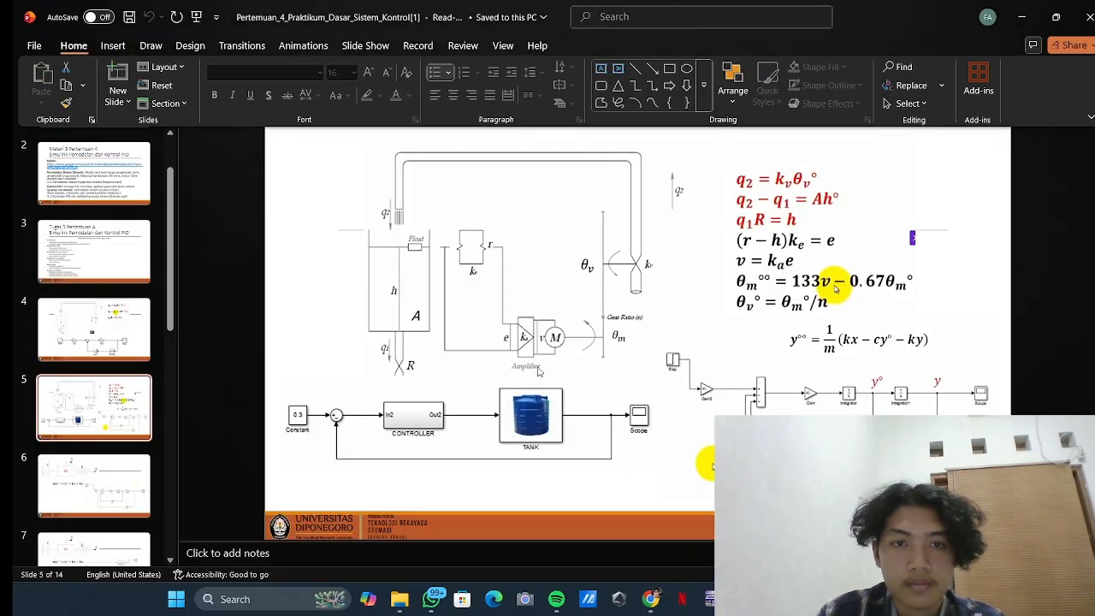
pyautogui.hotkey('alt', 'Tab')
pyautogui.hotkey('alt', 'Tab')
pyautogui.hotkey('alt', 'Tab')
pyautogui.hotkey('alt', 'Tab')
pyautogui.hotkey('alt', 'Tab')
pyautogui.hotkey('alt', 'Tab')
pyautogui.hotkey('alt', 'Tab')
pyautogui.hotkey('alt', 'Tab')
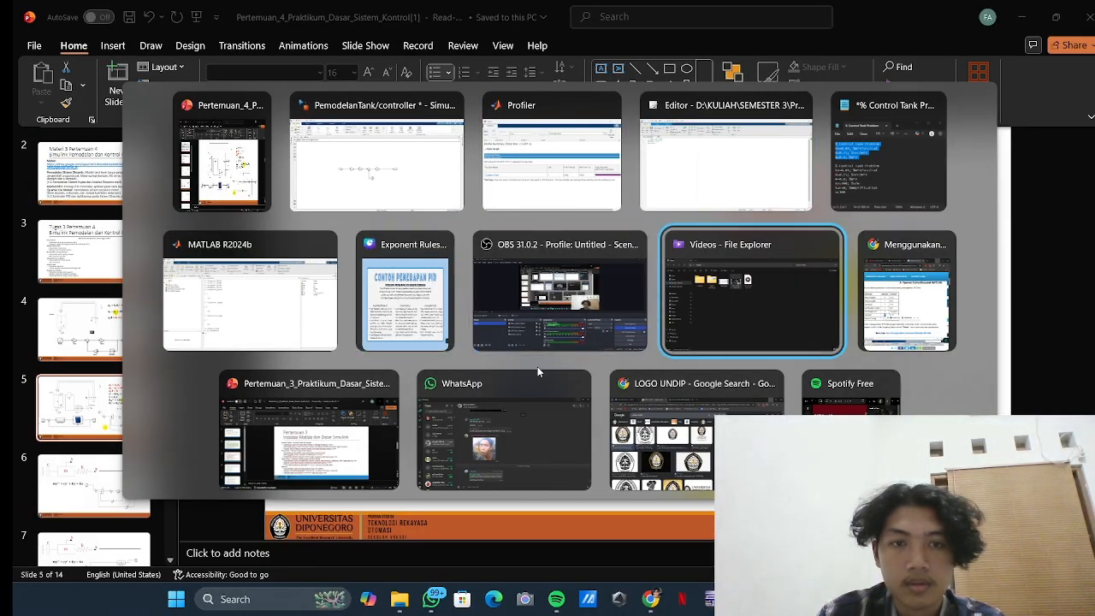
pyautogui.hotkey('alt', 'Tab')
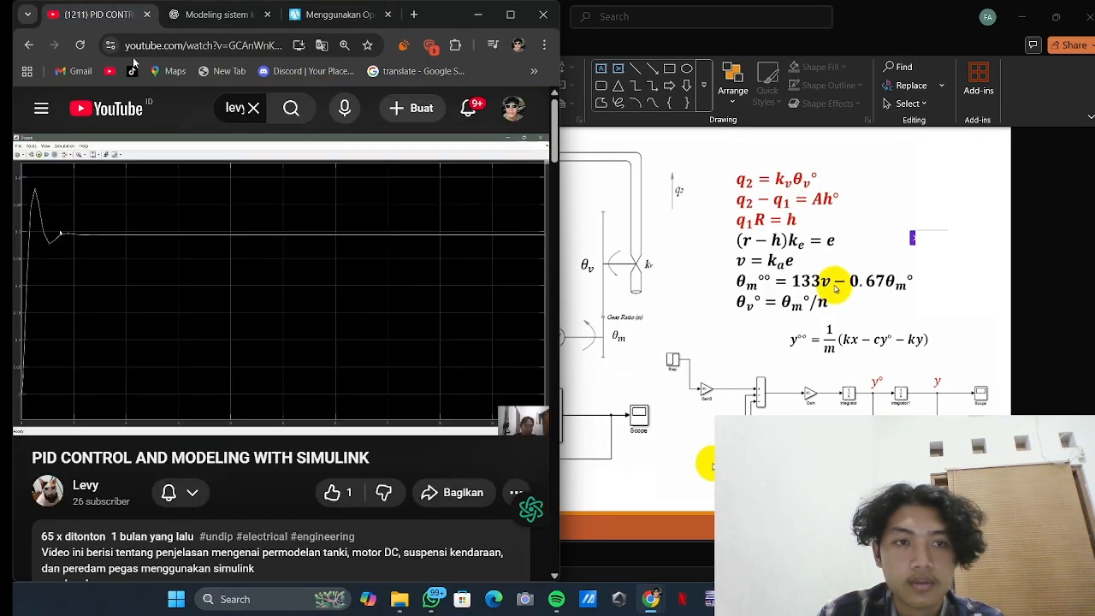
# - Seek the tutorial video to about 9:26 and pause it to examine the controller's block diagram
pyautogui.click(264, 344)
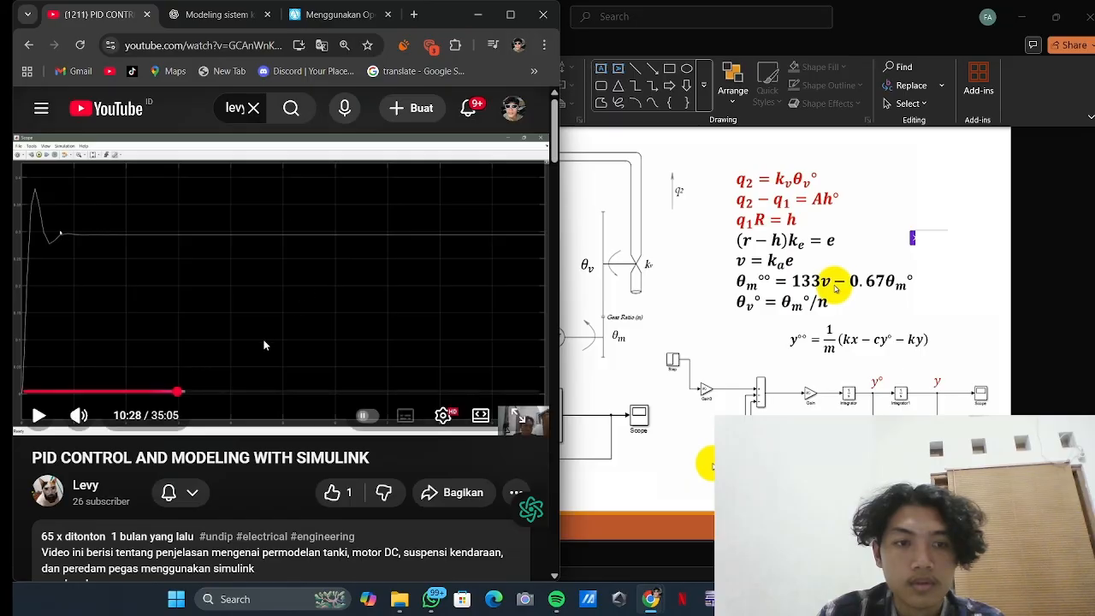
pyautogui.moveTo(170, 391); pyautogui.dragTo(166, 392)
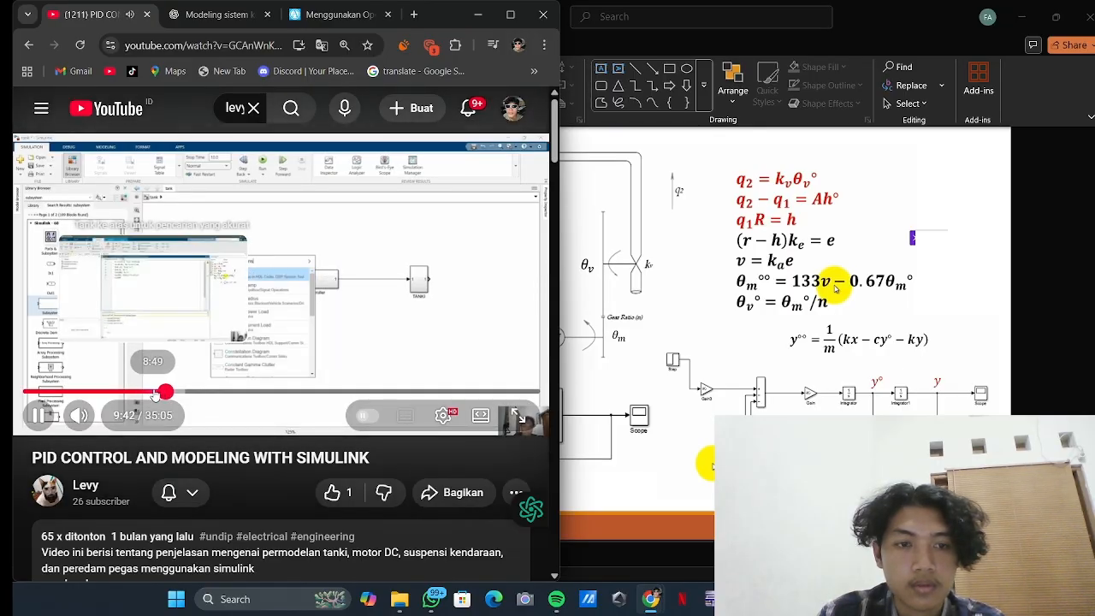
pyautogui.click(153, 391)
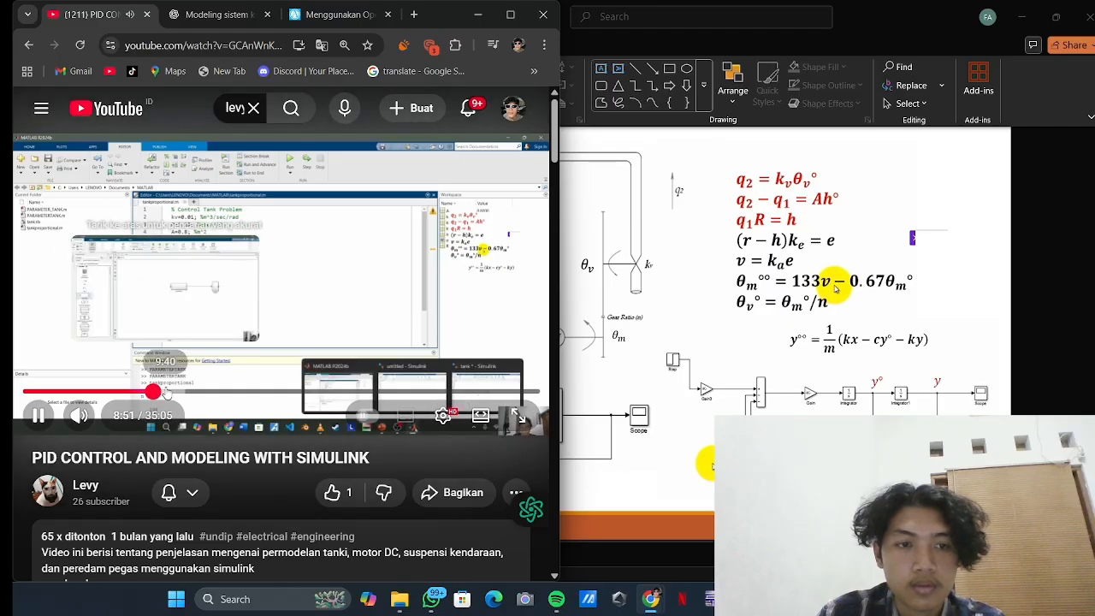
pyautogui.click(162, 392)
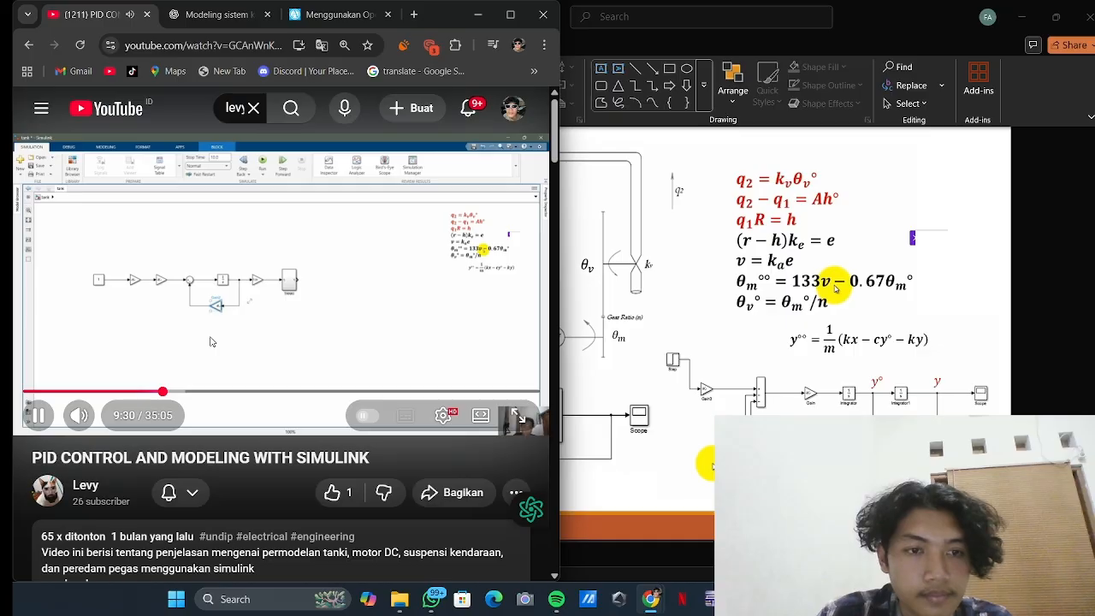
pyautogui.click(211, 341)
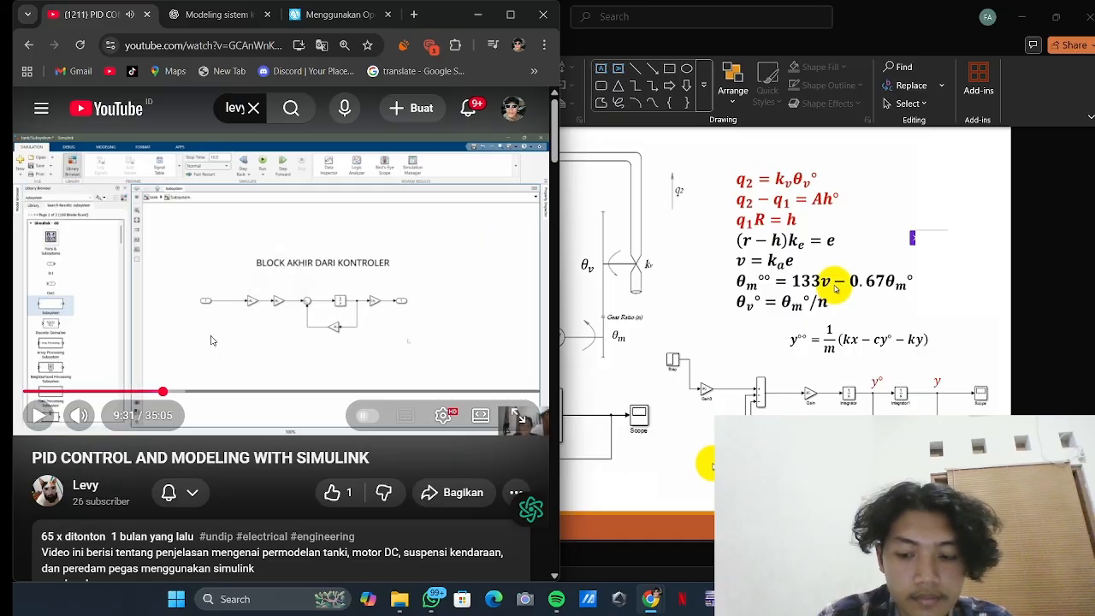
pyautogui.press('Left')
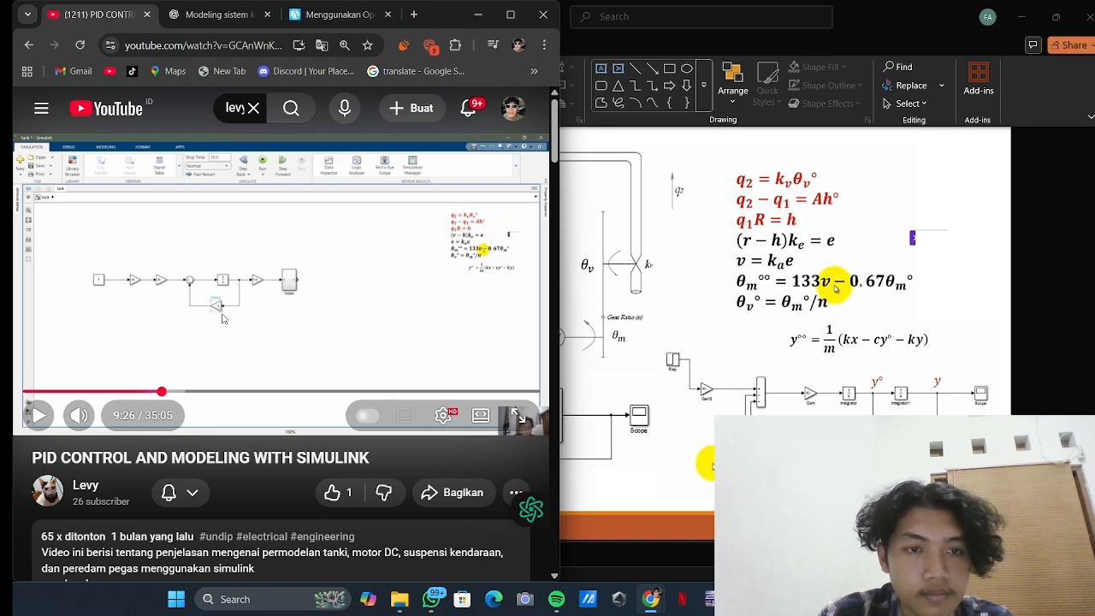
# - Switch back to the Simulink model and move the Gain after the Sum block right, closer to the output port
pyautogui.hotkey('alt', 'Tab')
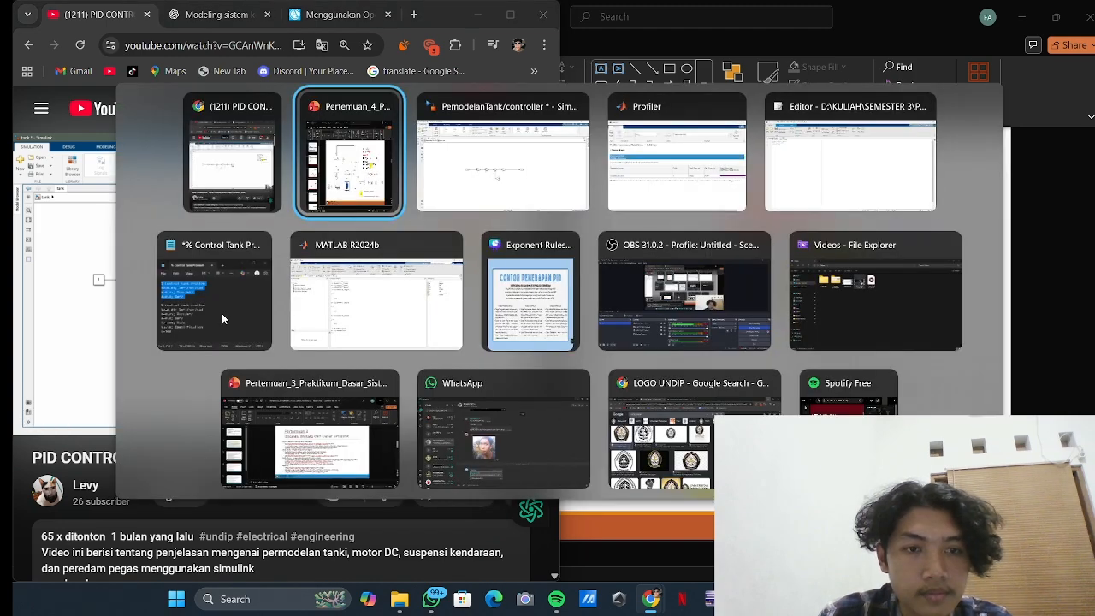
pyautogui.hotkey('alt', 'Tab')
pyautogui.hotkey('alt', 'Tab')
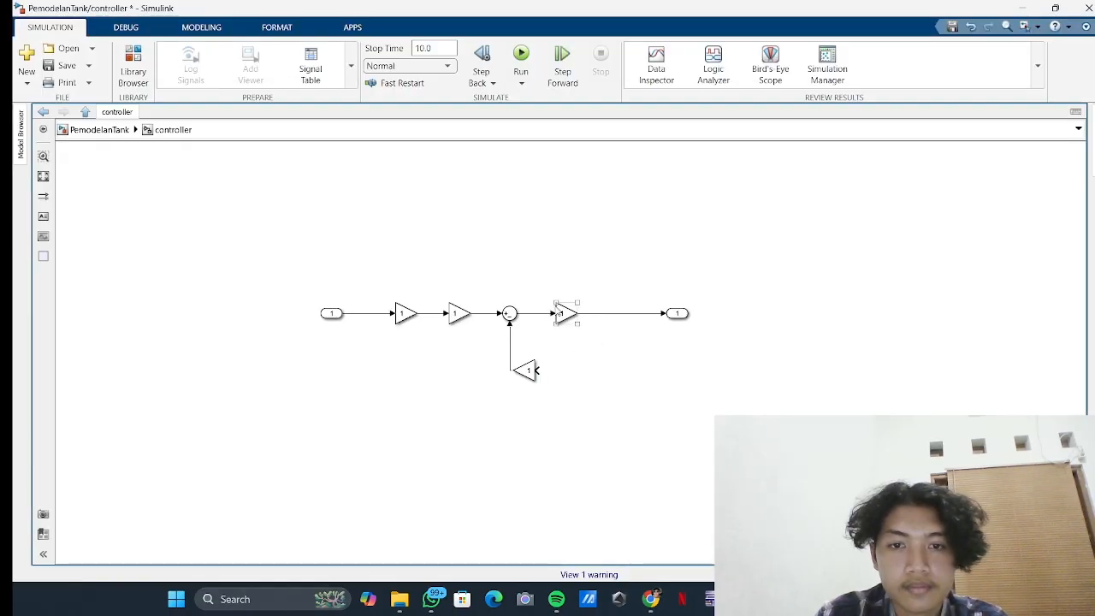
pyautogui.moveTo(565, 313); pyautogui.dragTo(601, 313)
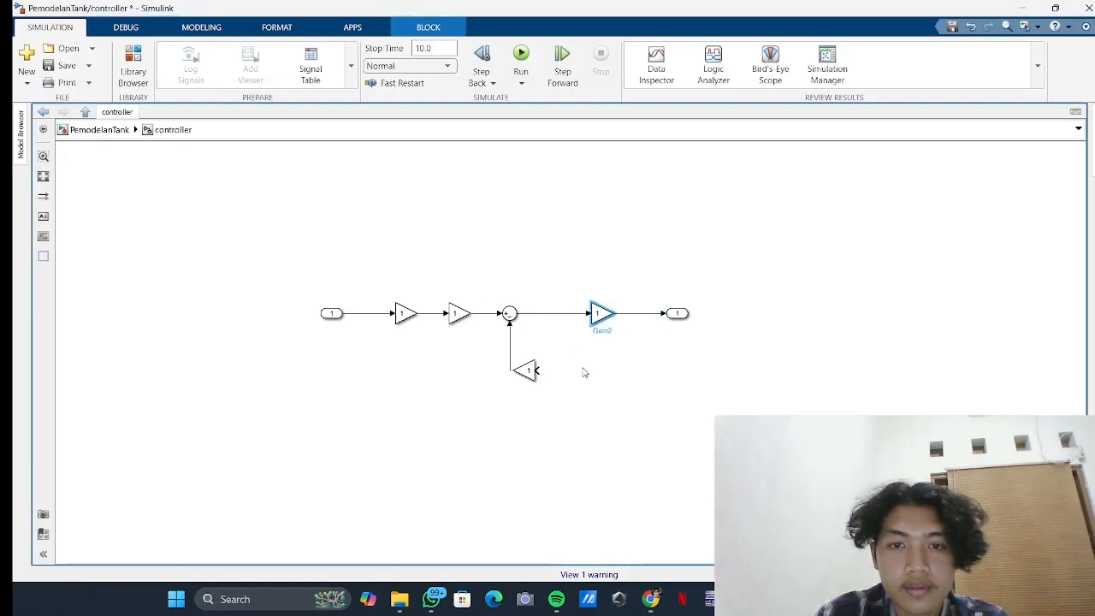
# - Check the tutorial's diagram again and insert an Integrator block between the Sum block and the Gain before the output port
pyautogui.hotkey('alt', 'Tab')
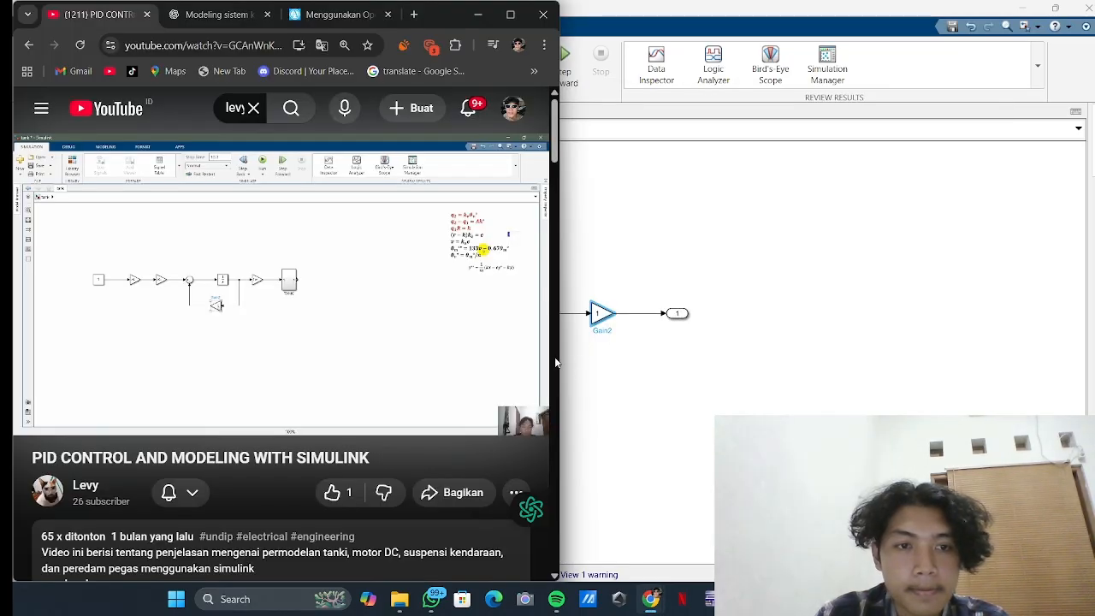
pyautogui.click(489, 355)
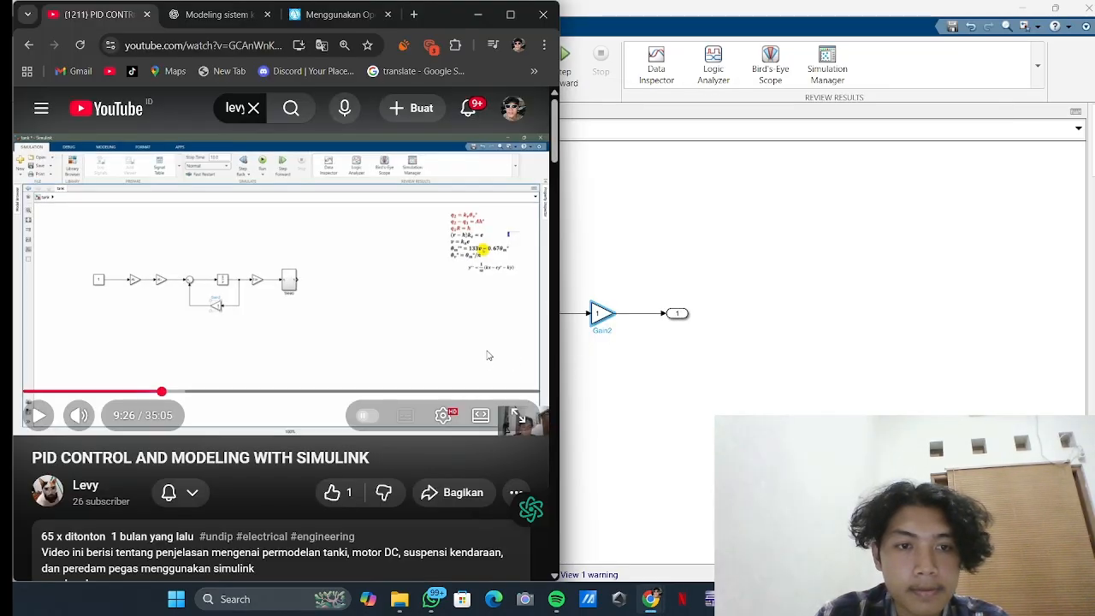
pyautogui.hotkey('alt', 'Tab')
pyautogui.doubleClick(543, 236)
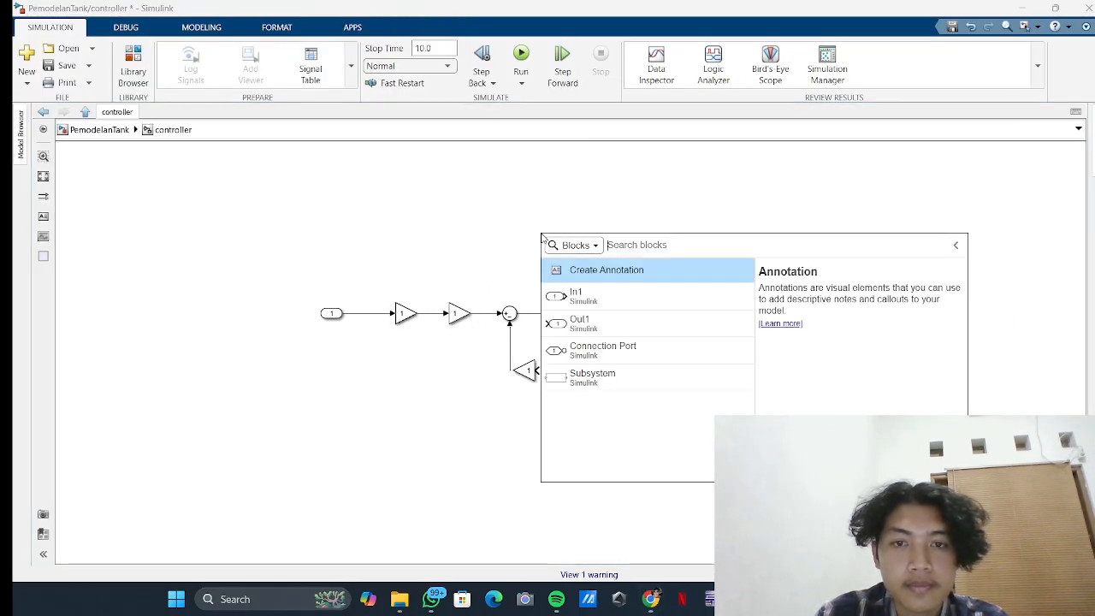
pyautogui.write('int')
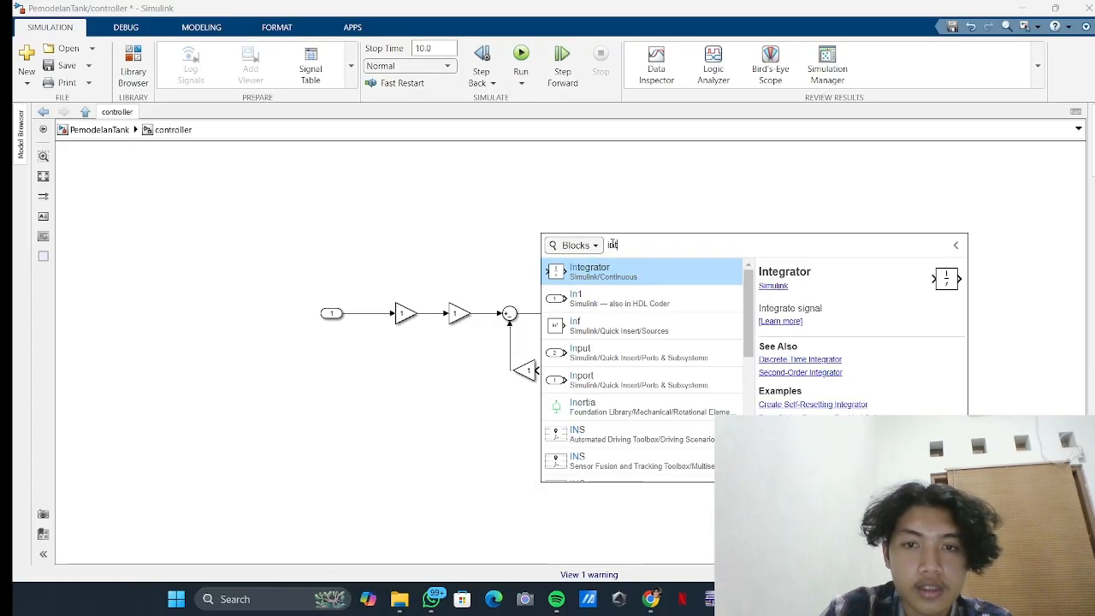
pyautogui.press('Return')
pyautogui.moveTo(542, 237); pyautogui.dragTo(559, 313)
pyautogui.click(633, 367)
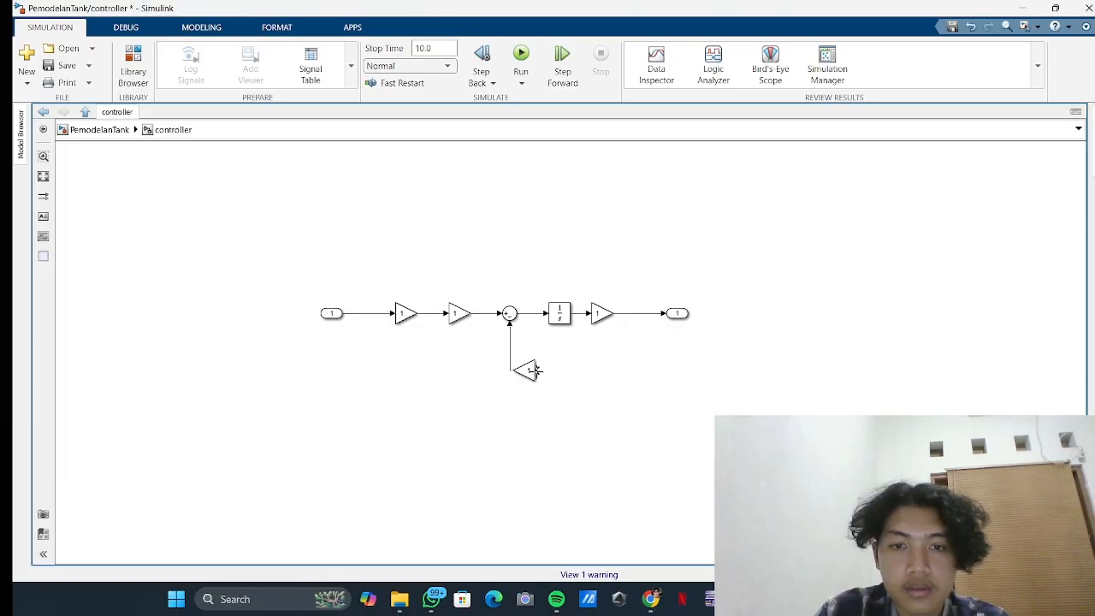
# - Feed the lower Gain from a branch of the output line and align that Gain directly below the Integrator
pyautogui.moveTo(534, 370)
pyautogui.mouseDown()
pyautogui.moveTo(611, 364)
pyautogui.moveTo(633, 313)
pyautogui.mouseUp()
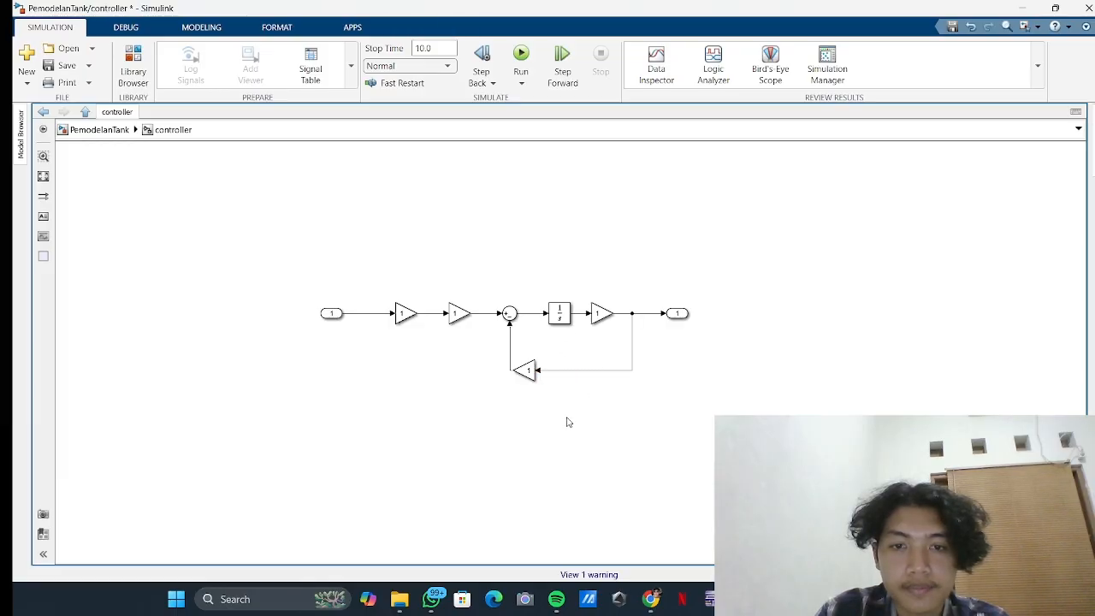
pyautogui.moveTo(524, 369); pyautogui.dragTo(561, 369)
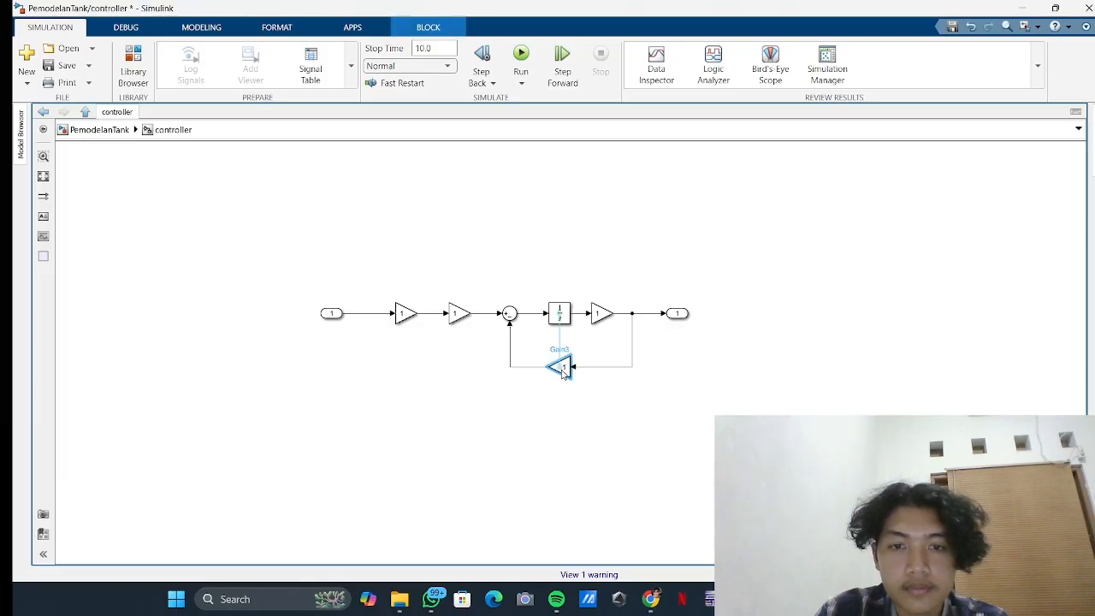
pyautogui.click(628, 389)
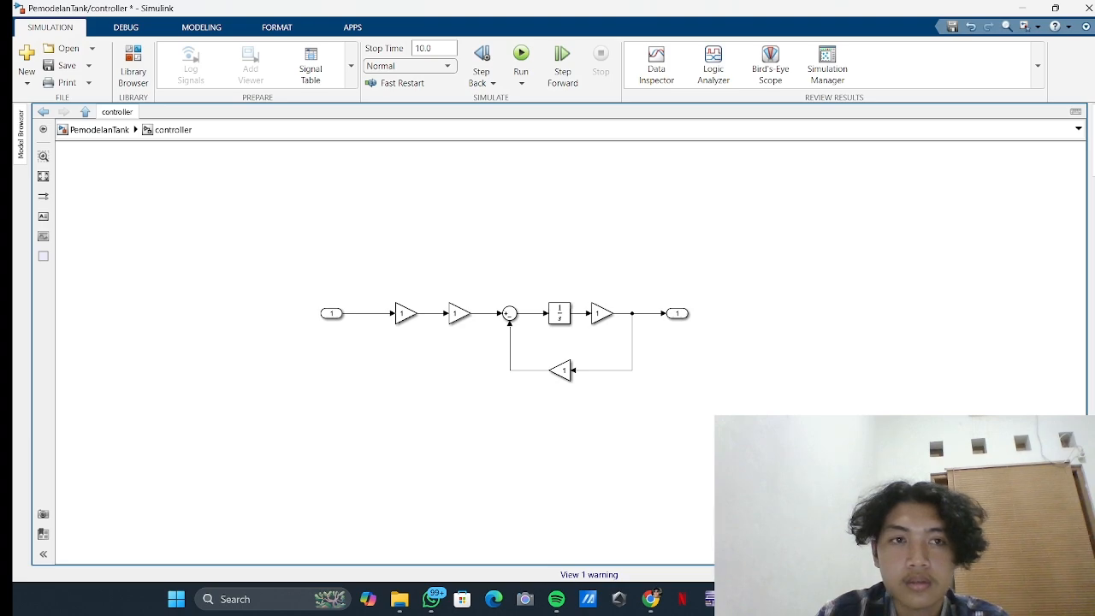
# - Switch to the MATLAB editor with ParameterTank.m and create a new blank script
pyautogui.click(776, 599)
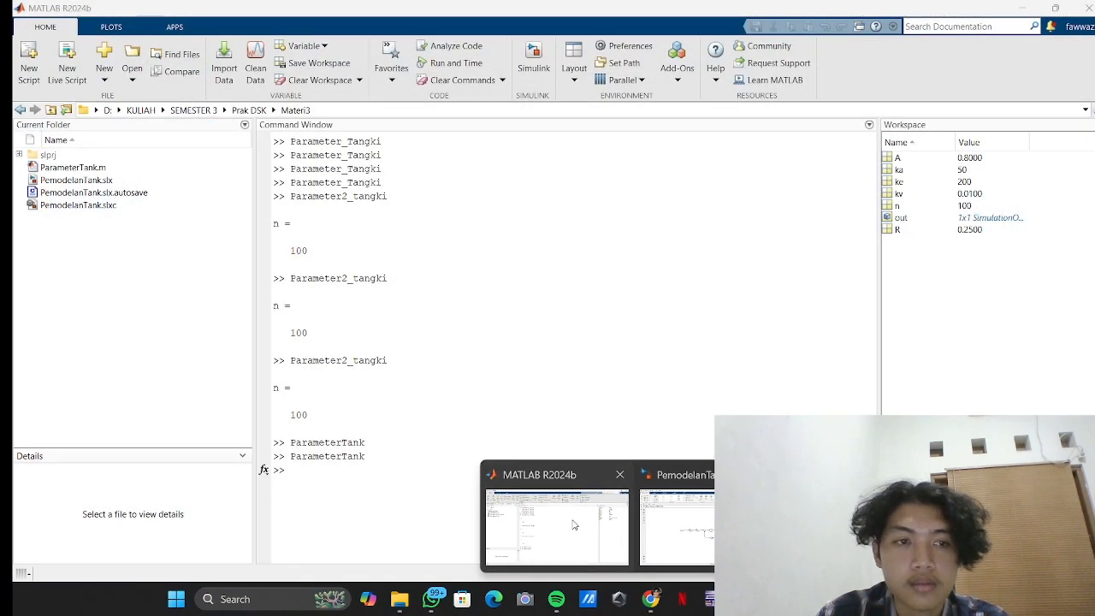
pyautogui.click(574, 523)
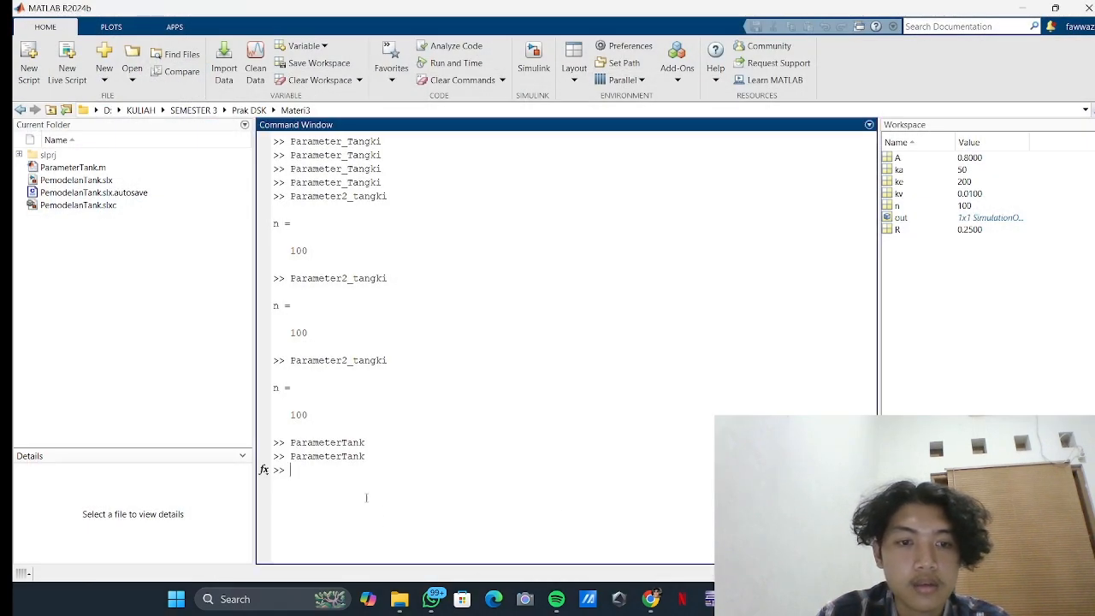
pyautogui.click(777, 599)
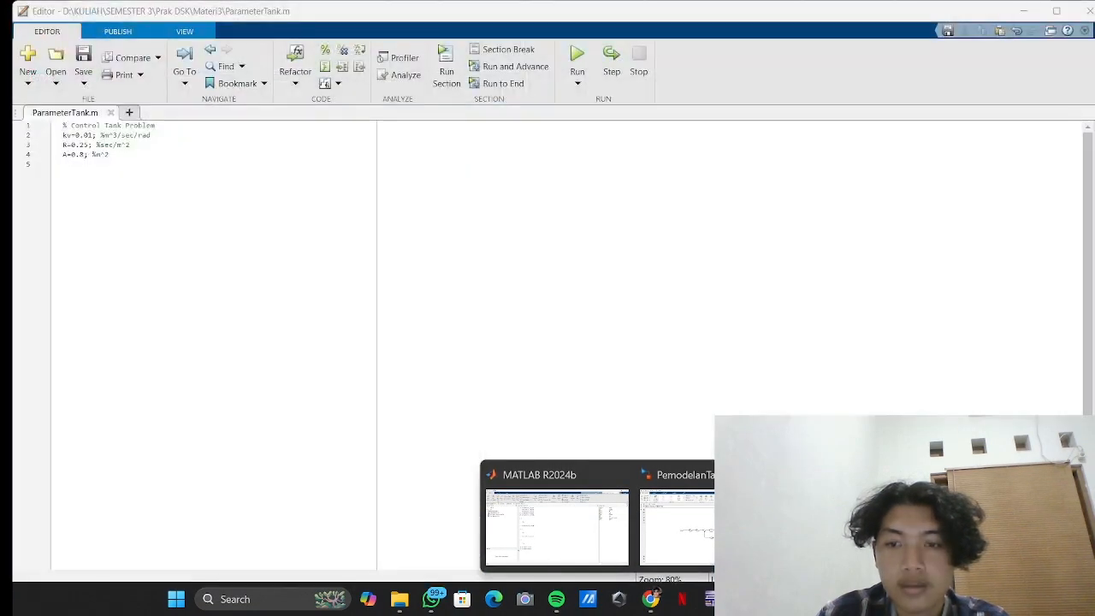
pyautogui.click(880, 524)
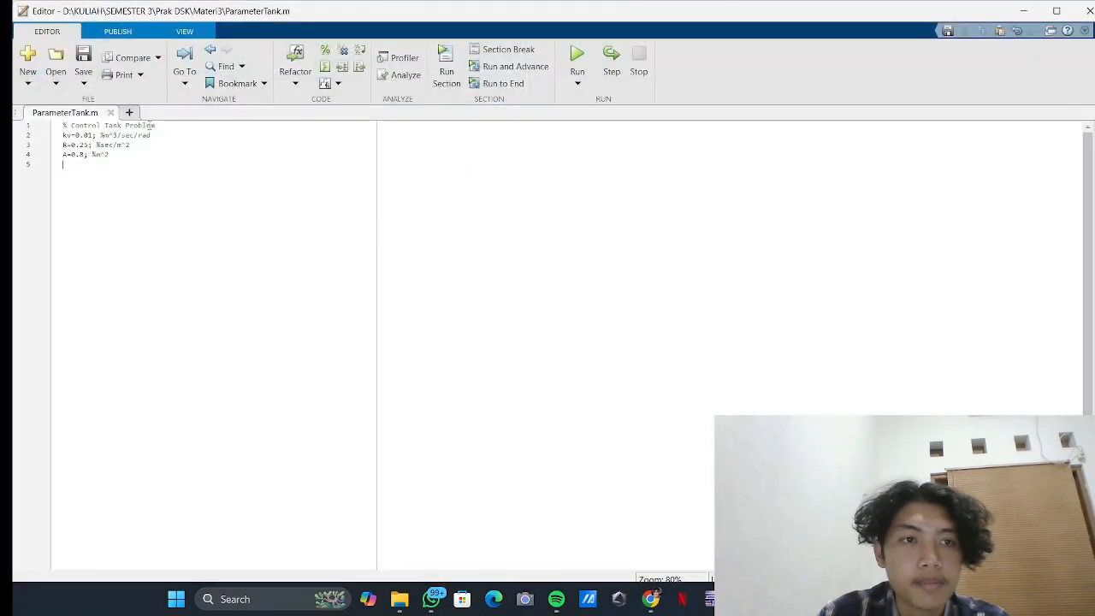
pyautogui.click(129, 112)
# - Copy the second parameter block from Notepad, from % Control Tank Problem through n=100, and paste it into the new script
pyautogui.hotkey('alt', 'Tab')
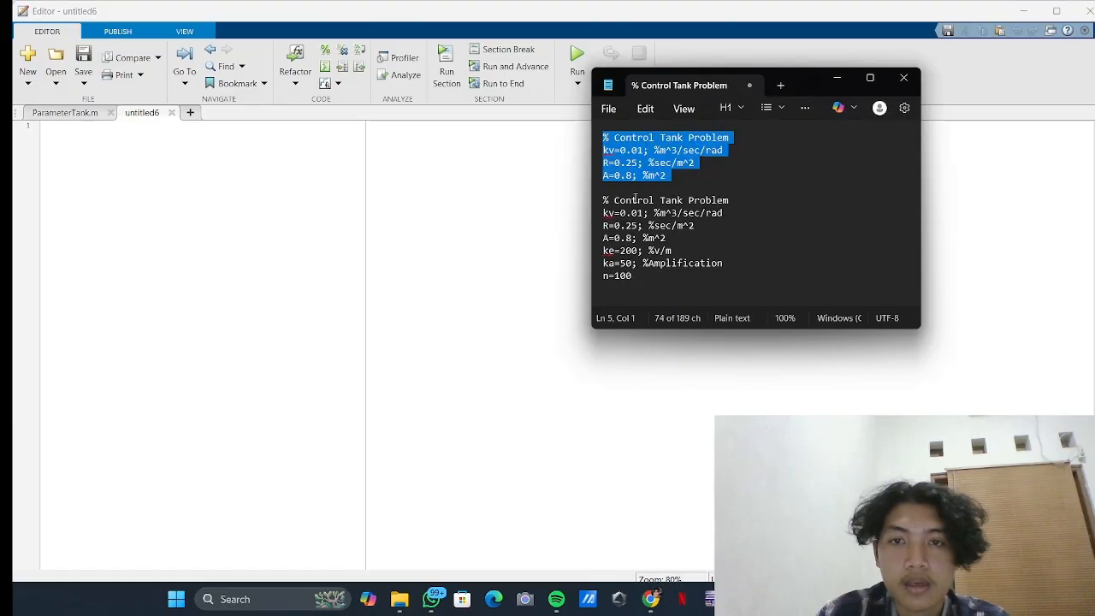
pyautogui.tripleClick(605, 199)
pyautogui.click(605, 198)
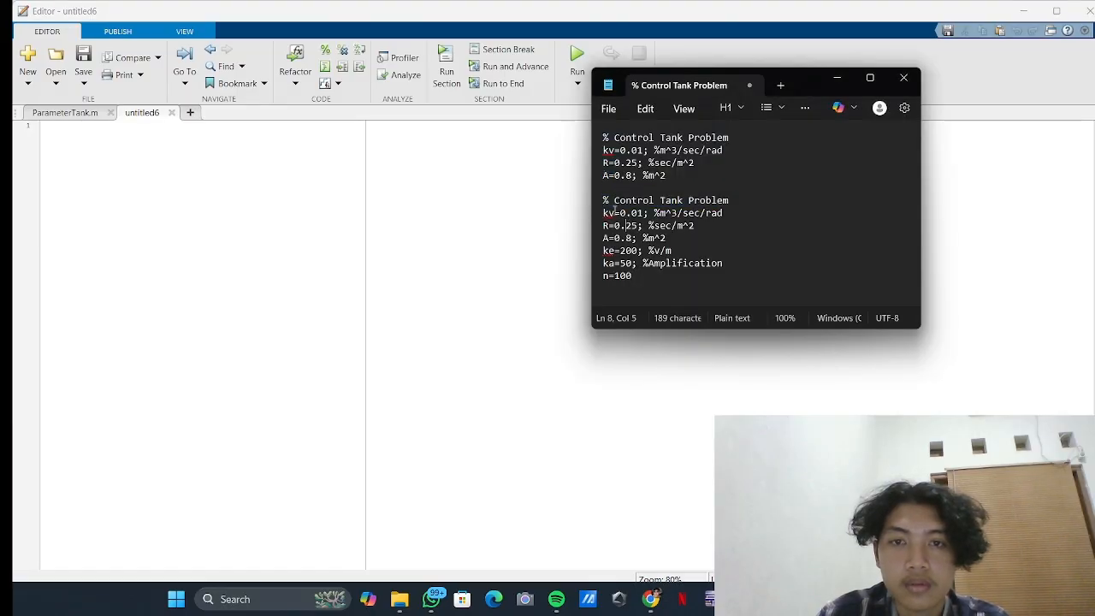
pyautogui.moveTo(605, 198); pyautogui.dragTo(649, 277)
pyautogui.hotkey('ctrl', 'c')
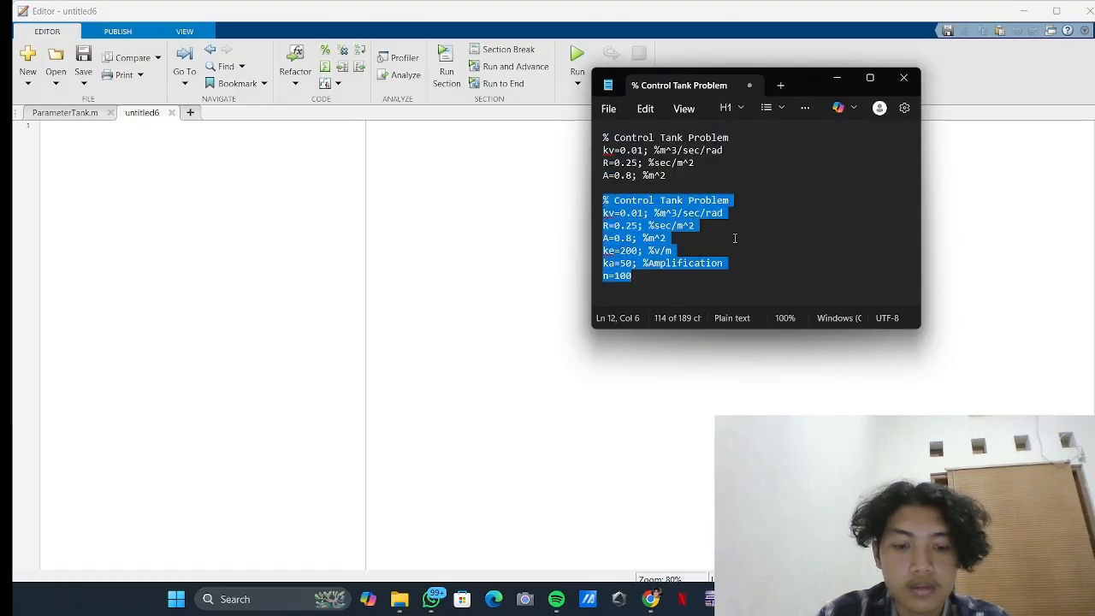
pyautogui.click(837, 78)
pyautogui.hotkey('ctrl', 'v')
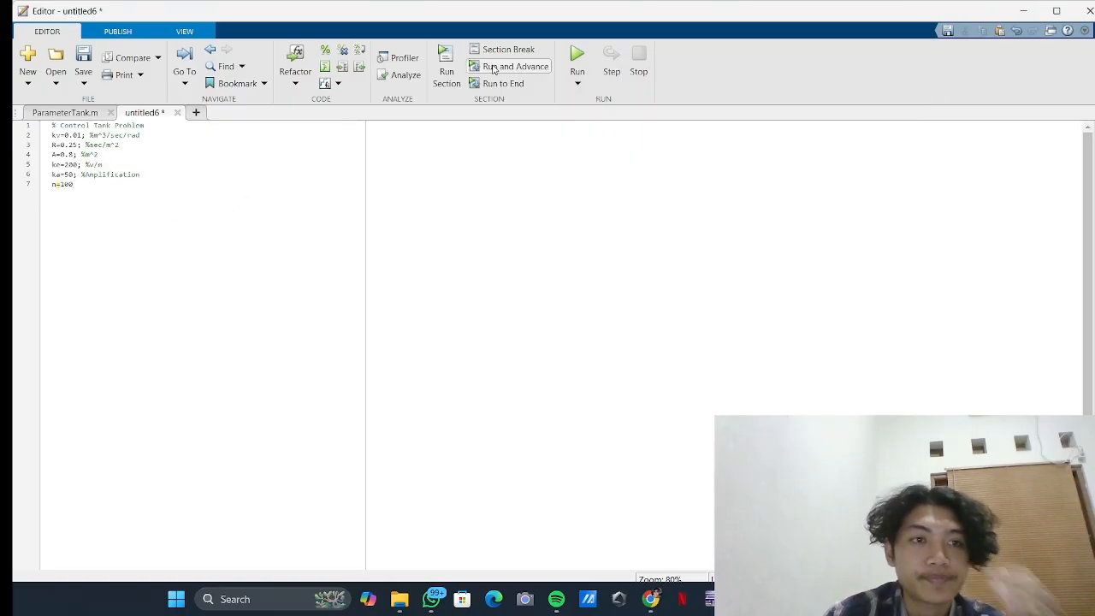
# - Save the script as ParameterTank2 in the Materi3 folder, running it normally and with Run and Time
pyautogui.click(575, 60)
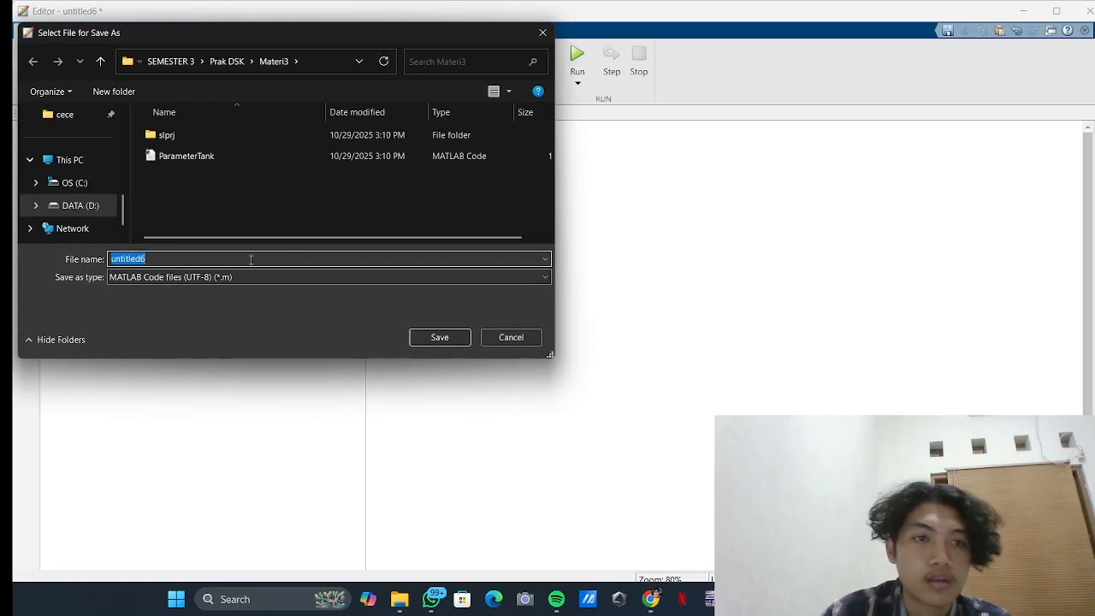
pyautogui.write('ParameterTan')
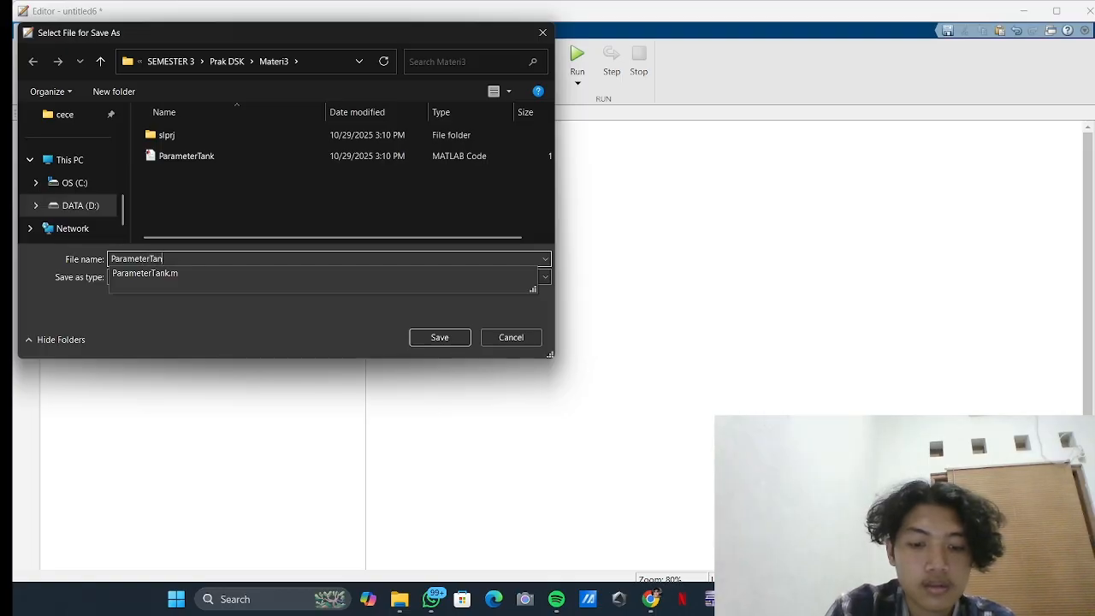
pyautogui.write('k2')
pyautogui.press('Return')
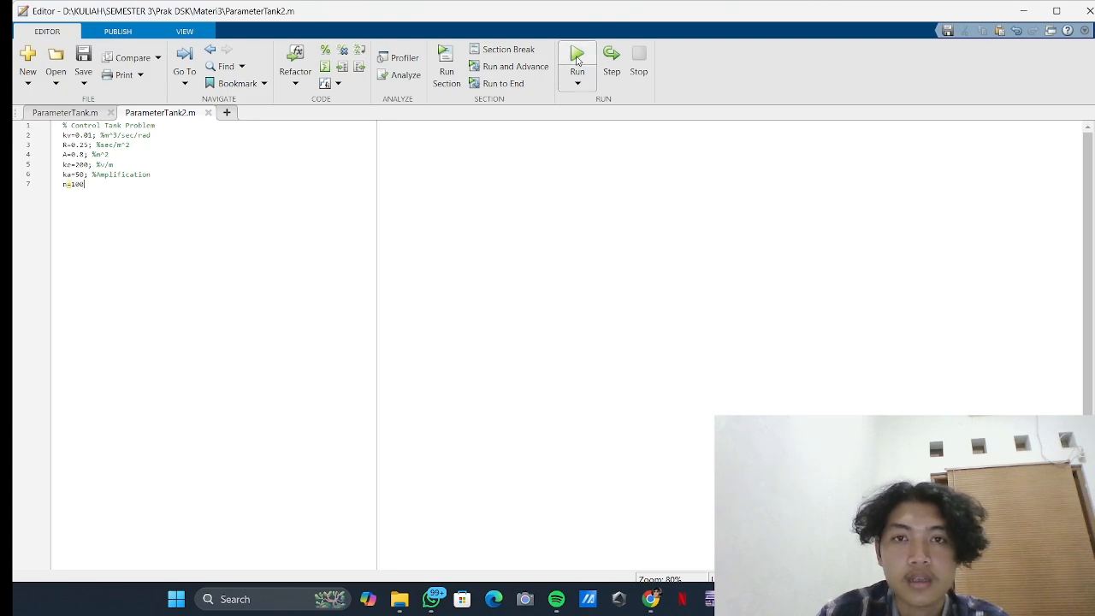
pyautogui.click(577, 82)
pyautogui.click(623, 156)
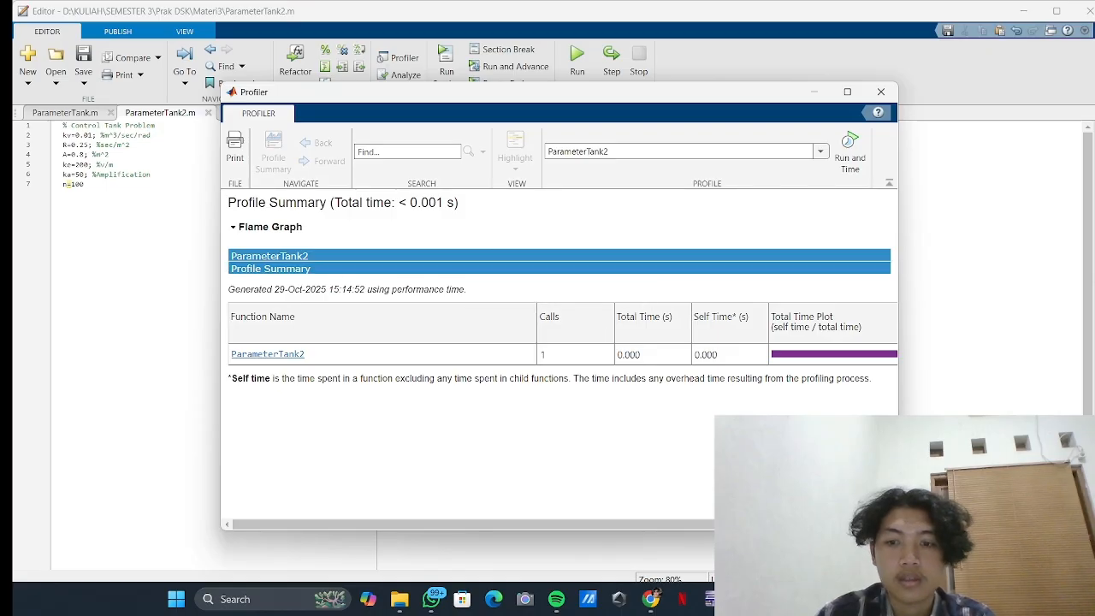
# - Switch to the PemodelanTank model in Simulink and set the controller's first Gain to ke*ka
pyautogui.click(745, 598)
pyautogui.moveTo(619, 598)
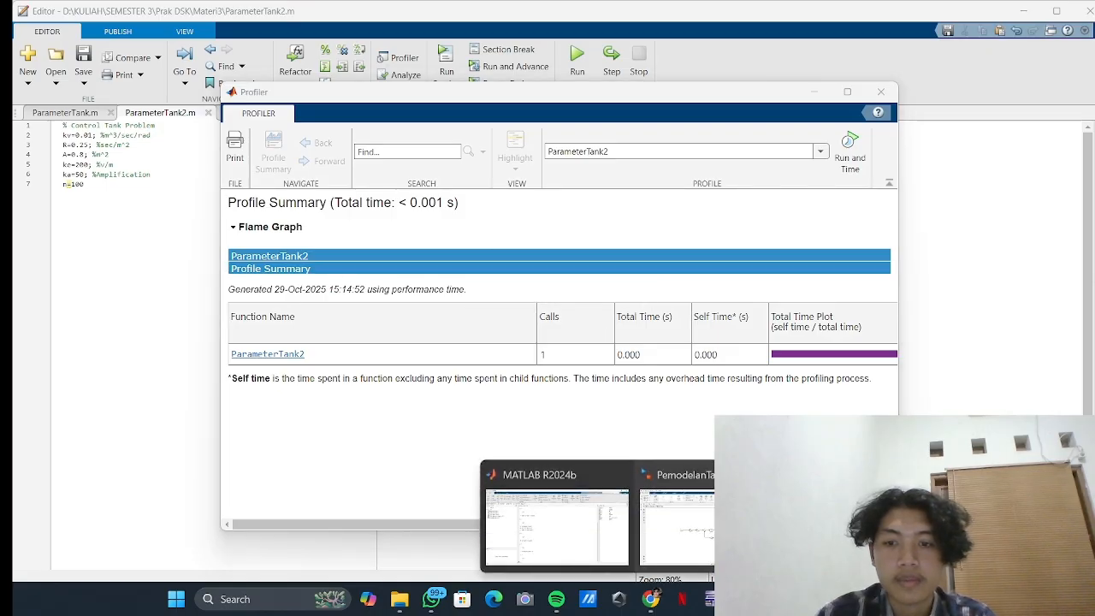
pyautogui.click(670, 473)
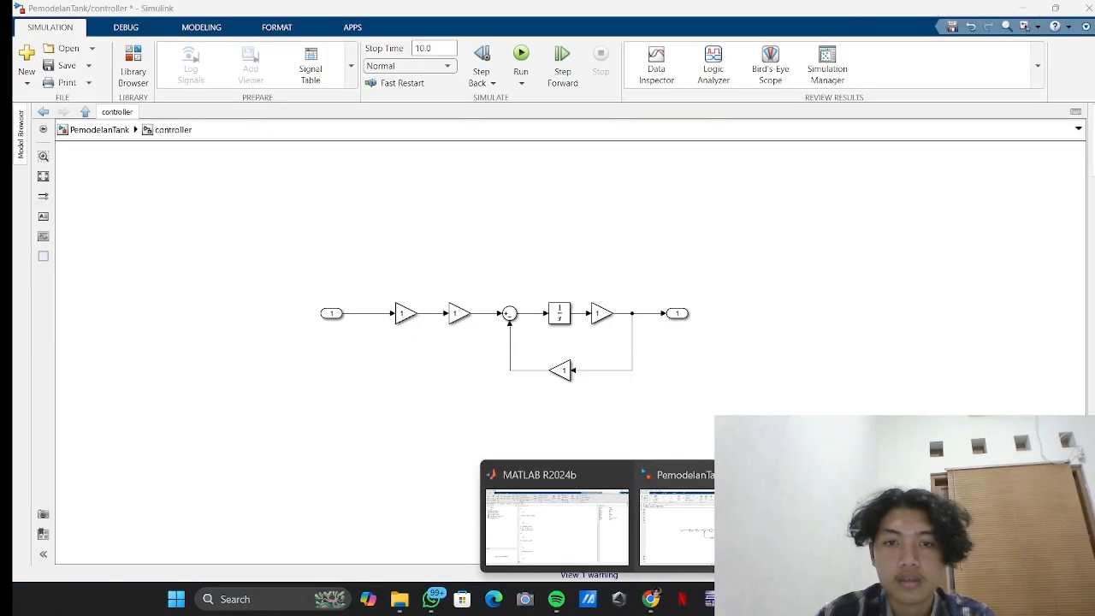
pyautogui.doubleClick(404, 314)
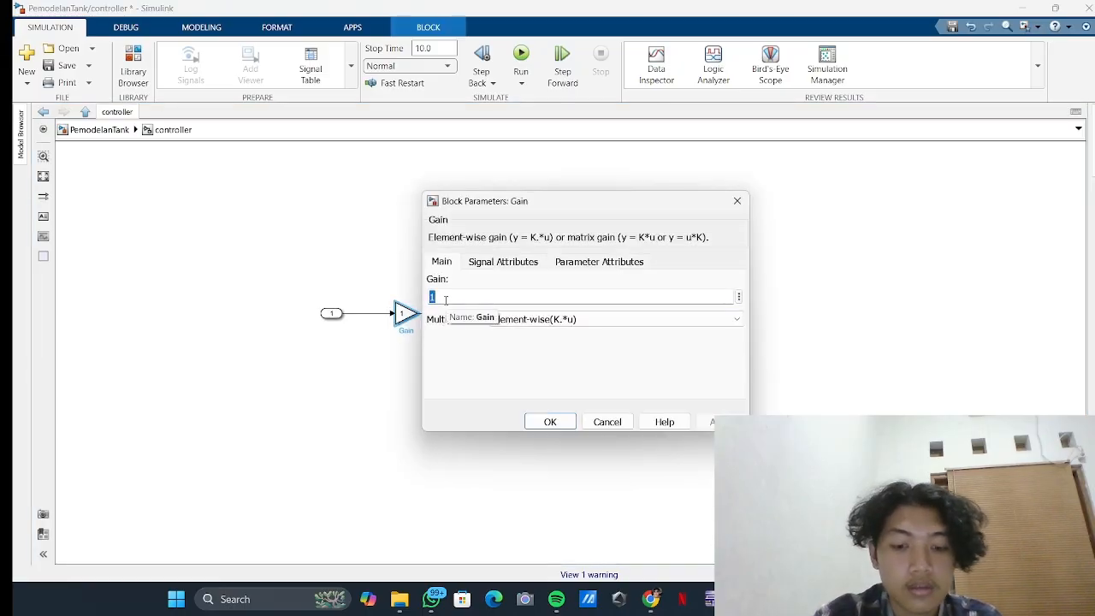
pyautogui.write('ke*ka')
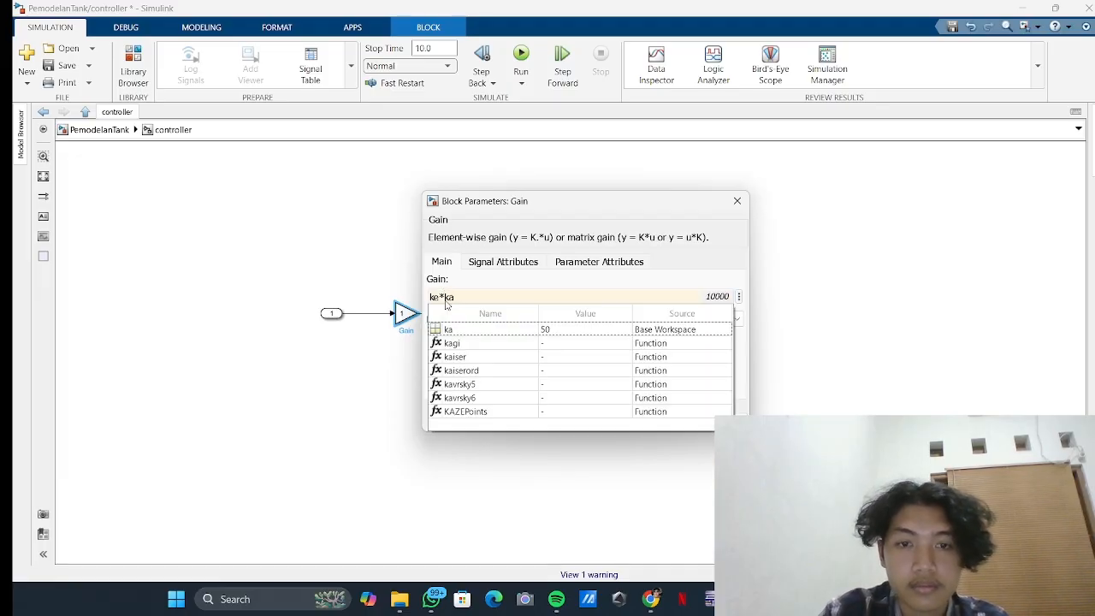
pyautogui.press('Return')
pyautogui.click(566, 418)
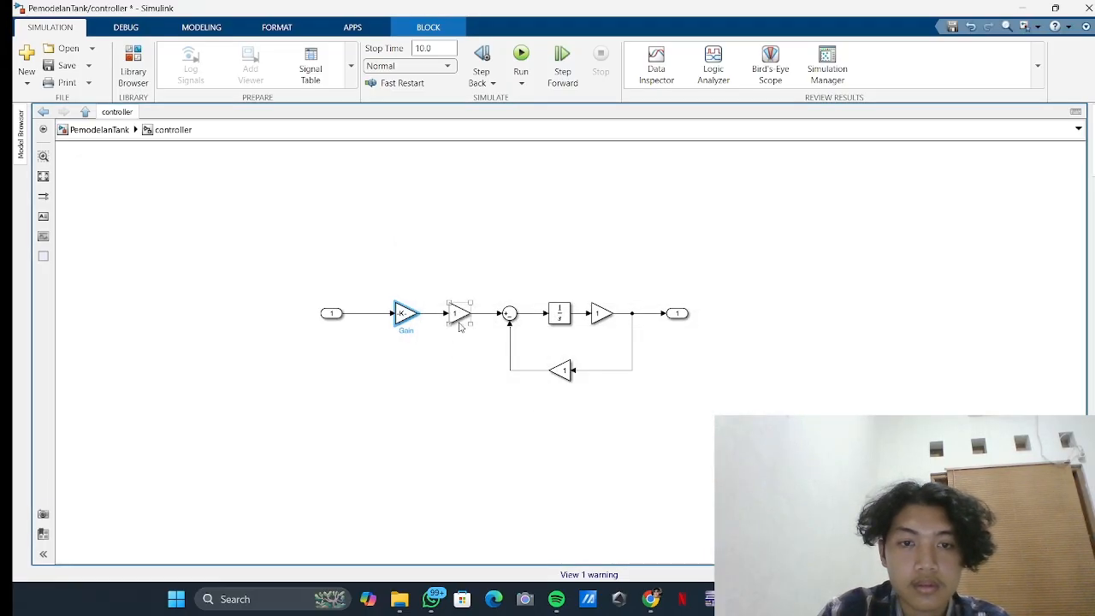
# - Set the gain of the second Gain block, just before the Sum, to 130
pyautogui.doubleClick(459, 315)
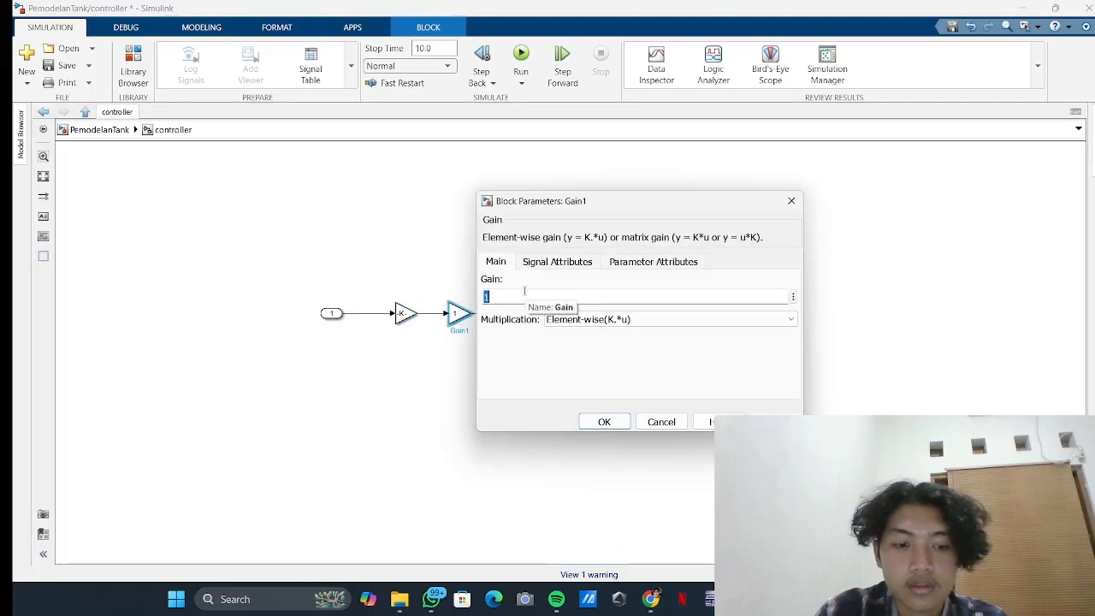
pyautogui.click(744, 598)
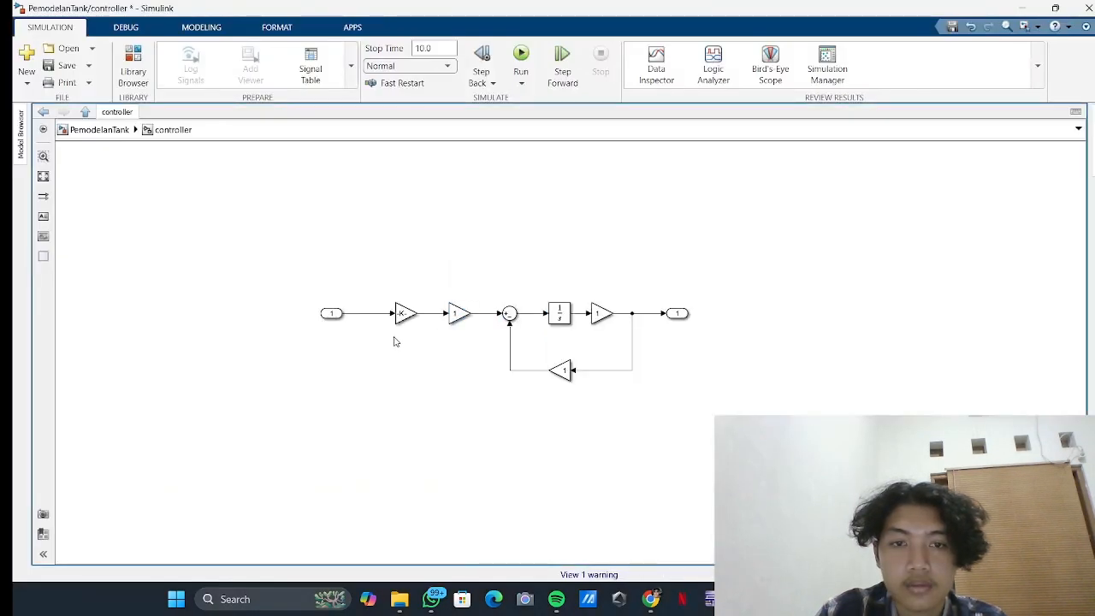
pyautogui.doubleClick(460, 313)
pyautogui.write('13')
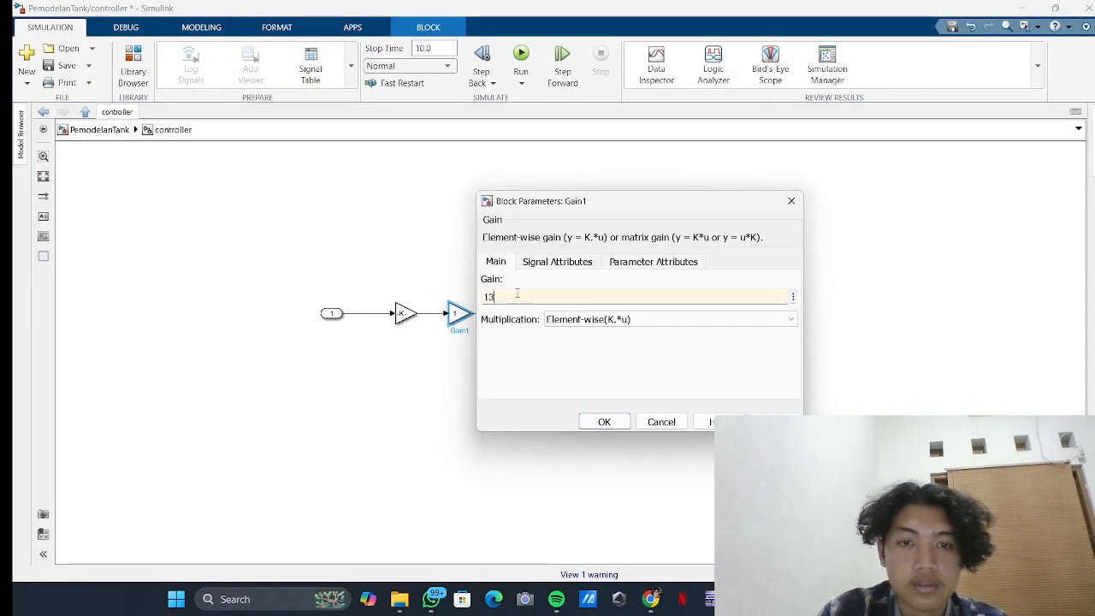
pyautogui.write('0')
pyautogui.click(604, 422)
# - Set the gain of the Gain block after the Integrator to 1/n
pyautogui.click(602, 313)
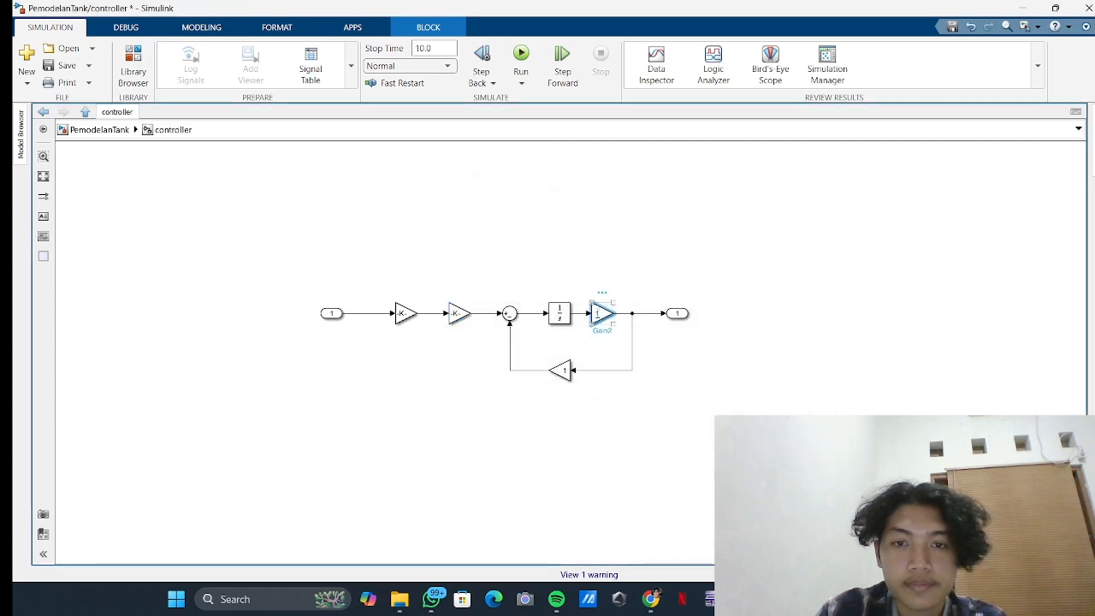
pyautogui.doubleClick(601, 313)
pyautogui.click(668, 301)
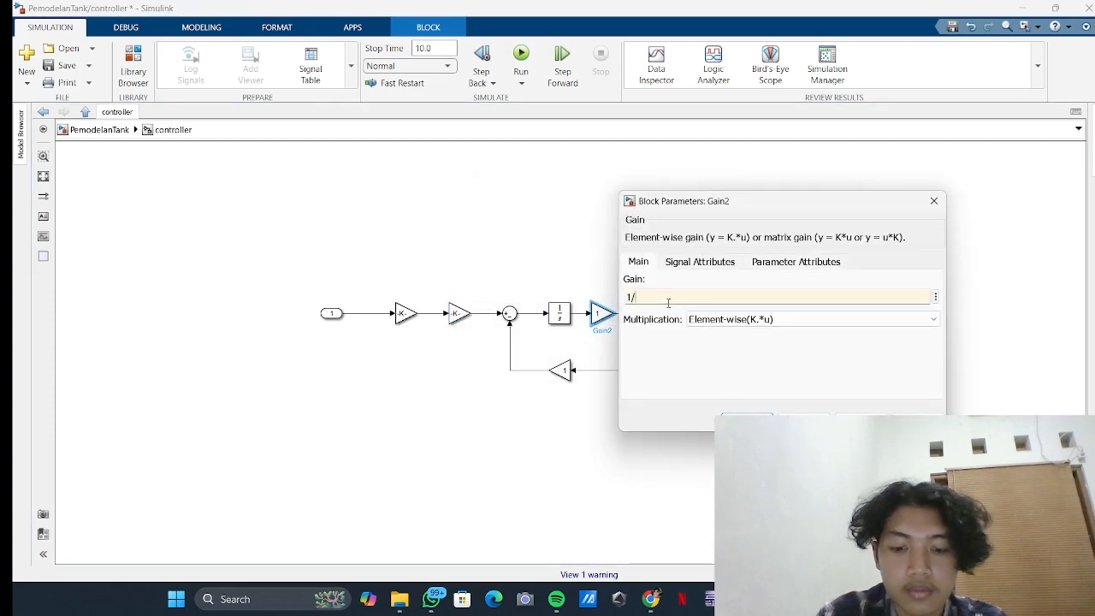
pyautogui.write('/n')
pyautogui.press('Return')
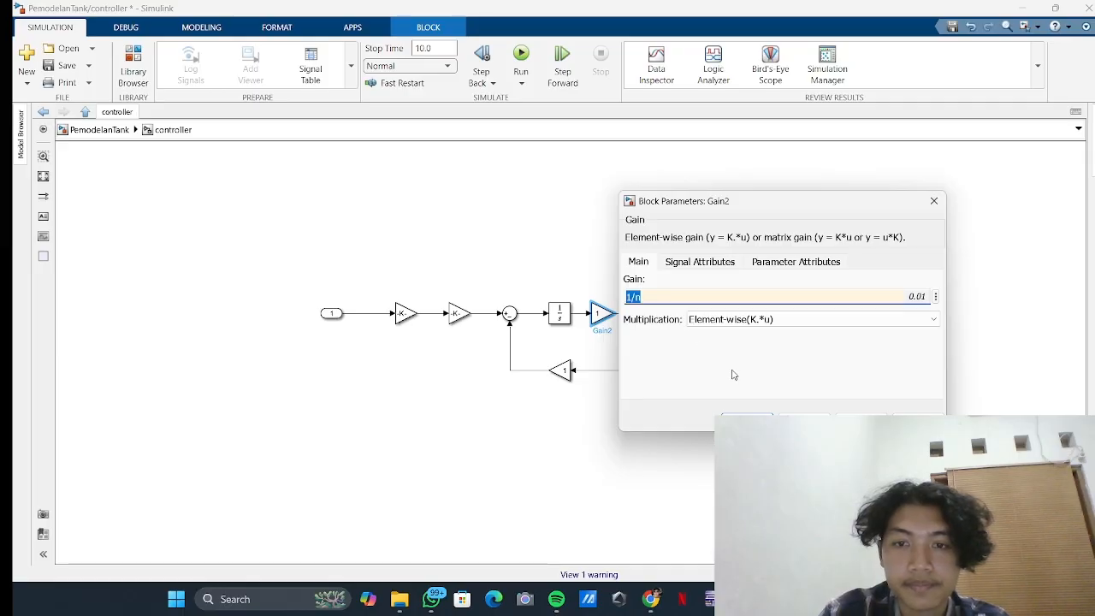
pyautogui.press('Return')
# - Switch to the Pertemuan_4 slides in PowerPoint and check the motor equation for the feedback gain's coefficient
pyautogui.click(561, 370)
pyautogui.doubleClick(561, 369)
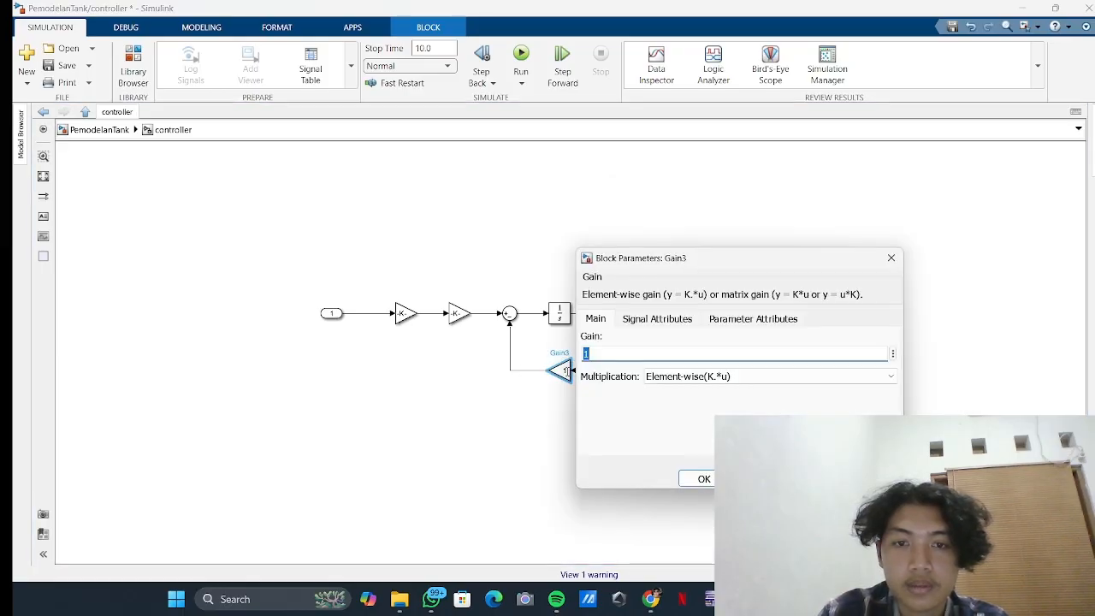
pyautogui.hotkey('alt', 'Tab')
pyautogui.hotkey('alt', 'Tab')
pyautogui.hotkey('alt', 'Tab')
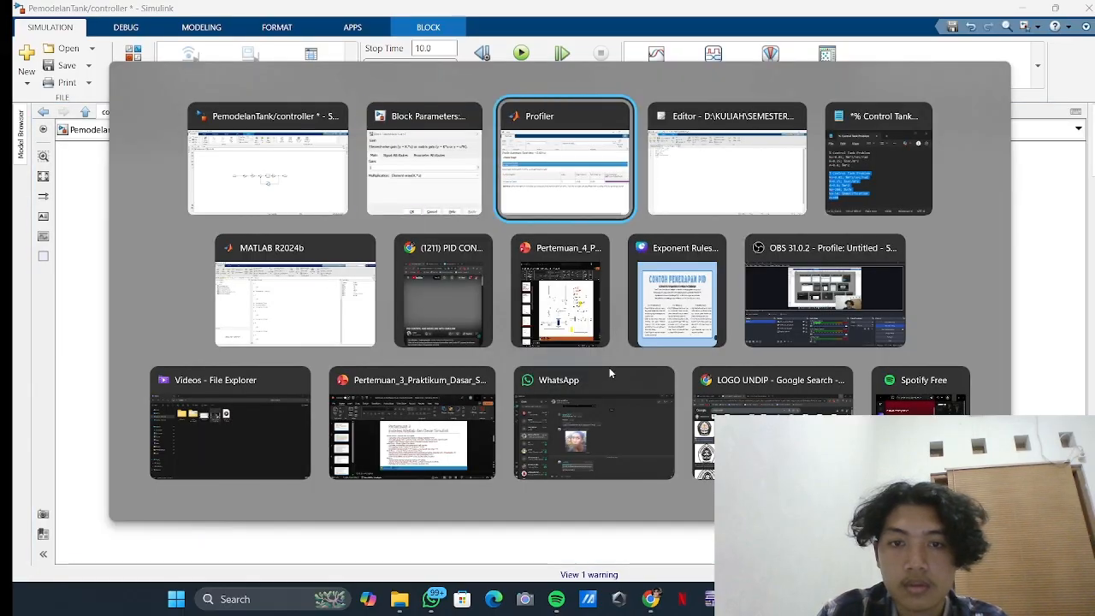
pyautogui.hotkey('alt', 'Tab')
pyautogui.hotkey('alt', 'Tab')
pyautogui.hotkey('alt', 'Tab')
pyautogui.hotkey('alt', 'Tab')
pyautogui.hotkey('alt', 'Tab')
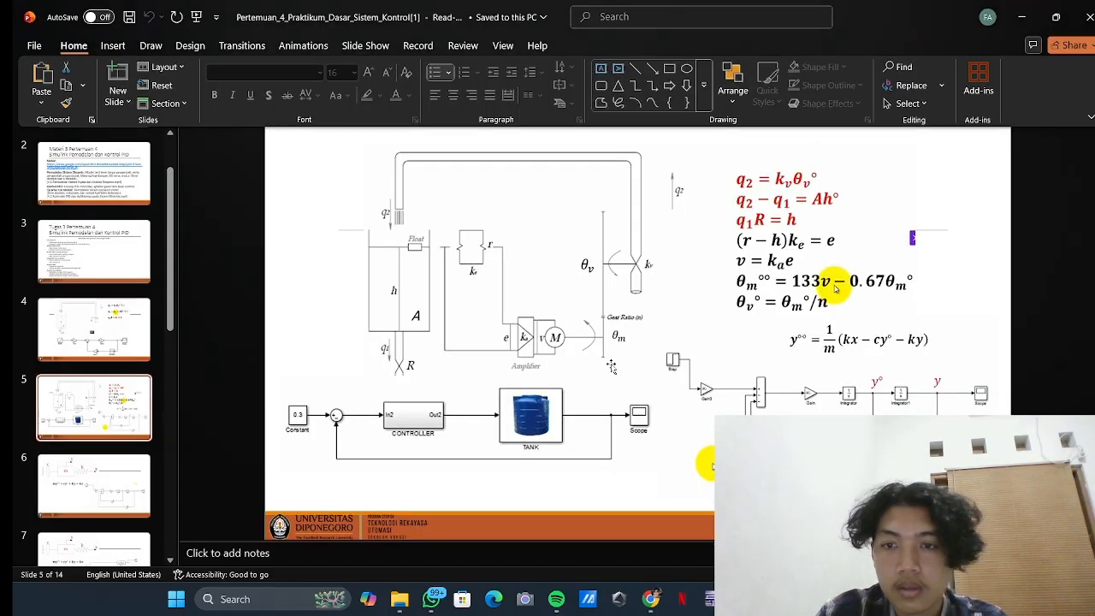
pyautogui.hotkey('alt', 'Tab')
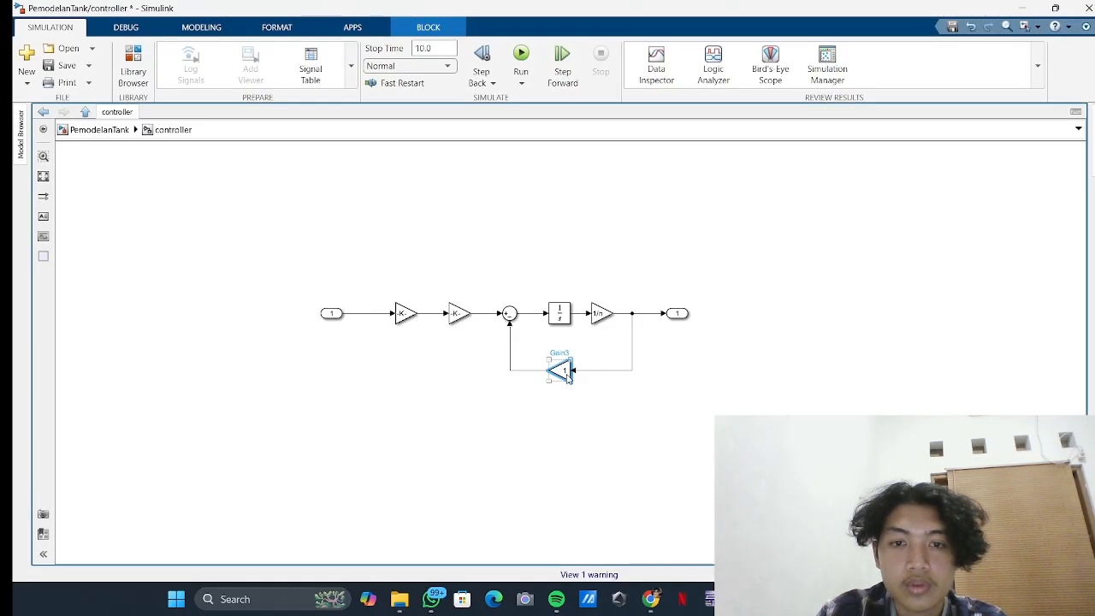
# - Set the gain of the feedback Gain block below the Integrator to 0.67
pyautogui.doubleClick(561, 370)
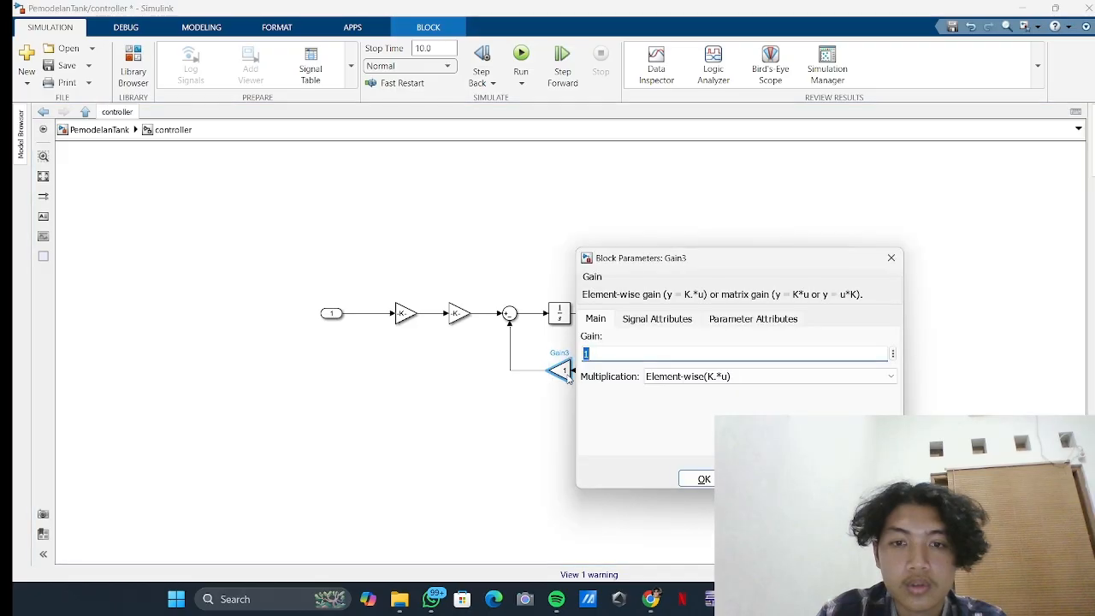
pyautogui.write('0')
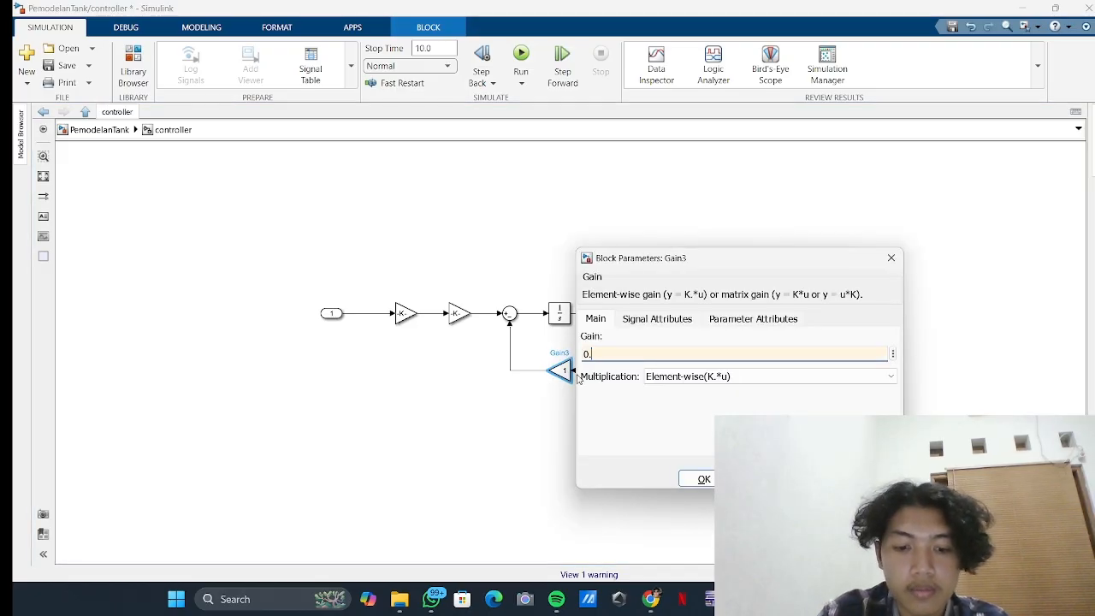
pyautogui.write('.67')
pyautogui.press('Return')
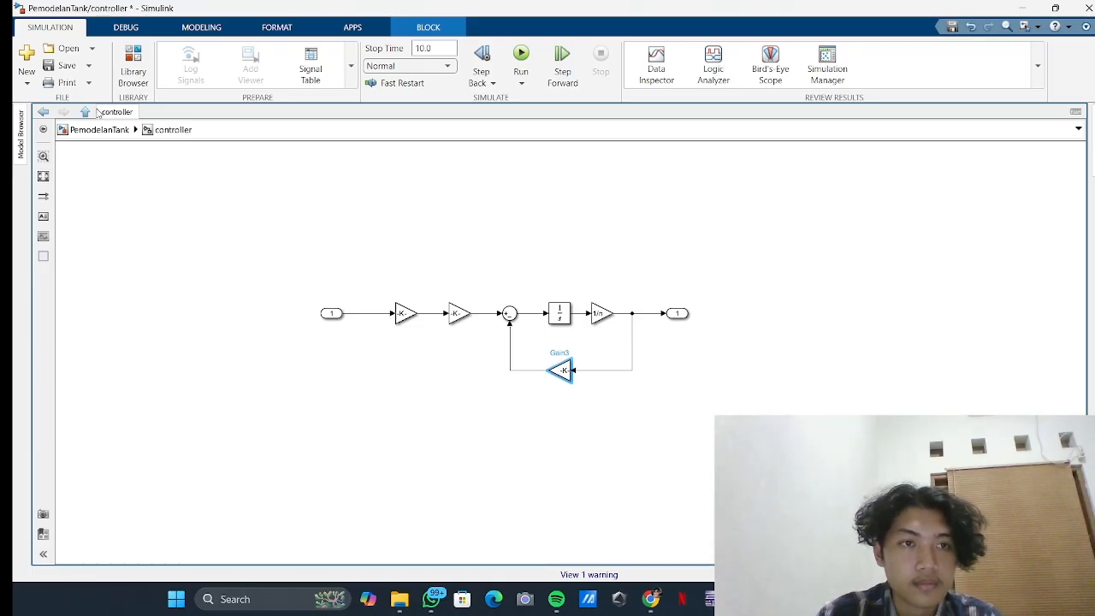
# - Return to the top level of PemodelanTank and connect the controller output to the TANGKI input
pyautogui.click(298, 200)
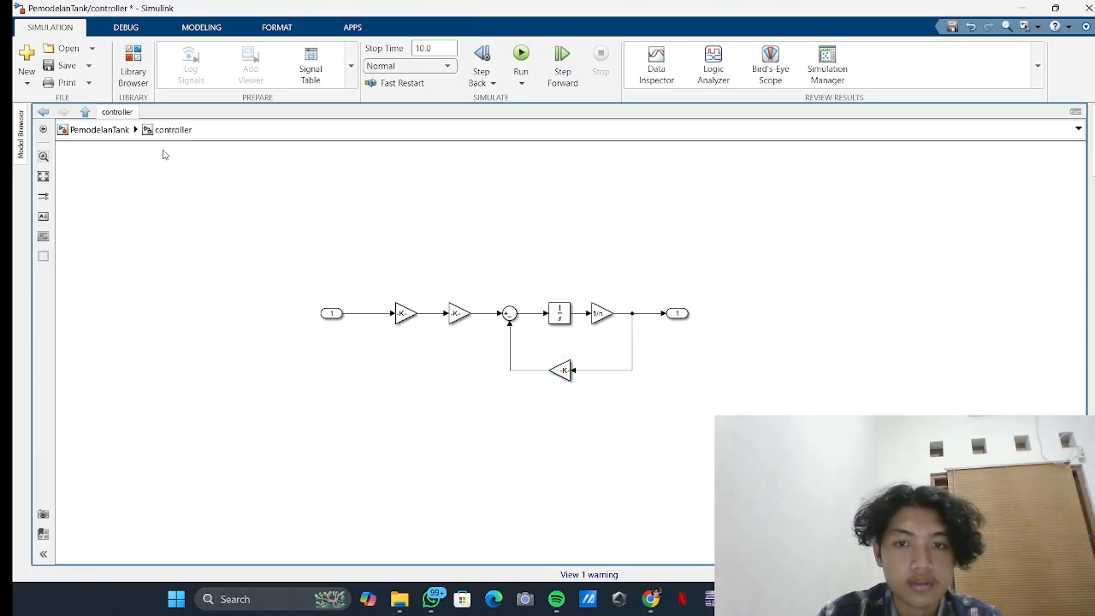
pyautogui.click(86, 113)
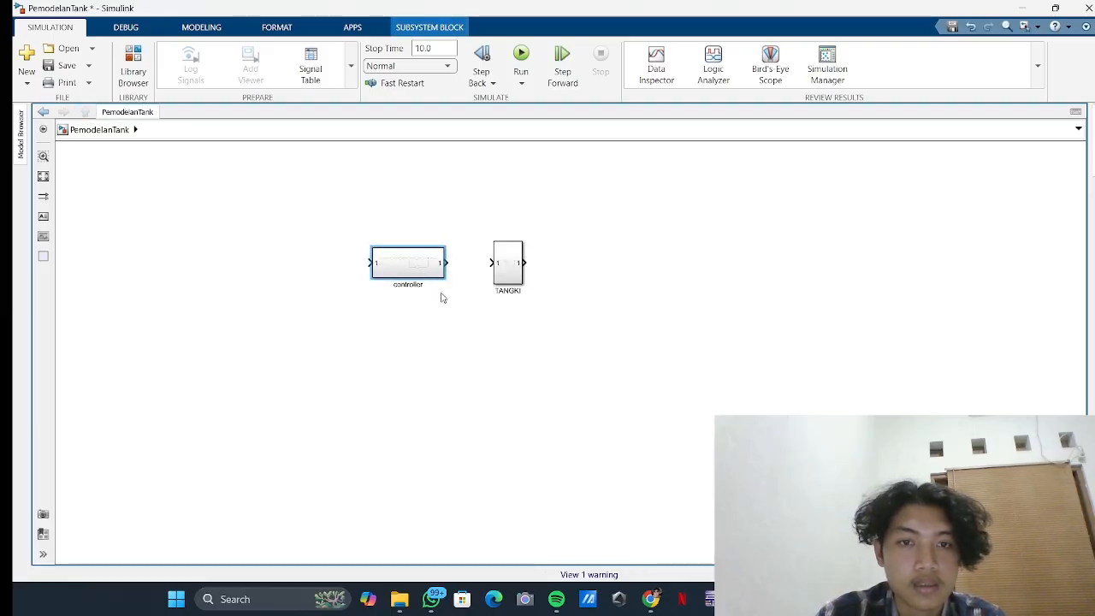
pyautogui.moveTo(445, 263); pyautogui.dragTo(492, 262)
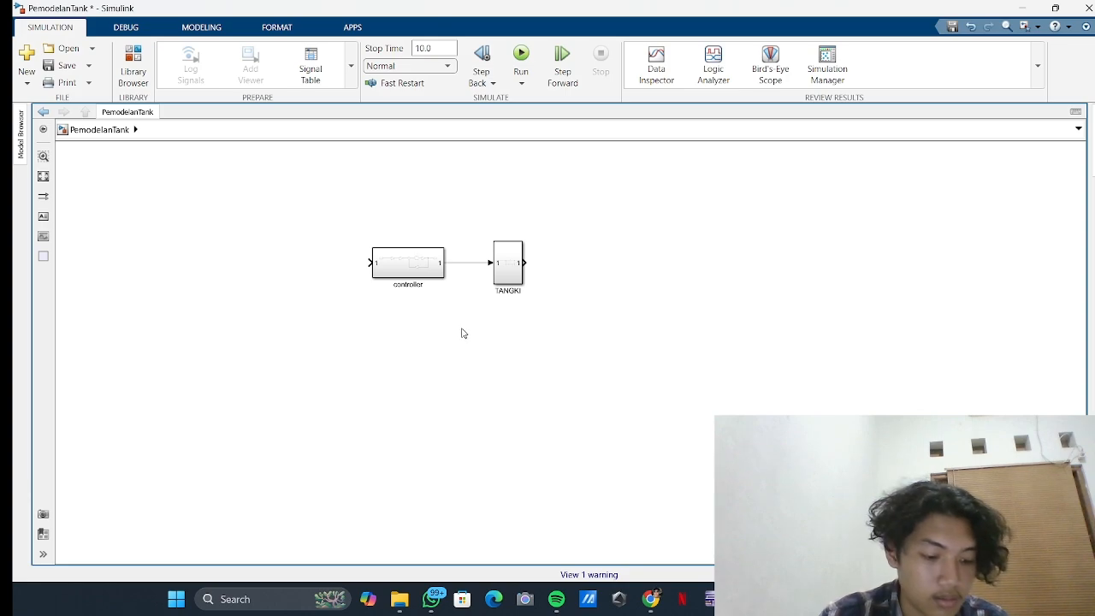
# - Add a Sum block ahead of the controller and align it with the controller's input
pyautogui.doubleClick(265, 247)
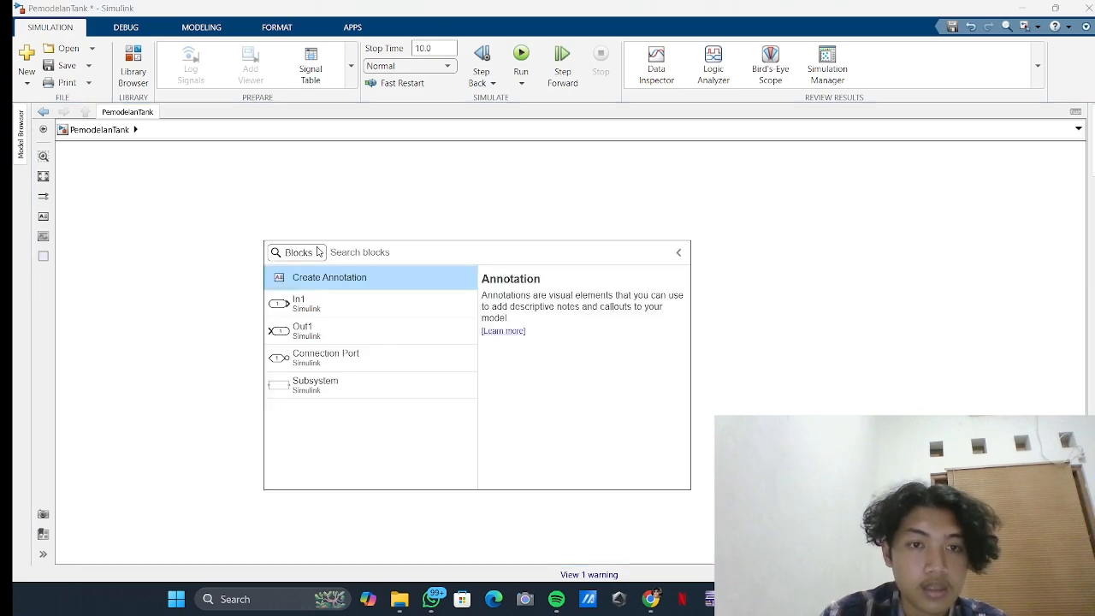
pyautogui.write('sum')
pyautogui.click(324, 275)
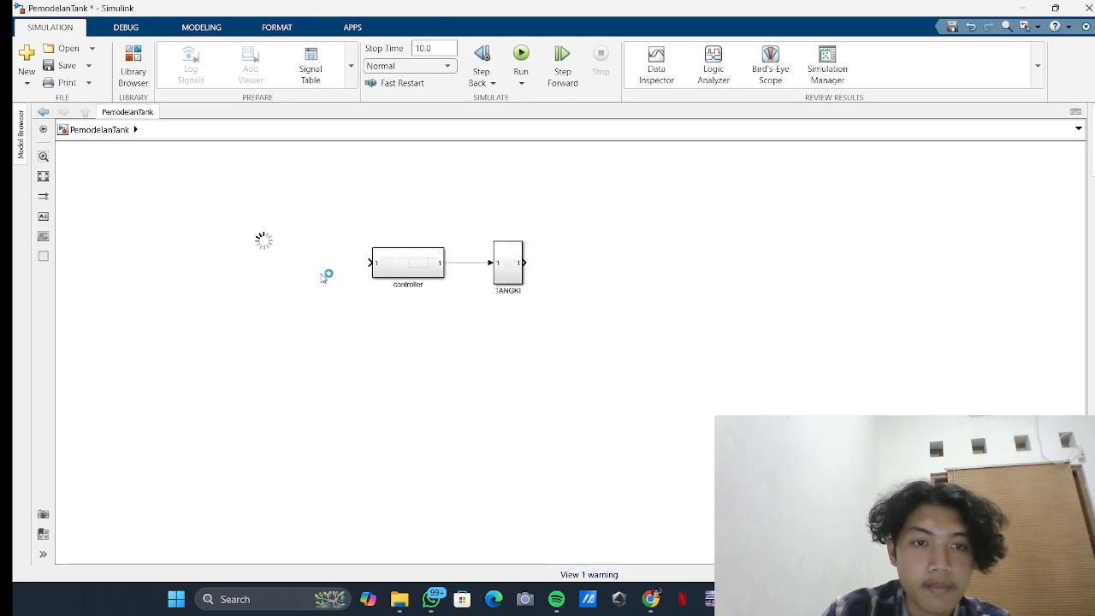
pyautogui.moveTo(263, 242); pyautogui.dragTo(308, 268)
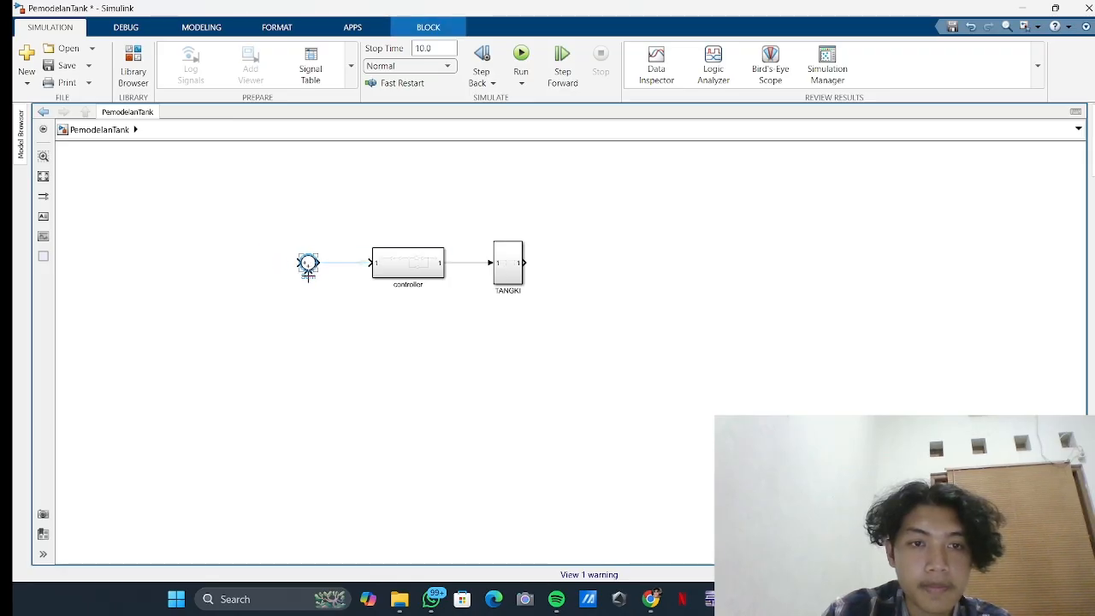
# - Change the Sum's list of signs so its second input is subtracted, and connect its output to the controller
pyautogui.doubleClick(308, 264)
pyautogui.doubleClick(370, 275)
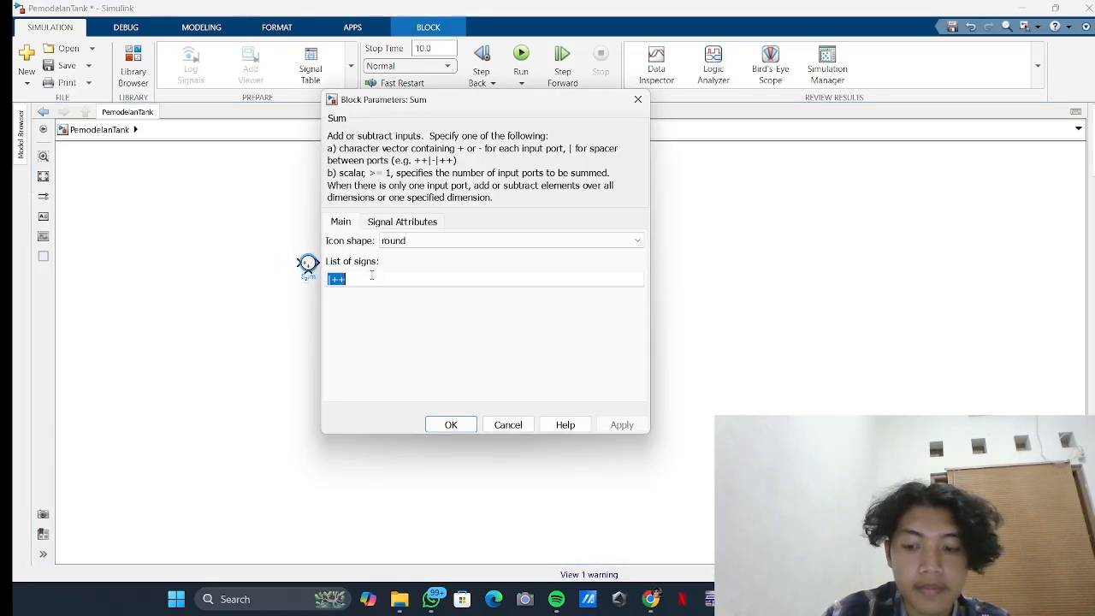
pyautogui.click(371, 275)
pyautogui.press('BackSpace')
pyautogui.press('Return')
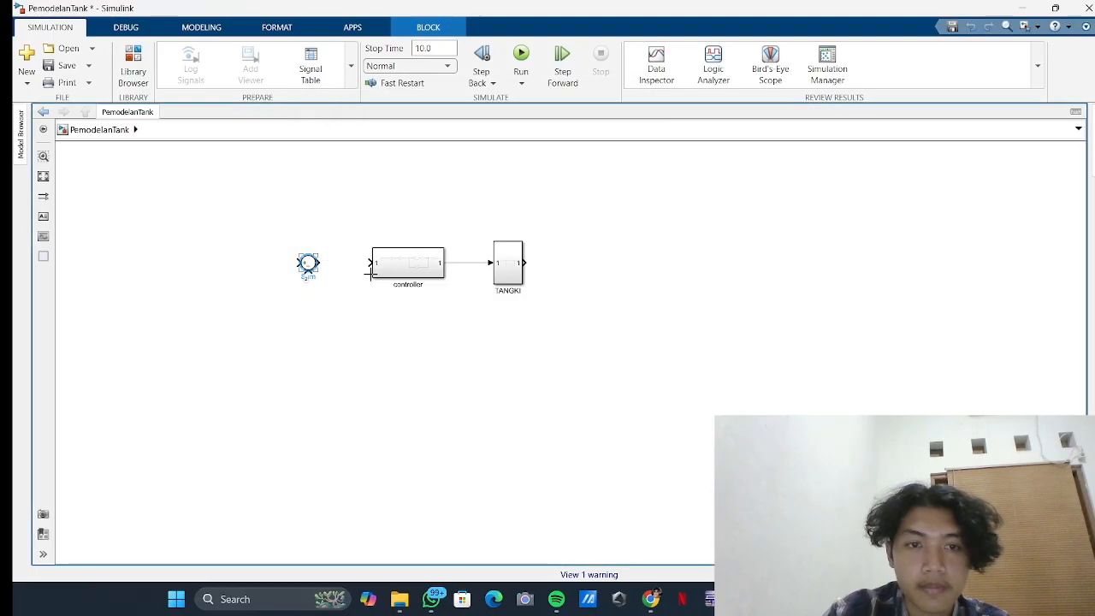
pyautogui.moveTo(339, 265); pyautogui.dragTo(373, 265)
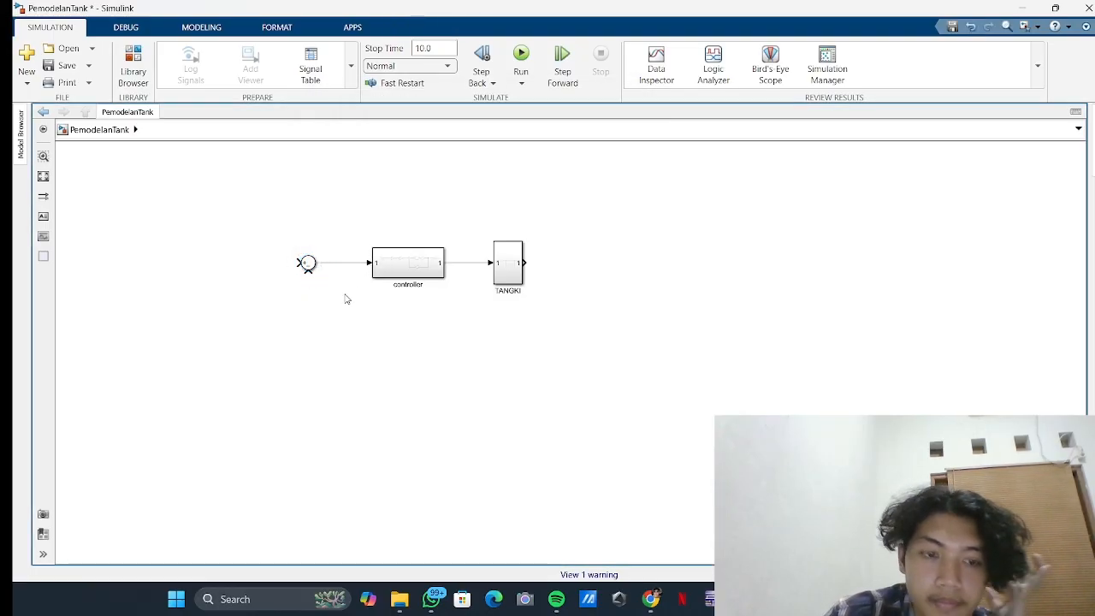
# - Add a Constant block ahead of the Sum, aligned and connected to the Sum's first input
pyautogui.doubleClick(189, 272)
pyautogui.write('co')
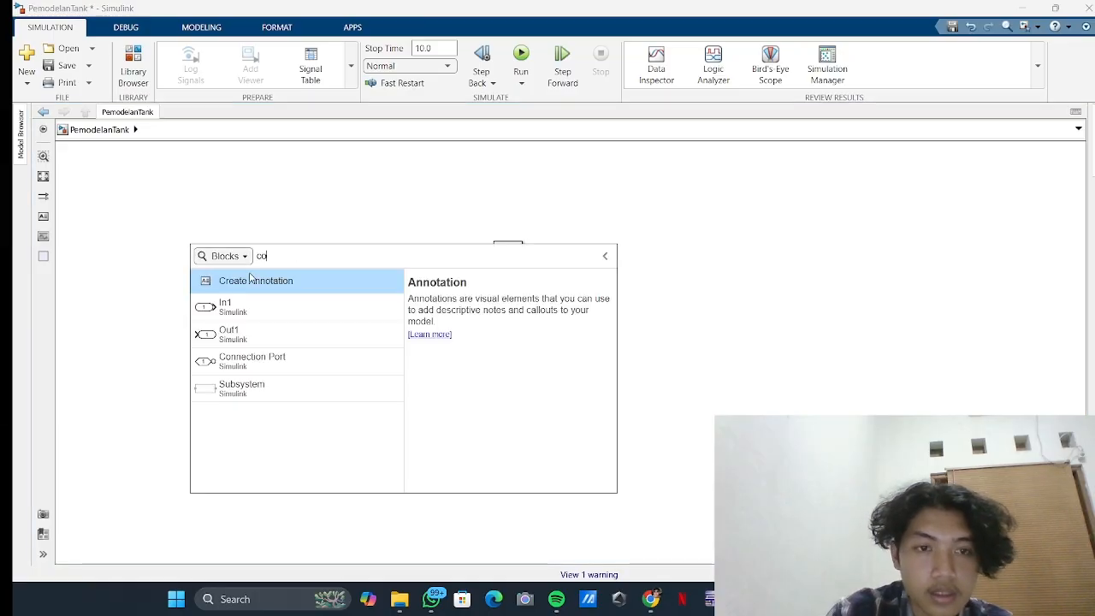
pyautogui.click(257, 281)
pyautogui.moveTo(192, 242); pyautogui.dragTo(215, 260)
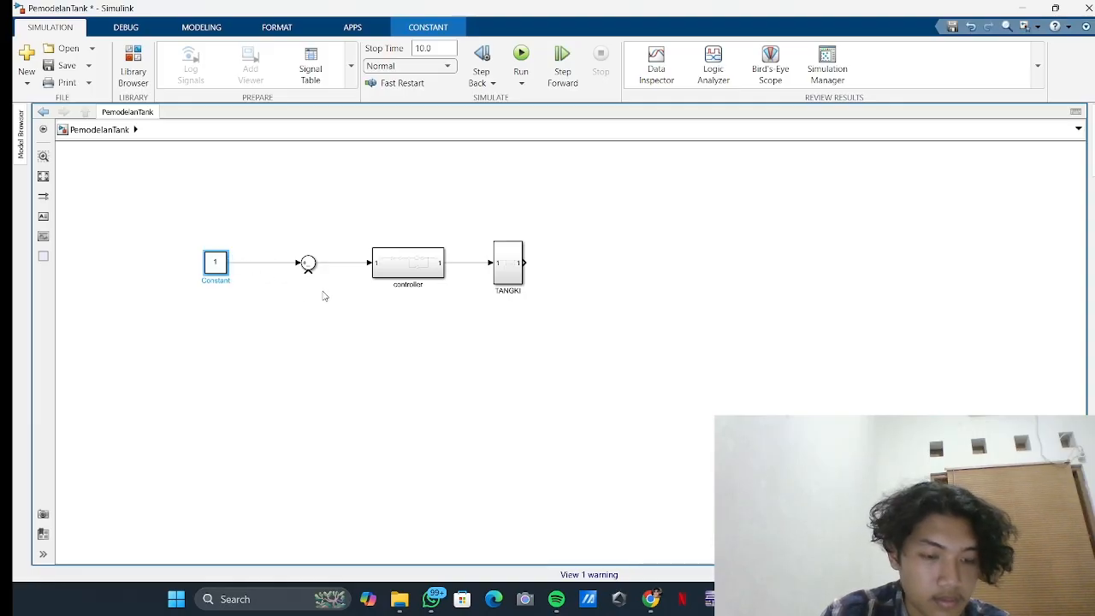
pyautogui.moveTo(307, 273); pyautogui.dragTo(465, 263)
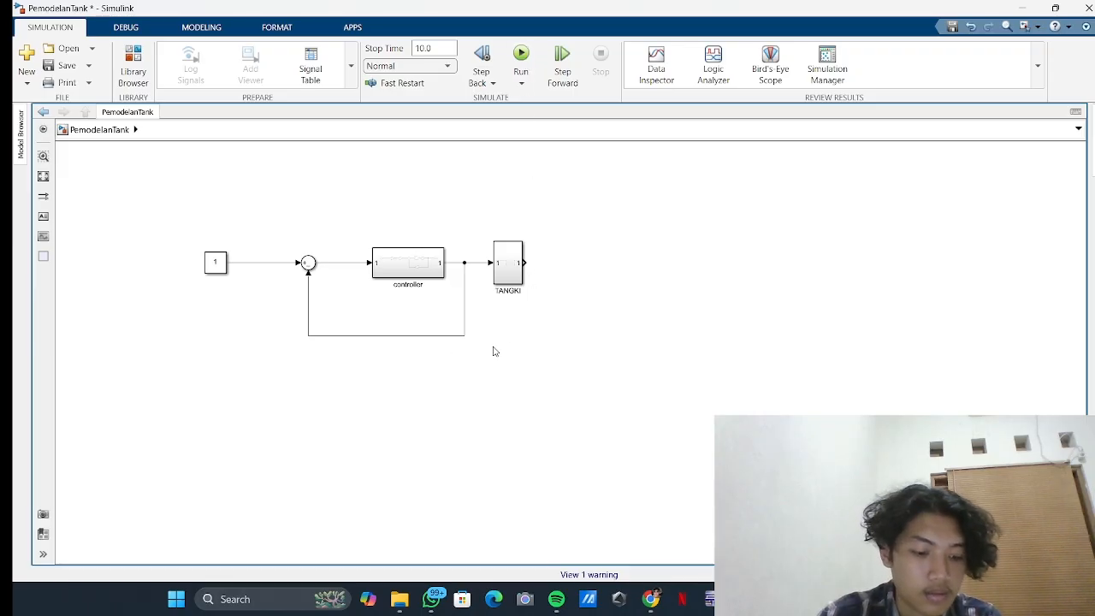
pyautogui.click(451, 335)
pyautogui.press('Delete')
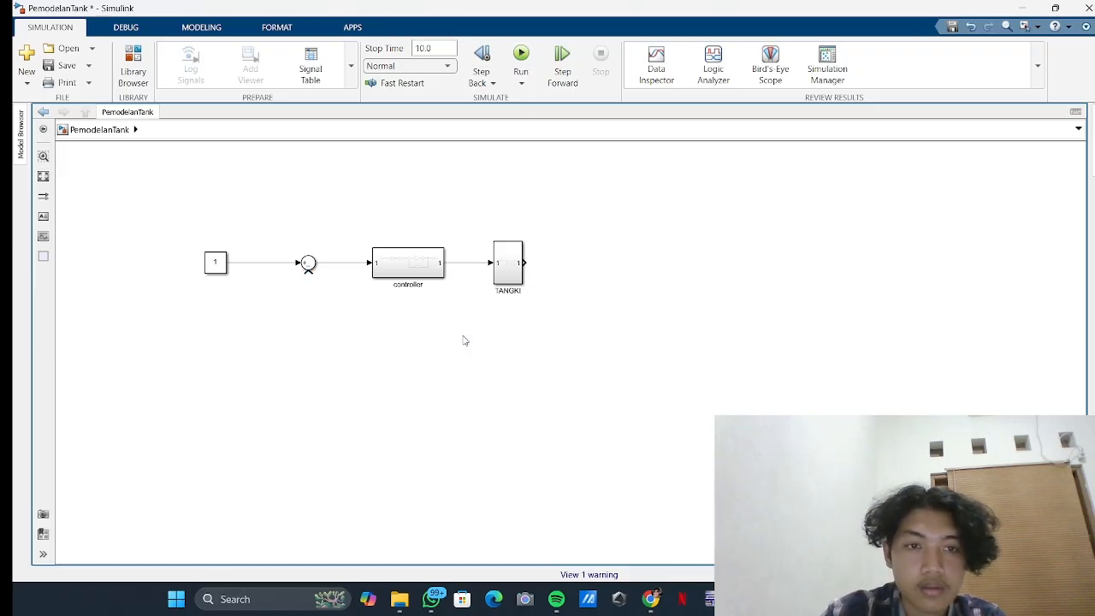
# - Add a Scope on the TANGKI output and branch that line back to the Sum's lower input as feedback
pyautogui.doubleClick(620, 263)
pyautogui.write('scope')
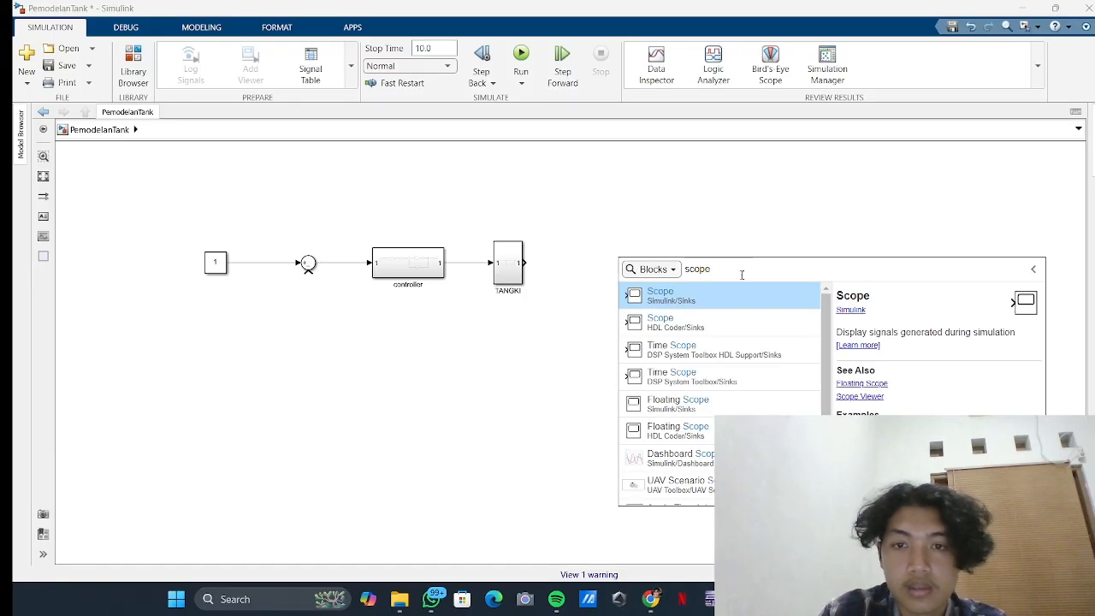
pyautogui.click(730, 299)
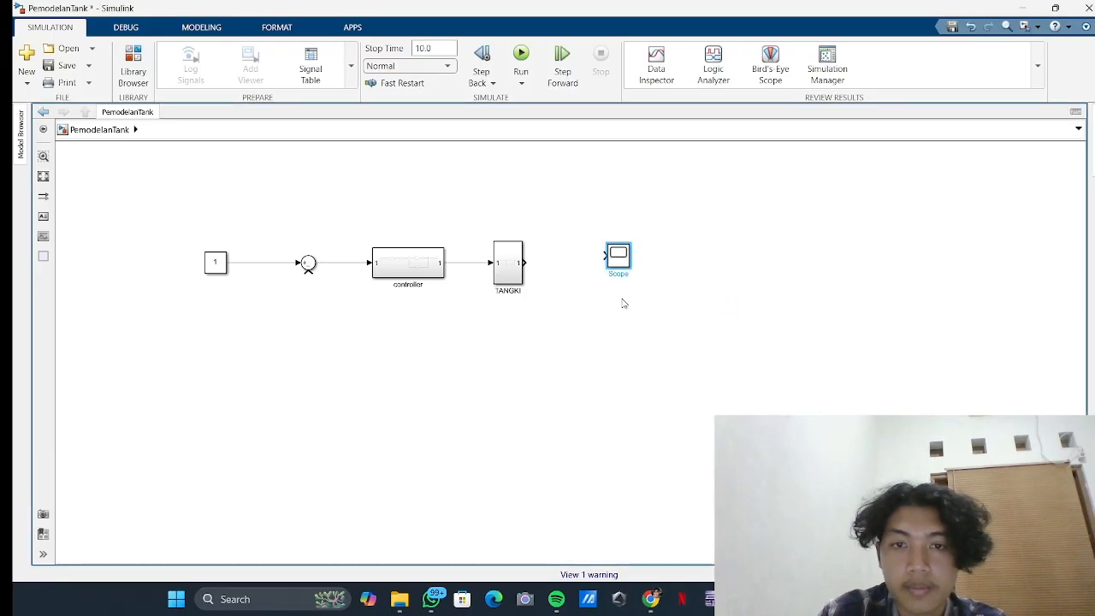
pyautogui.moveTo(622, 261); pyautogui.dragTo(622, 268)
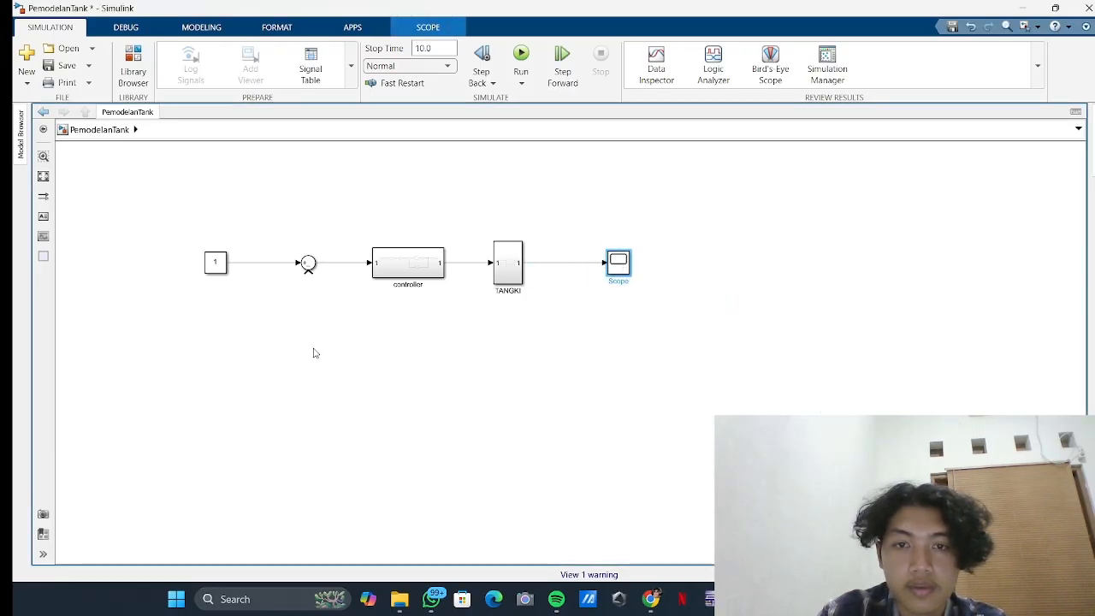
pyautogui.moveTo(308, 272); pyautogui.dragTo(572, 263)
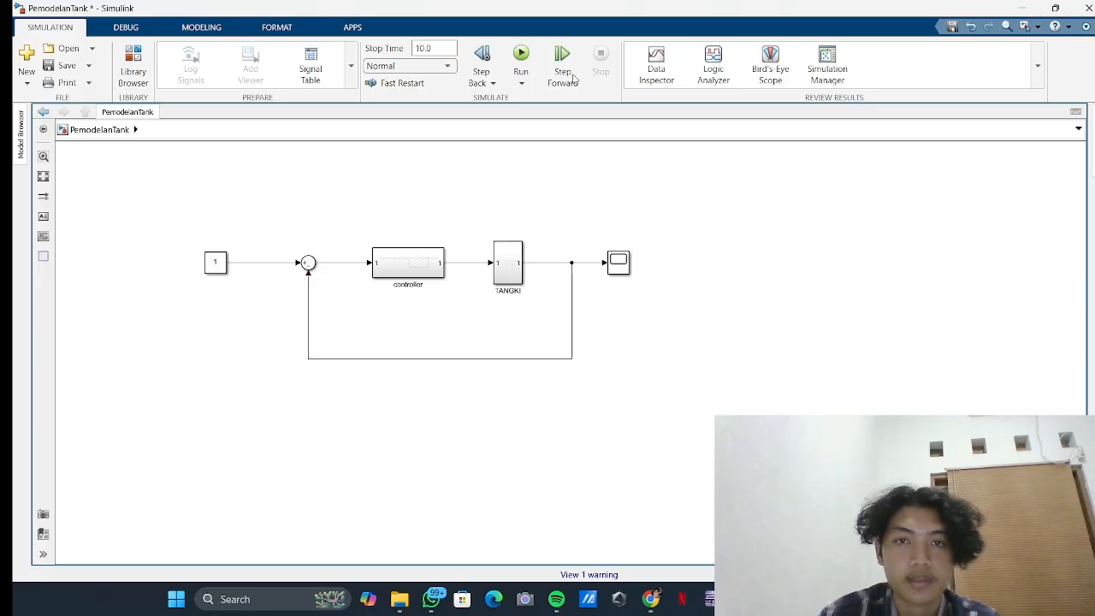
# - Run the tank level simulation and examine the closed-loop response in the maximized Scope window
pyautogui.click(520, 56)
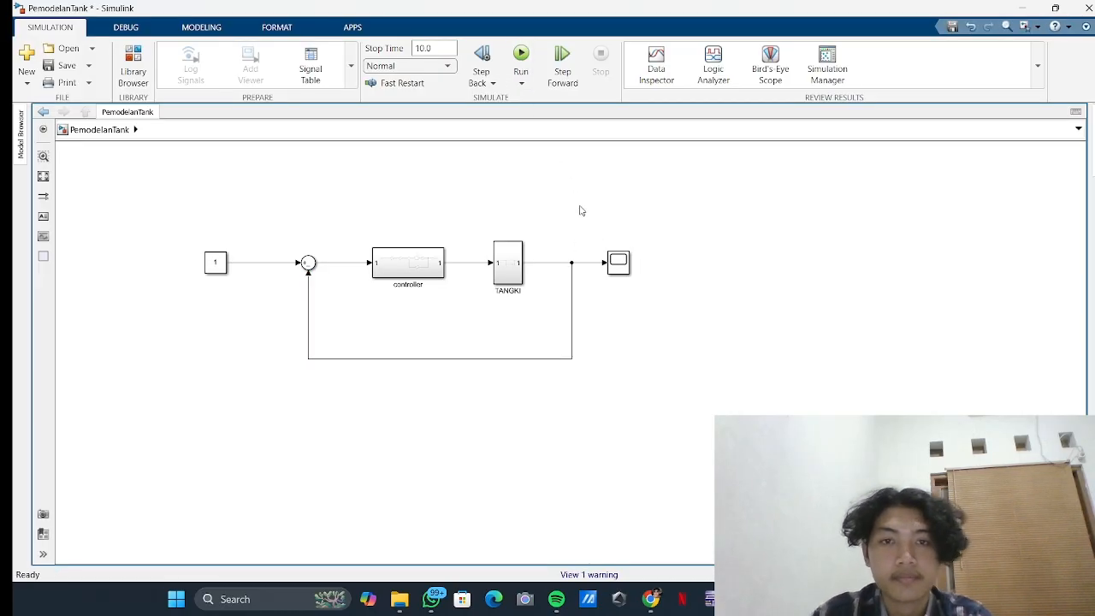
pyautogui.doubleClick(633, 267)
pyautogui.click(622, 266)
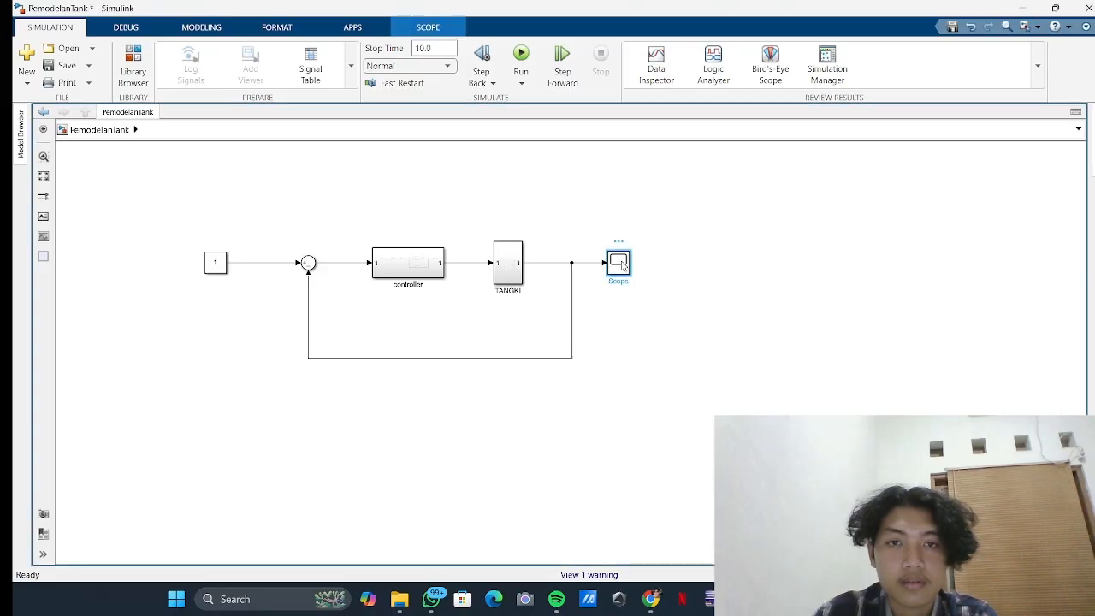
pyautogui.doubleClick(622, 266)
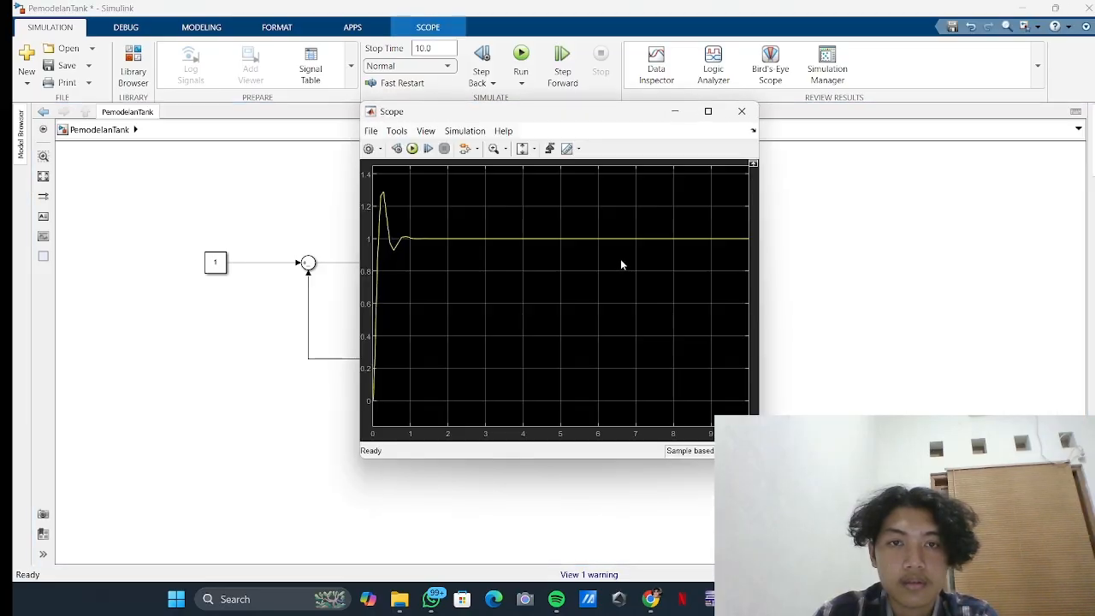
pyautogui.click(707, 111)
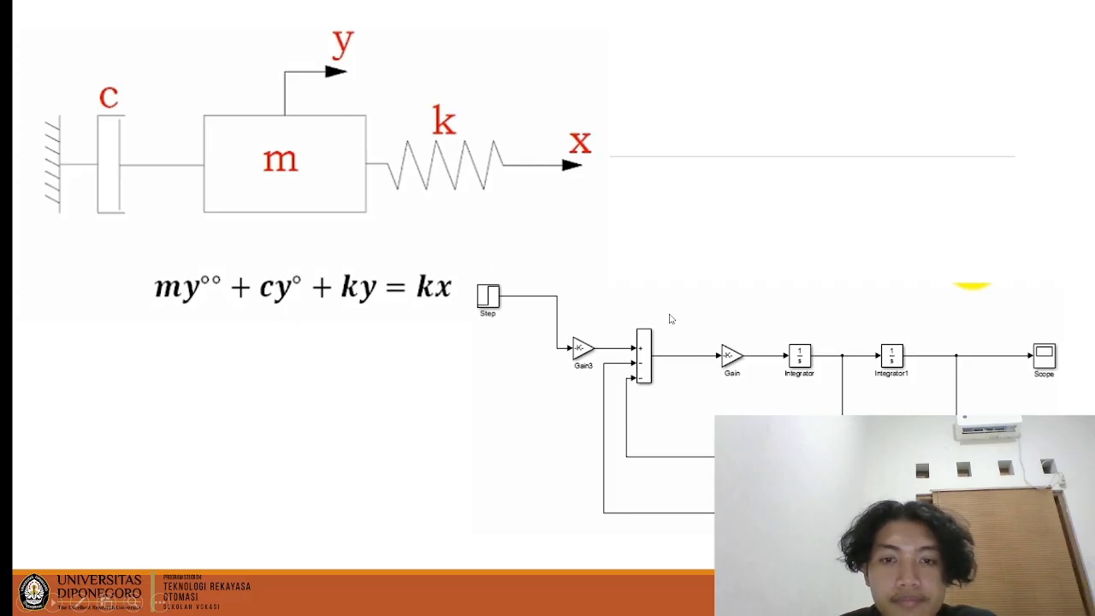
# - View the transfer function comparison diagram on the mass-spring-damper slide and switch back to the blank Simulink model
pyautogui.click(712, 303)
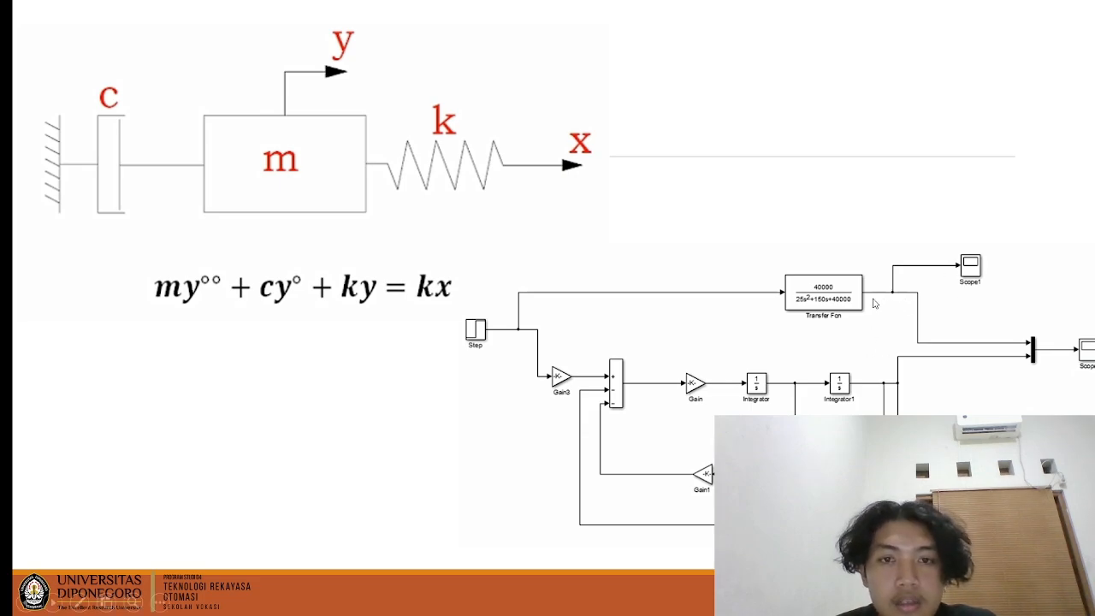
pyautogui.hotkey('alt', 'Tab')
pyautogui.hotkey('alt', 'Tab')
pyautogui.hotkey('alt', 'Tab')
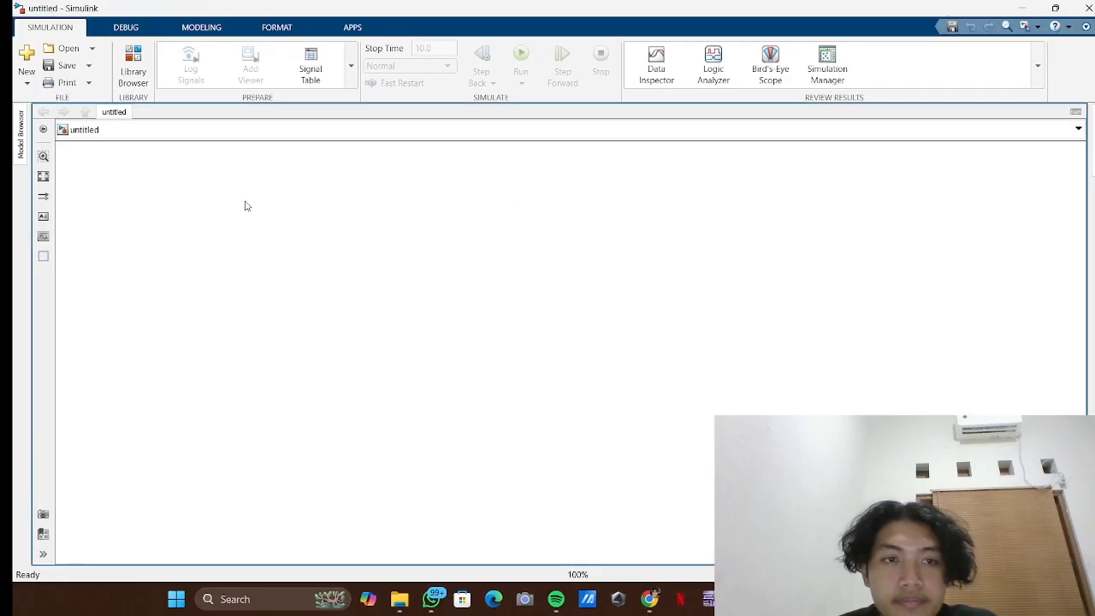
# - Add a Step block to the blank model as the start of the signal chain
pyautogui.doubleClick(247, 234)
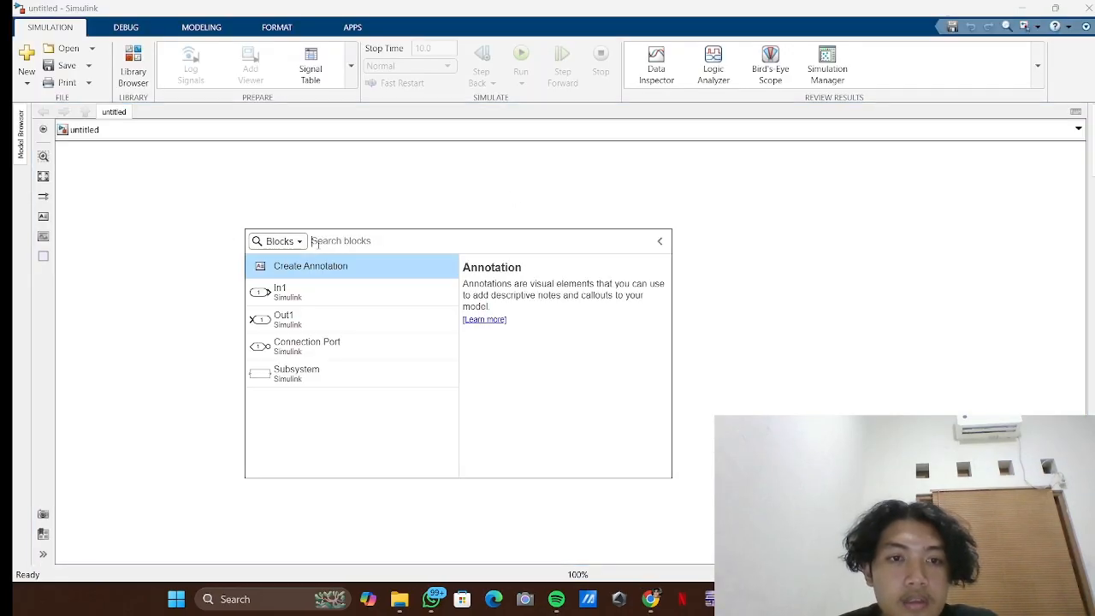
pyautogui.write('step')
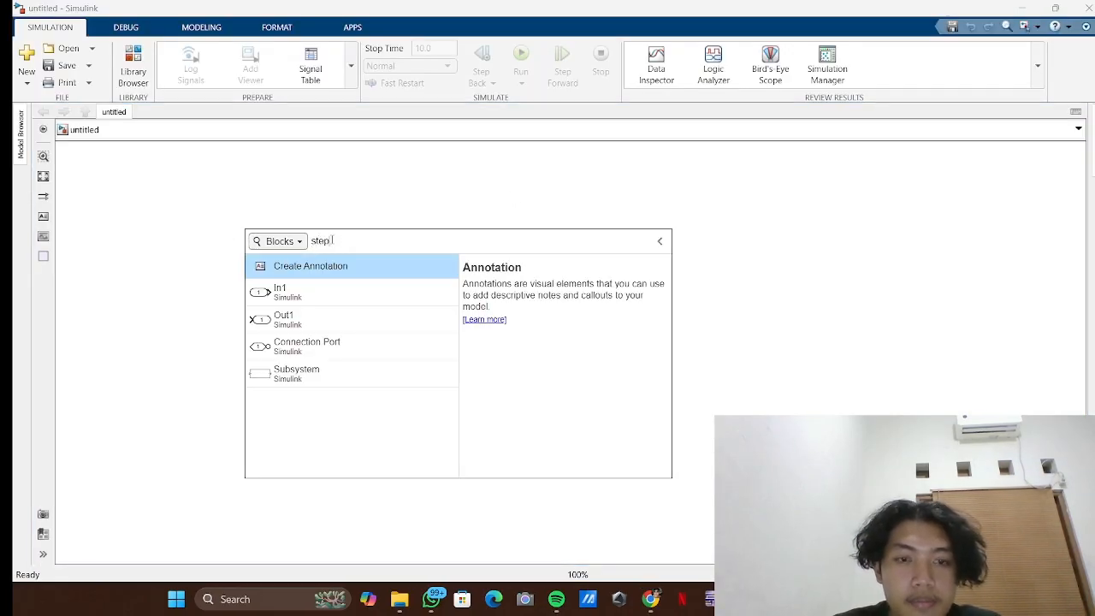
pyautogui.click(300, 276)
pyautogui.moveTo(246, 234); pyautogui.dragTo(182, 297)
# - Add a Gain block after the Step block, align it, and connect the Step output to its input
pyautogui.doubleClick(312, 300)
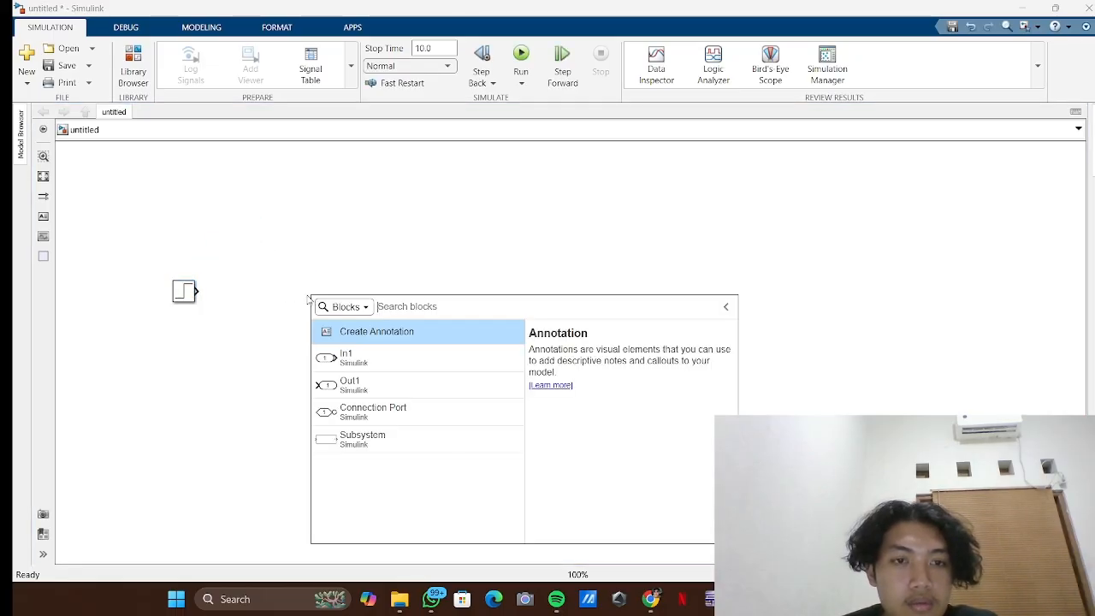
pyautogui.write('gain')
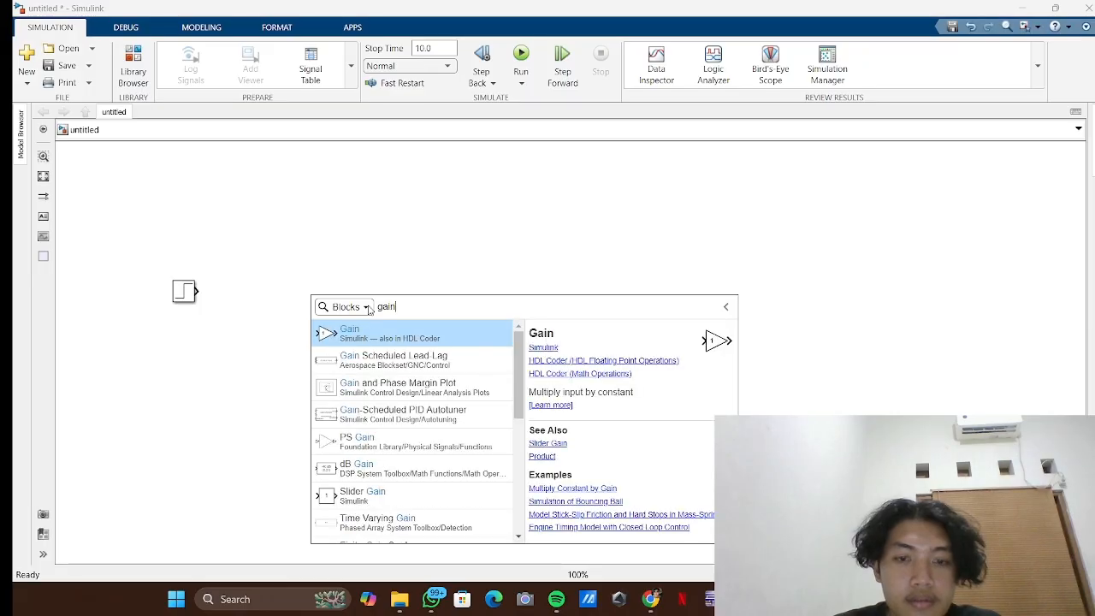
pyautogui.click(356, 331)
pyautogui.moveTo(310, 294); pyautogui.dragTo(246, 292)
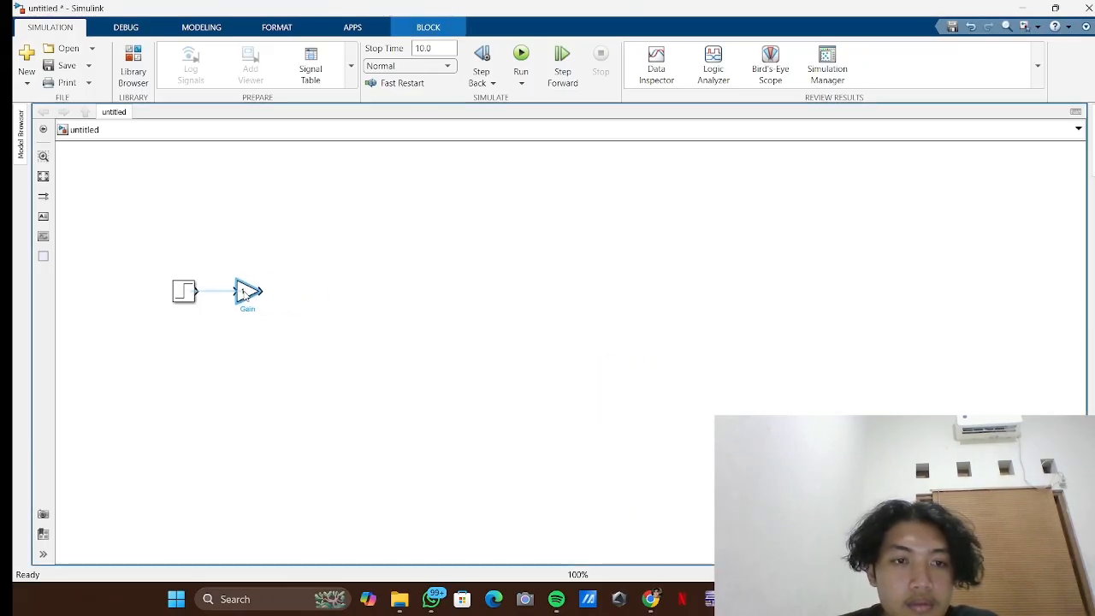
pyautogui.click(225, 293)
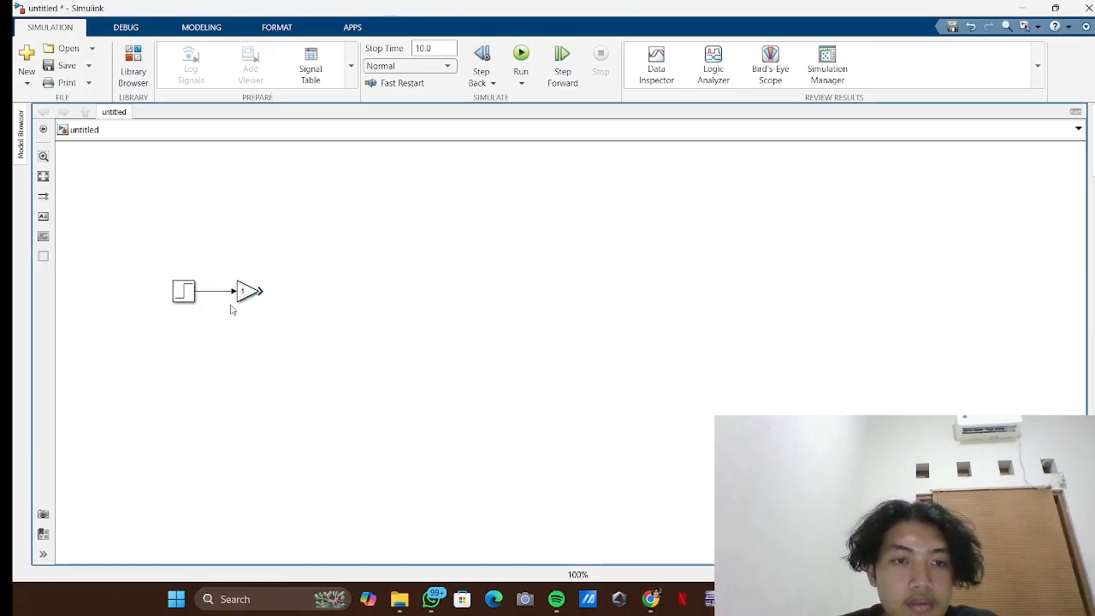
# - Add a rectangular Minus (Sum) block after the Gain
pyautogui.doubleClick(316, 292)
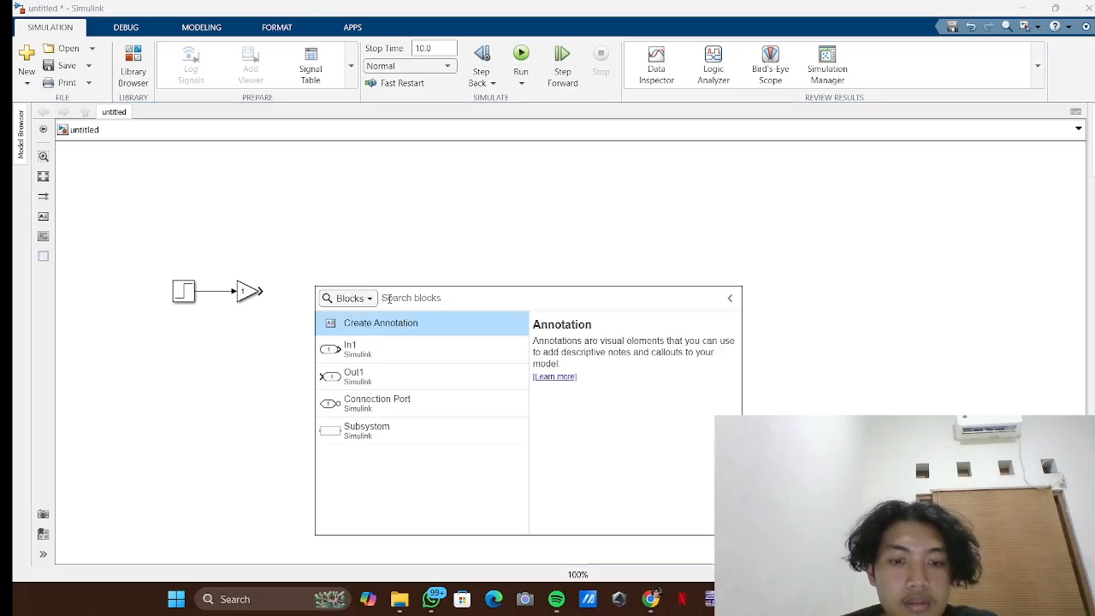
pyautogui.write('sum')
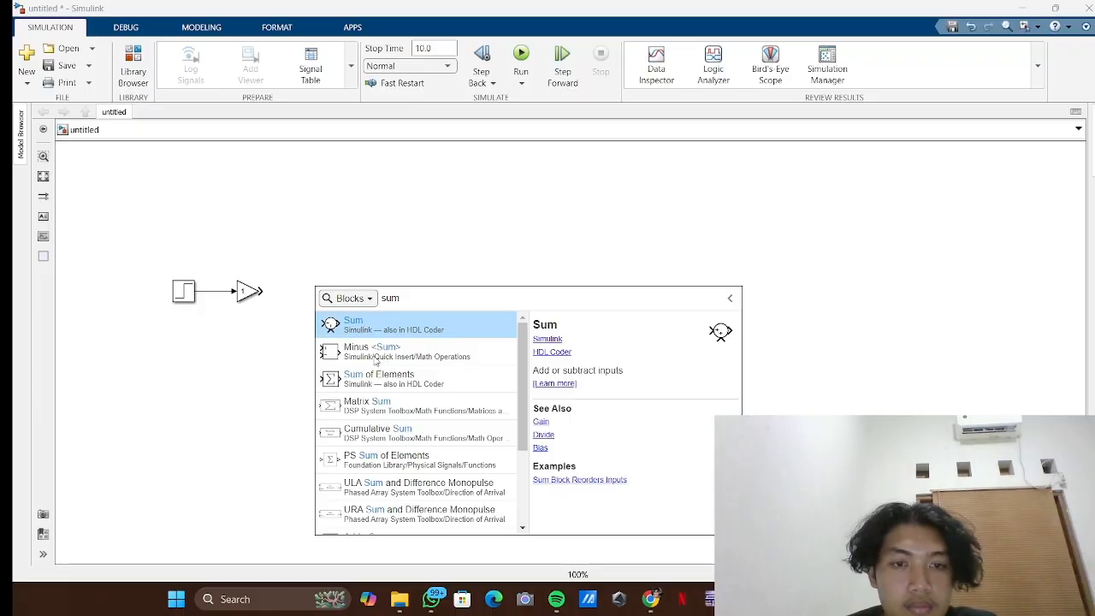
pyautogui.click(374, 354)
pyautogui.moveTo(315, 286); pyautogui.dragTo(311, 296)
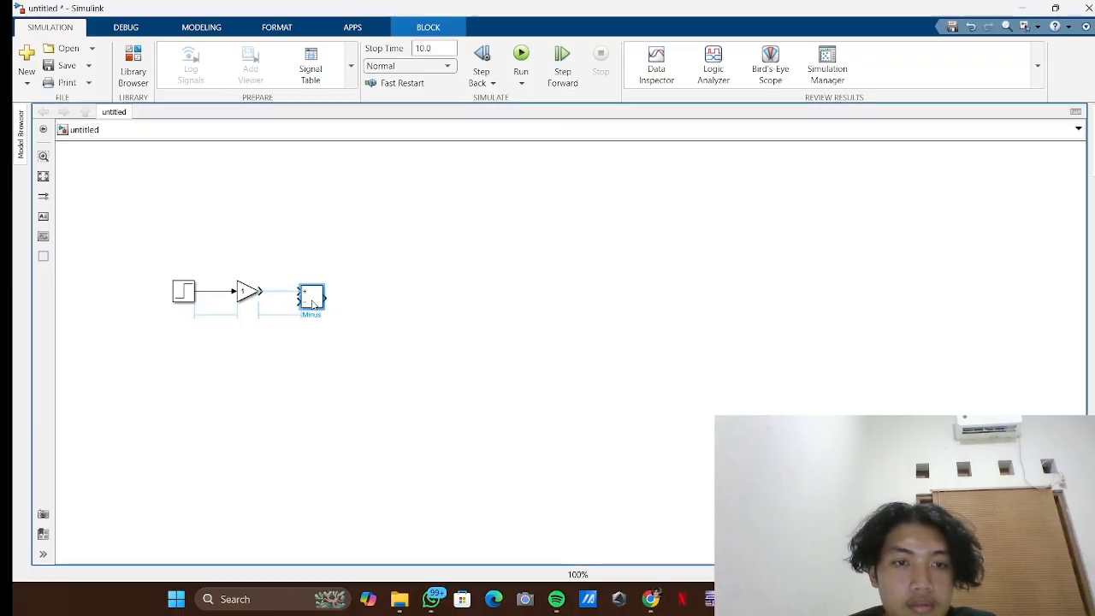
# - Set the Minus block's list of signs to +--, make it taller, and connect the Gain output to its plus input
pyautogui.doubleClick(310, 296)
pyautogui.doubleClick(381, 312)
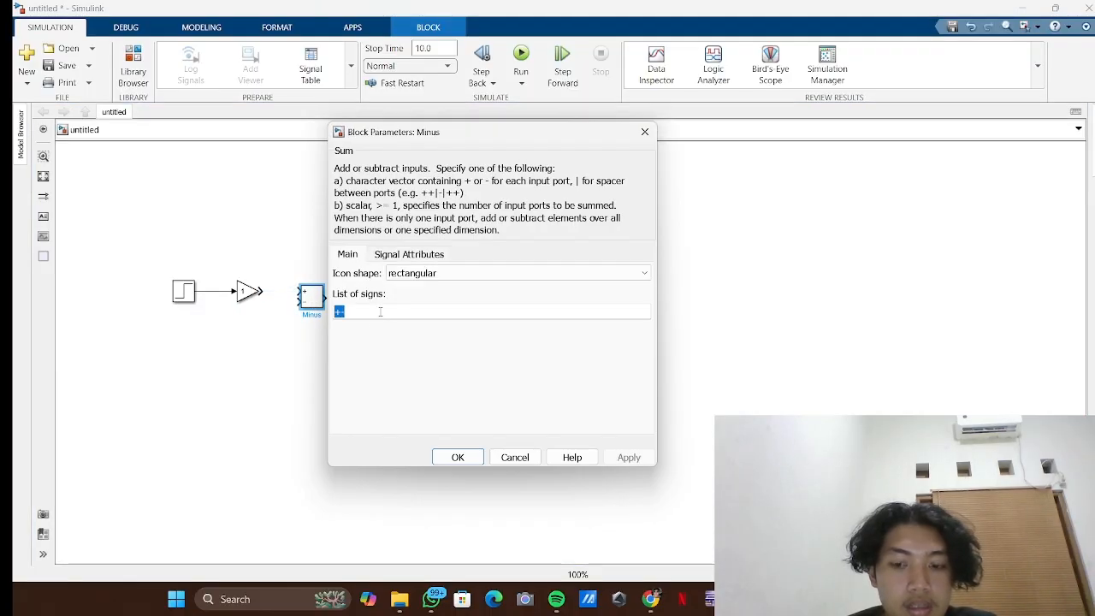
pyautogui.write('+--')
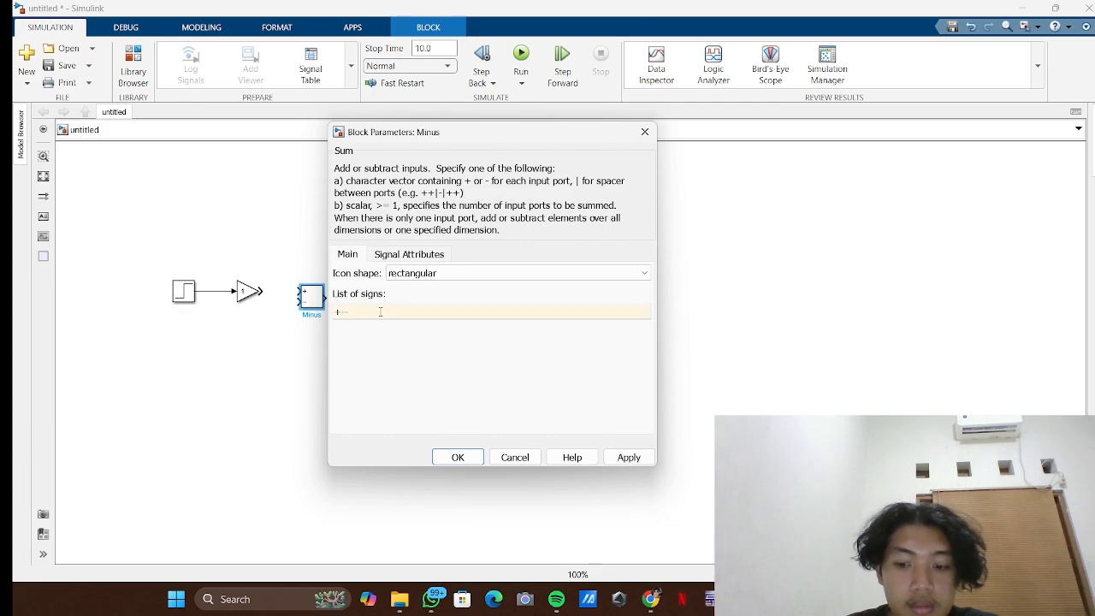
pyautogui.press('Return')
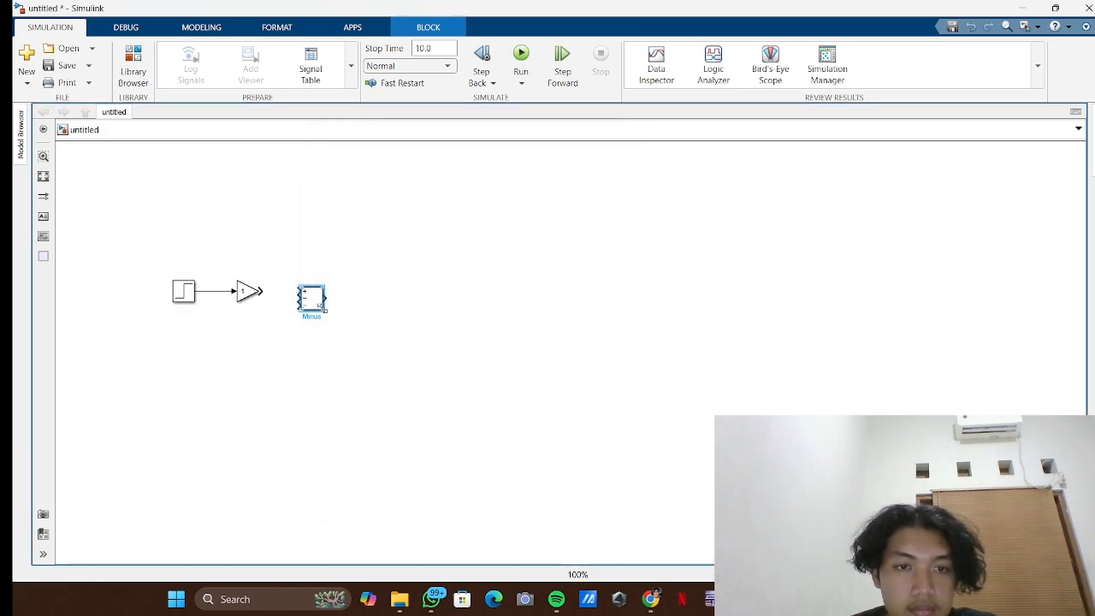
pyautogui.moveTo(319, 305); pyautogui.dragTo(325, 356)
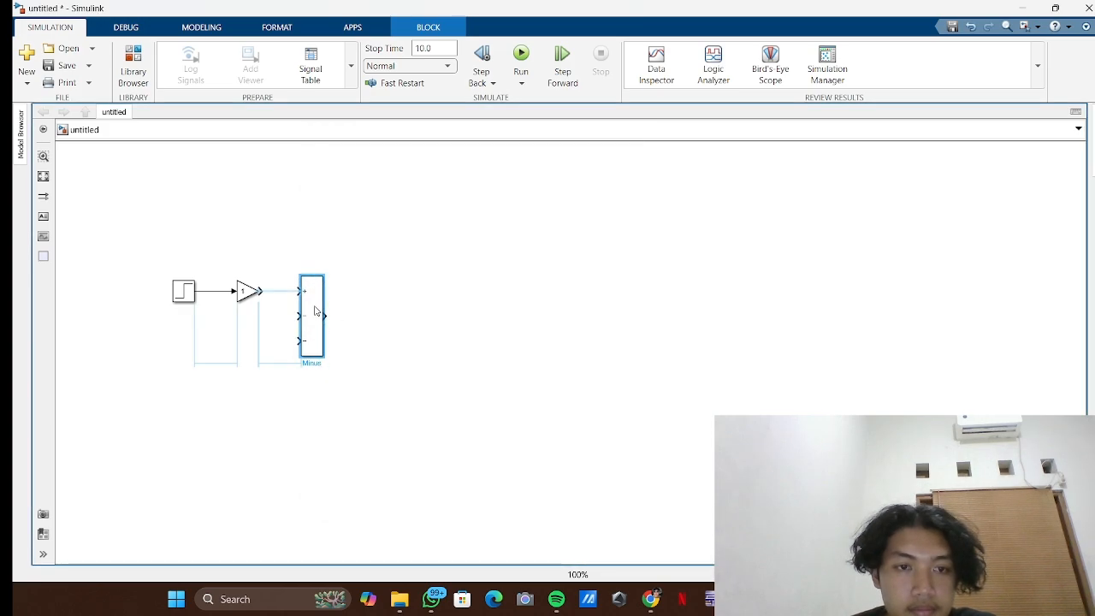
pyautogui.click(259, 303)
# - Add a second Gain block after the Minus block, align it, and connect it to the Minus output
pyautogui.doubleClick(394, 321)
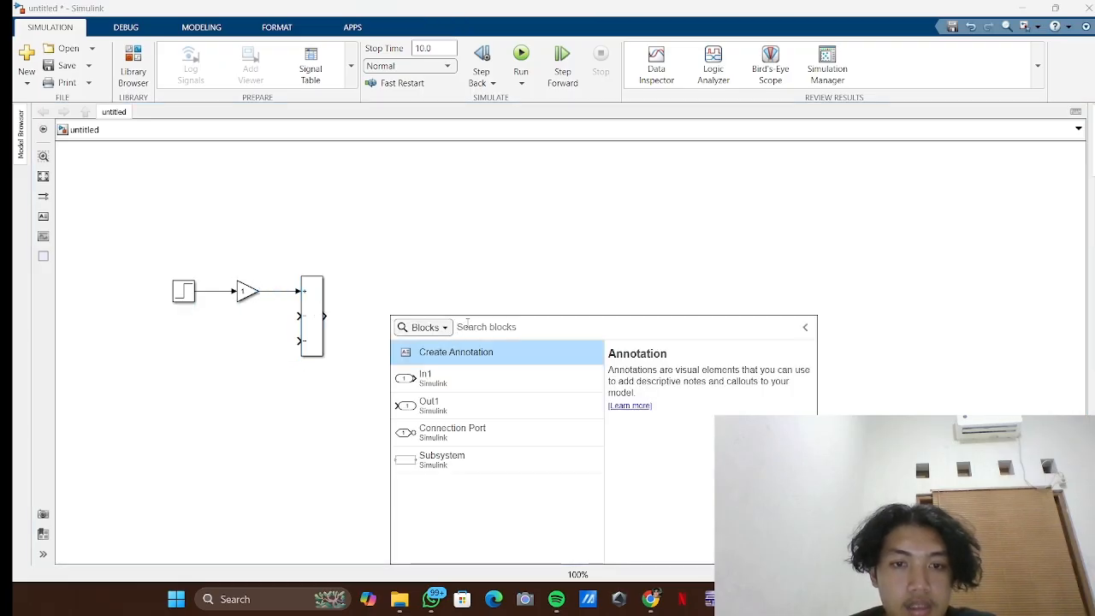
pyautogui.write('gain')
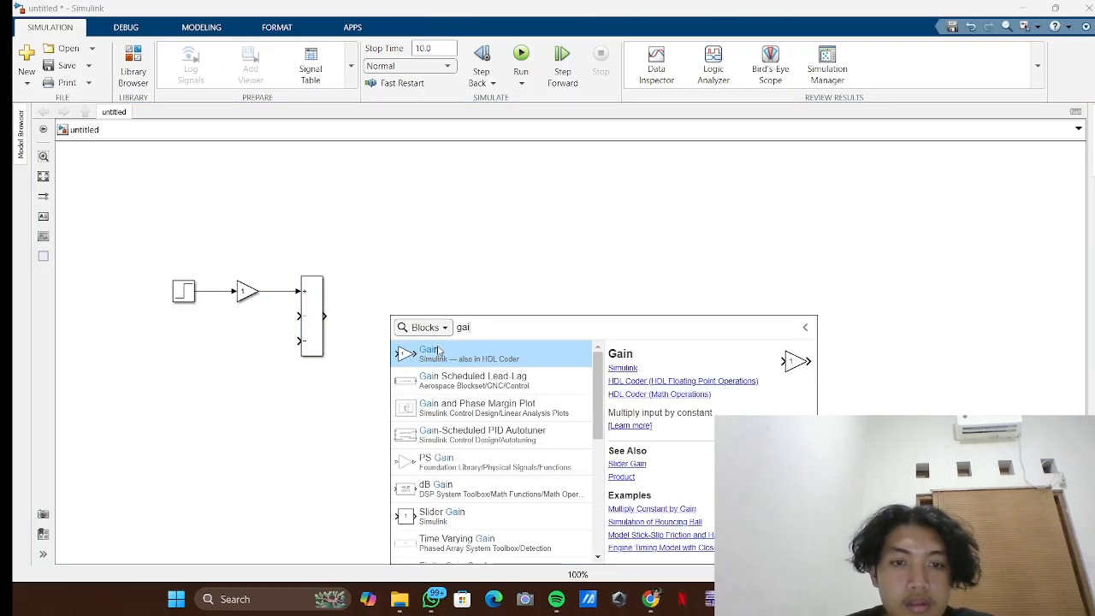
pyautogui.press('Return')
pyautogui.moveTo(395, 319); pyautogui.dragTo(380, 318)
pyautogui.click(349, 318)
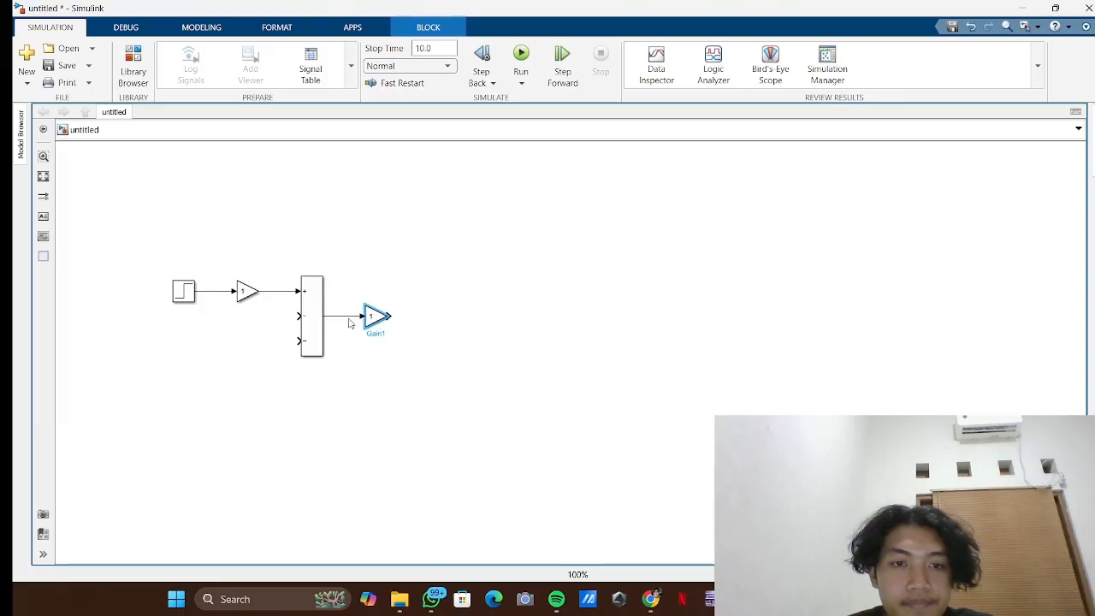
# - Add an Integrator after the second Gain, aligned with and connected to that Gain's output
pyautogui.doubleClick(464, 330)
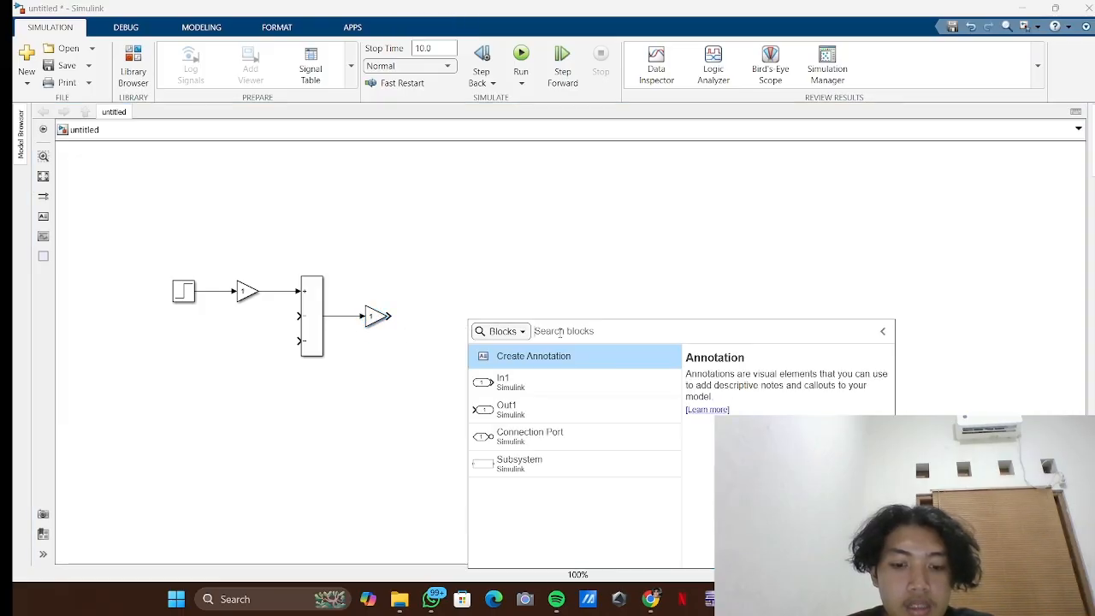
pyautogui.write('innt')
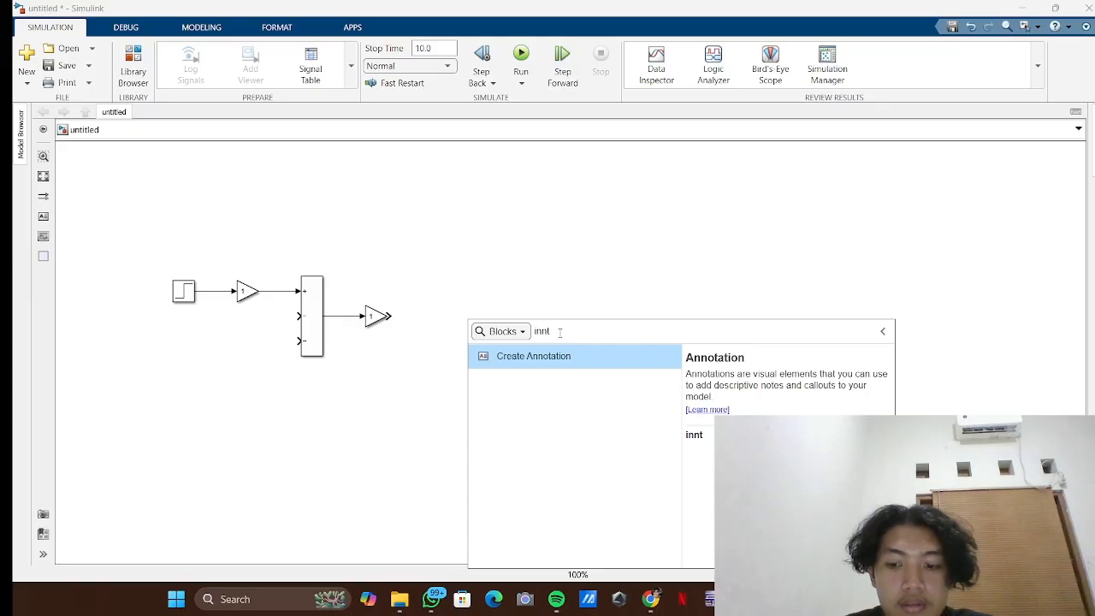
pyautogui.press('BackSpace')
pyautogui.press('BackSpace')
pyautogui.write('t')
pyautogui.press('Return')
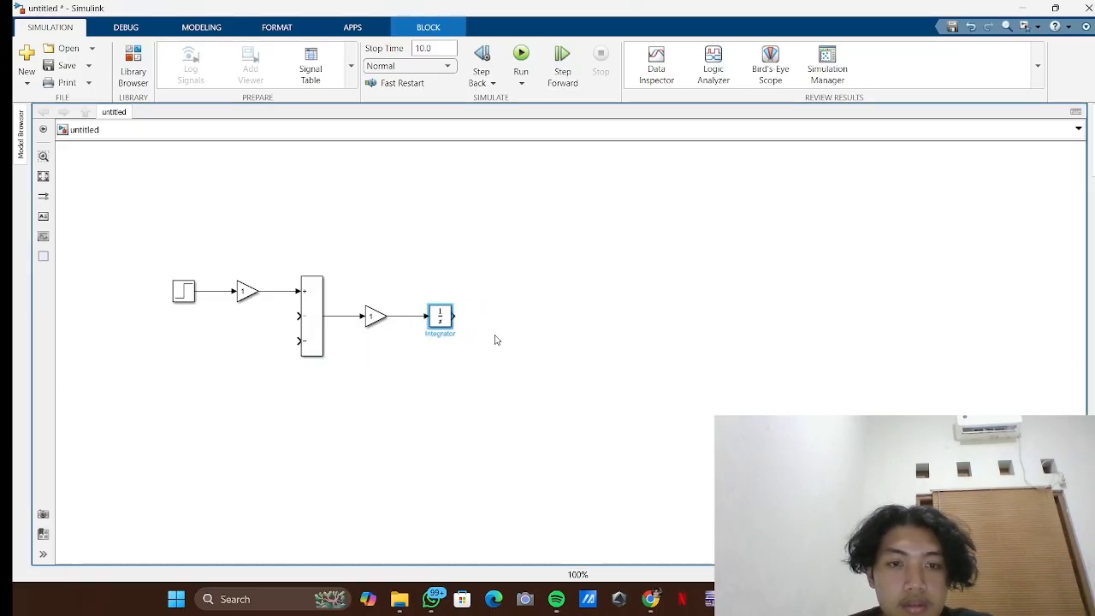
# - Duplicate the Integrator, align the copy after the first one, and connect the two in series
pyautogui.hotkey('ctrl', 'v')
pyautogui.moveTo(455, 332); pyautogui.dragTo(519, 324)
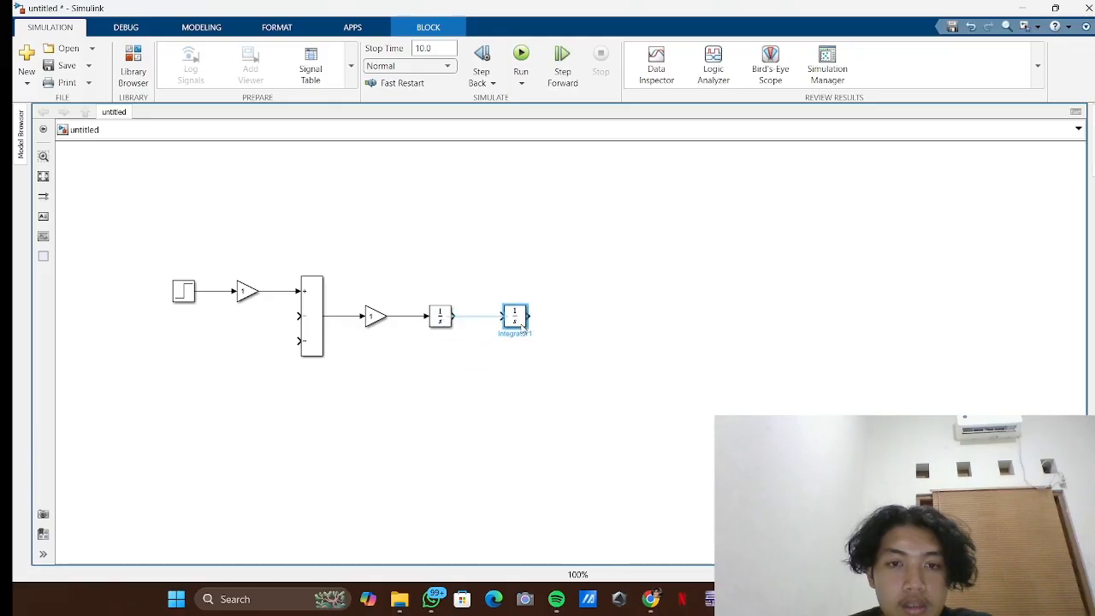
pyautogui.click(479, 317)
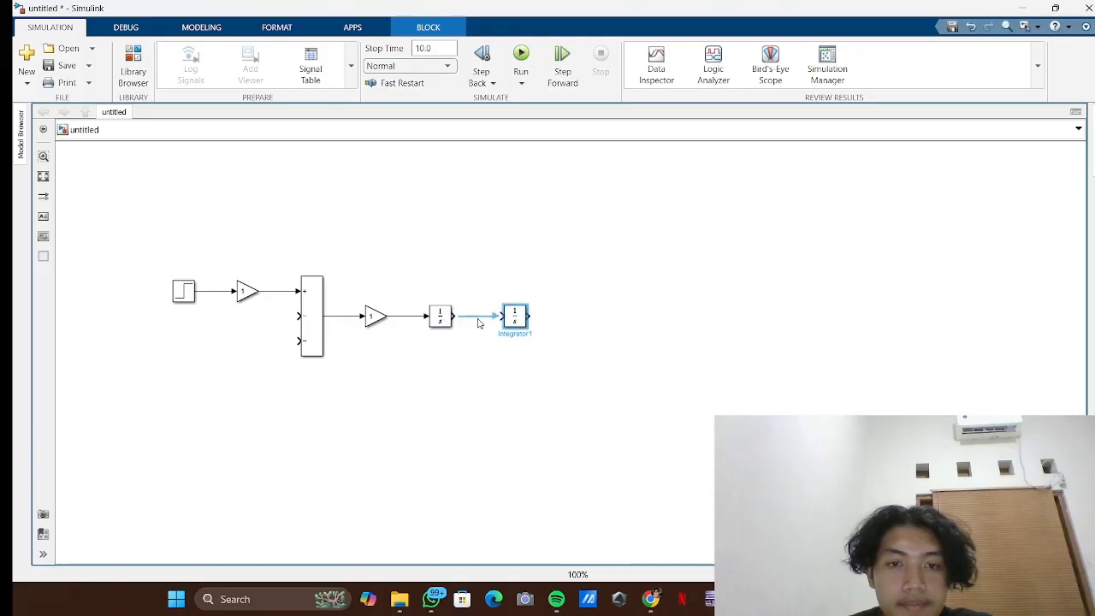
# - Add a Scope block after the second Integrator and connect it to that Integrator's output
pyautogui.doubleClick(572, 326)
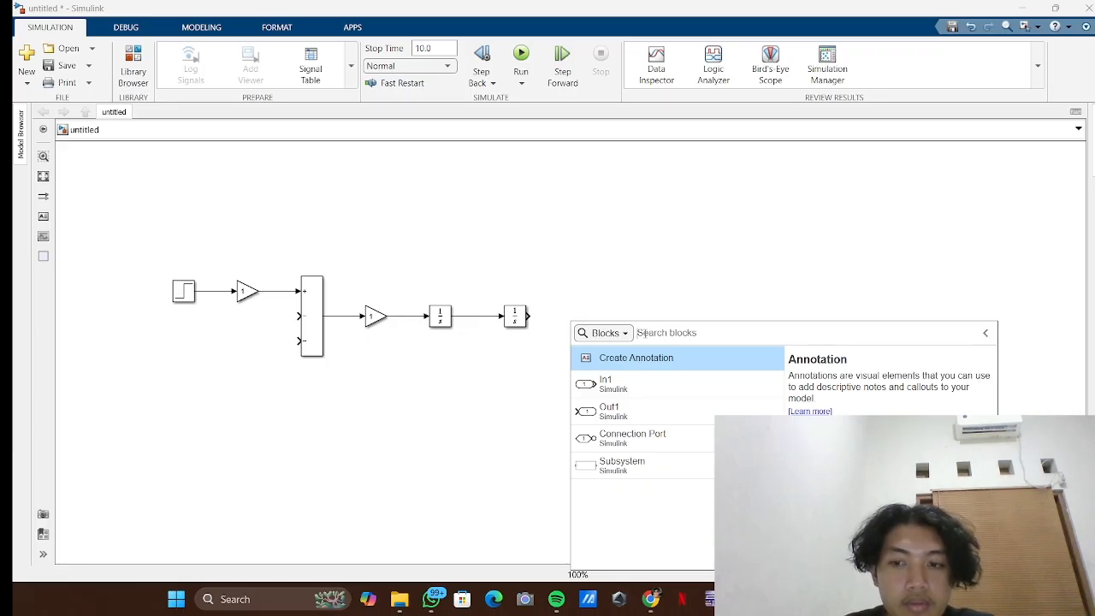
pyautogui.click(852, 304)
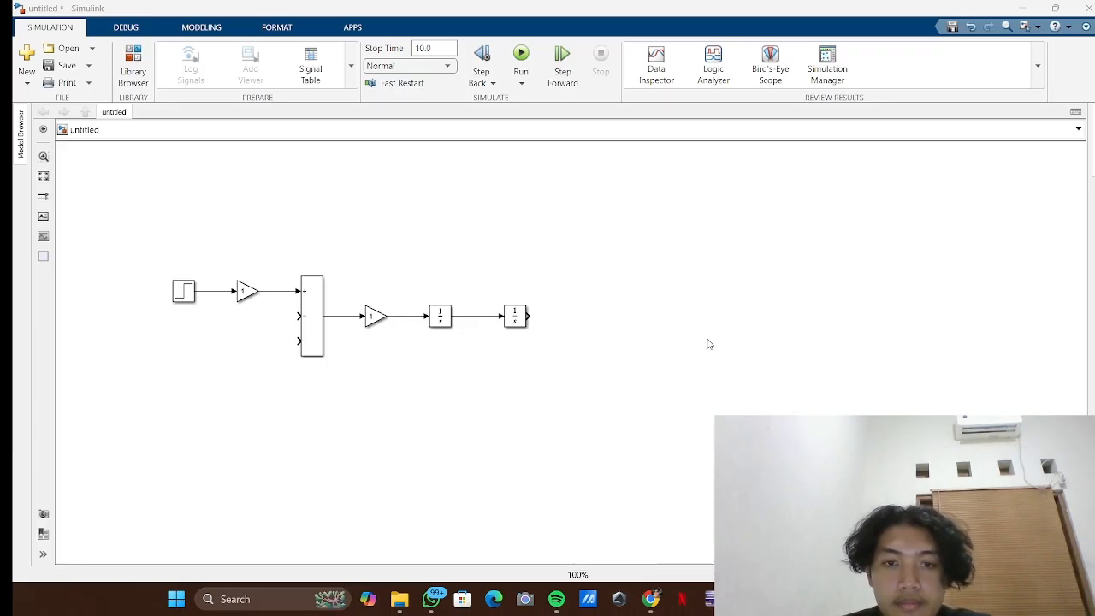
pyautogui.doubleClick(628, 324)
pyautogui.write('scope')
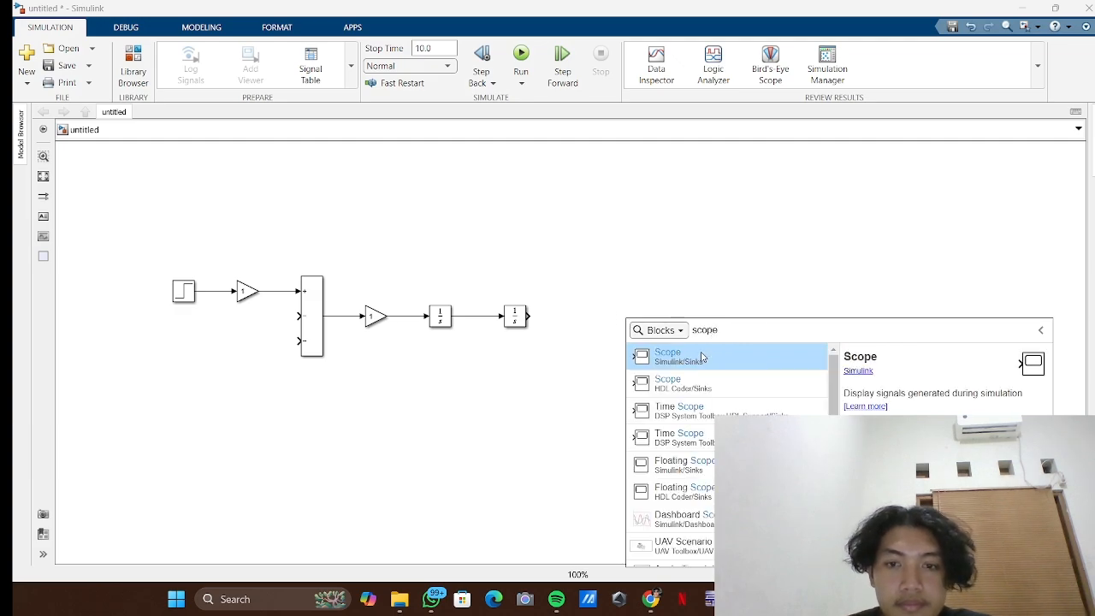
pyautogui.click(702, 357)
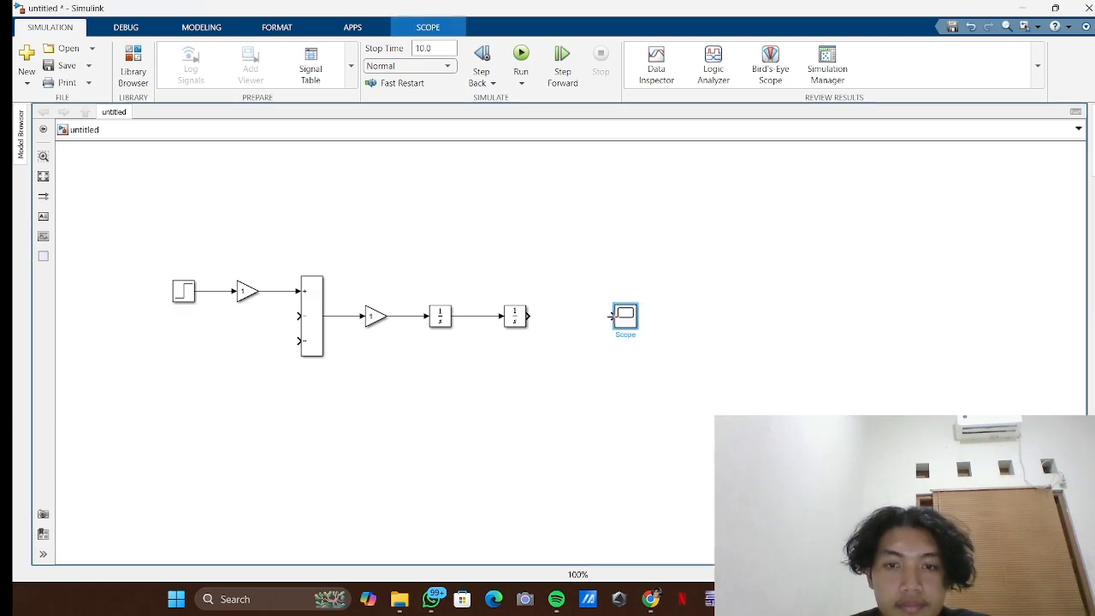
pyautogui.moveTo(621, 315); pyautogui.dragTo(589, 316)
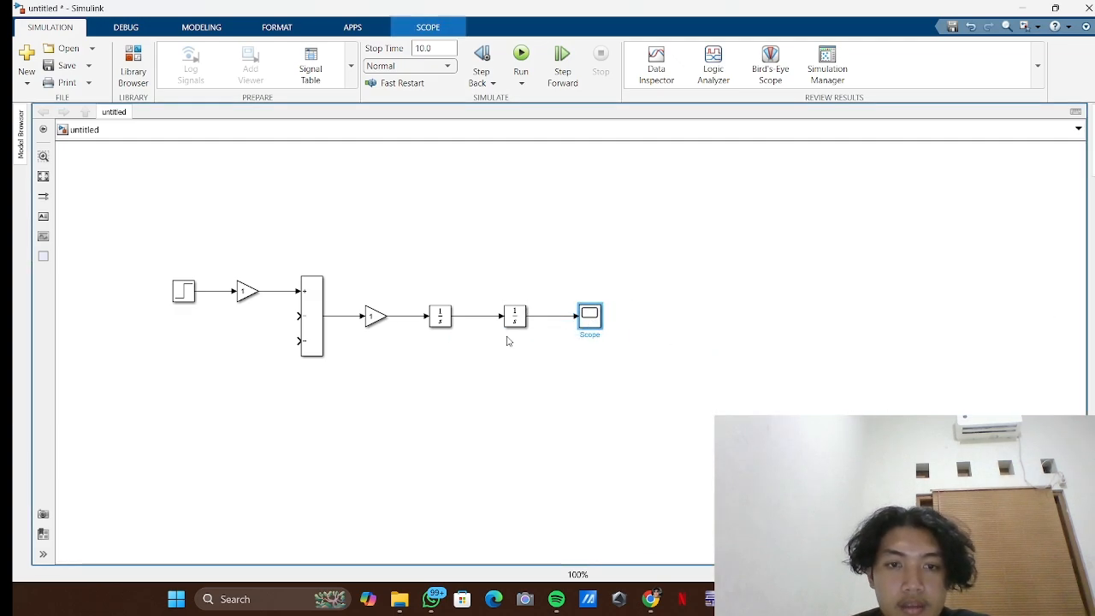
# - Add a third Gain block below the line between the two Integrators
pyautogui.doubleClick(467, 383)
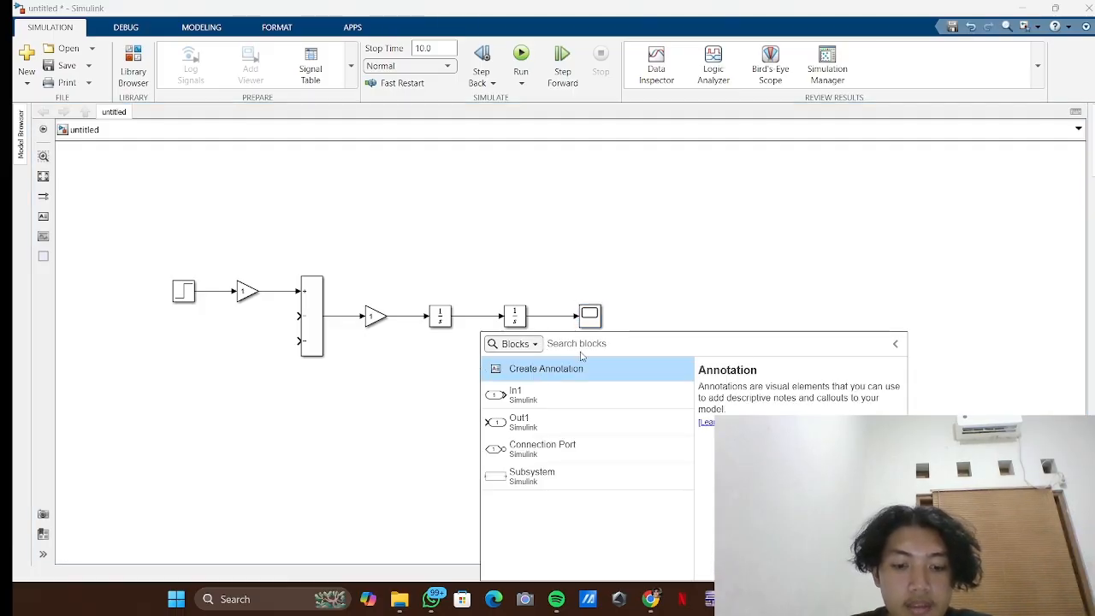
pyautogui.write('gain')
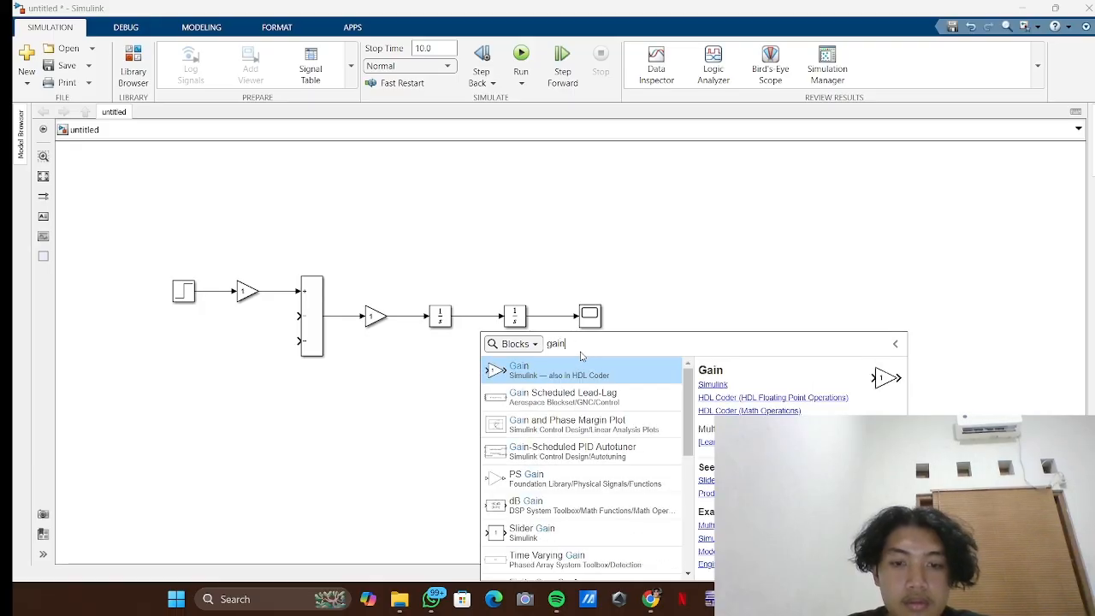
pyautogui.click(570, 369)
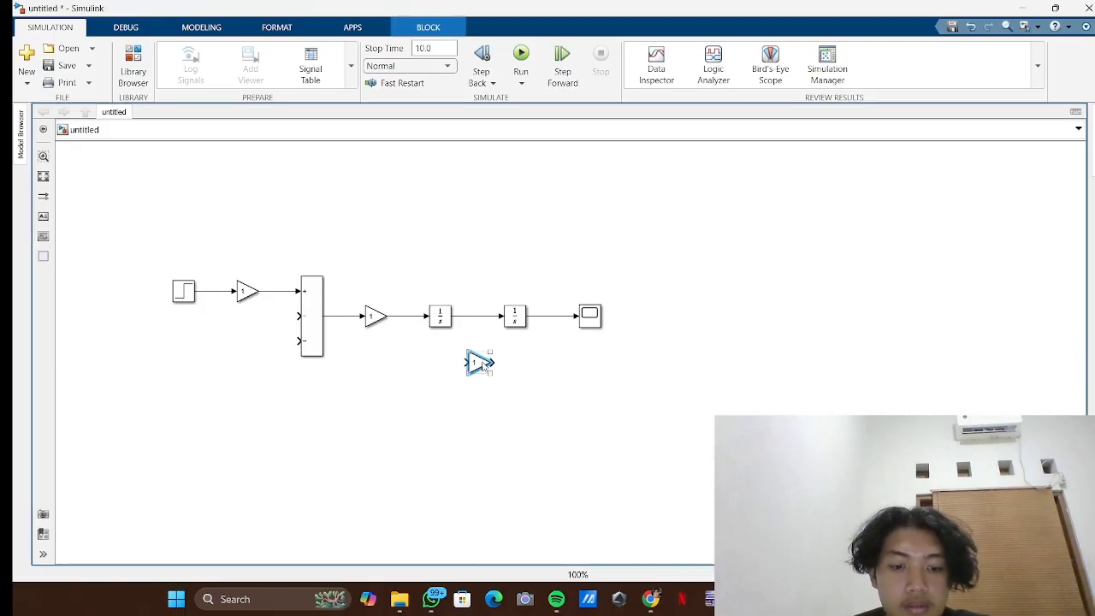
# - Flip the third Gain and connect it as feedback from the line between the two Integrators to the Sum block's lowest input
pyautogui.hotkey('ctrl', 'r')
pyautogui.hotkey('ctrl', 'r')
pyautogui.moveTo(483, 366); pyautogui.dragTo(315, 345)
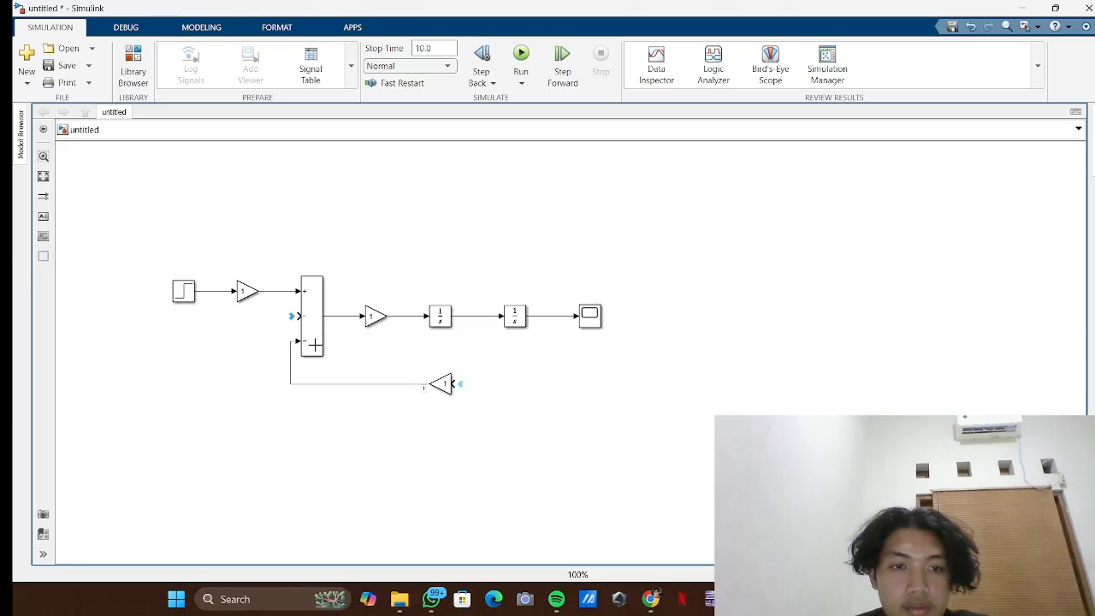
pyautogui.moveTo(454, 384); pyautogui.dragTo(474, 316)
# - Duplicate the feedback Gain below the original and connect it from the second Integrator's output to the Sum block's middle input
pyautogui.click(443, 383)
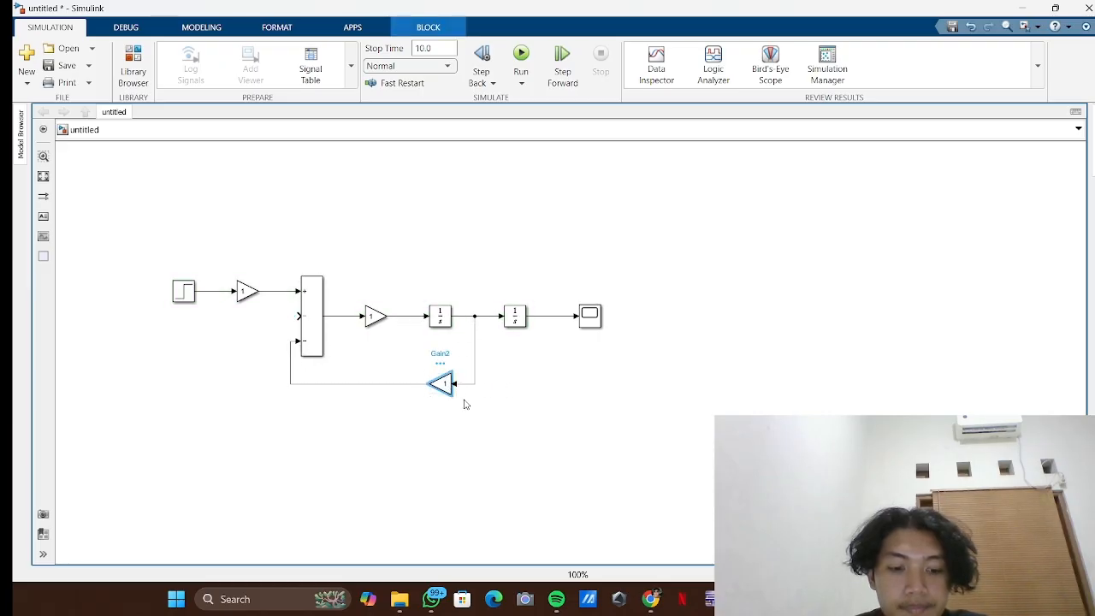
pyautogui.moveTo(447, 385); pyautogui.dragTo(293, 316)
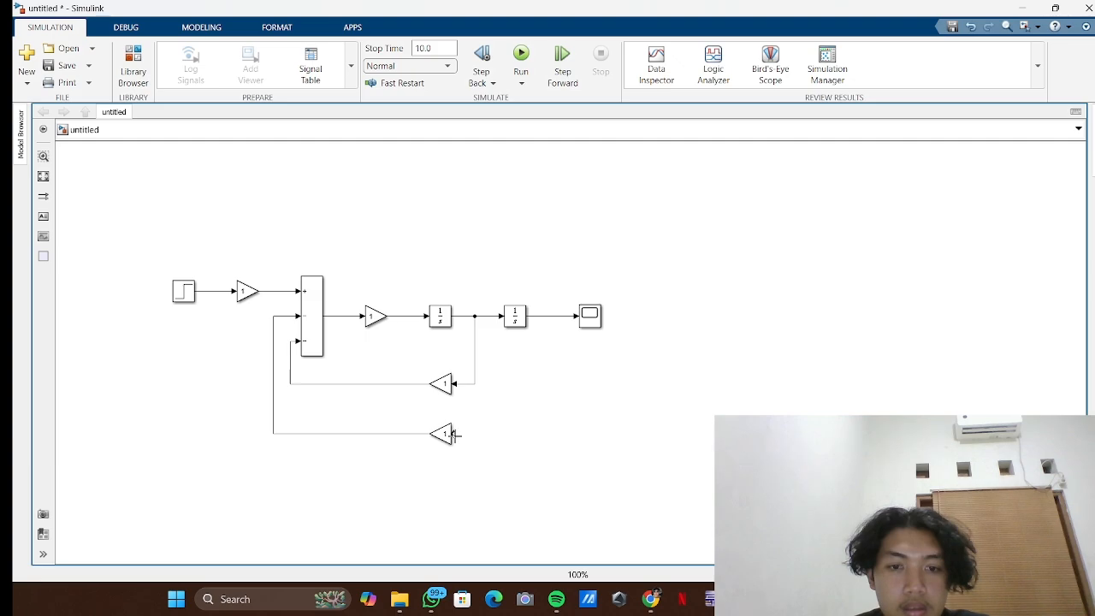
pyautogui.moveTo(456, 434); pyautogui.dragTo(554, 317)
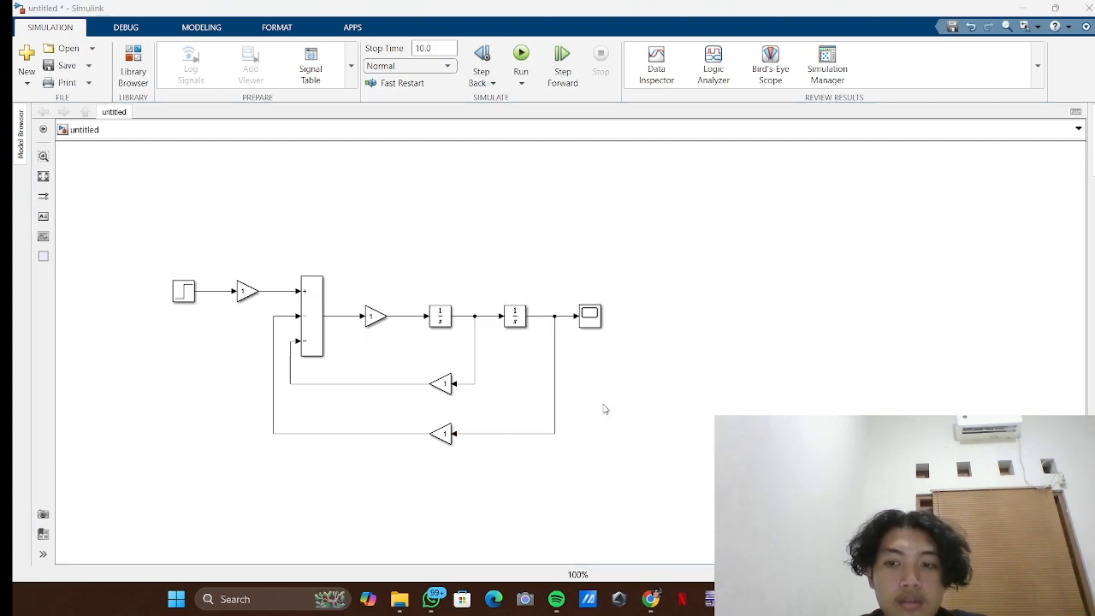
# - Set the Gain after the Step block to 40000 and the Gain after the Sum block to 1/25
pyautogui.doubleClick(243, 293)
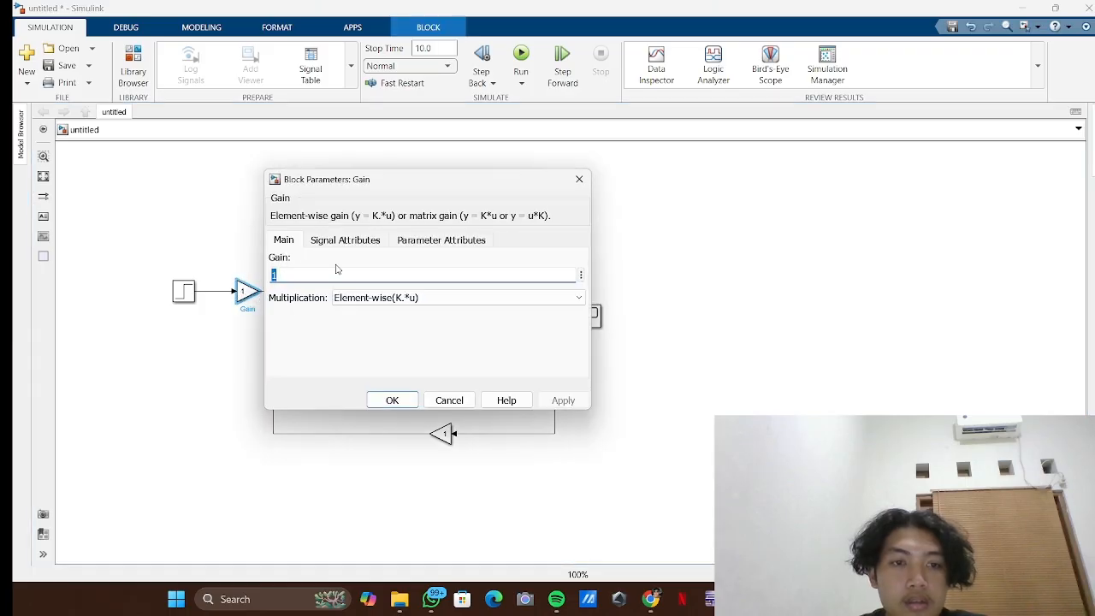
pyautogui.write('40000')
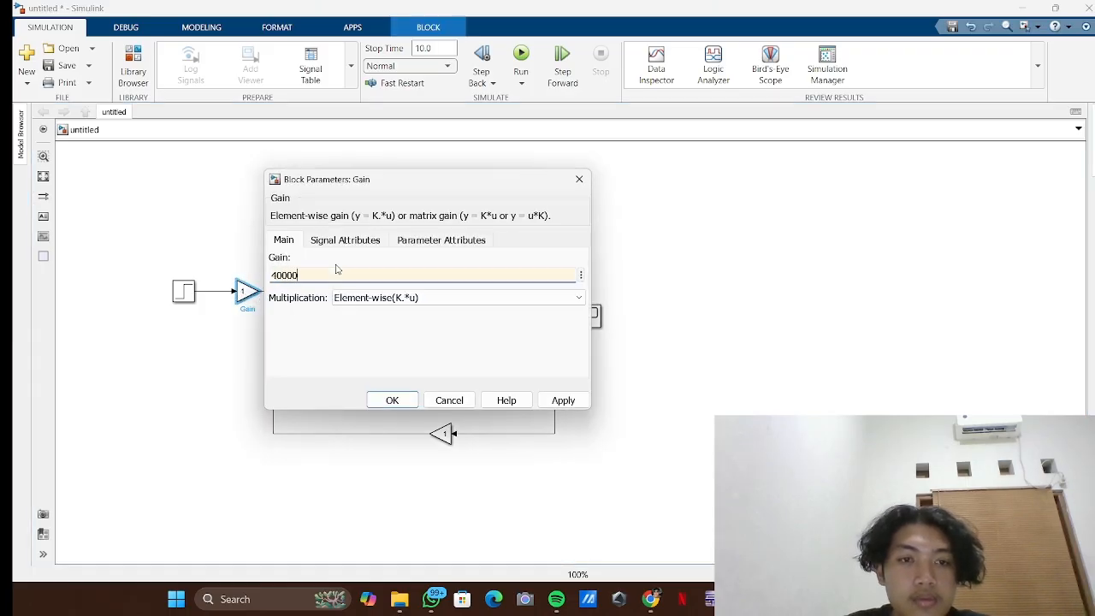
pyautogui.click(380, 402)
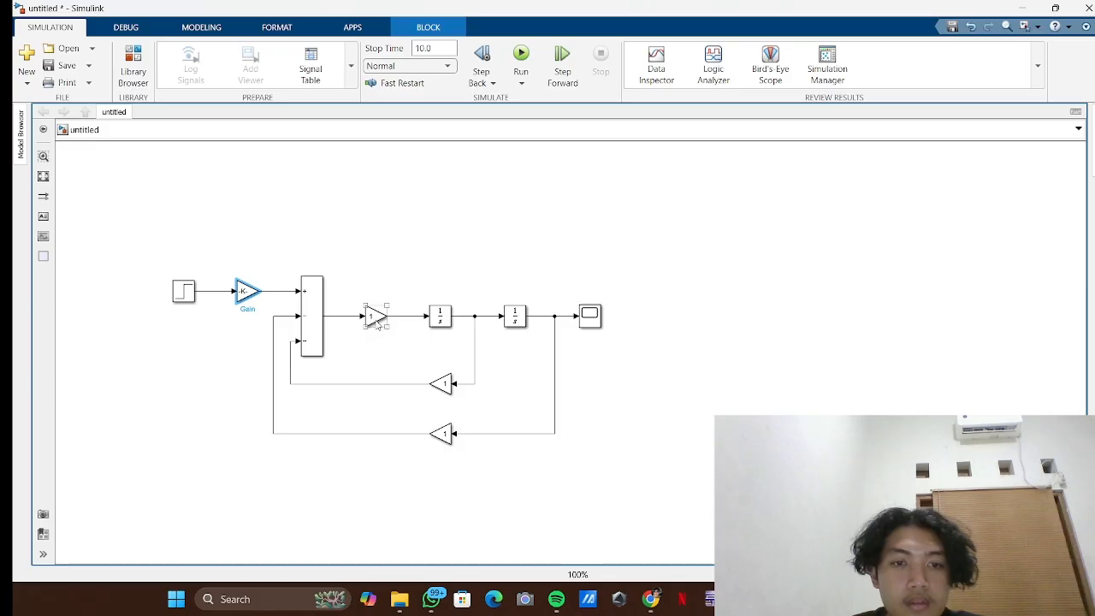
pyautogui.doubleClick(375, 319)
pyautogui.write('1/25')
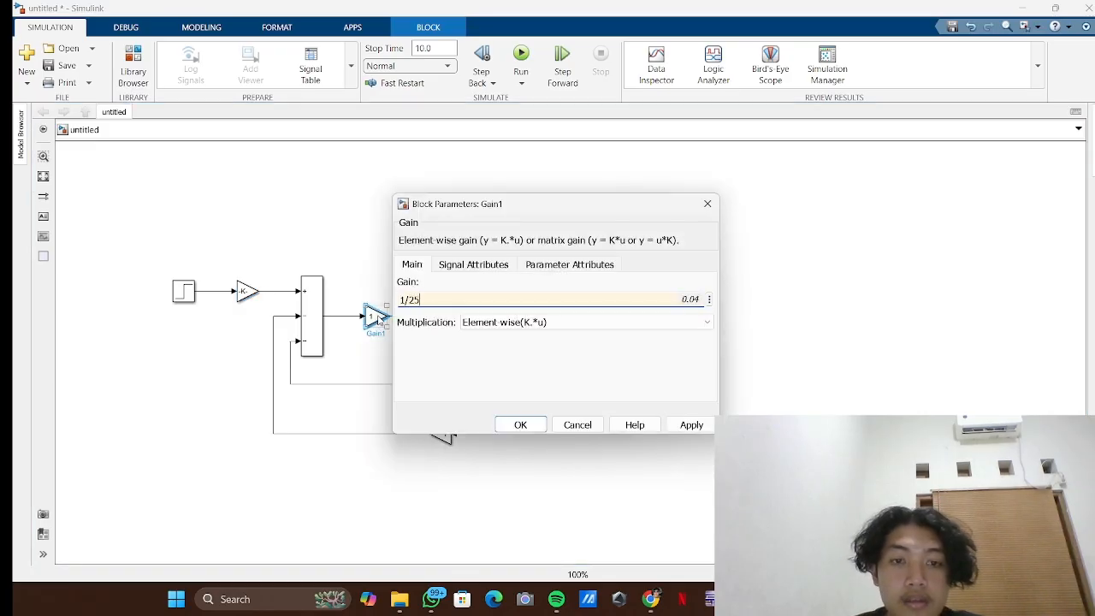
pyautogui.press('Return')
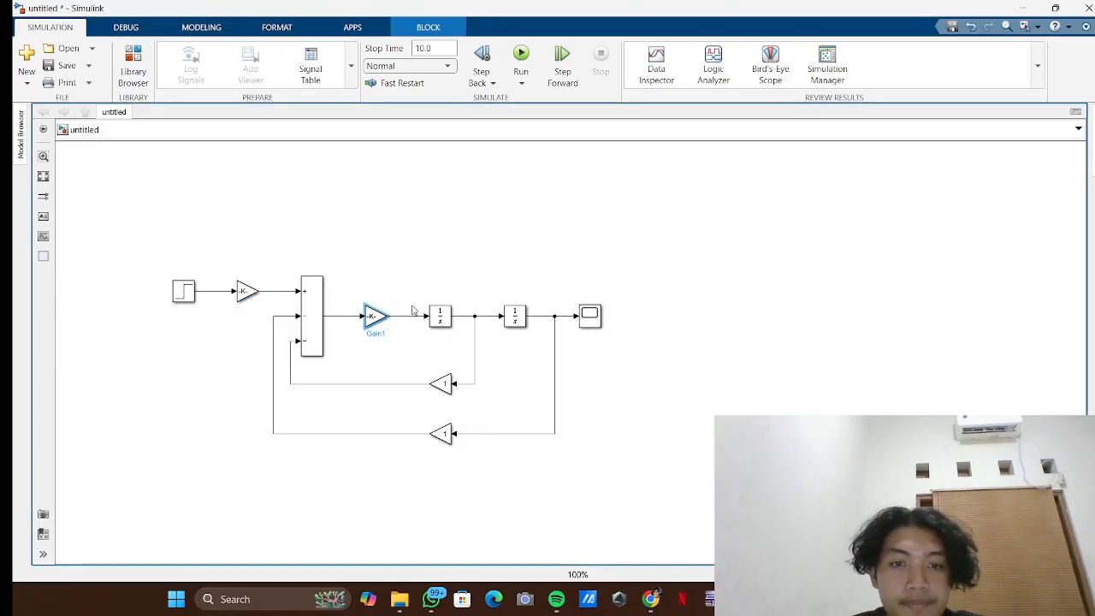
# - Set the upper feedback Gain to 150 and the lower feedback Gain to 40000
pyautogui.doubleClick(440, 385)
pyautogui.write('150')
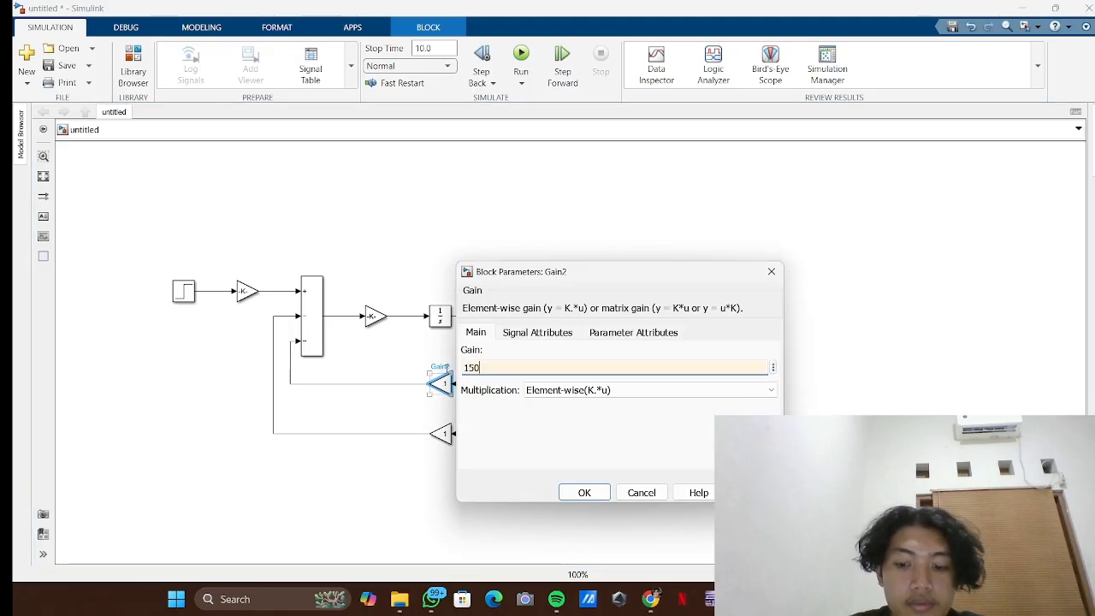
pyautogui.press('Return')
pyautogui.doubleClick(441, 433)
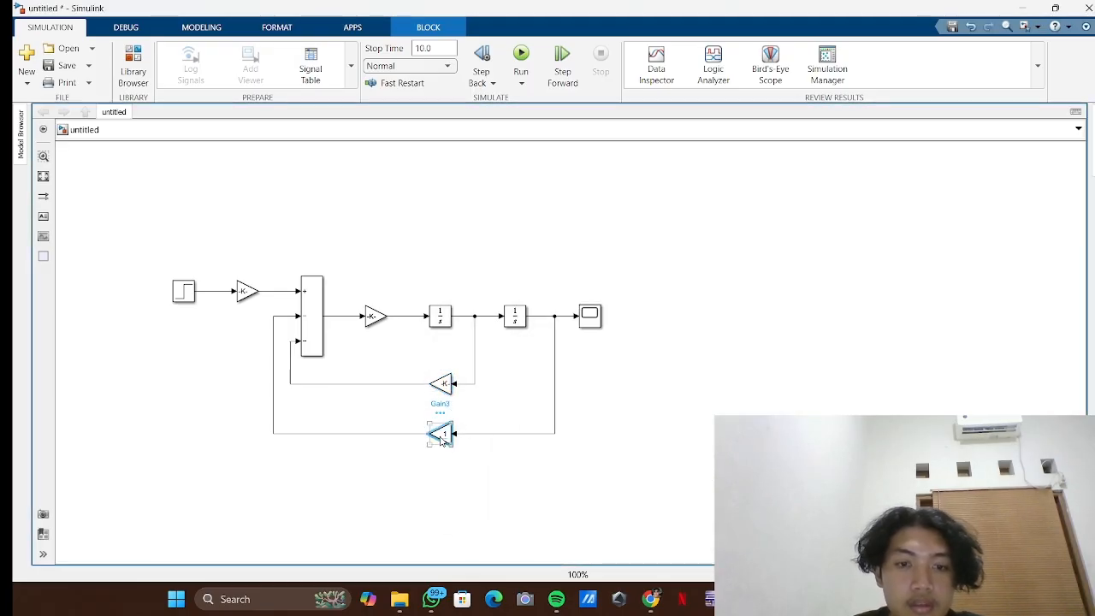
pyautogui.write('40')
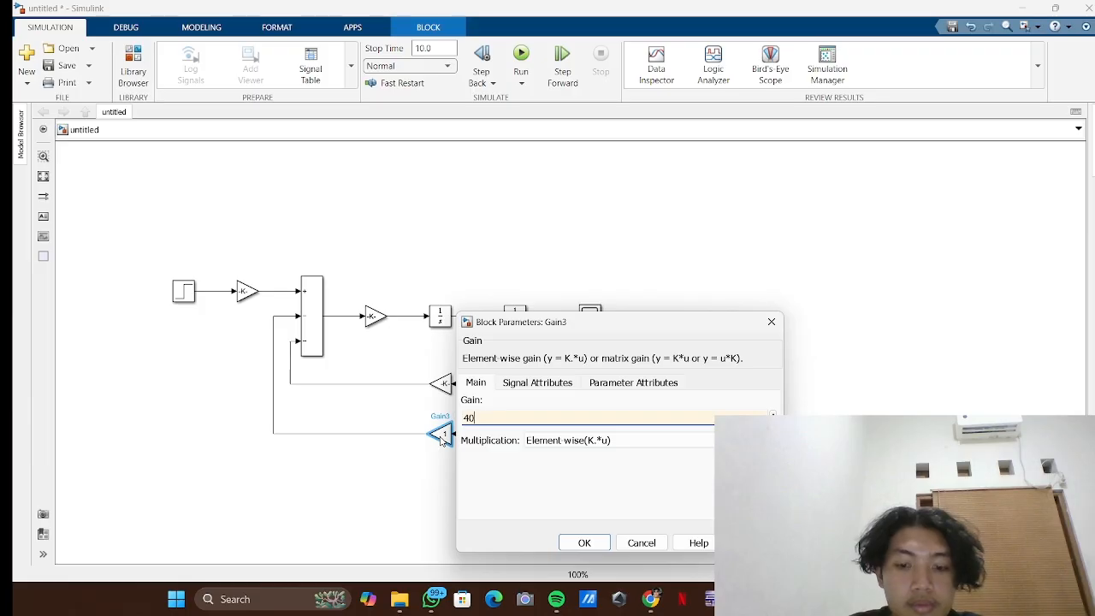
pyautogui.write('000')
pyautogui.click(584, 543)
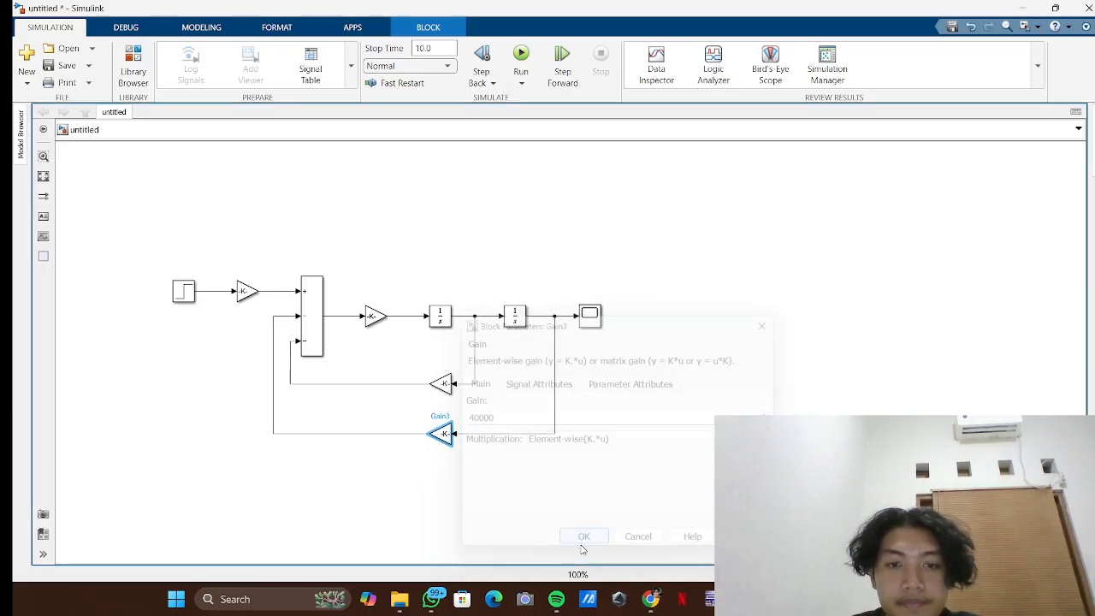
pyautogui.click(651, 337)
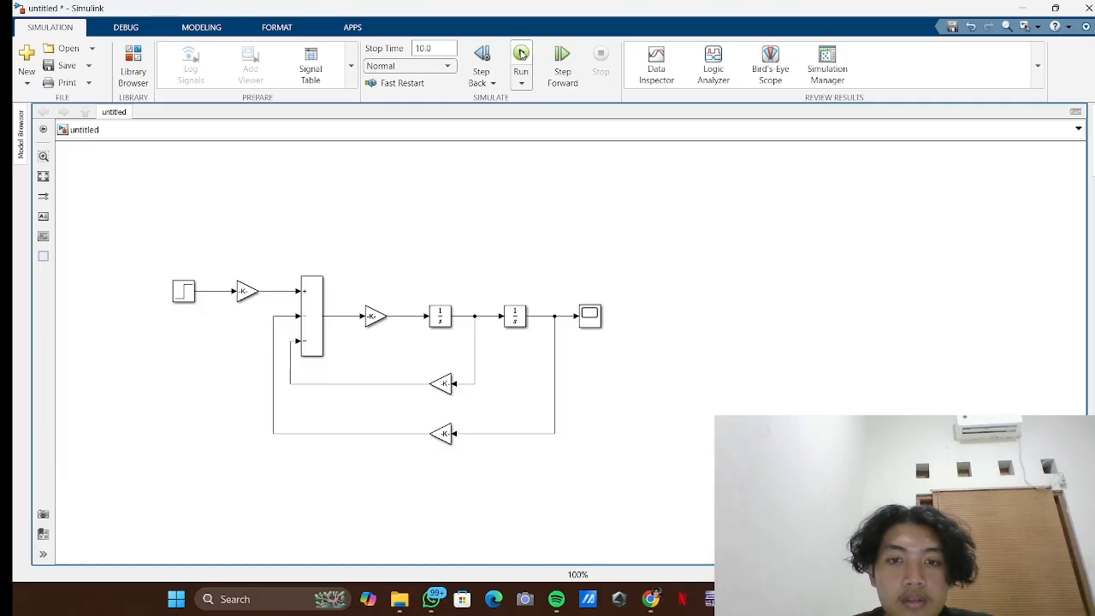
# - Run the simulation, examine the response in the Scope, and close the Scope window
pyautogui.click(522, 83)
pyautogui.click(535, 104)
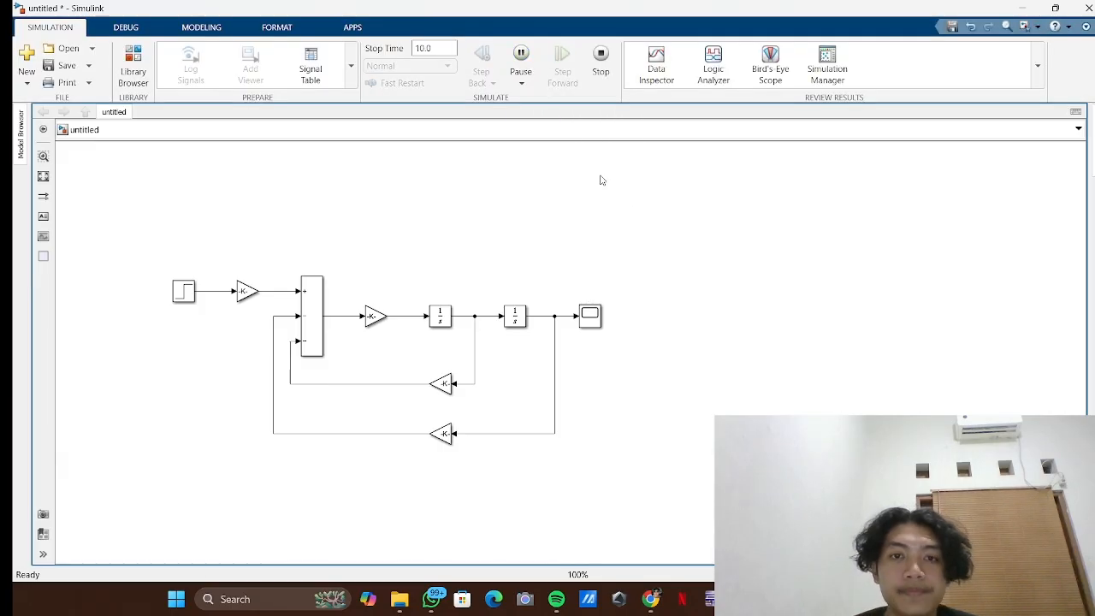
pyautogui.click(599, 314)
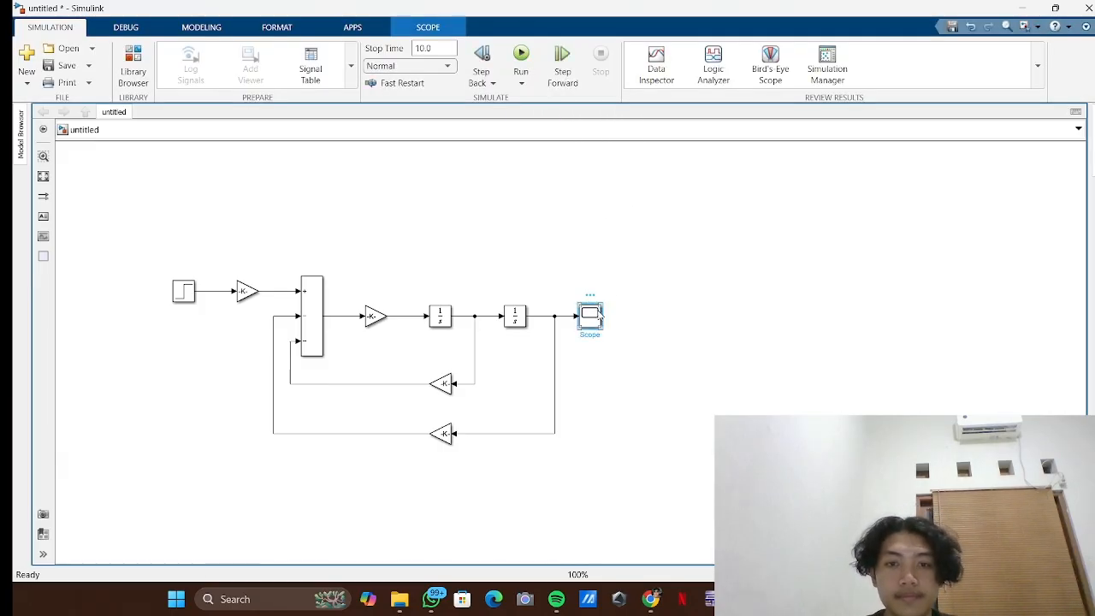
pyautogui.doubleClick(598, 315)
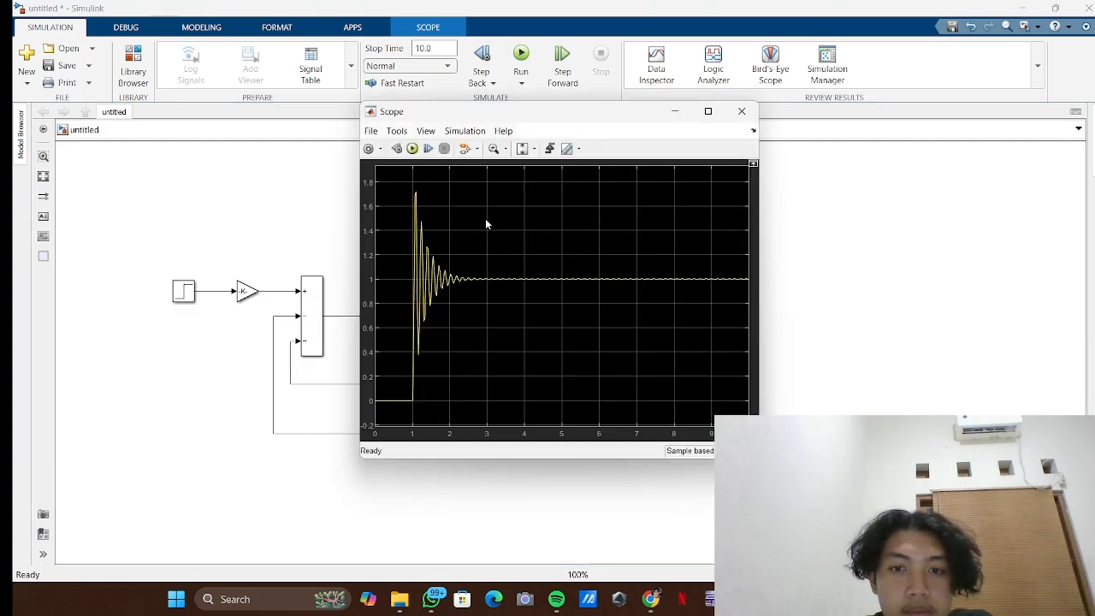
pyautogui.click(741, 111)
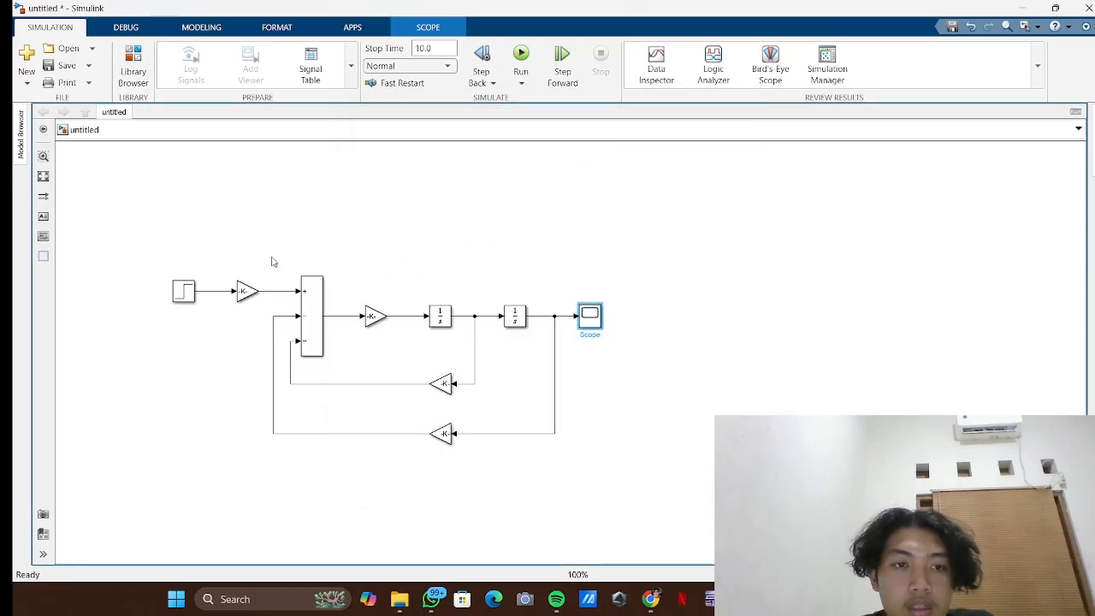
# - Add a Transfer Fcn block above the model and connect its input to the Step block's output line
pyautogui.click(287, 226)
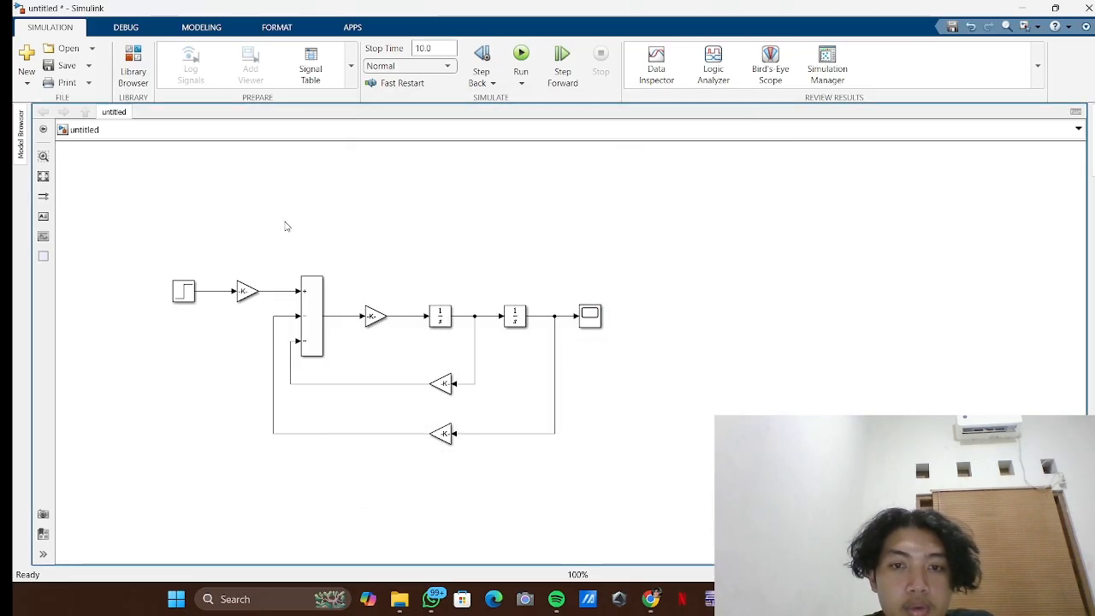
pyautogui.doubleClick(419, 190)
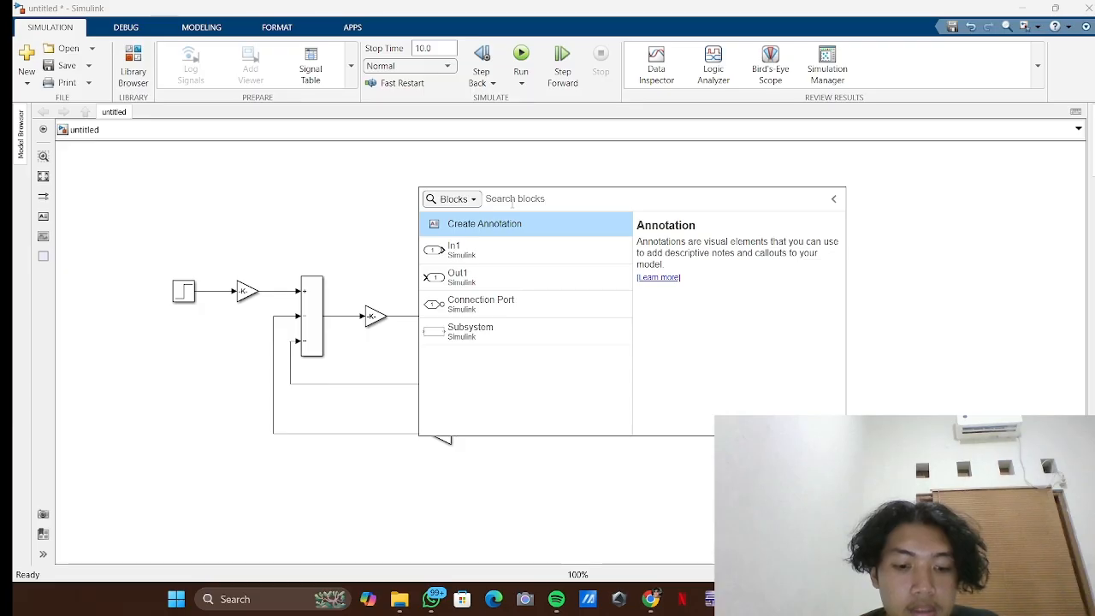
pyautogui.write('tra')
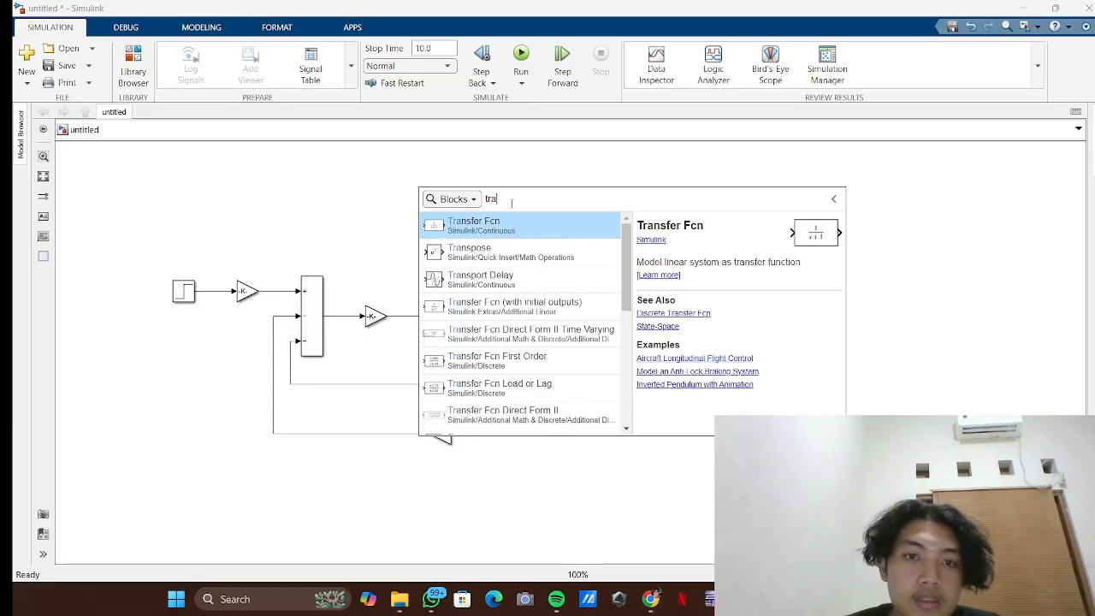
pyautogui.click(500, 228)
pyautogui.moveTo(426, 189)
pyautogui.mouseDown()
pyautogui.moveTo(419, 234)
pyautogui.moveTo(244, 232)
pyautogui.moveTo(213, 291)
pyautogui.mouseUp()
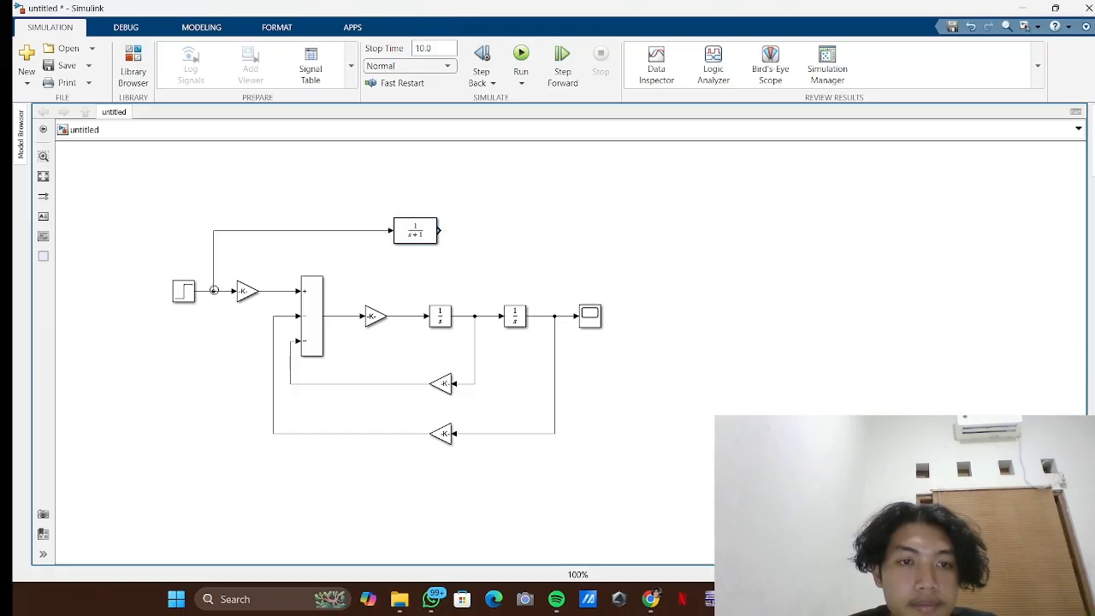
pyautogui.moveTo(422, 235); pyautogui.dragTo(437, 236)
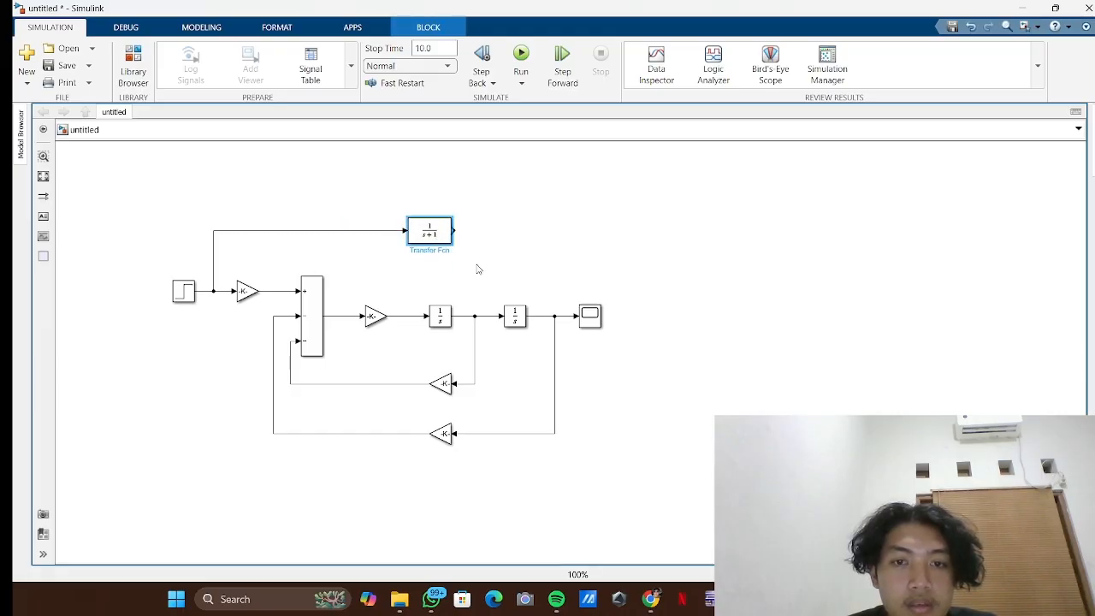
pyautogui.doubleClick(438, 238)
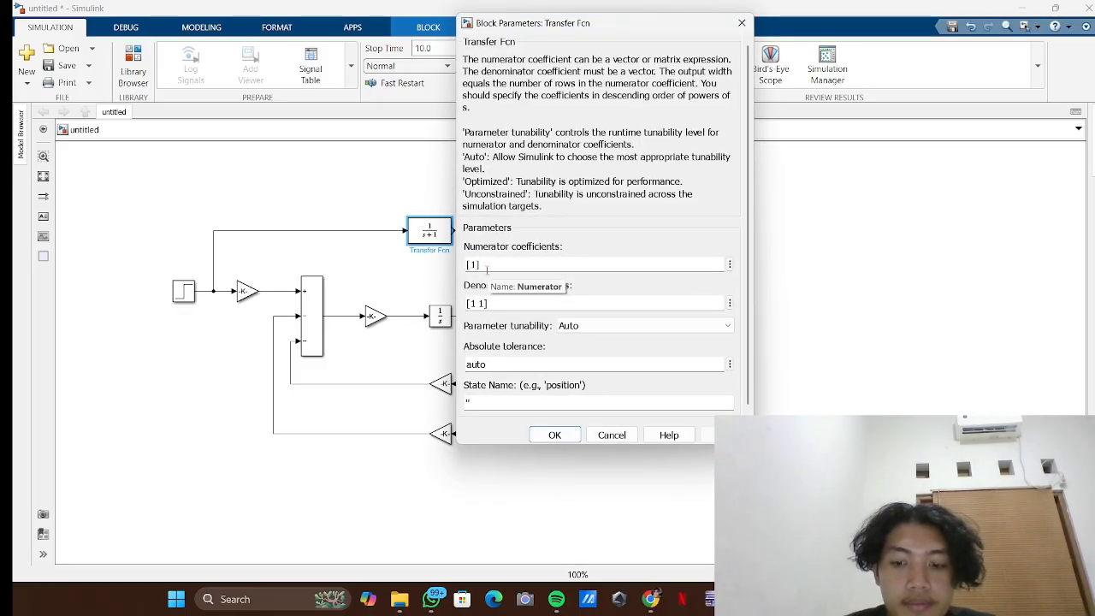
pyautogui.write('[')
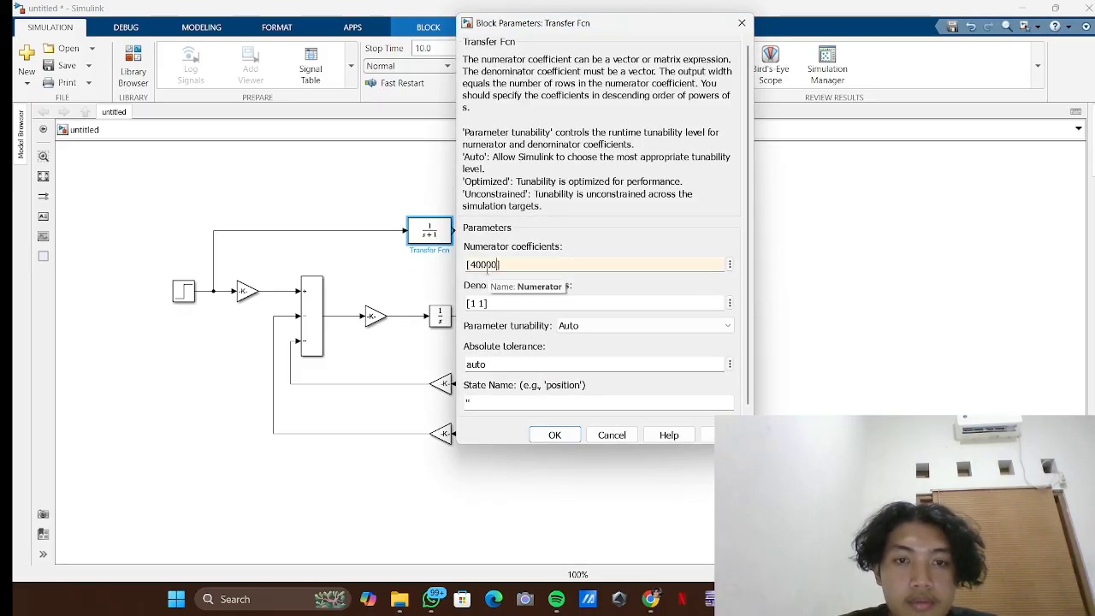
pyautogui.write('40000')
pyautogui.doubleClick(472, 304)
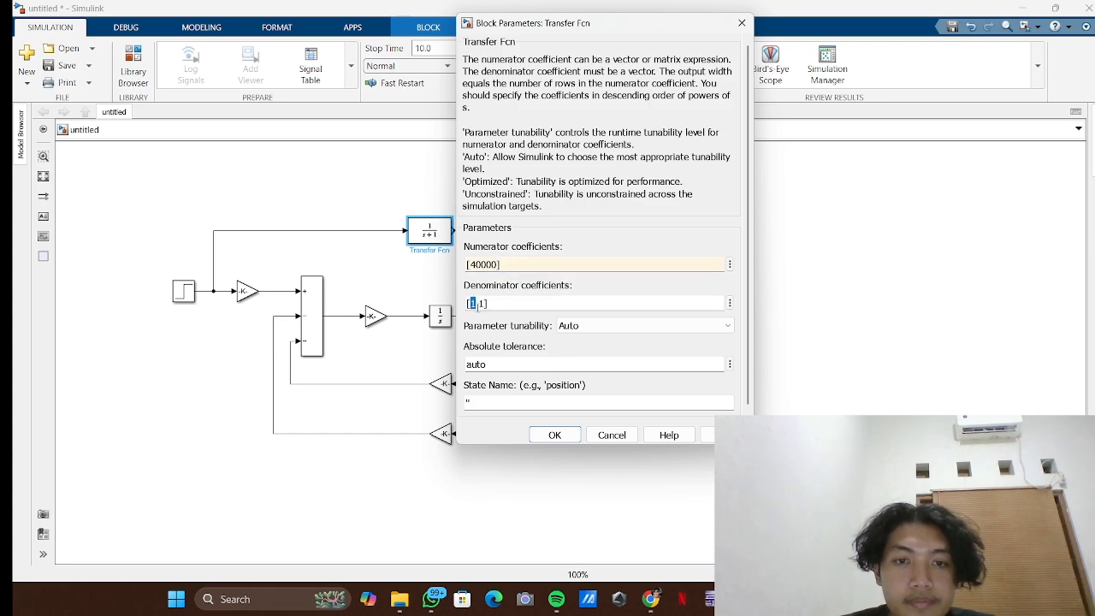
pyautogui.write('25')
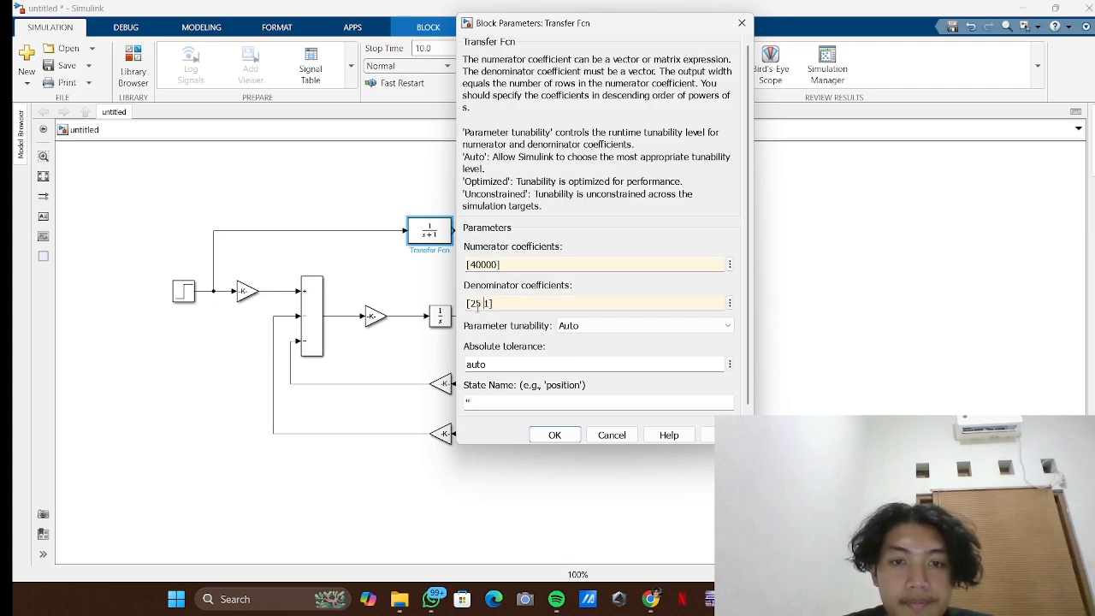
pyautogui.press('Delete')
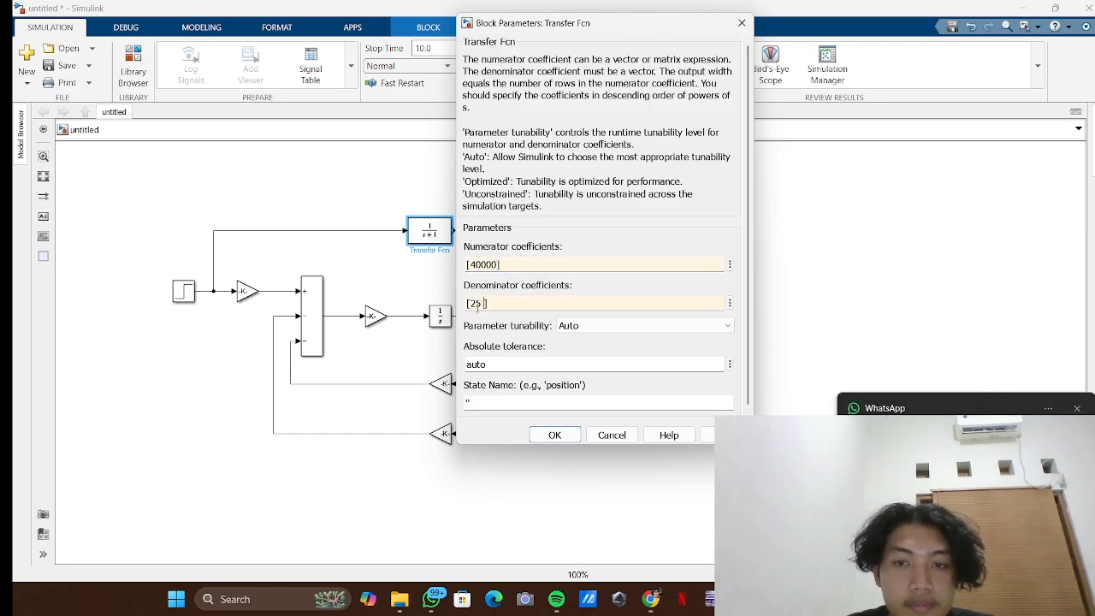
pyautogui.click(1076, 408)
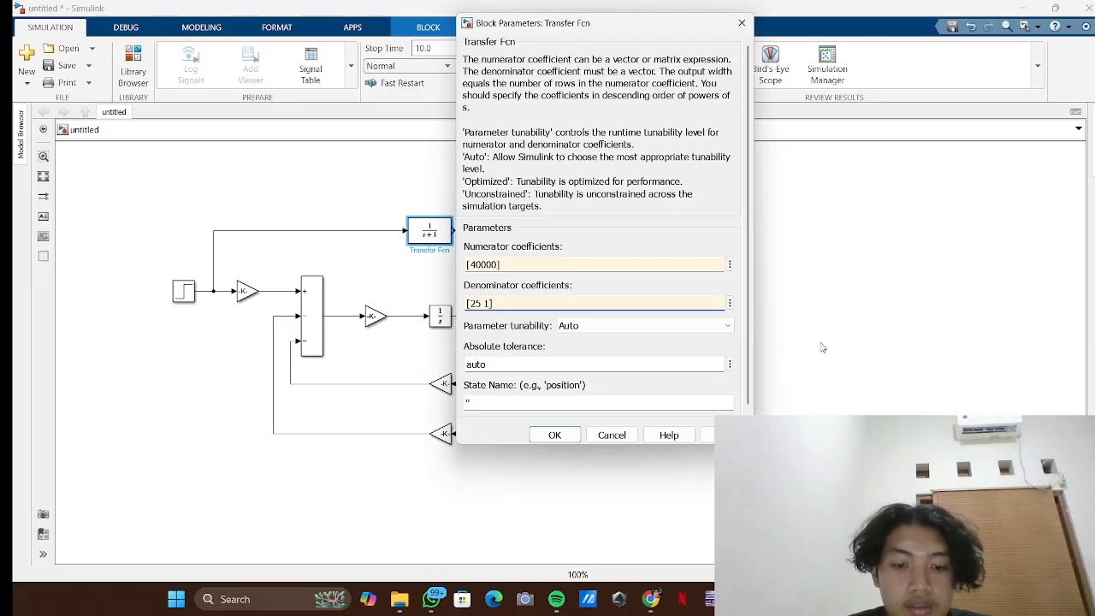
pyautogui.write('150 ')
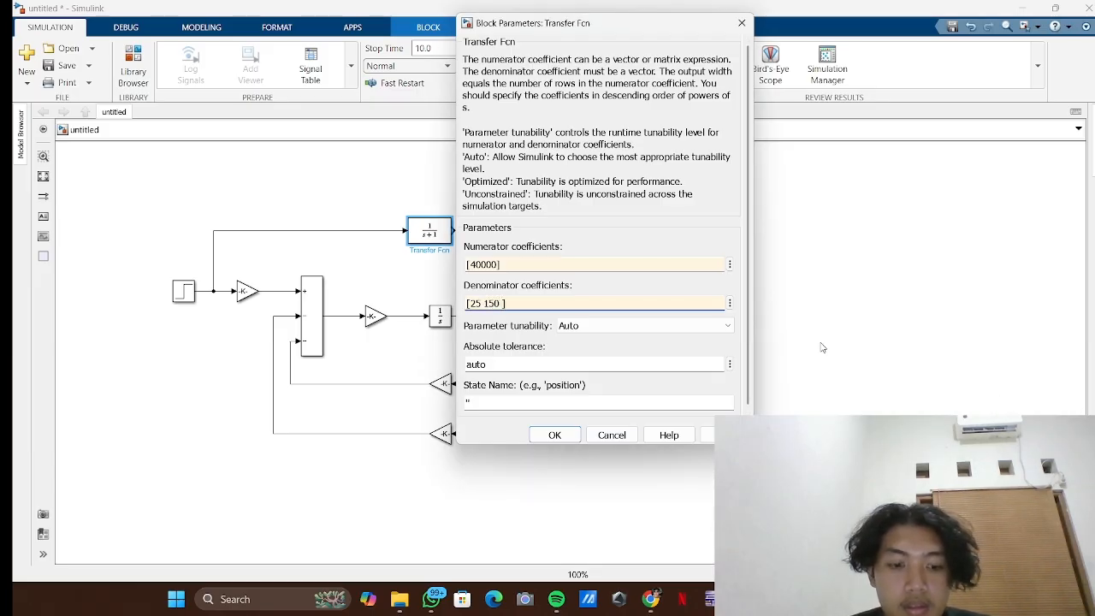
pyautogui.write('40000')
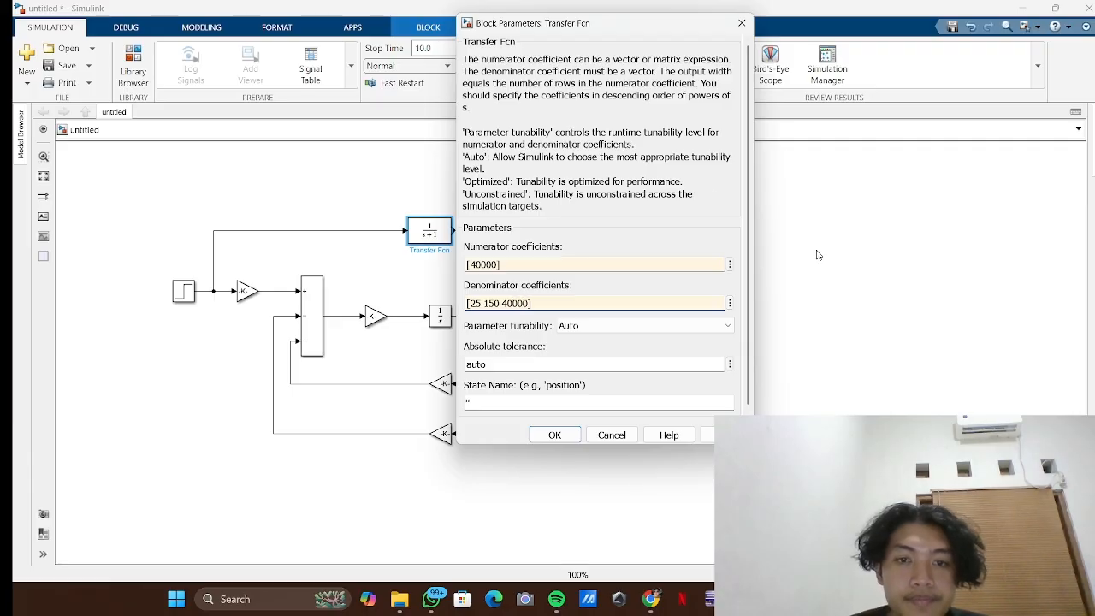
pyautogui.click(554, 434)
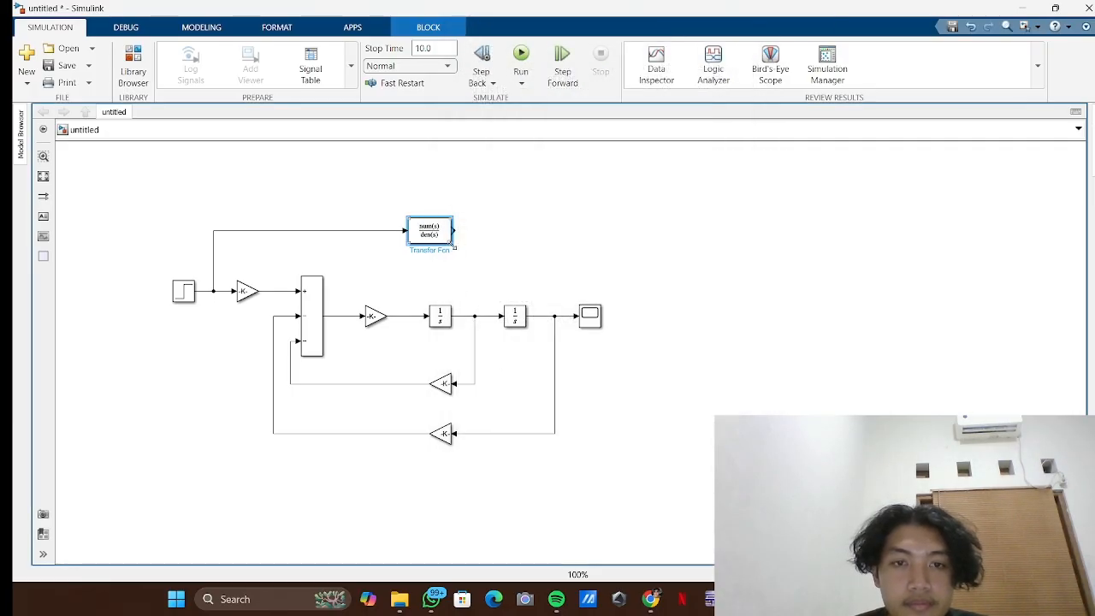
pyautogui.moveTo(455, 247); pyautogui.dragTo(510, 256)
pyautogui.click(553, 253)
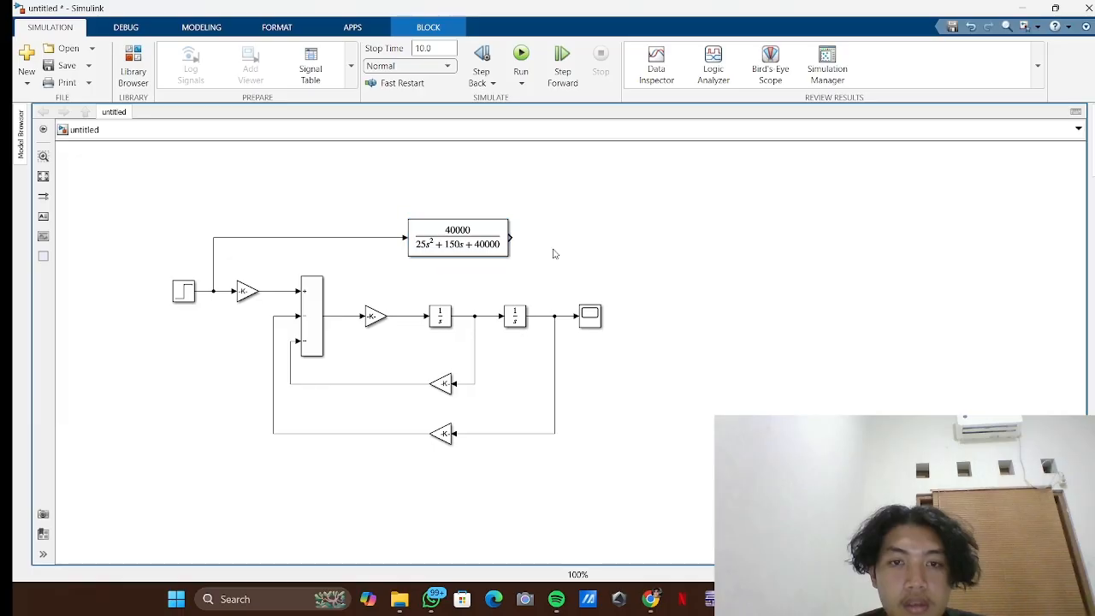
# - Add a Mux block after the Transfer Fcn block, level with its output
pyautogui.doubleClick(564, 239)
pyautogui.write('mi')
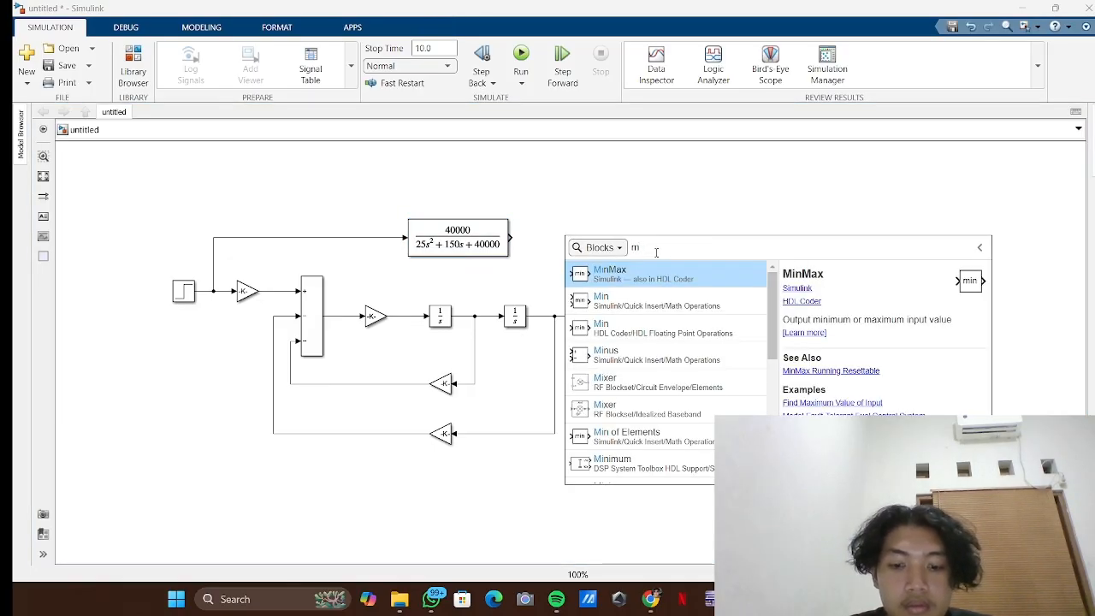
pyautogui.write('u')
pyautogui.click(614, 272)
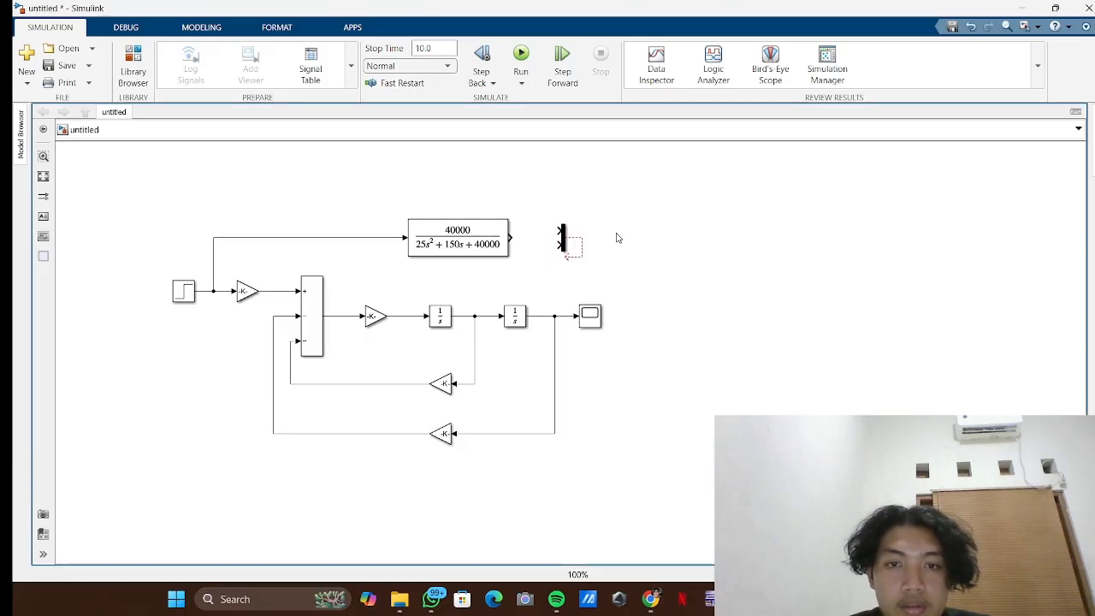
# - Align the Mux with the Transfer Fcn output, connecting that output to its first input and the second Integrator's output line to its second input
pyautogui.moveTo(565, 243); pyautogui.dragTo(565, 251)
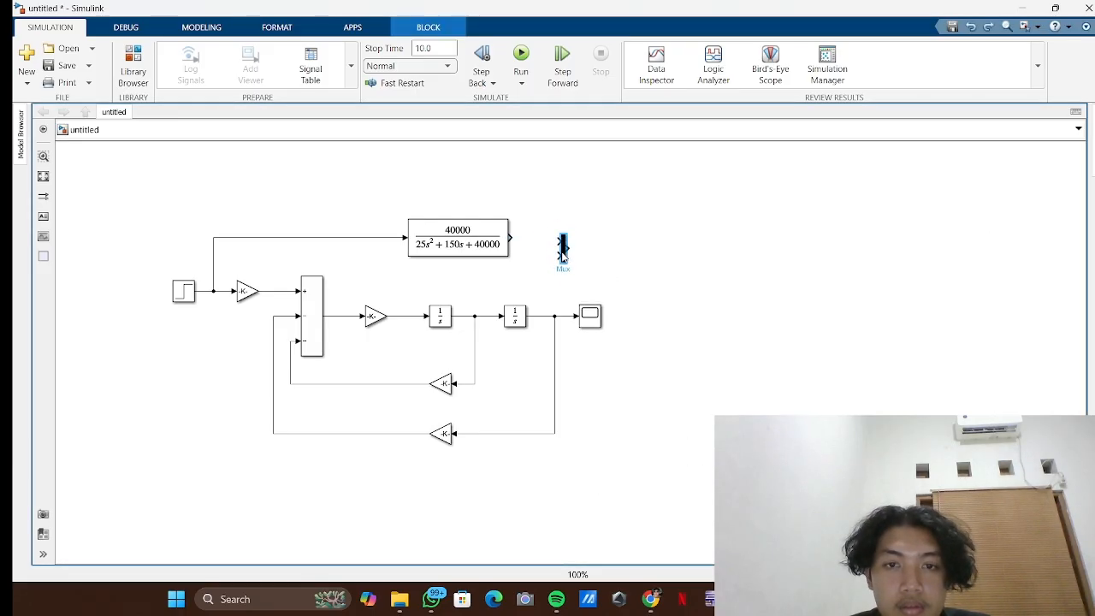
pyautogui.click(534, 240)
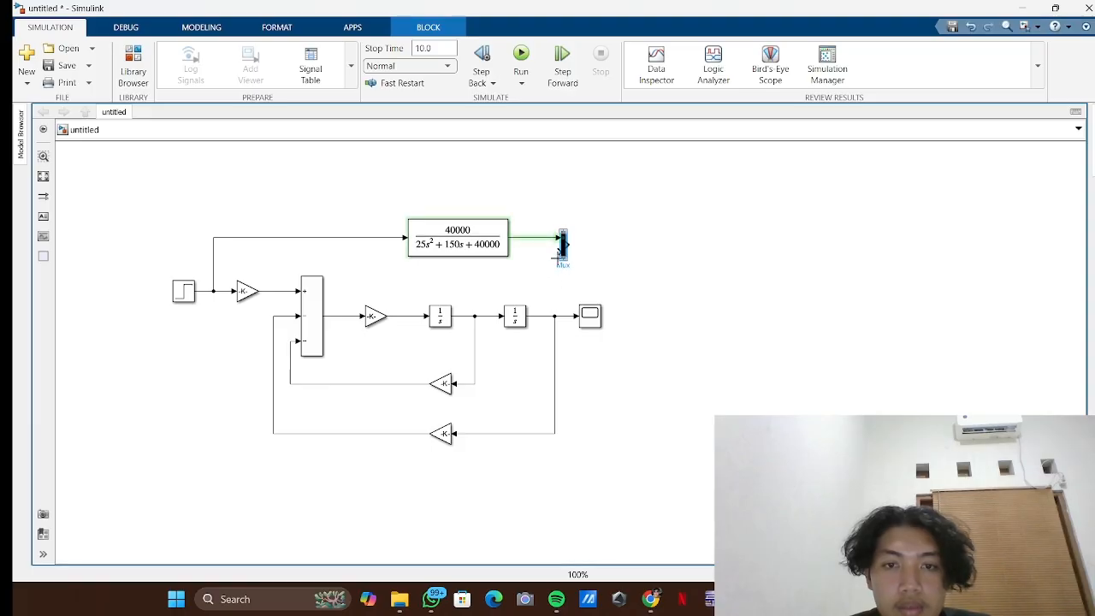
pyautogui.moveTo(554, 253); pyautogui.dragTo(549, 316)
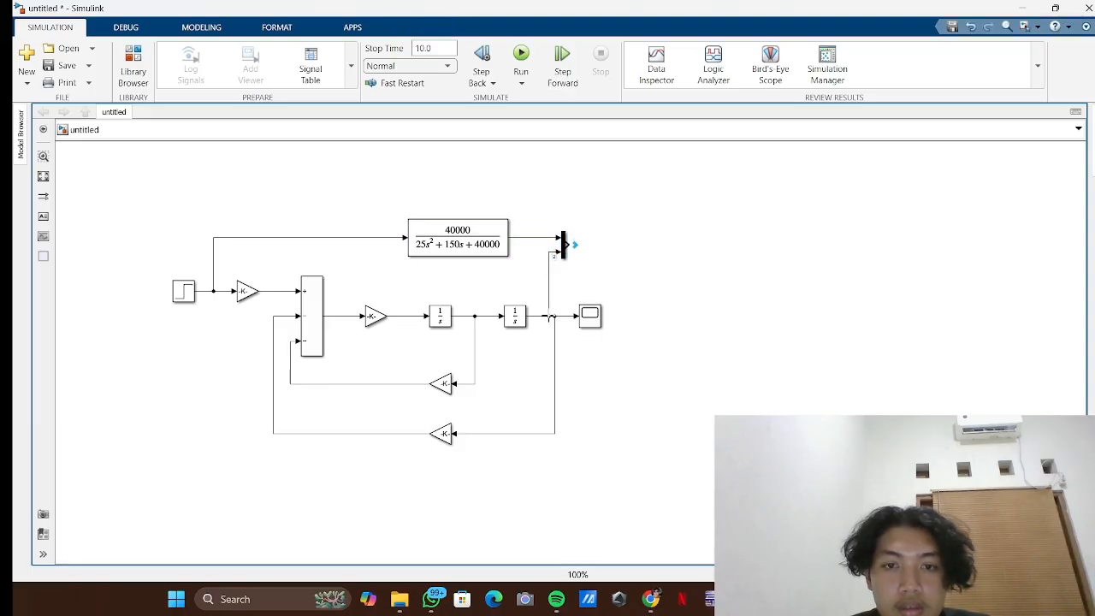
# - Duplicate the Scope block twice, connecting one copy to the Mux output and the other to the Transfer Fcn output line
pyautogui.click(596, 323)
pyautogui.hotkey('ctrl', 'c')
pyautogui.hotkey('ctrl', 'v')
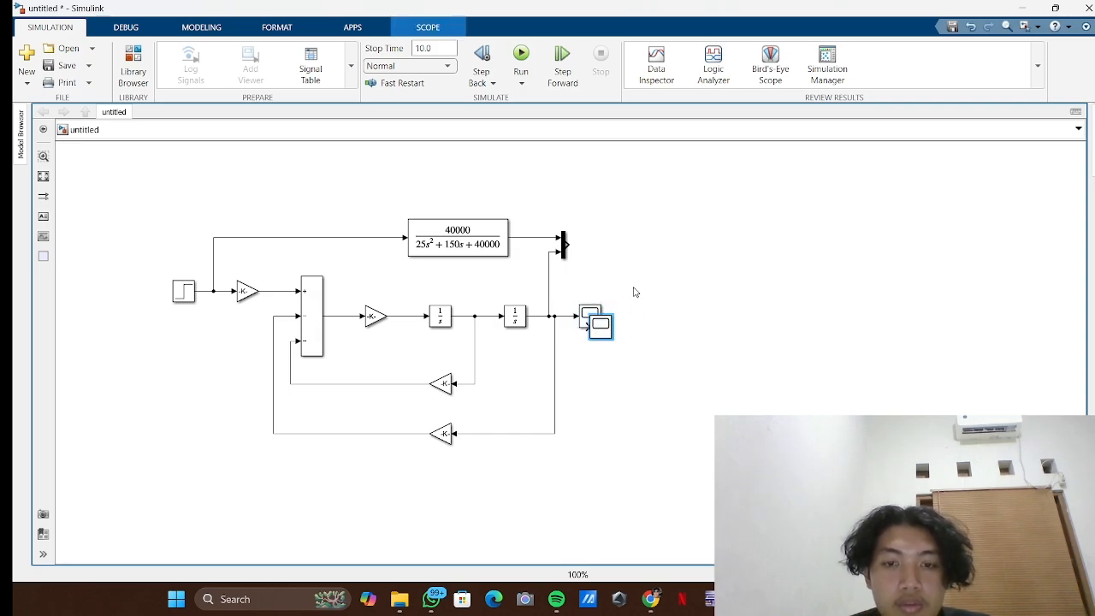
pyautogui.moveTo(603, 332); pyautogui.dragTo(631, 250)
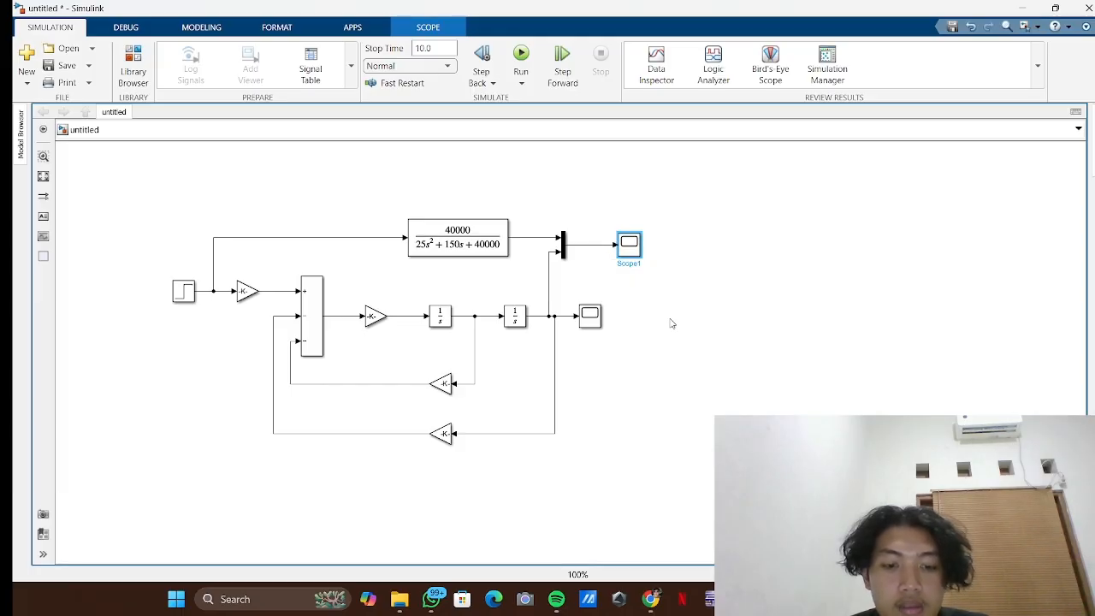
pyautogui.hotkey('ctrl', 'v')
pyautogui.moveTo(618, 353)
pyautogui.mouseDown()
pyautogui.moveTo(636, 183)
pyautogui.moveTo(542, 200)
pyautogui.moveTo(534, 237)
pyautogui.mouseUp()
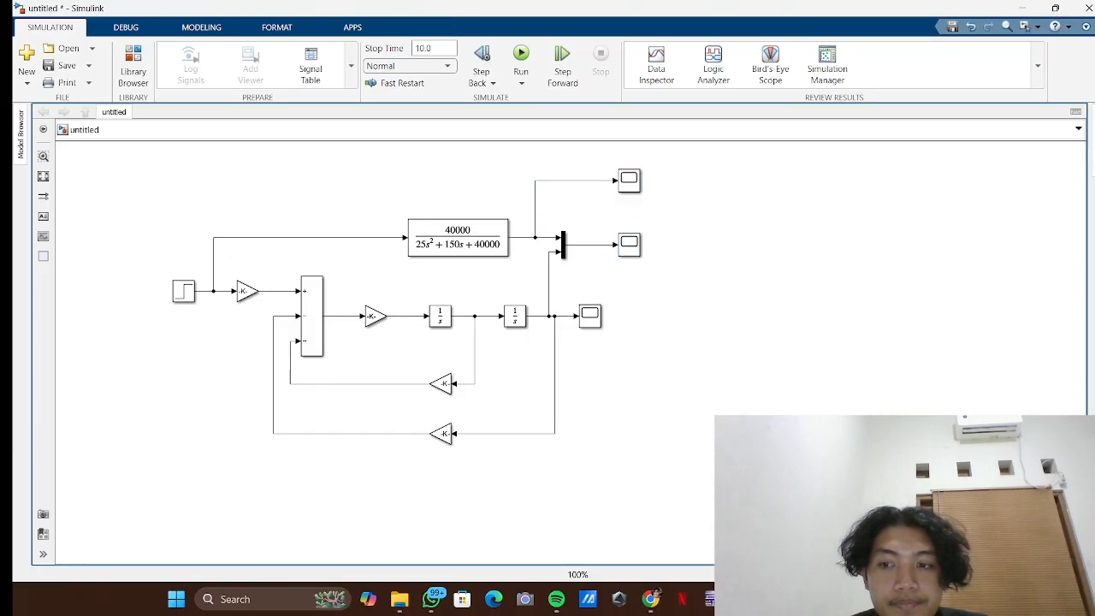
# - Run the simulation and compare the Transfer Fcn, block-diagram and Mux responses in their Scopes, closing each window after viewing
pyautogui.click(521, 79)
pyautogui.click(554, 120)
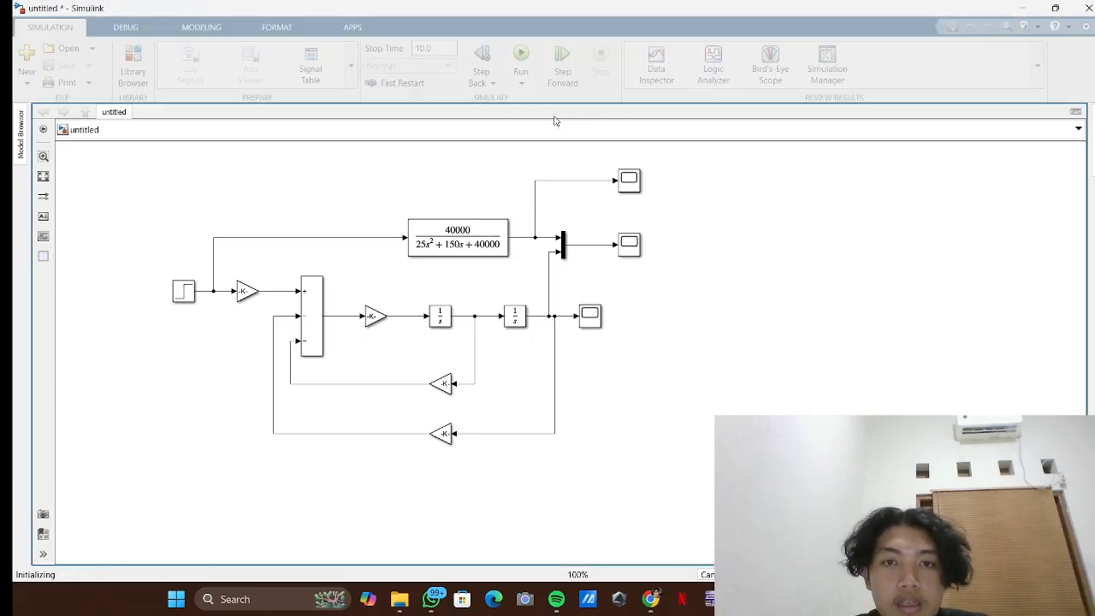
pyautogui.doubleClick(629, 182)
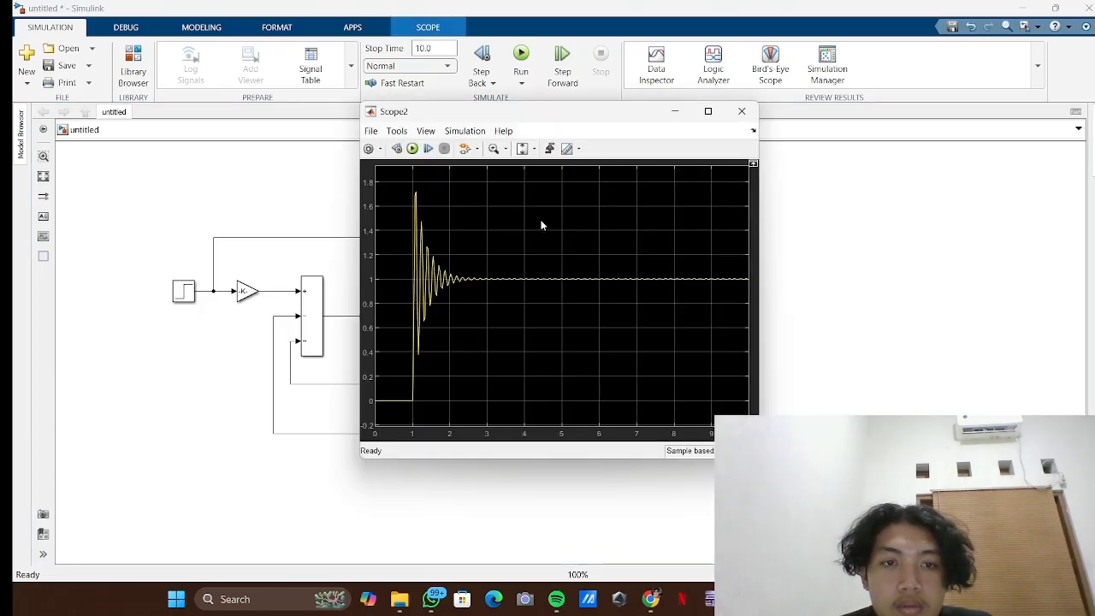
pyautogui.click(741, 112)
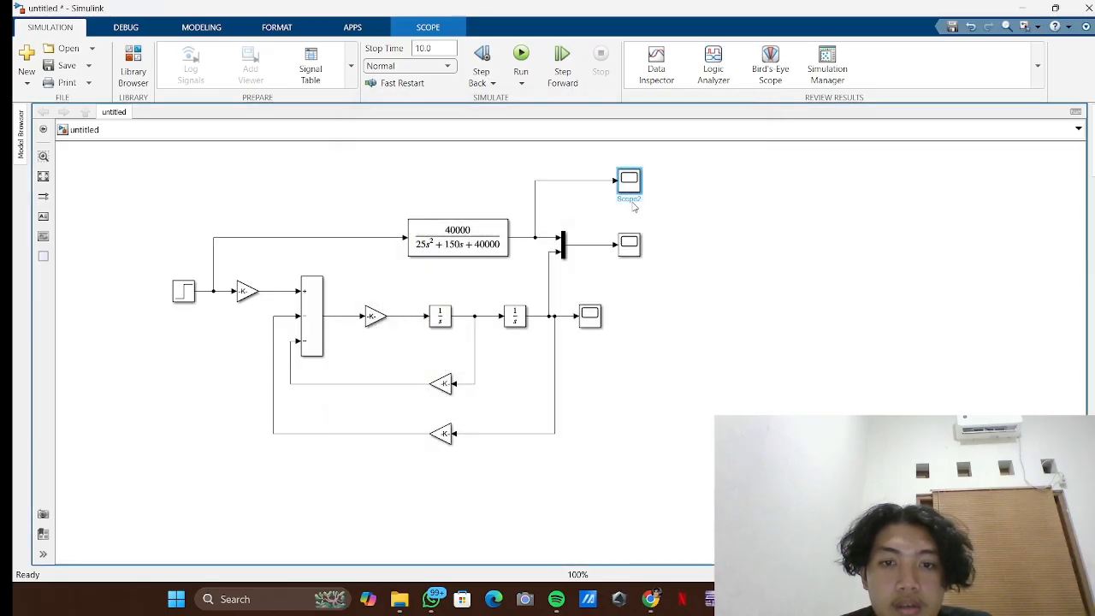
pyautogui.doubleClick(587, 322)
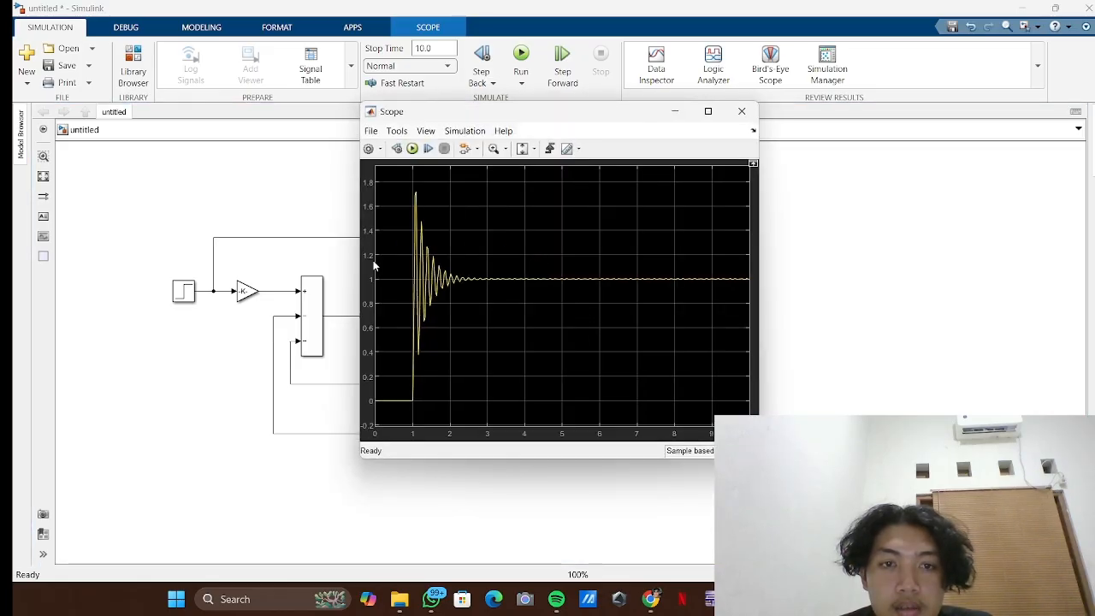
pyautogui.click(741, 111)
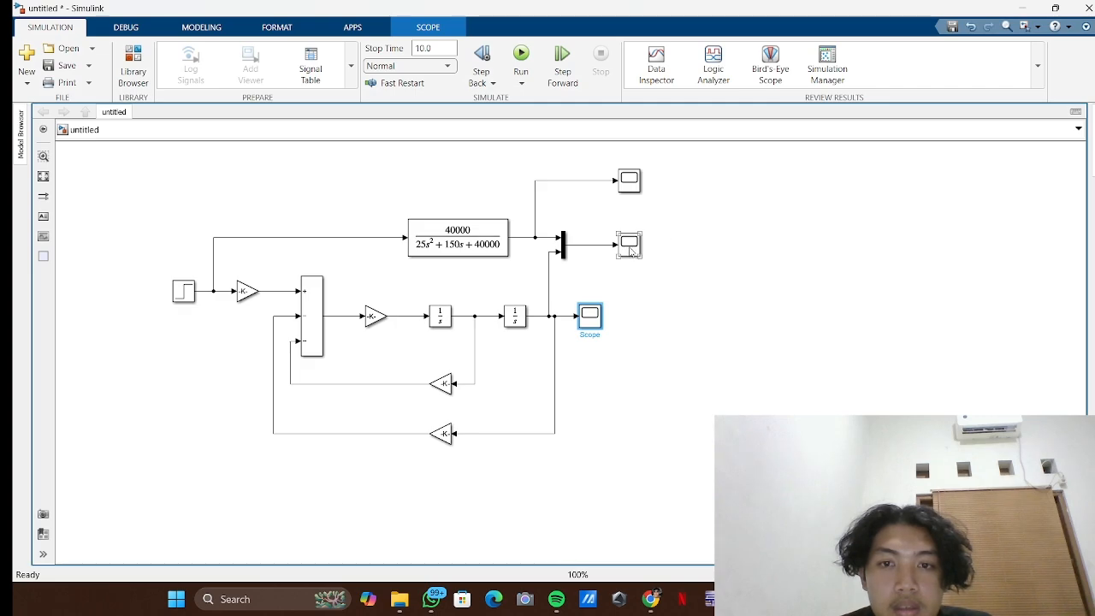
pyautogui.doubleClick(630, 247)
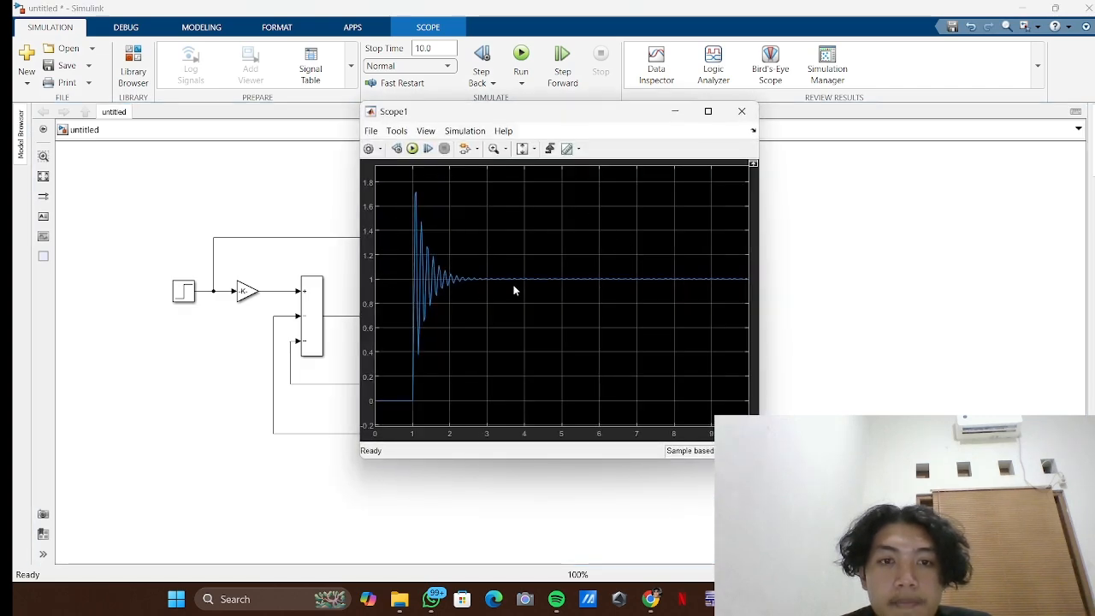
pyautogui.click(741, 112)
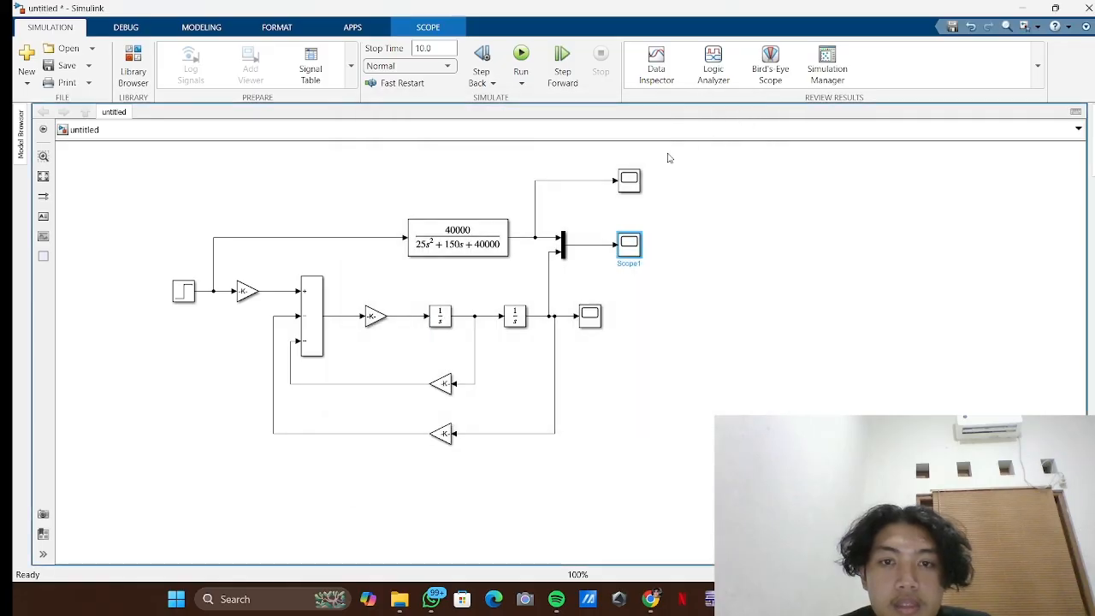
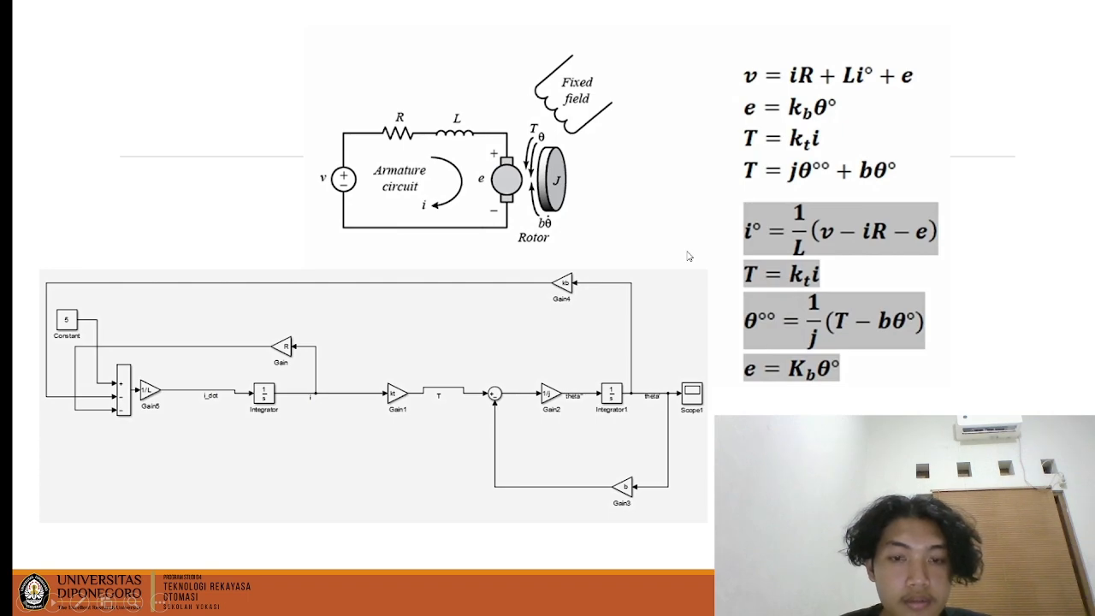
# - Switch to the MATLAB window and create a new blank Simulink model
pyautogui.hotkey('alt', 'Tab')
pyautogui.hotkey('alt', 'Tab')
pyautogui.hotkey('alt', 'Tab')
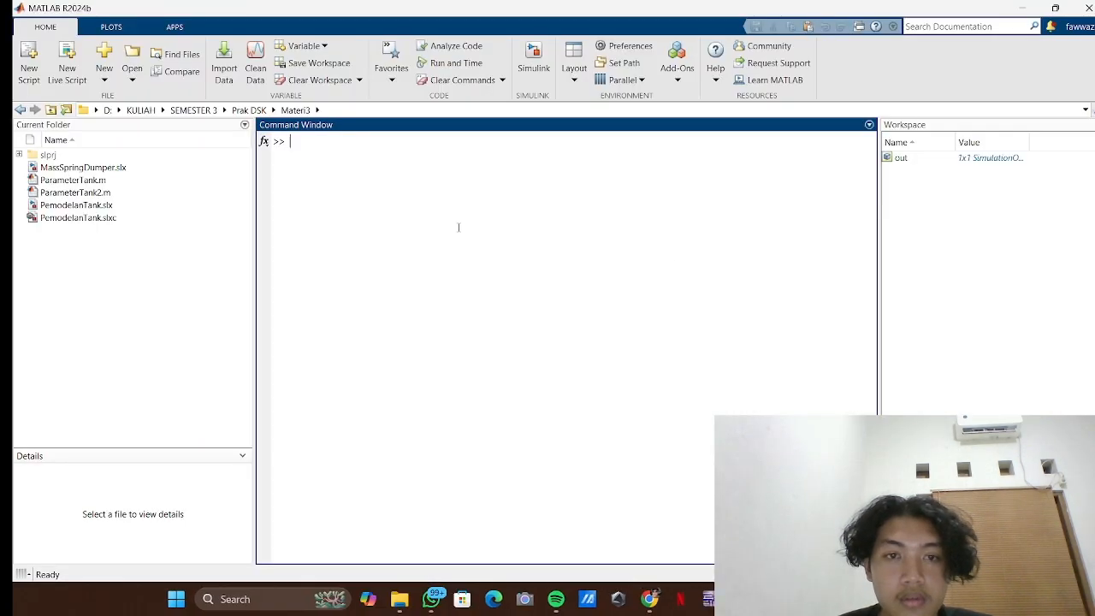
pyautogui.click(533, 60)
pyautogui.click(379, 229)
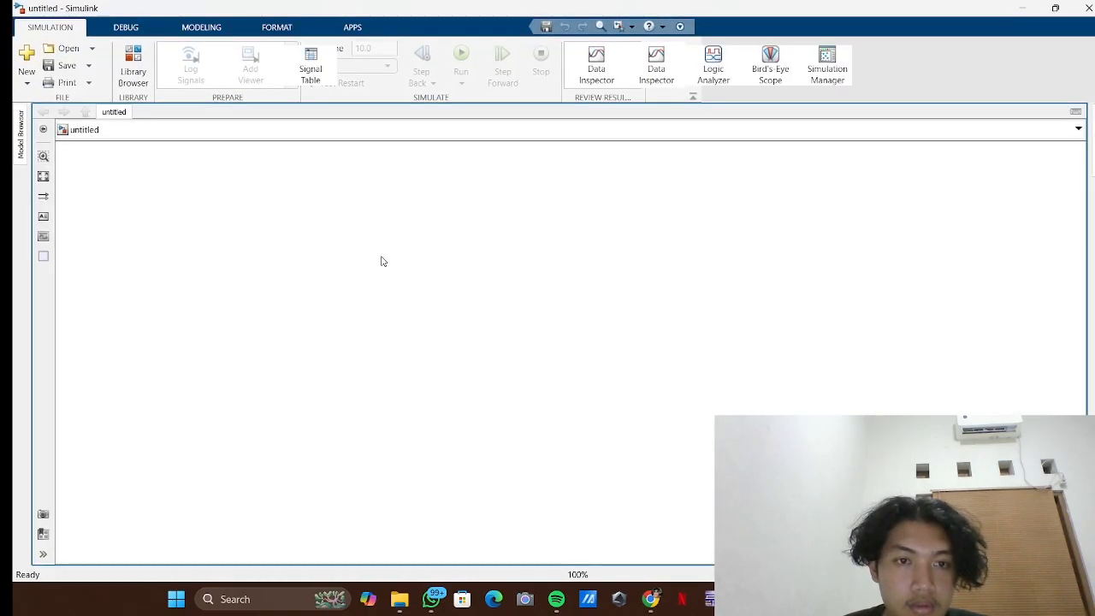
# - Add a Constant block to the empty model and place it toward the upper left of the canvas
pyautogui.doubleClick(341, 252)
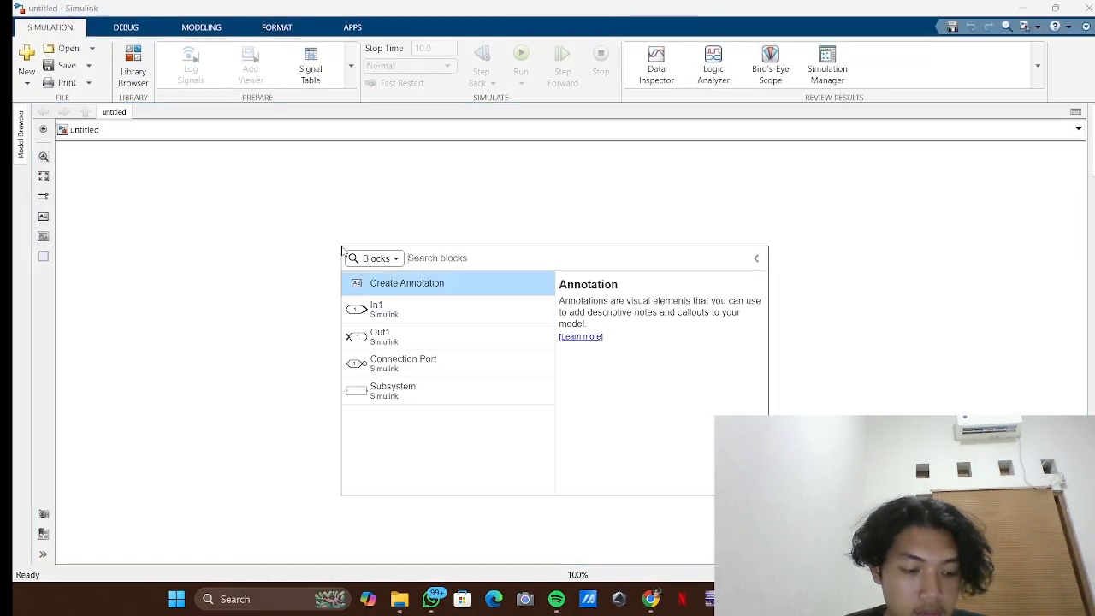
pyautogui.write('const')
pyautogui.click(419, 288)
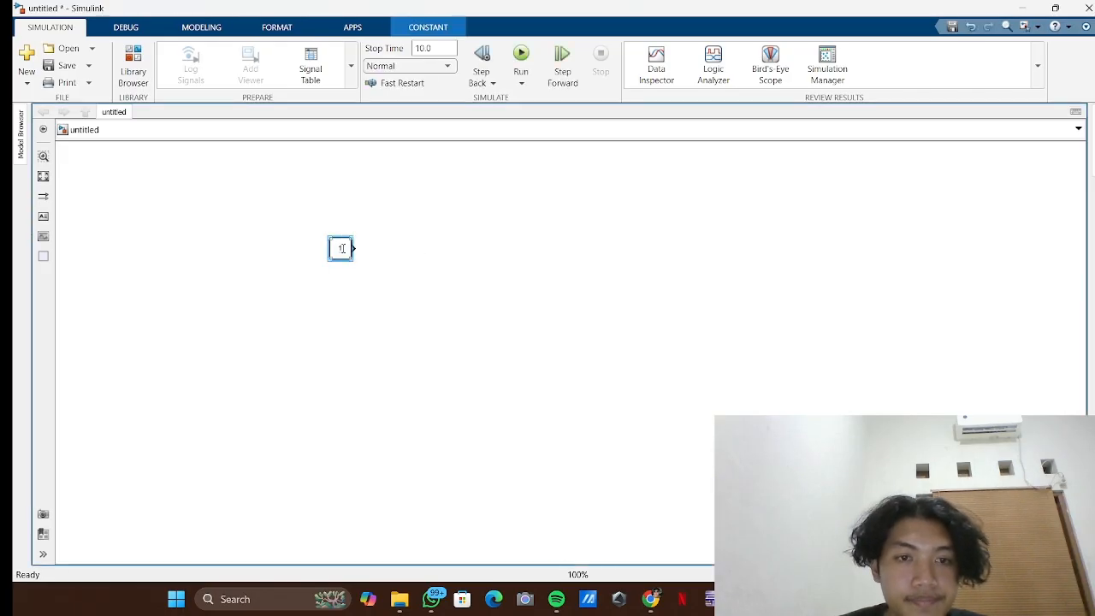
pyautogui.moveTo(342, 247); pyautogui.dragTo(264, 233)
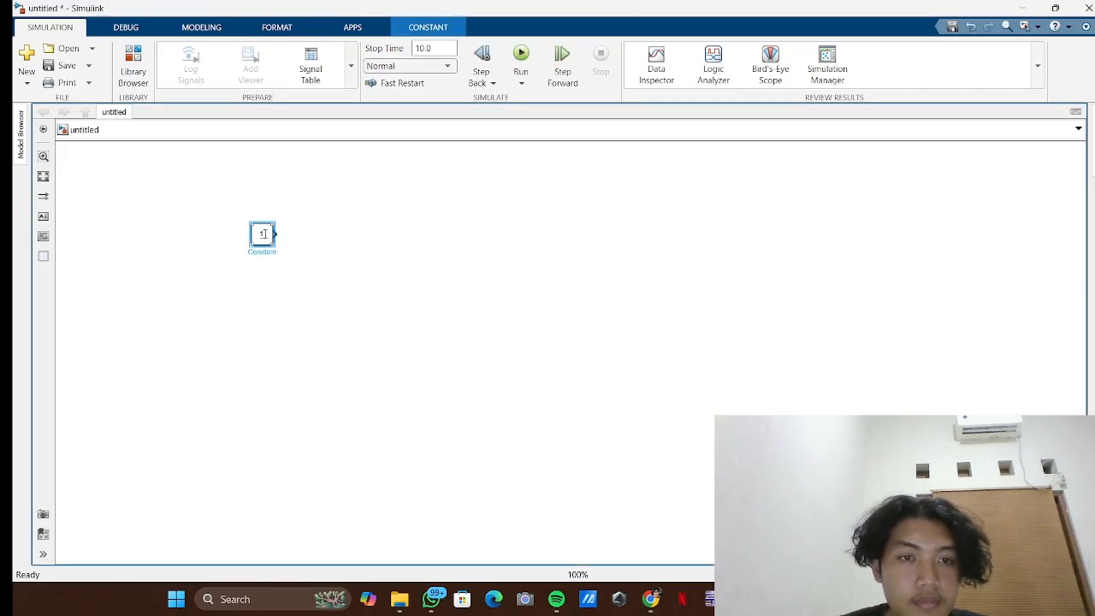
# - Add a rectangular Minus (Sum) block after the Constant and set its list of signs to +--
pyautogui.doubleClick(317, 239)
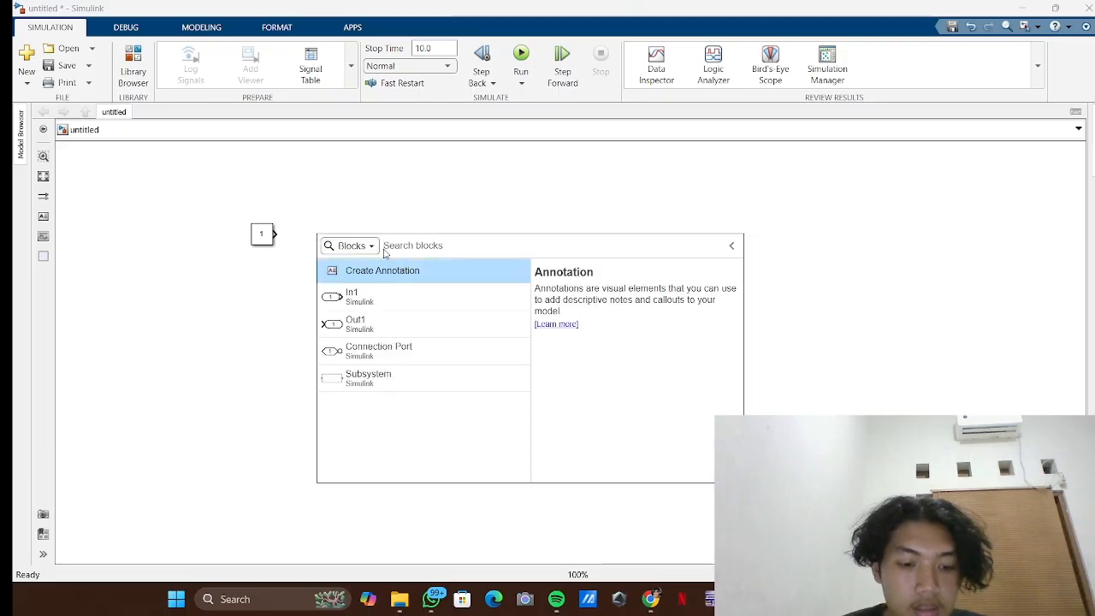
pyautogui.write('sum')
pyautogui.click(369, 306)
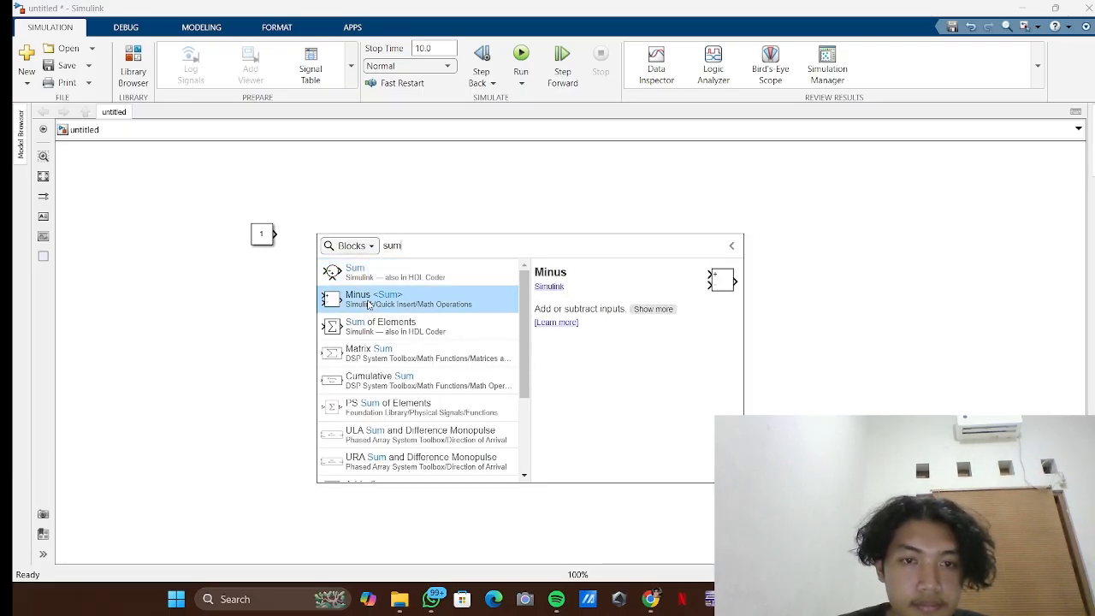
pyautogui.click(370, 306)
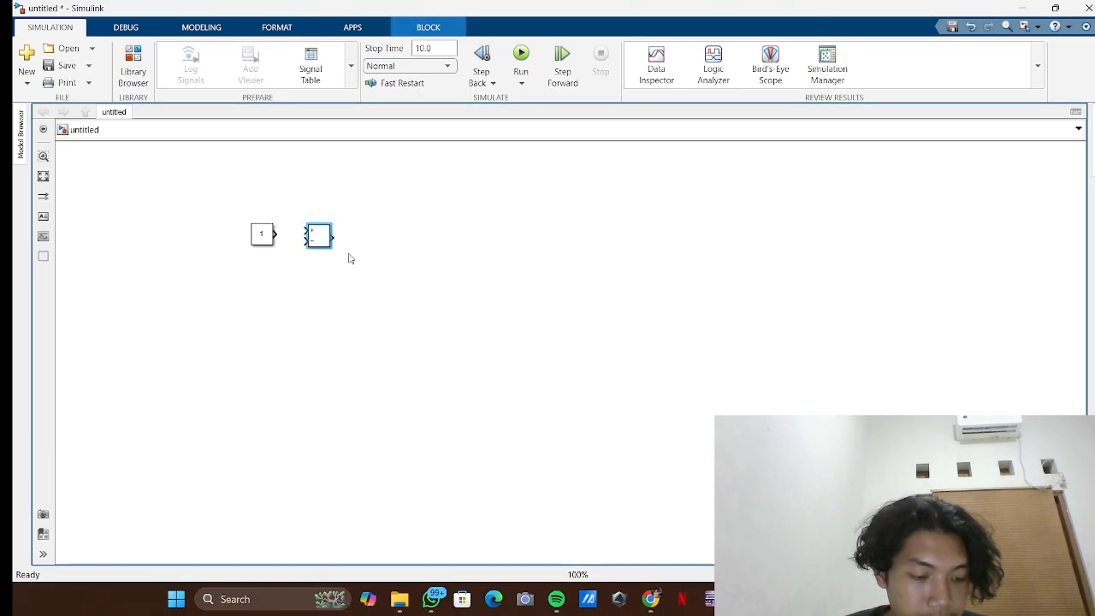
pyautogui.doubleClick(318, 238)
pyautogui.click(385, 255)
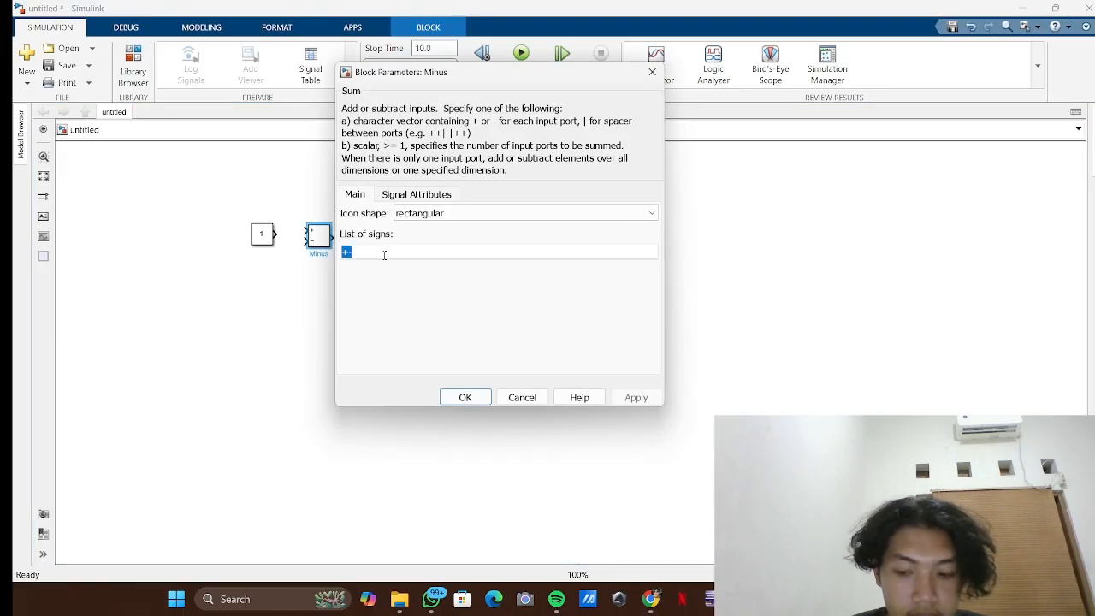
pyautogui.click(385, 255)
pyautogui.write('-')
pyautogui.press('Return')
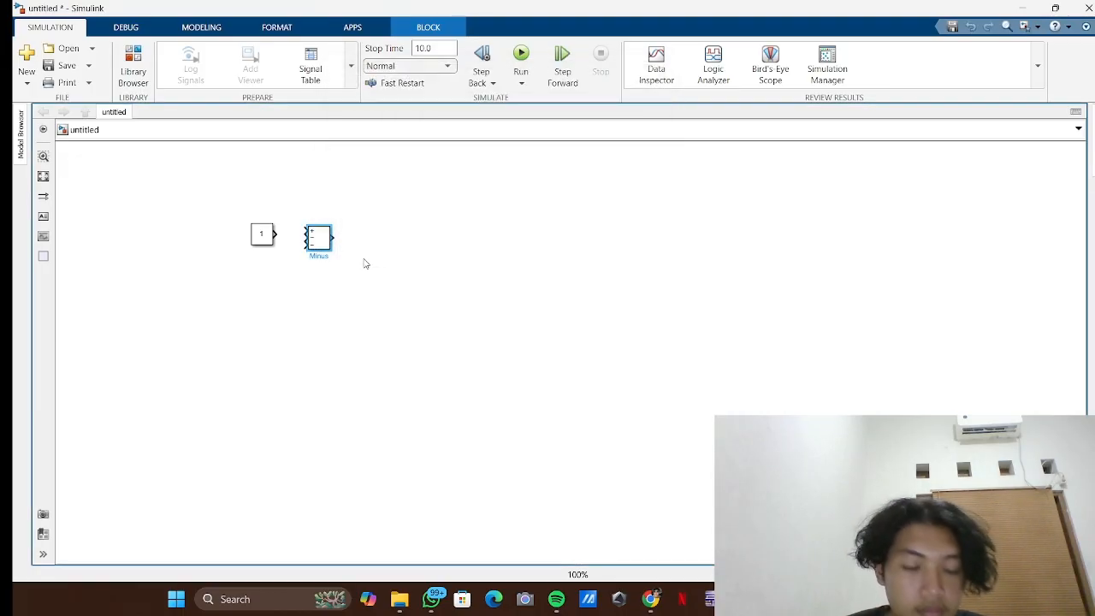
# - Add a Gain block and an Integrator block in a row after the three-input Minus block
pyautogui.doubleClick(372, 247)
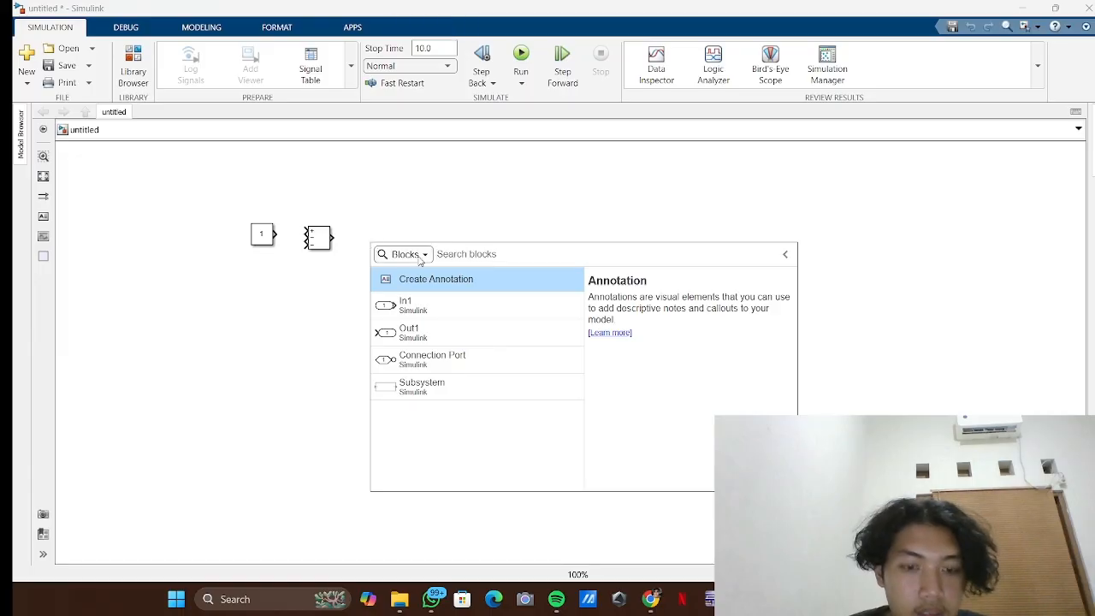
pyautogui.write('gain')
pyautogui.press('Return')
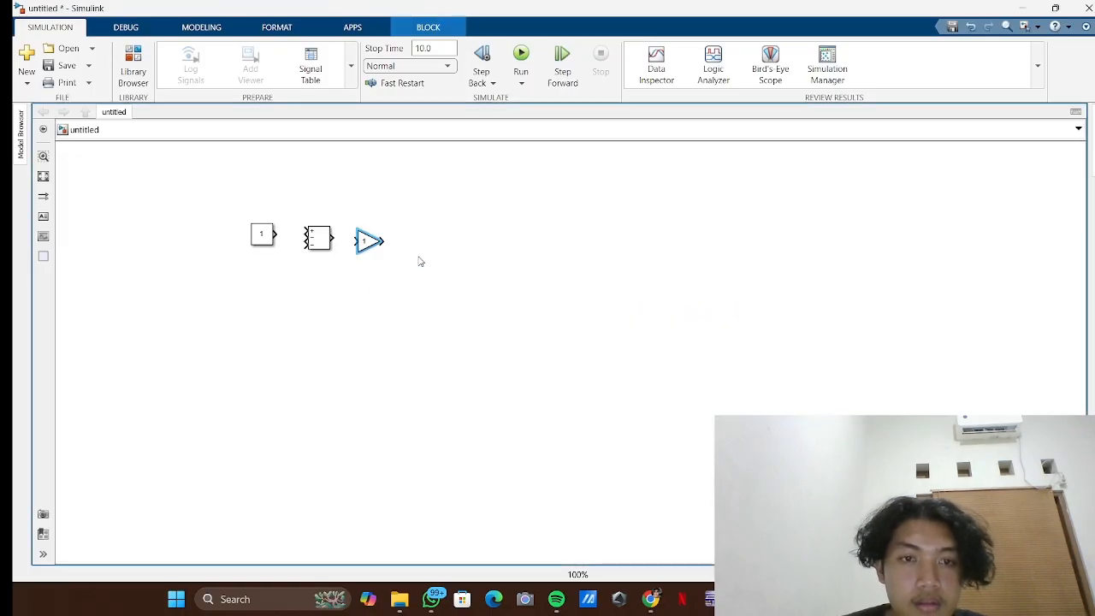
pyautogui.doubleClick(434, 247)
pyautogui.write('in')
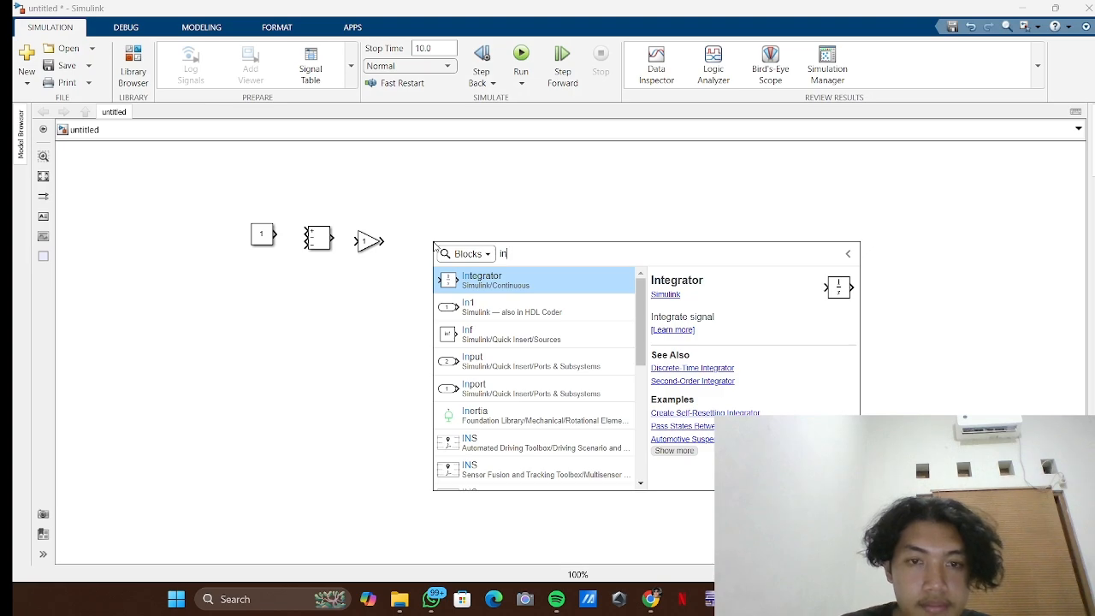
pyautogui.click(484, 283)
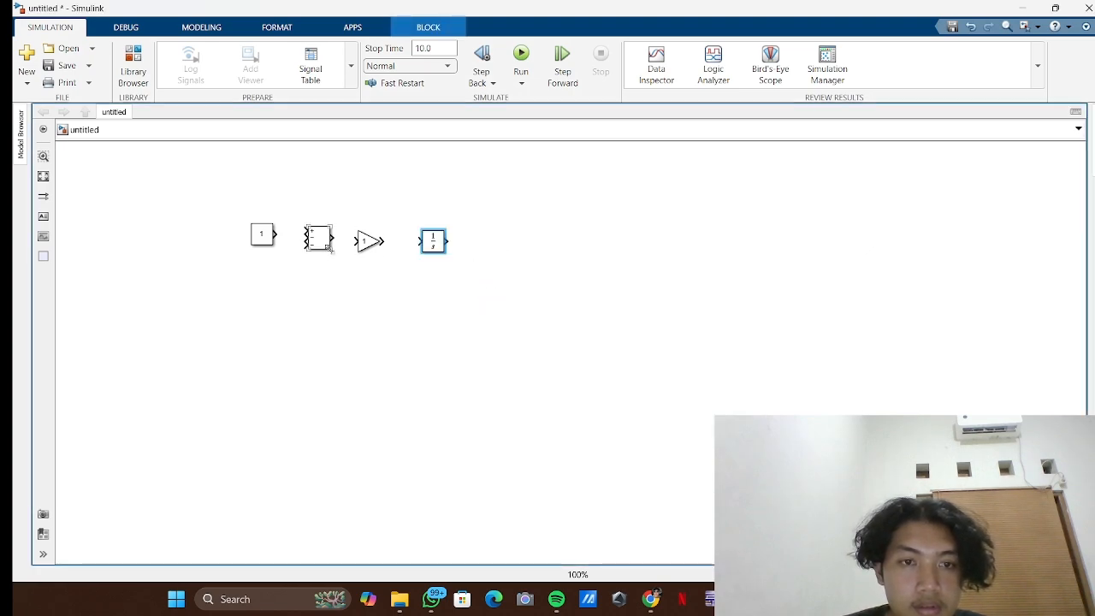
# - Enlarge the Minus block vertically and connect the Constant to its plus input and its output through the Gain to the Integrator
pyautogui.moveTo(328, 247); pyautogui.dragTo(328, 310)
pyautogui.moveTo(302, 232); pyautogui.dragTo(178, 238)
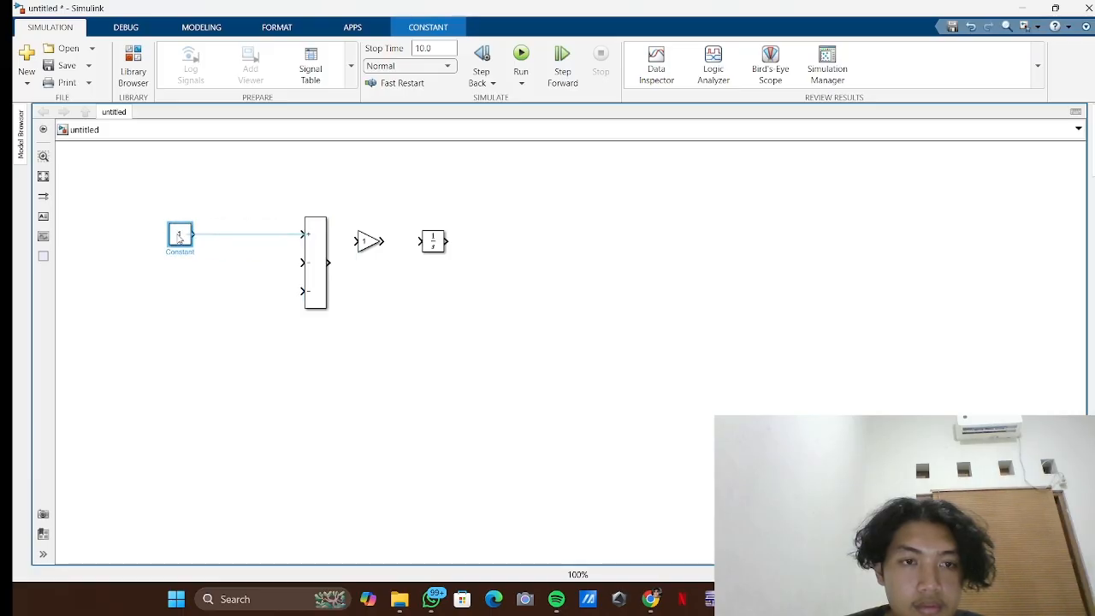
pyautogui.moveTo(369, 245); pyautogui.dragTo(374, 268)
pyautogui.moveTo(431, 246); pyautogui.dragTo(432, 267)
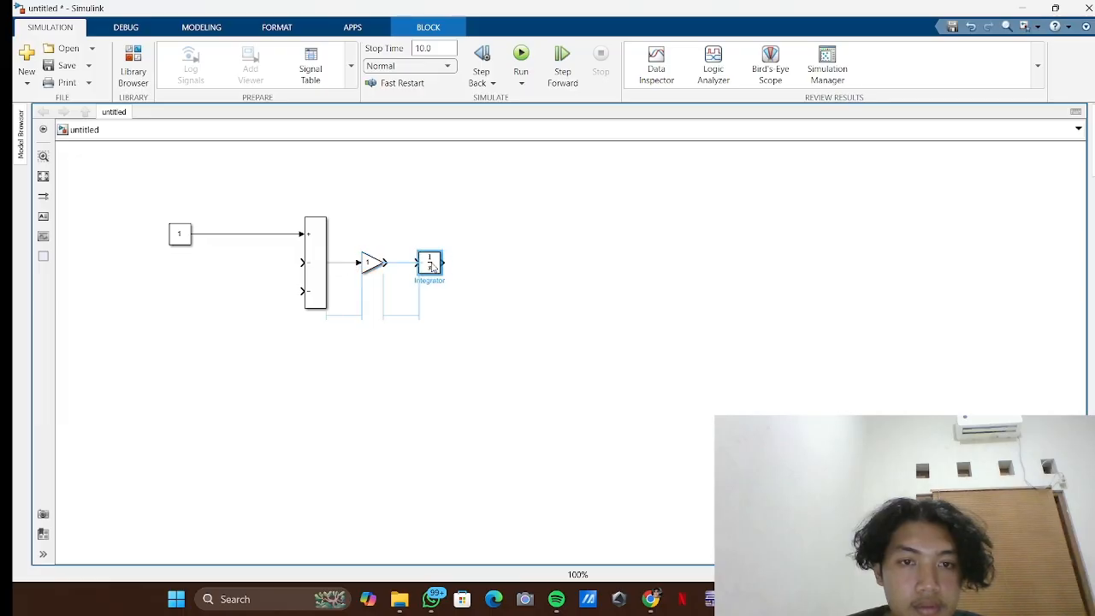
pyautogui.click(404, 264)
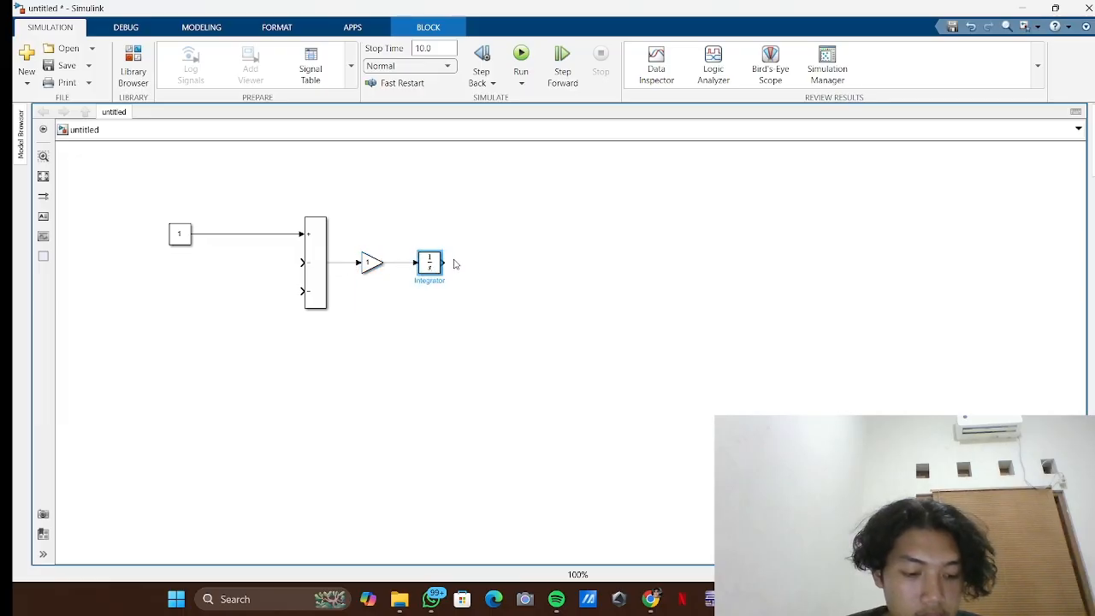
# - Connect a copy of the Gain block to the Integrator's output and place a round Sum block after it
pyautogui.moveTo(368, 262); pyautogui.dragTo(508, 263)
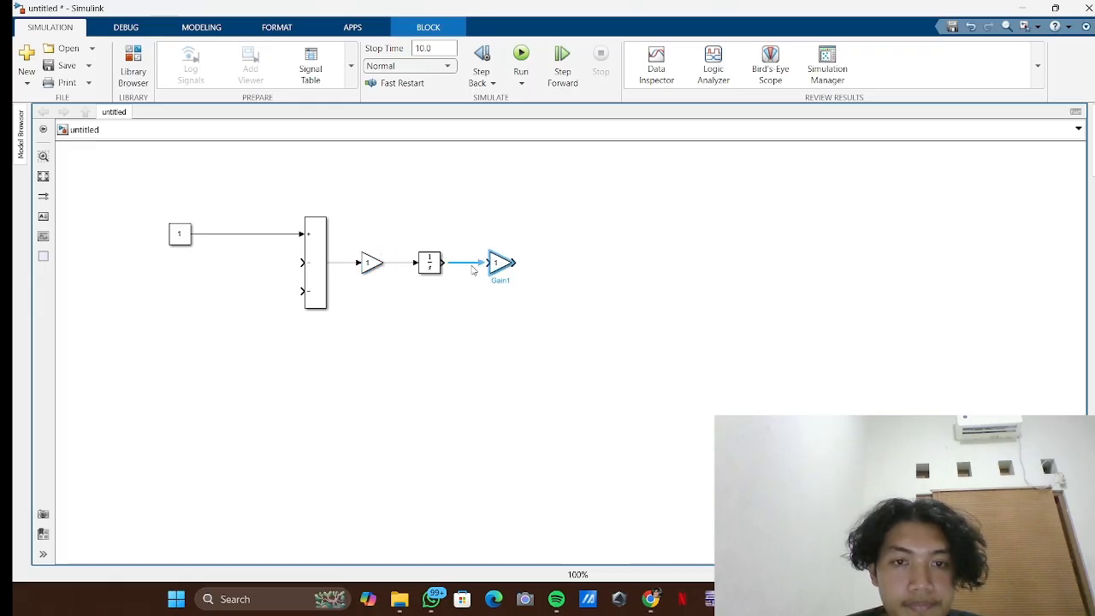
pyautogui.click(471, 265)
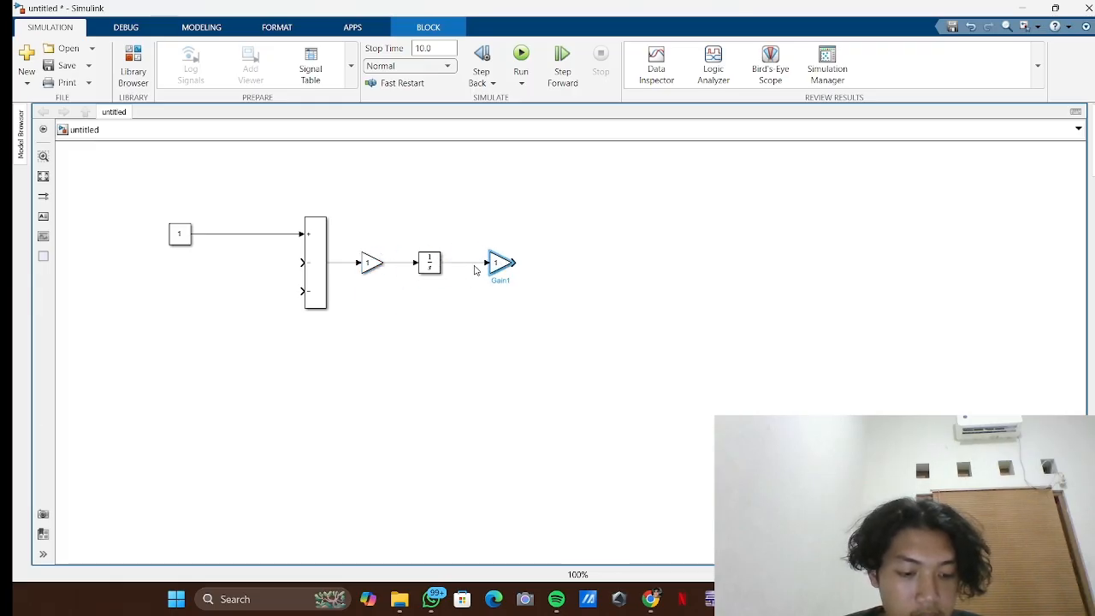
pyautogui.doubleClick(571, 266)
pyautogui.write('s')
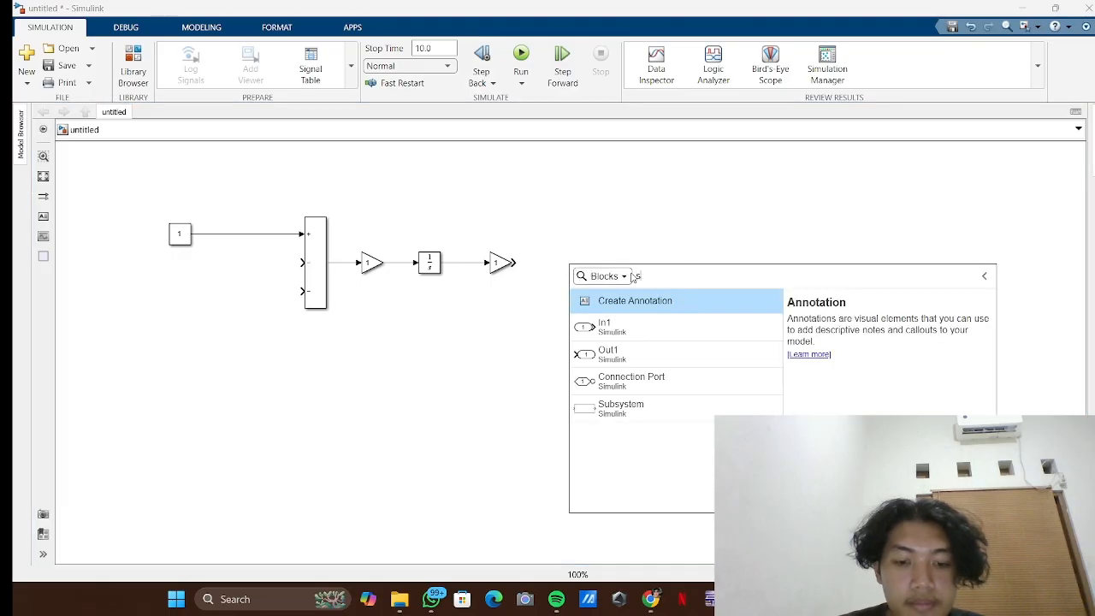
pyautogui.write('um')
pyautogui.click(625, 303)
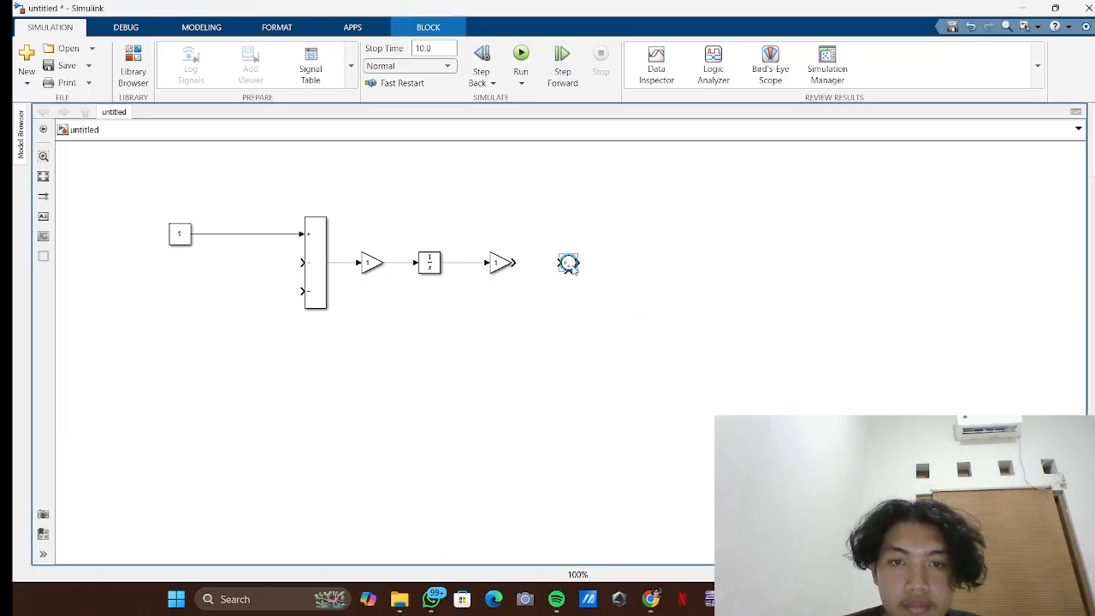
# - Connect the second Gain block's output to the round Sum block and set the Sum's list of signs to |+-
pyautogui.moveTo(573, 268); pyautogui.dragTo(564, 268)
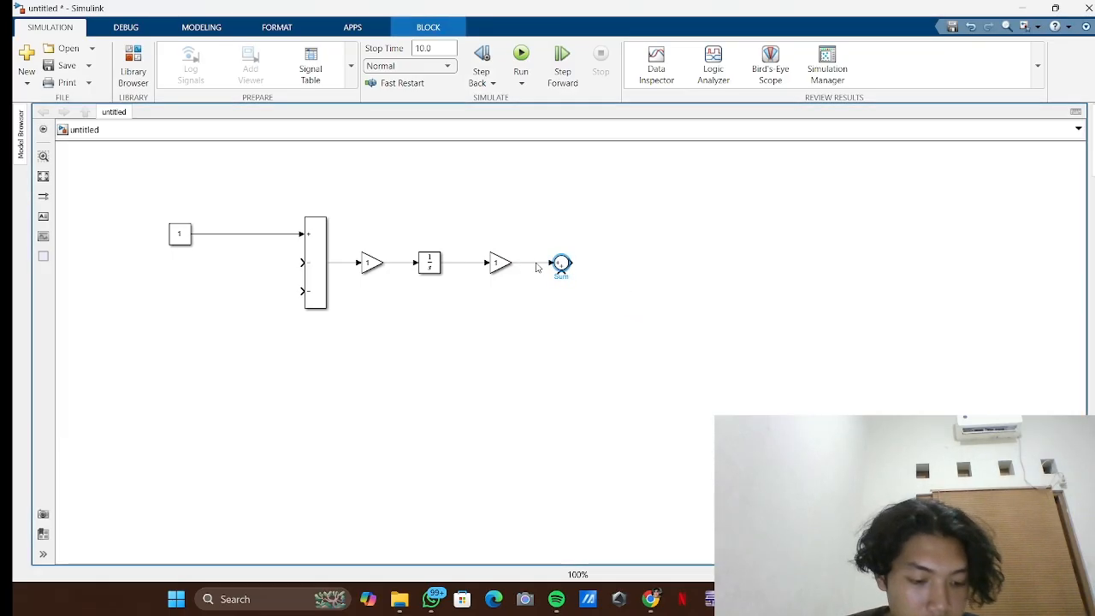
pyautogui.doubleClick(565, 266)
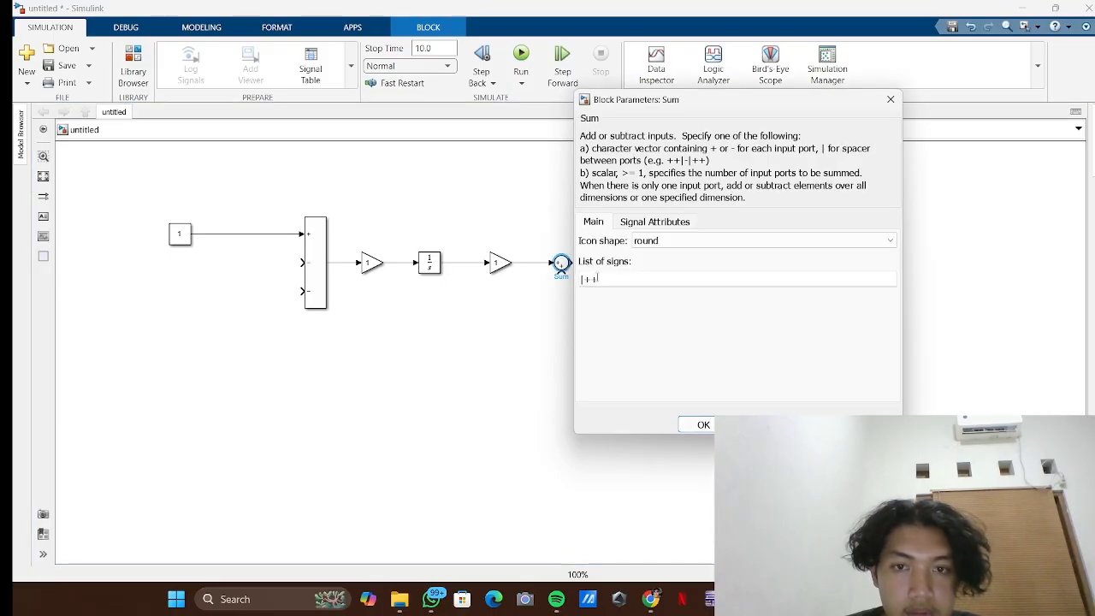
pyautogui.doubleClick(601, 278)
pyautogui.click(602, 279)
pyautogui.press('BackSpace')
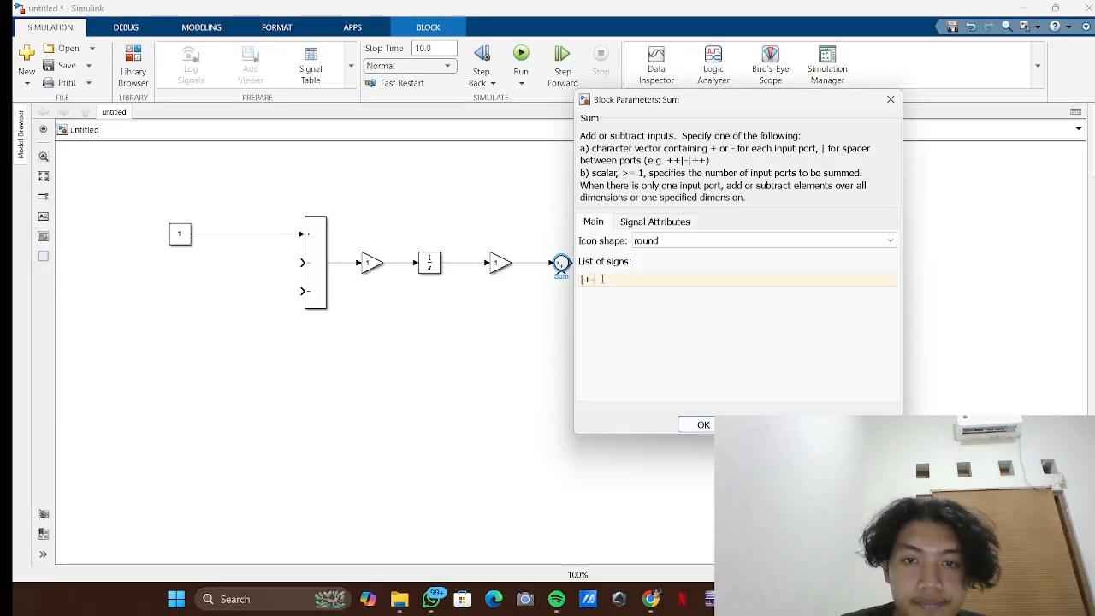
pyautogui.press('Return')
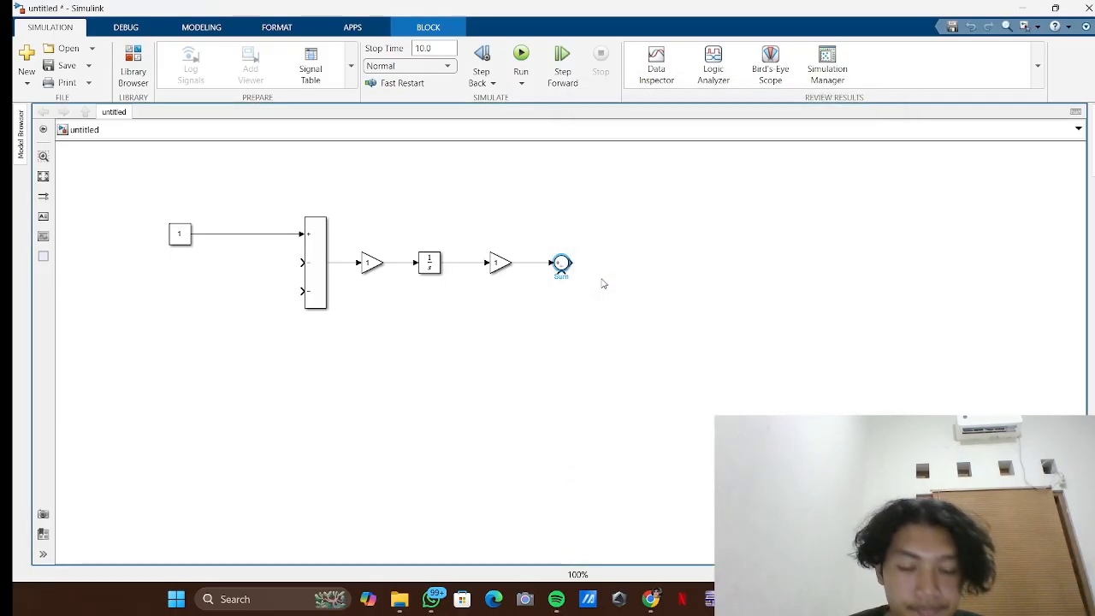
# - Add copies of the Gain and Integrator blocks in series after the round Sum block and connect them
pyautogui.click(372, 269)
pyautogui.hotkey('ctrl', 'c')
pyautogui.hotkey('ctrl', 'v')
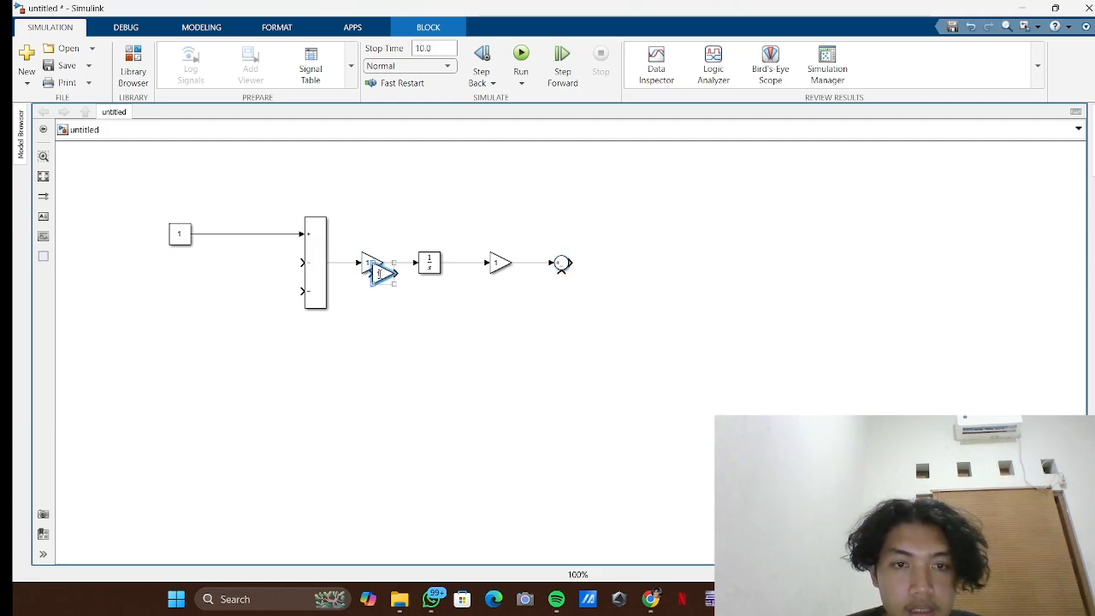
pyautogui.moveTo(378, 274); pyautogui.dragTo(622, 265)
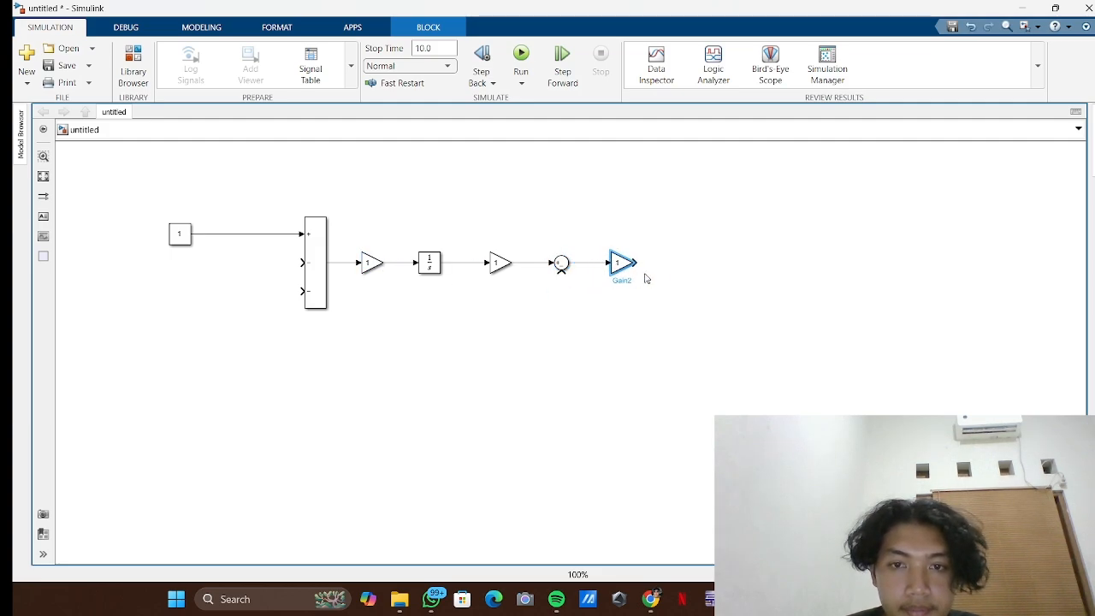
pyautogui.click(430, 266)
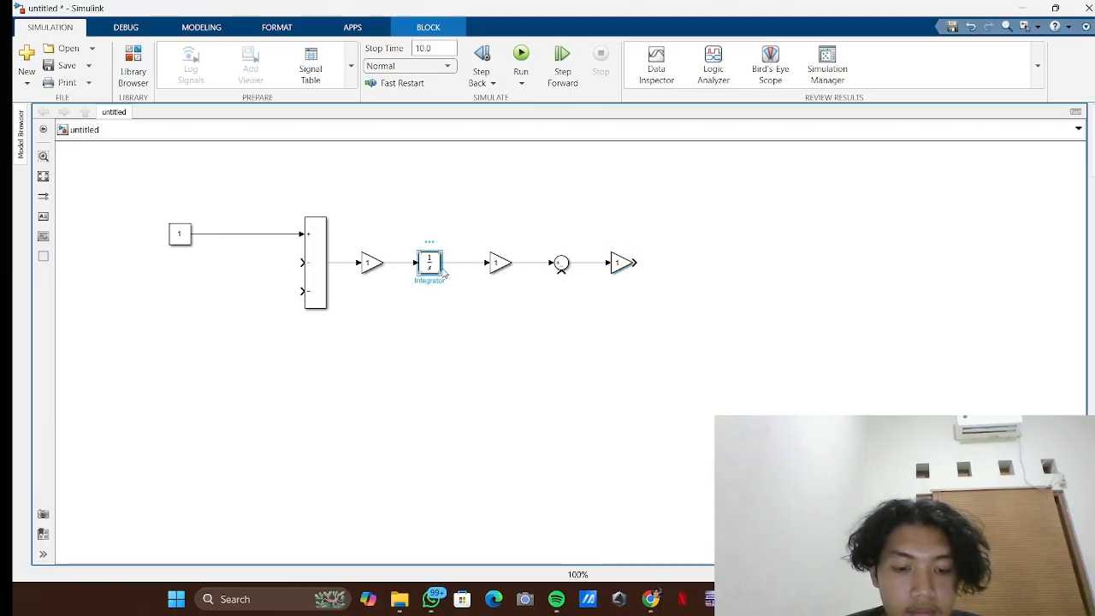
pyautogui.hotkey('ctrl', 'c')
pyautogui.hotkey('ctrl', 'v')
pyautogui.moveTo(442, 275); pyautogui.dragTo(689, 265)
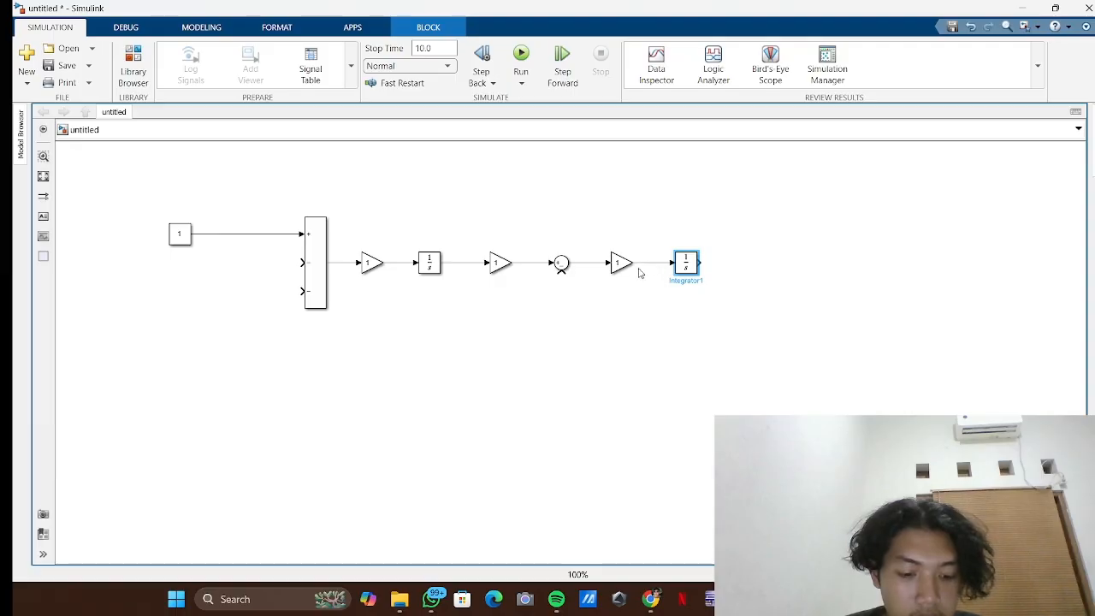
# - Add a Scope block after the second Integrator and connect the Integrator's output to it
pyautogui.doubleClick(766, 269)
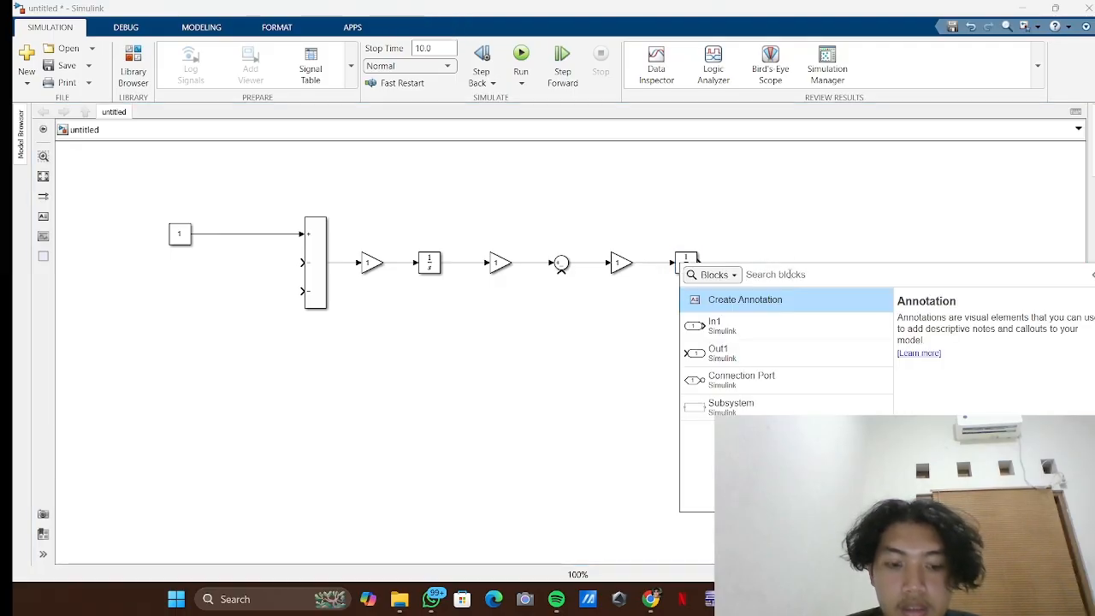
pyautogui.write('sco')
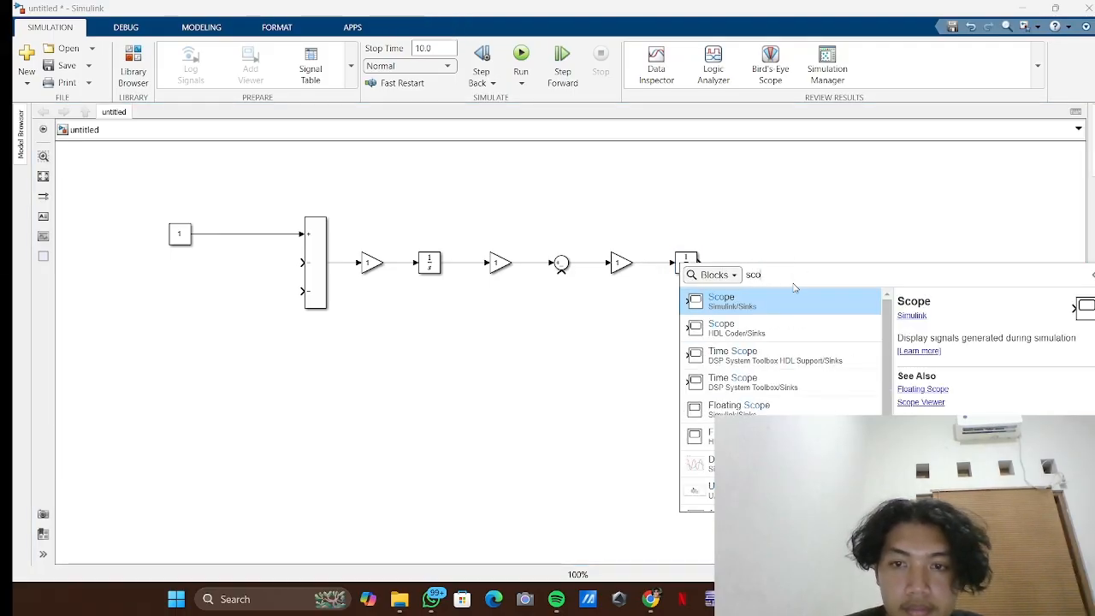
pyautogui.click(782, 300)
pyautogui.moveTo(762, 260); pyautogui.dragTo(771, 261)
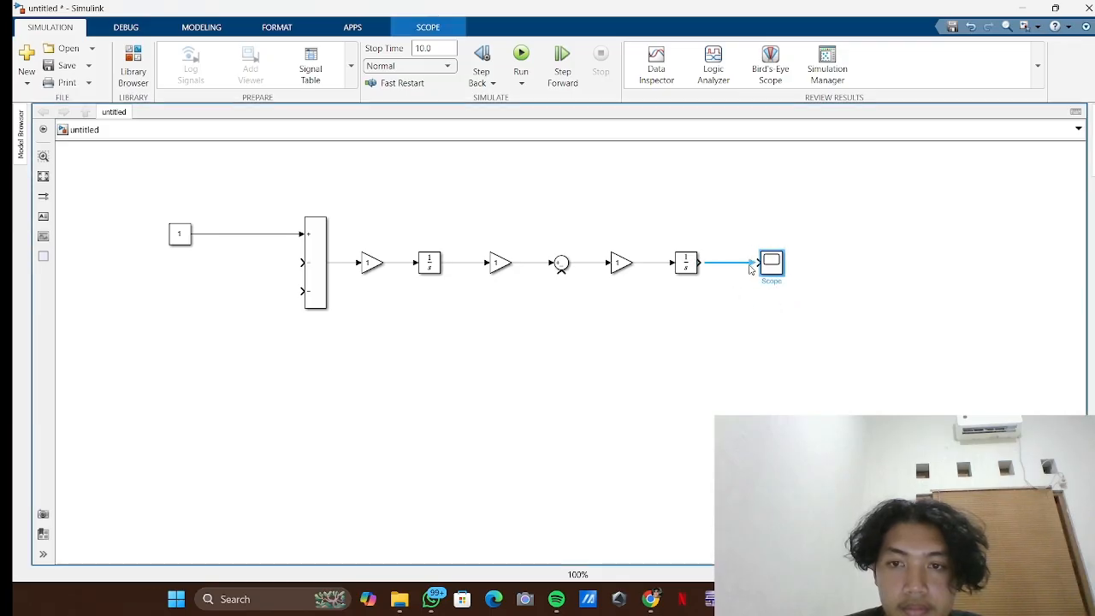
pyautogui.click(750, 267)
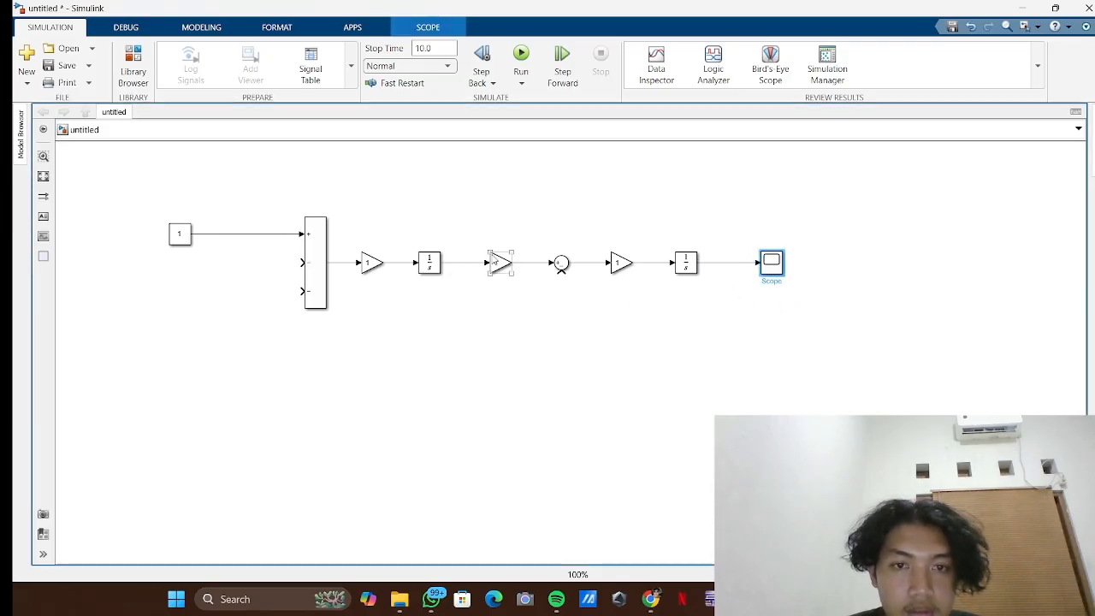
pyautogui.click(498, 262)
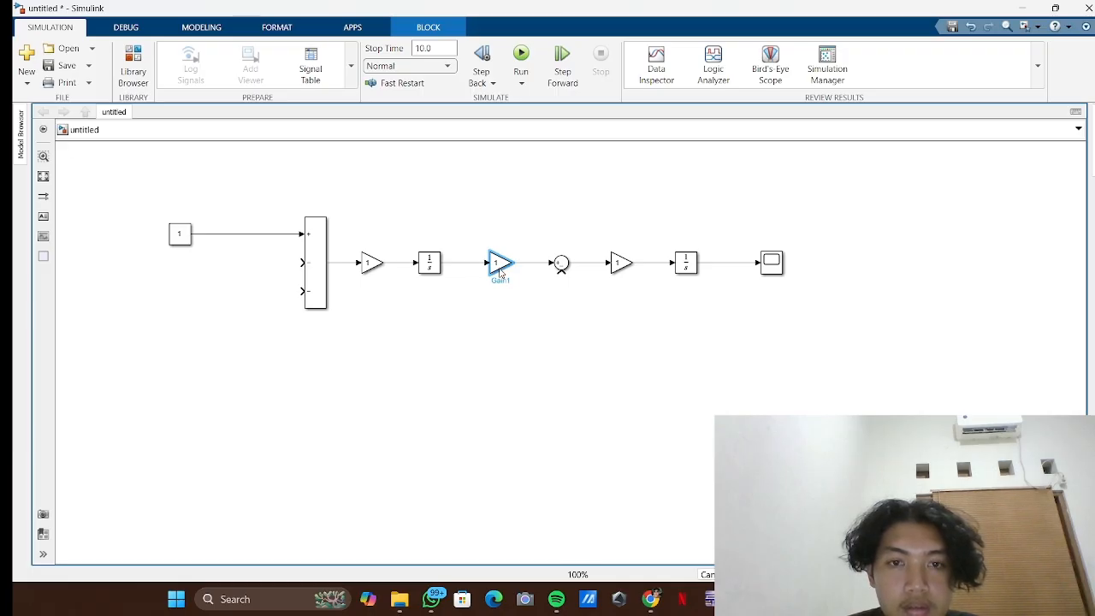
pyautogui.hotkey('ctrl', 't')
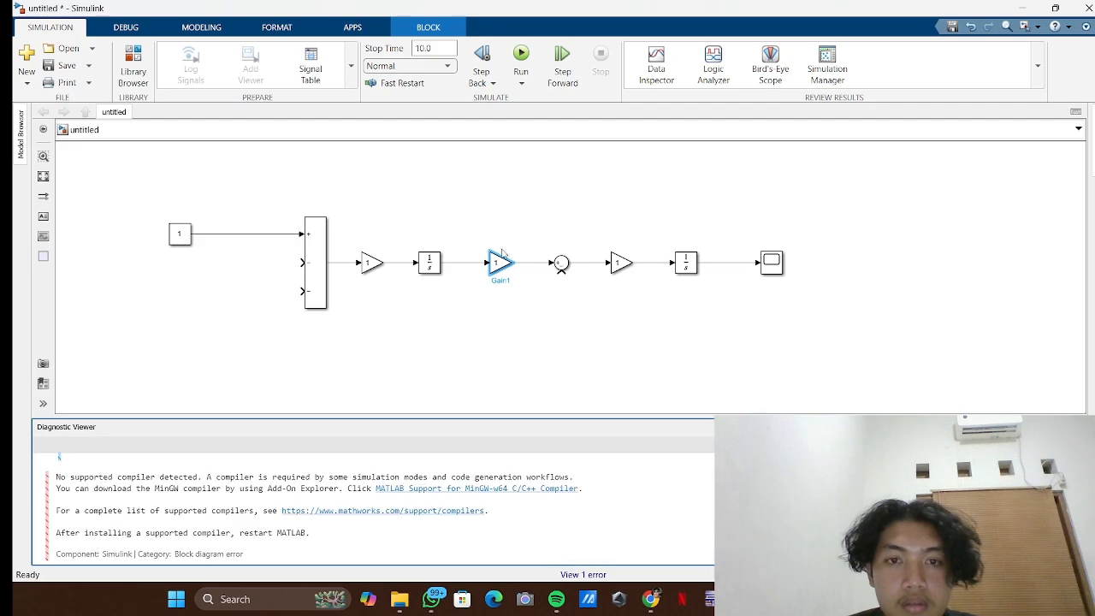
pyautogui.click(1079, 408)
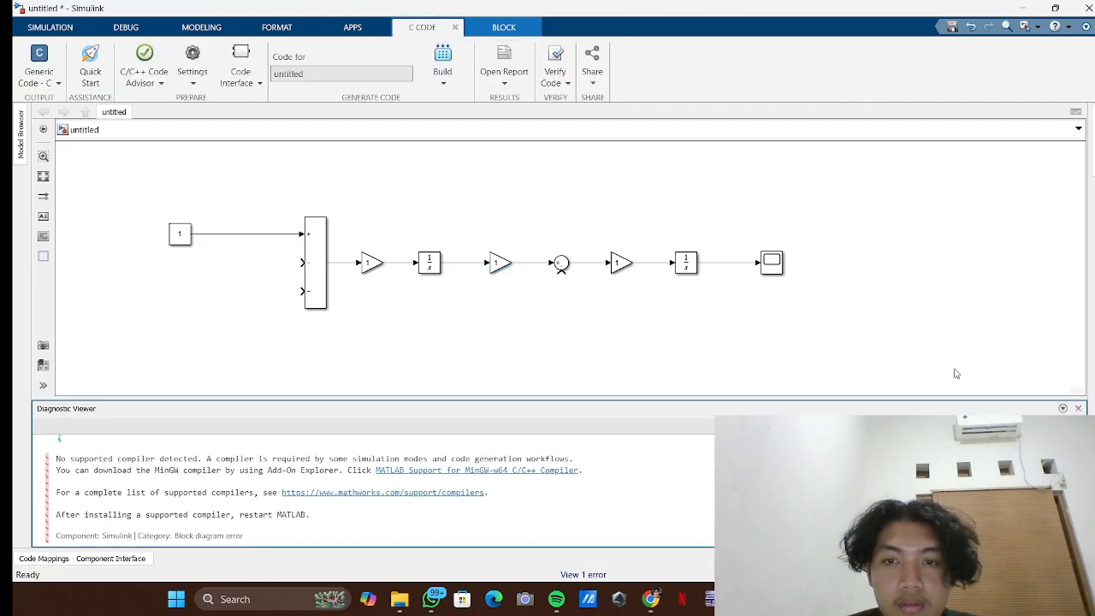
# - Add a flipped Gain copy below the row, fed from the second Integrator's output, and connect it to the round Sum's minus input
pyautogui.moveTo(502, 266)
pyautogui.mouseDown()
pyautogui.moveTo(562, 345)
pyautogui.moveTo(636, 334)
pyautogui.moveTo(687, 350)
pyautogui.moveTo(678, 368)
pyautogui.moveTo(728, 263)
pyautogui.mouseUp()
pyautogui.hotkey('ctrl', 'r')
pyautogui.hotkey('ctrl', 'r')
pyautogui.moveTo(657, 366)
pyautogui.mouseDown()
pyautogui.moveTo(259, 354)
pyautogui.moveTo(285, 285)
pyautogui.moveTo(299, 291)
pyautogui.mouseUp()
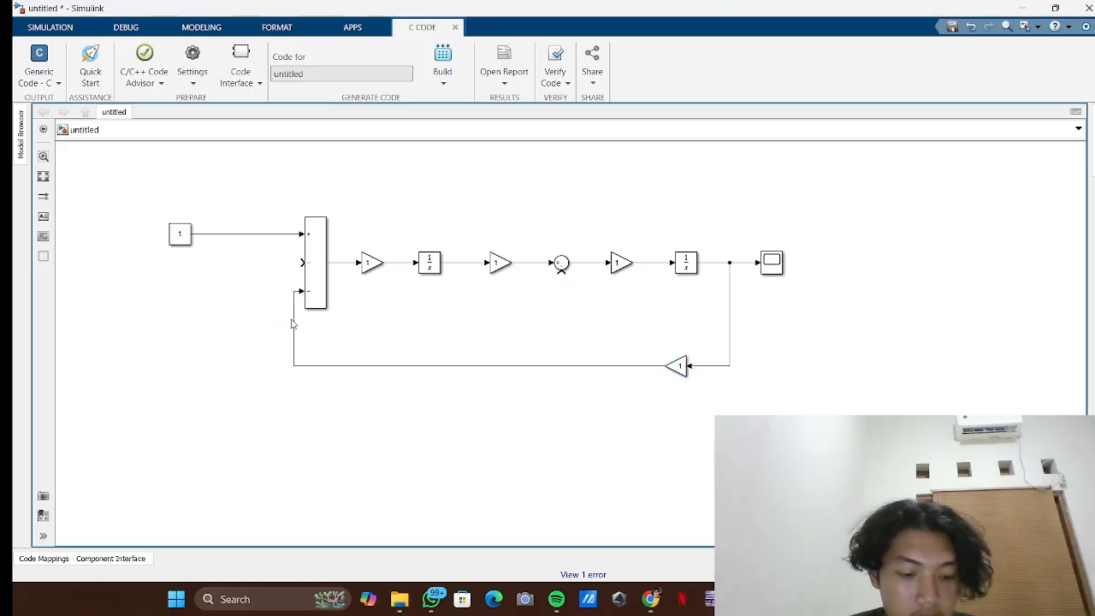
pyautogui.click(294, 353)
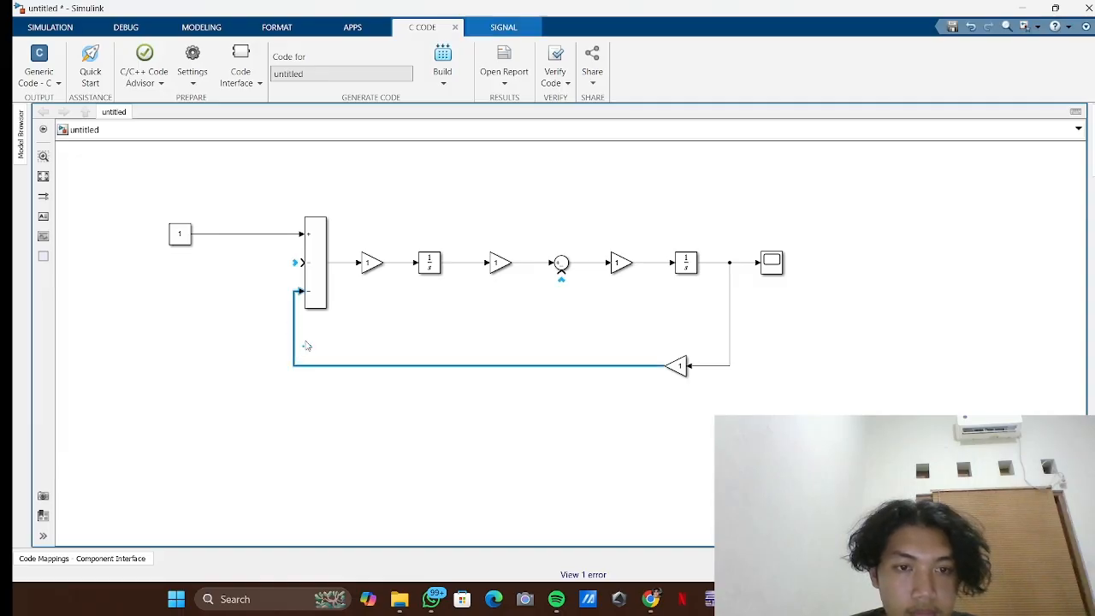
pyautogui.press('Delete')
pyautogui.moveTo(661, 363); pyautogui.dragTo(561, 274)
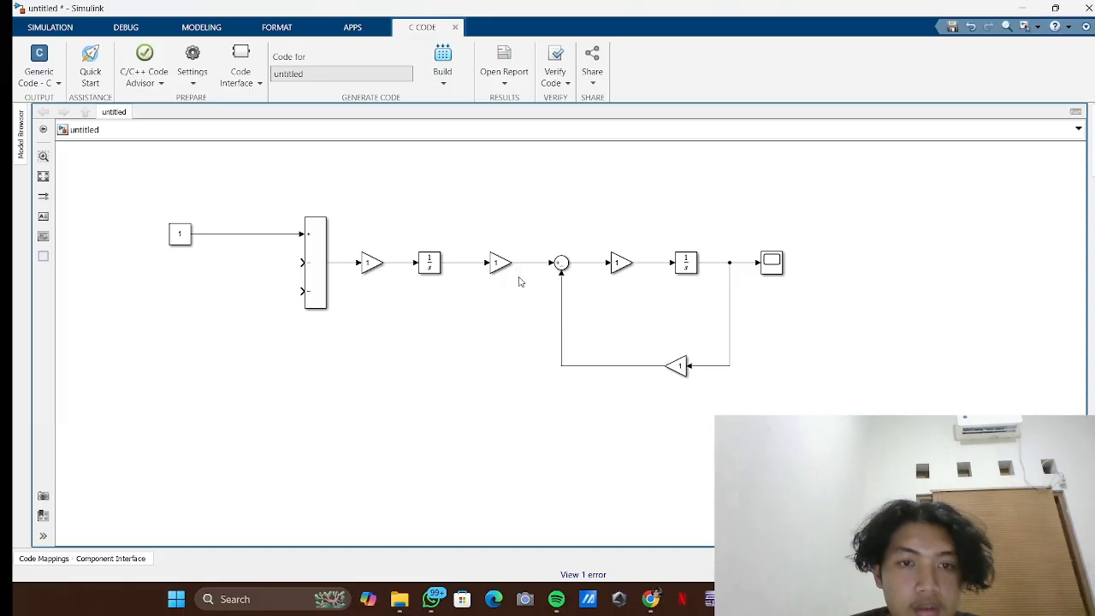
# - Place a copy of the flipped Gain above the first Integrator, connecting it from that Integrator's output to the Minus block's lowest minus input
pyautogui.click(677, 367)
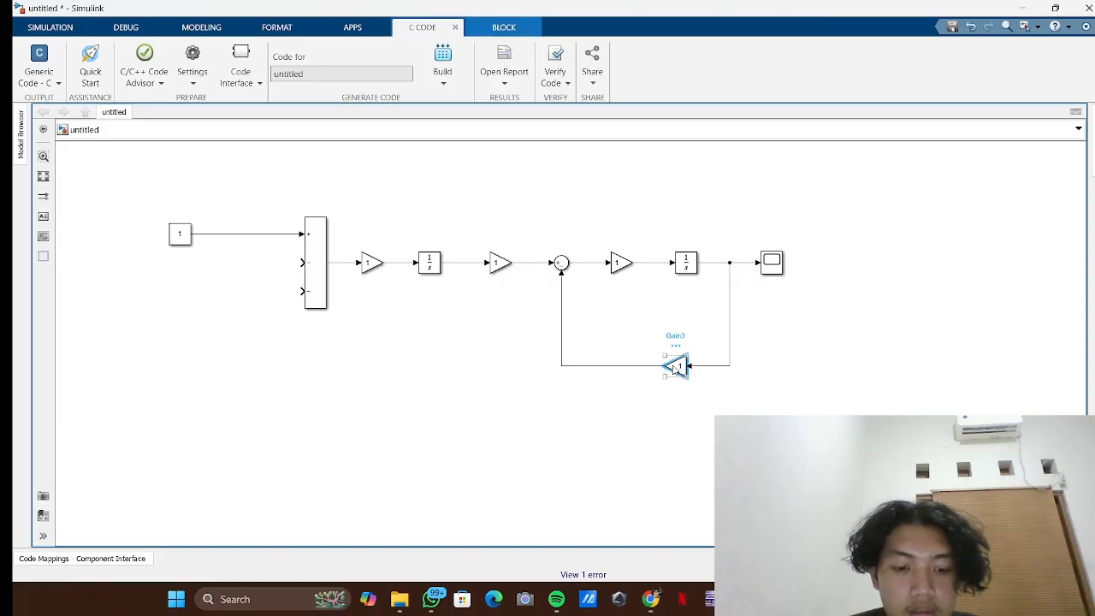
pyautogui.moveTo(677, 367); pyautogui.dragTo(468, 262)
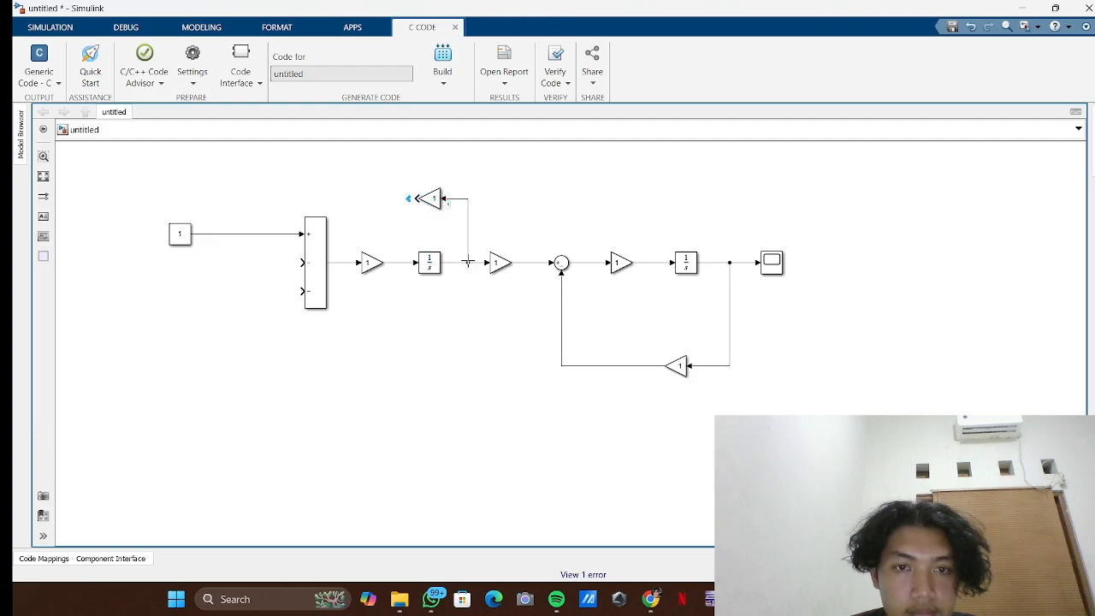
pyautogui.moveTo(420, 207)
pyautogui.mouseDown()
pyautogui.moveTo(332, 196)
pyautogui.moveTo(247, 245)
pyautogui.moveTo(301, 263)
pyautogui.mouseUp()
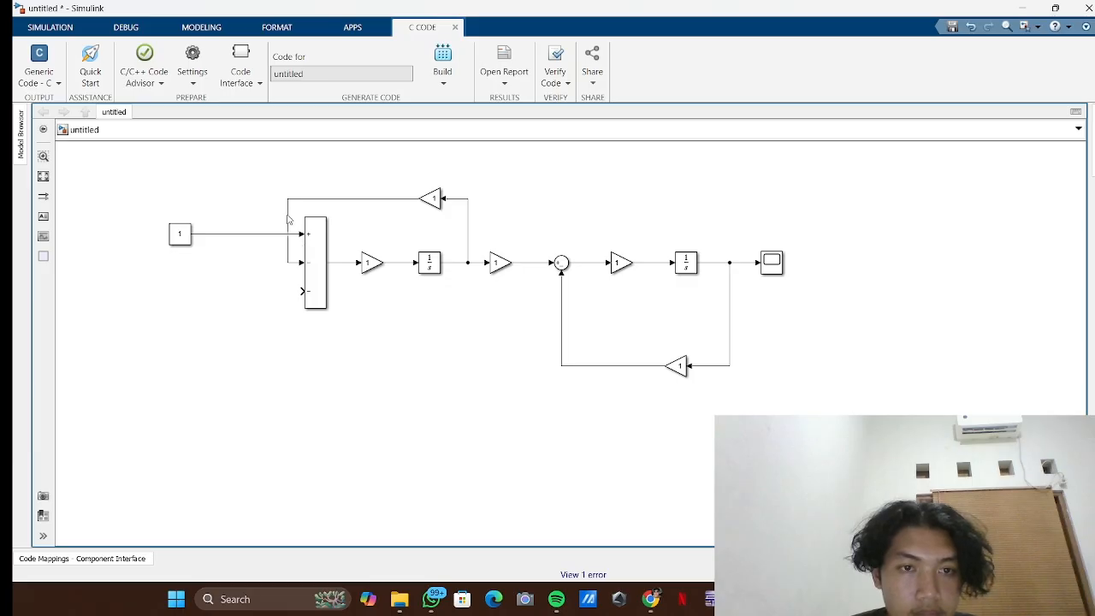
pyautogui.moveTo(287, 221); pyautogui.dragTo(265, 227)
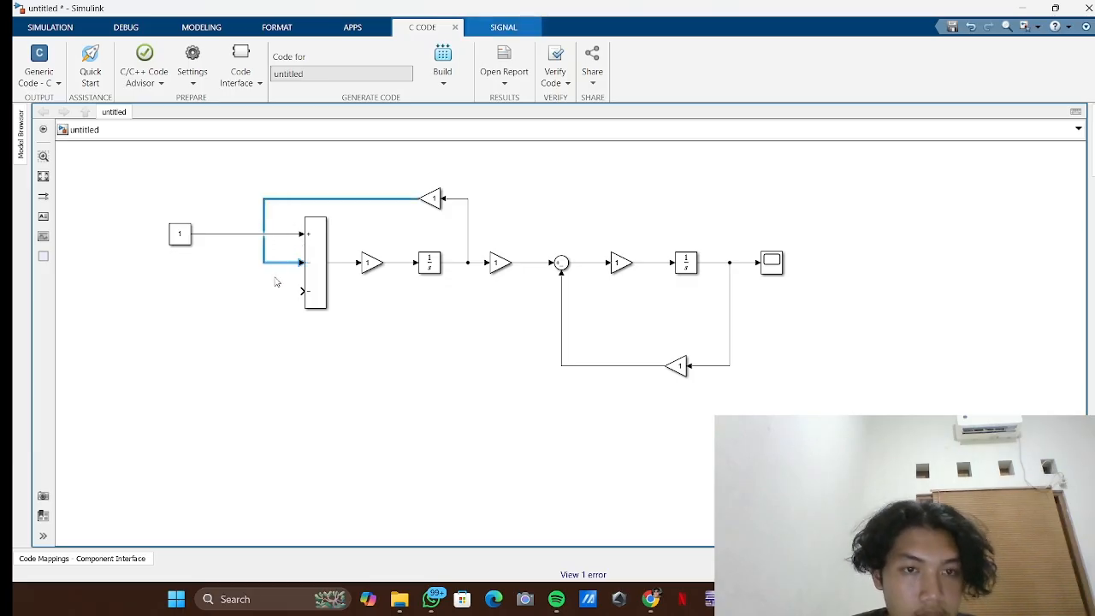
pyautogui.press('Delete')
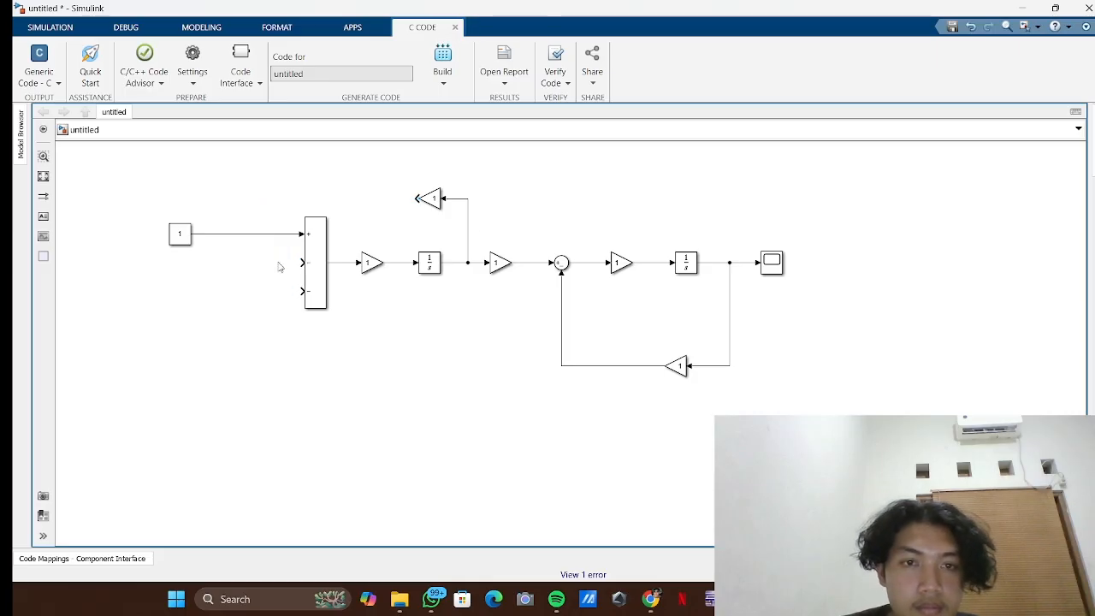
pyautogui.moveTo(403, 198)
pyautogui.mouseDown()
pyautogui.moveTo(263, 301)
pyautogui.moveTo(300, 291)
pyautogui.mouseUp()
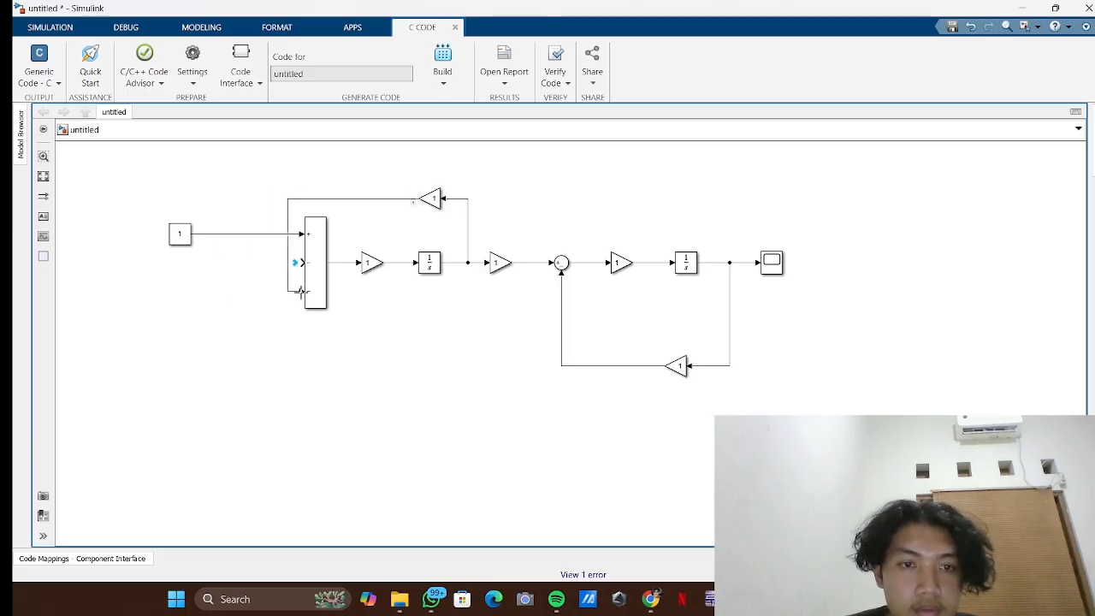
pyautogui.moveTo(274, 225); pyautogui.dragTo(266, 225)
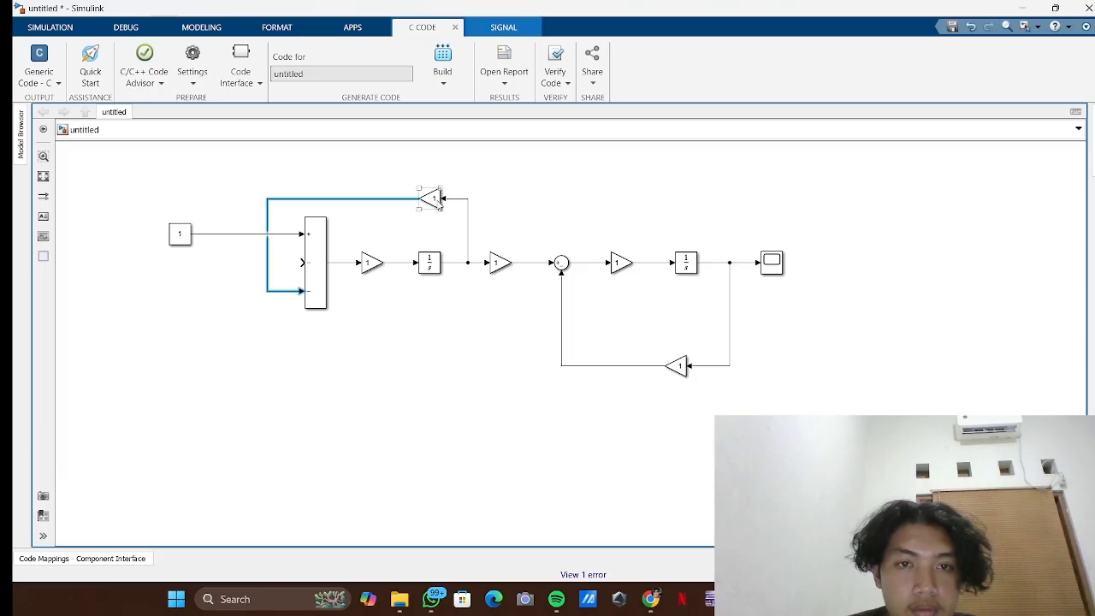
# - Feed the second Integrator's output through another flipped Gain copy to the Minus block's middle input, routing the line around the Constant
pyautogui.click(432, 198)
pyautogui.moveTo(451, 199)
pyautogui.mouseDown()
pyautogui.moveTo(441, 202)
pyautogui.moveTo(552, 202)
pyautogui.moveTo(616, 193)
pyautogui.moveTo(633, 178)
pyautogui.moveTo(667, 188)
pyautogui.moveTo(715, 262)
pyautogui.mouseUp()
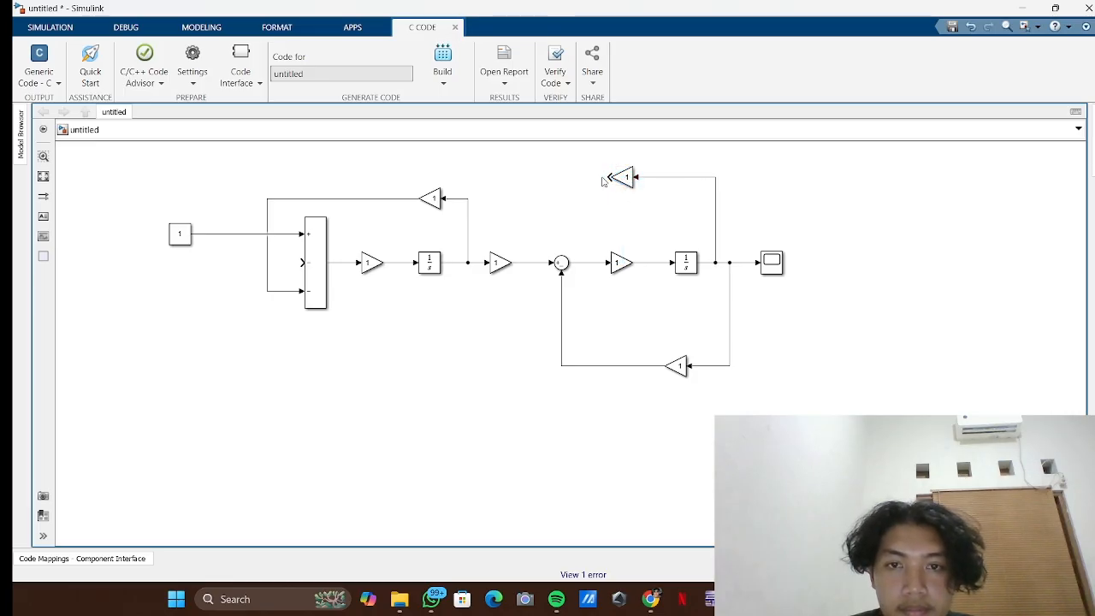
pyautogui.moveTo(602, 179)
pyautogui.mouseDown()
pyautogui.moveTo(359, 157)
pyautogui.moveTo(125, 193)
pyautogui.moveTo(300, 262)
pyautogui.mouseUp()
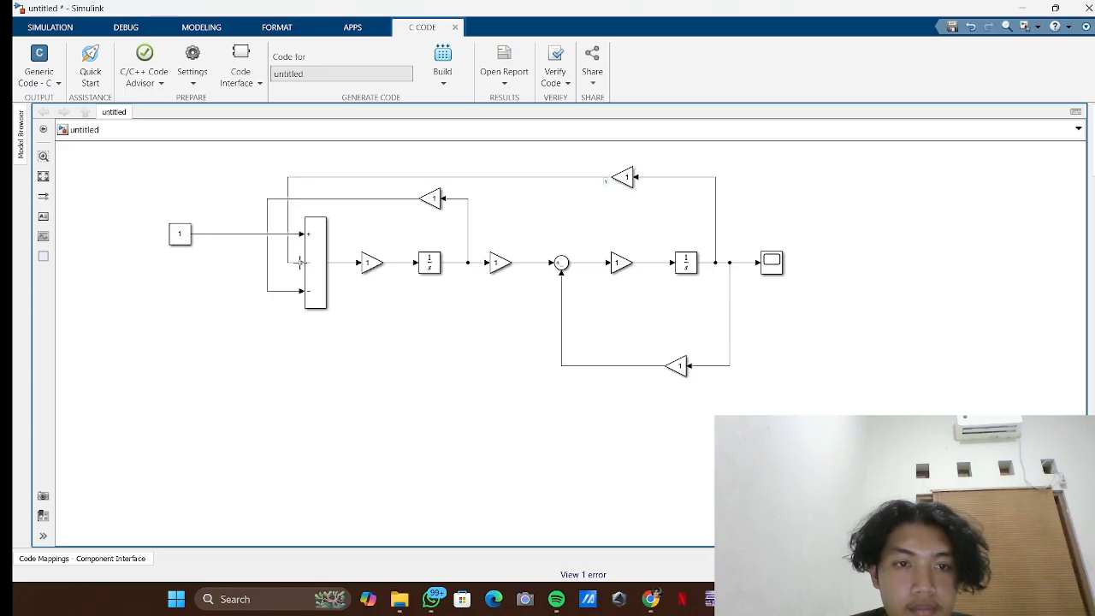
pyautogui.moveTo(288, 190); pyautogui.dragTo(158, 197)
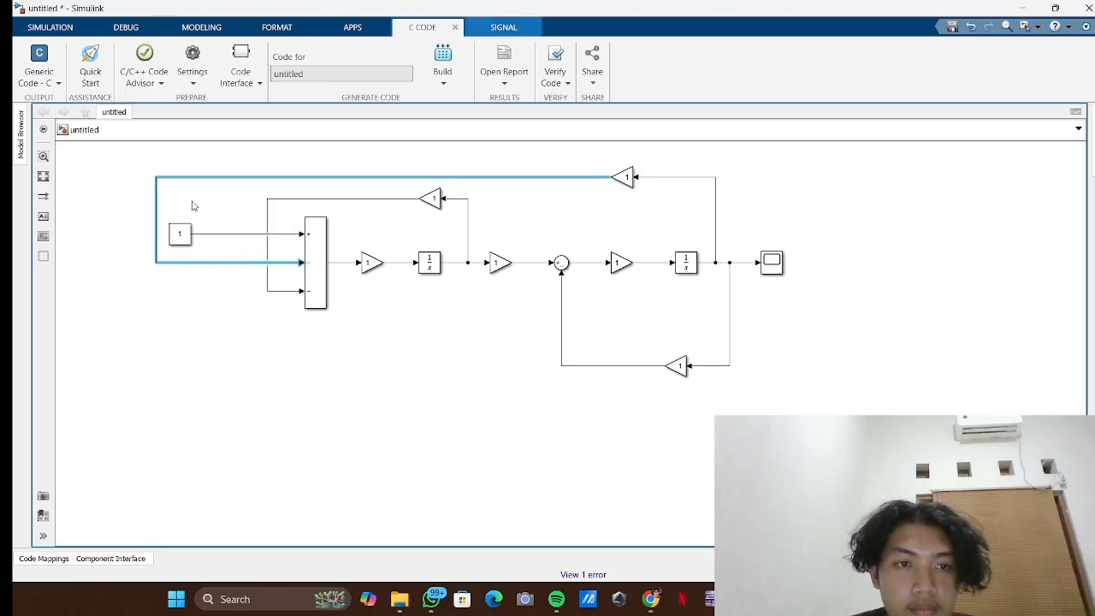
pyautogui.click(224, 216)
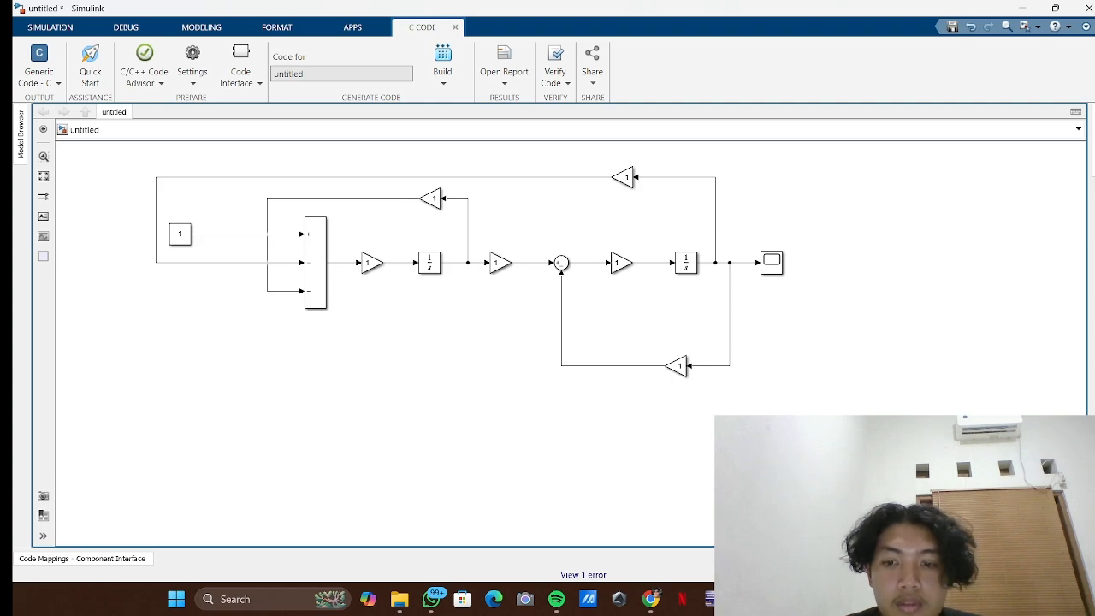
# - Create a new MATLAB script and paste in the Servo Motor parameters (R, L, kt, kb, b and j) copied from the Notepad notes
pyautogui.moveTo(776, 599)
pyautogui.click(753, 527)
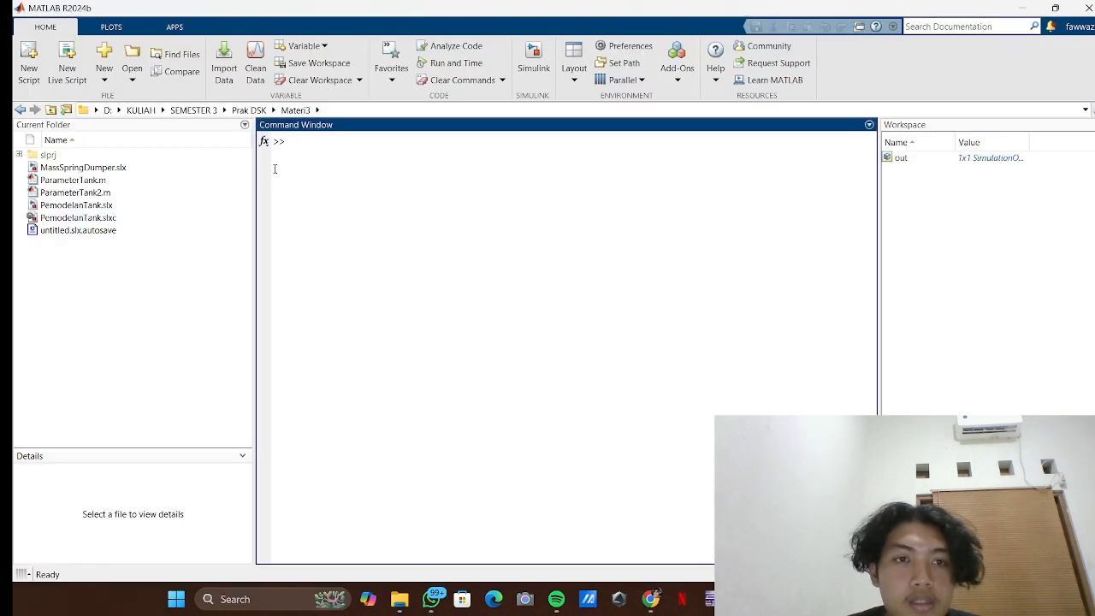
pyautogui.click(29, 68)
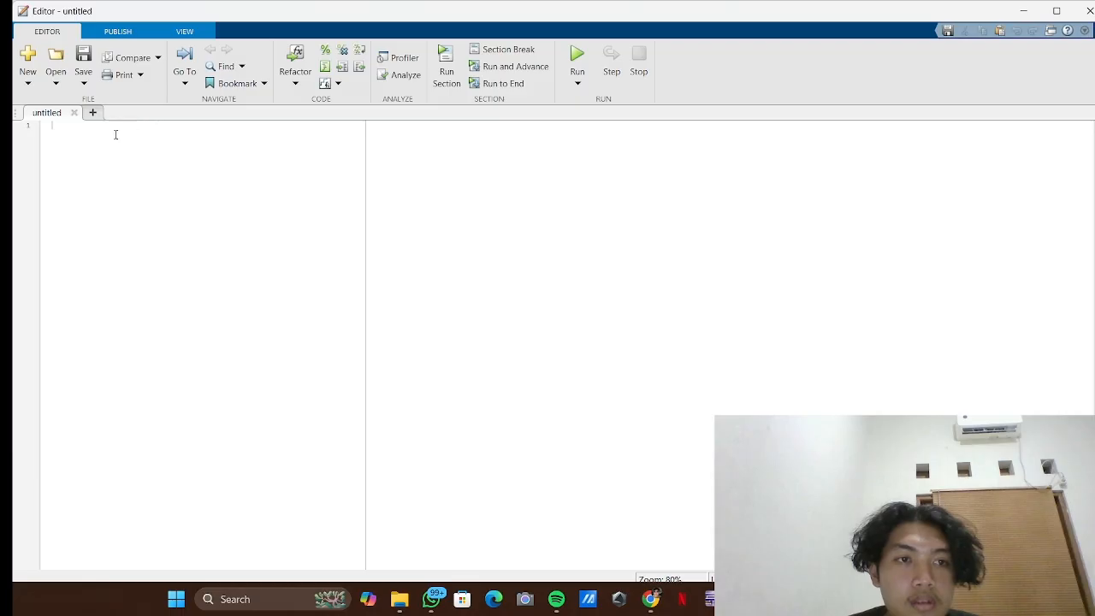
pyautogui.click(745, 599)
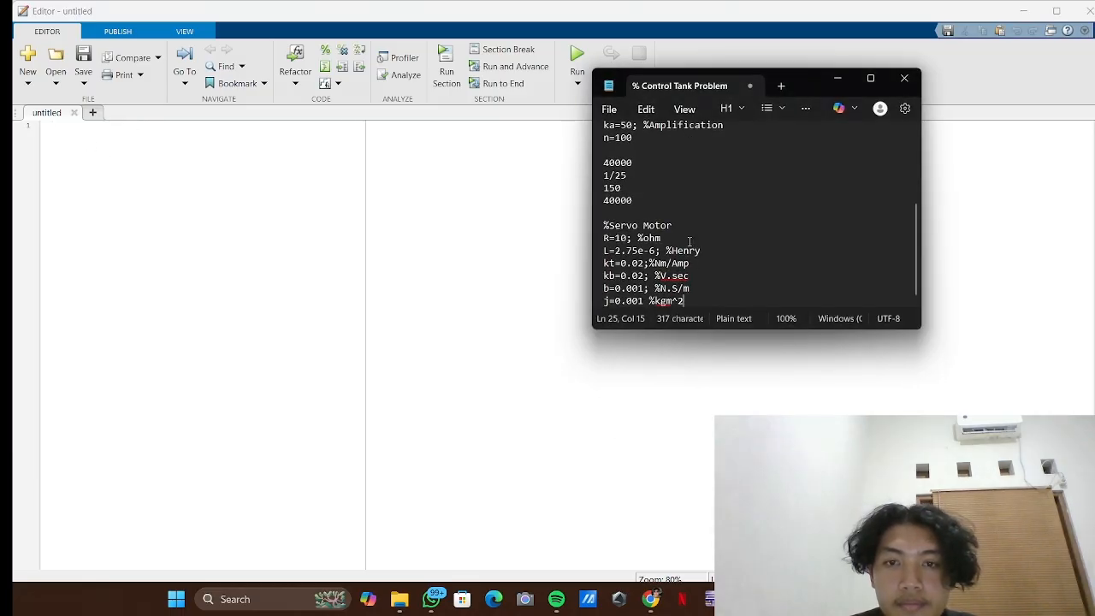
pyautogui.moveTo(602, 224); pyautogui.dragTo(697, 303)
pyautogui.hotkey('ctrl', 'c')
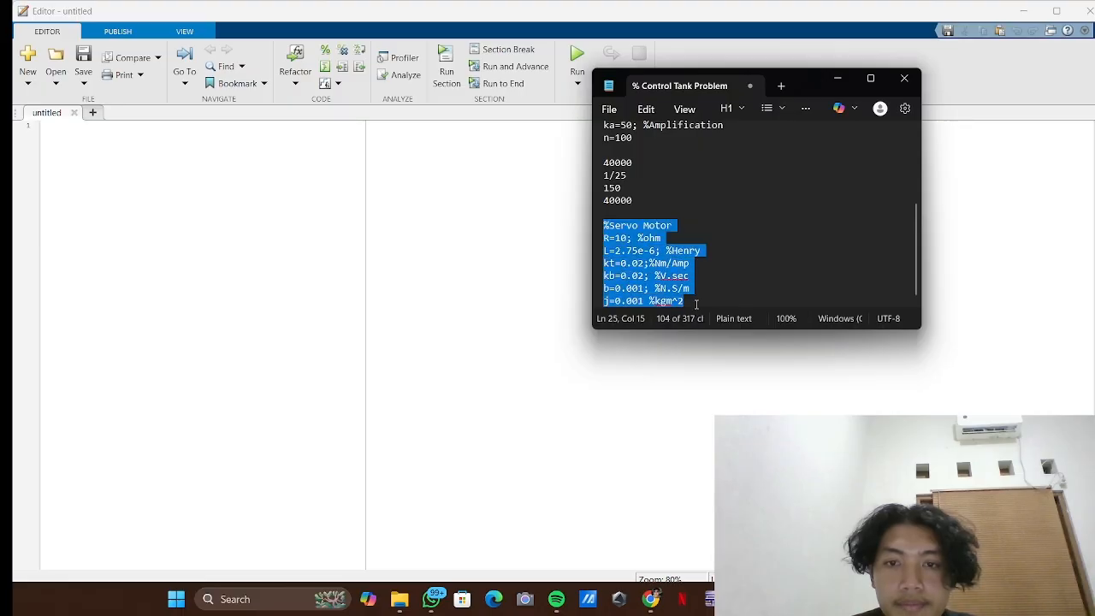
pyautogui.click(121, 155)
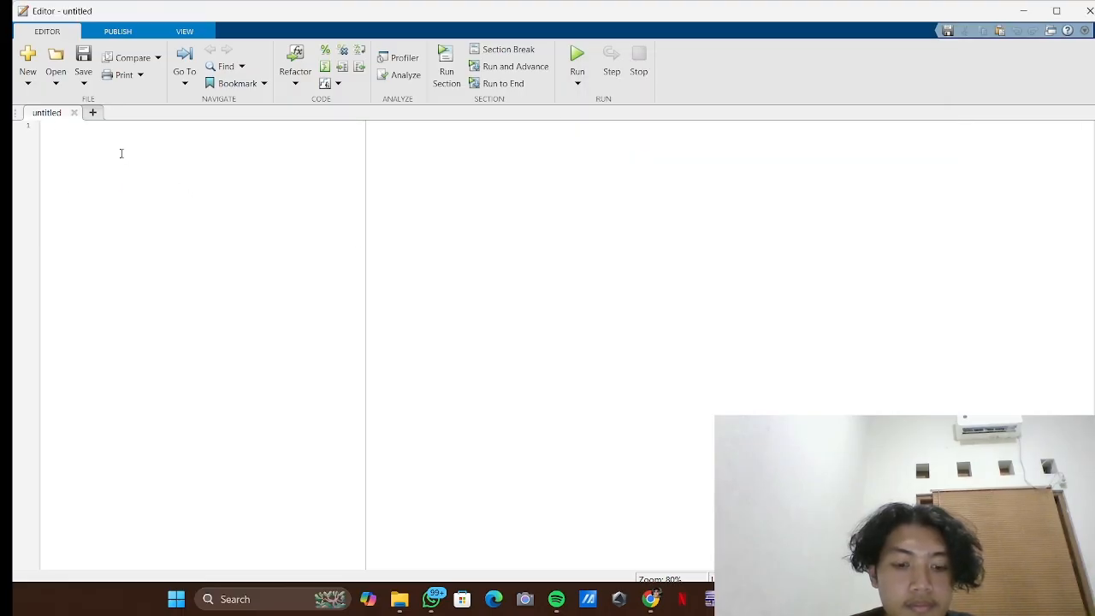
pyautogui.hotkey('ctrl', 'v')
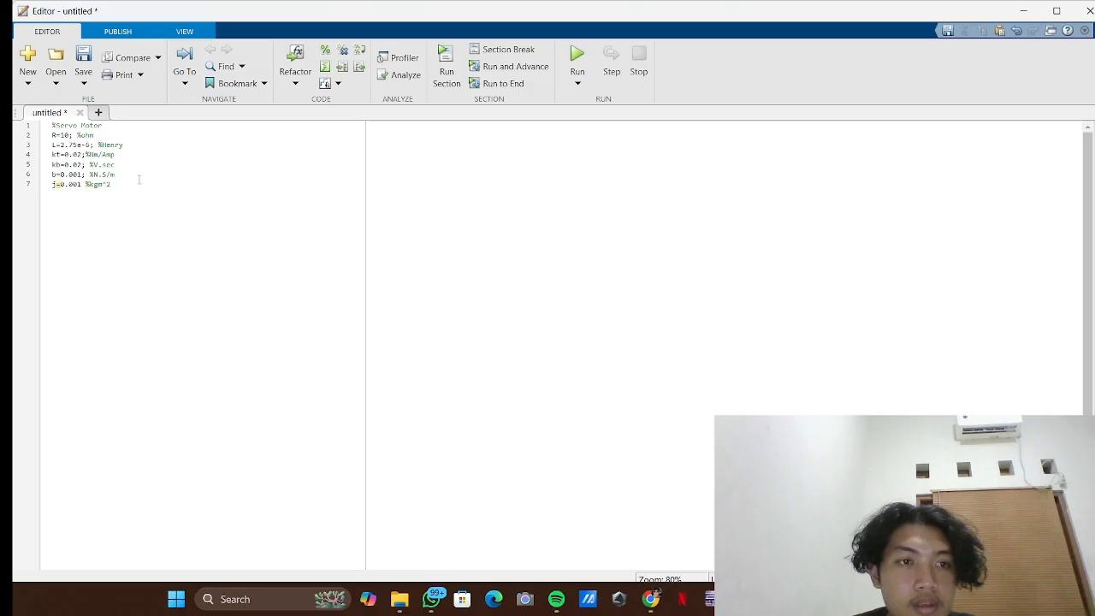
# - Save the MATLAB script with the motor parameters as Parameter_Motor in the Materi3 folder
pyautogui.hotkey('ctrl', 's')
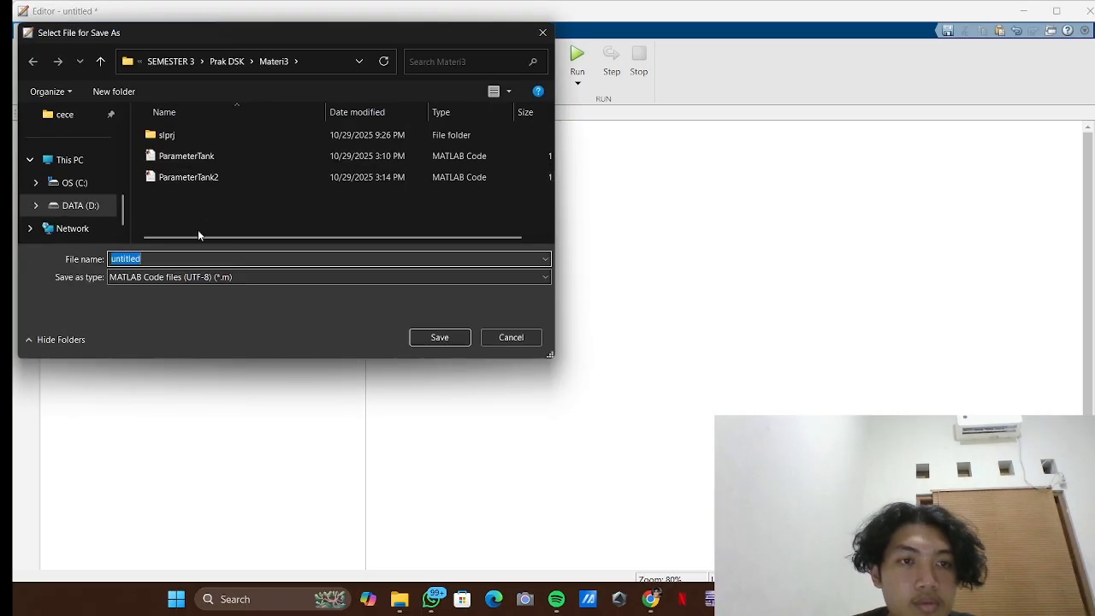
pyautogui.write('Para')
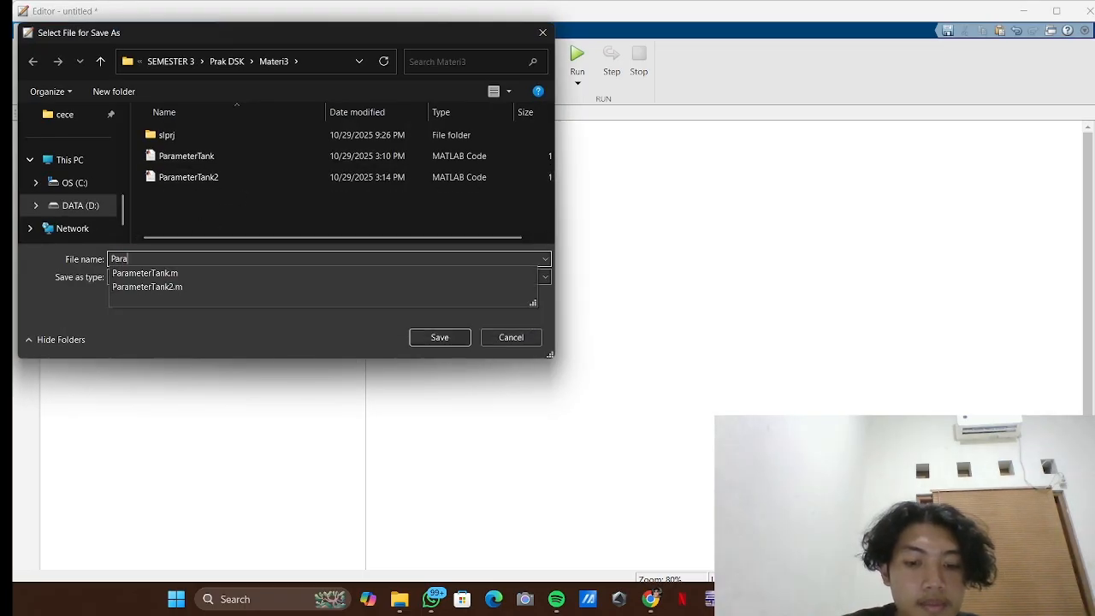
pyautogui.write('meter')
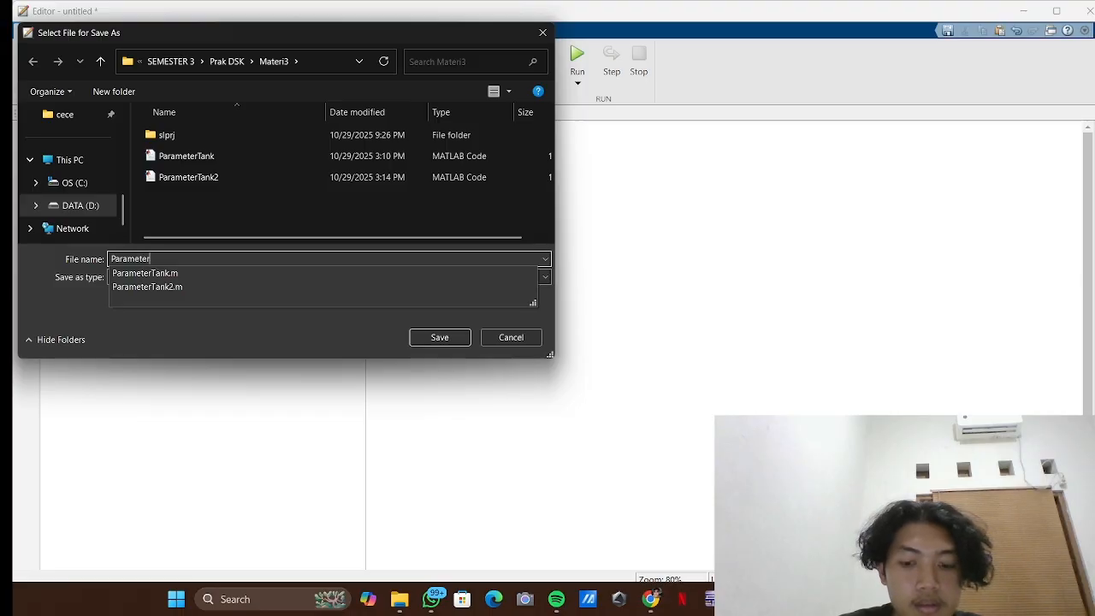
pyautogui.write('_Motor')
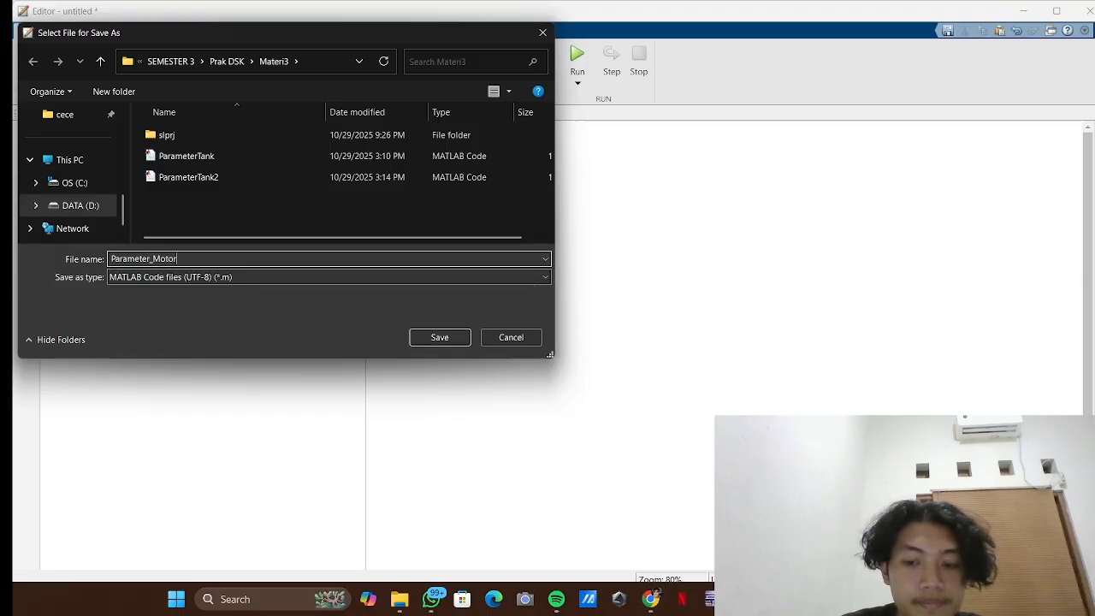
pyautogui.press('Return')
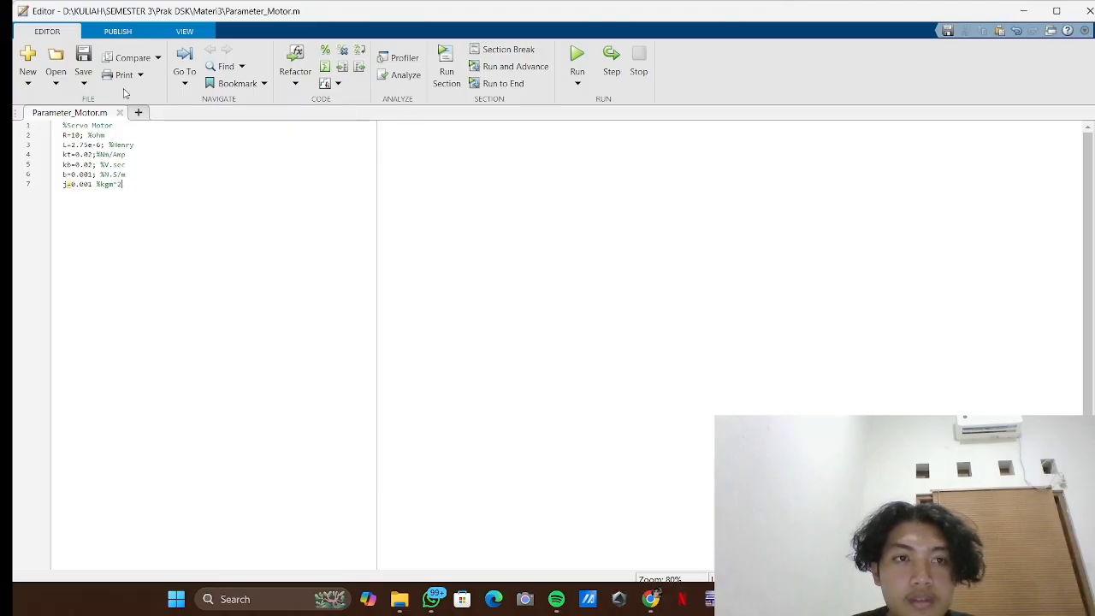
# - Switch to the Simulink motor model and set the Constant block's value to 5
pyautogui.moveTo(807, 599)
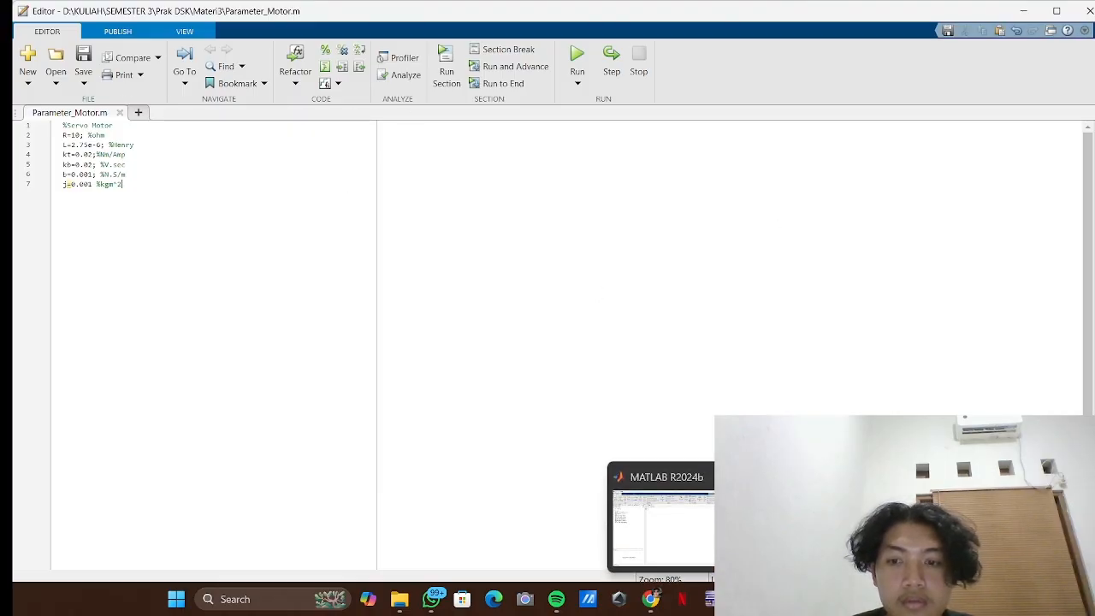
pyautogui.click(808, 531)
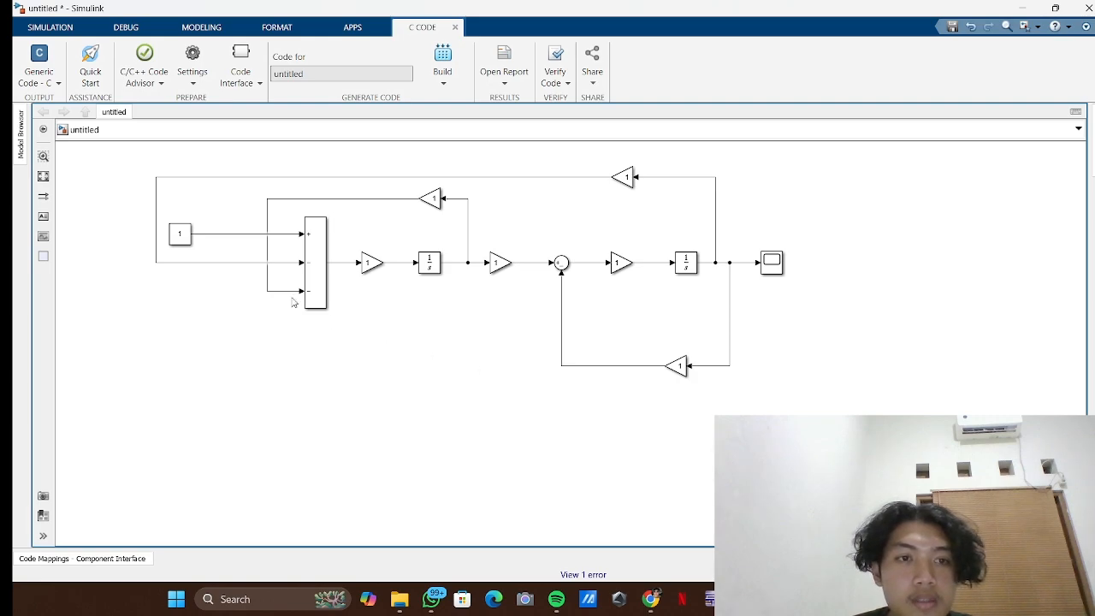
pyautogui.doubleClick(180, 234)
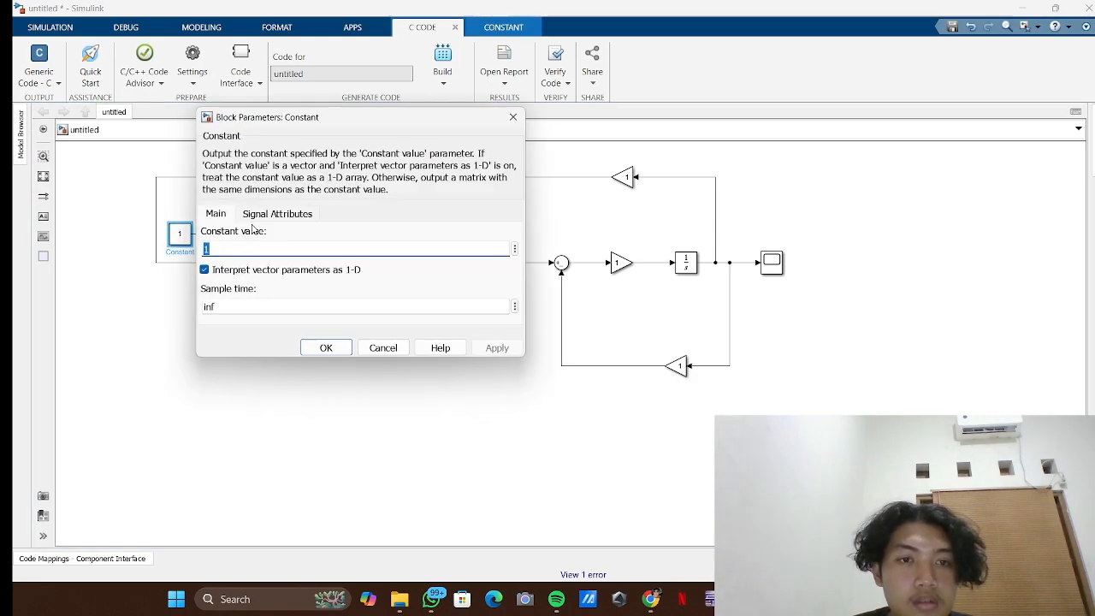
pyautogui.write('5')
pyautogui.press('Return')
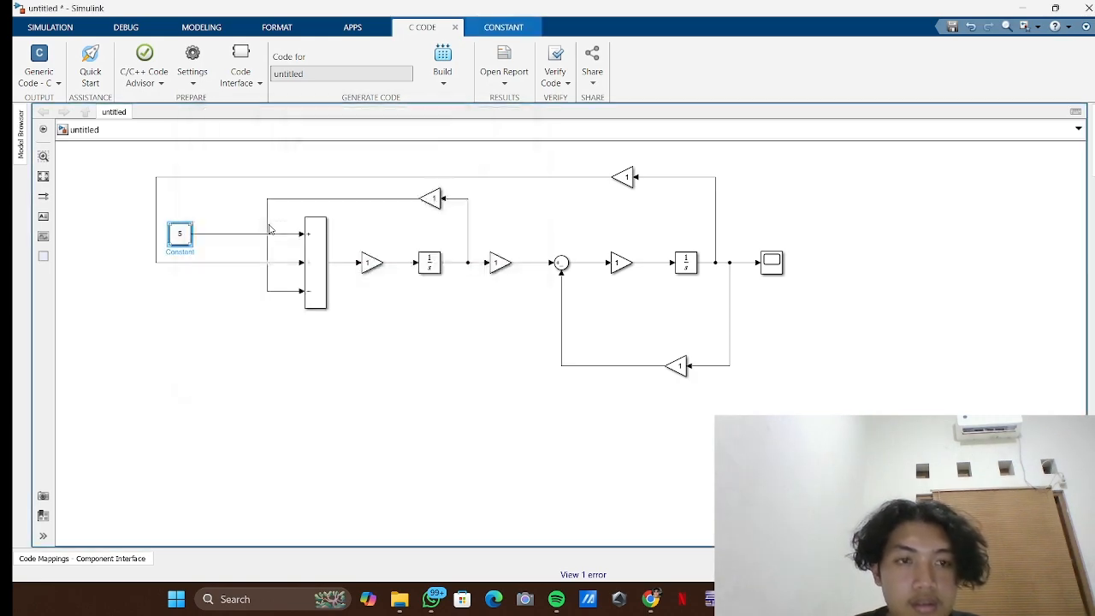
# - Set the Gain block between the Minus block and the first Integrator to 1/L
pyautogui.click(371, 262)
pyautogui.doubleClick(370, 262)
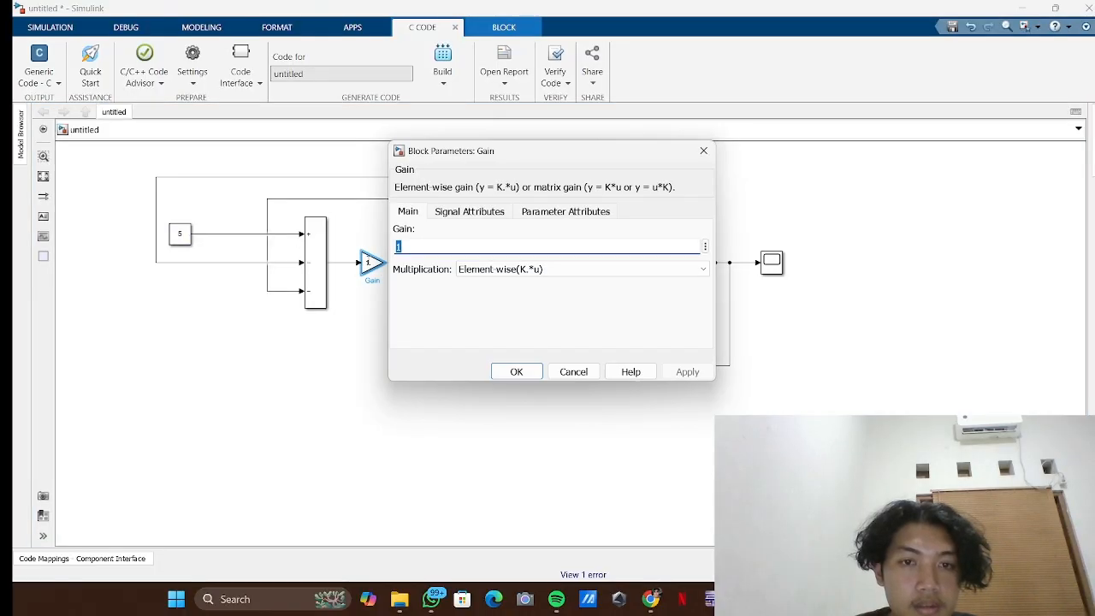
pyautogui.write('1')
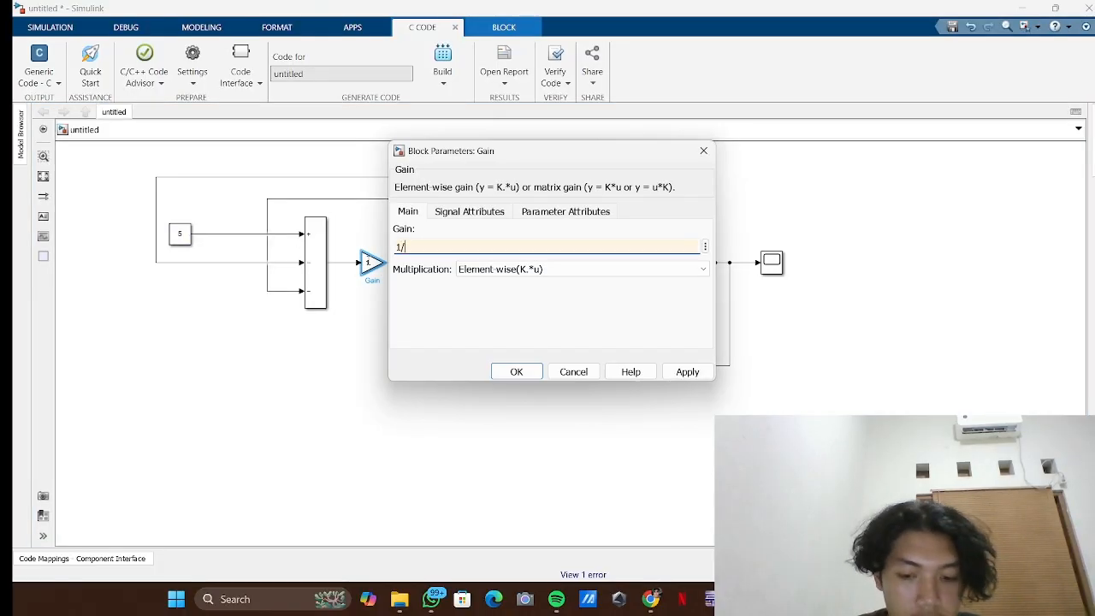
pyautogui.click(591, 239)
pyautogui.tripleClick(560, 246)
pyautogui.click(543, 247)
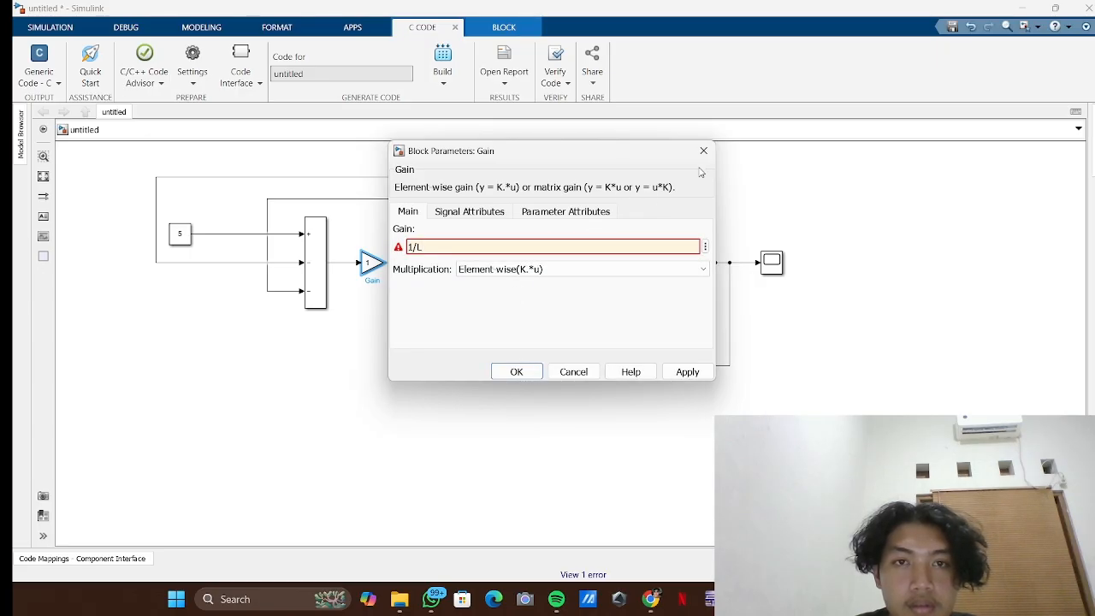
pyautogui.click(517, 373)
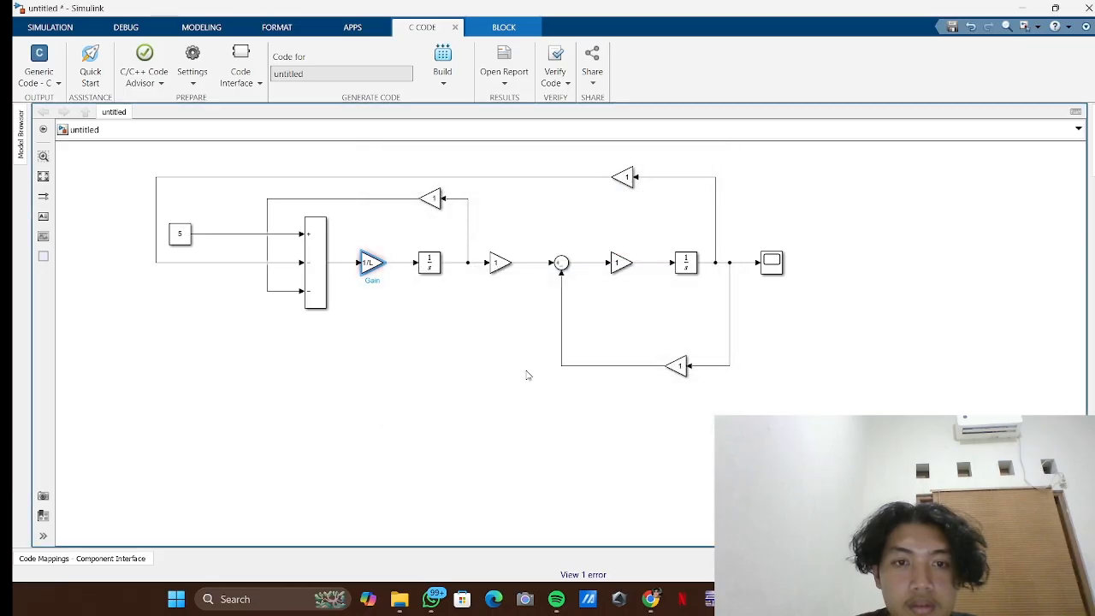
pyautogui.click(395, 317)
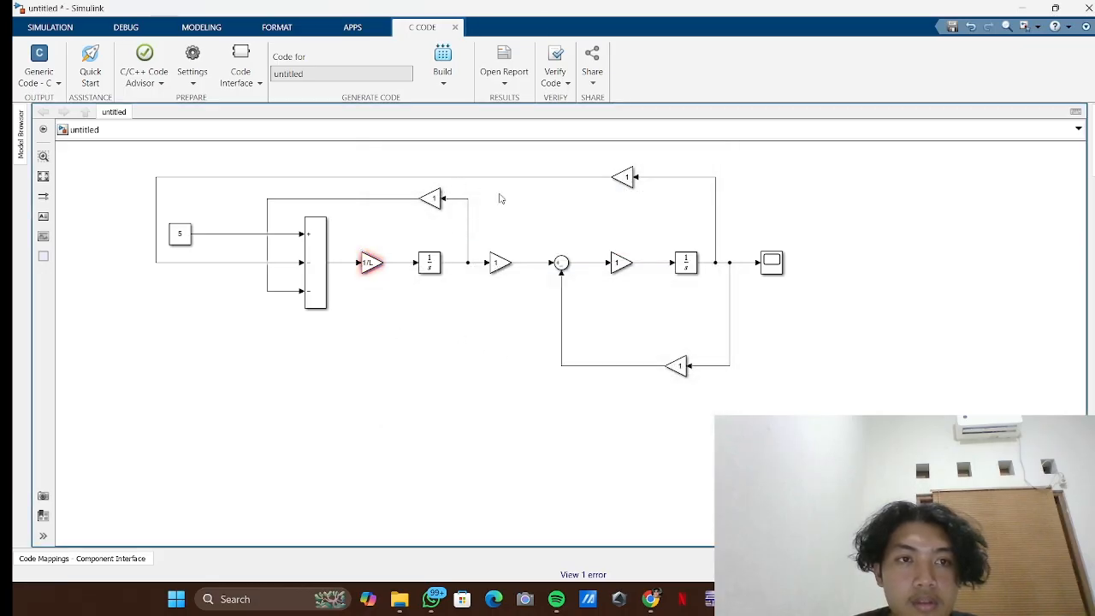
# - Save the Simulink model as Pemodelan_Motor in the Materi3 folder
pyautogui.hotkey('ctrl', 's')
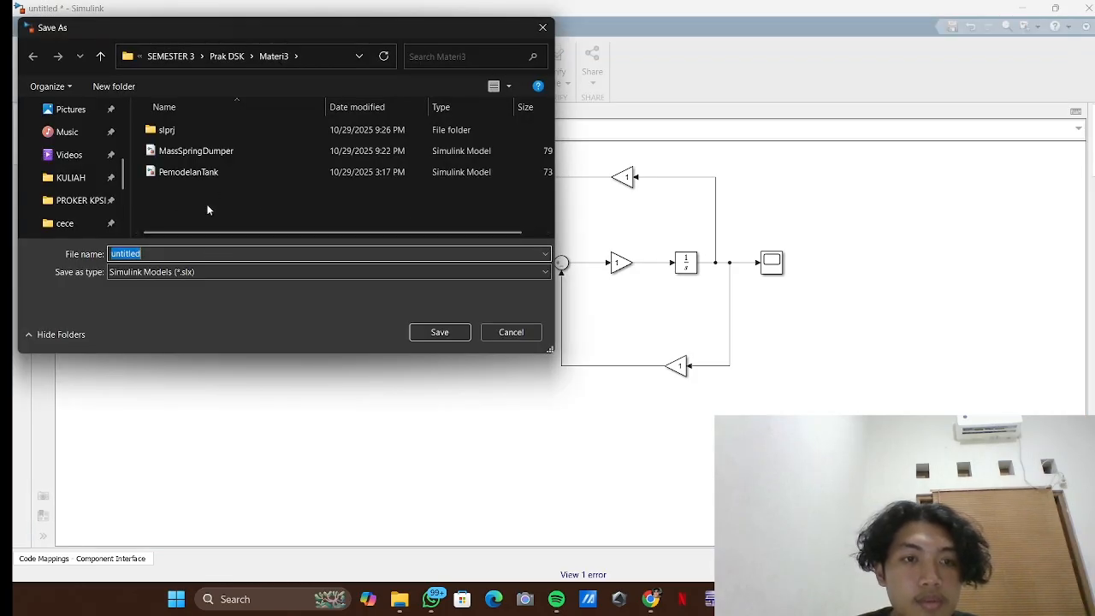
pyautogui.write('Pemo')
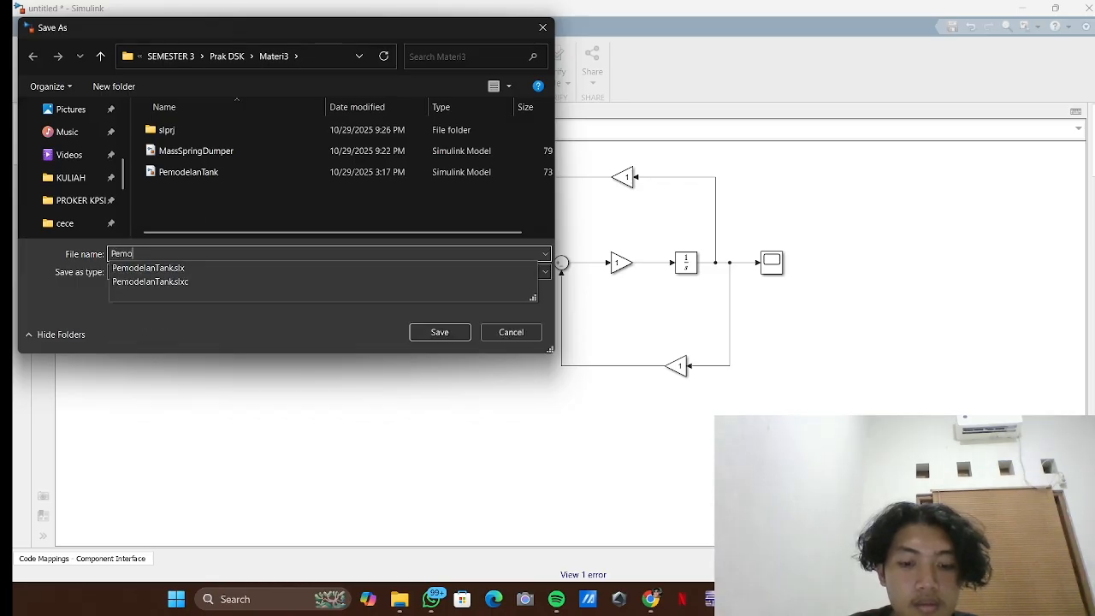
pyautogui.write('delan')
pyautogui.press('BackSpace')
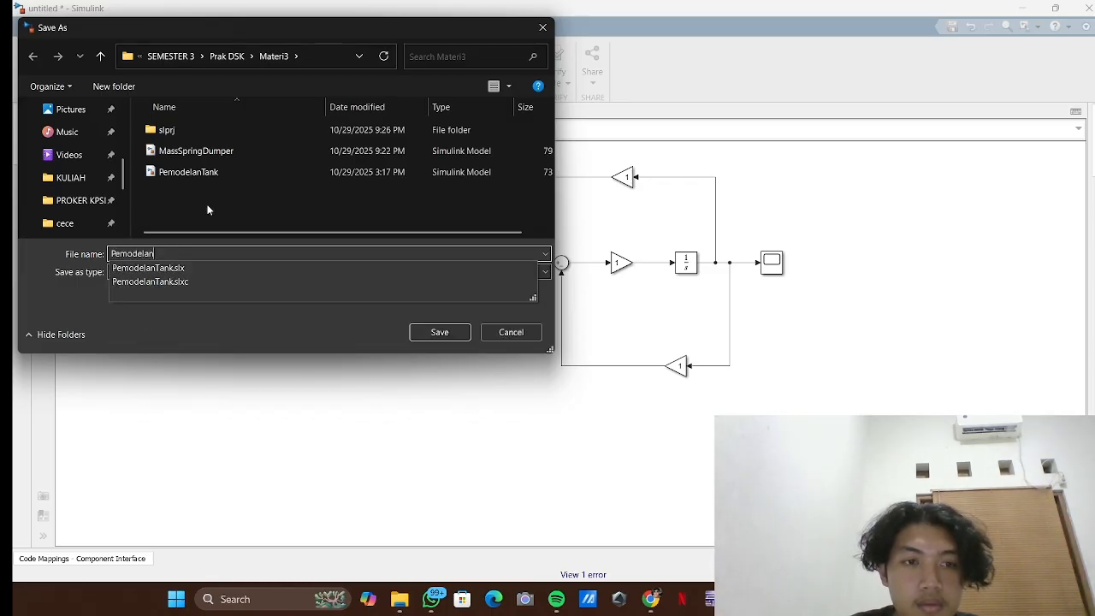
pyautogui.write('_Motor')
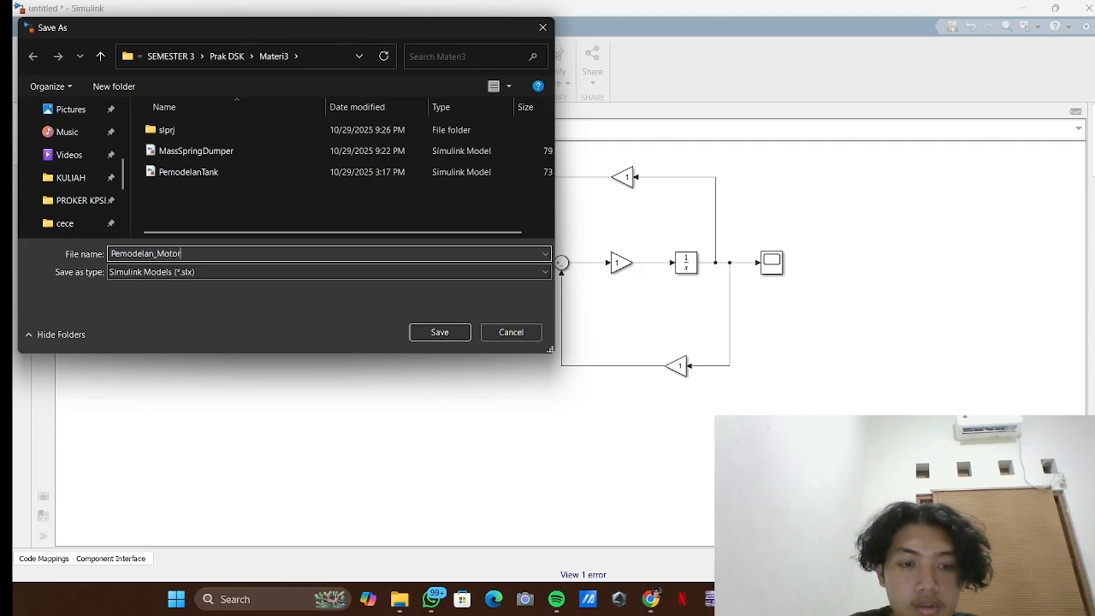
# - Save the Simulink model as Pemodelan_Motor in the Materi3 folder
pyautogui.press('Return')
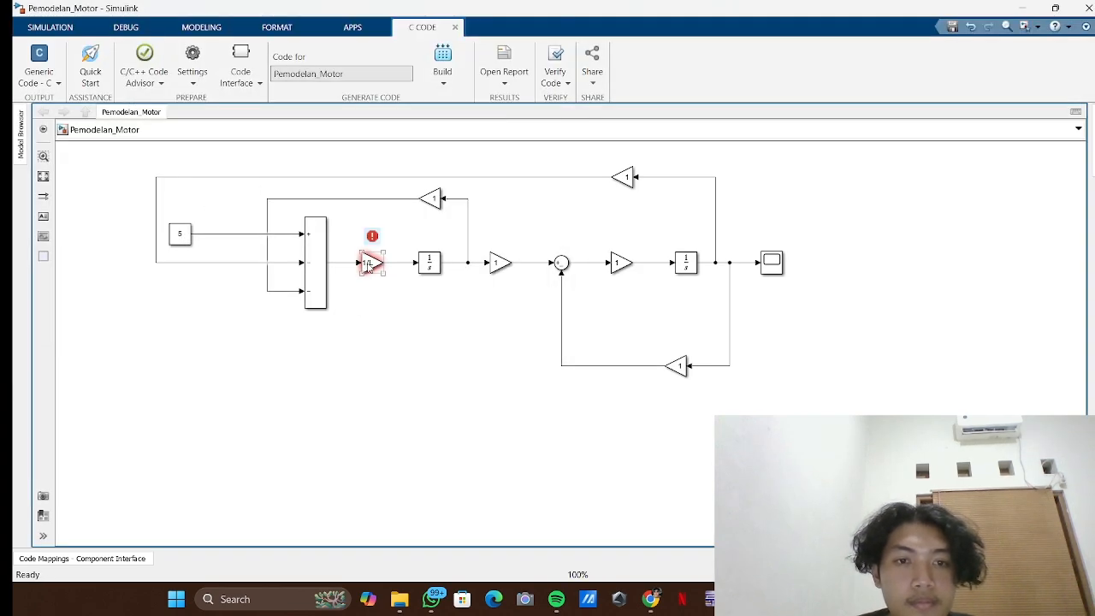
# - Try to reapply 1/L as the gain of the block after the three-input sum
pyautogui.doubleClick(370, 263)
pyautogui.press('BackSpace')
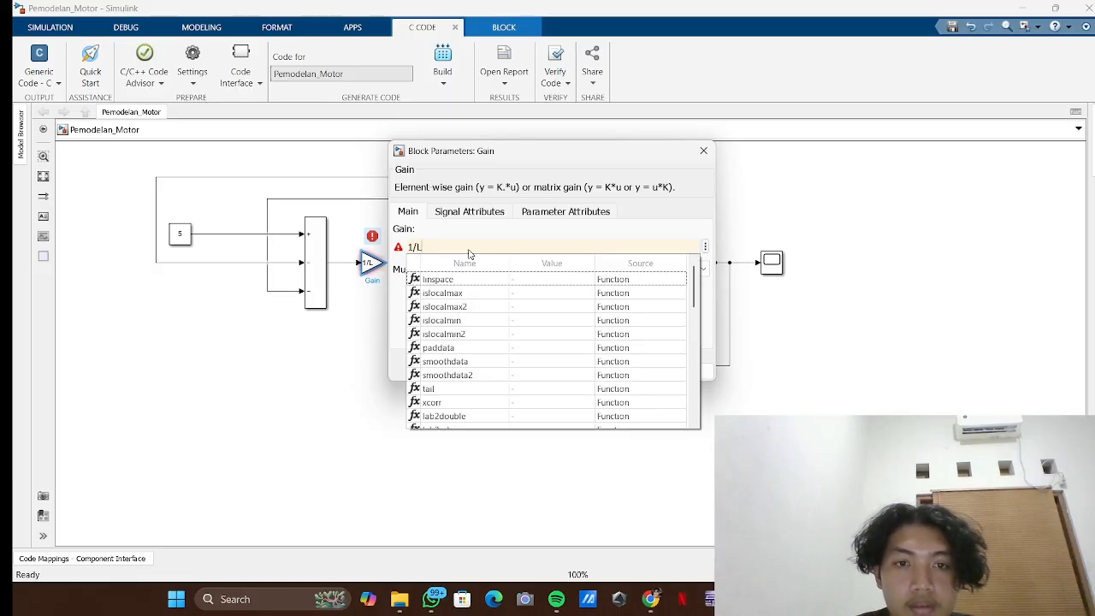
pyautogui.click(493, 242)
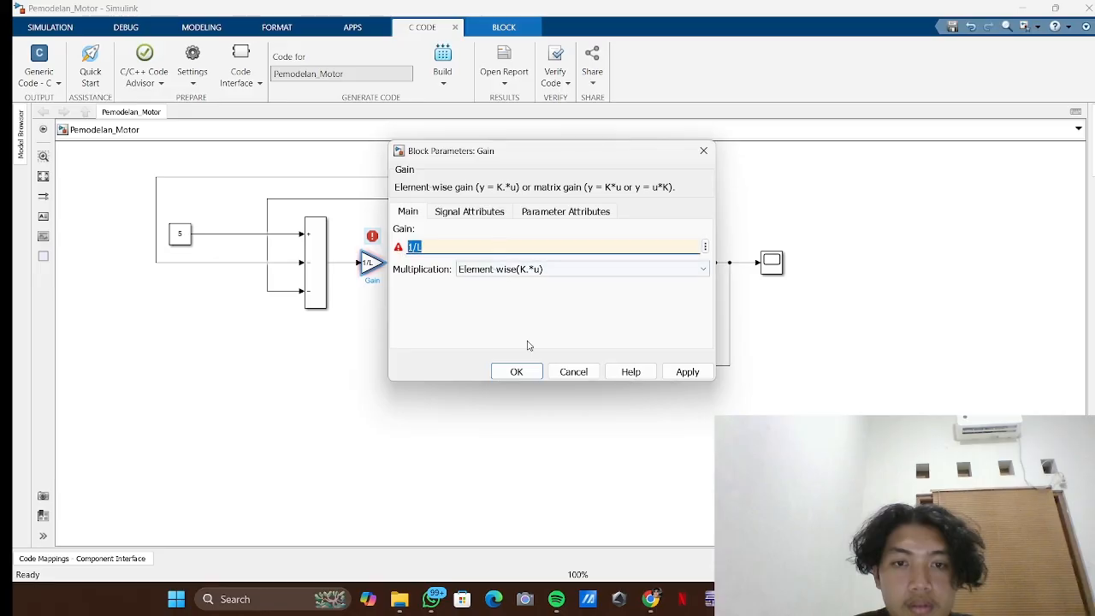
pyautogui.click(520, 371)
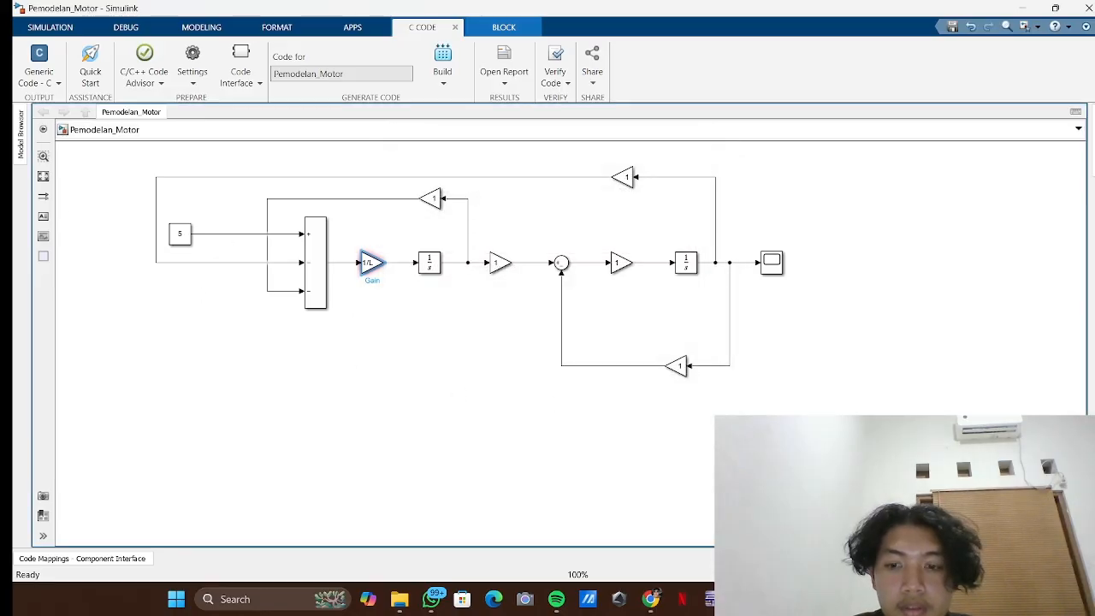
# - Switch to the main MATLAB window and check the motor model and parameter files in the Materi3 folder
pyautogui.moveTo(619, 599)
pyautogui.click(659, 492)
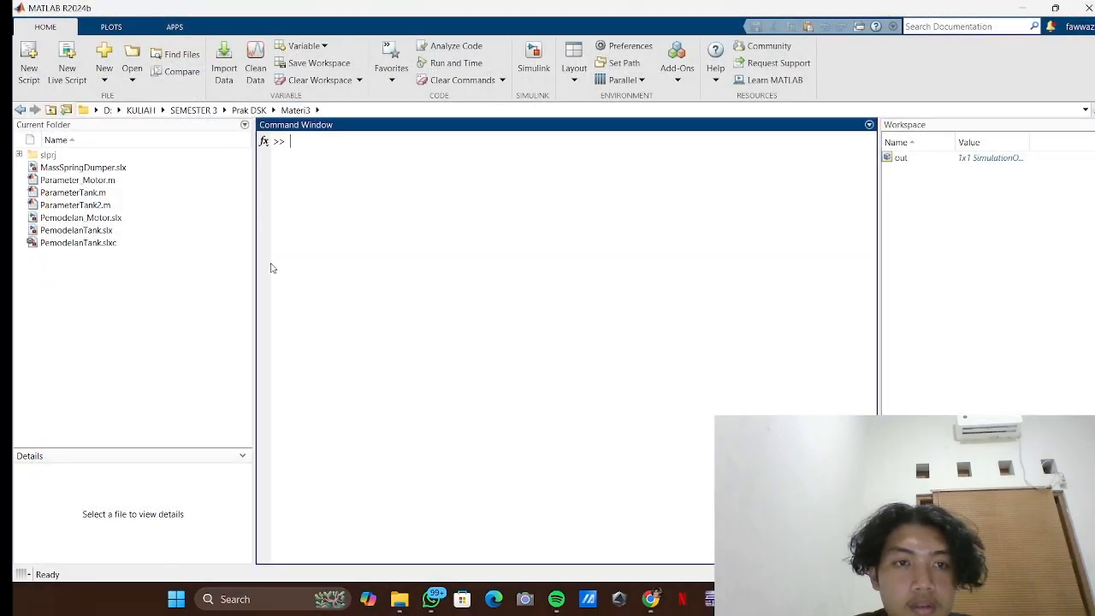
pyautogui.click(89, 168)
pyautogui.click(90, 193)
pyautogui.click(91, 218)
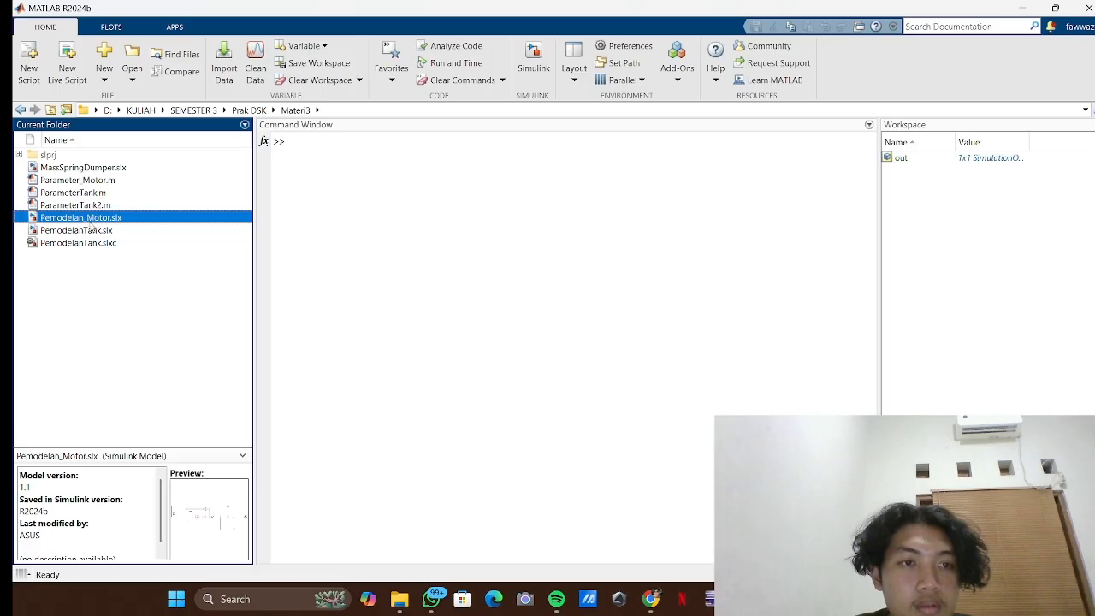
pyautogui.click(93, 205)
pyautogui.click(95, 219)
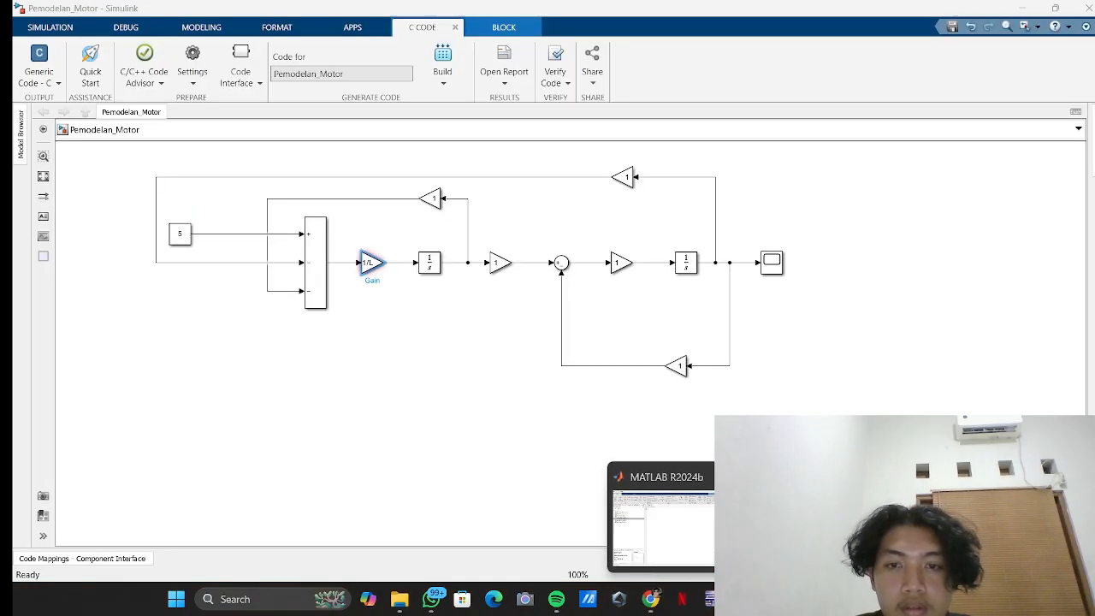
# - Switch to the Parameter_Motor.m script in the Editor, execute it with Run and Time, and dismiss the Profiler window
pyautogui.click(53, 27)
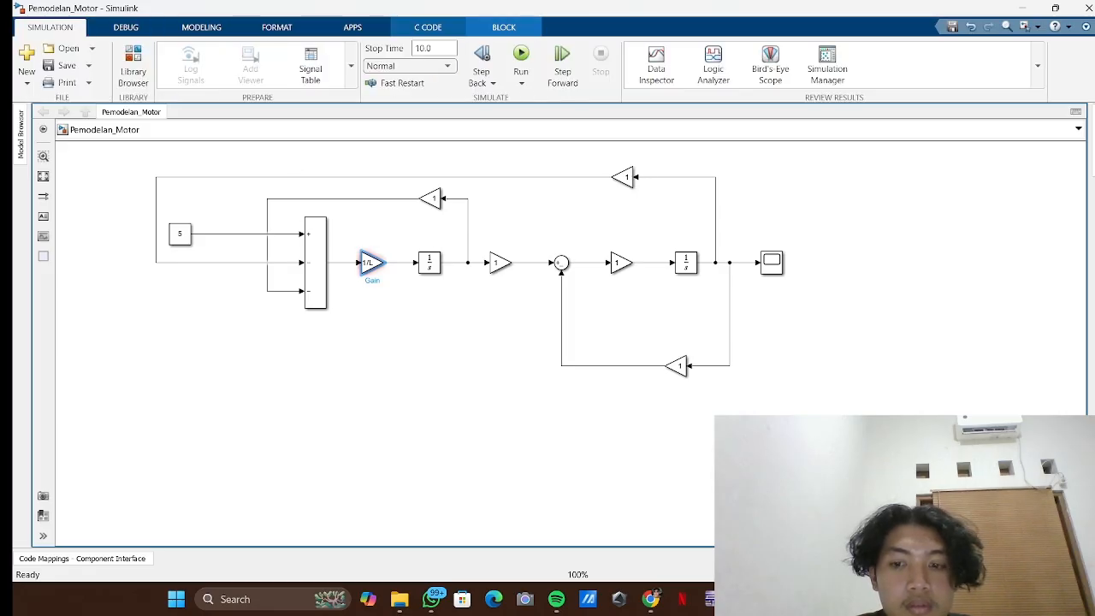
pyautogui.moveTo(837, 599)
pyautogui.click(834, 524)
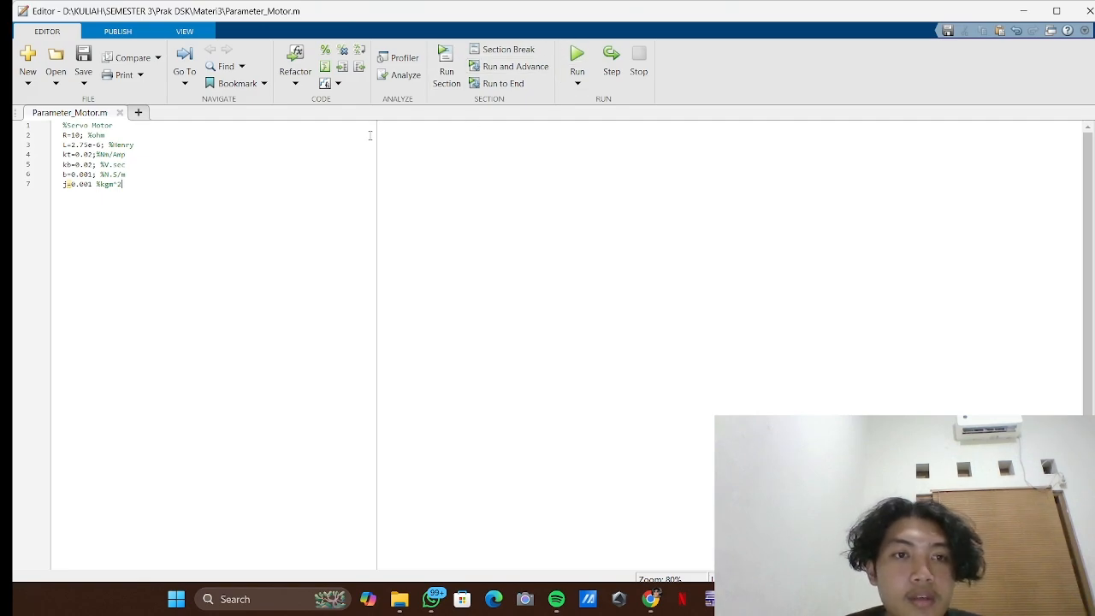
pyautogui.click(577, 82)
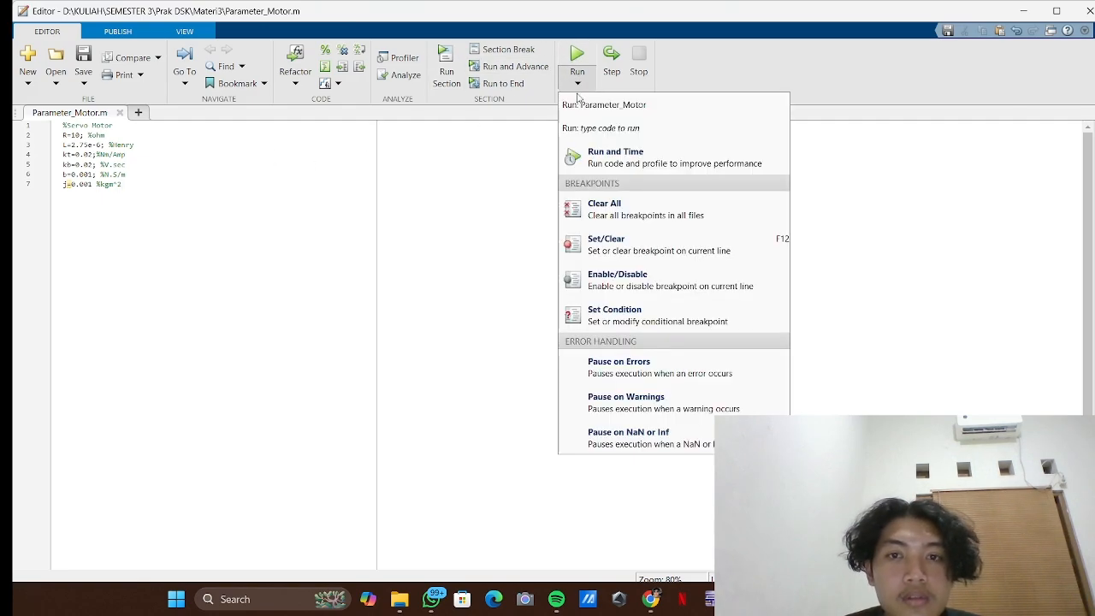
pyautogui.click(603, 158)
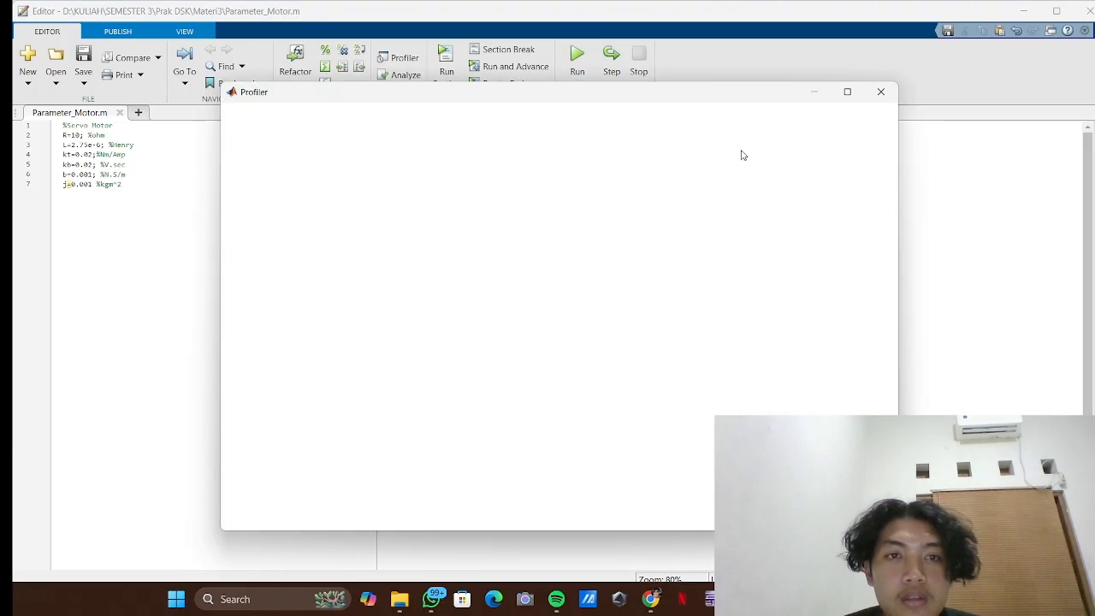
pyautogui.click(810, 91)
# - Switch back to the Pemodelan_Motor model in Simulink and enter 1/L for the gain after the three-input sum
pyautogui.moveTo(776, 599)
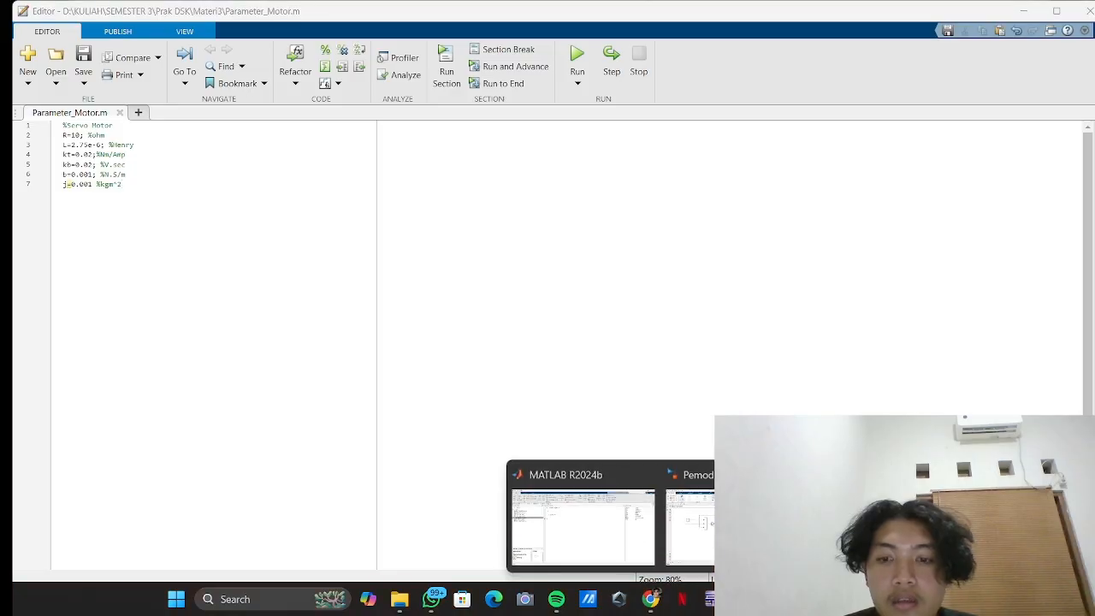
pyautogui.click(741, 525)
pyautogui.doubleClick(379, 265)
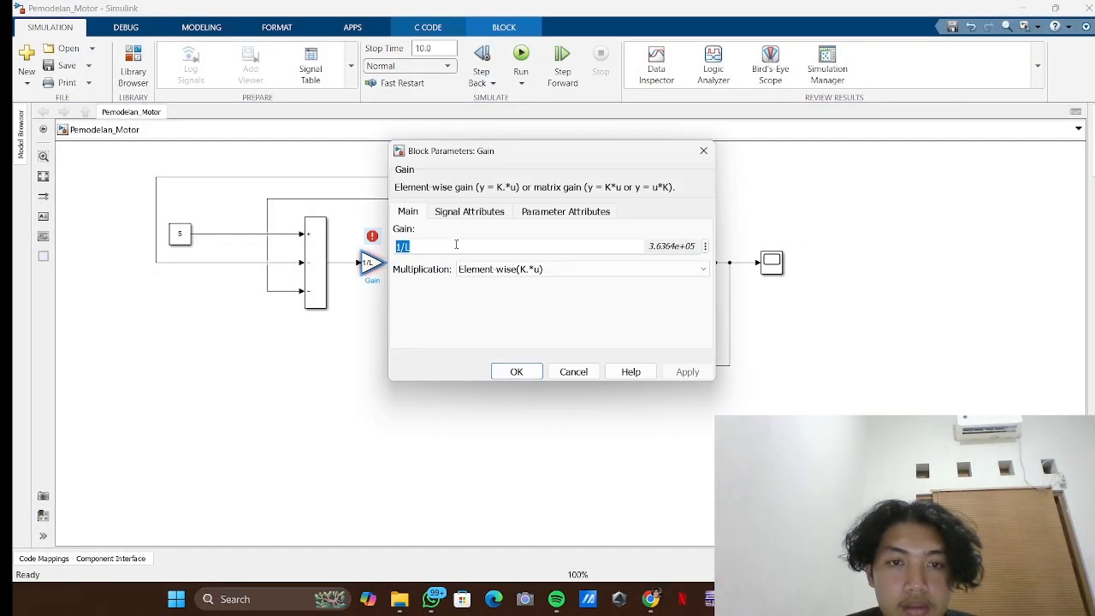
pyautogui.press('BackSpace')
pyautogui.write('1/')
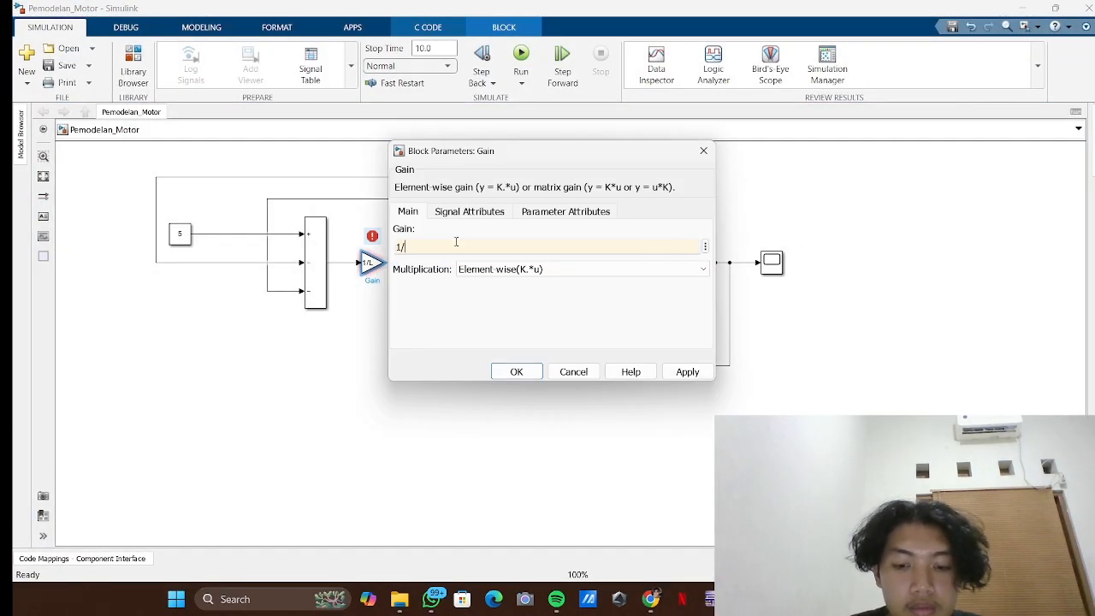
pyautogui.write('L')
pyautogui.press('Tab')
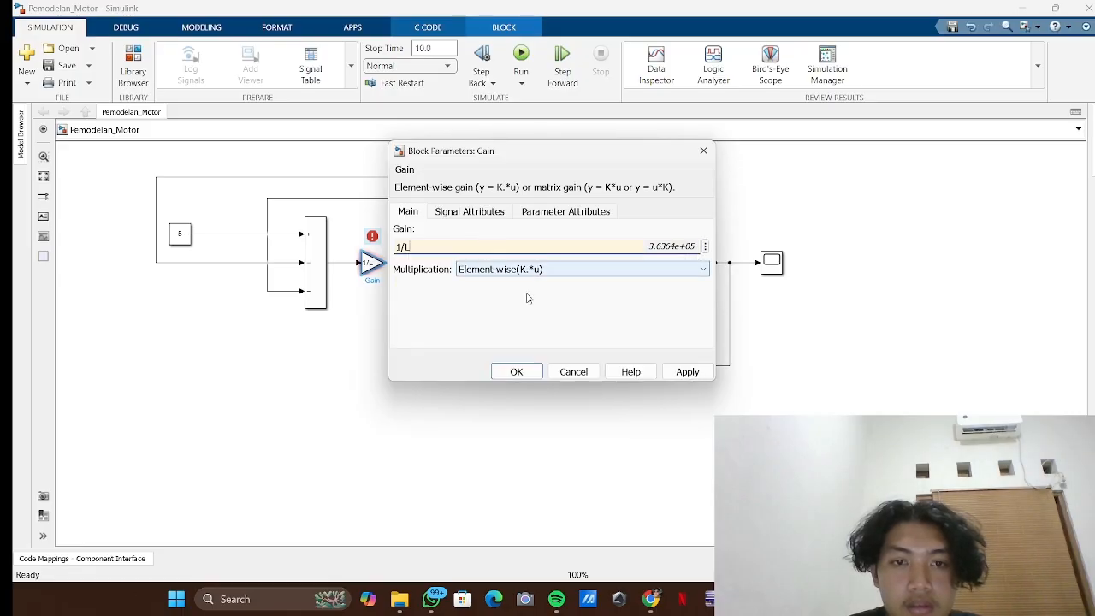
pyautogui.click(516, 371)
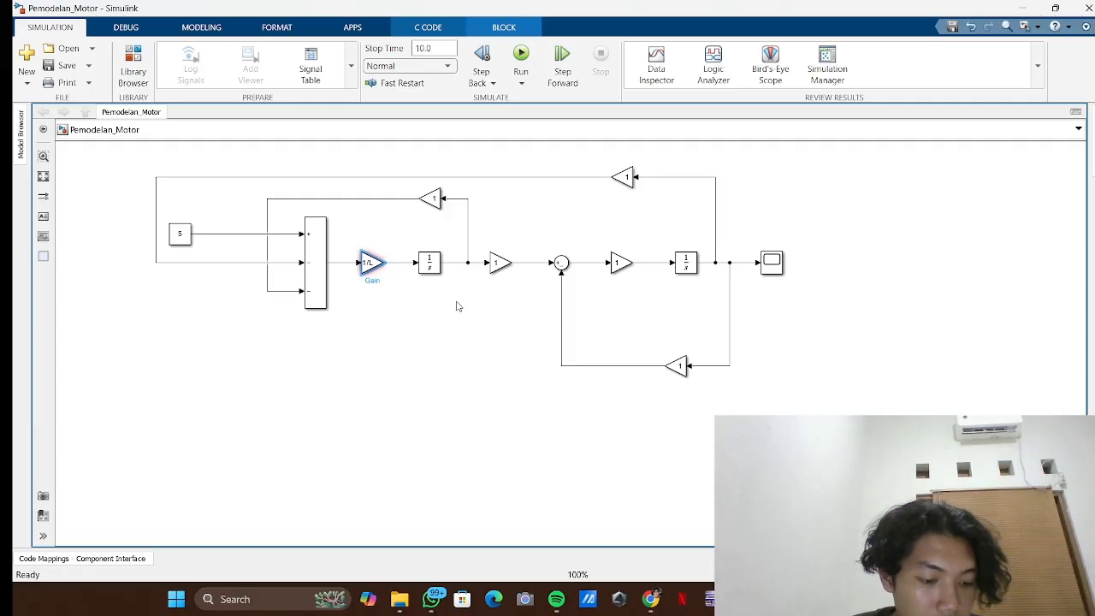
# - Set the inner feedback gain to R and the forward gain before the round sum to kt
pyautogui.doubleClick(430, 197)
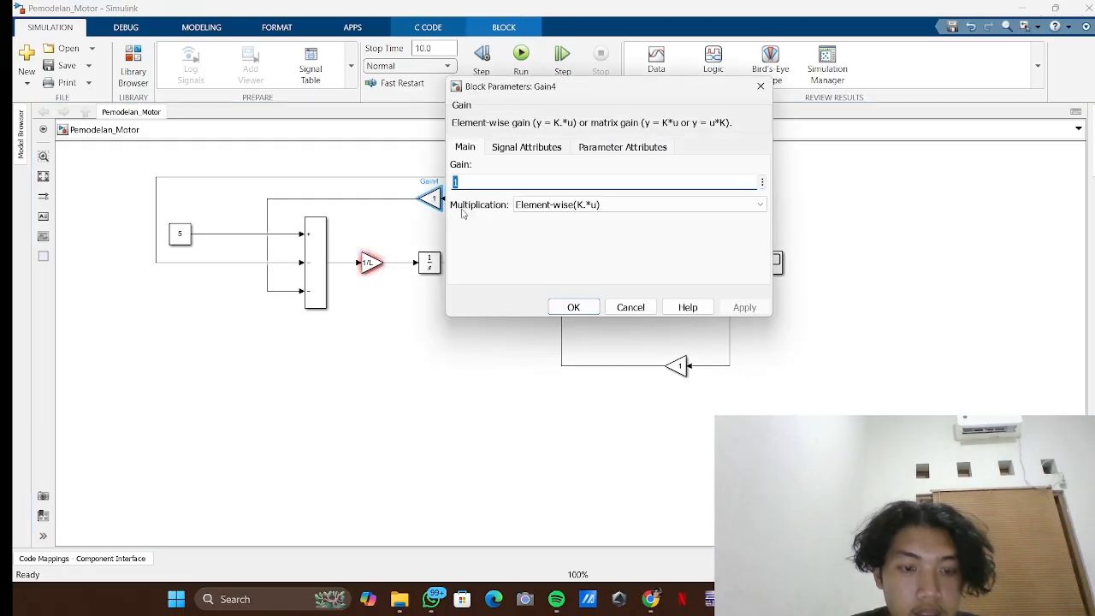
pyautogui.write('R')
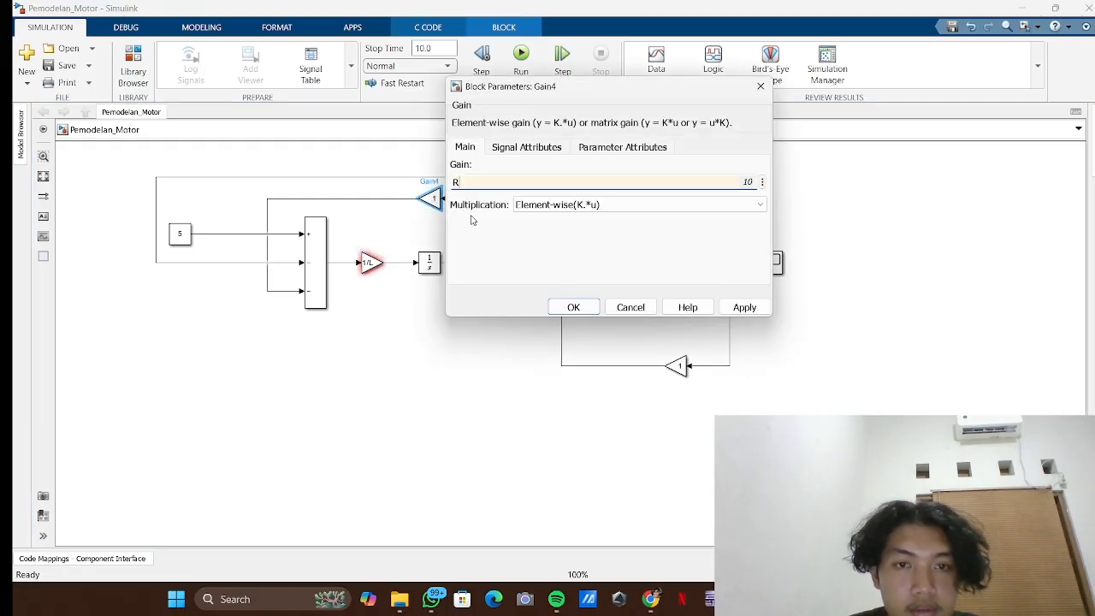
pyautogui.click(590, 308)
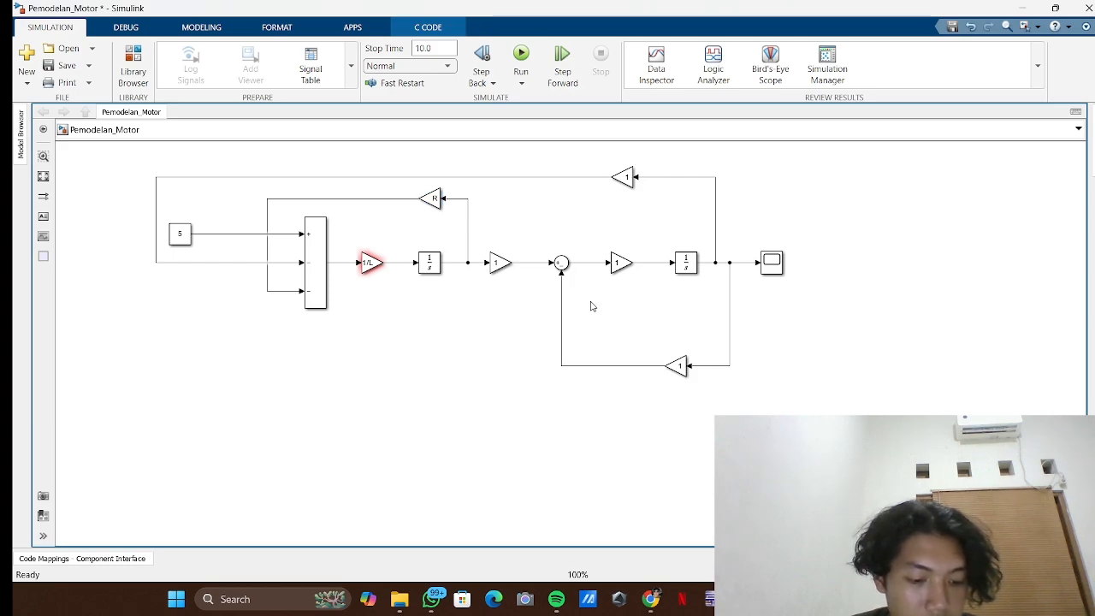
pyautogui.doubleClick(499, 264)
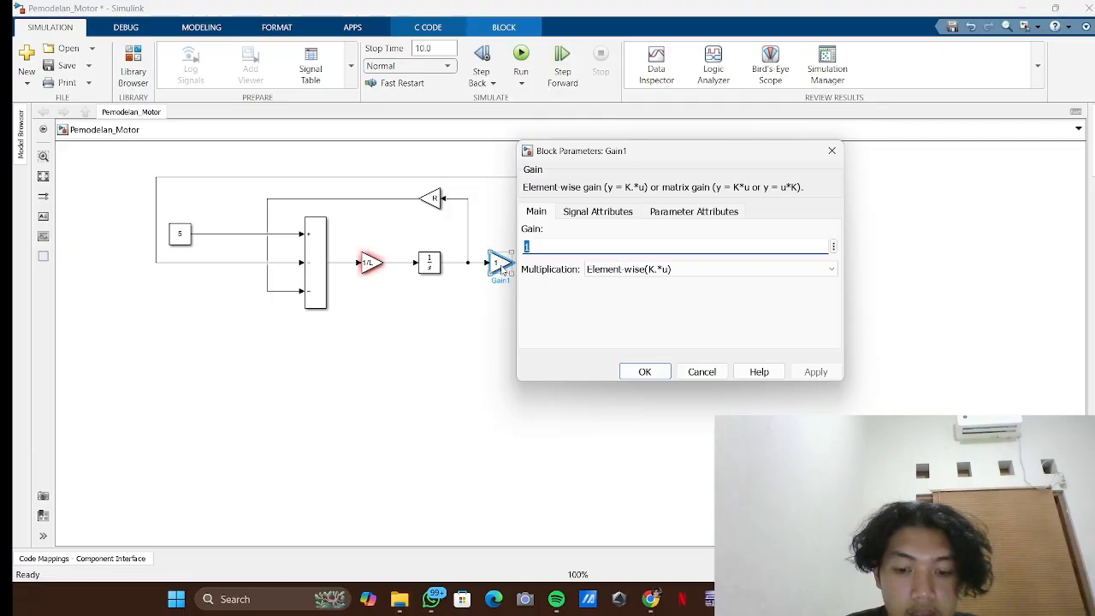
pyautogui.write('kt')
pyautogui.press('Return')
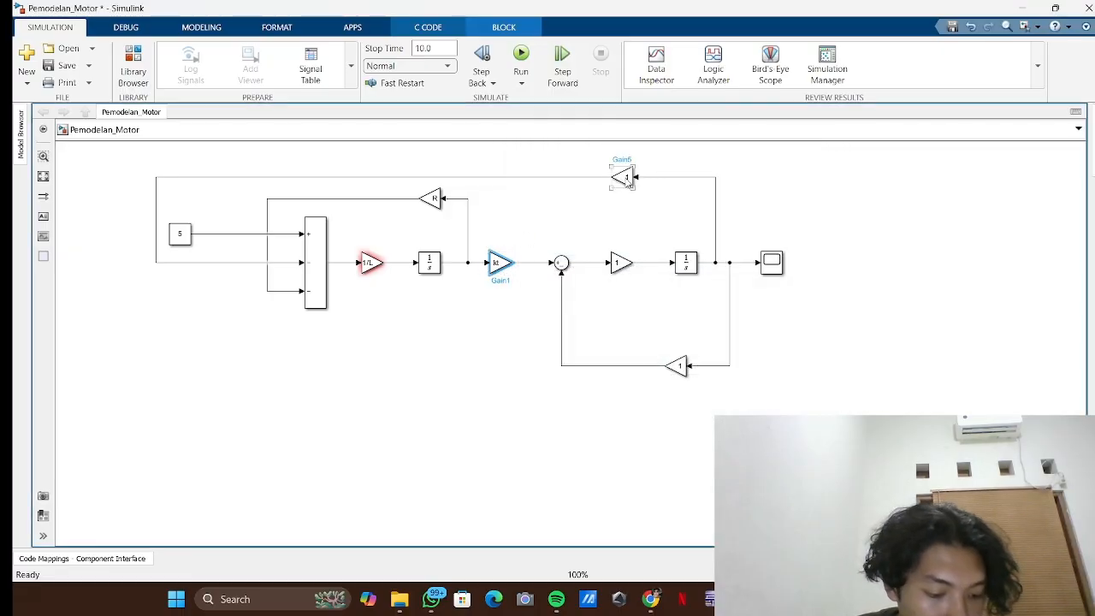
# - Set the outermost upper feedback gain to kb and the forward gain after the round sum to 1/j
pyautogui.doubleClick(626, 177)
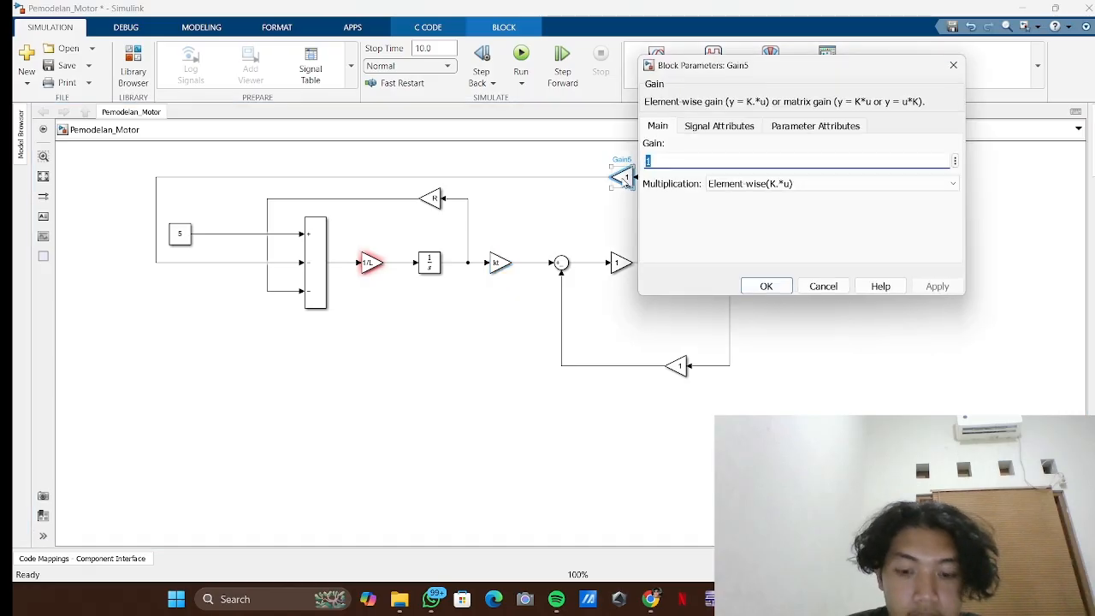
pyautogui.write('kb')
pyautogui.press('Return')
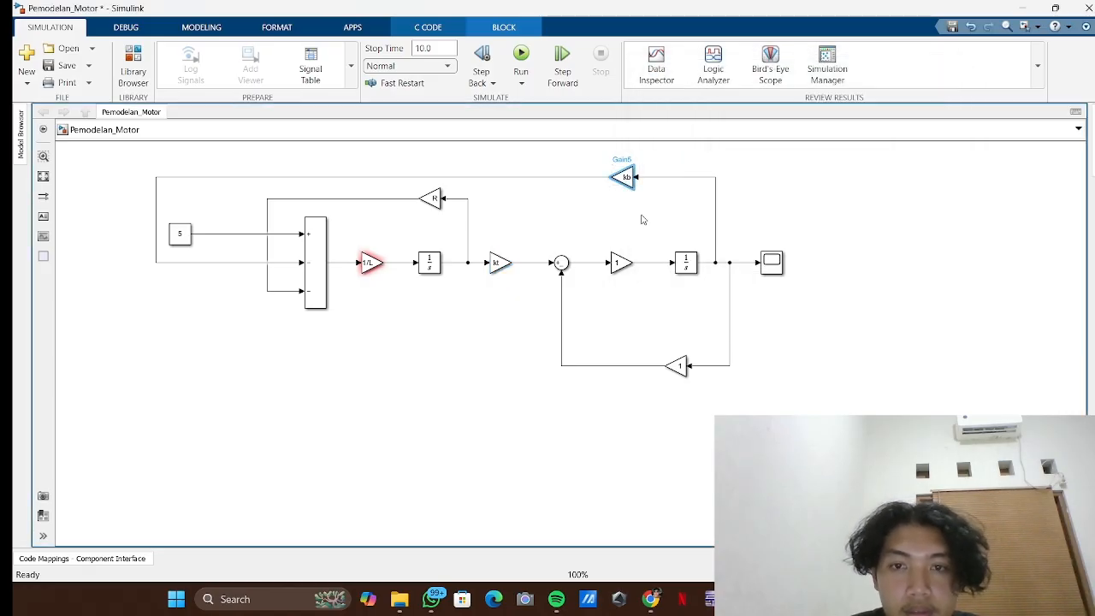
pyautogui.doubleClick(622, 265)
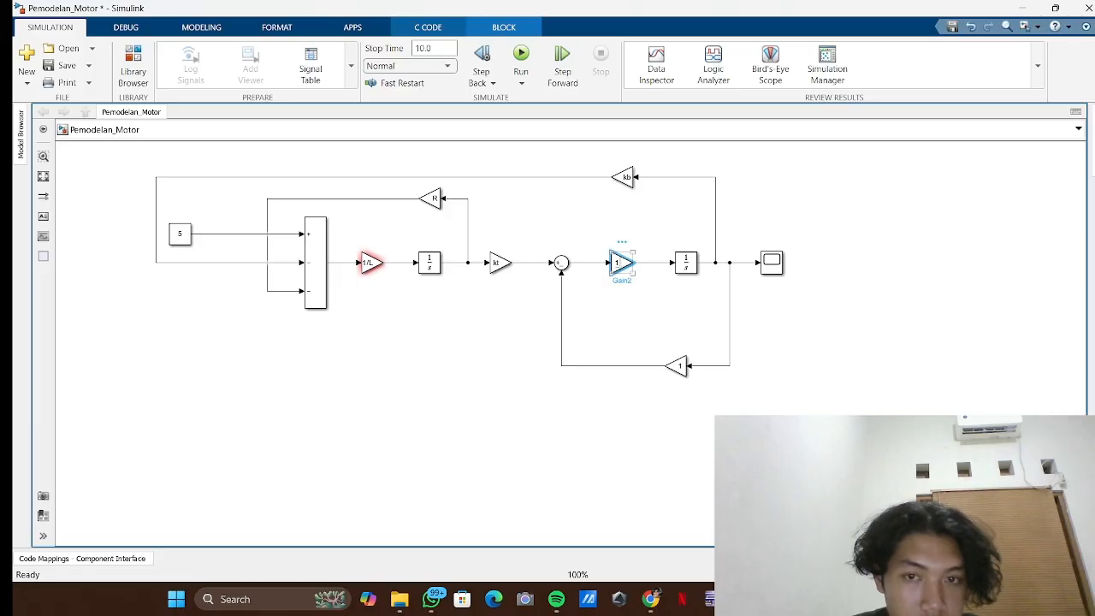
pyautogui.write('1/j')
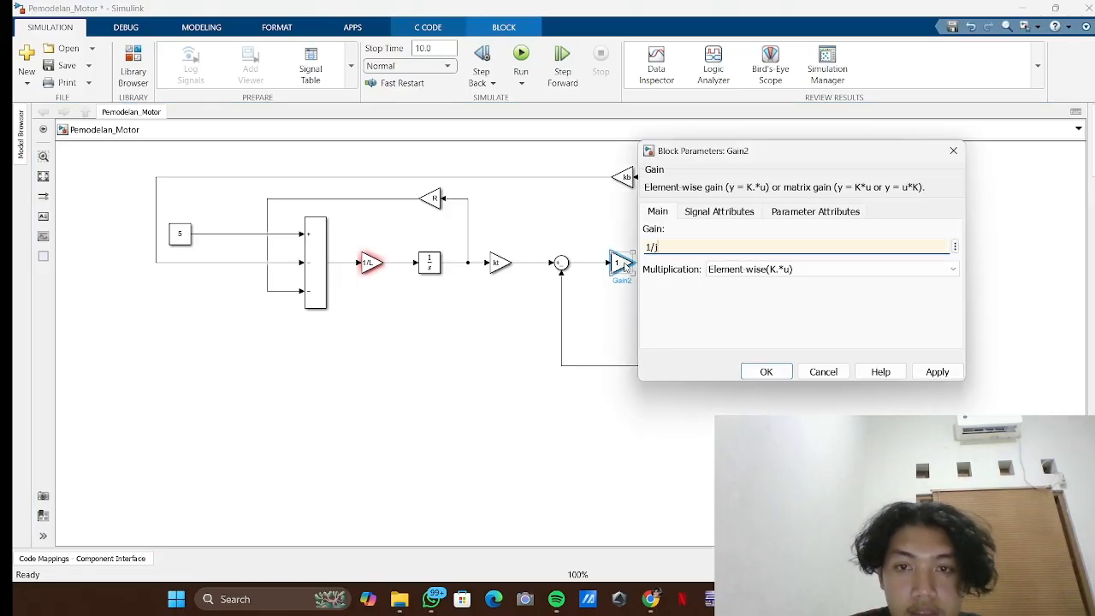
pyautogui.press('Tab')
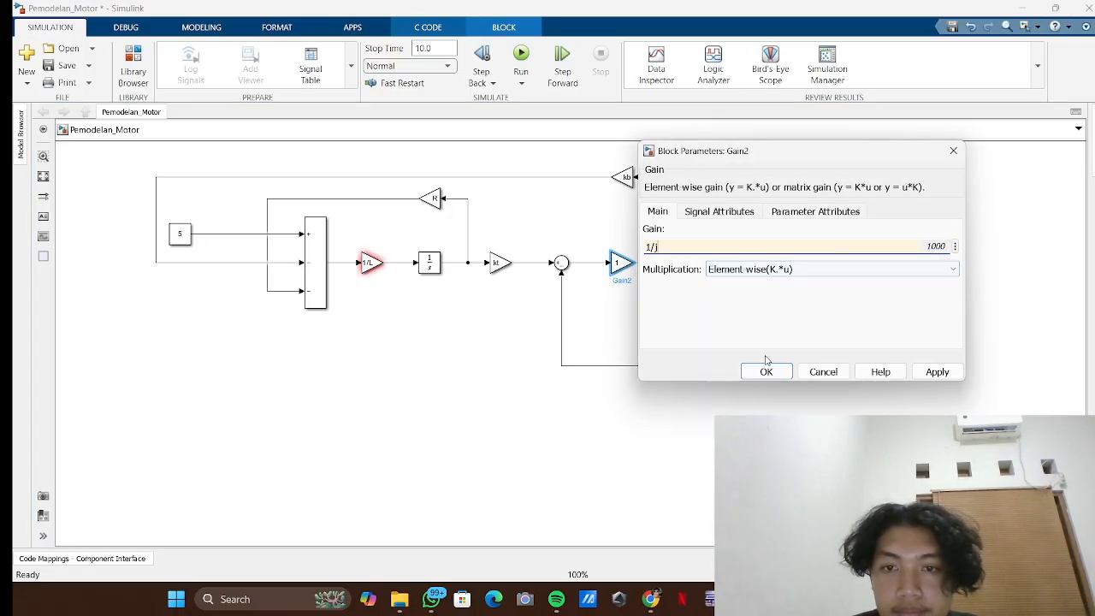
pyautogui.click(765, 371)
# - Set the gain in the lower feedback path to the round sum to b
pyautogui.click(676, 366)
pyautogui.doubleClick(677, 366)
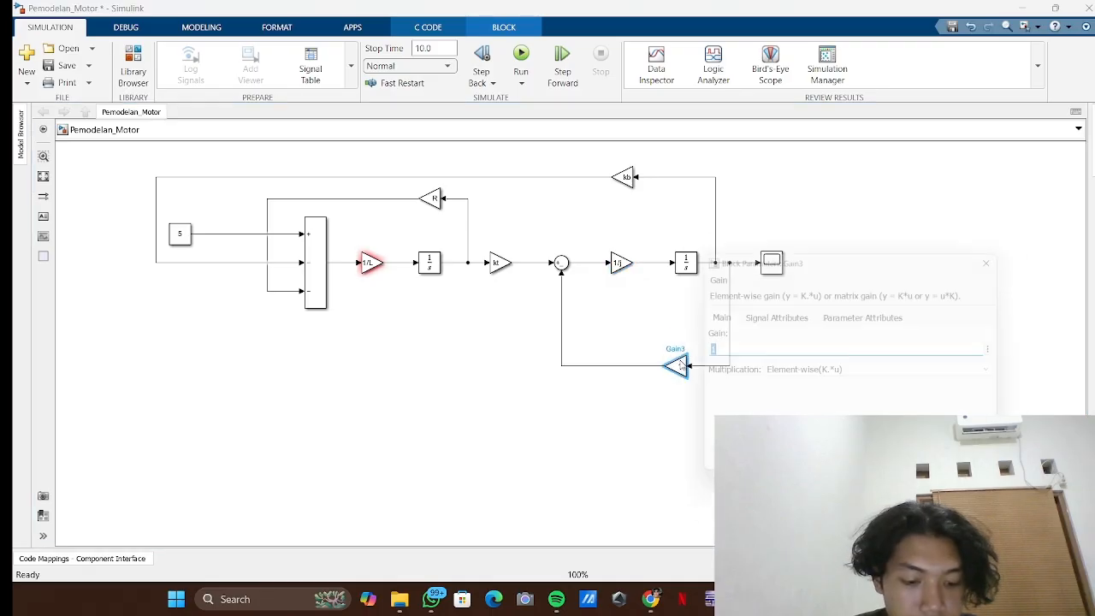
pyautogui.write('b')
pyautogui.press('Return')
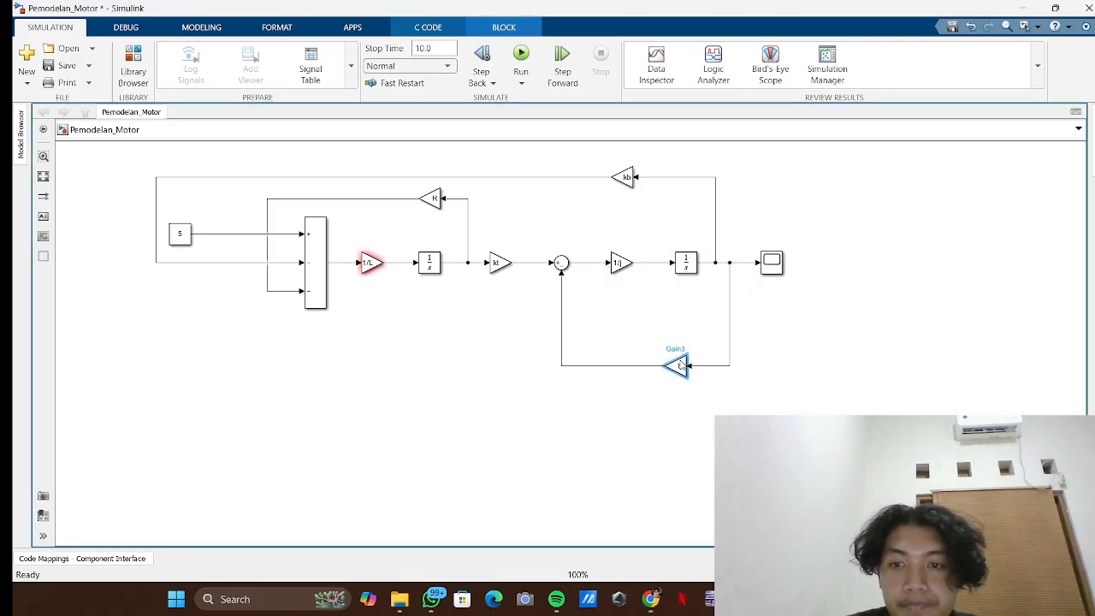
# - Re-enter 1/L for the flagged gain block after the three-input sum and apply it
pyautogui.doubleClick(369, 262)
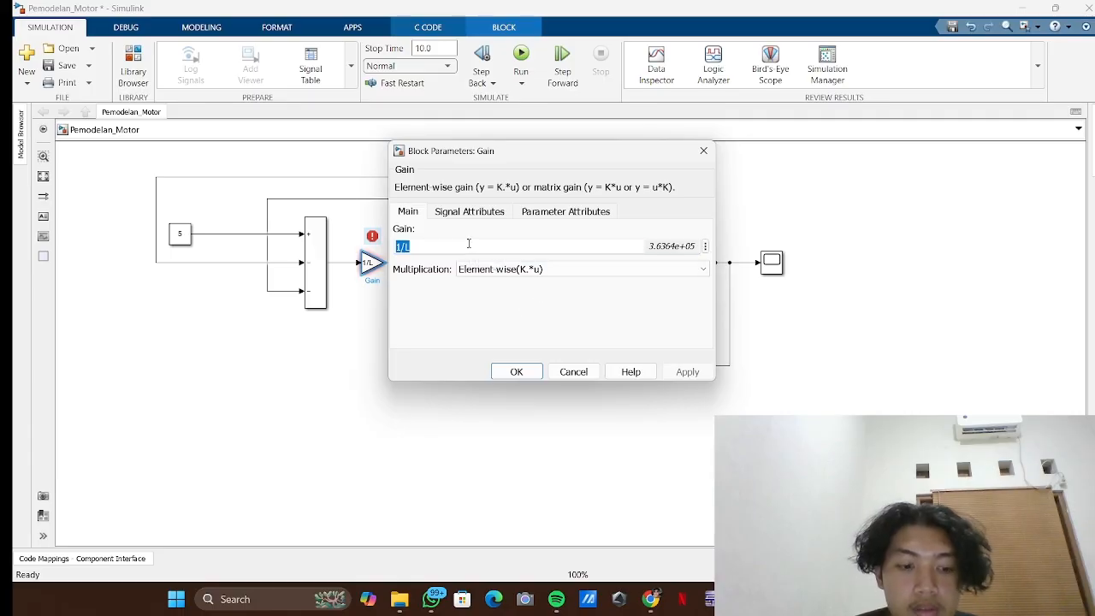
pyautogui.write('1')
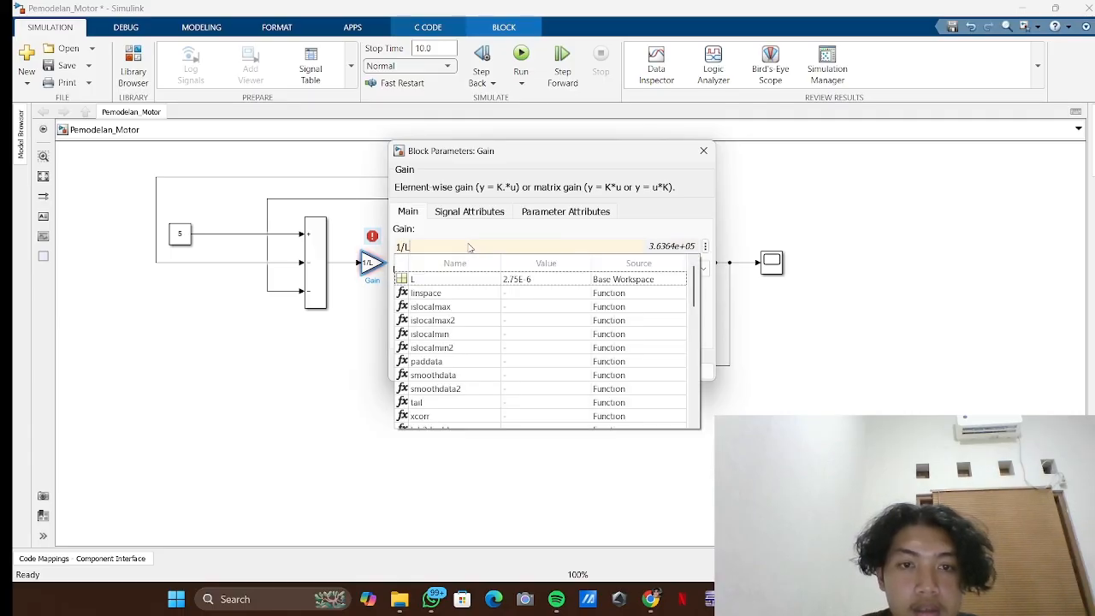
pyautogui.press('Escape')
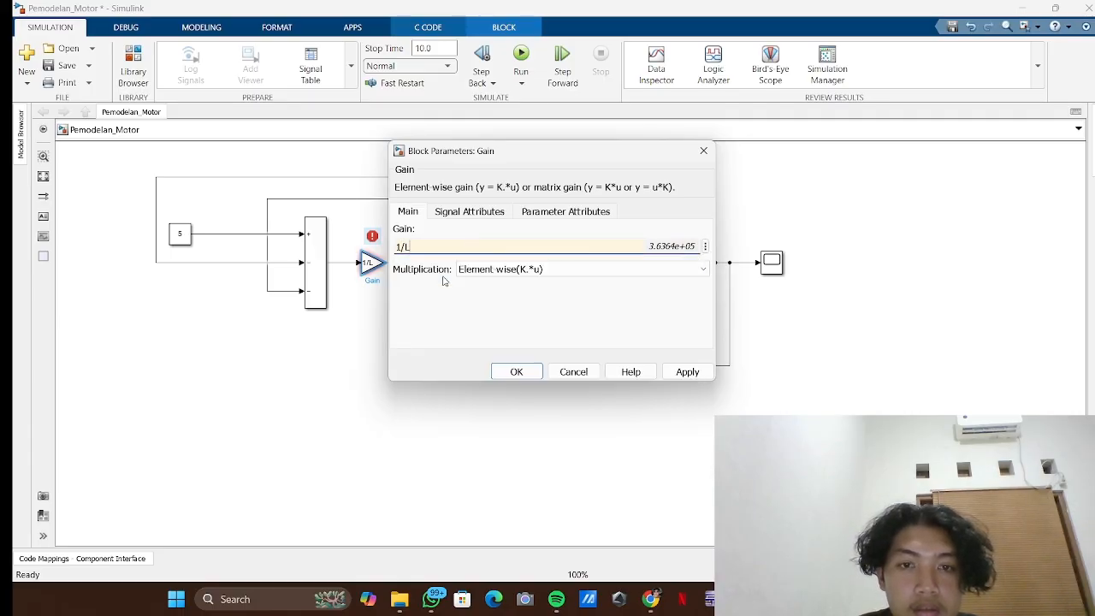
pyautogui.click(532, 374)
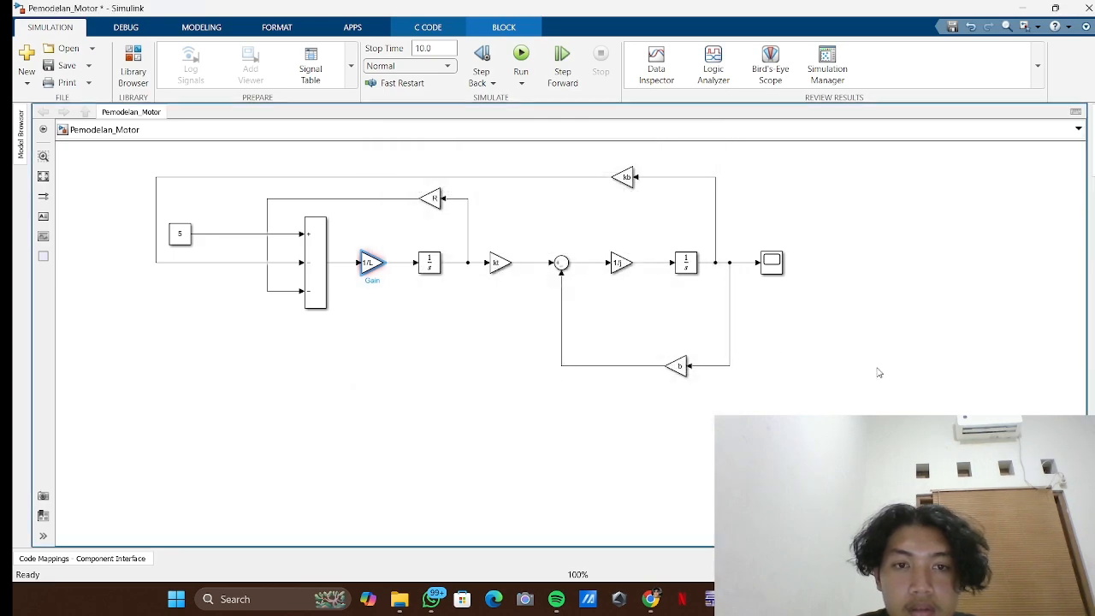
# - Run the simulation of the motor model with the 10.0 stop time
pyautogui.click(823, 346)
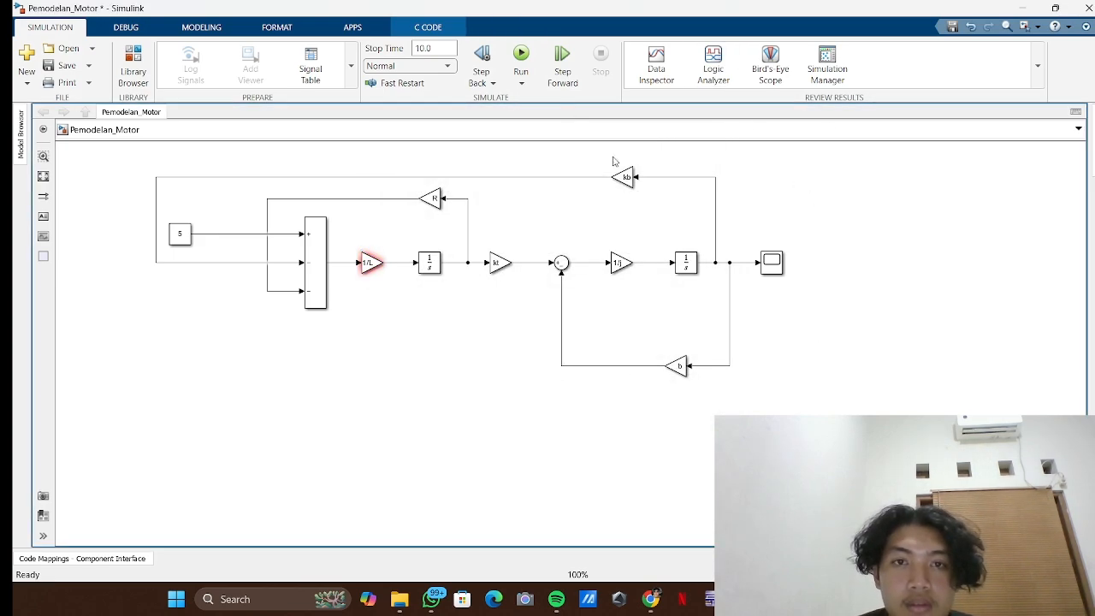
pyautogui.click(522, 83)
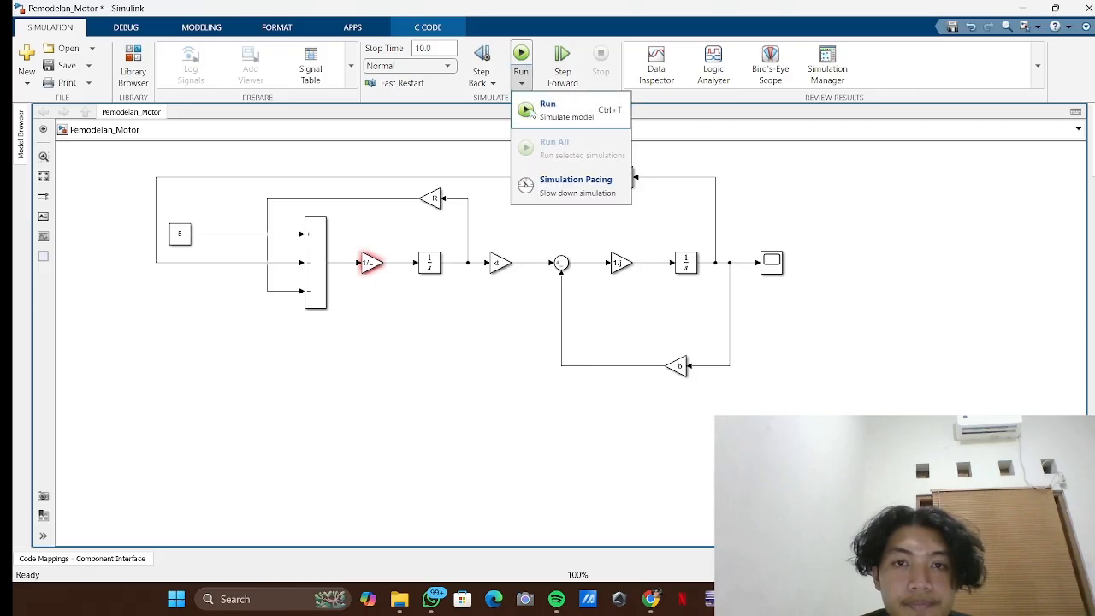
pyautogui.click(537, 109)
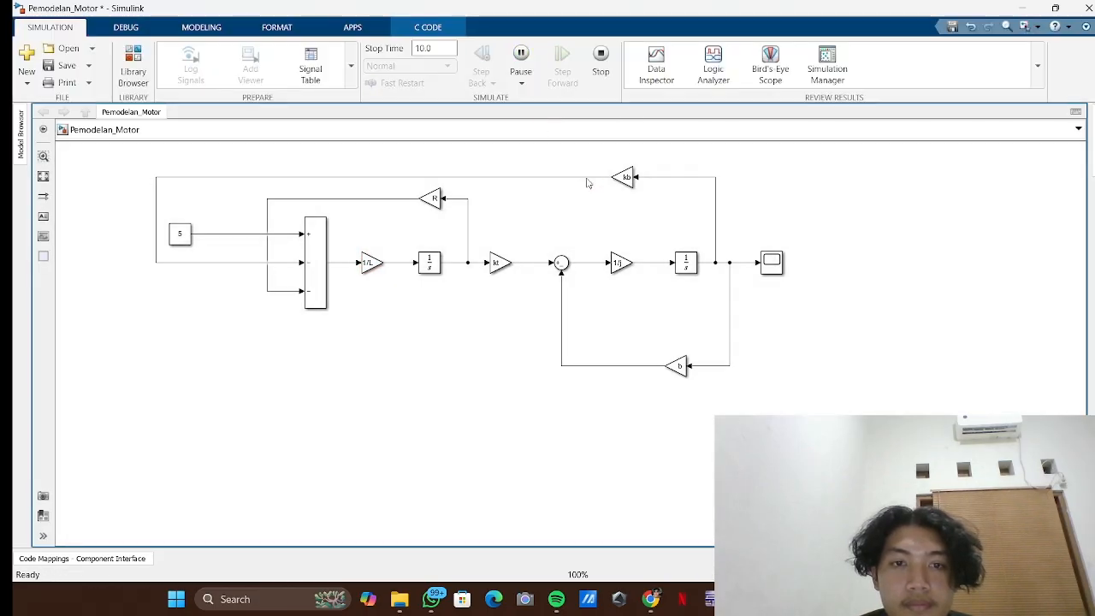
# - Open the scope of the motor model to inspect the simulated response, and close it
pyautogui.click(776, 267)
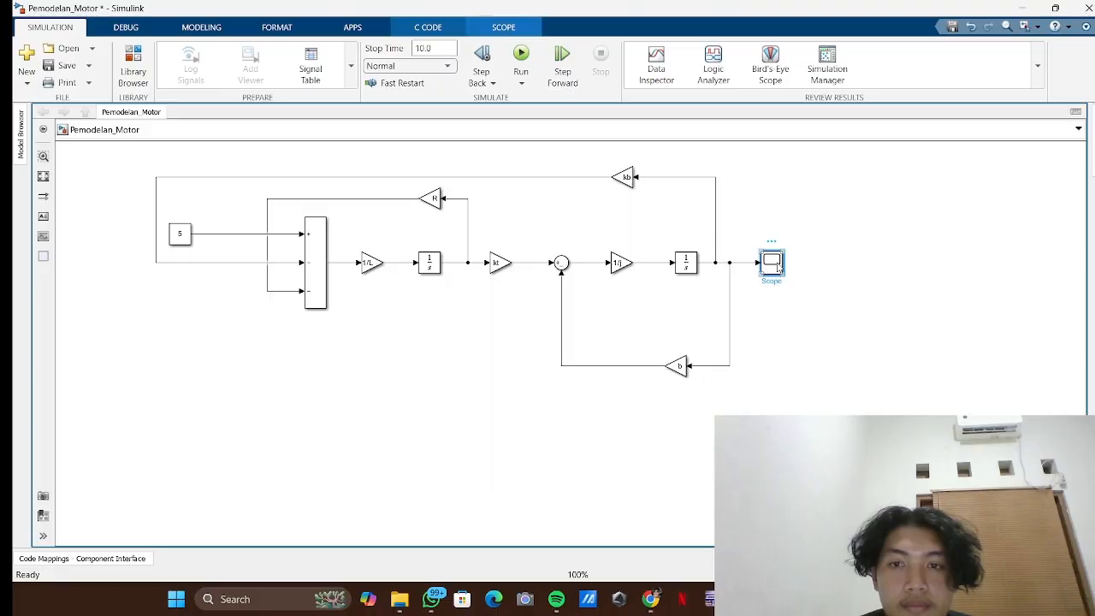
pyautogui.doubleClick(776, 267)
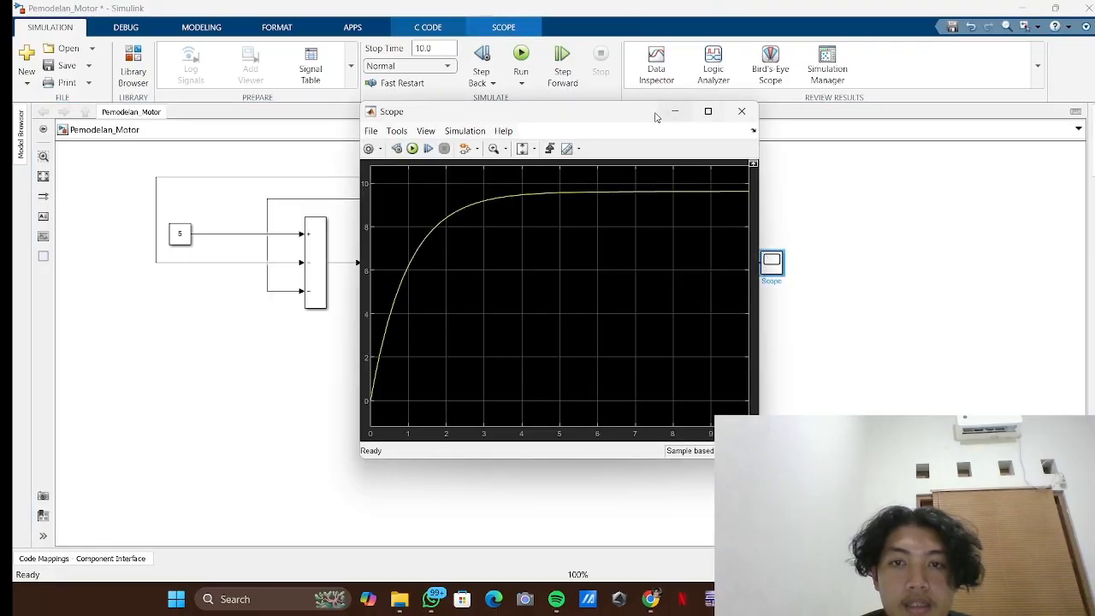
pyautogui.moveTo(624, 111); pyautogui.dragTo(622, 157)
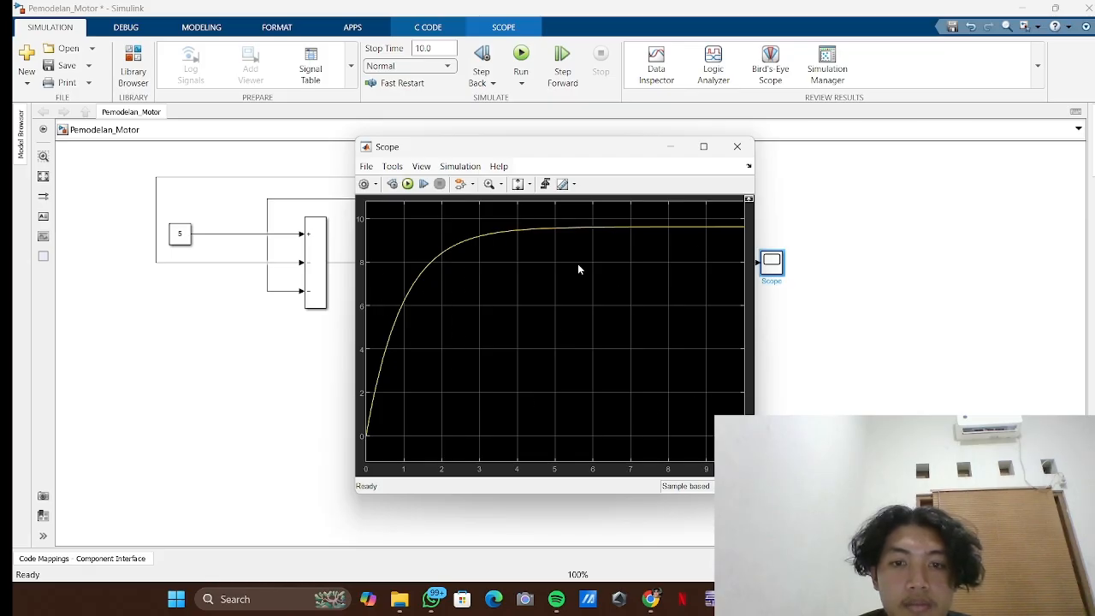
pyautogui.click(739, 149)
# - Switch to the PowerPoint slide show and advance to the slide with the transfer-function block diagram of the motor
pyautogui.hotkey('alt', 'Tab')
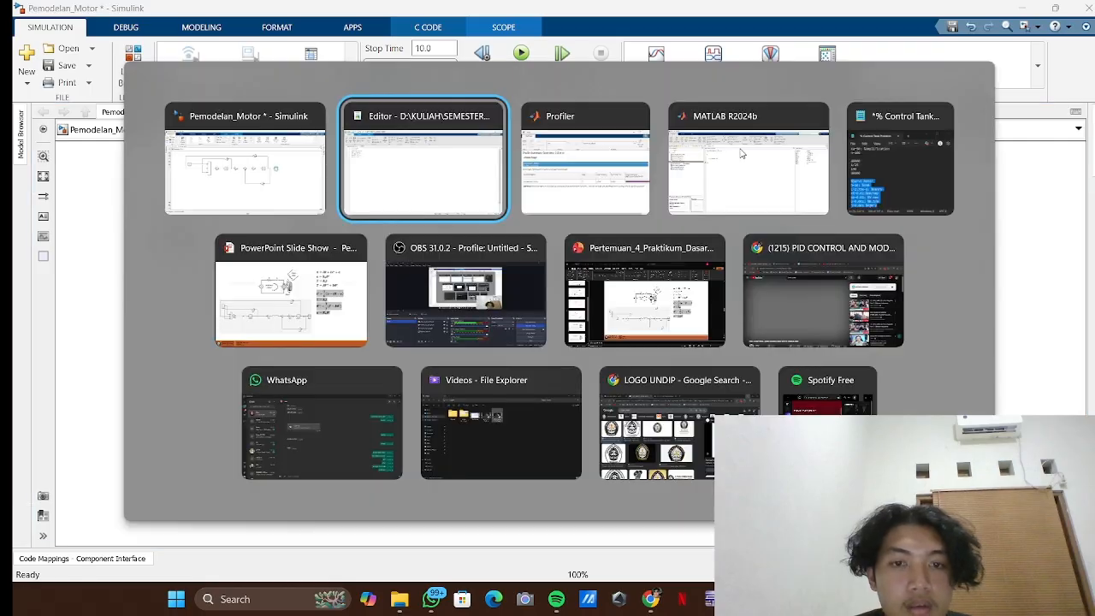
pyautogui.hotkey('alt', 'Tab')
pyautogui.click(291, 291)
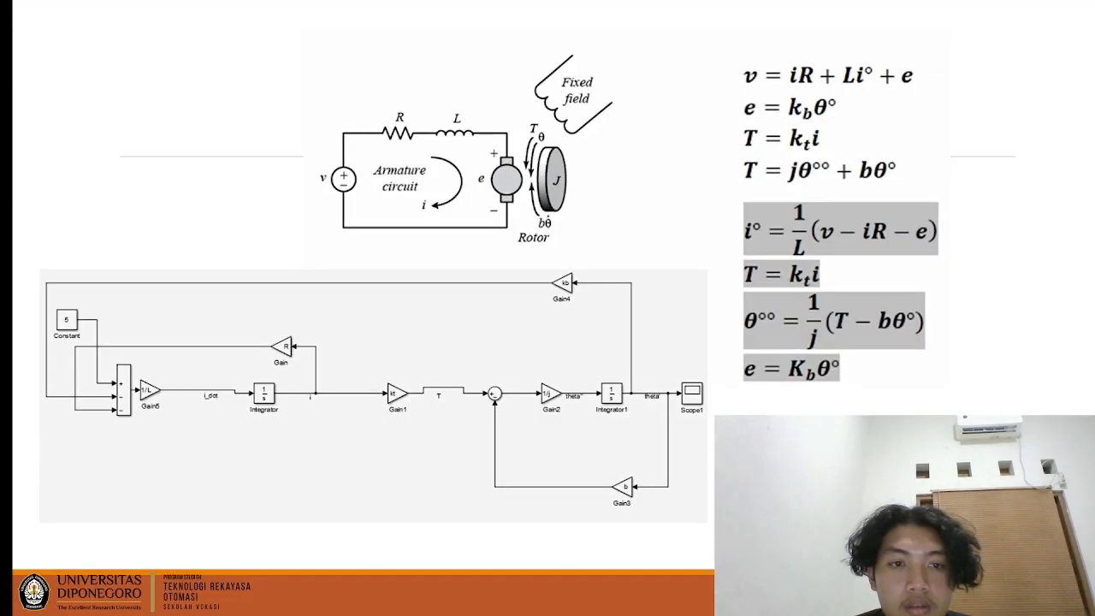
pyautogui.press('Right')
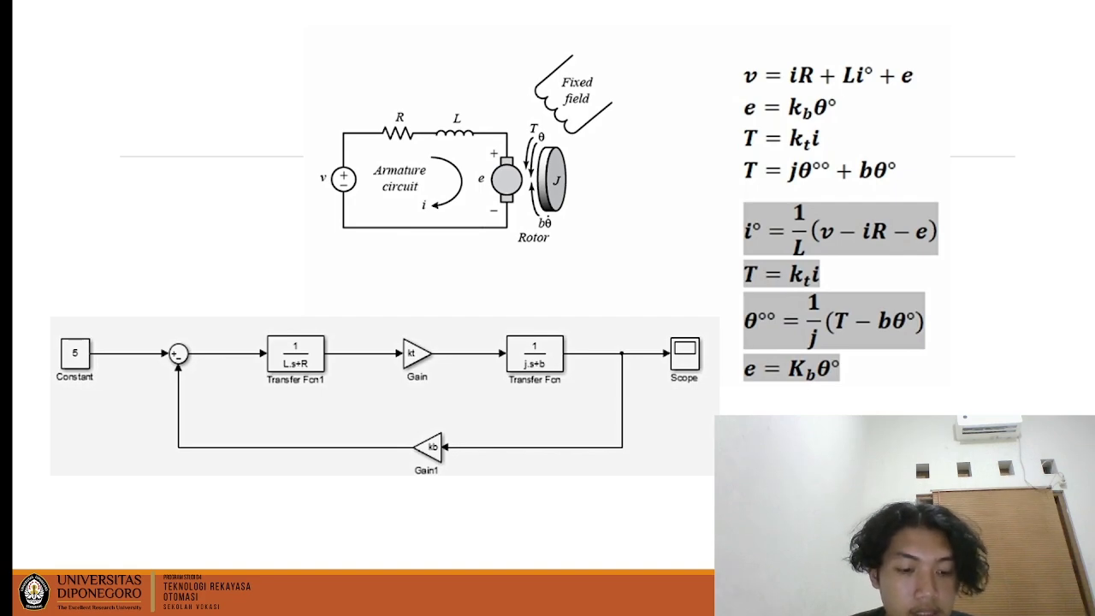
# - Return to Simulink, create a new blank model in a maximized window and place a Constant block in it
pyautogui.hotkey('alt', 'Tab')
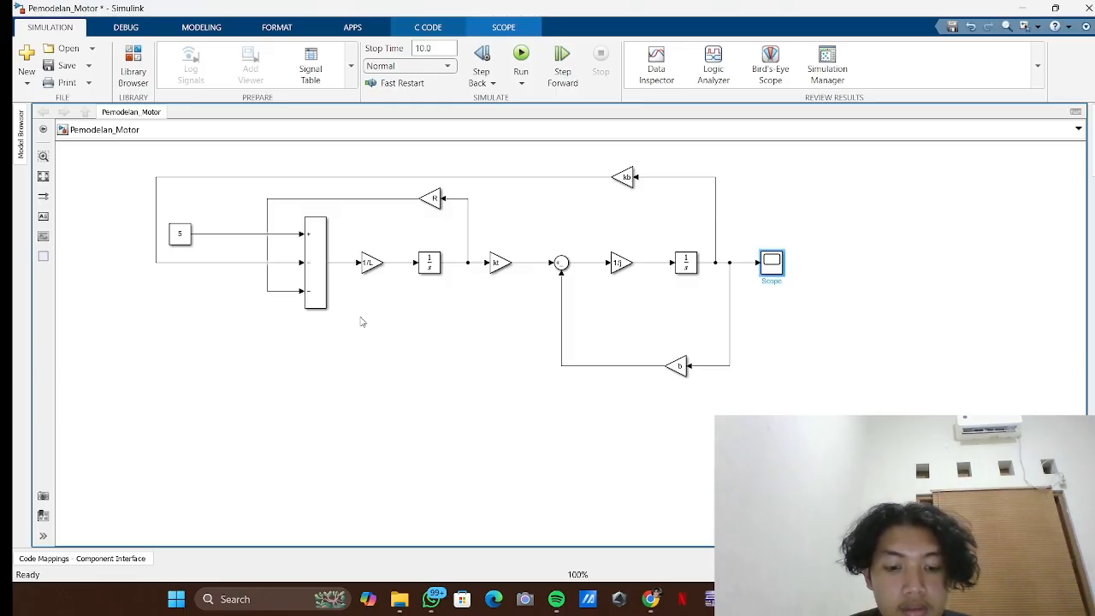
pyautogui.hotkey('ctrl', 'n')
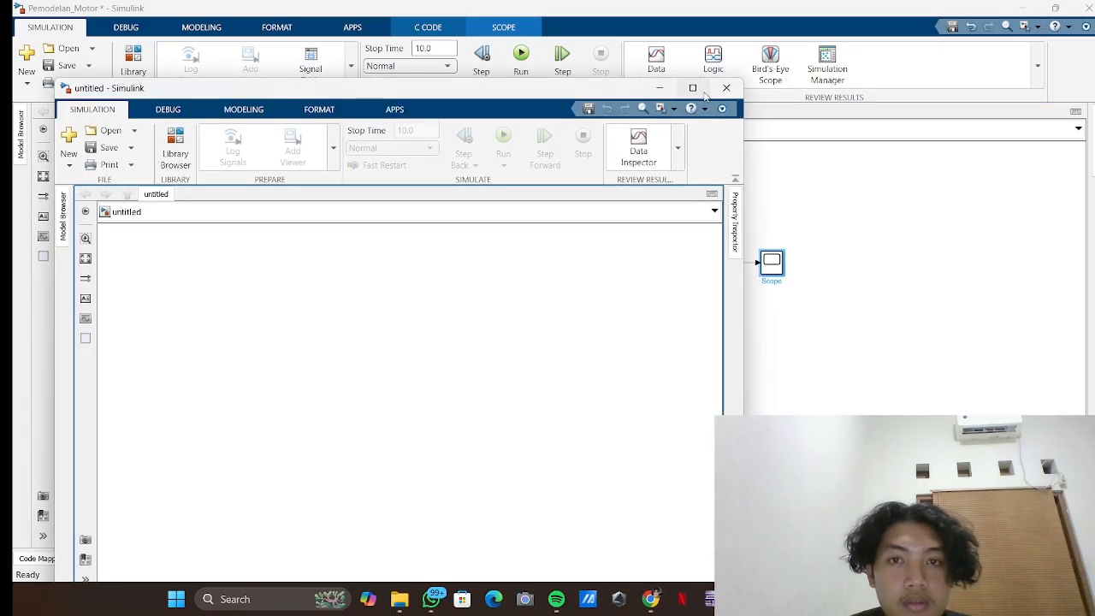
pyautogui.click(705, 90)
pyautogui.doubleClick(230, 237)
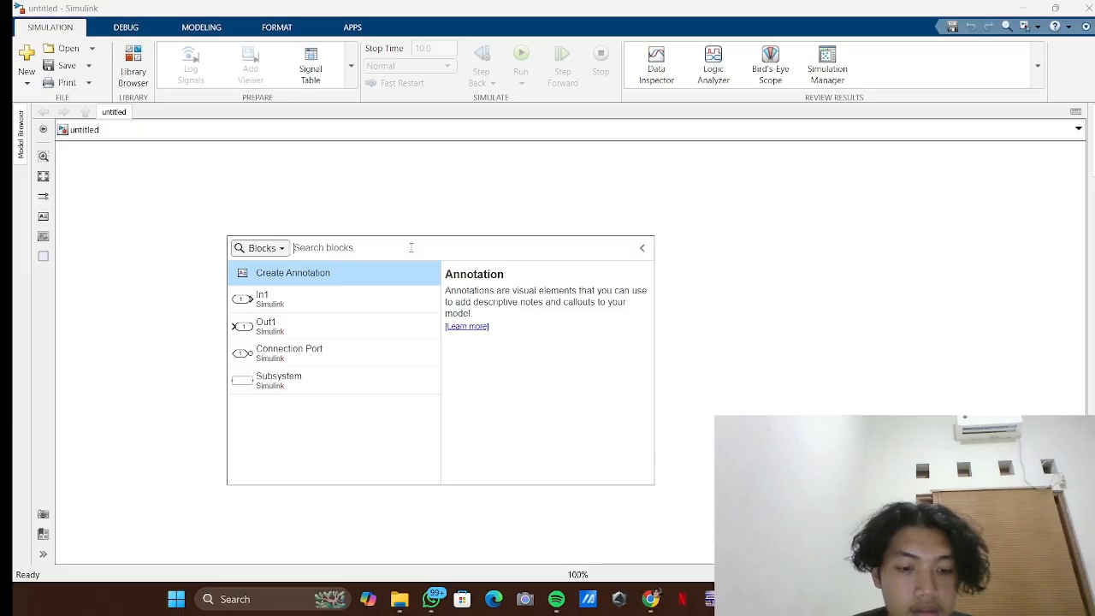
pyautogui.write('con')
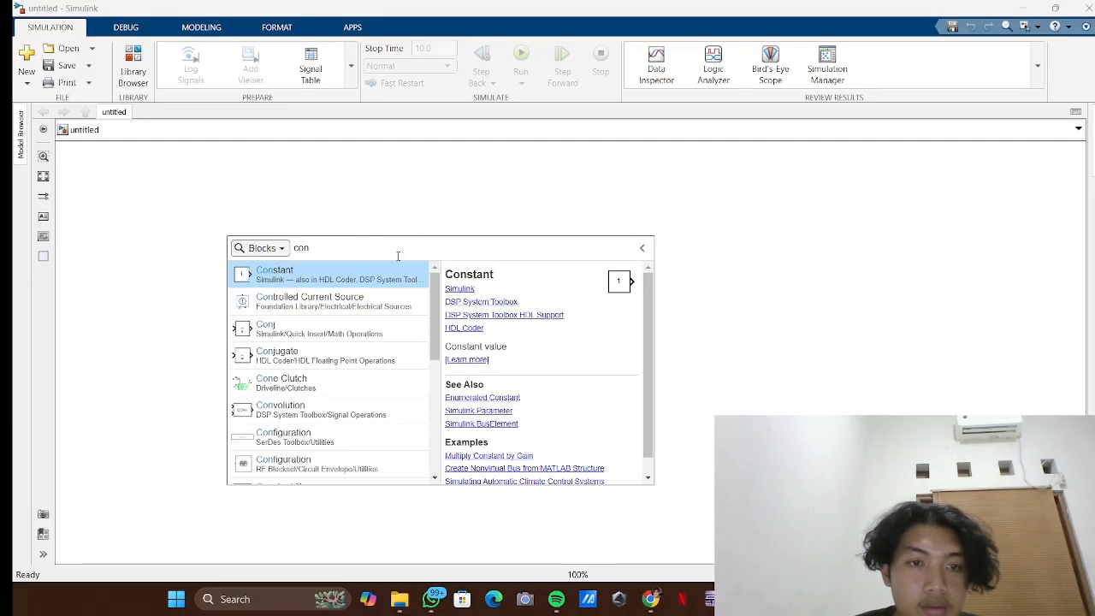
pyautogui.click(334, 286)
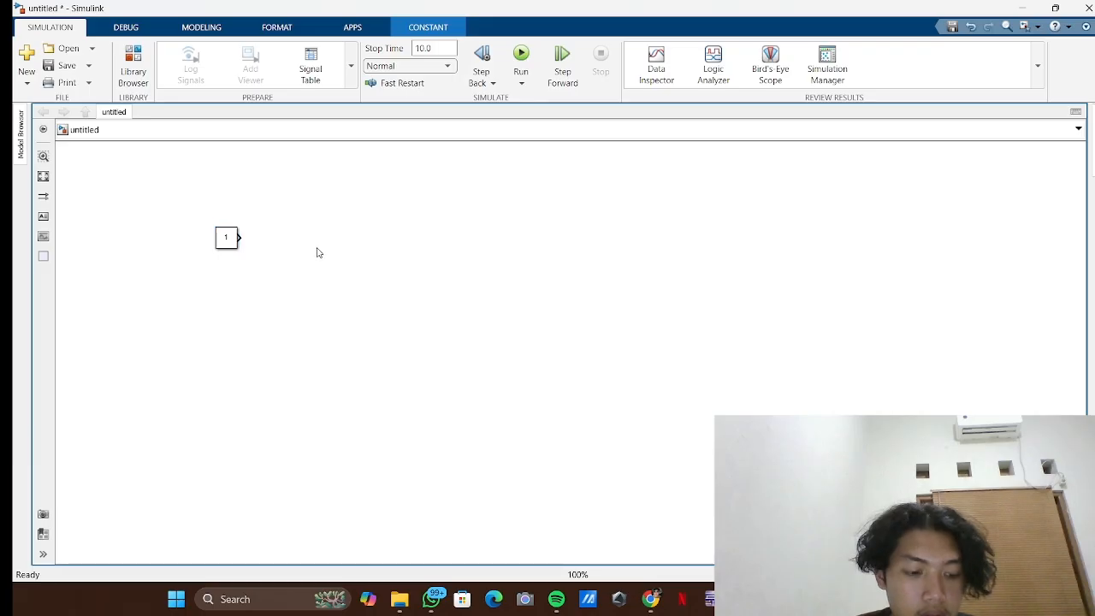
# - Add a Sum block after the constant, aligned and connected to its output
pyautogui.doubleClick(317, 249)
pyautogui.write('sum')
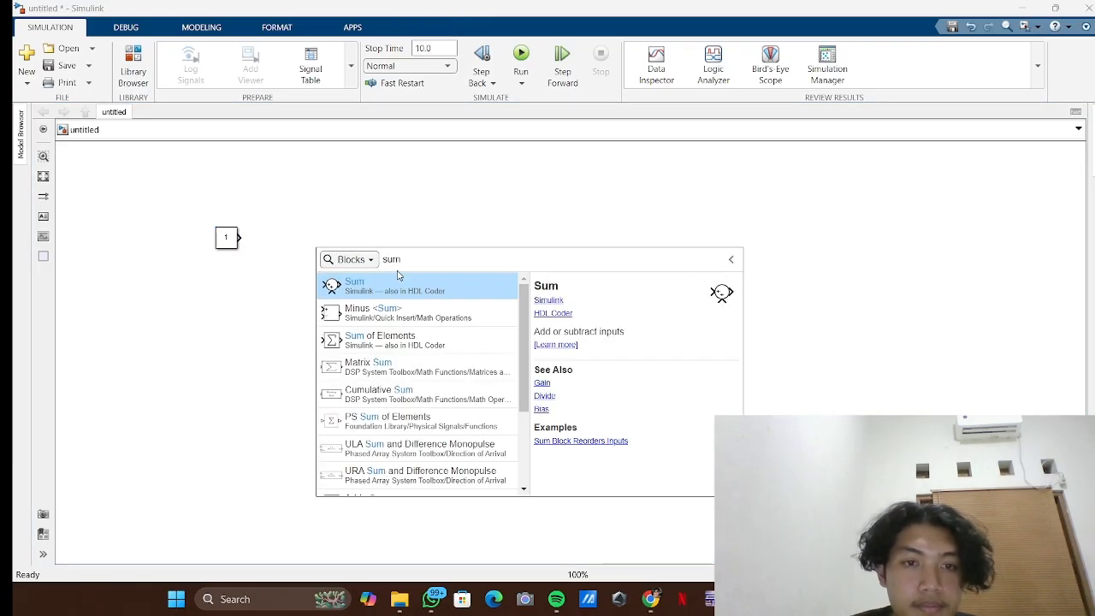
pyautogui.click(394, 290)
pyautogui.moveTo(315, 251); pyautogui.dragTo(305, 244)
# - Set the Sum block's list of signs to |+-
pyautogui.doubleClick(305, 243)
pyautogui.doubleClick(384, 256)
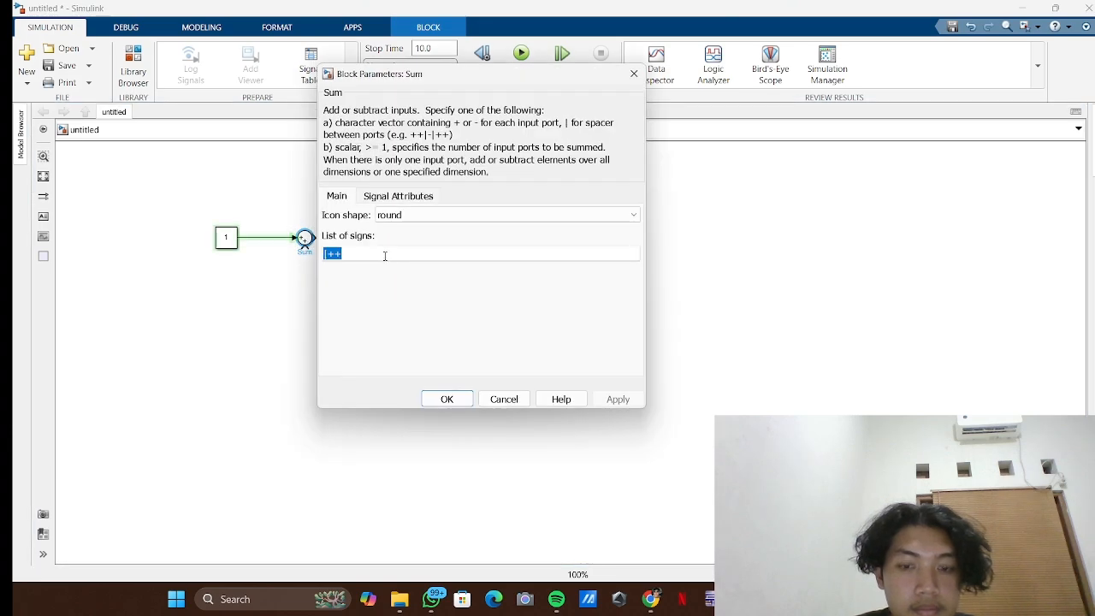
pyautogui.click(384, 256)
pyautogui.press('BackSpace')
pyautogui.write('-')
pyautogui.press('Return')
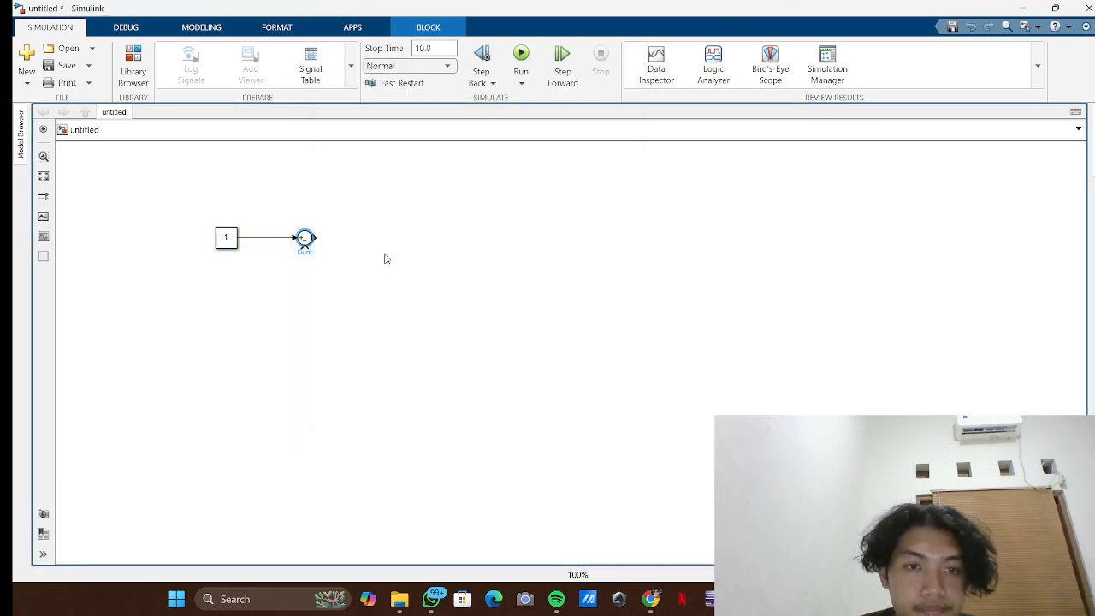
# - Add a Transfer Fcn block after the sum and connect it to the sum's output
pyautogui.doubleClick(398, 246)
pyautogui.write('y')
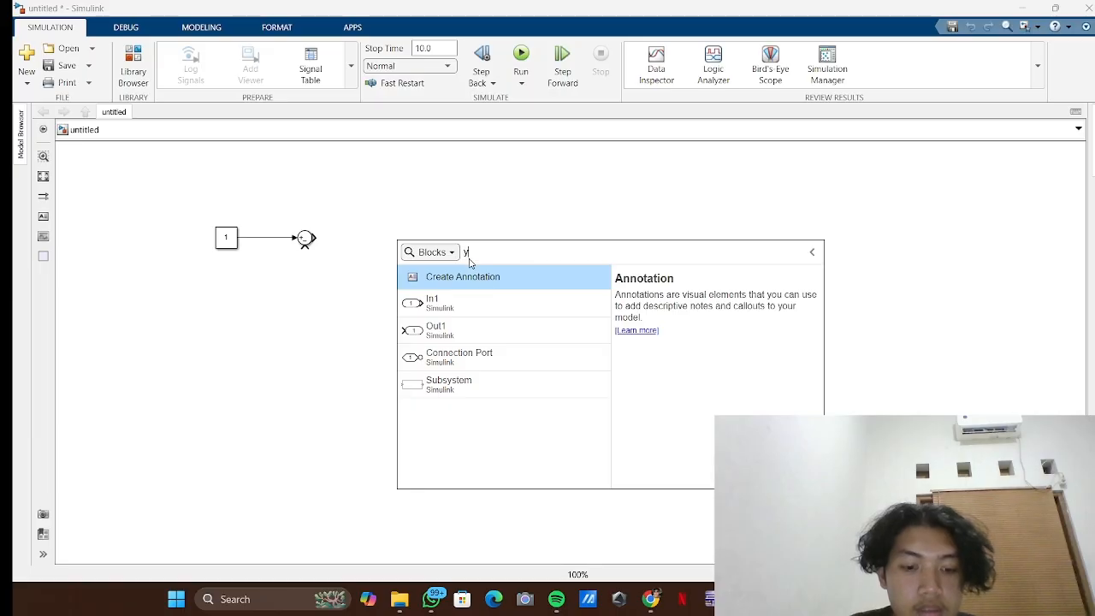
pyautogui.press('BackSpace')
pyautogui.write('tra')
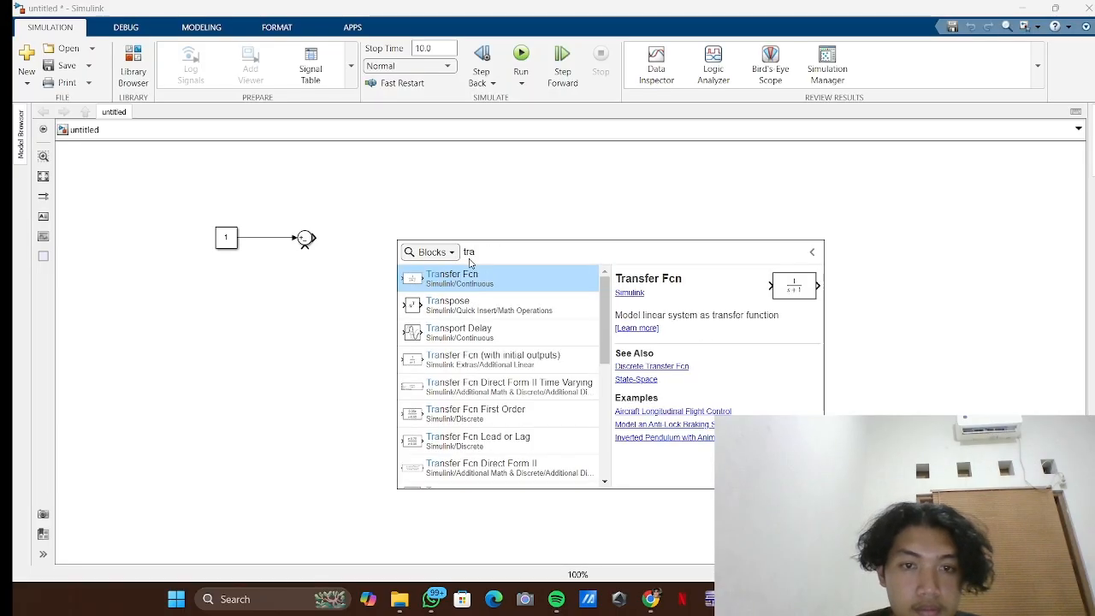
pyautogui.click(470, 288)
pyautogui.moveTo(408, 243); pyautogui.dragTo(393, 239)
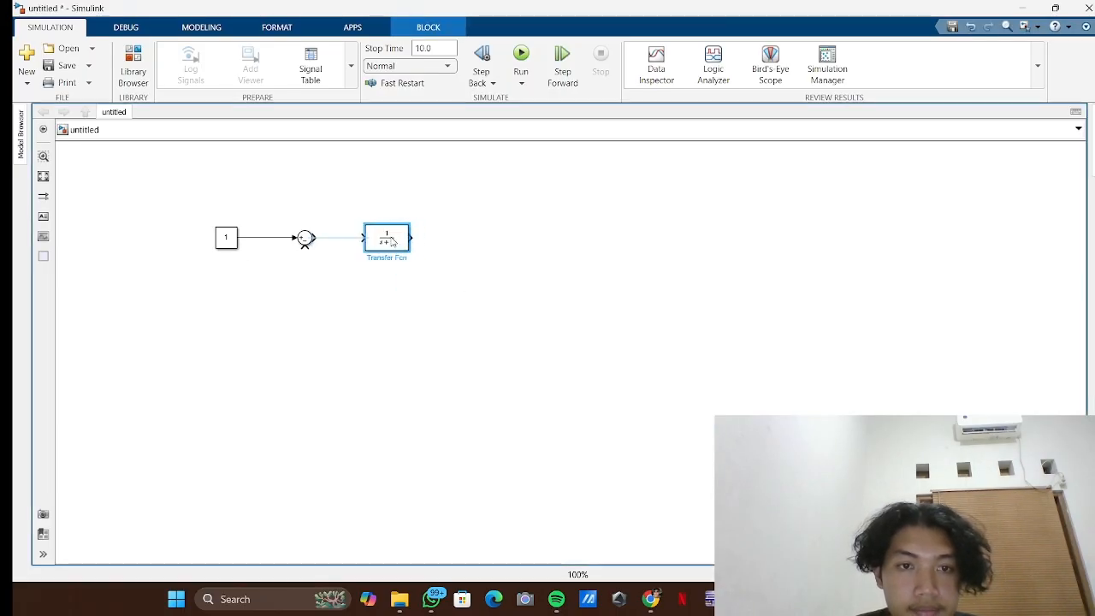
pyautogui.click(340, 240)
# - Add a Gain block after the transfer function and connect it in the forward path
pyautogui.doubleClick(477, 241)
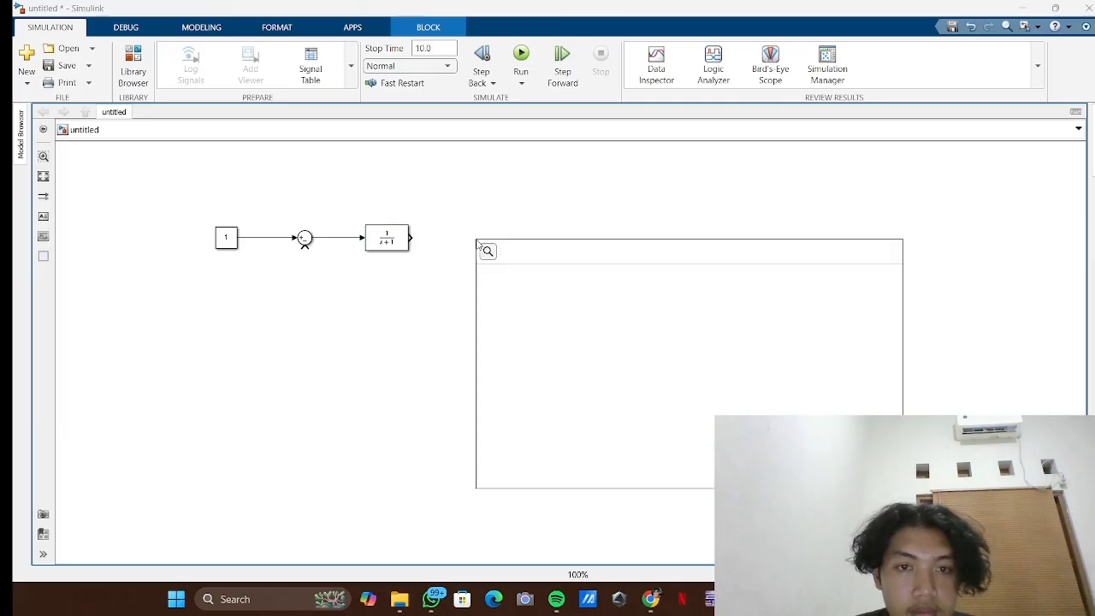
pyautogui.write('gain')
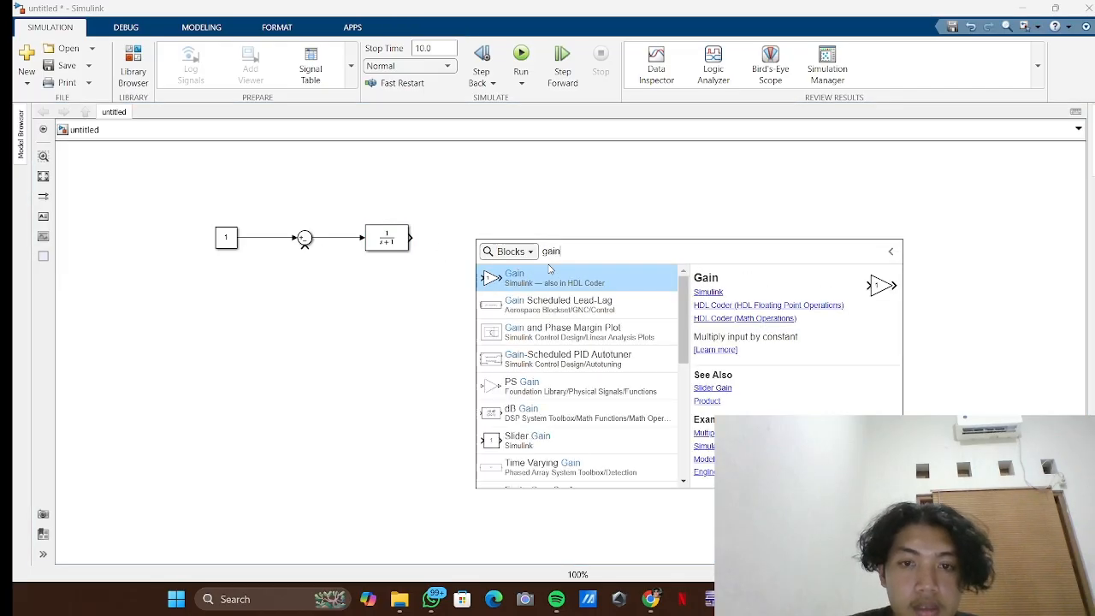
pyautogui.click(550, 272)
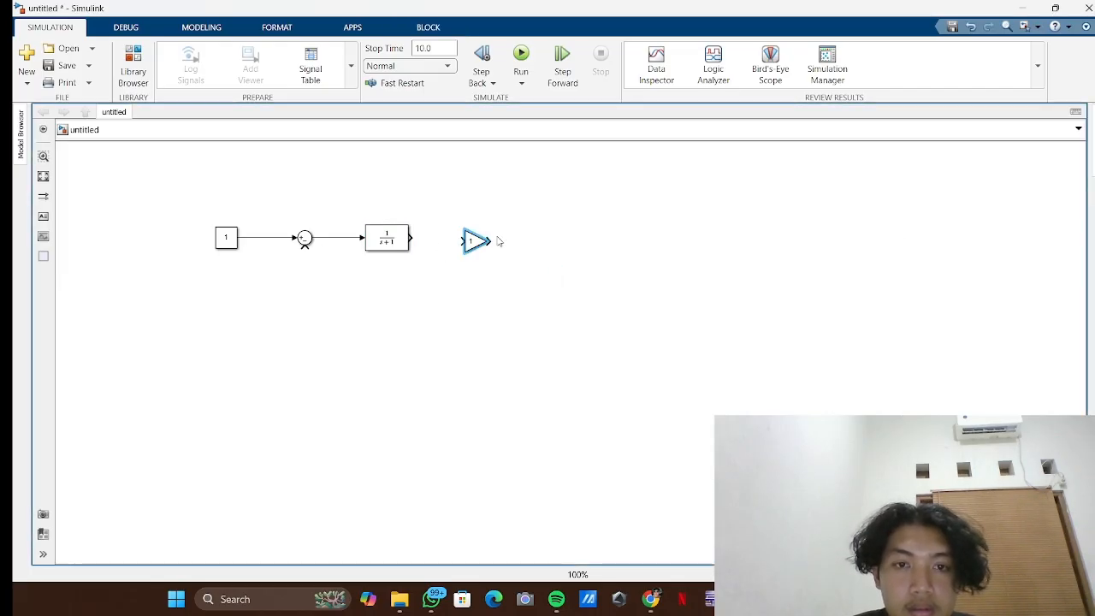
pyautogui.click(449, 240)
# - Add a second Transfer Fcn block after the forward gain and connect it to the gain's output
pyautogui.doubleClick(542, 237)
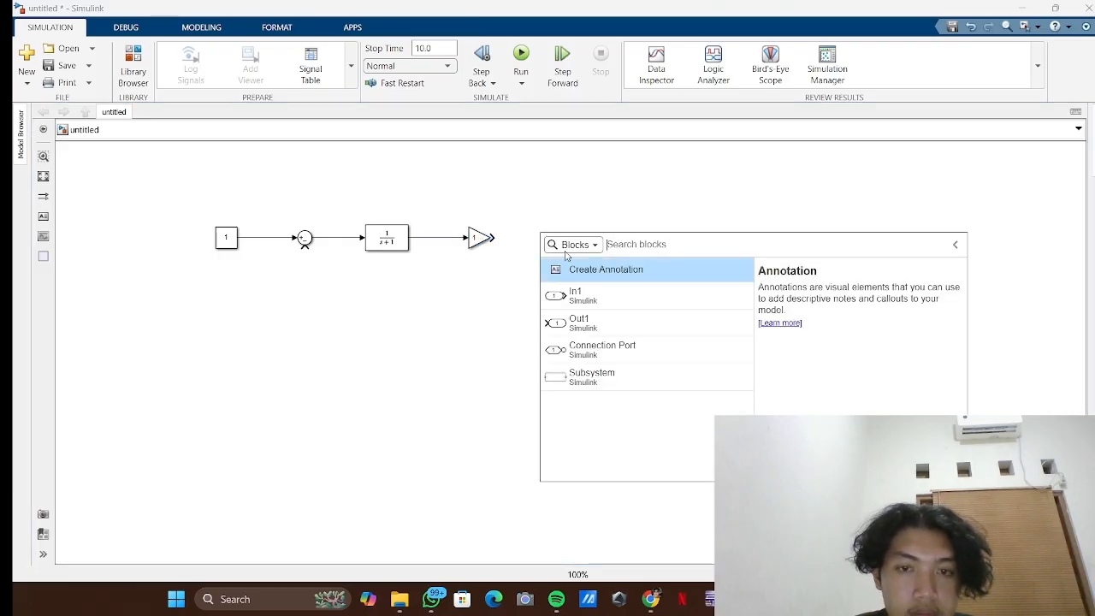
pyautogui.write('tra')
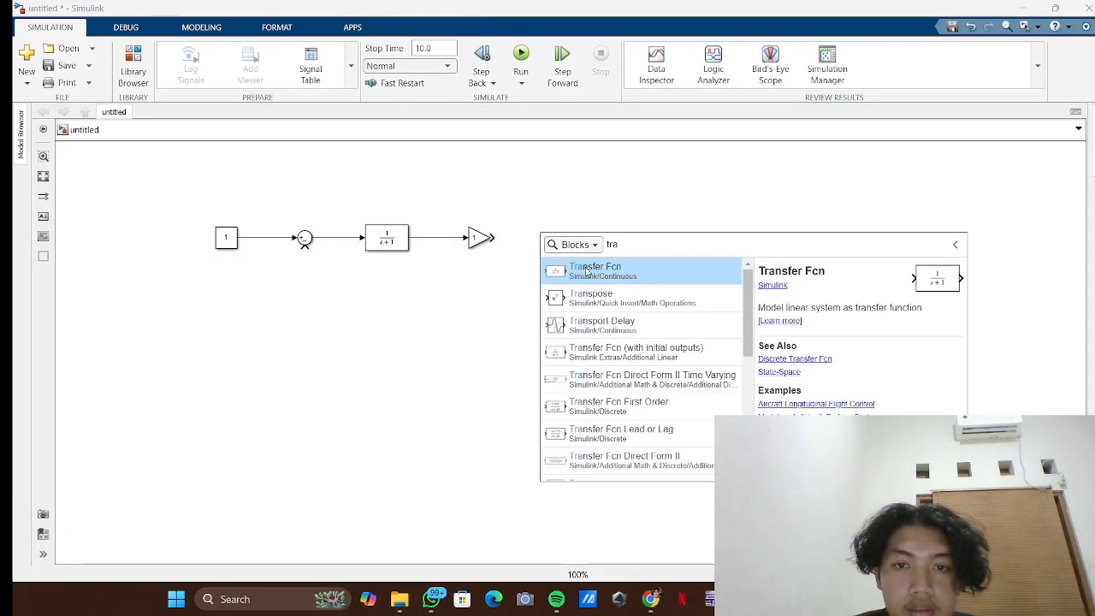
pyautogui.press('Return')
pyautogui.moveTo(540, 237); pyautogui.dragTo(572, 240)
pyautogui.click(522, 238)
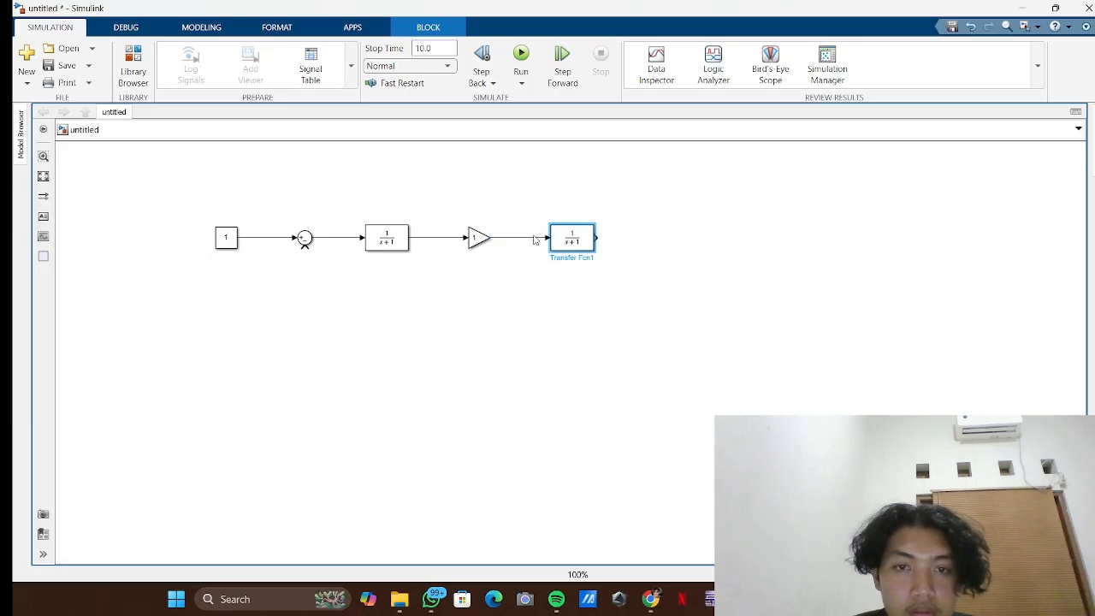
# - Add a Gain block below the forward path, turn it to face backwards and connect its output to the sum's negative input
pyautogui.doubleClick(588, 330)
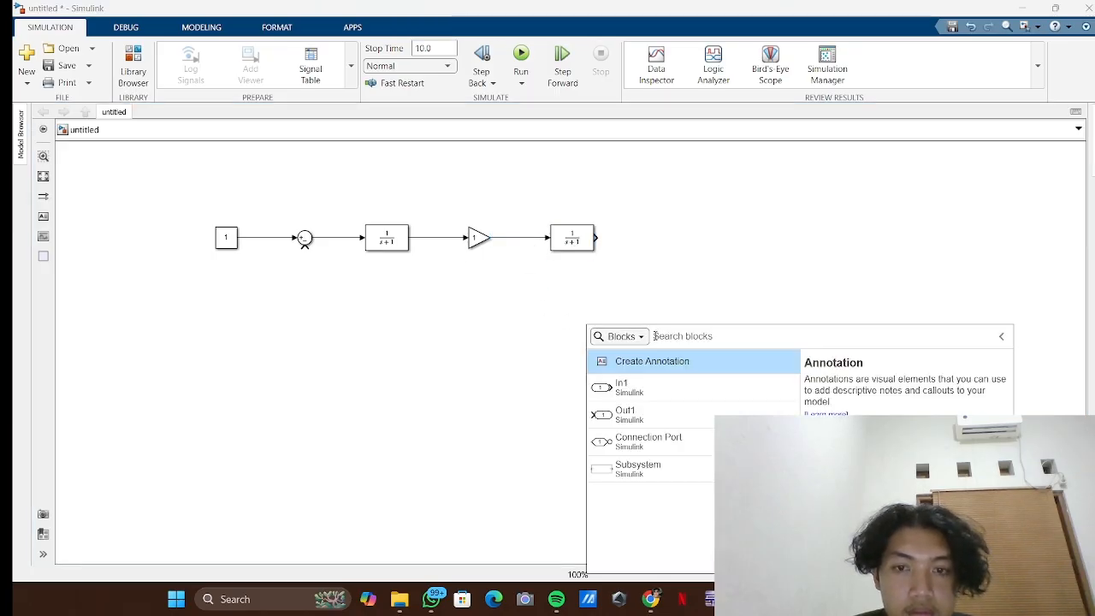
pyautogui.write('gain')
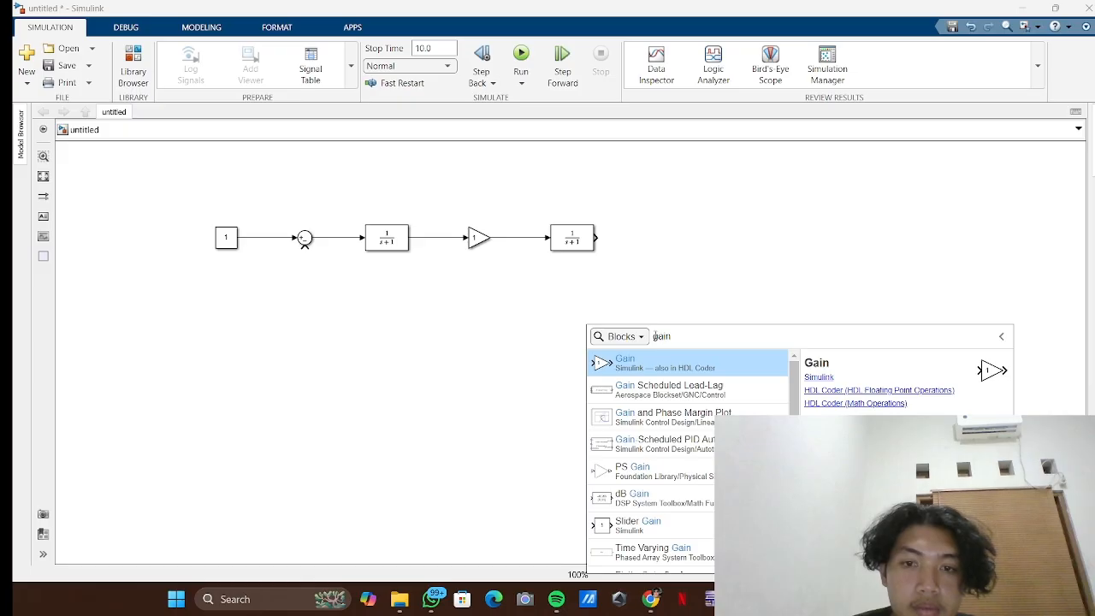
pyautogui.press('Return')
pyautogui.moveTo(585, 323); pyautogui.dragTo(305, 247)
pyautogui.hotkey('ctrl', 'r')
pyautogui.hotkey('ctrl', 'r')
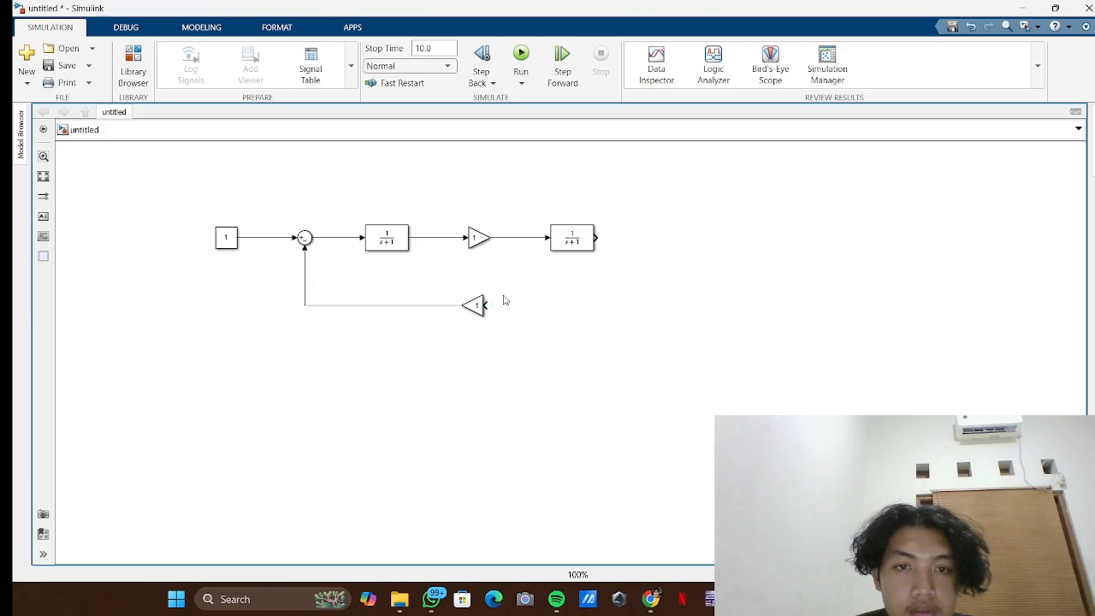
# - Connect a new Scope block to the second transfer function's output and branch that signal into the feedback gain
pyautogui.doubleClick(706, 229)
pyautogui.write('sc')
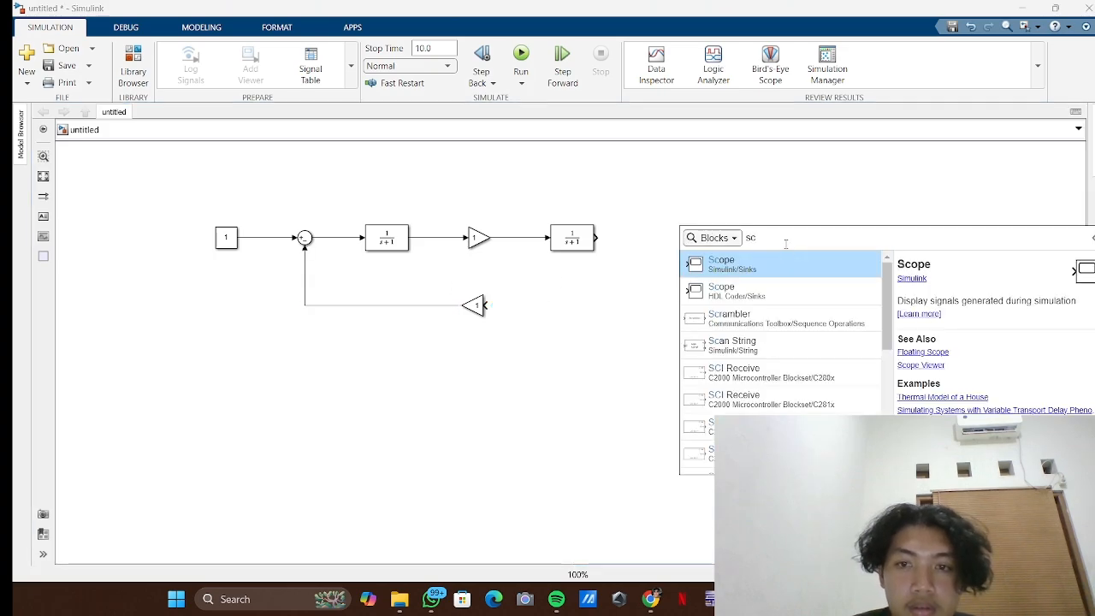
pyautogui.click(778, 262)
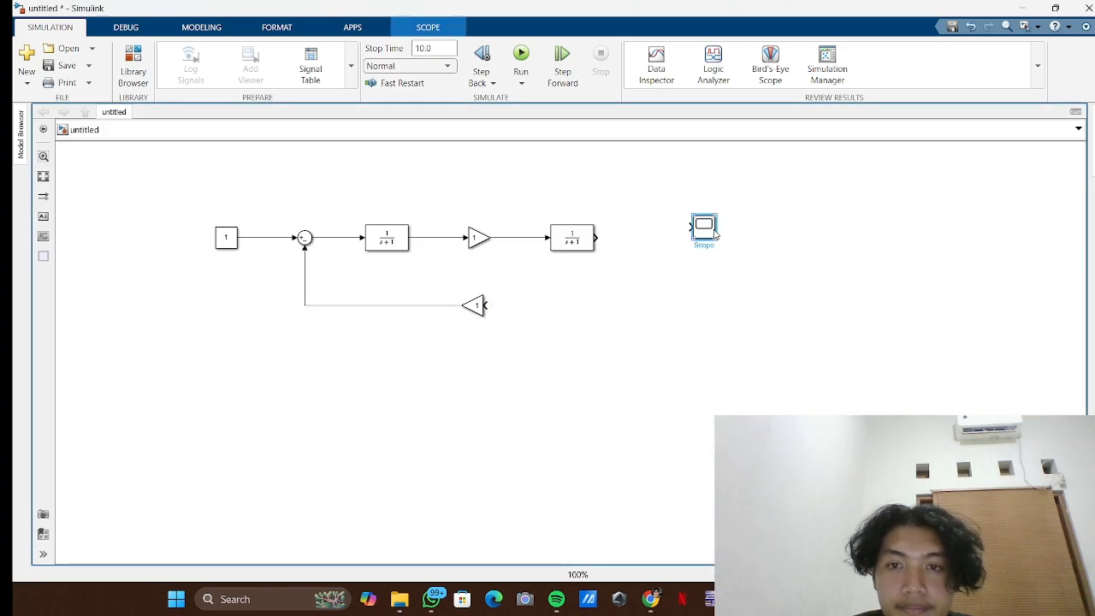
pyautogui.click(655, 239)
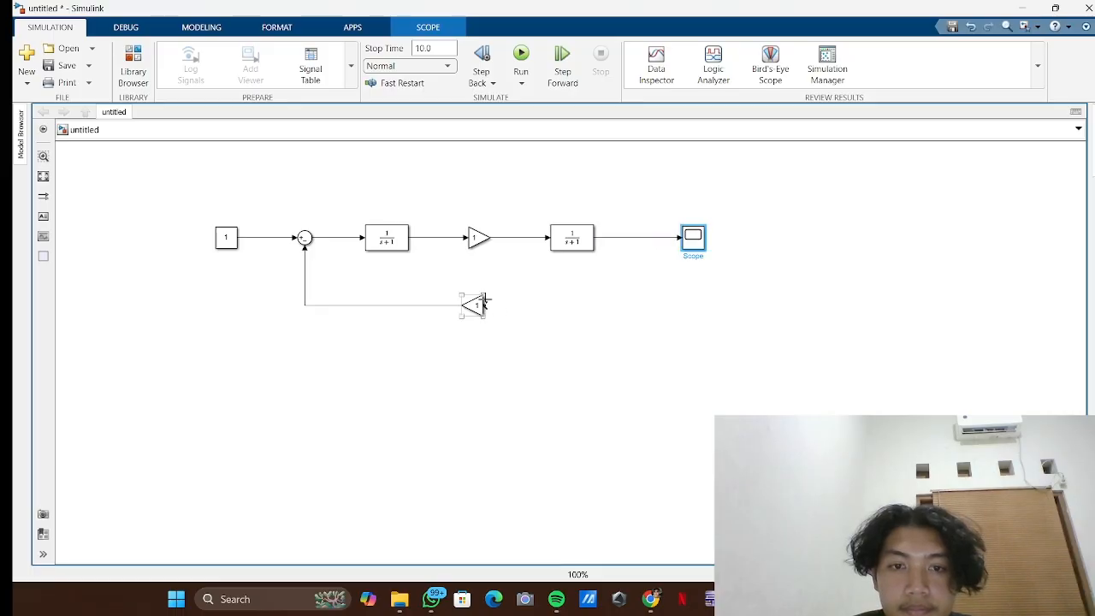
pyautogui.moveTo(487, 305); pyautogui.dragTo(645, 238)
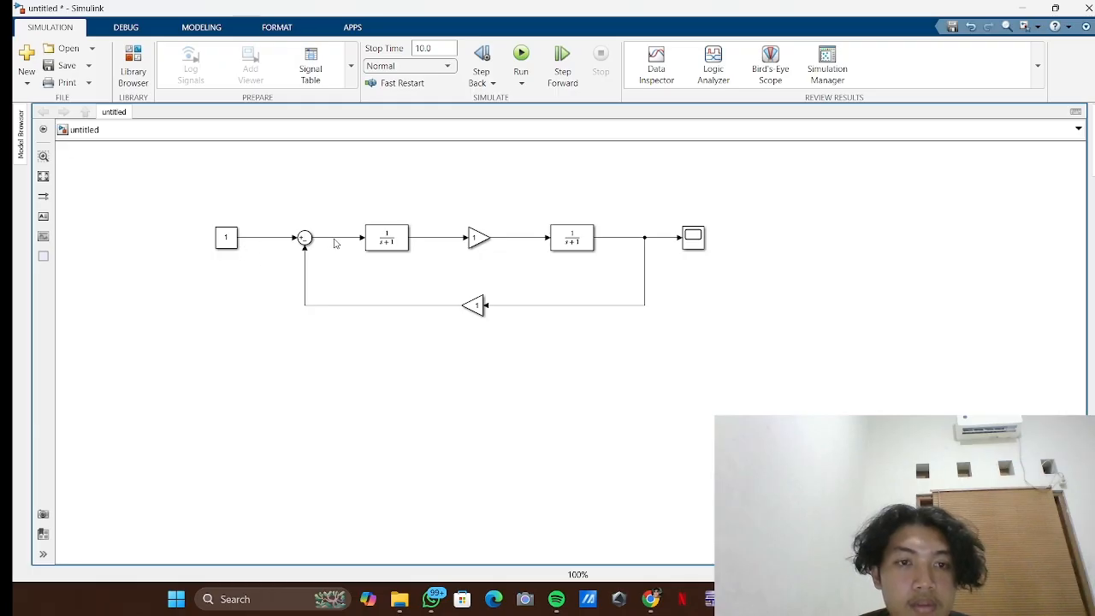
# - Set the first Transfer Fcn block's denominator coefficients to [L R] and enlarge the block so its expression fits
pyautogui.doubleClick(374, 242)
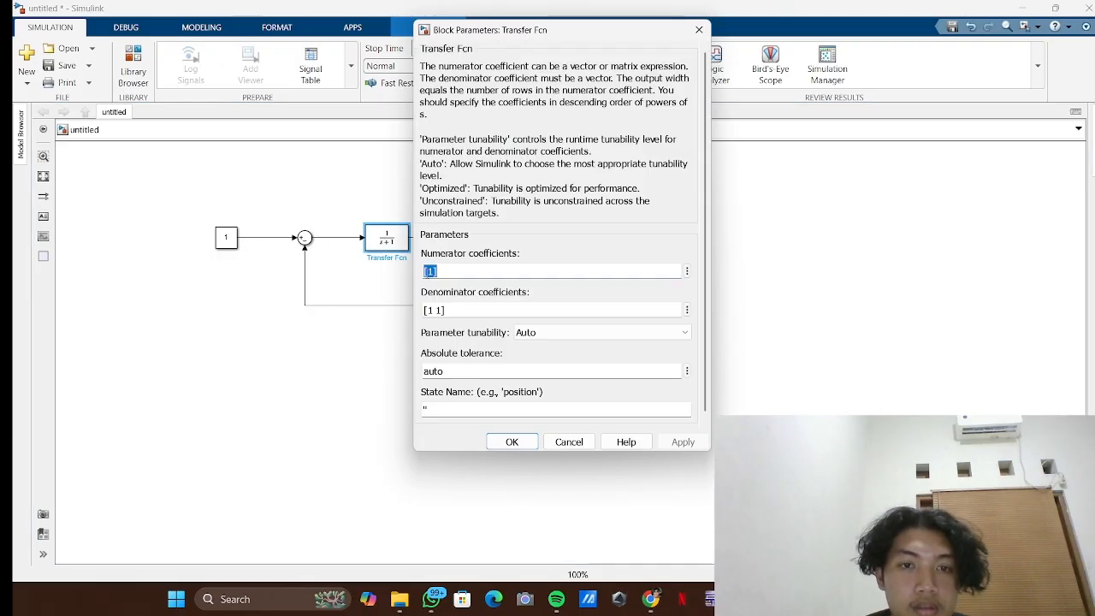
pyautogui.click(436, 272)
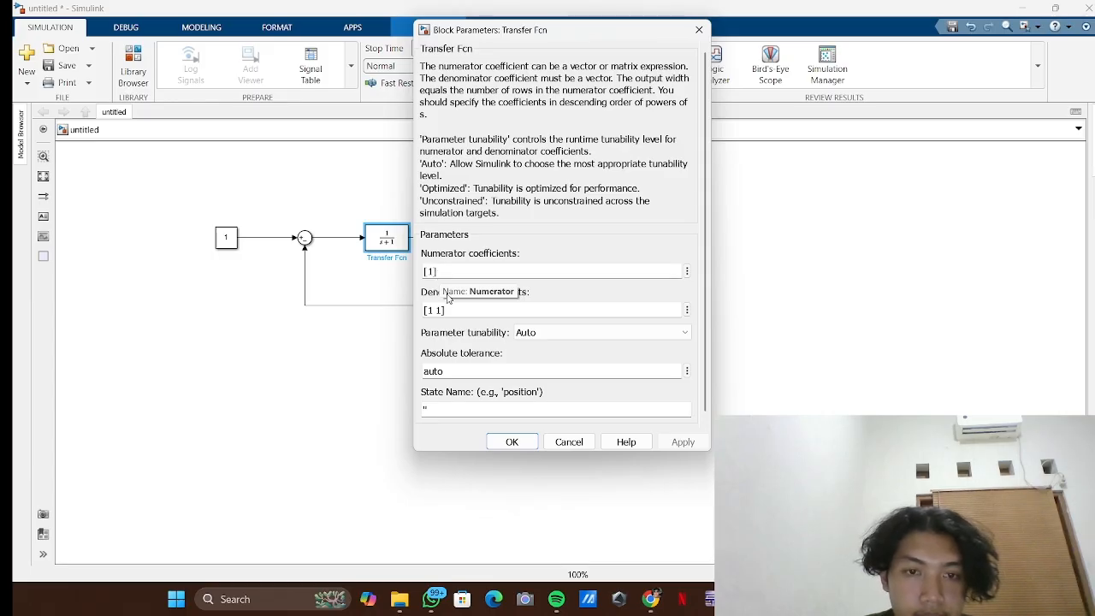
pyautogui.click(433, 310)
pyautogui.click(434, 311)
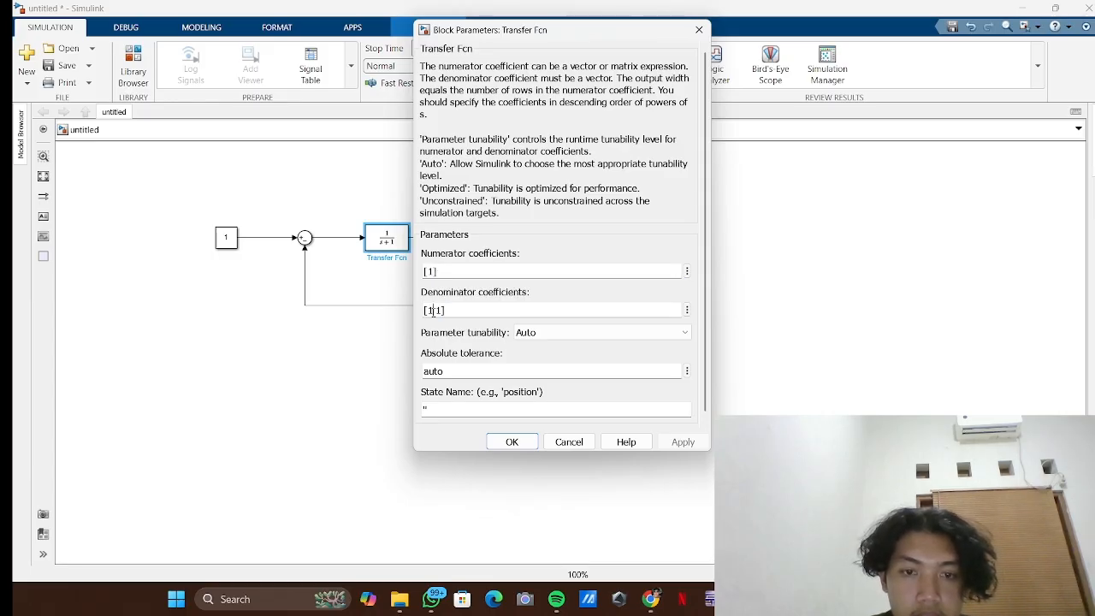
pyautogui.press('BackSpace')
pyautogui.write('L')
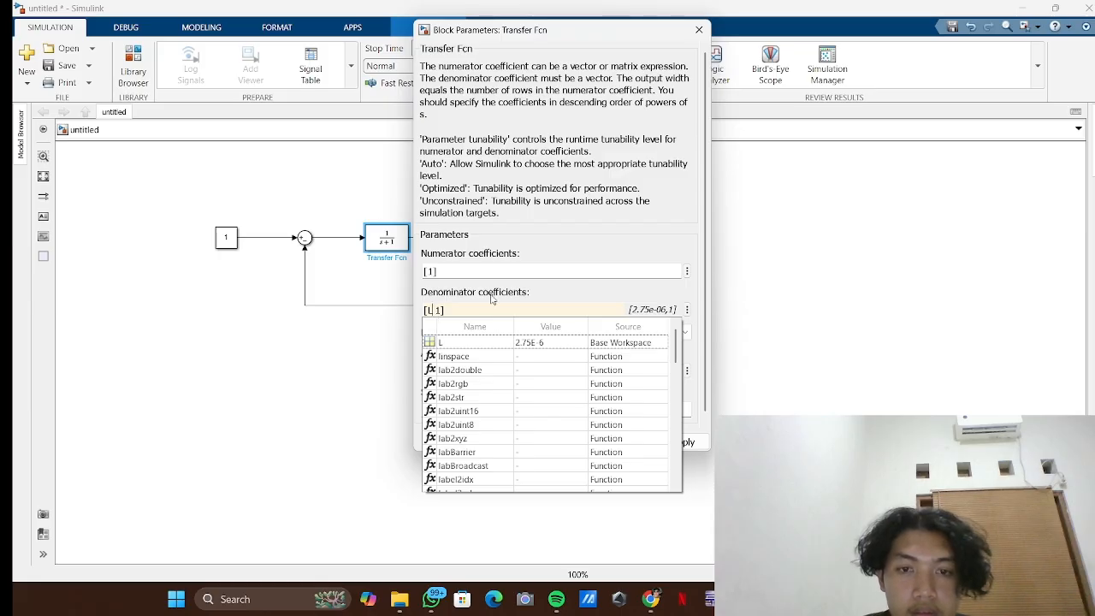
pyautogui.click(512, 344)
pyautogui.click(450, 312)
pyautogui.tripleClick(441, 311)
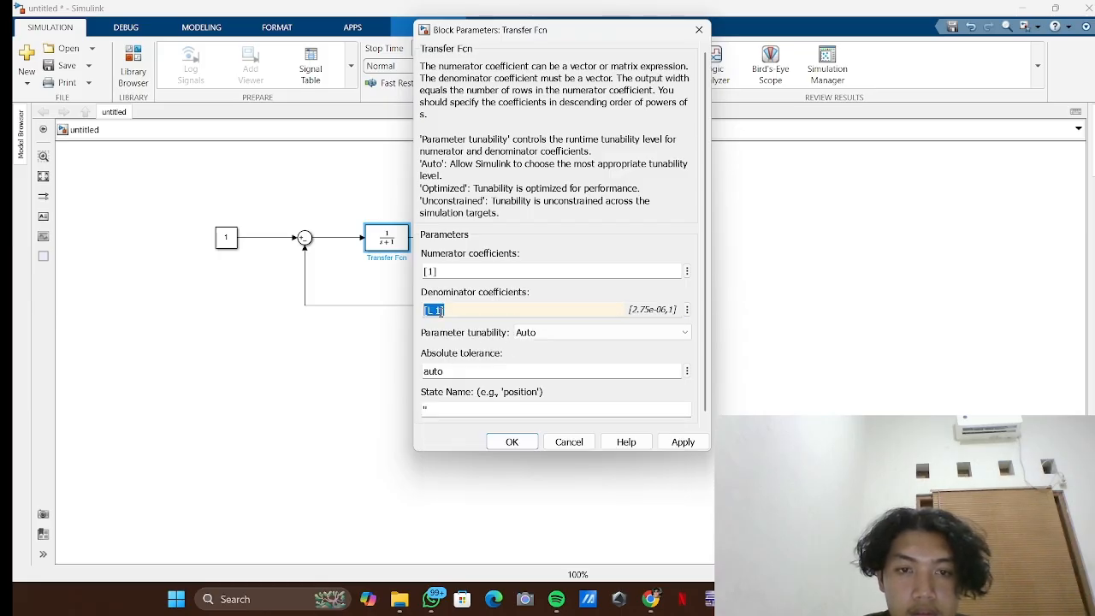
pyautogui.doubleClick(442, 312)
pyautogui.write('R')
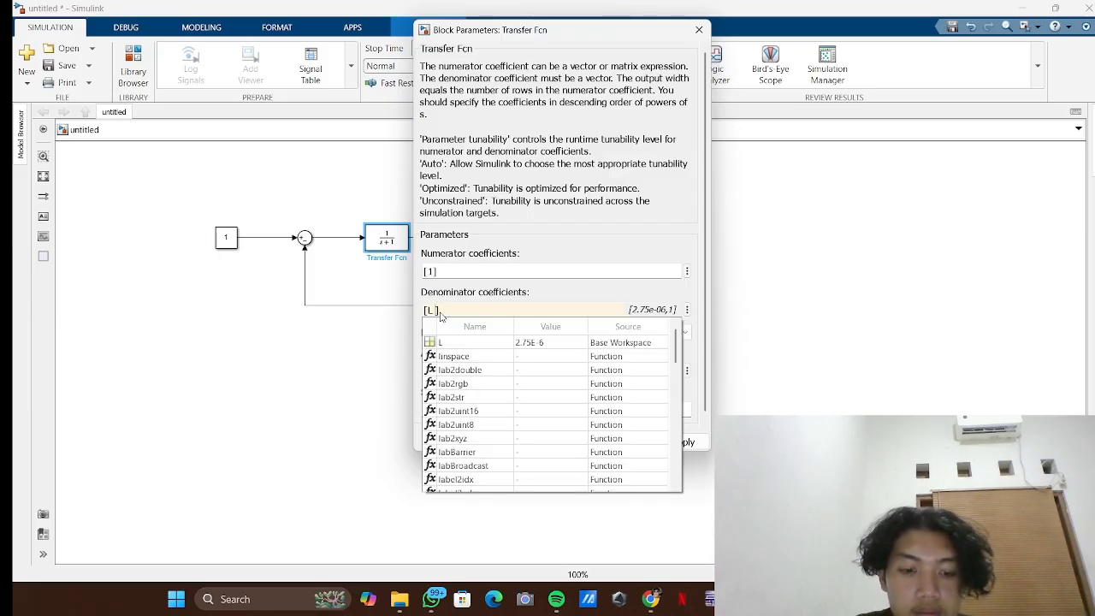
pyautogui.press('Escape')
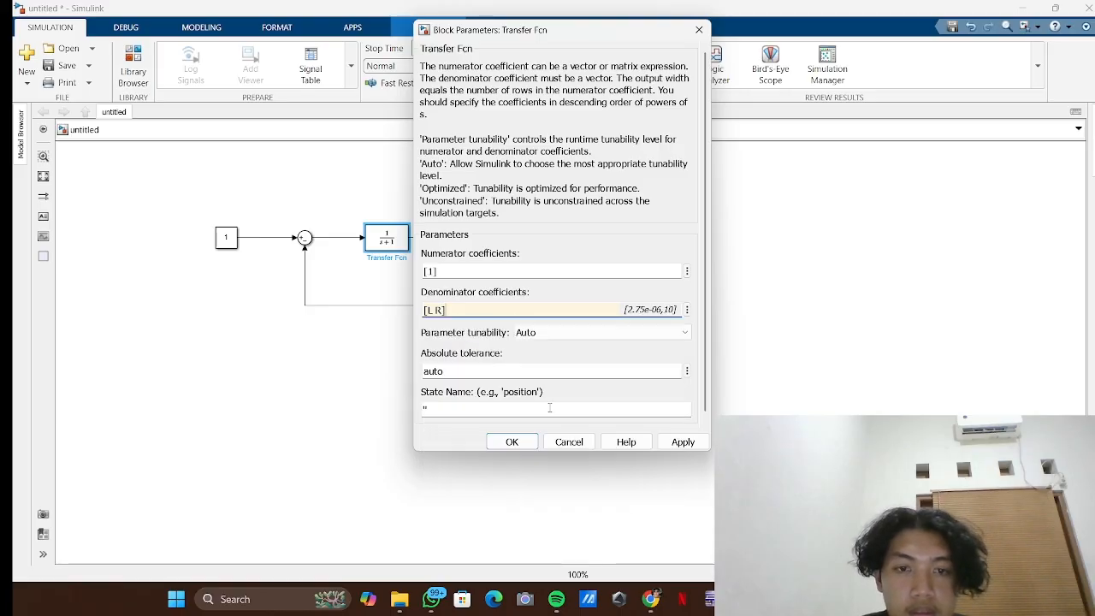
pyautogui.click(513, 442)
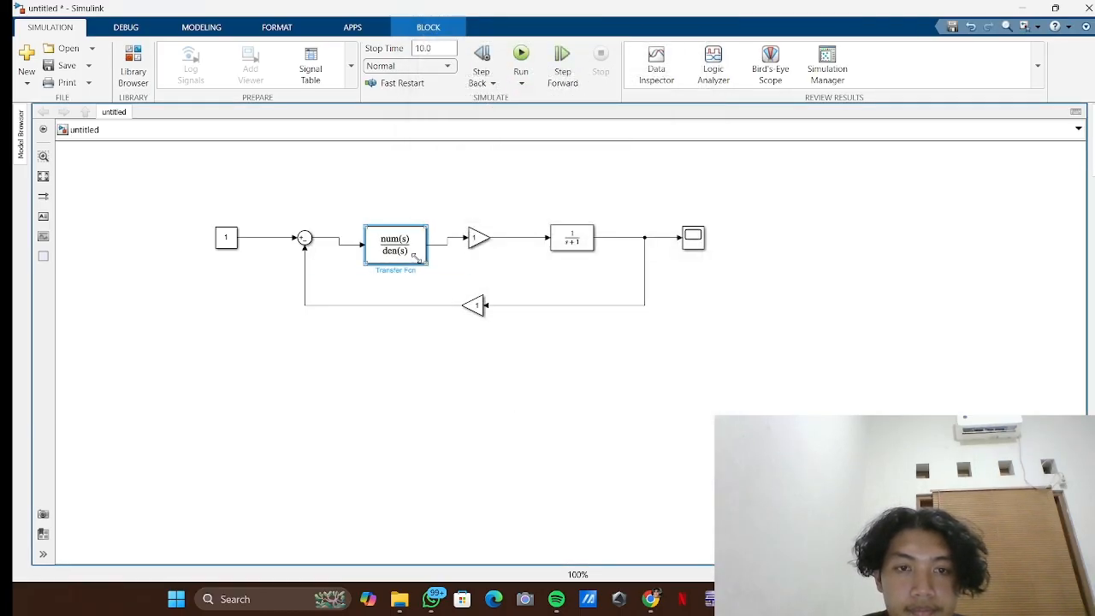
pyautogui.moveTo(422, 261)
pyautogui.mouseDown()
pyautogui.moveTo(447, 270)
pyautogui.moveTo(428, 254)
pyautogui.mouseUp()
# - Set the second Transfer Fcn block's denominator coefficients to [j b] and enlarge the block so its expression fits
pyautogui.click(580, 246)
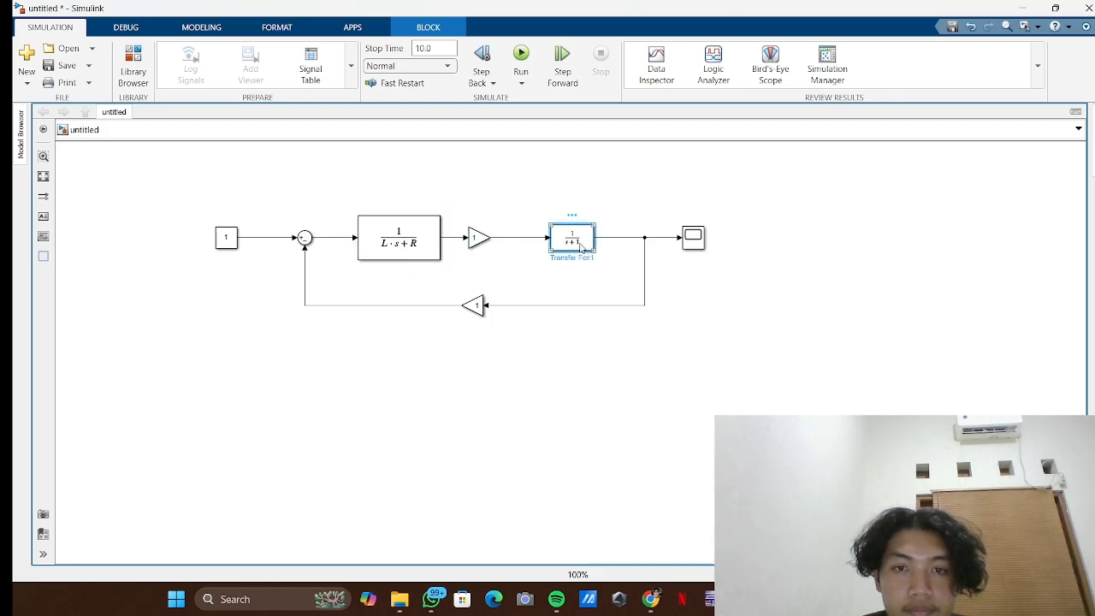
pyautogui.doubleClick(580, 246)
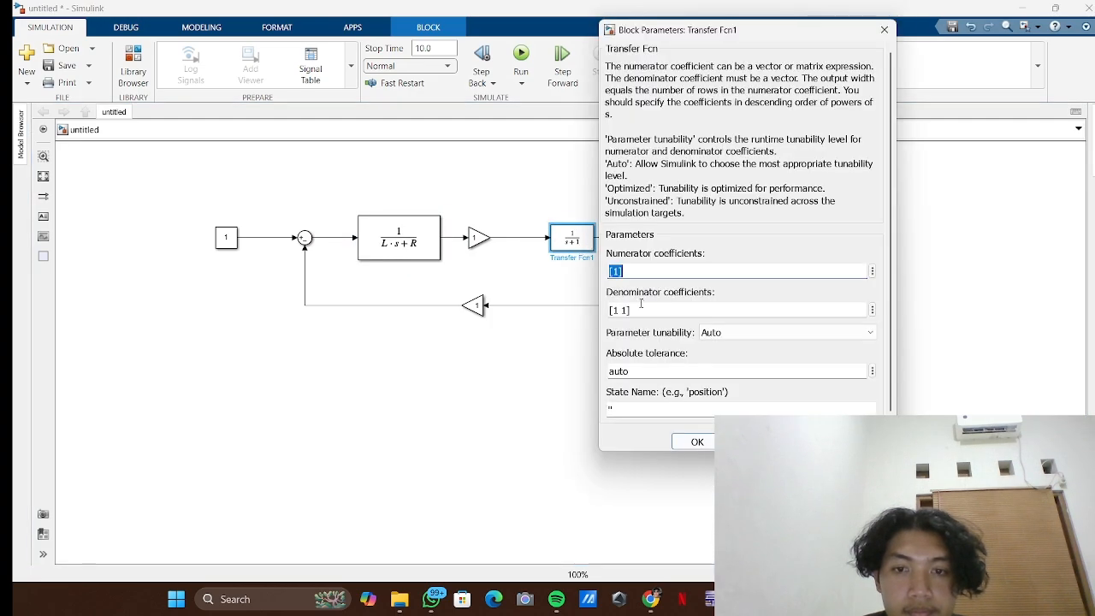
pyautogui.click(625, 309)
pyautogui.doubleClick(624, 309)
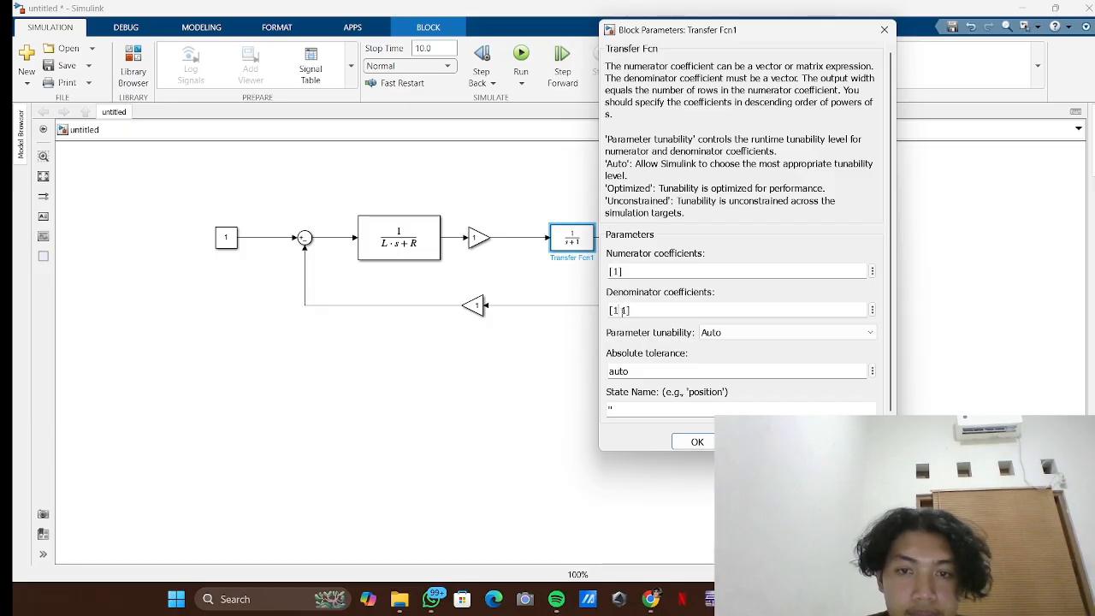
pyautogui.press('BackSpace')
pyautogui.write('j')
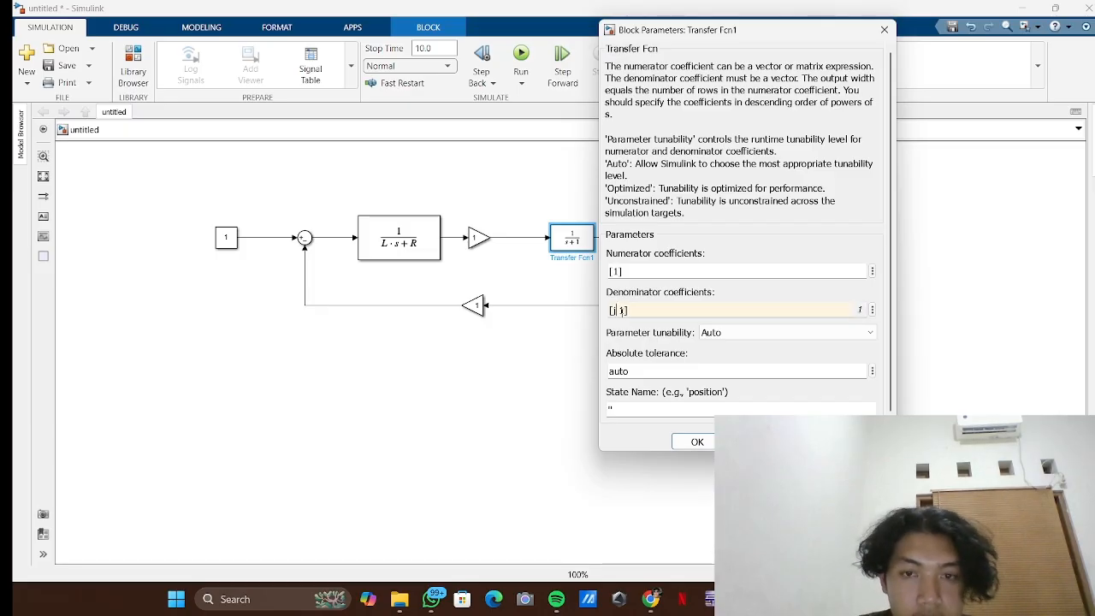
pyautogui.click(655, 341)
pyautogui.click(624, 310)
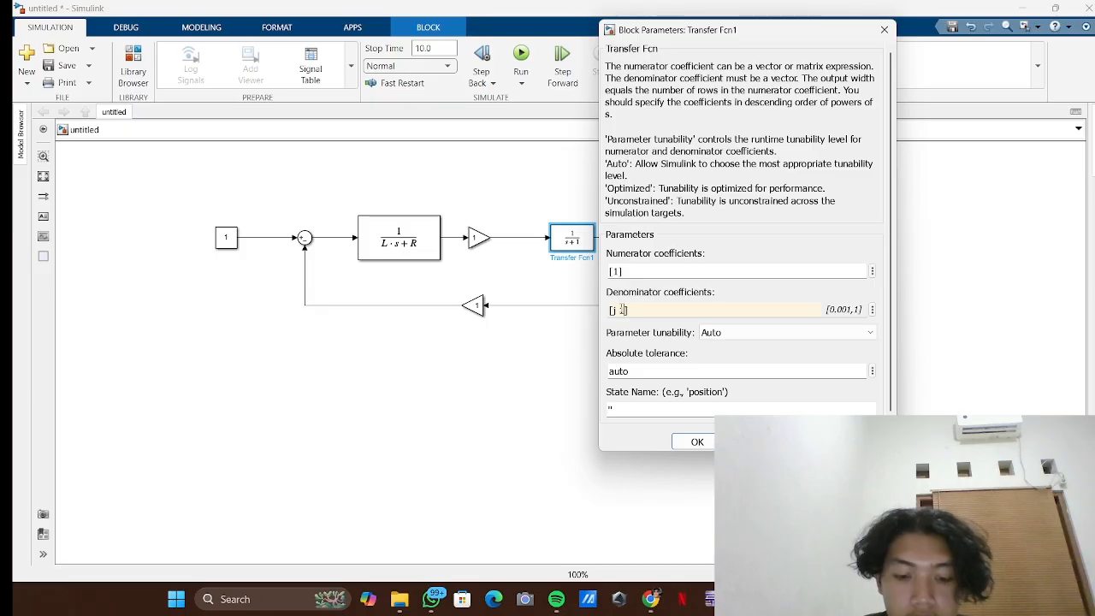
pyautogui.press('BackSpace')
pyautogui.write('b')
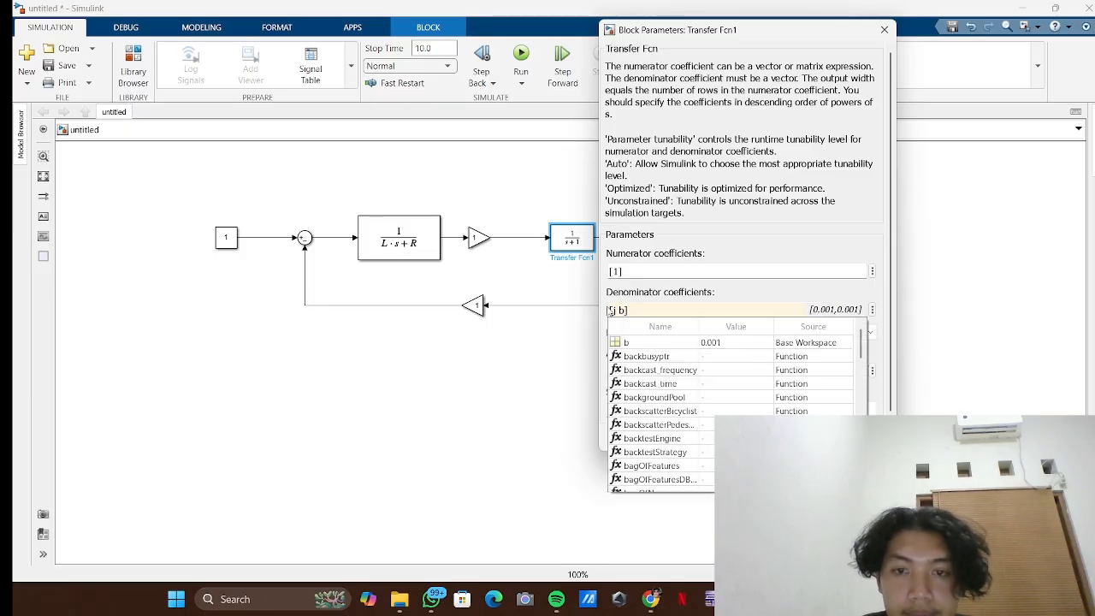
pyautogui.click(639, 341)
pyautogui.click(695, 441)
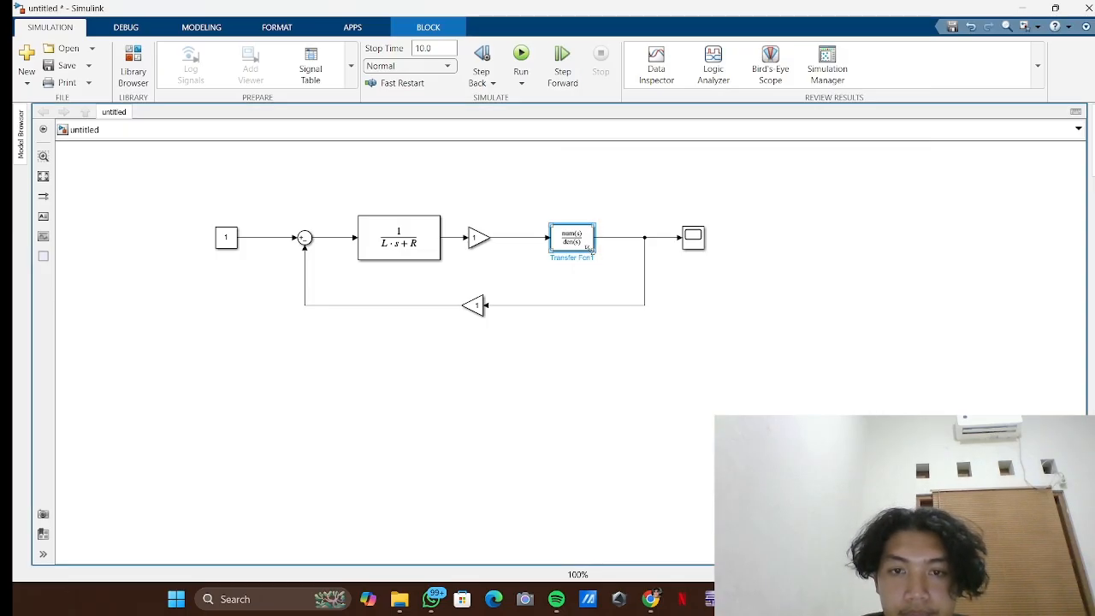
pyautogui.moveTo(595, 254)
pyautogui.mouseDown()
pyautogui.moveTo(632, 271)
pyautogui.moveTo(592, 243)
pyautogui.mouseUp()
# - Set the forward-path gain to kt and the feedback gain to kb
pyautogui.doubleClick(479, 238)
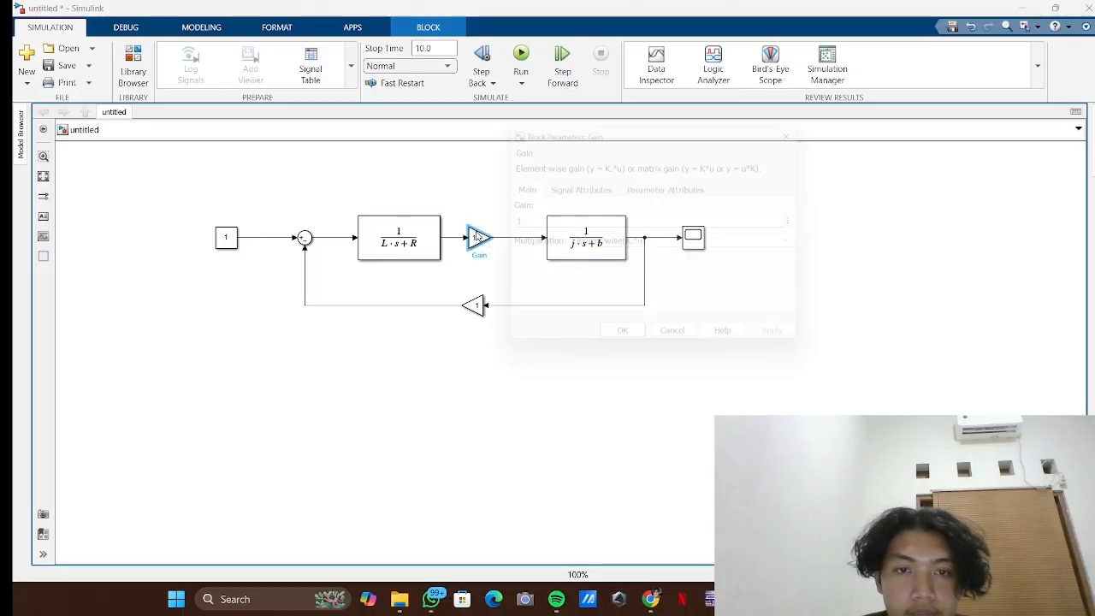
pyautogui.write('kt')
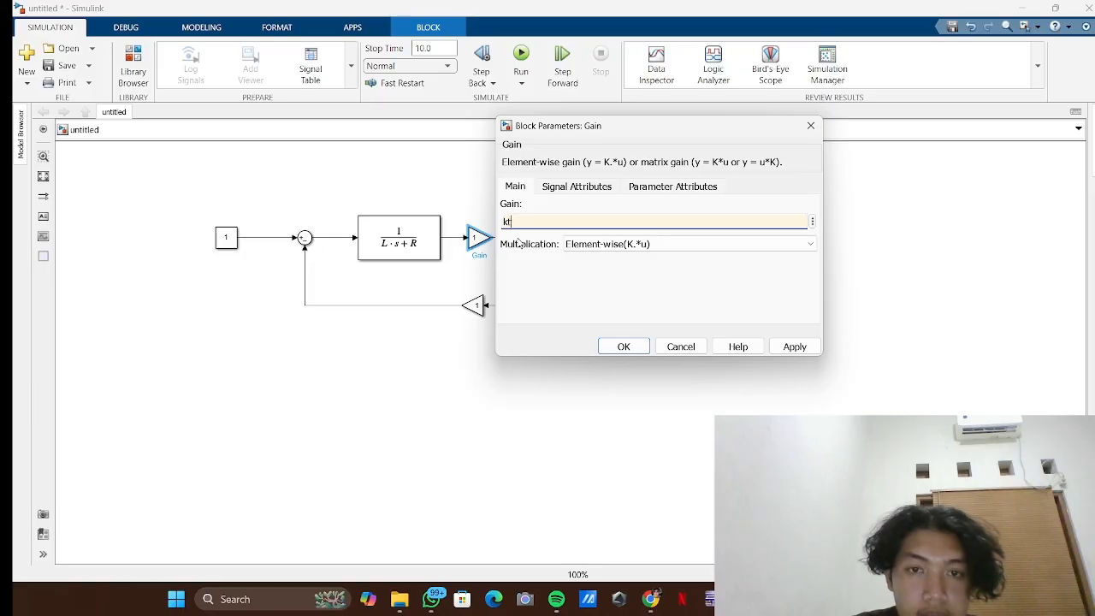
pyautogui.click(624, 347)
pyautogui.doubleClick(473, 306)
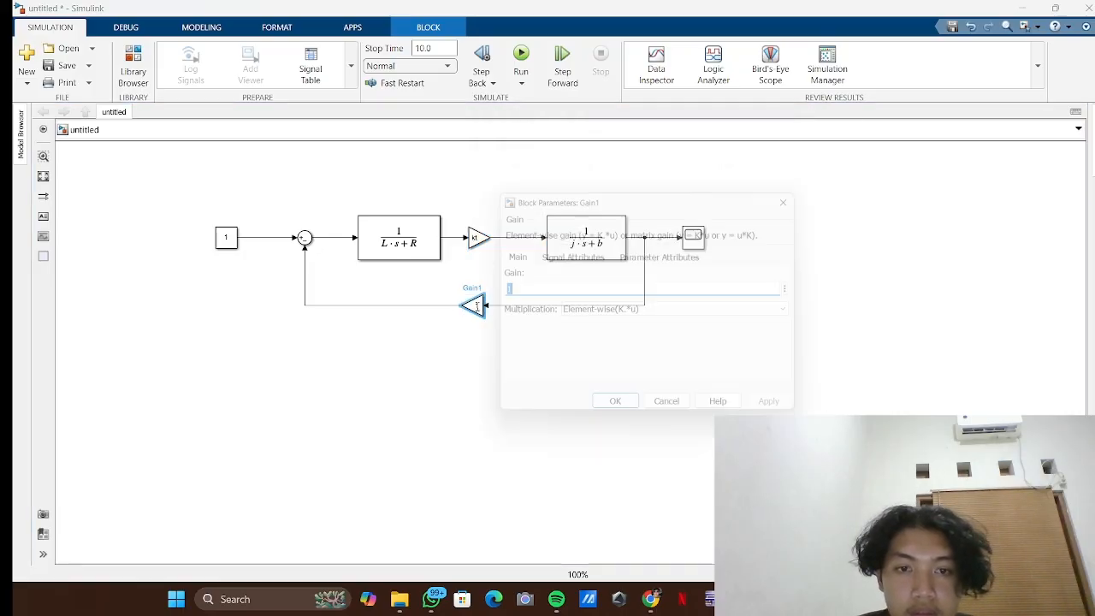
pyautogui.write('kb')
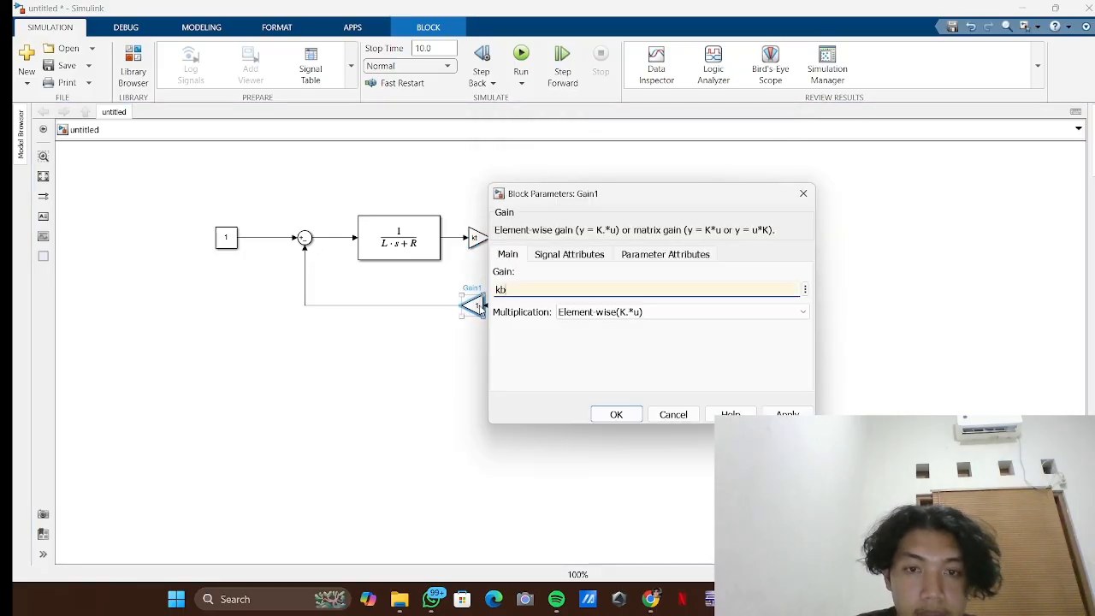
pyautogui.click(615, 415)
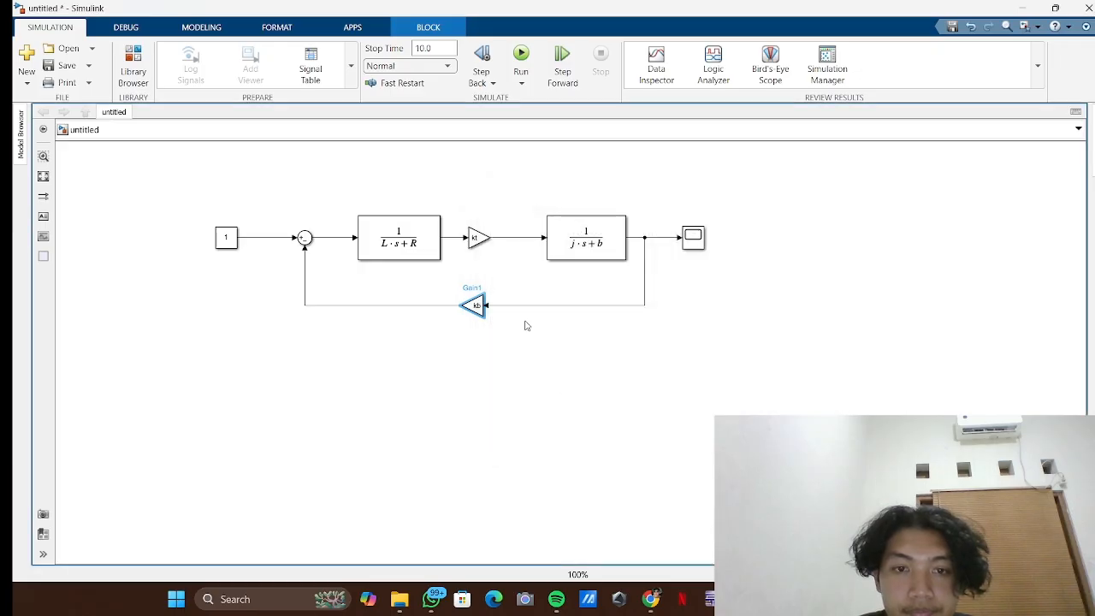
# - Set the Constant block's value to 5
pyautogui.doubleClick(230, 237)
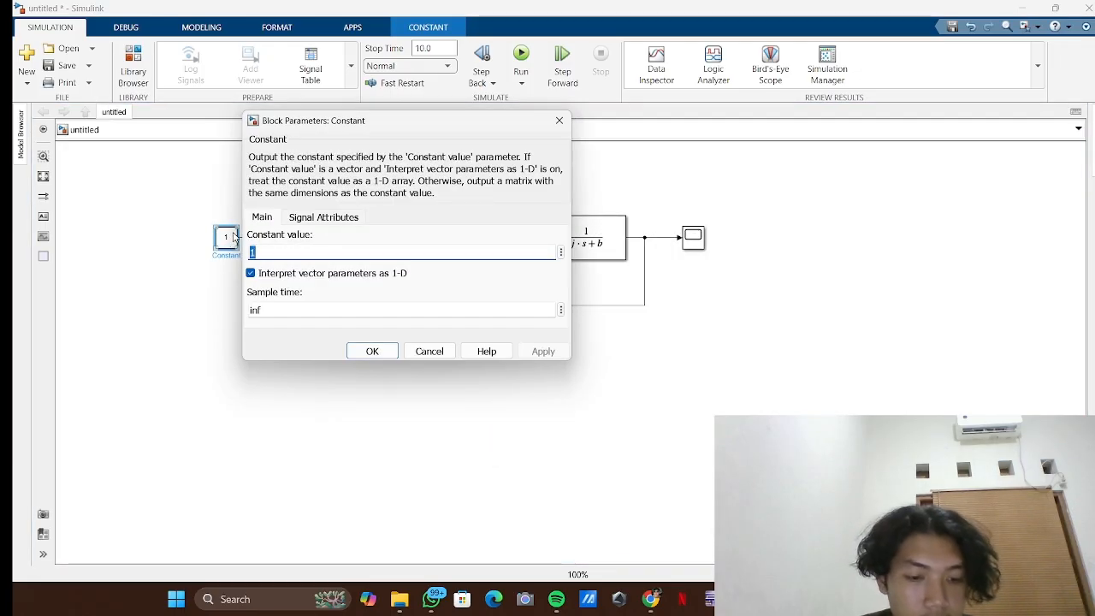
pyautogui.write('5')
pyautogui.click(501, 365)
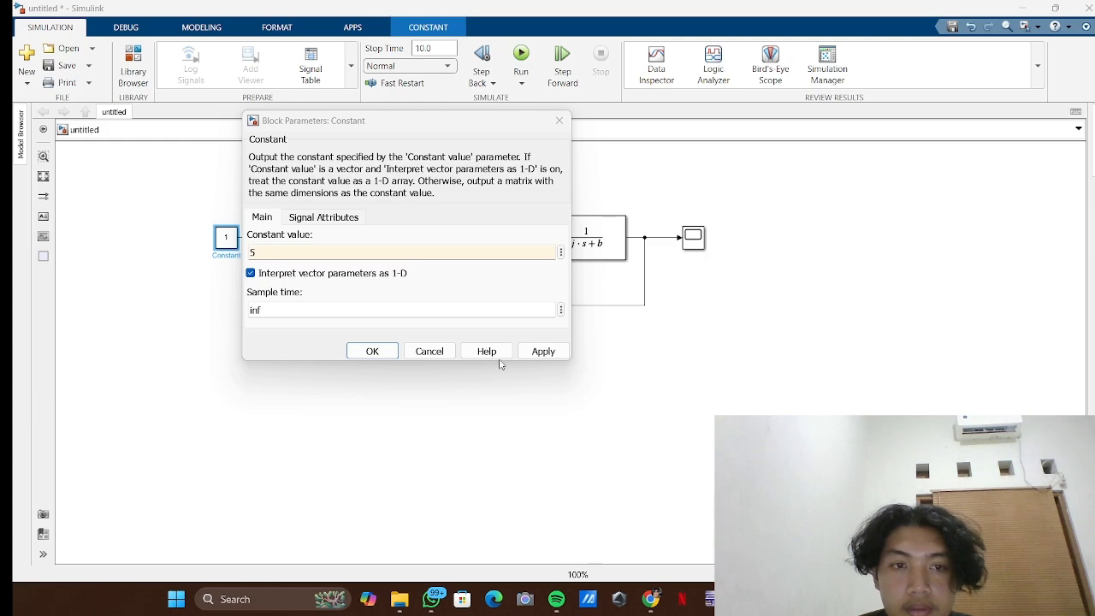
pyautogui.click(372, 351)
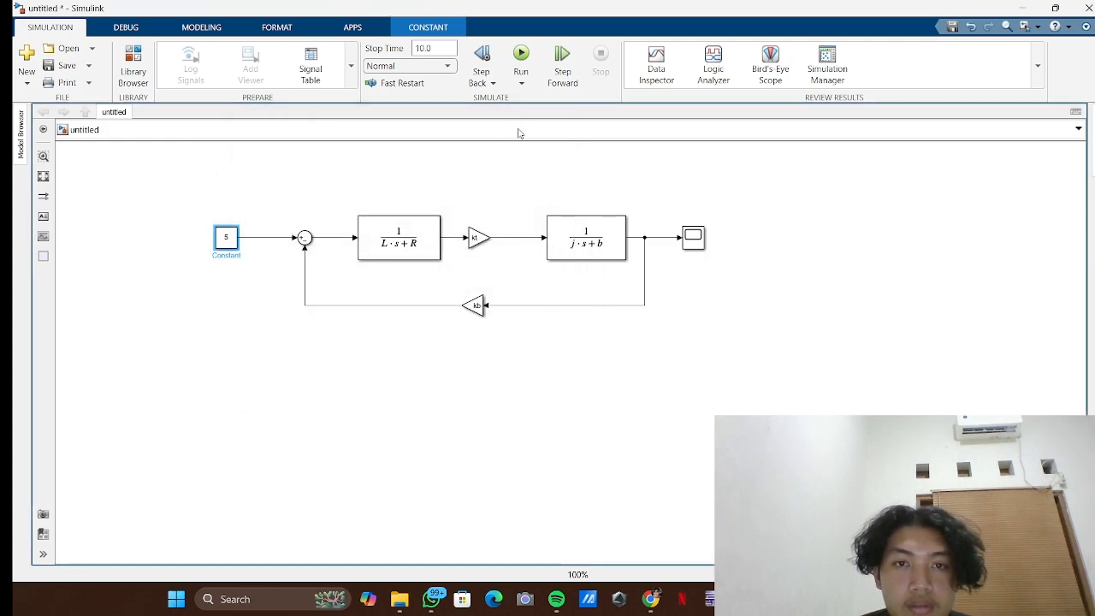
# - Run the simulation of the transfer-function loop and show its output response in the Scope
pyautogui.click(521, 83)
pyautogui.click(534, 109)
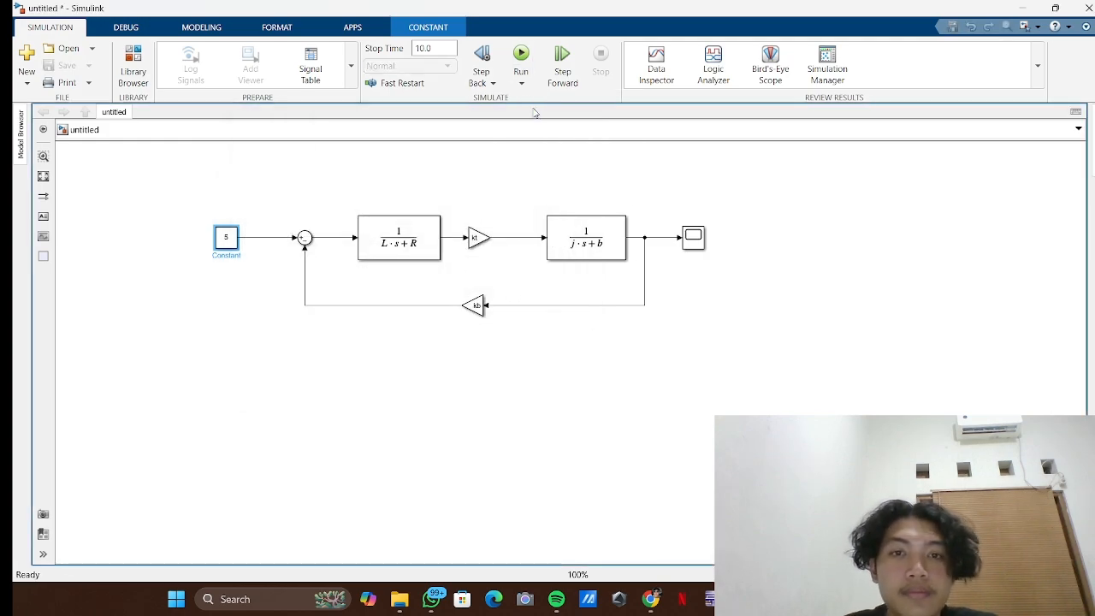
pyautogui.click(692, 238)
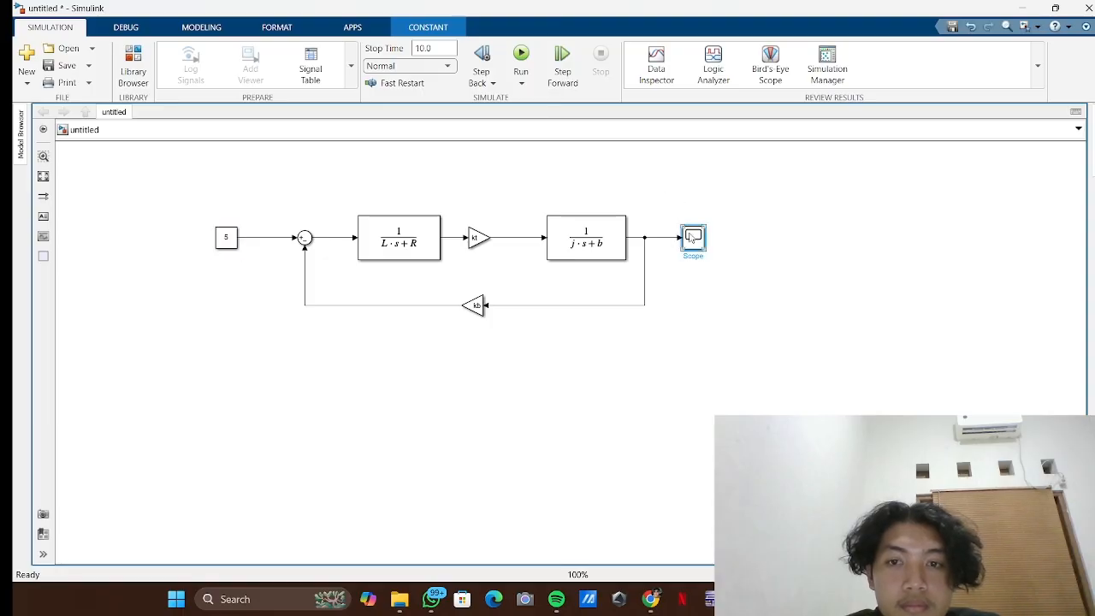
pyautogui.doubleClick(691, 237)
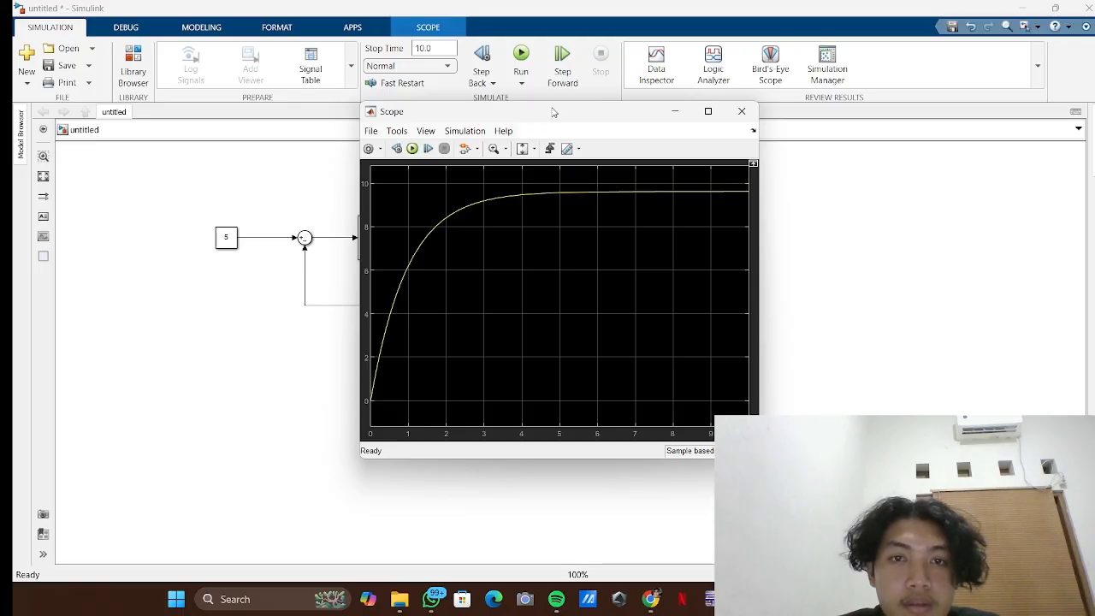
pyautogui.moveTo(554, 111); pyautogui.dragTo(568, 154)
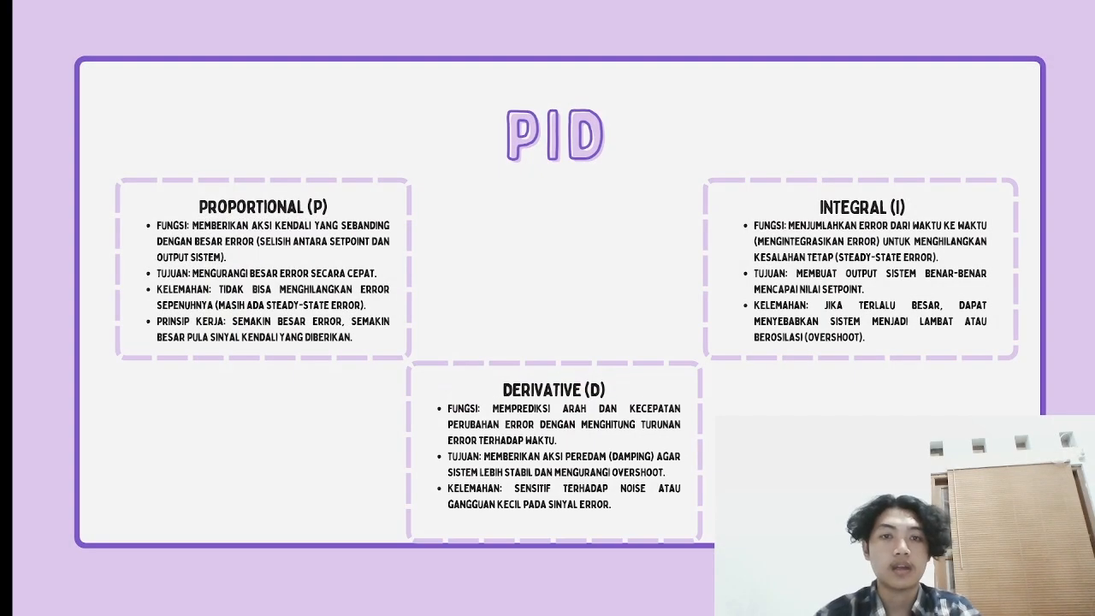
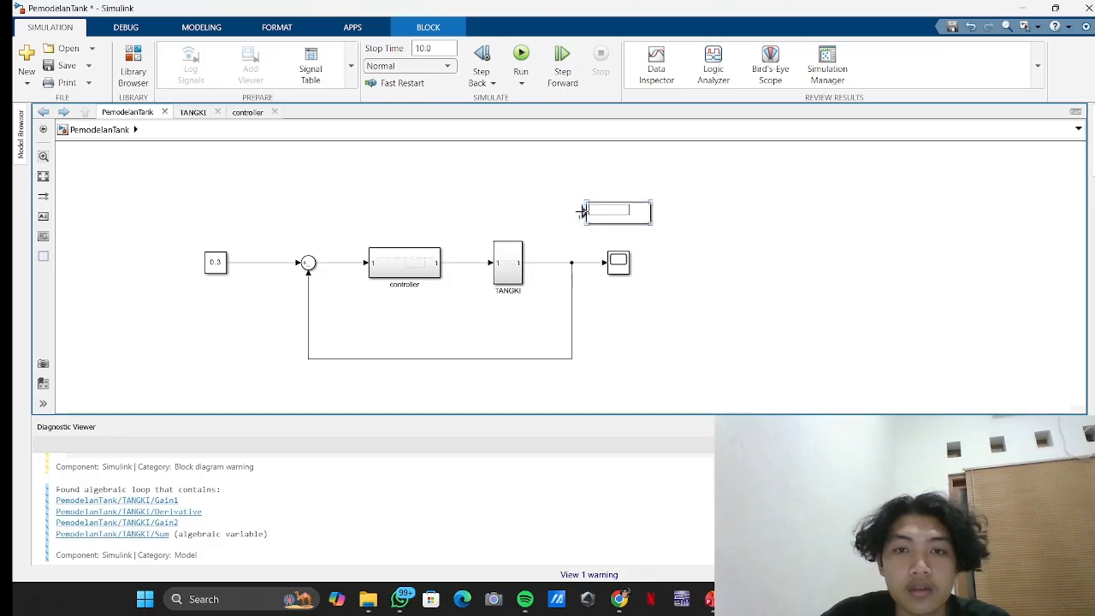
# - Connect the Display block to the TANGKI output signal, shift it slightly away from the branch line and run the simulation
pyautogui.moveTo(586, 214); pyautogui.dragTo(579, 265)
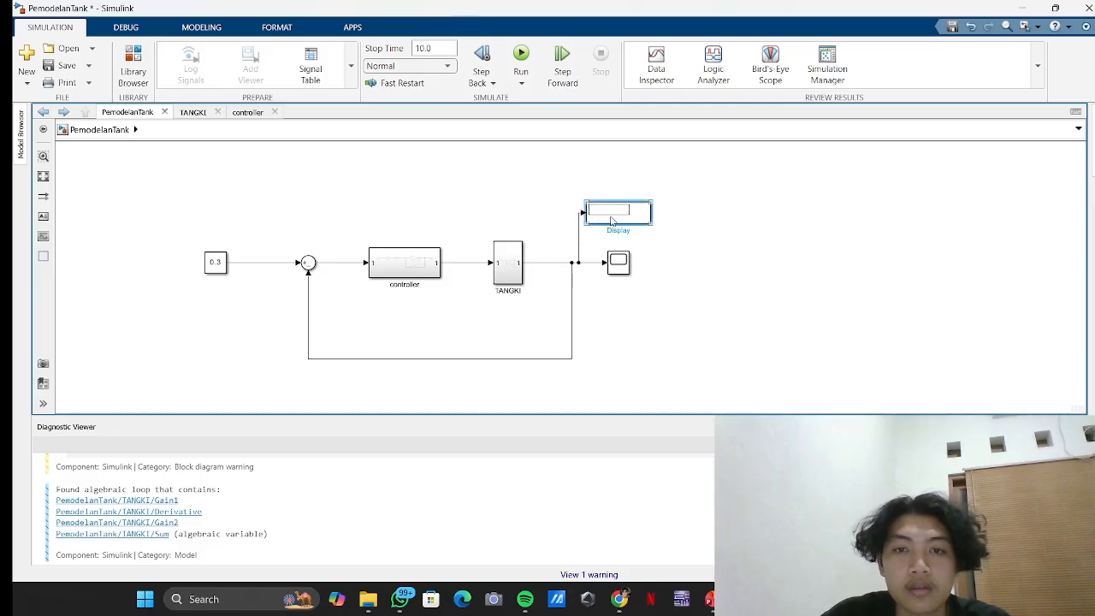
pyautogui.moveTo(613, 219); pyautogui.dragTo(620, 218)
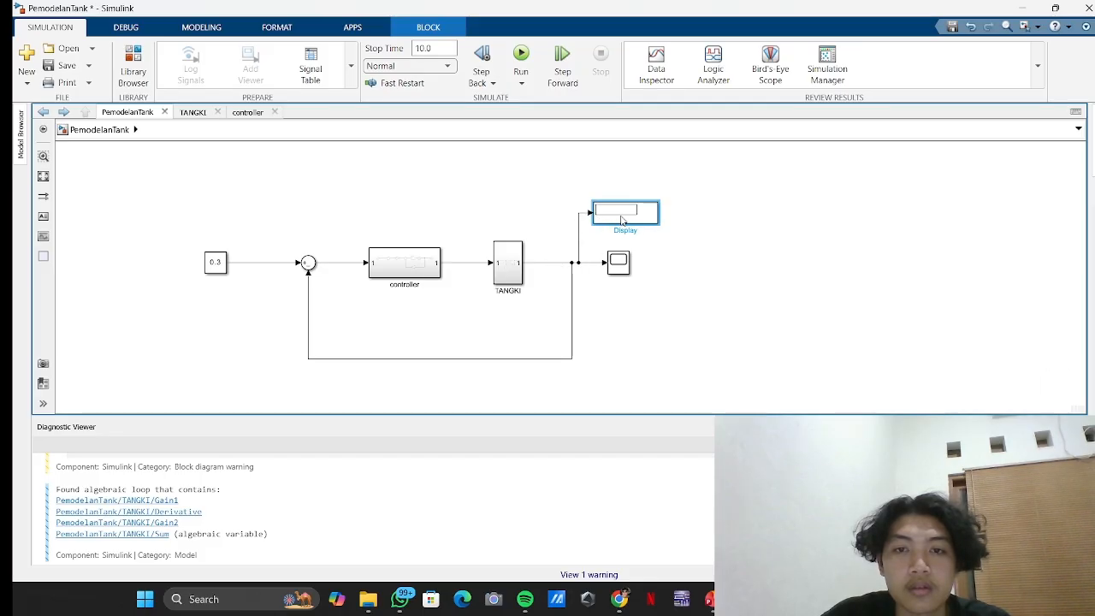
pyautogui.click(521, 83)
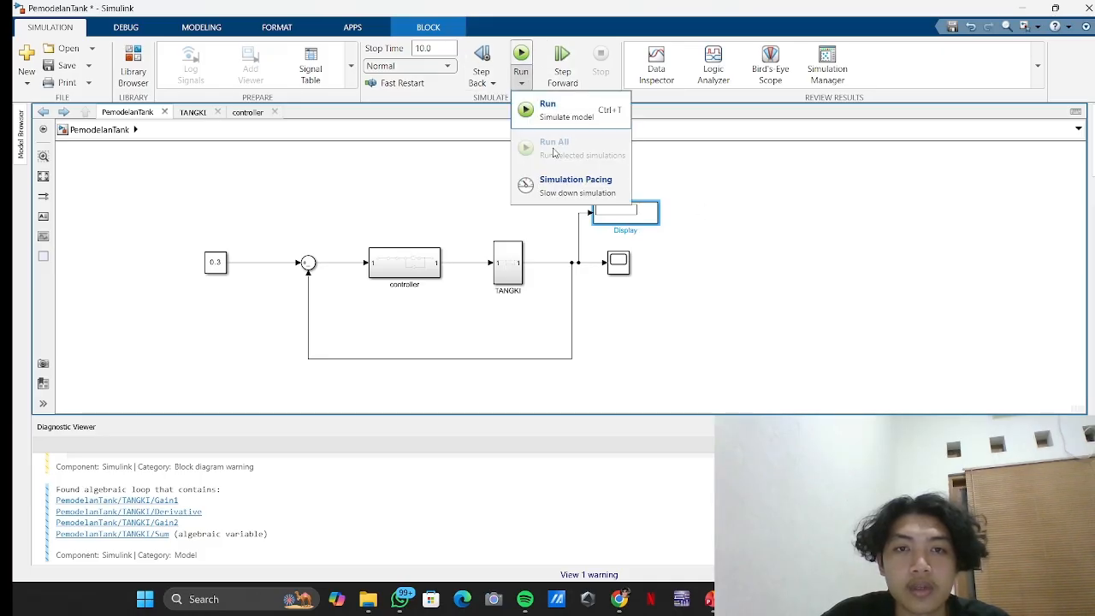
pyautogui.click(559, 112)
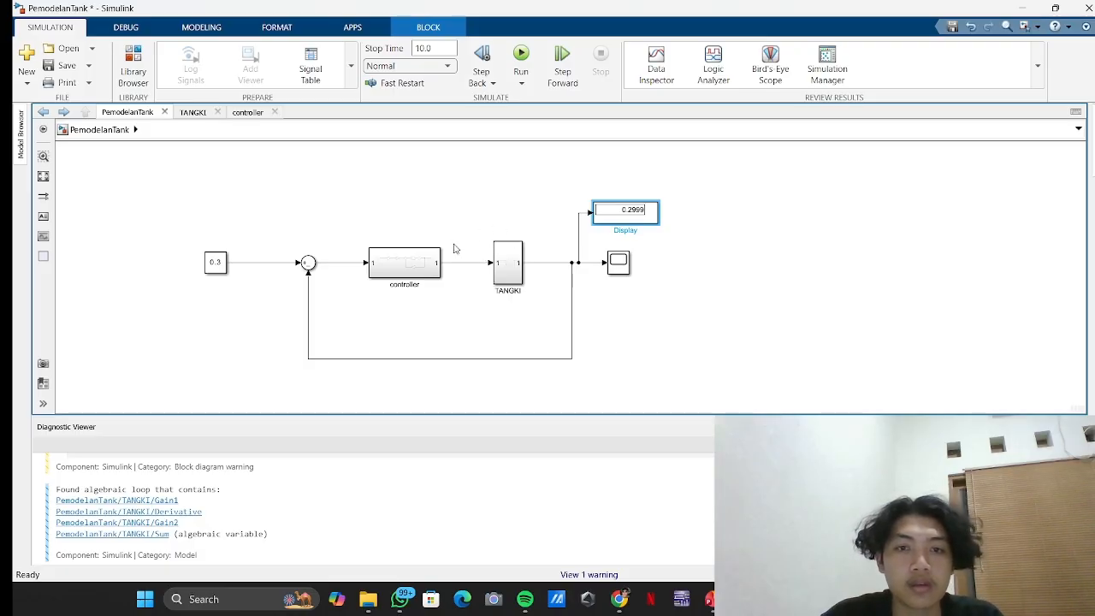
pyautogui.click(421, 272)
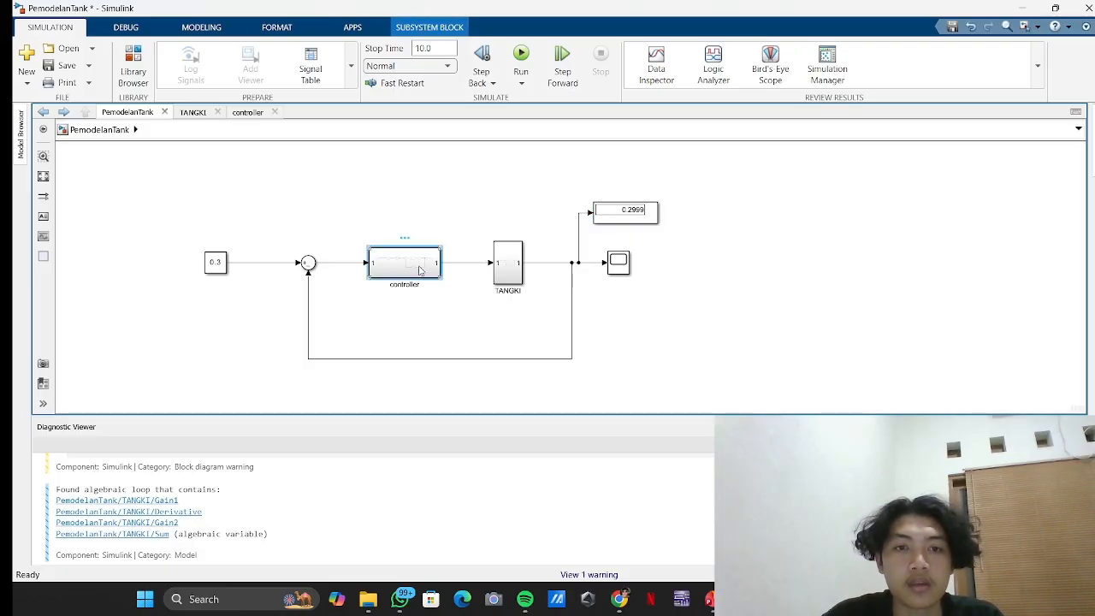
pyautogui.moveTo(409, 275); pyautogui.dragTo(409, 272)
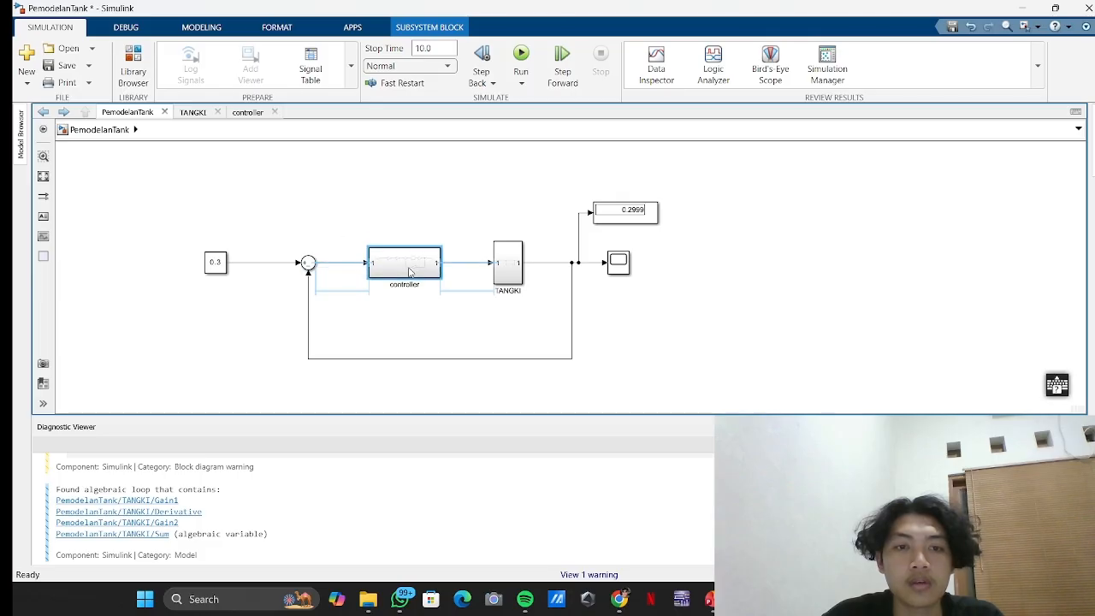
pyautogui.click(354, 263)
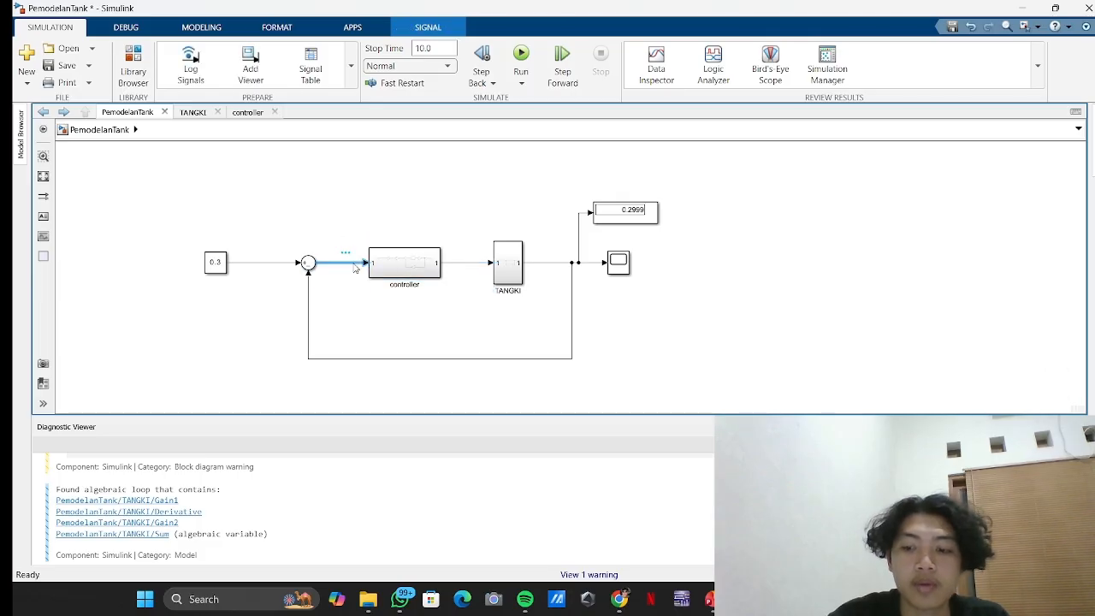
# - Disconnect the controller subsystem by deleting its input and output lines, and move the block above the forward path
pyautogui.press('super+shift+s')
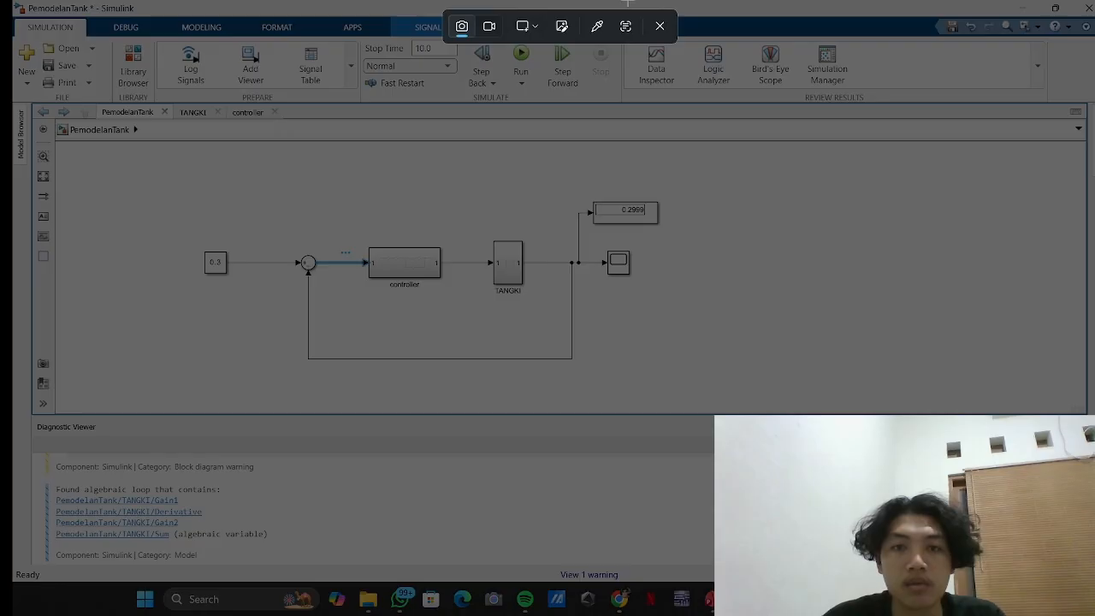
pyautogui.click(659, 27)
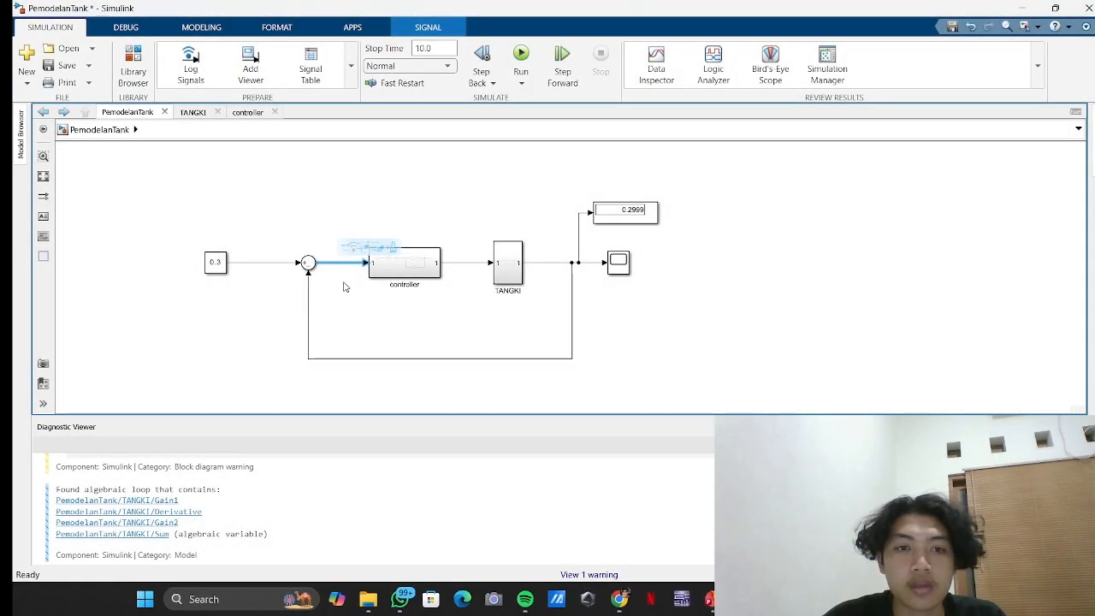
pyautogui.press('Delete')
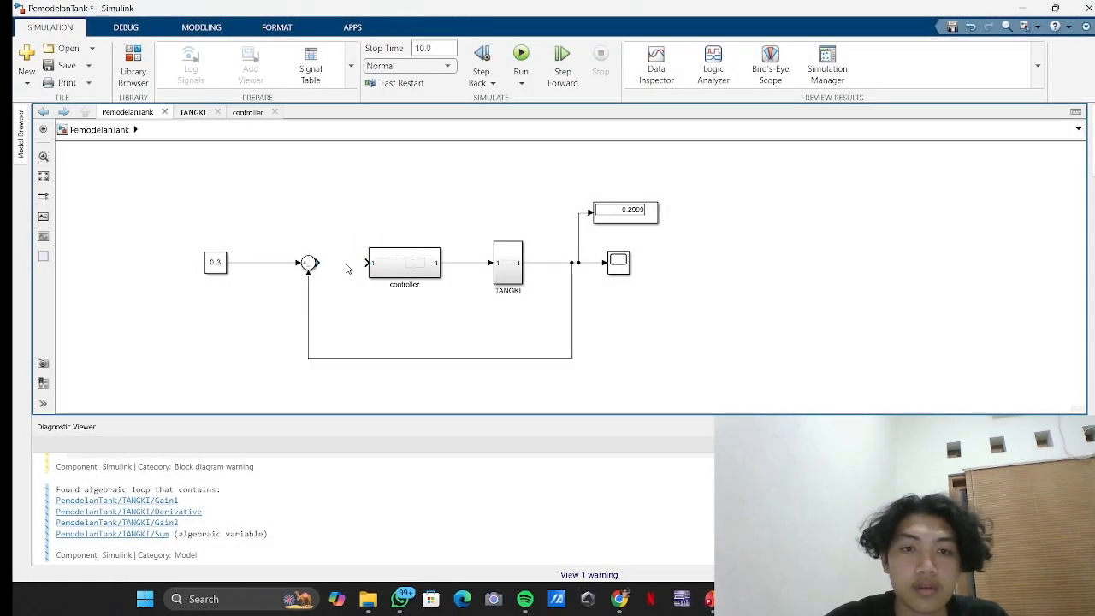
pyautogui.click(469, 263)
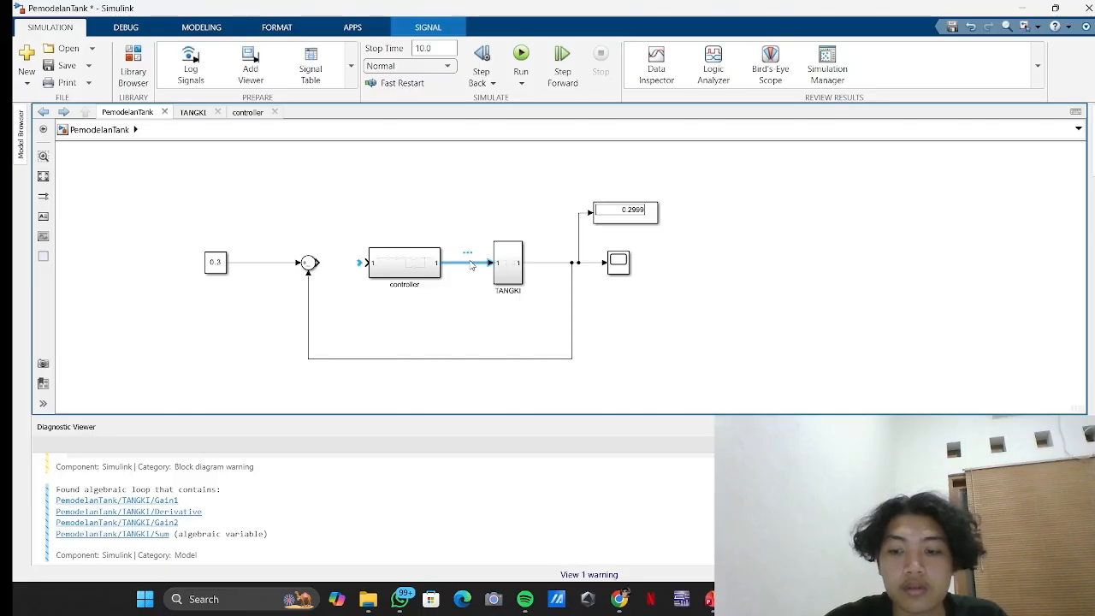
pyautogui.press('Delete')
pyautogui.click(439, 264)
pyautogui.moveTo(419, 264); pyautogui.dragTo(419, 191)
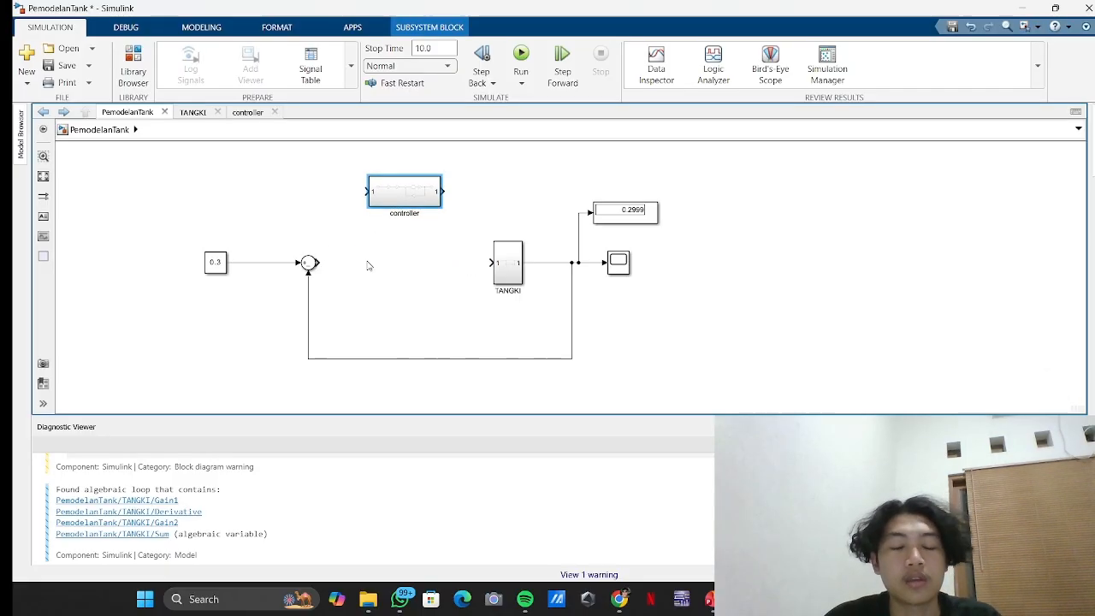
pyautogui.click(336, 139)
# - Insert a PID Controller block and connect it between the sum junction and the TANGKI subsystem
pyautogui.doubleClick(402, 274)
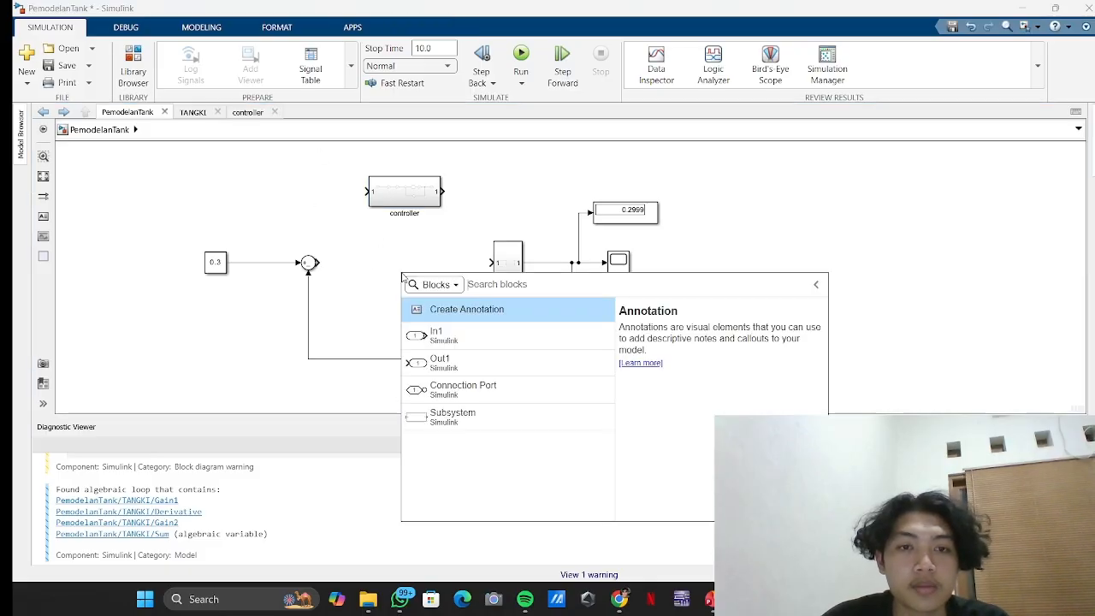
pyautogui.write('pid')
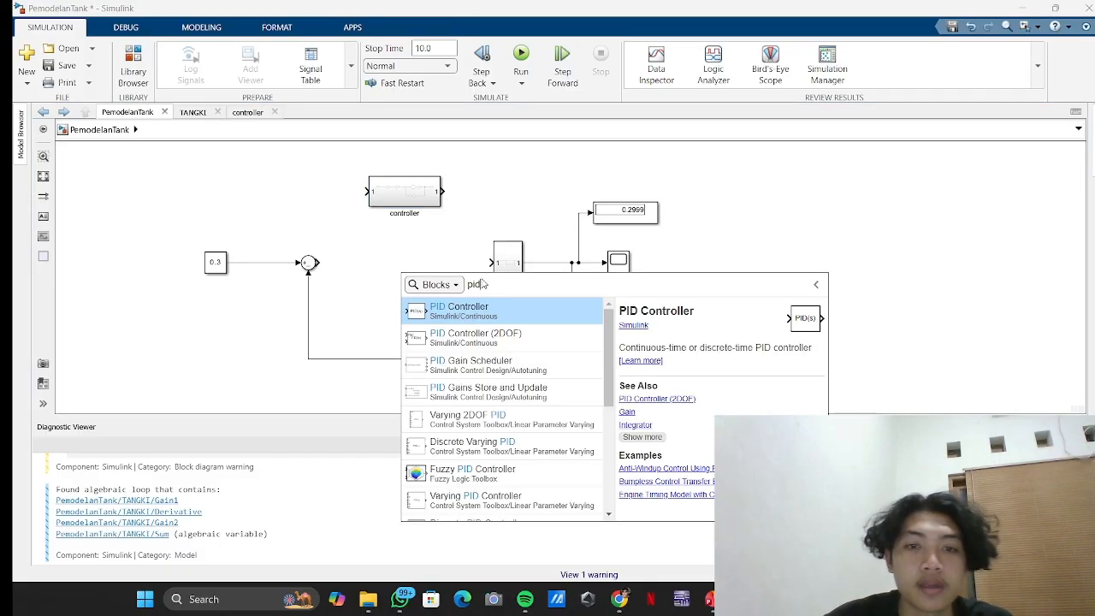
pyautogui.click(502, 310)
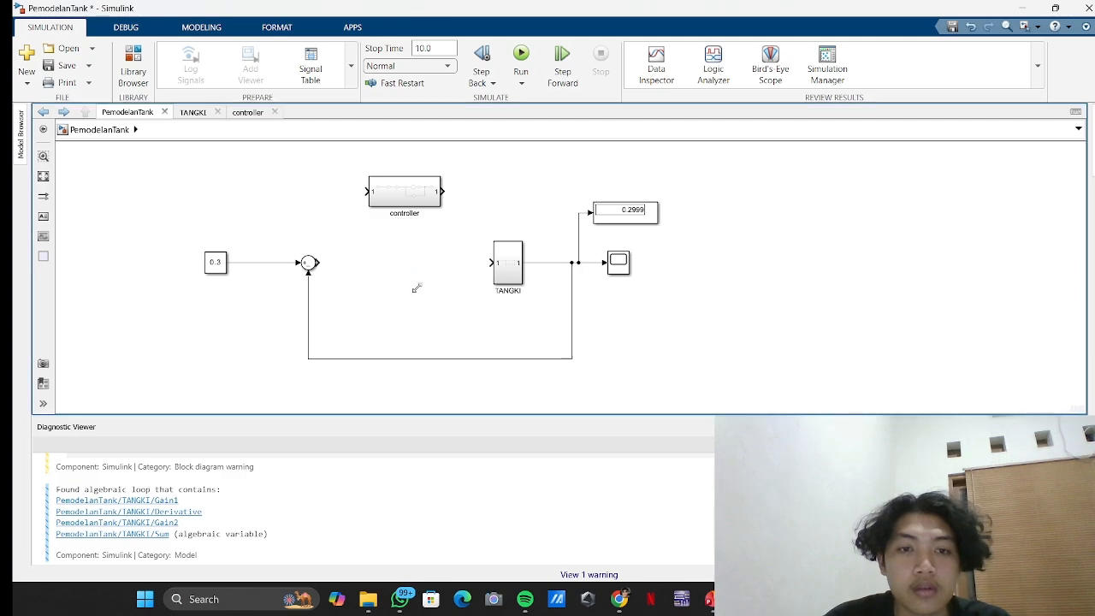
pyautogui.moveTo(408, 278)
pyautogui.mouseDown()
pyautogui.moveTo(397, 263)
pyautogui.moveTo(411, 267)
pyautogui.mouseUp()
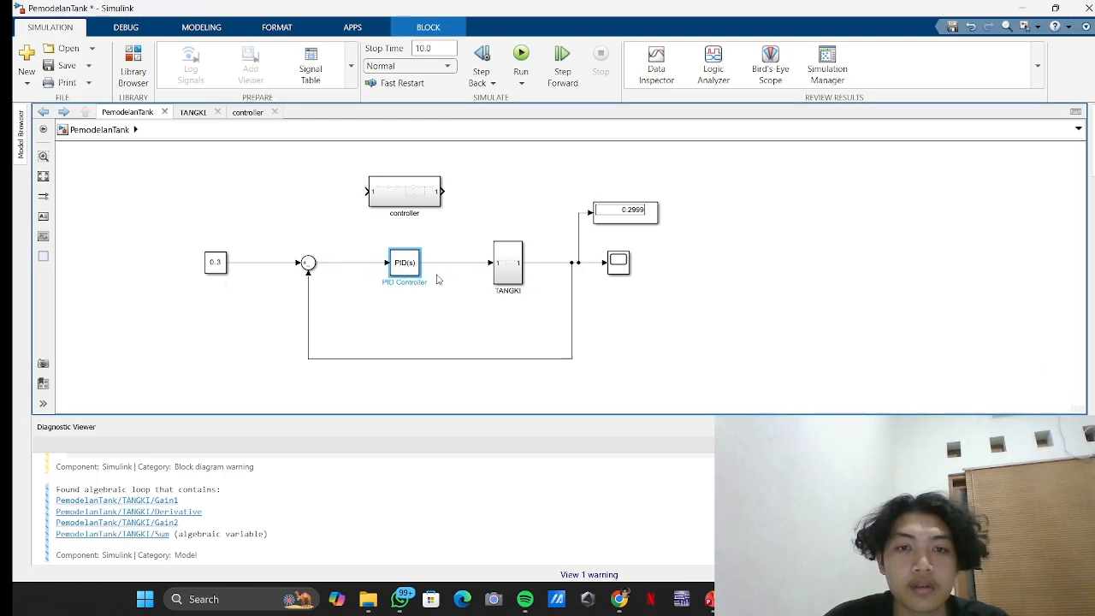
# - Open the PID Controller's parameters, keep the PID controller type and launch the Transfer Function Based PID Tuner
pyautogui.doubleClick(405, 263)
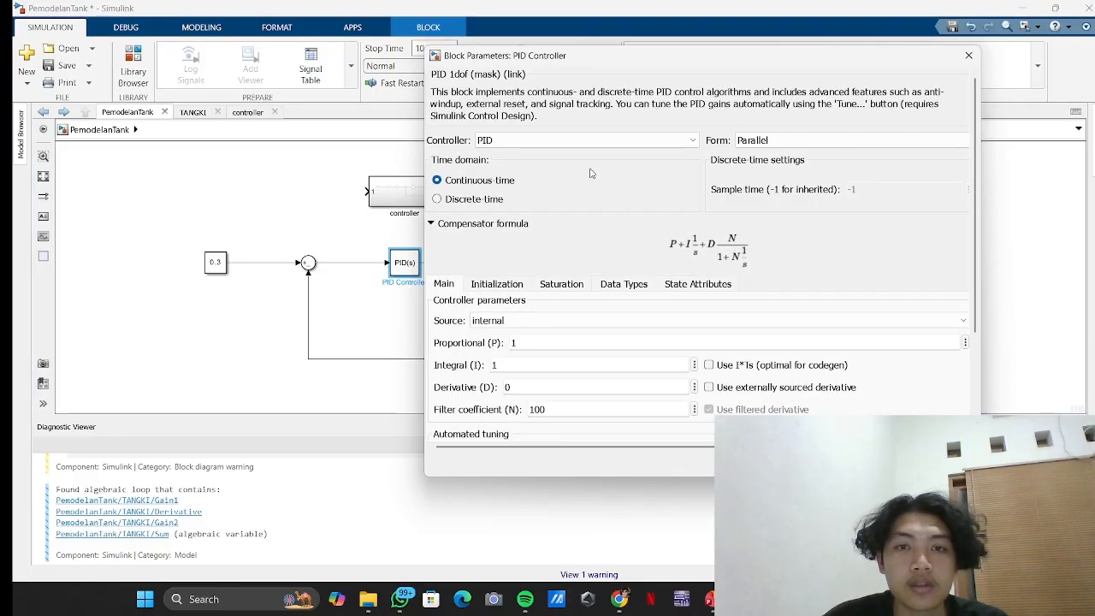
pyautogui.moveTo(709, 56); pyautogui.dragTo(698, 93)
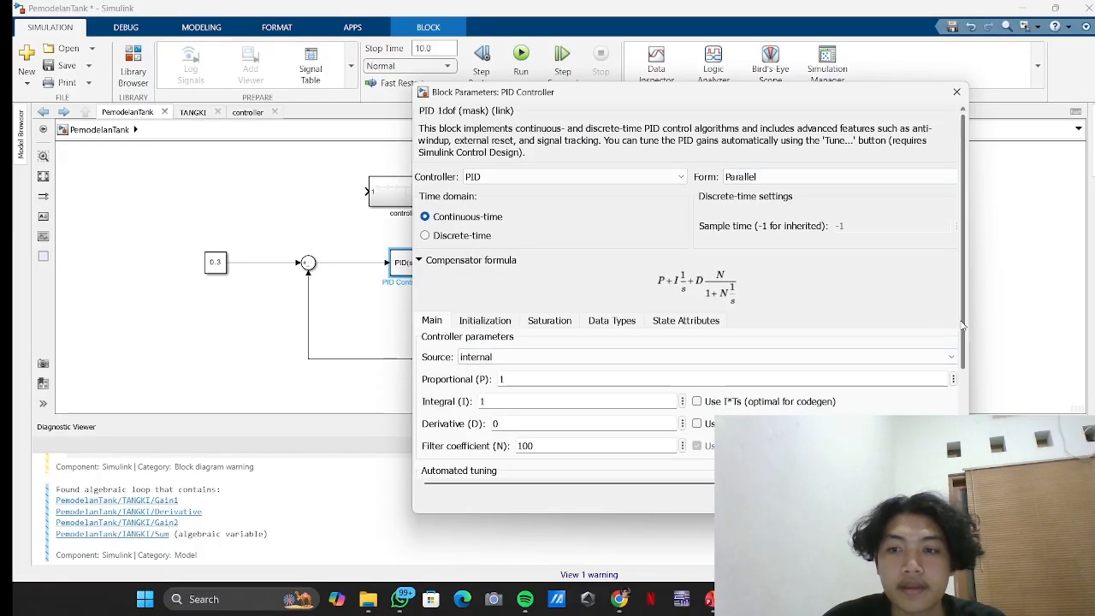
pyautogui.moveTo(962, 324); pyautogui.dragTo(962, 323)
pyautogui.click(680, 181)
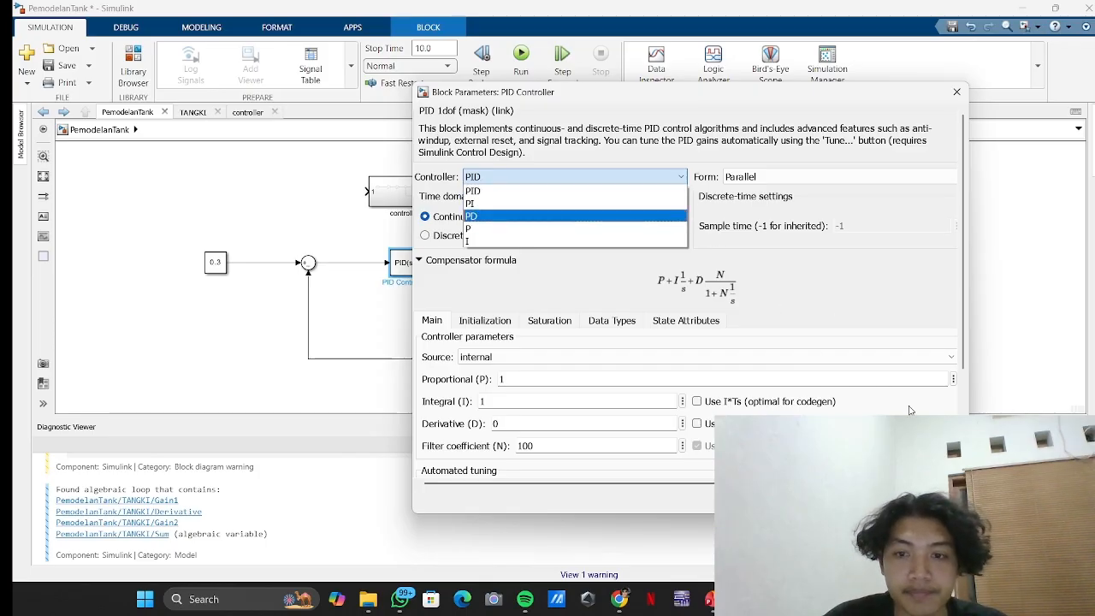
pyautogui.click(648, 177)
pyautogui.scroll(-3, 965, 269)
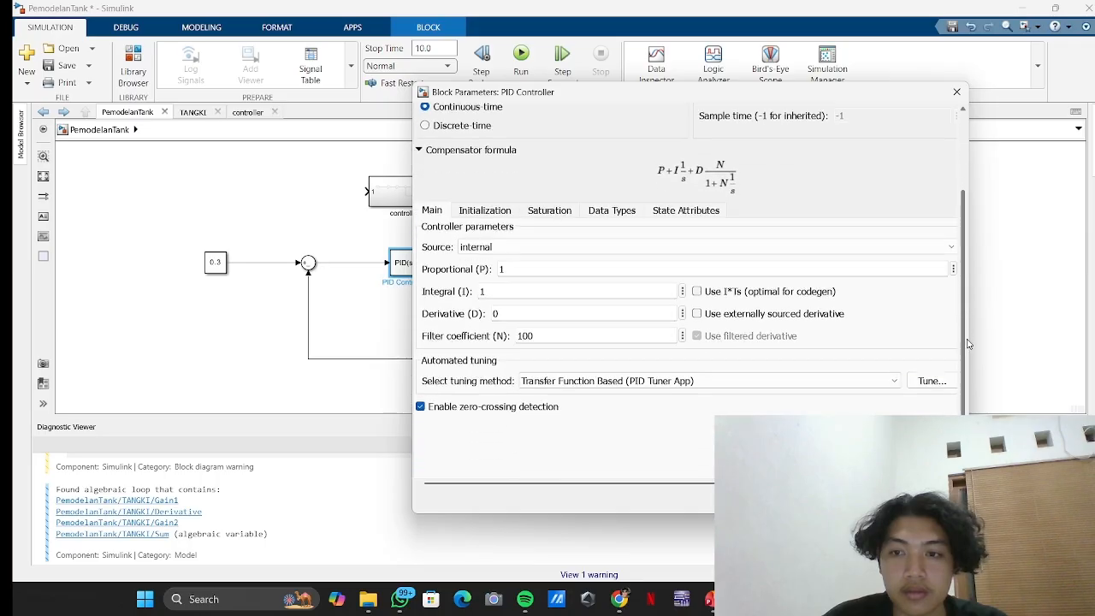
pyautogui.click(921, 369)
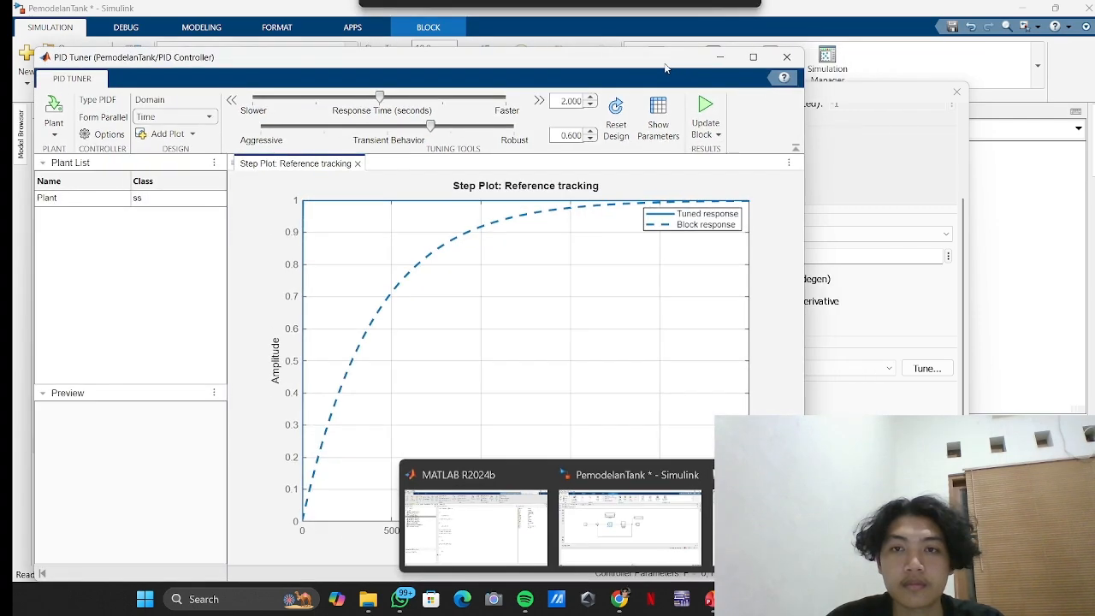
pyautogui.click(980, 94)
pyautogui.click(1029, 89)
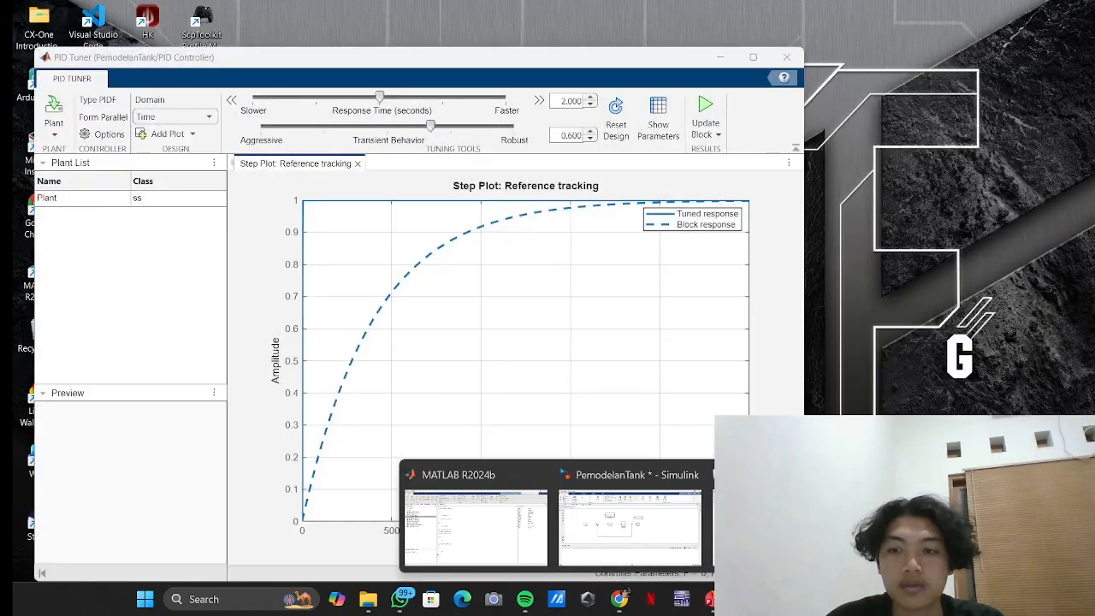
pyautogui.click(630, 523)
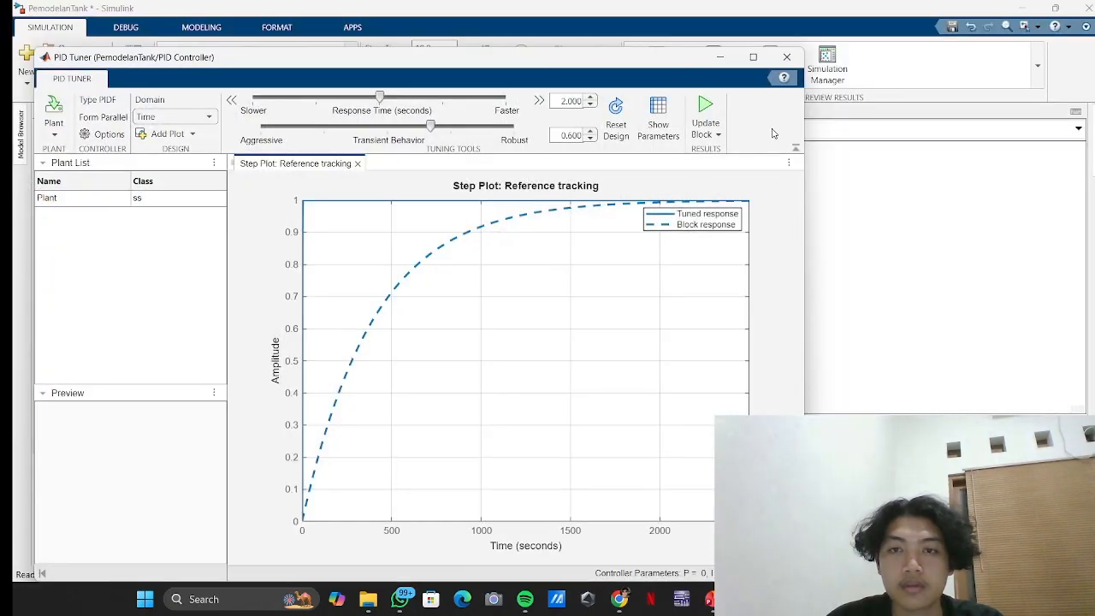
# - Tune the PID controller to a response time of 0.3476 seconds and a transient behavior of 0.738, and update the block
pyautogui.moveTo(644, 68); pyautogui.dragTo(703, 61)
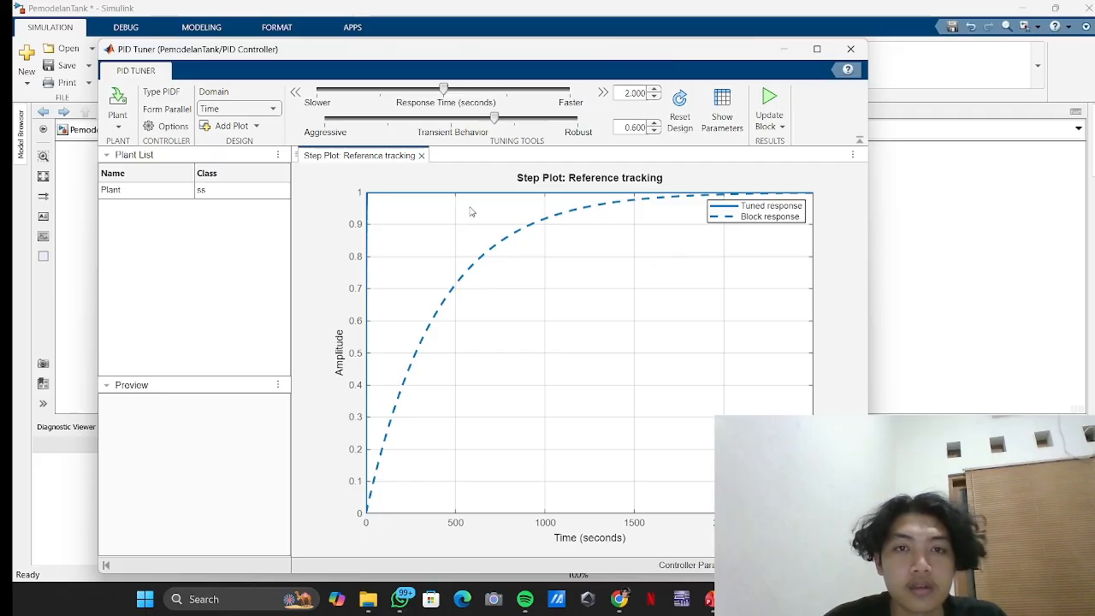
pyautogui.moveTo(648, 53); pyautogui.dragTo(727, 54)
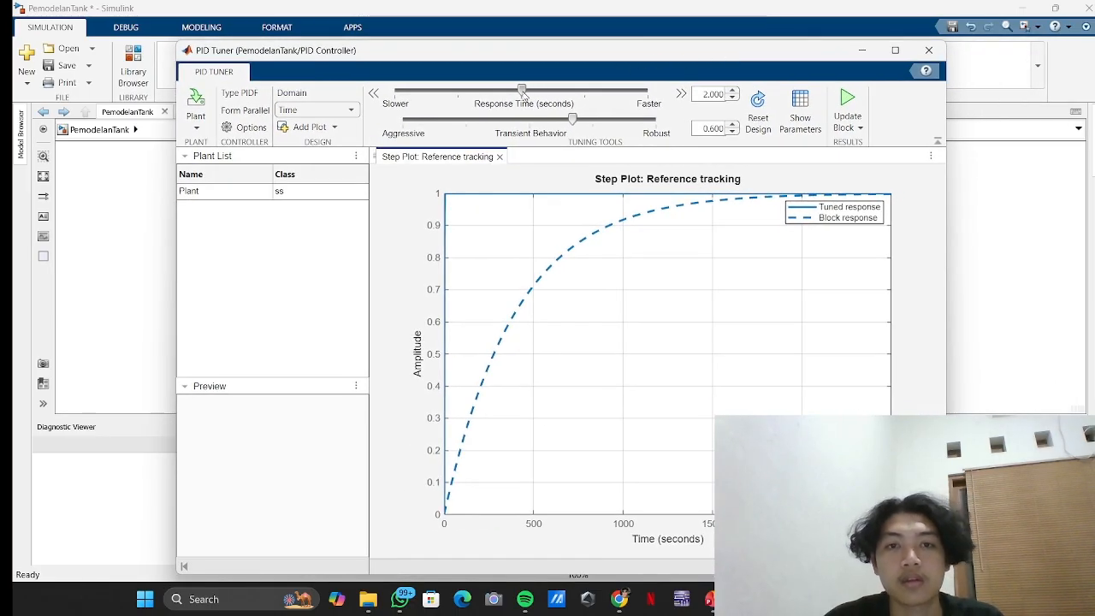
pyautogui.moveTo(522, 90); pyautogui.dragTo(621, 94)
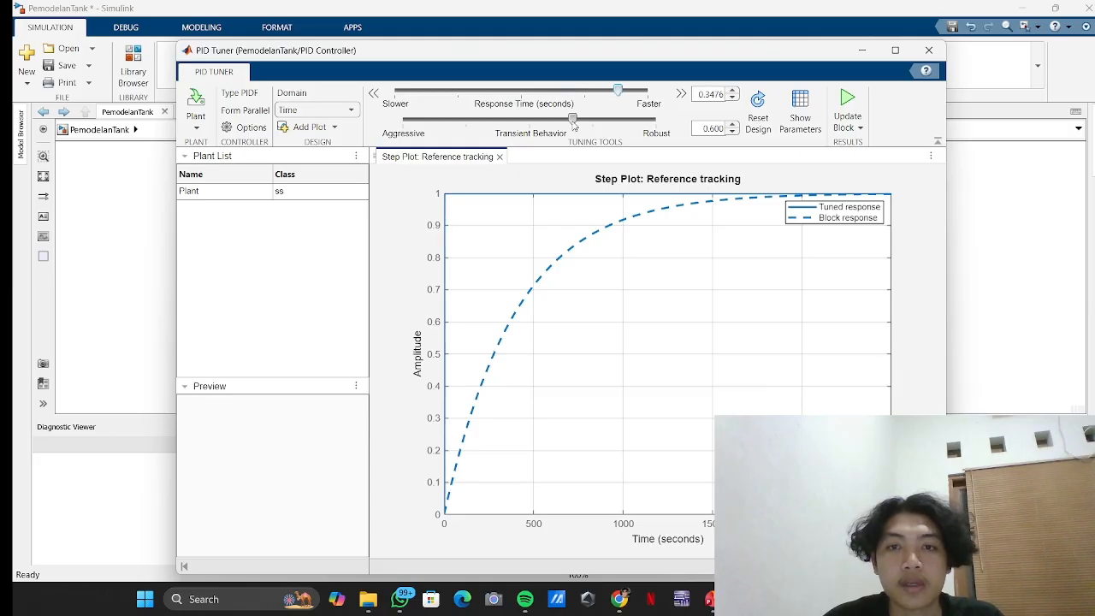
pyautogui.moveTo(572, 123); pyautogui.dragTo(610, 121)
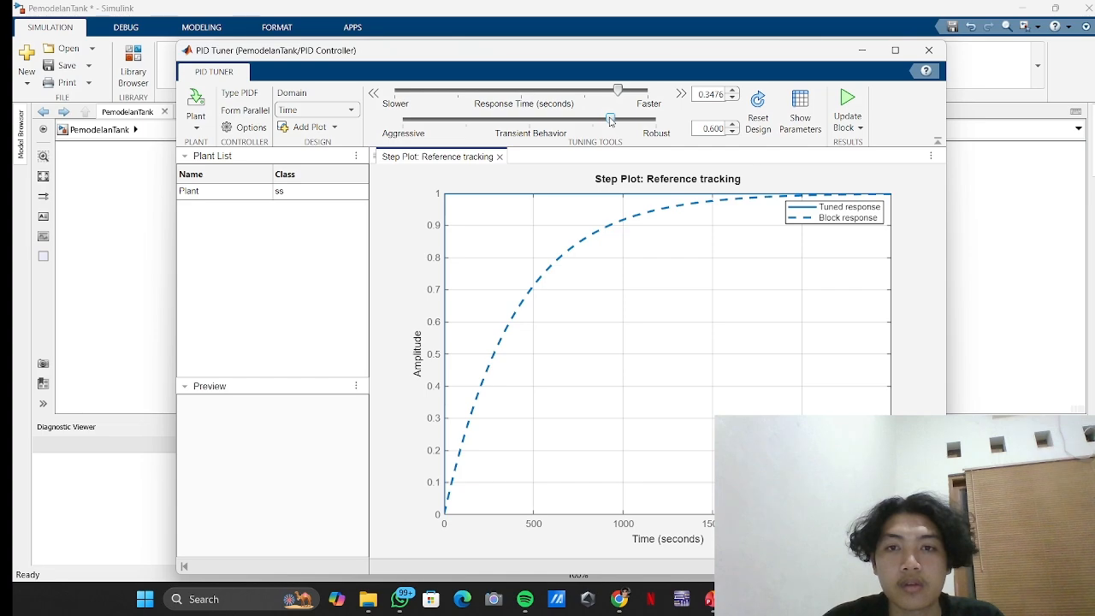
pyautogui.click(850, 98)
# - Return to the PemodelanTank model and run the simulation with the faster, more robust PID tuning
pyautogui.click(862, 49)
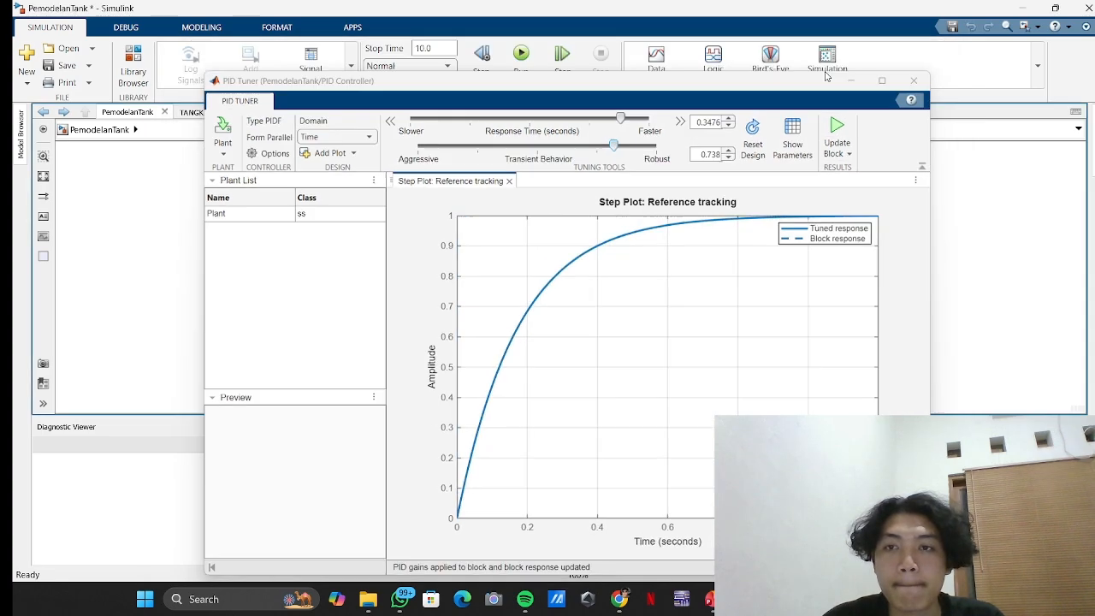
pyautogui.click(521, 82)
pyautogui.click(532, 102)
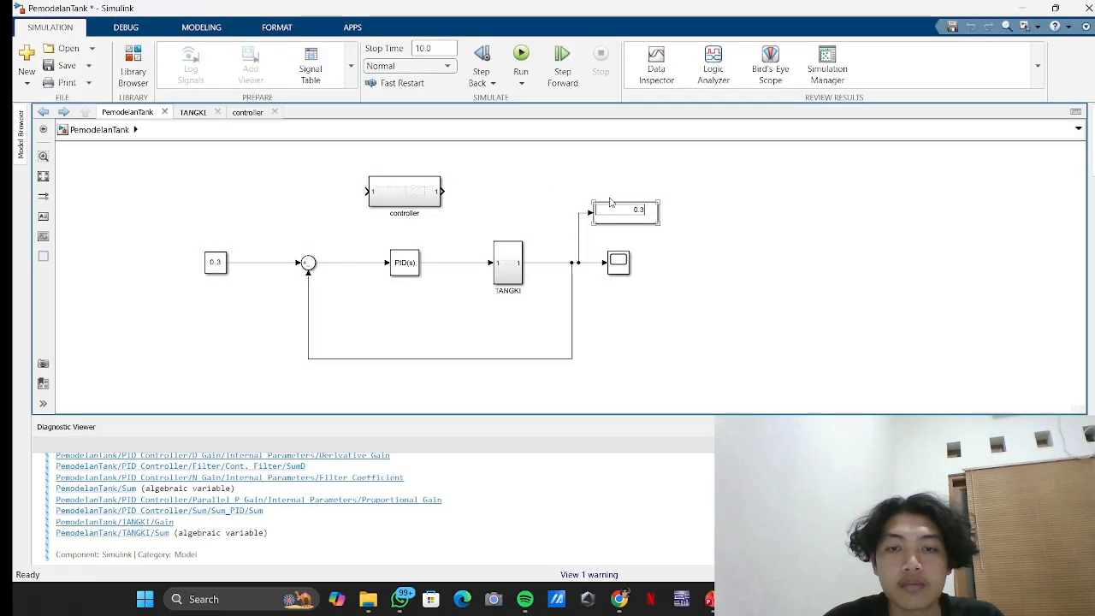
# - Examine the Display block's output value and the tuned gains in the PID Controller's parameters
pyautogui.click(636, 211)
pyautogui.click(564, 224)
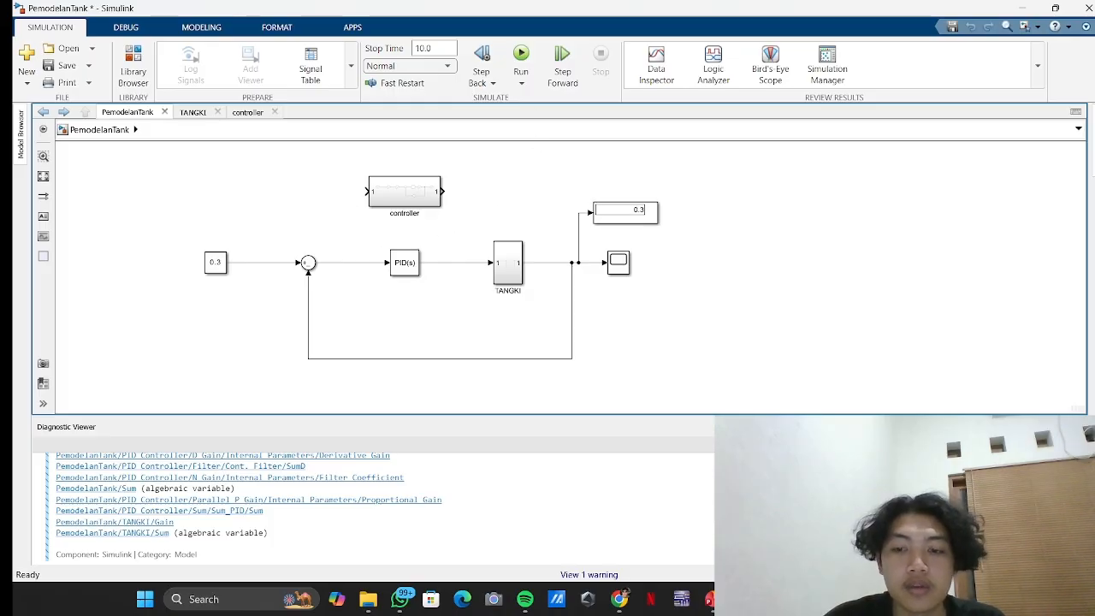
pyautogui.doubleClick(404, 262)
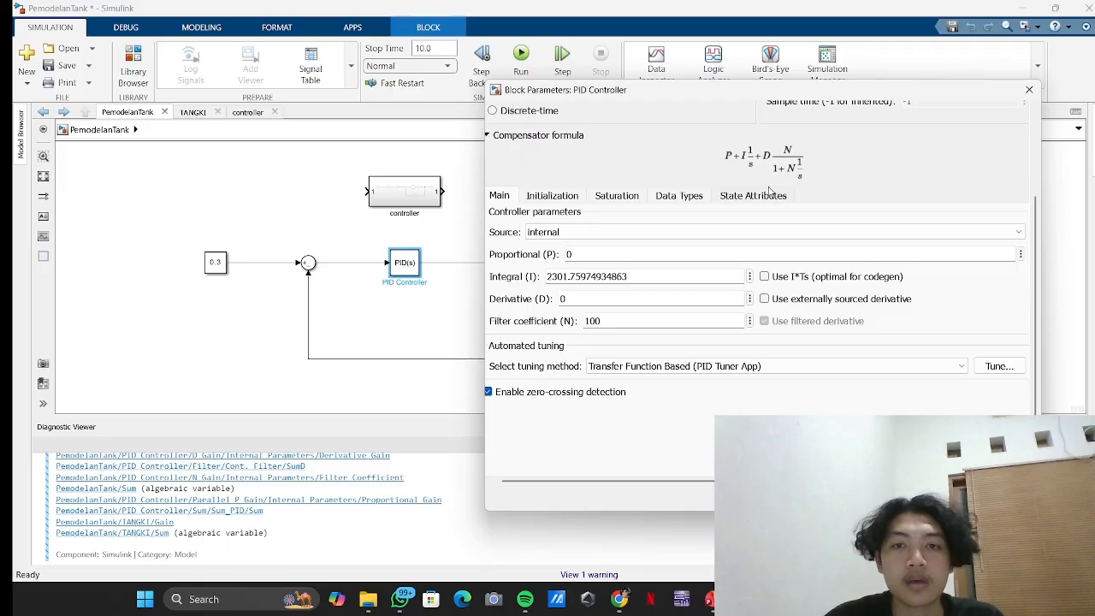
pyautogui.click(1031, 99)
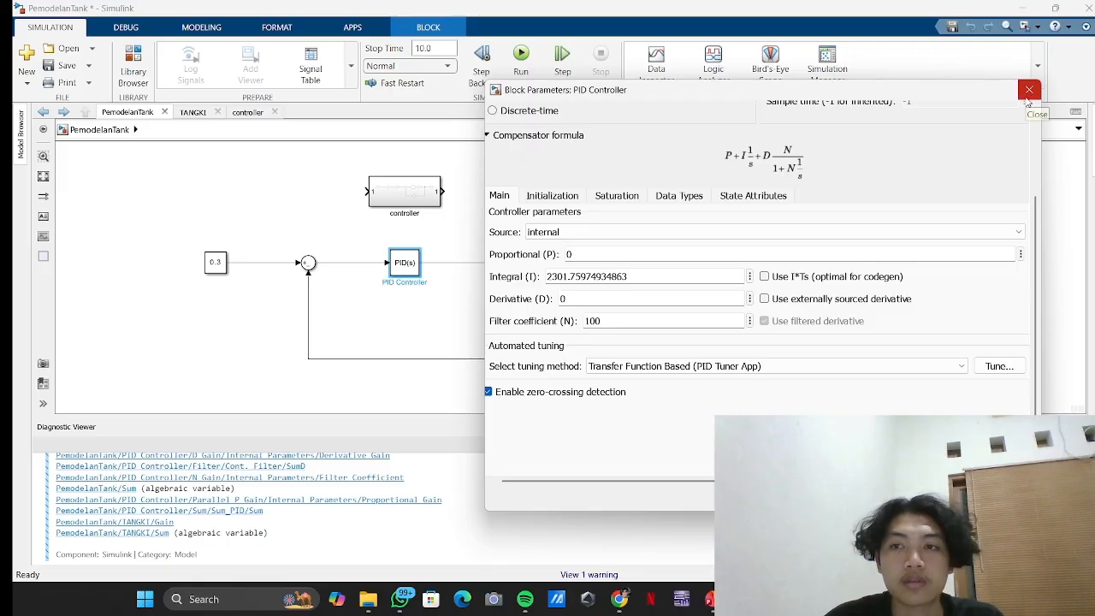
# - Retune the PID controller to a response time of about 6.32 seconds and a transient behavior of 0.162, and update the block
pyautogui.moveTo(556, 599)
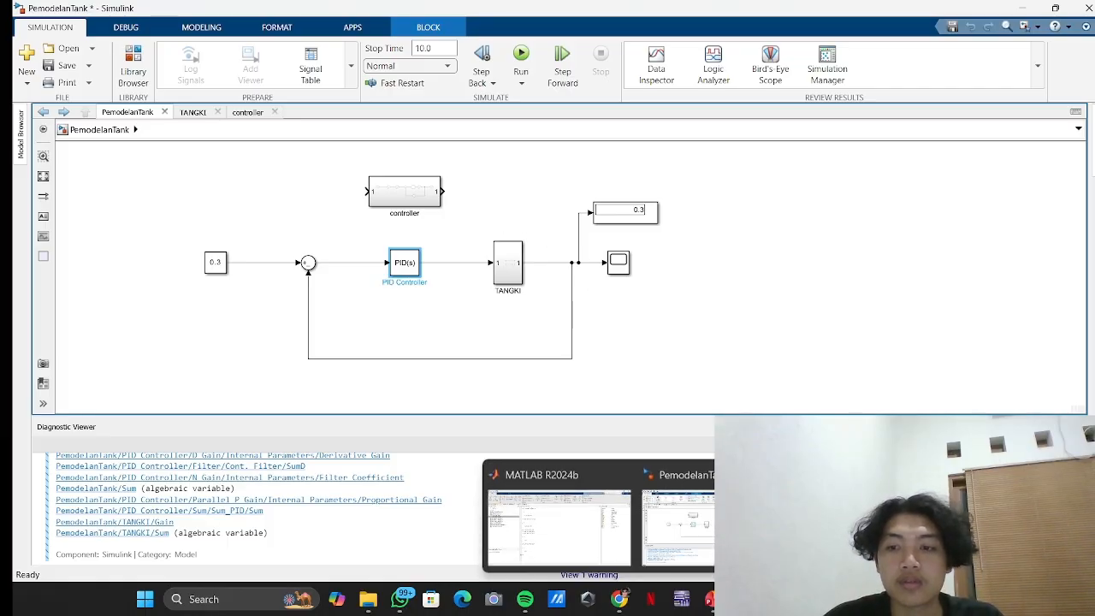
pyautogui.click(613, 522)
pyautogui.moveTo(618, 90); pyautogui.dragTo(458, 91)
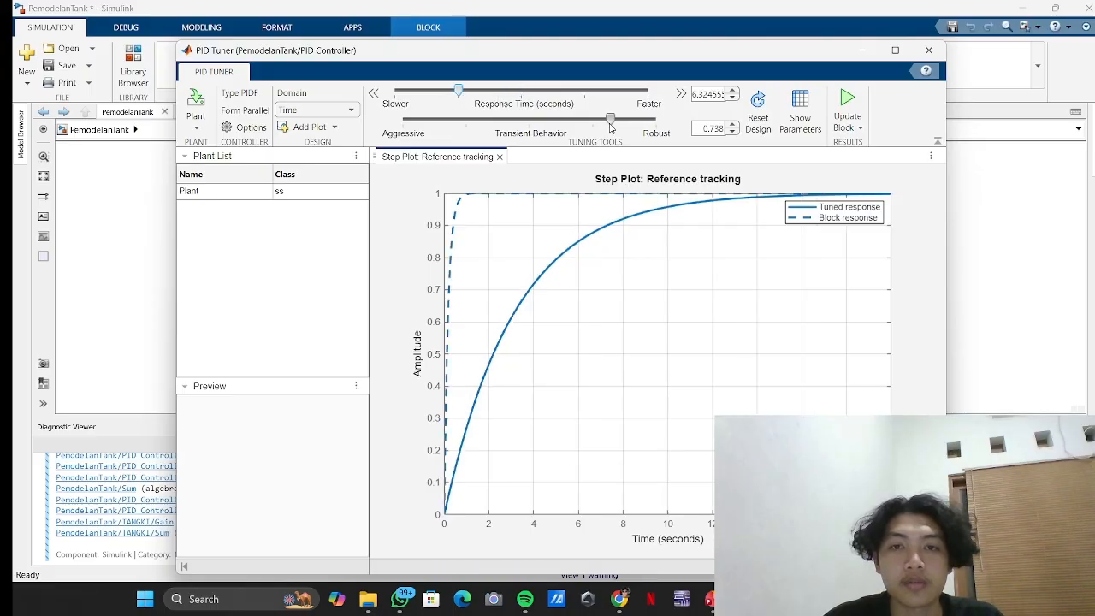
pyautogui.moveTo(610, 124); pyautogui.dragTo(449, 125)
pyautogui.click(863, 135)
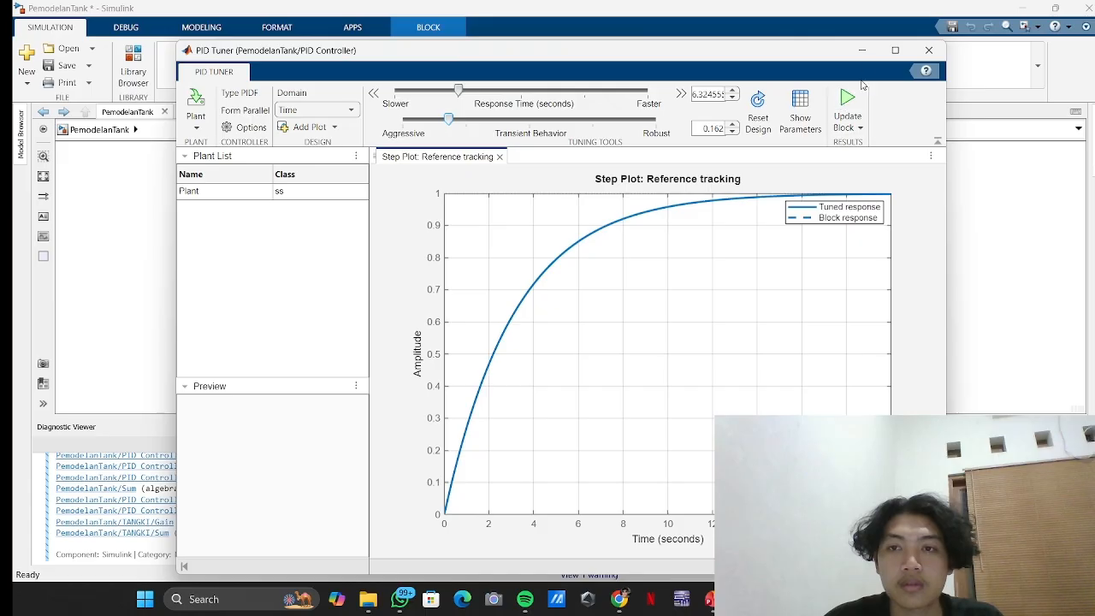
# - Minimize the PID Tuner and simulate the PemodelanTank loop again with the slower, more aggressive tuning
pyautogui.click(863, 51)
pyautogui.click(524, 80)
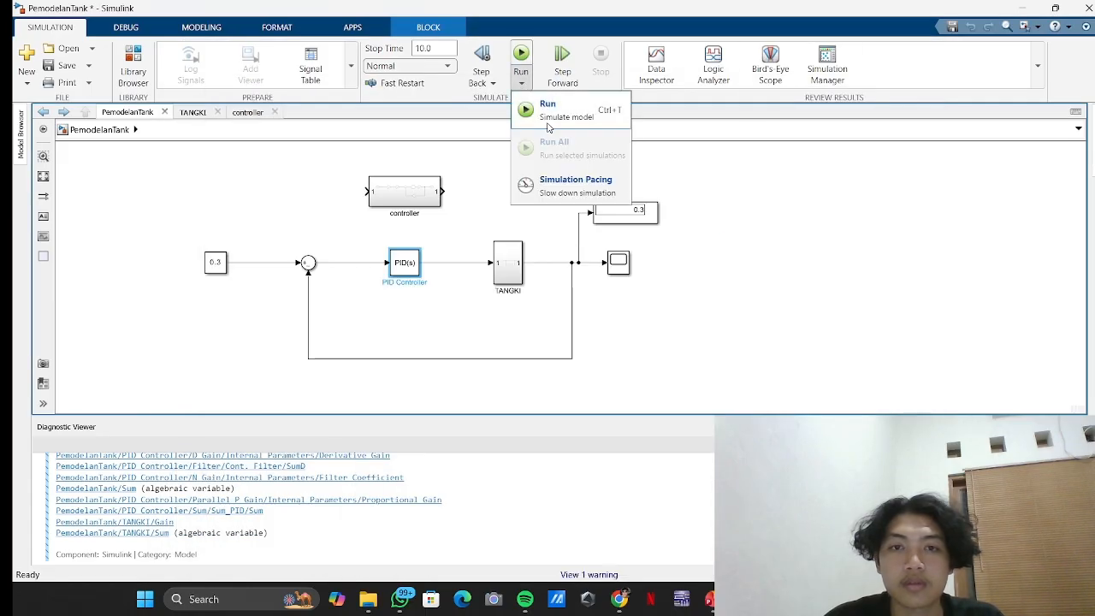
pyautogui.click(548, 110)
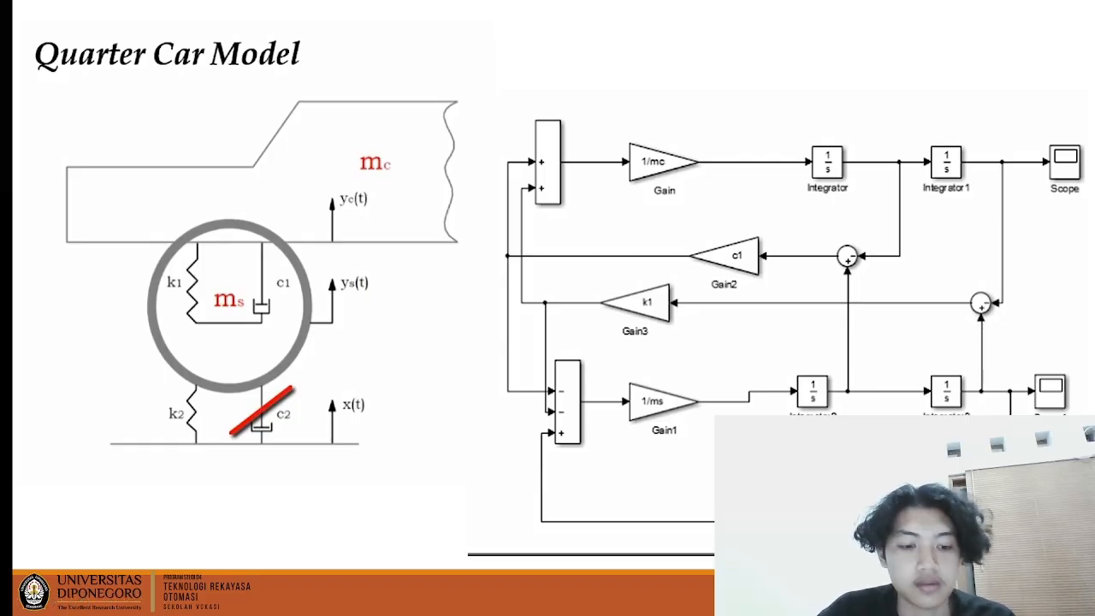
# - Switch from the Quarter Car Model slide to Simulink, create a new blank model and minimize its window
pyautogui.hotkey('alt', 'Tab')
pyautogui.hotkey('alt', 'Tab')
pyautogui.hotkey('alt', 'Tab')
pyautogui.hotkey('alt', 'Tab')
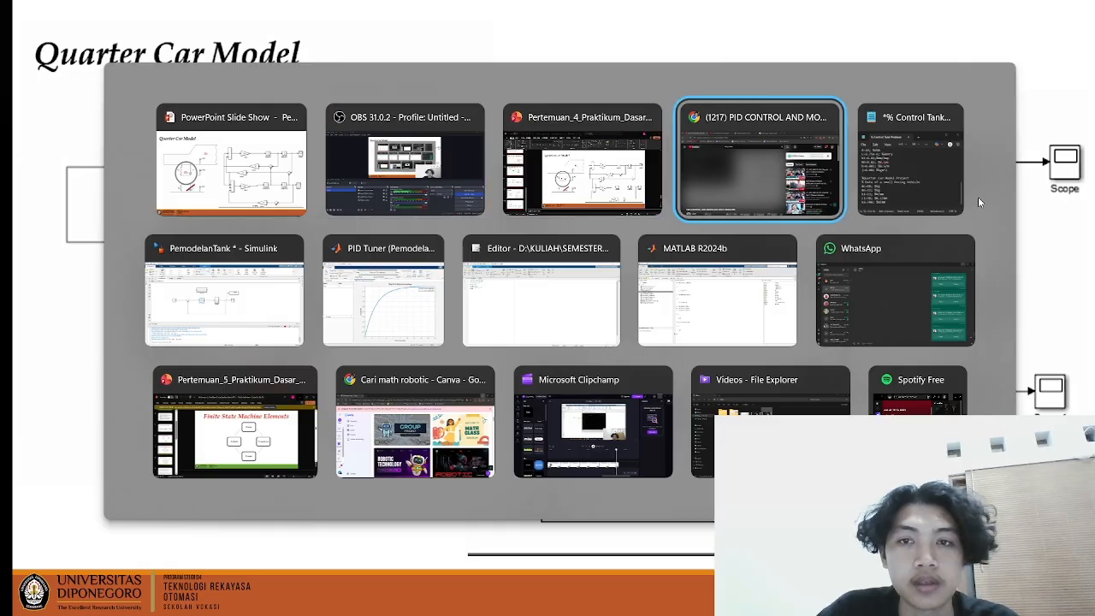
pyautogui.hotkey('alt', 'Tab')
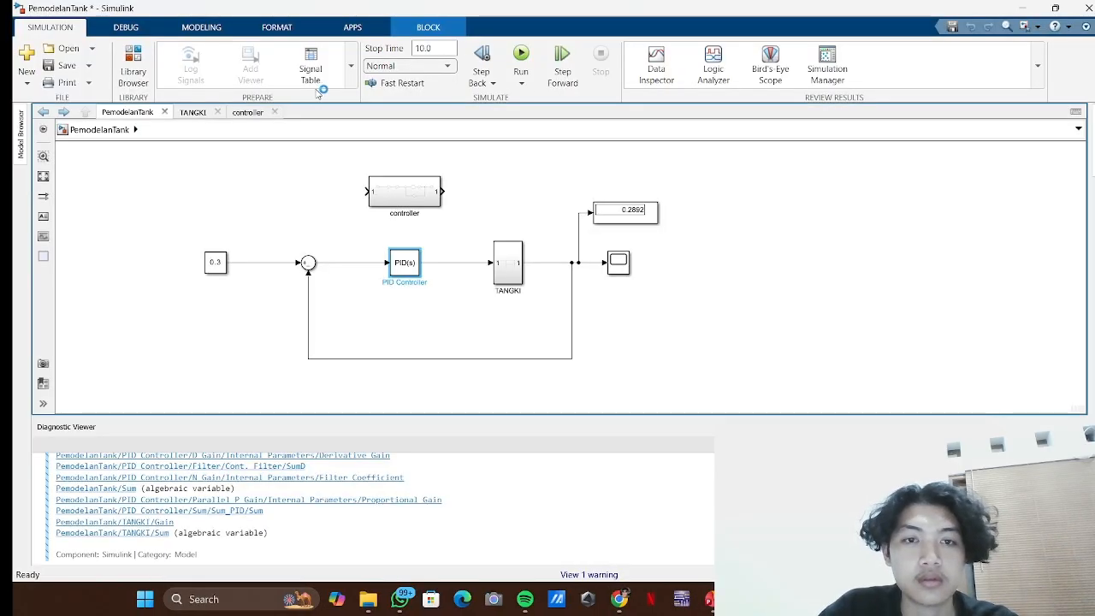
pyautogui.hotkey('ctrl', 'n')
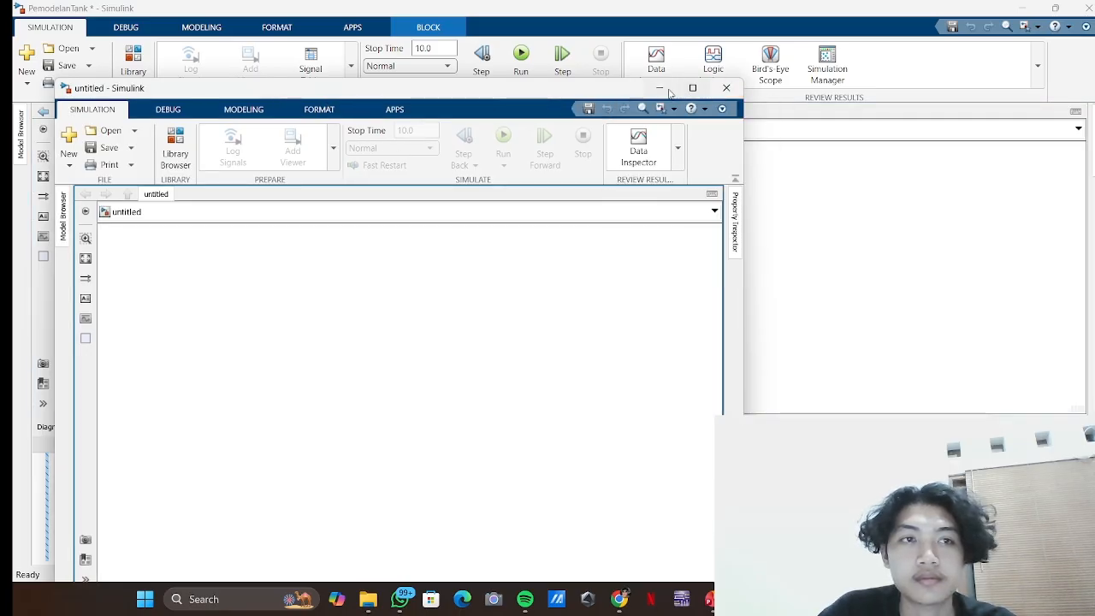
pyautogui.click(658, 89)
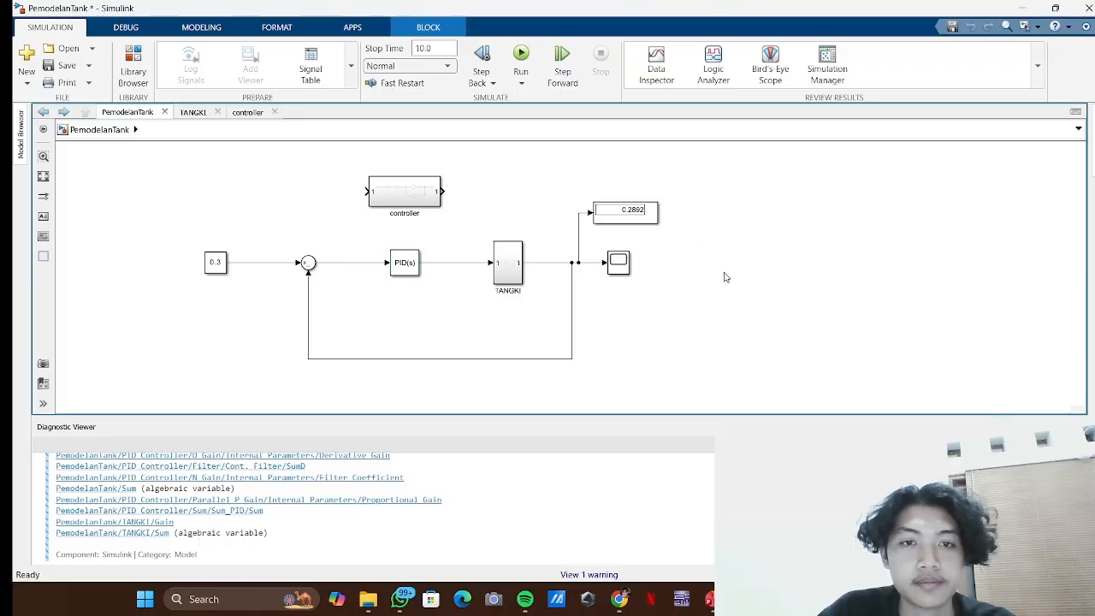
# - Save the PemodelanTank model and close its window
pyautogui.click(727, 277)
pyautogui.hotkey('ctrl', 's')
pyautogui.click(1087, 7)
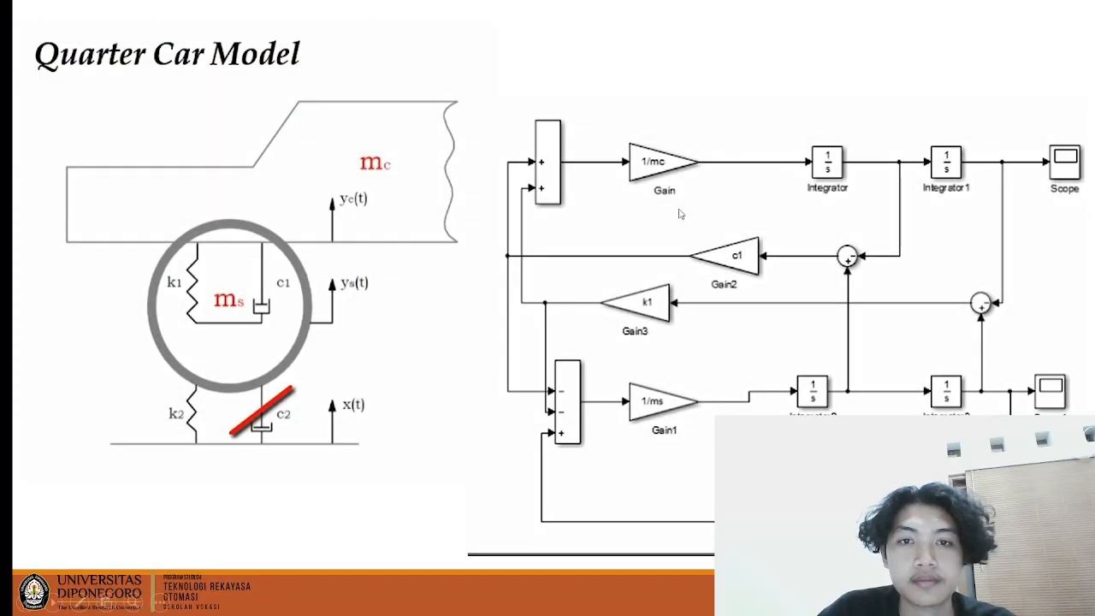
# - Switch to the blank Simulink model, maximize its window and add a Minus block to the canvas
pyautogui.hotkey('alt', 'Tab')
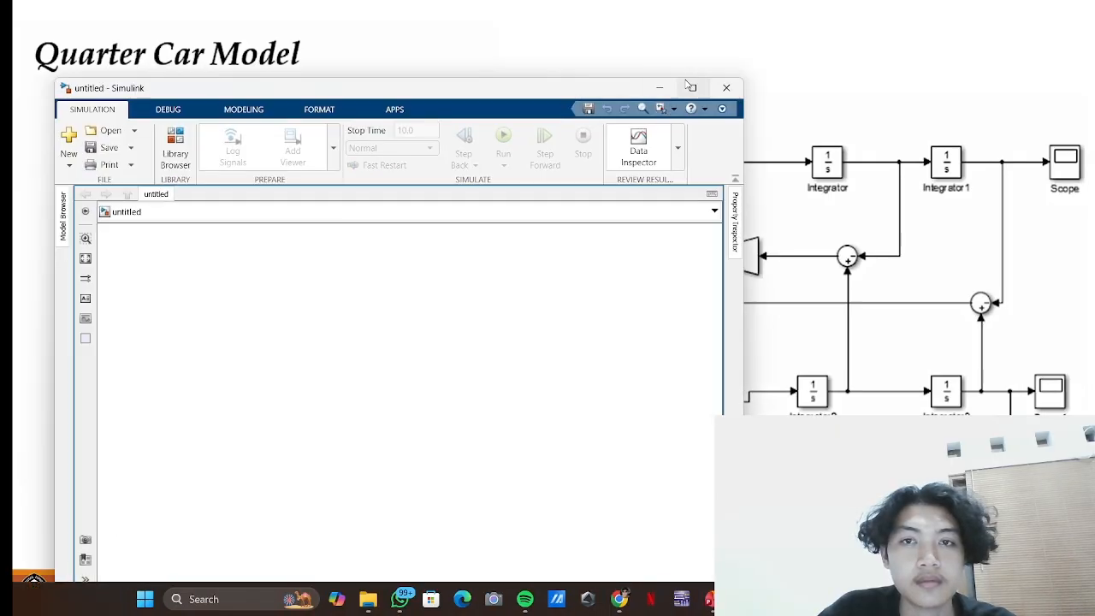
pyautogui.click(692, 87)
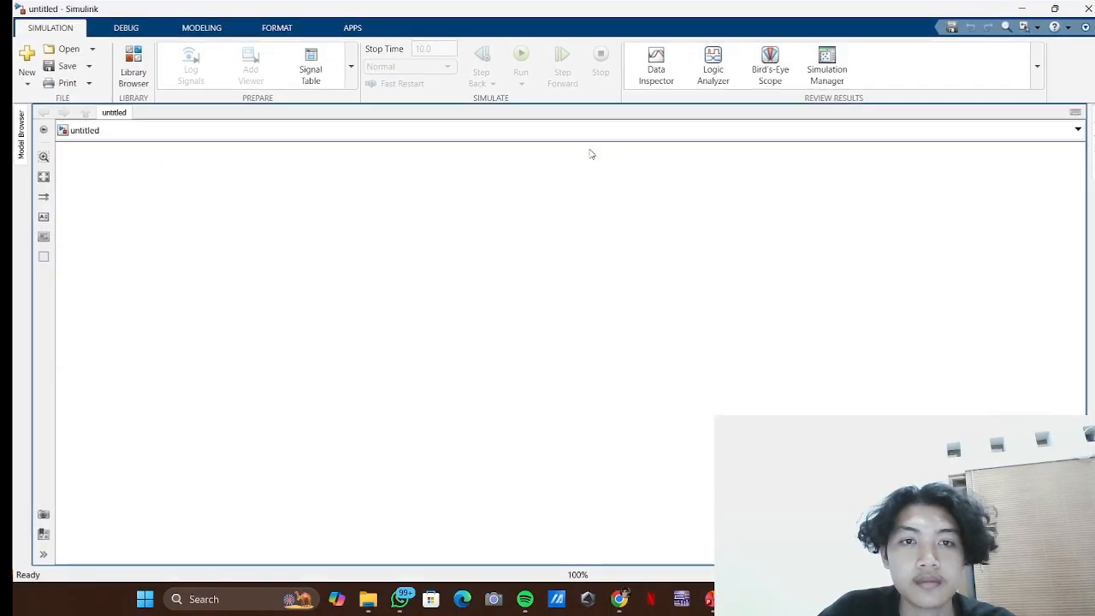
pyautogui.doubleClick(220, 208)
pyautogui.write('sum')
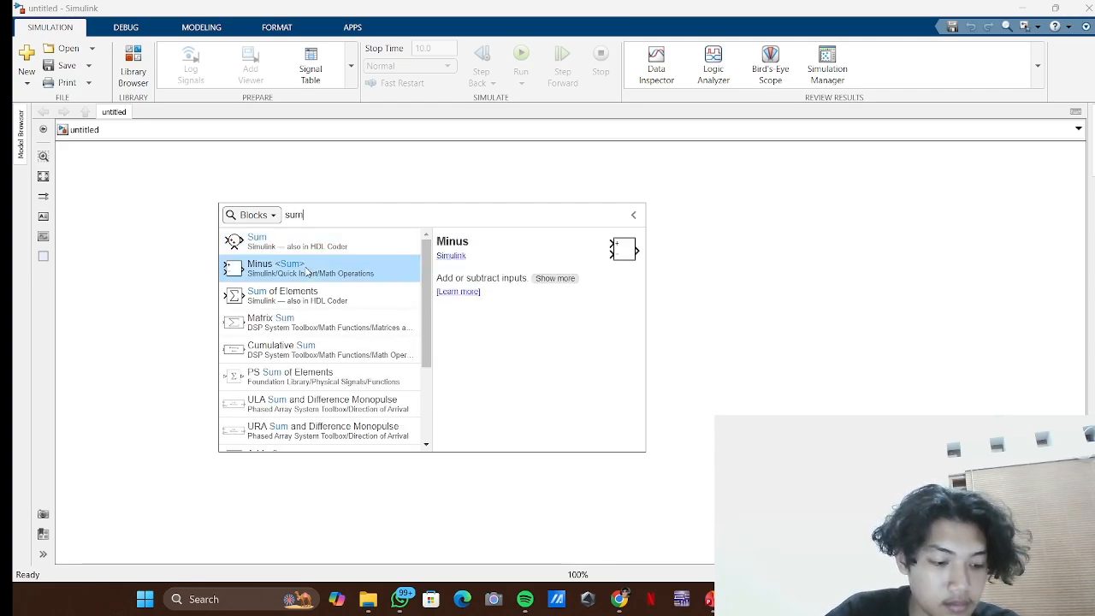
pyautogui.click(307, 271)
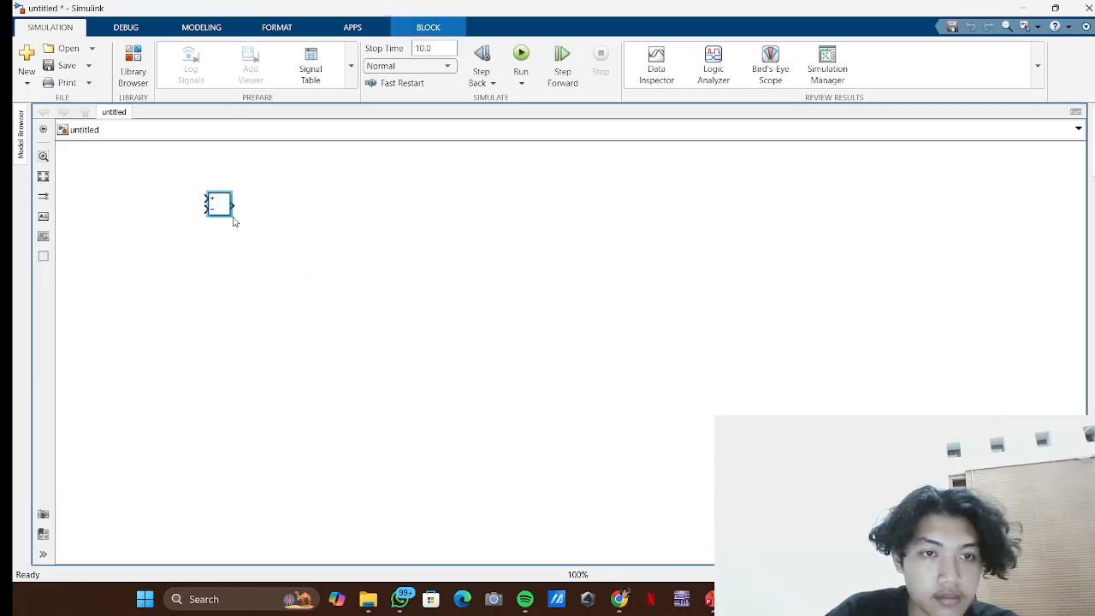
# - Set the Minus block's list of signs to ++ and stretch the block into a tall, narrow rectangle
pyautogui.doubleClick(221, 207)
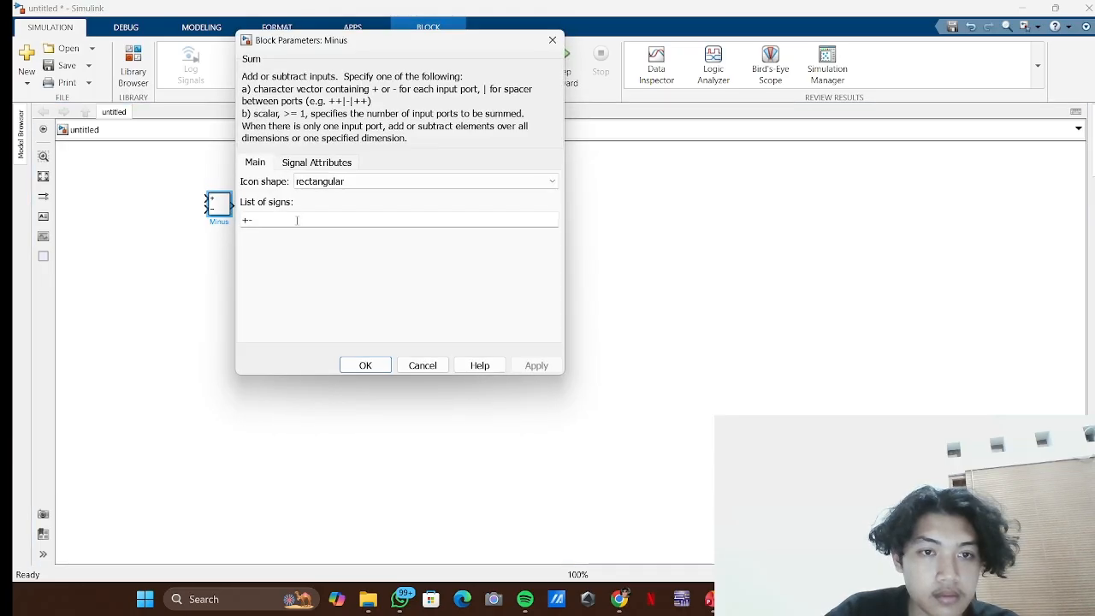
pyautogui.doubleClick(293, 218)
pyautogui.write('+=')
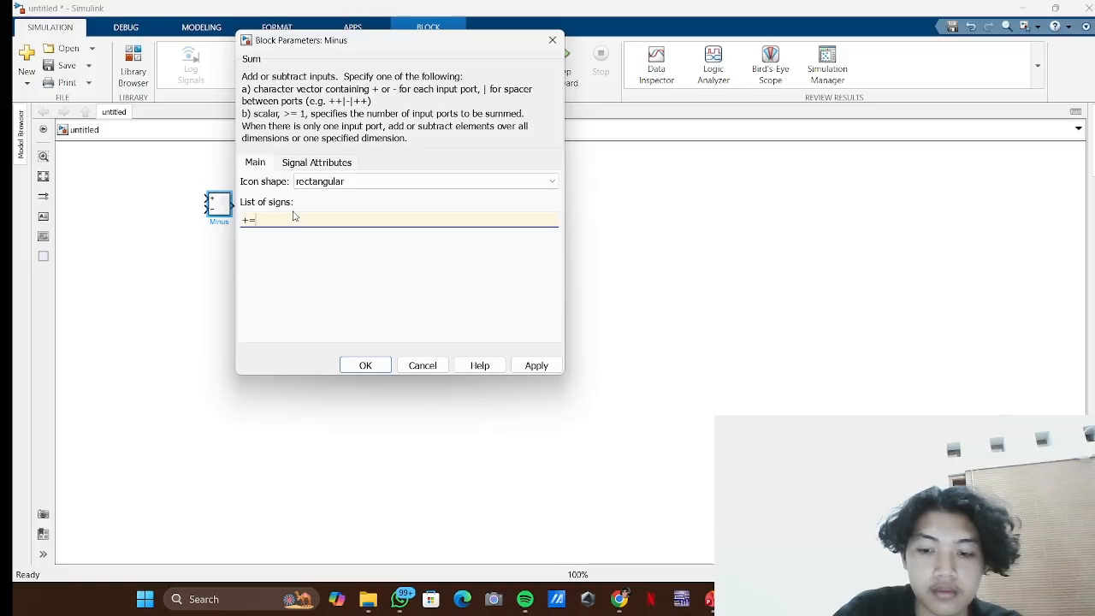
pyautogui.press('Return')
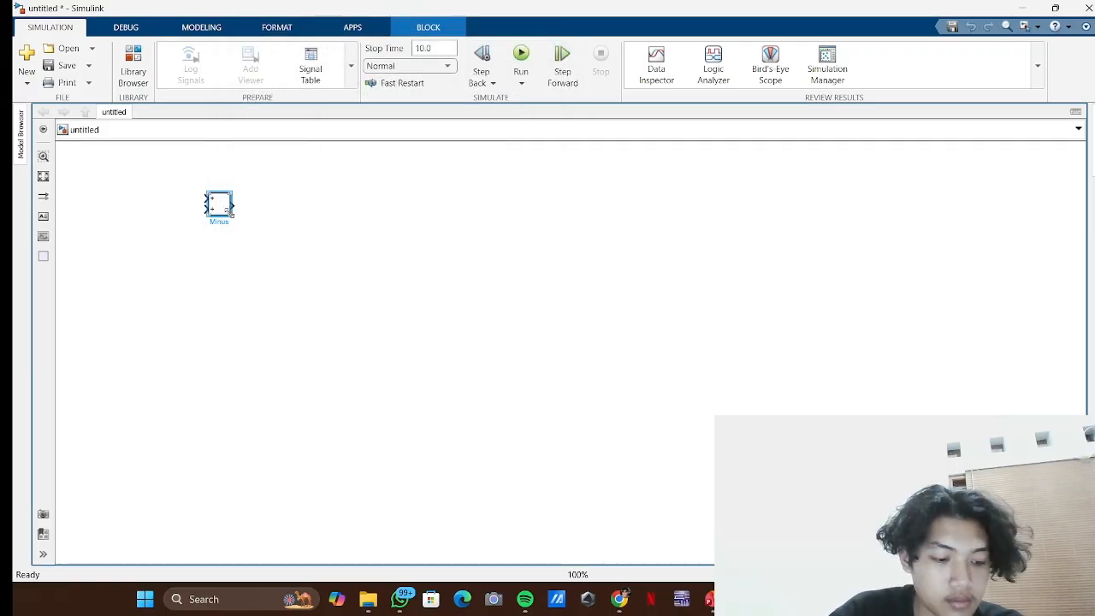
pyautogui.moveTo(229, 213); pyautogui.dragTo(229, 255)
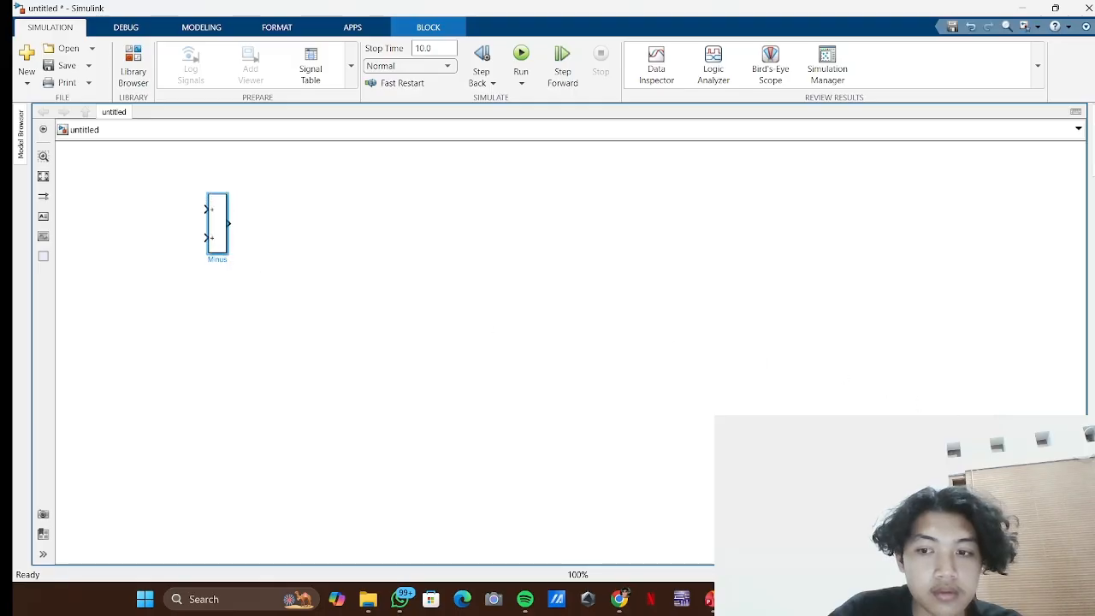
# - Add a Gain block and align it with the output of the rectangular sum block
pyautogui.doubleClick(274, 273)
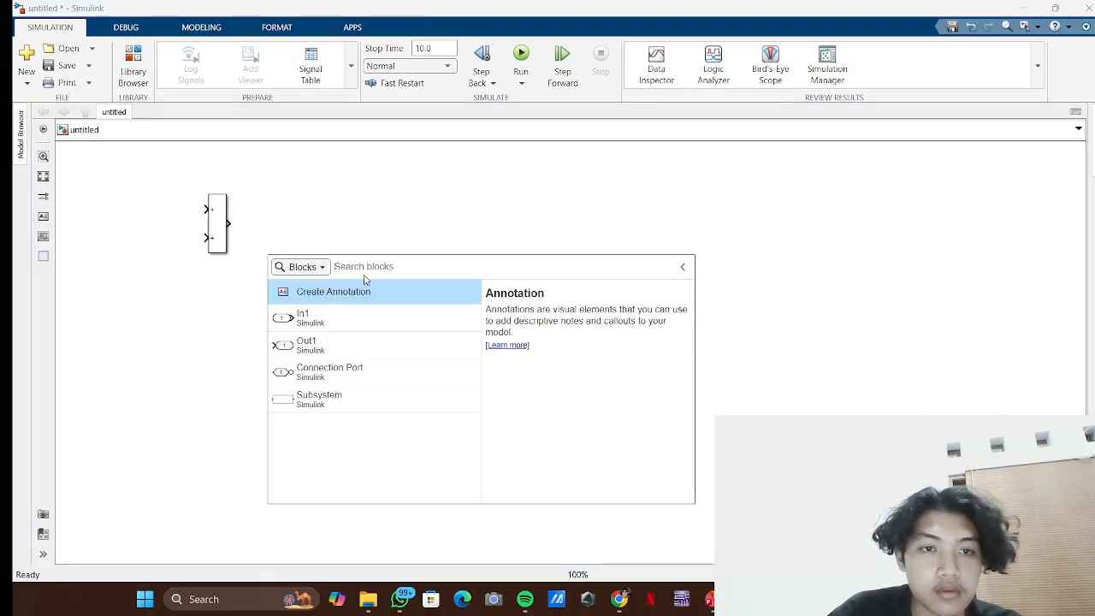
pyautogui.write('gain')
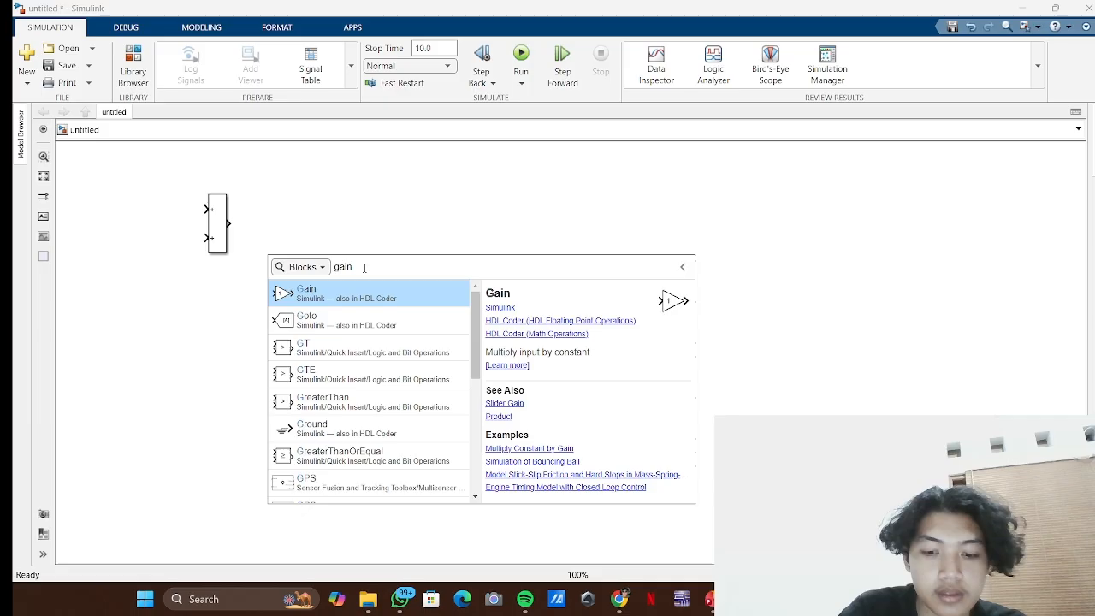
pyautogui.click(360, 297)
pyautogui.moveTo(267, 257); pyautogui.dragTo(302, 226)
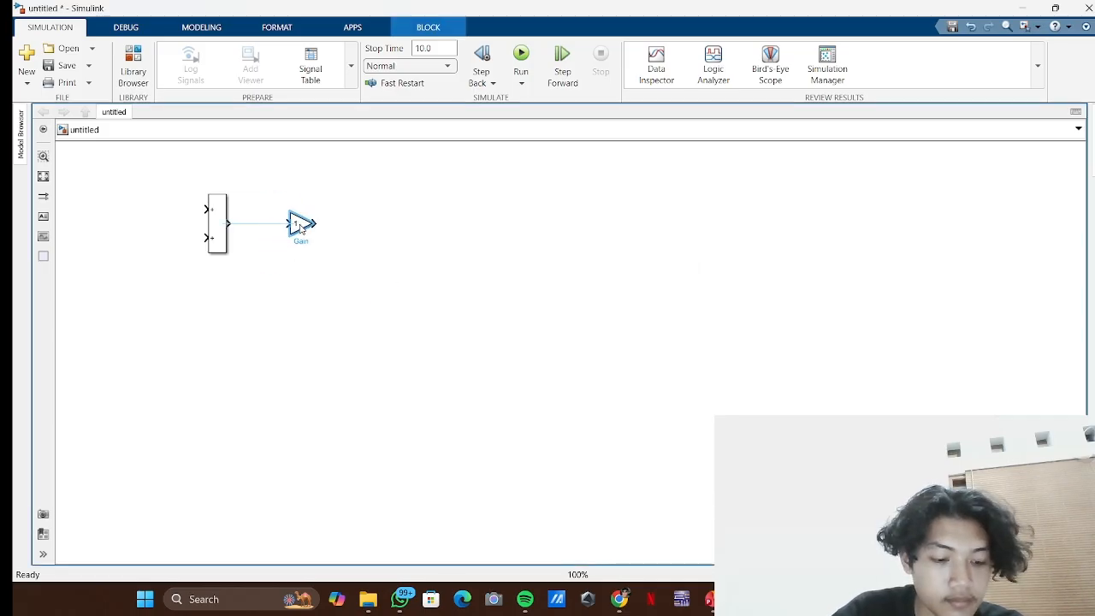
# - Add an Integrator block in line after the gain and place a copy of it beside it
pyautogui.click(384, 234)
pyautogui.doubleClick(384, 234)
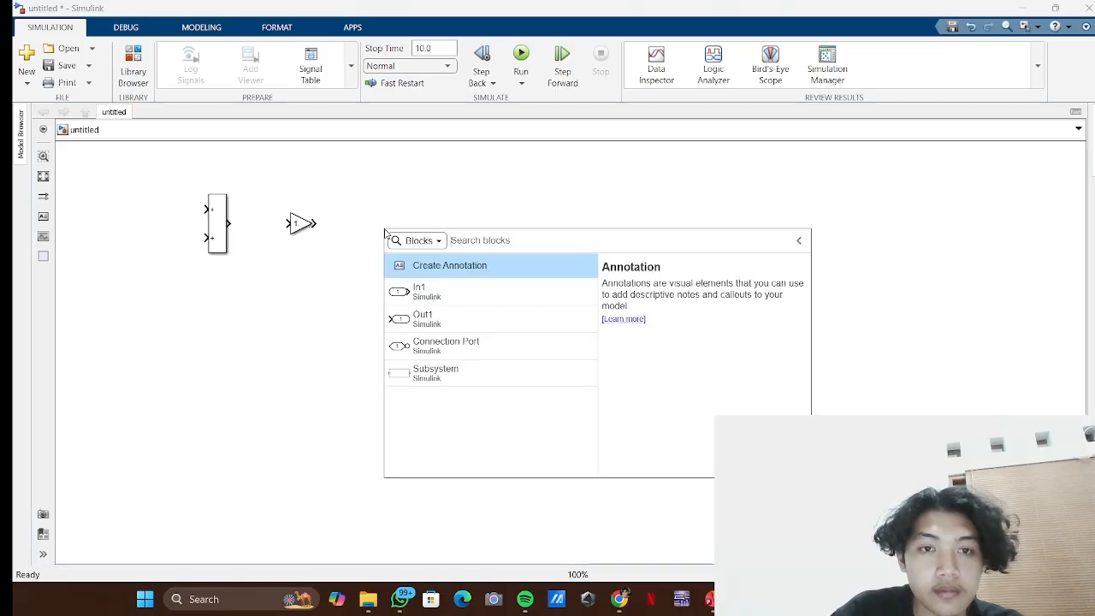
pyautogui.write('int')
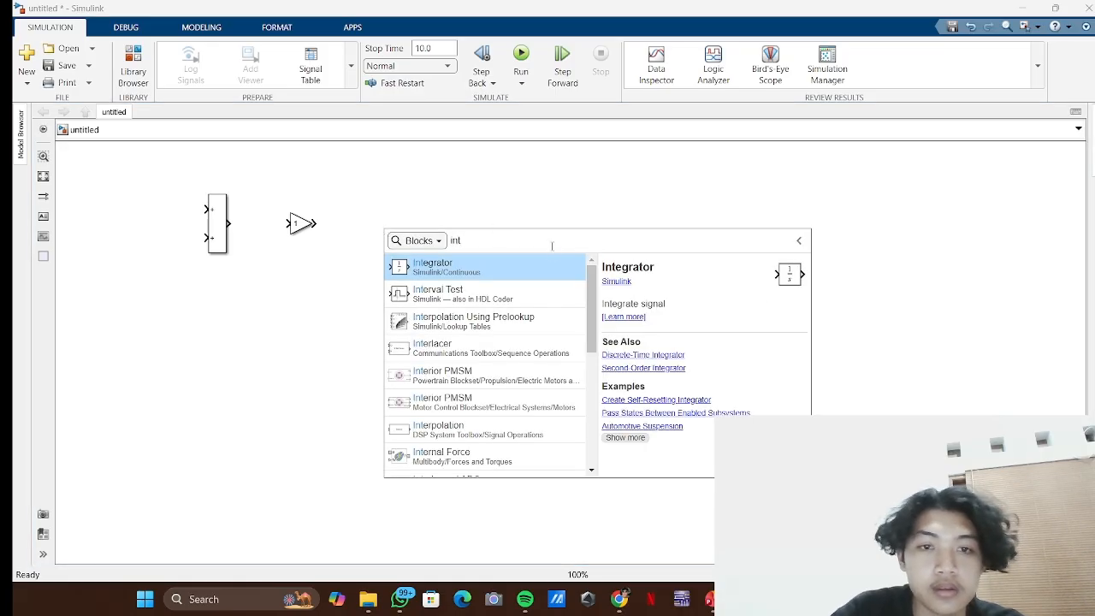
pyautogui.click(522, 273)
pyautogui.moveTo(385, 222); pyautogui.dragTo(390, 219)
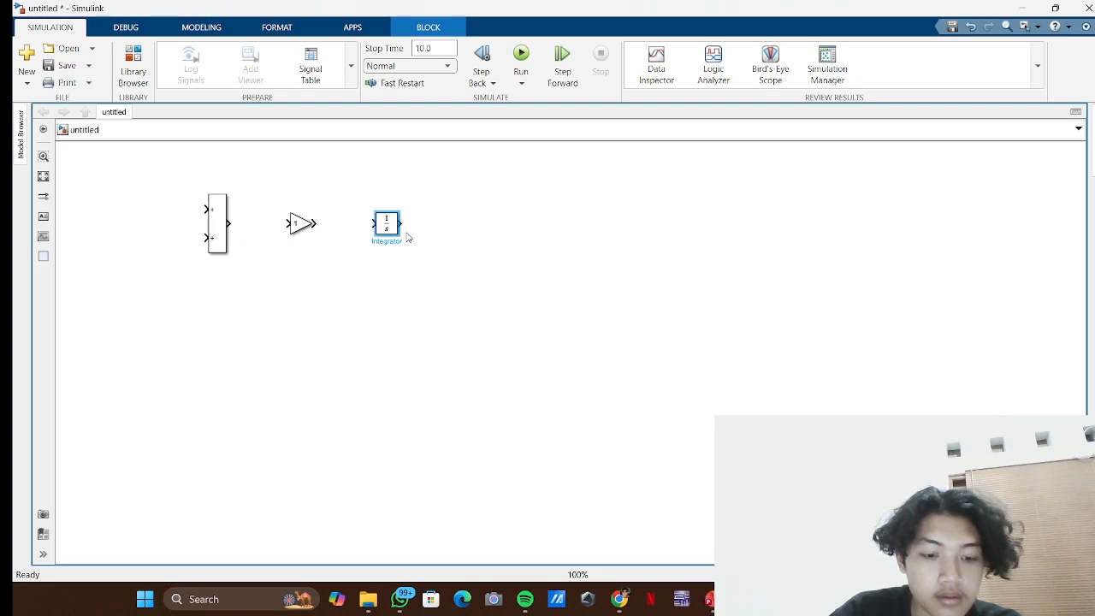
pyautogui.moveTo(389, 225); pyautogui.dragTo(462, 225)
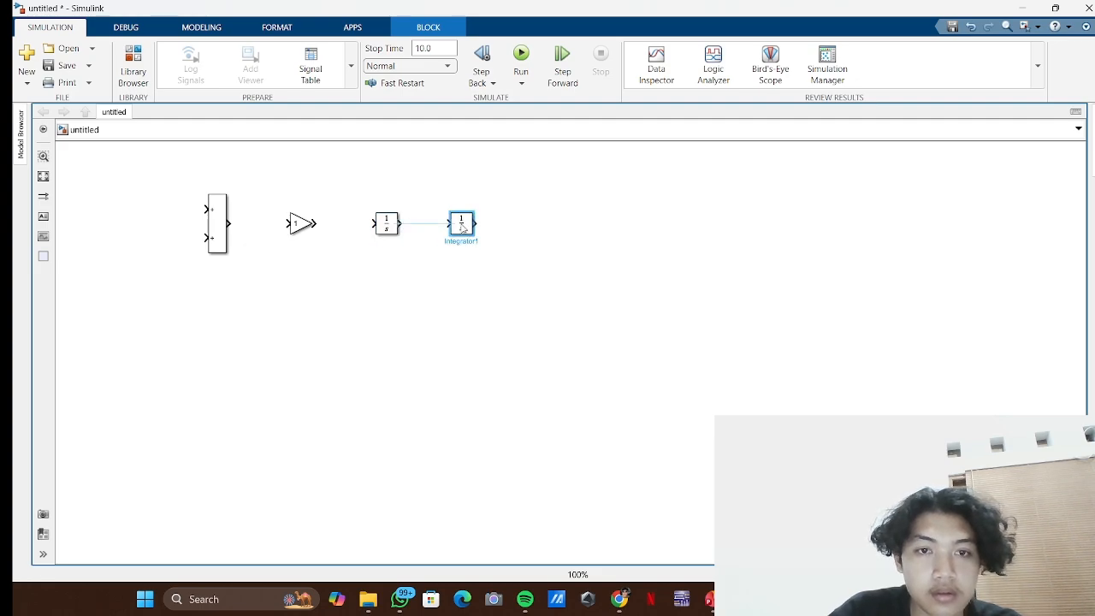
# - Add a Scope after the second integrator and connect the sum, gain, both integrators and scope in series
pyautogui.doubleClick(460, 304)
pyautogui.write('scop')
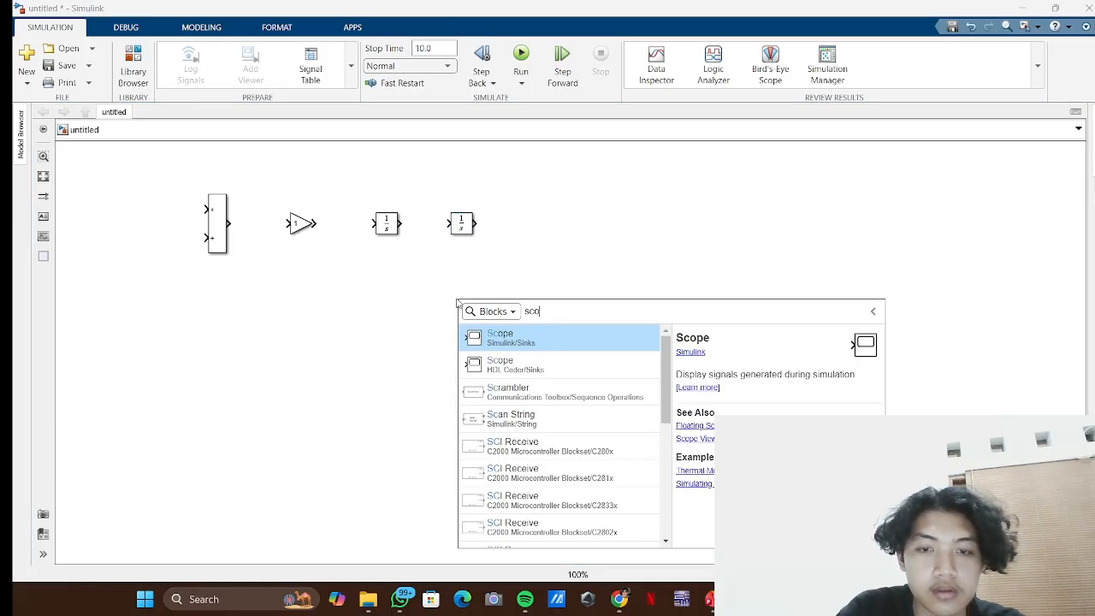
pyautogui.click(500, 336)
pyautogui.moveTo(454, 295); pyautogui.dragTo(546, 223)
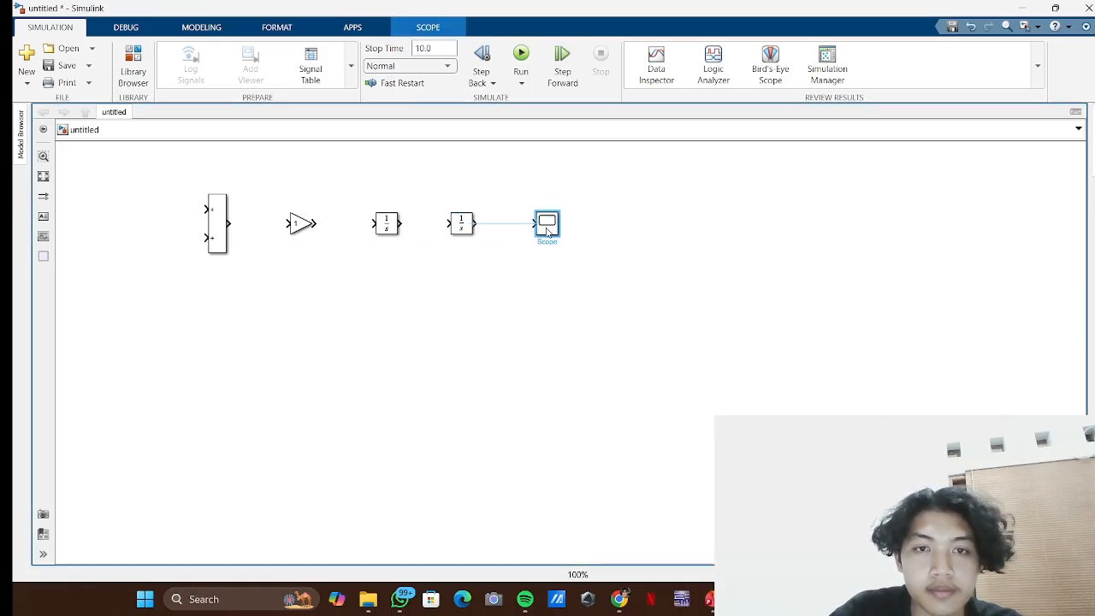
pyautogui.click(291, 223)
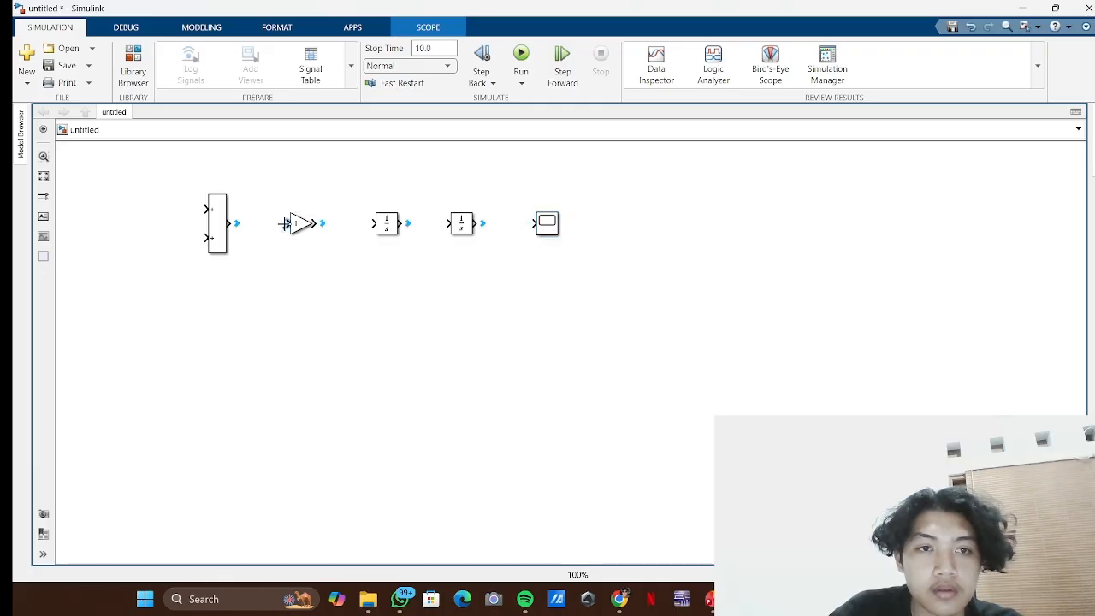
pyautogui.moveTo(228, 223); pyautogui.dragTo(534, 223)
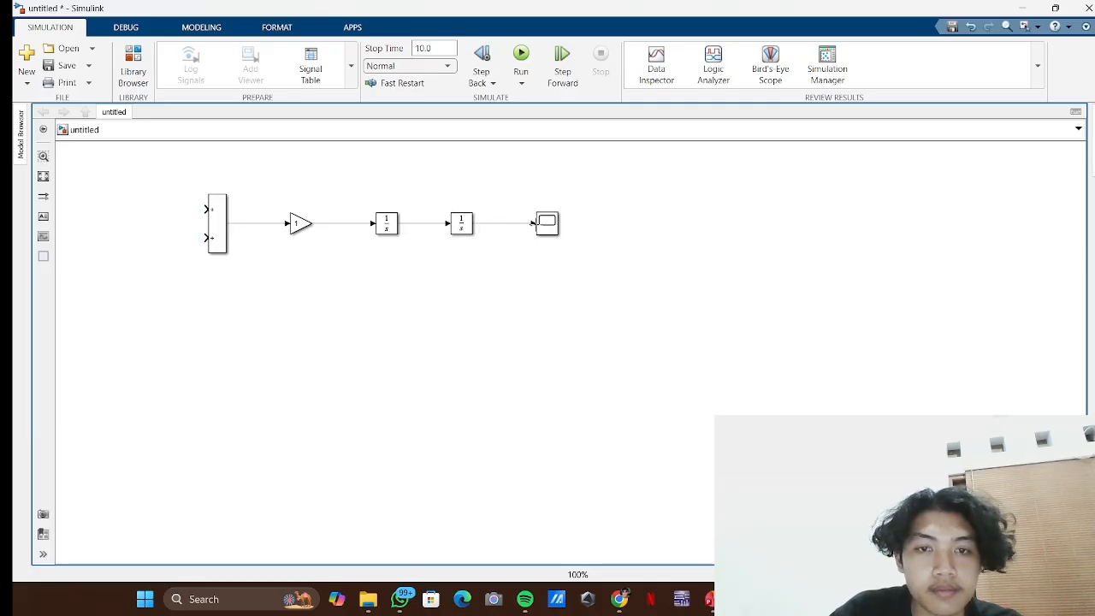
# - Add a round Sum block below the second integrator and flip it so its output faces the gain side
pyautogui.doubleClick(382, 333)
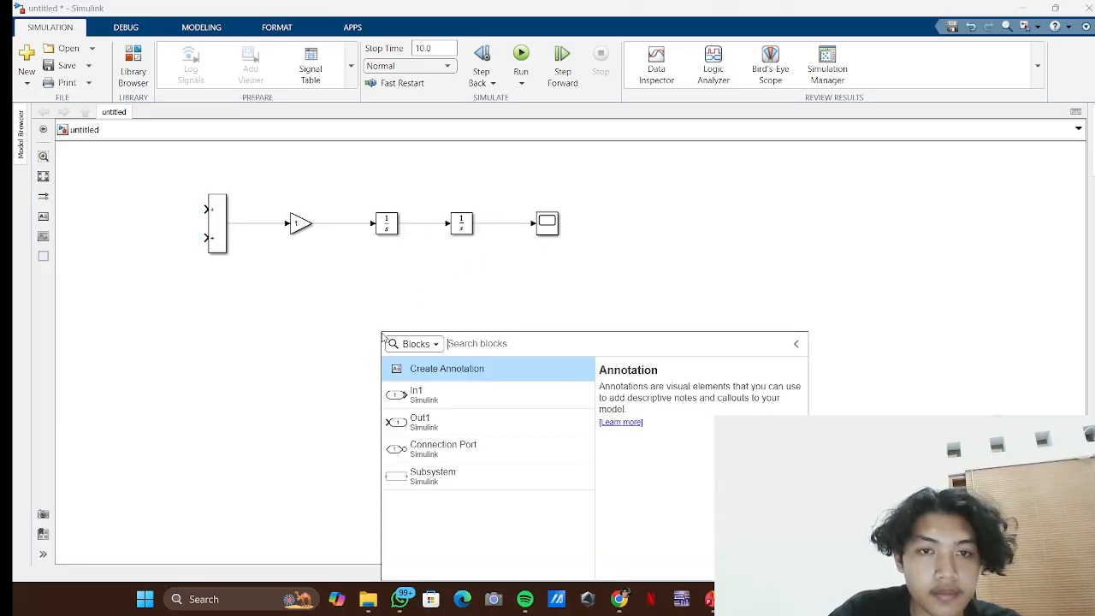
pyautogui.write('sum')
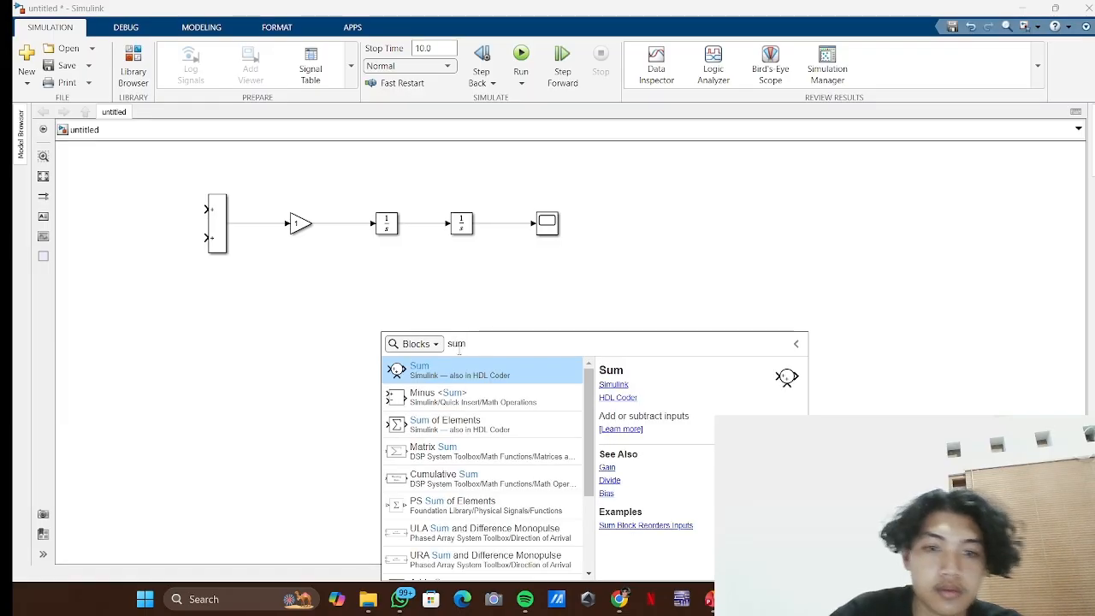
pyautogui.click(453, 376)
pyautogui.moveTo(379, 331); pyautogui.dragTo(462, 291)
pyautogui.hotkey('ctrl', 'i')
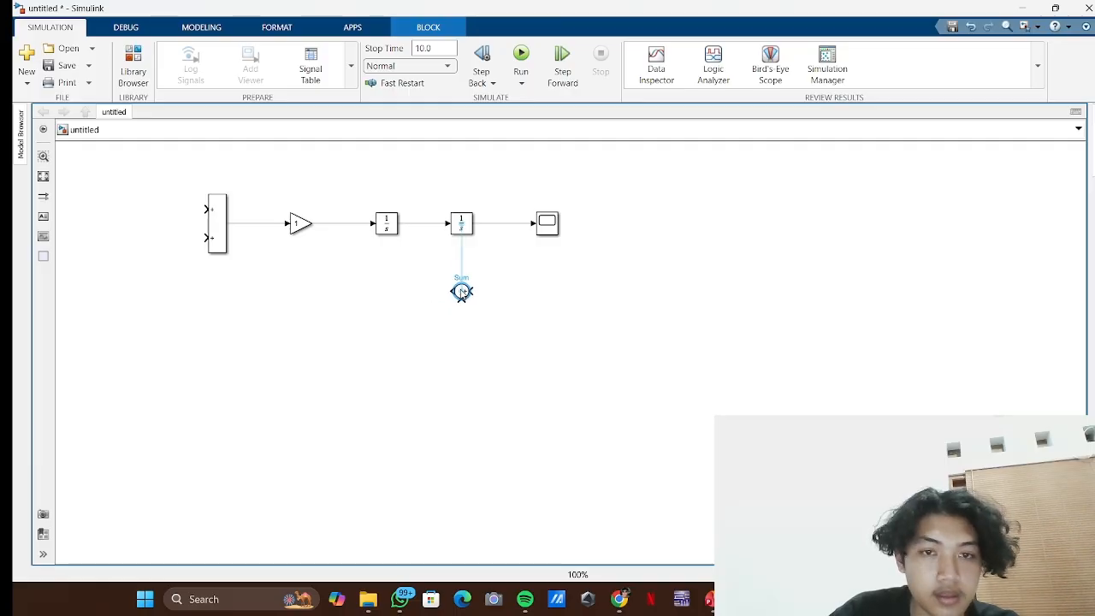
# - Change the round Sum block's second sign to minus and connect that input to the line feeding the scope
pyautogui.doubleClick(461, 292)
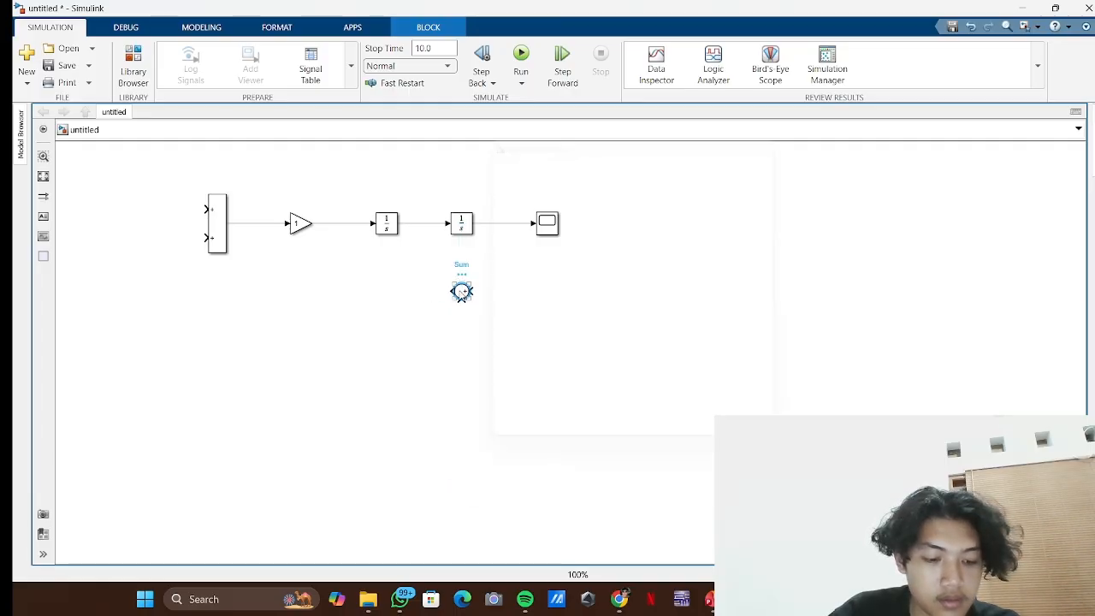
pyautogui.click(499, 310)
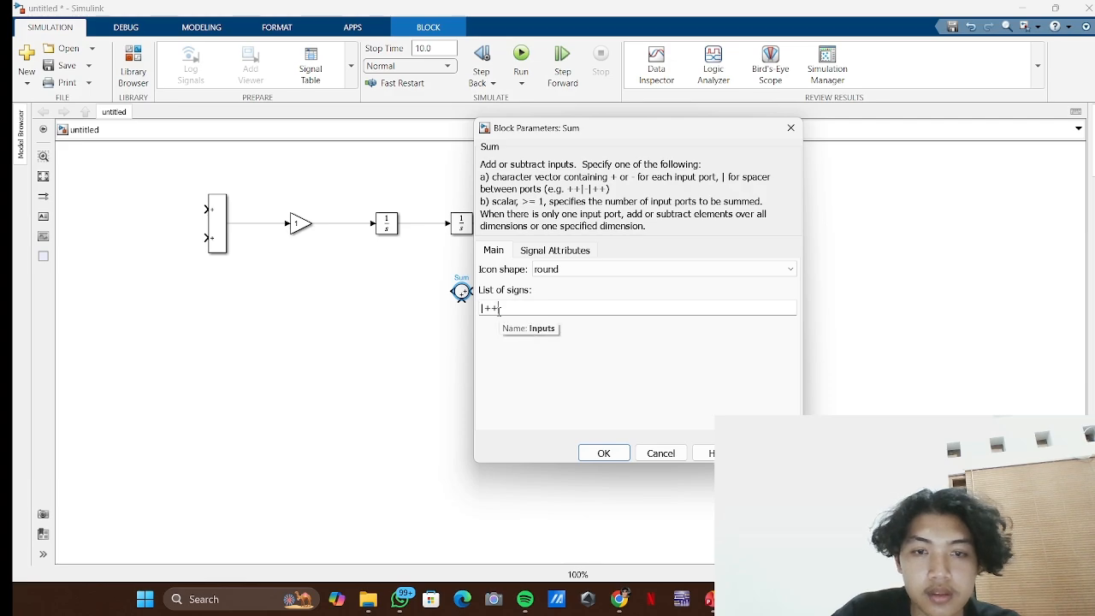
pyautogui.press('BackSpace')
pyautogui.press('Return')
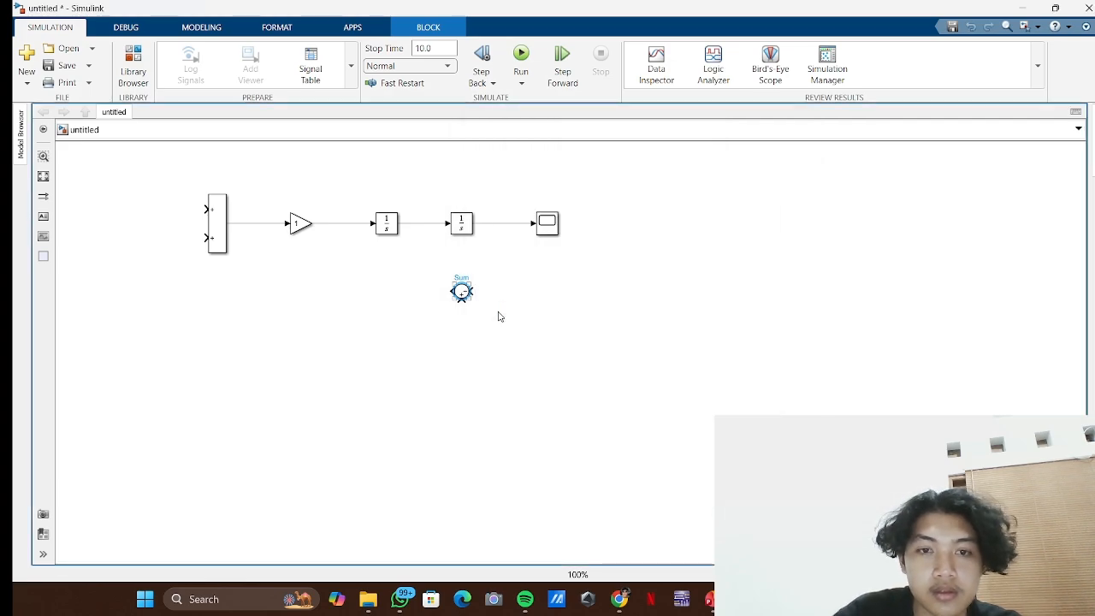
pyautogui.click(480, 302)
pyautogui.moveTo(468, 292); pyautogui.dragTo(505, 223)
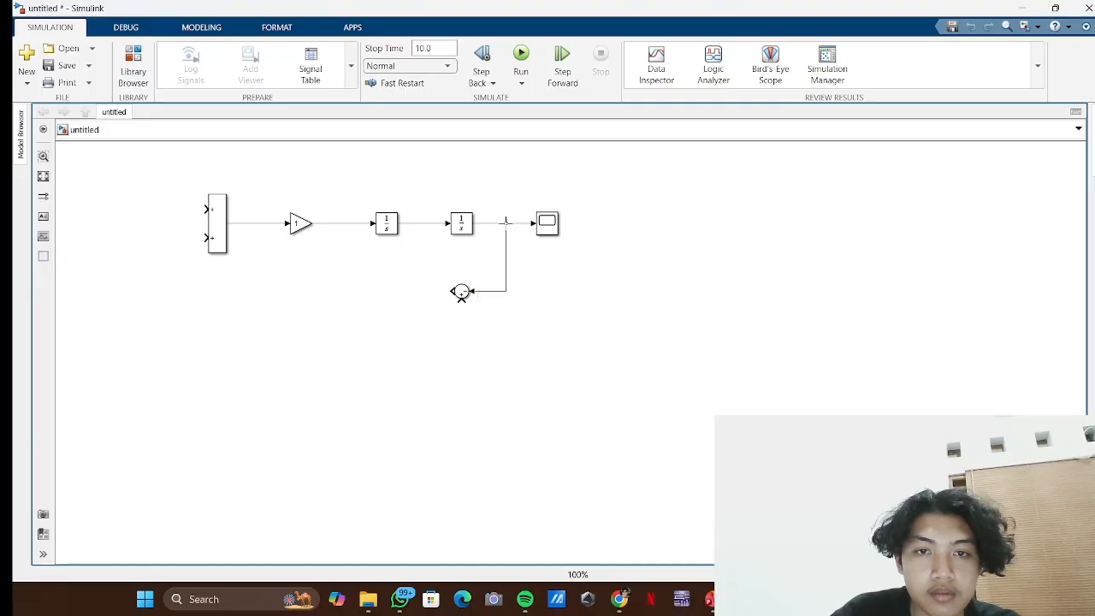
# - Copy the Gain block into the feedback row, rotate it 180 degrees and connect it to the round sum's output
pyautogui.click(300, 227)
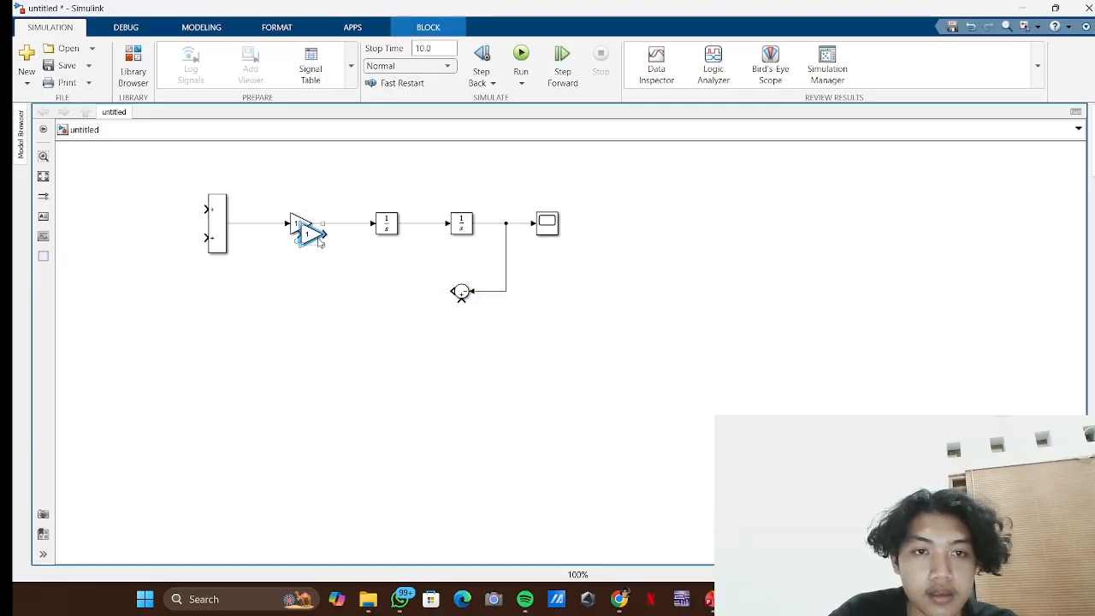
pyautogui.moveTo(310, 231); pyautogui.dragTo(394, 292)
pyautogui.hotkey('ctrl', 'r')
pyautogui.hotkey('ctrl', 'r')
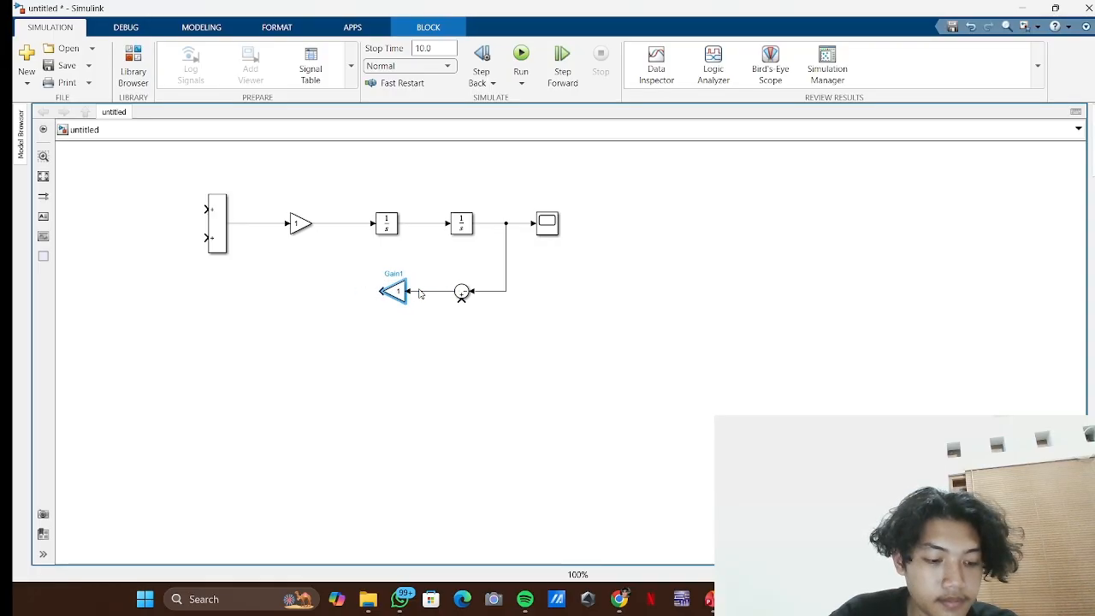
# - Copy the tall rectangular sum block below the original and set the copy's list of signs to --+
pyautogui.click(218, 233)
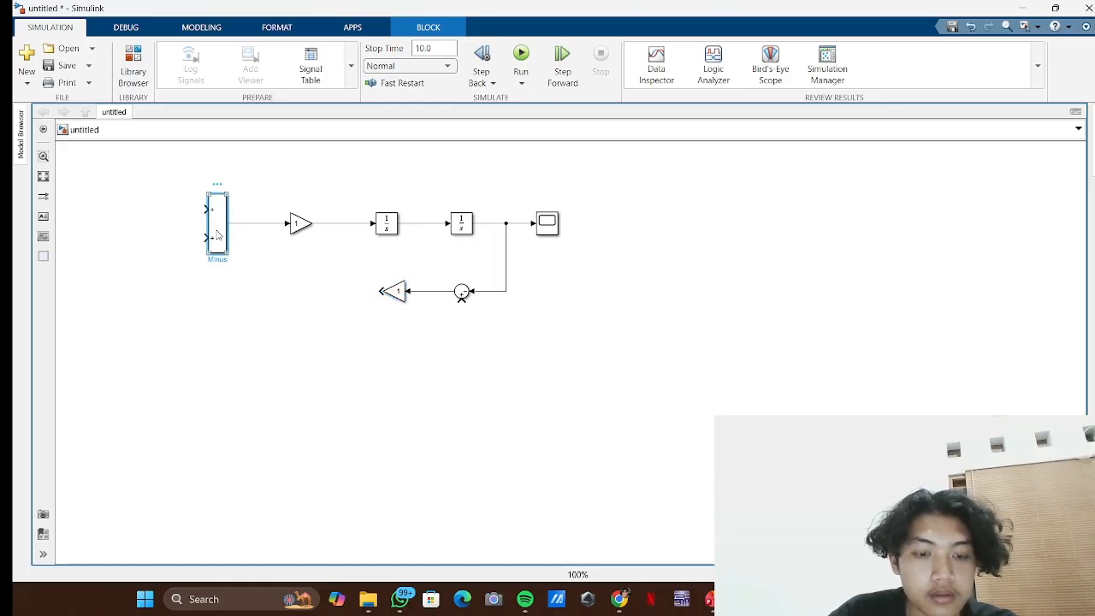
pyautogui.moveTo(217, 233); pyautogui.dragTo(225, 363)
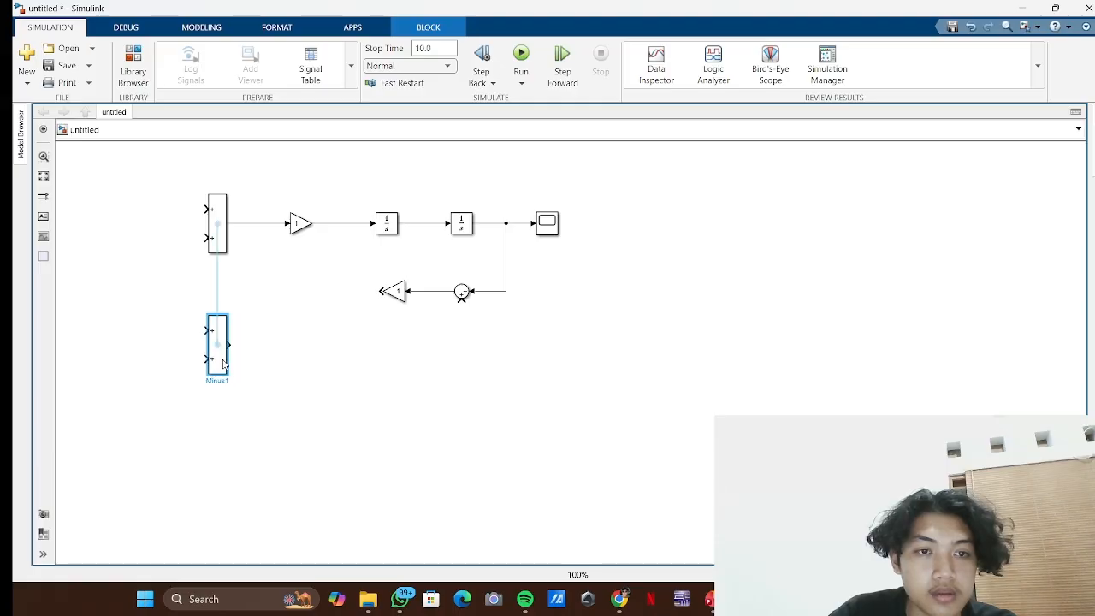
pyautogui.doubleClick(223, 363)
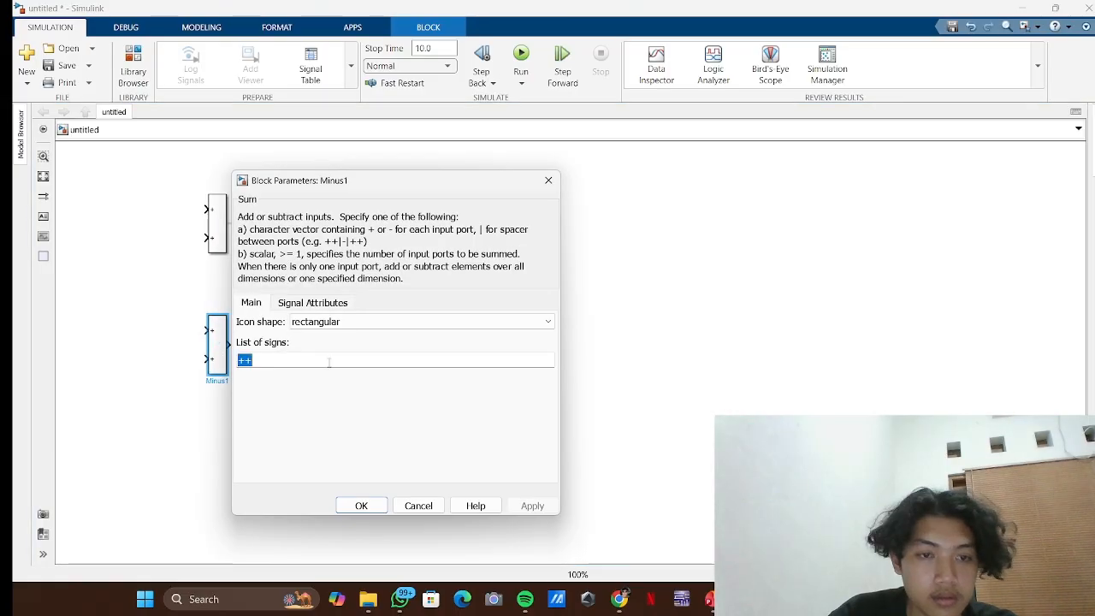
pyautogui.click(328, 359)
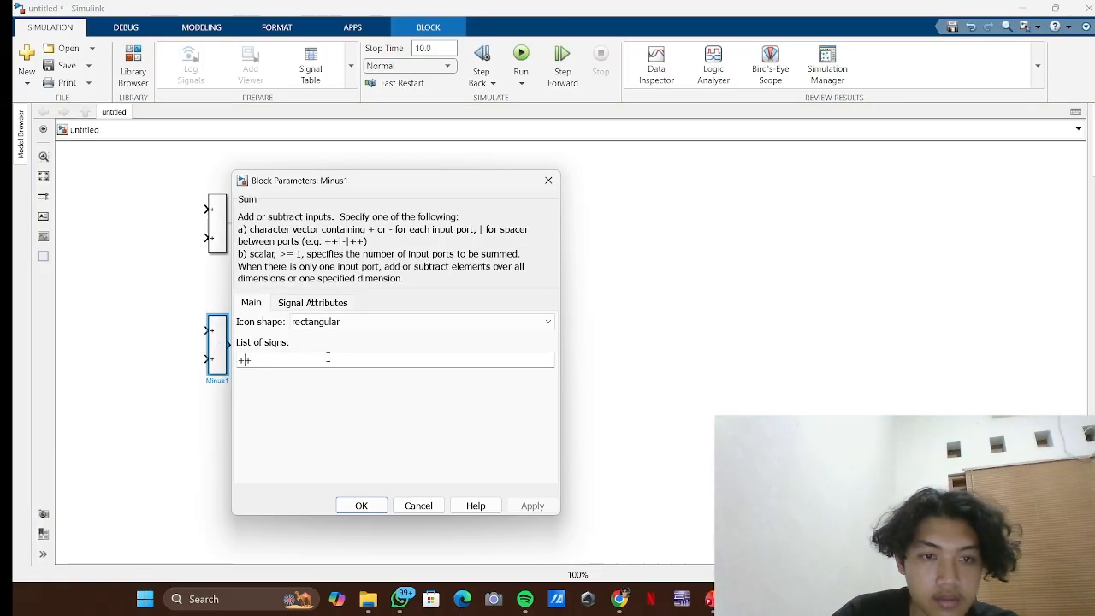
pyautogui.press('BackSpace')
pyautogui.press('Return')
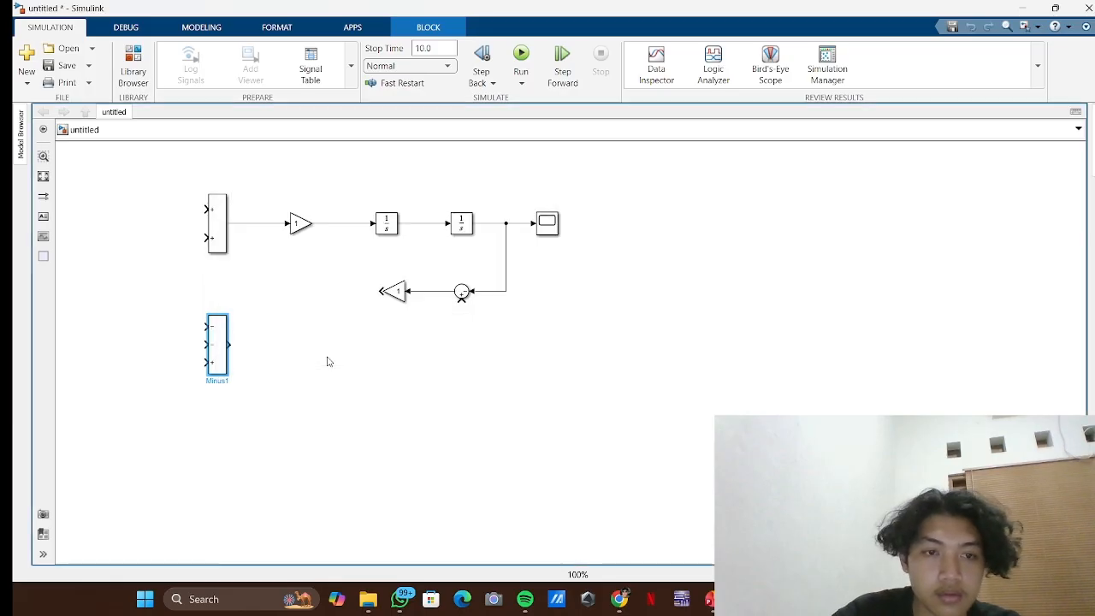
pyautogui.moveTo(222, 348); pyautogui.dragTo(223, 346)
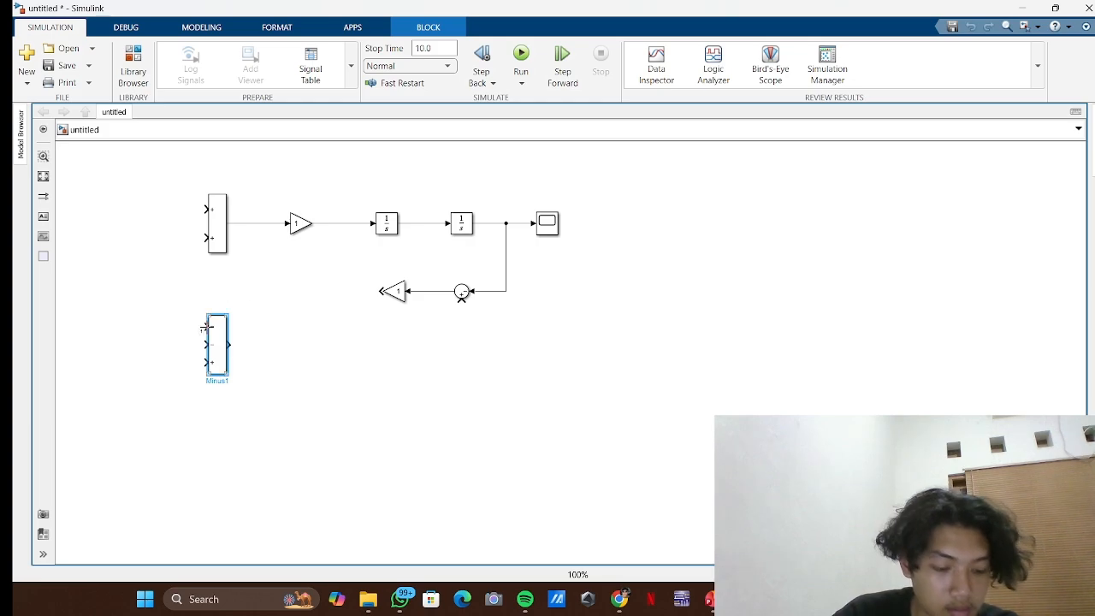
pyautogui.moveTo(207, 326); pyautogui.dragTo(199, 218)
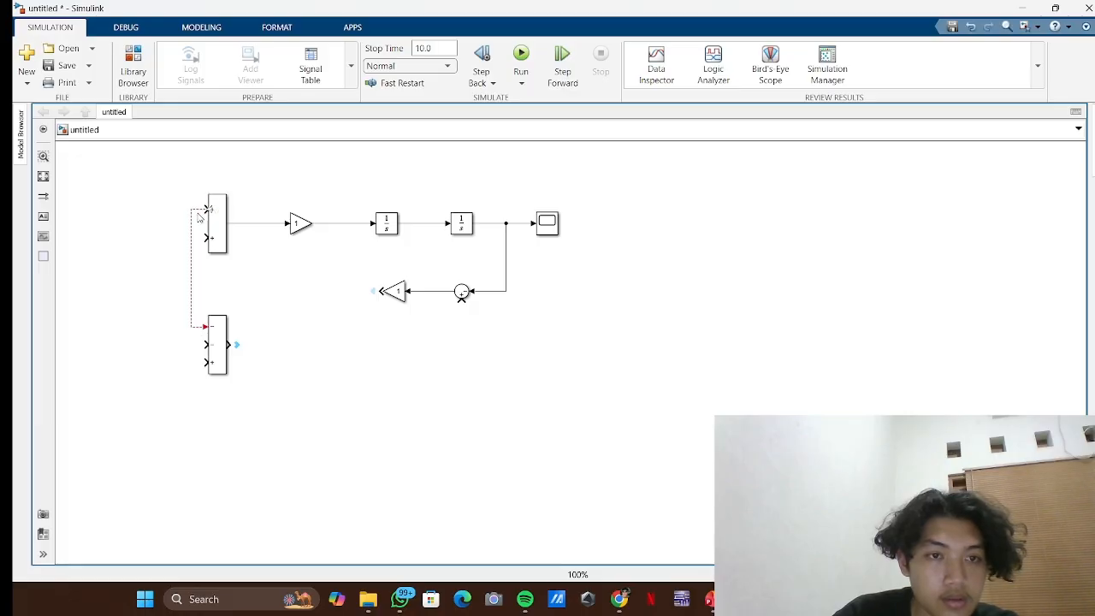
pyautogui.moveTo(190, 294); pyautogui.dragTo(205, 293)
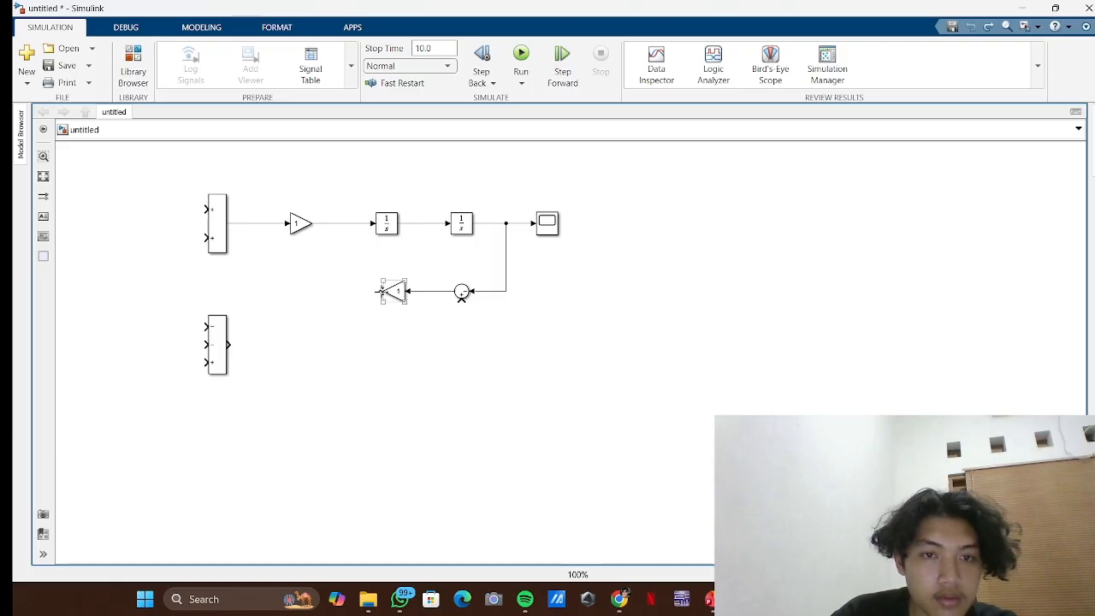
# - Connect the feedback Gain's output to the first input of the lower rectangular sum block and branch it to the upper one's first input
pyautogui.moveTo(380, 291); pyautogui.dragTo(206, 326)
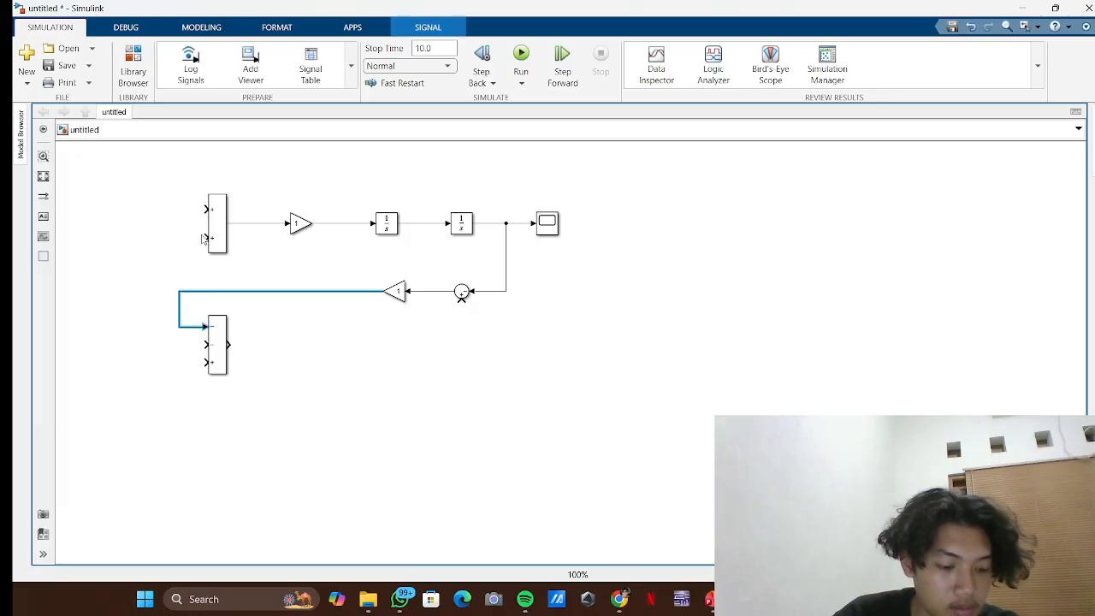
pyautogui.moveTo(206, 208); pyautogui.dragTo(177, 290)
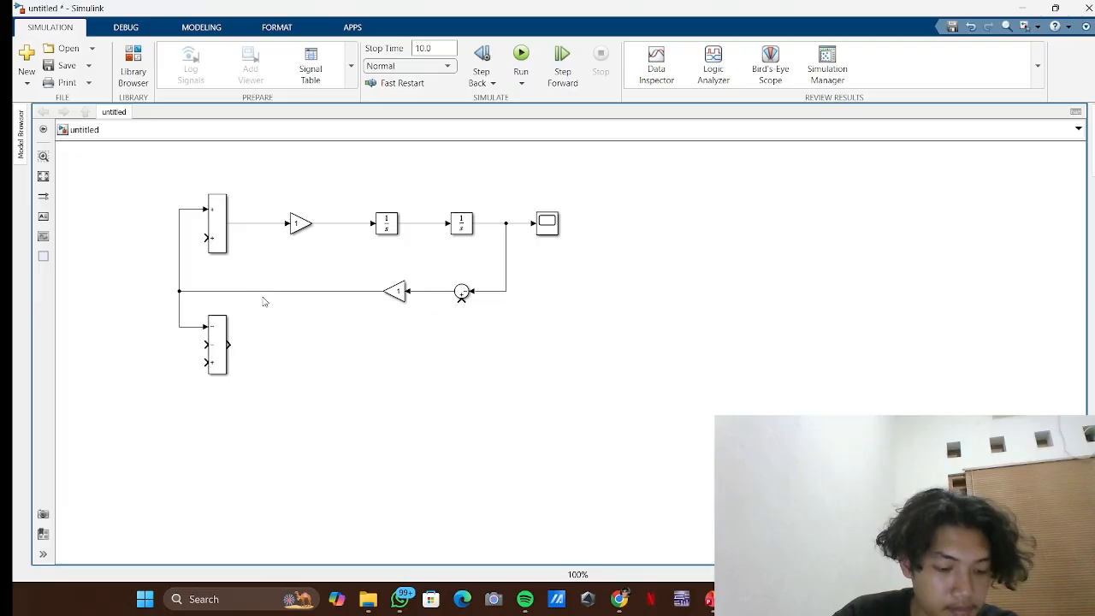
# - Copy the feedback Gain and the round Sum into a second feedback row, moving the lower rectangular sum block down to make room
pyautogui.click(393, 292)
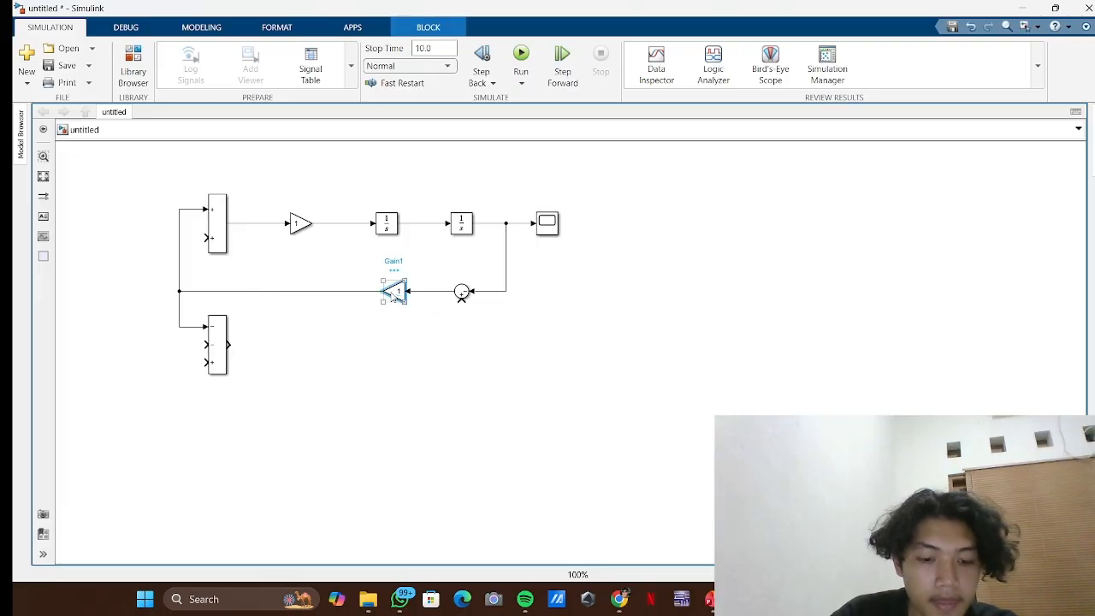
pyautogui.moveTo(393, 295); pyautogui.dragTo(328, 332)
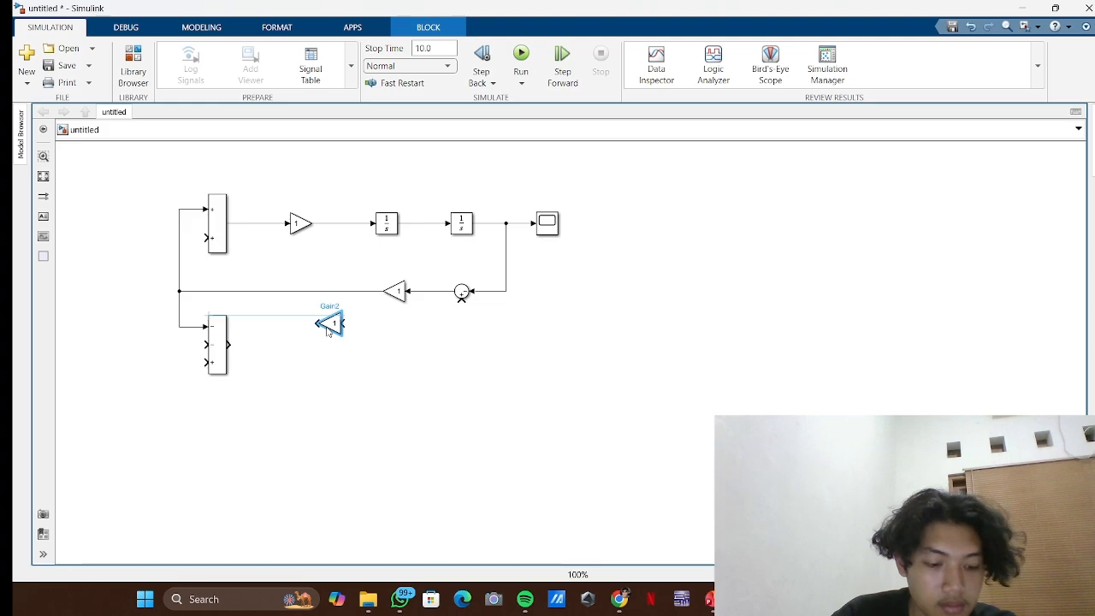
pyautogui.moveTo(219, 342); pyautogui.dragTo(219, 392)
pyautogui.moveTo(326, 332); pyautogui.dragTo(305, 339)
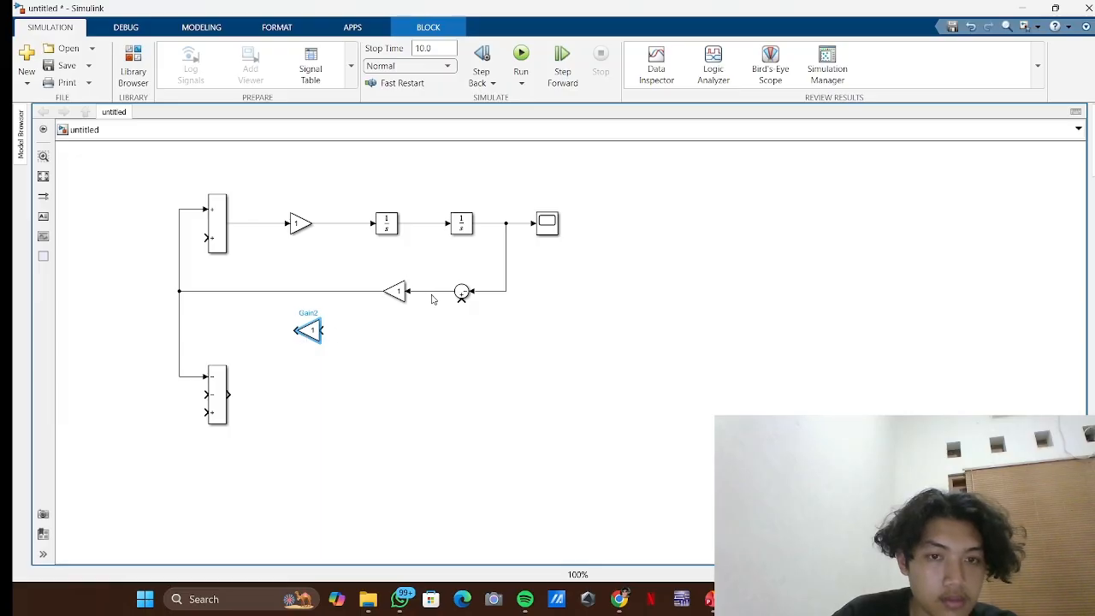
pyautogui.click(461, 294)
pyautogui.moveTo(462, 294); pyautogui.dragTo(503, 336)
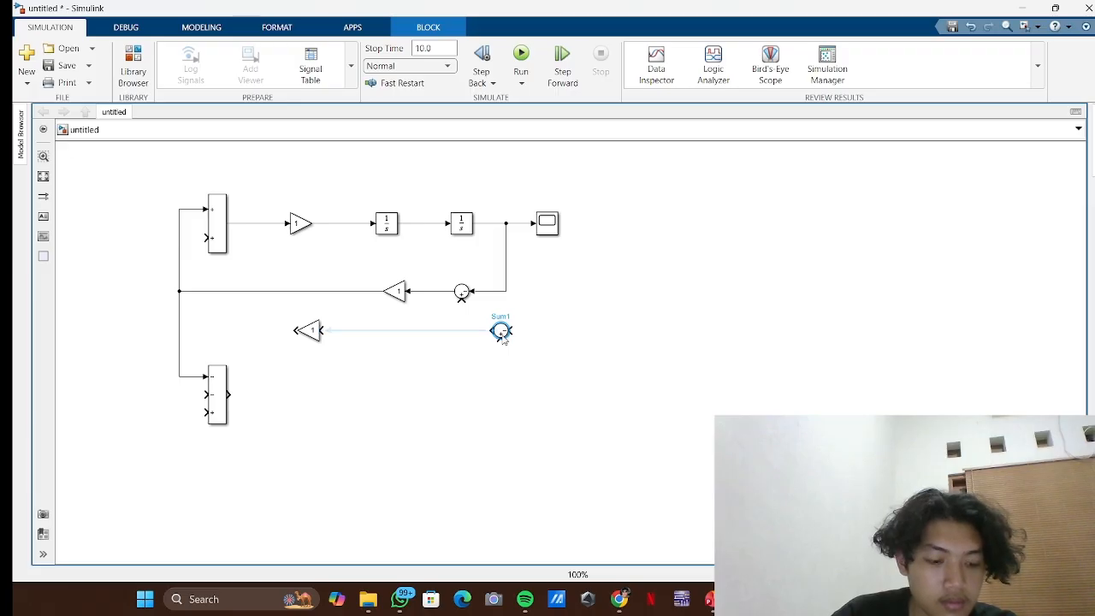
# - Rewire the first round Sum's minus input to the line between the two integrators, shifting it and its Gain closer to the rectangular sums
pyautogui.click(504, 264)
pyautogui.click(505, 264)
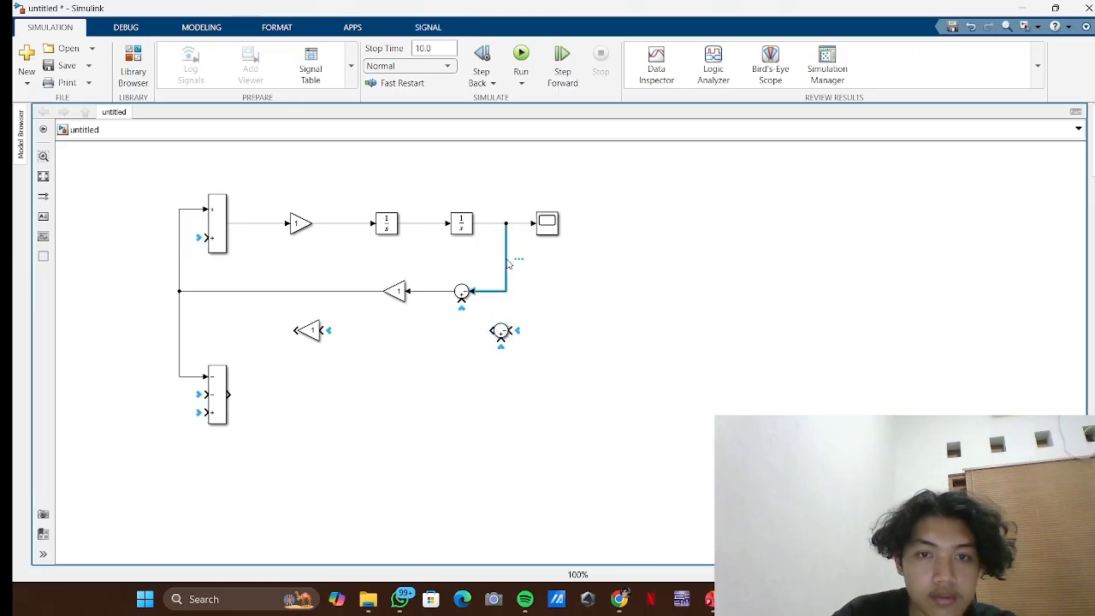
pyautogui.press('Delete')
pyautogui.moveTo(395, 291); pyautogui.dragTo(347, 292)
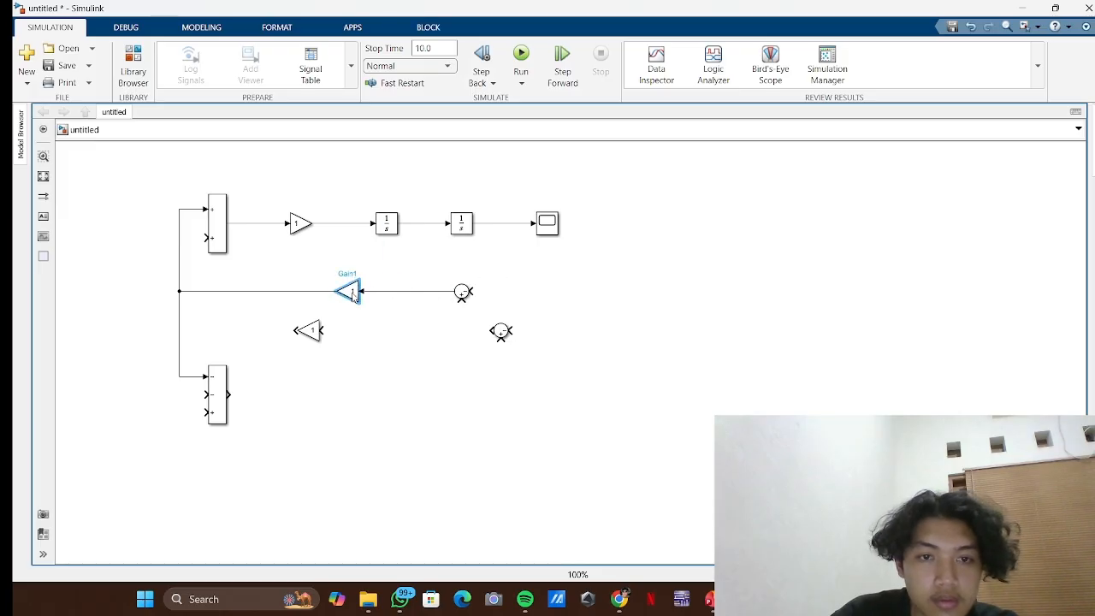
pyautogui.moveTo(462, 294); pyautogui.dragTo(430, 224)
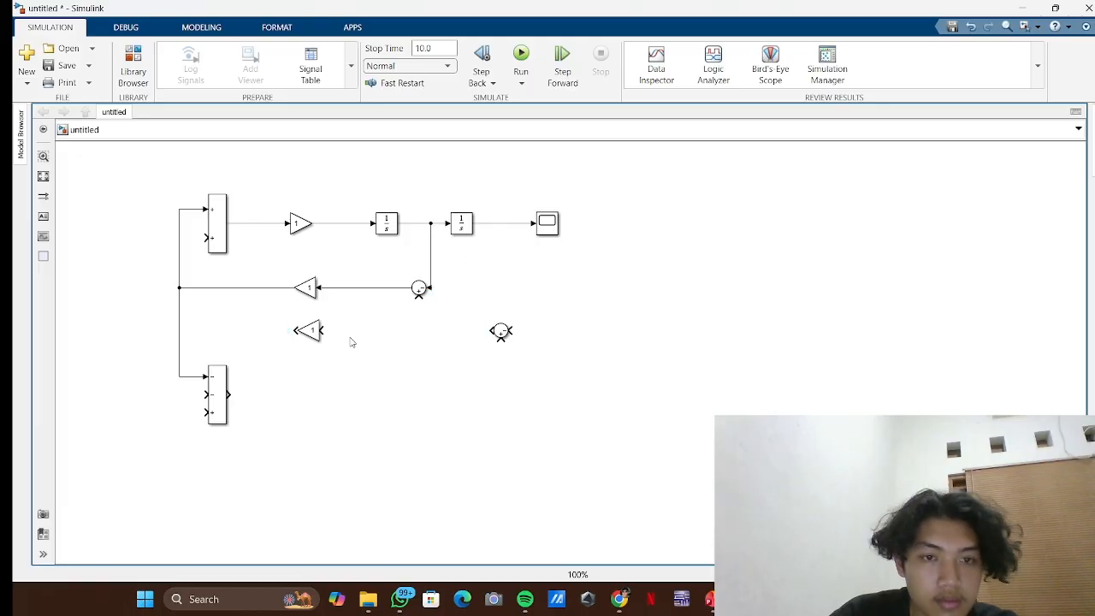
# - Wire the second feedback row from the scope line through the round Sum and Gain to the second inputs of both rectangular sum blocks
pyautogui.moveTo(323, 330); pyautogui.dragTo(492, 331)
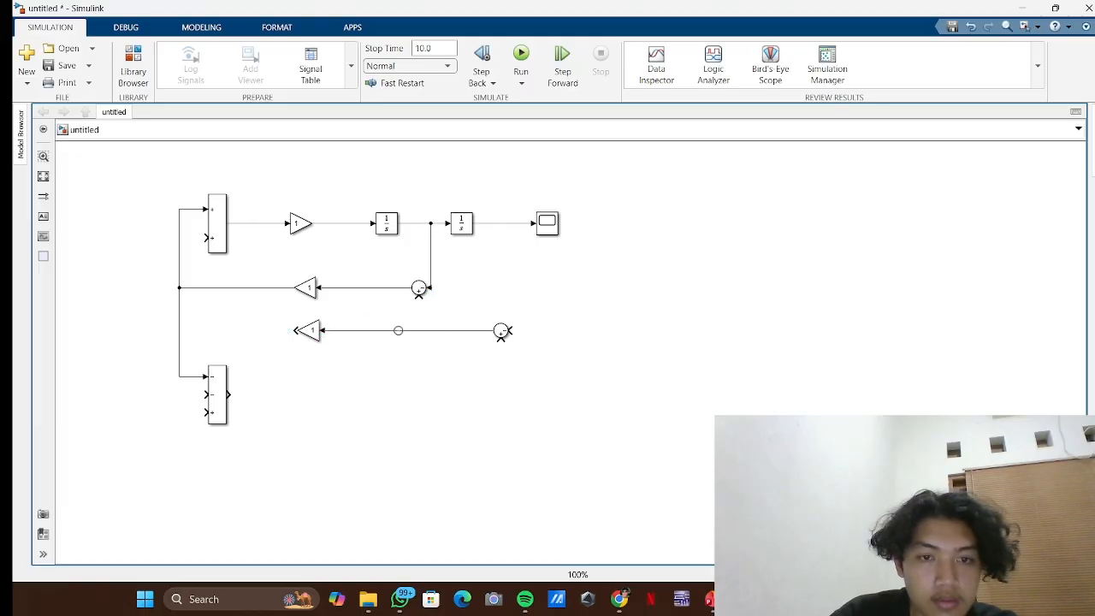
pyautogui.click(297, 331)
pyautogui.moveTo(297, 330); pyautogui.dragTo(210, 272)
pyautogui.click(267, 323)
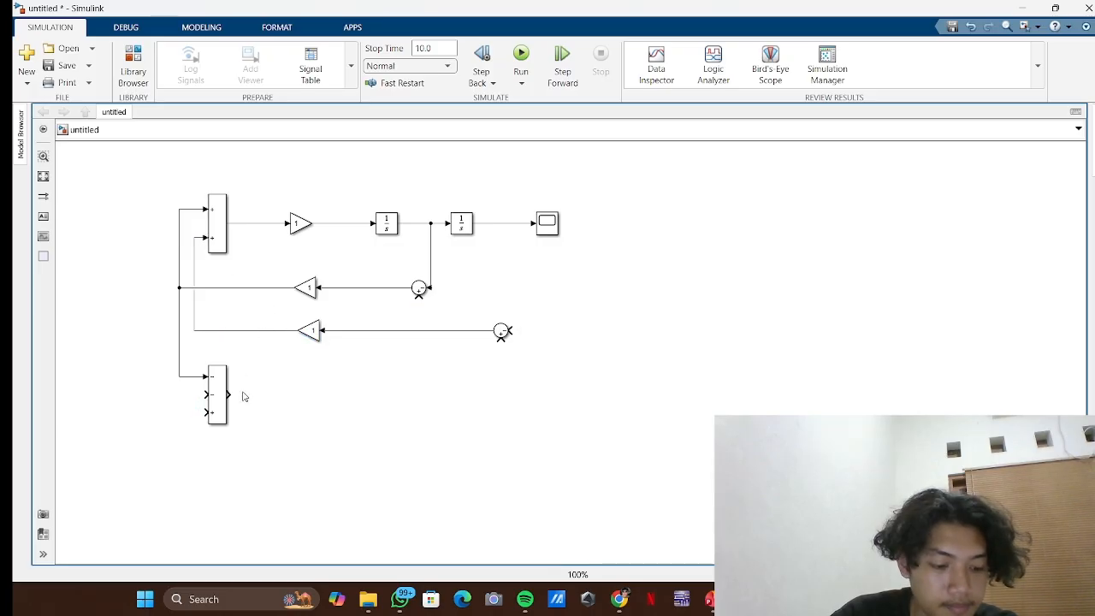
pyautogui.moveTo(205, 394); pyautogui.dragTo(204, 329)
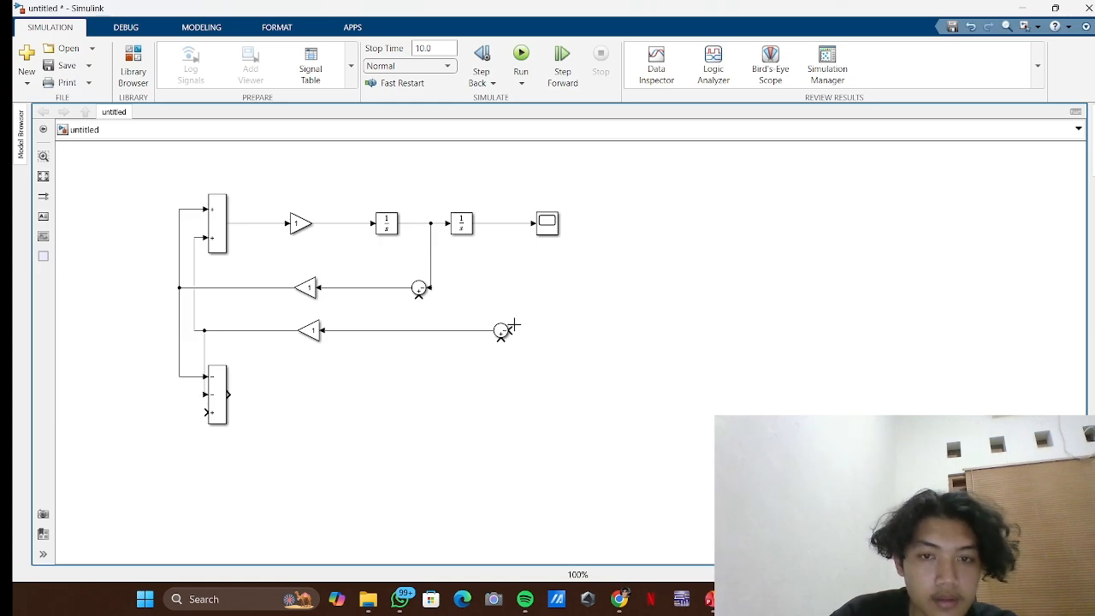
pyautogui.moveTo(513, 326); pyautogui.dragTo(517, 223)
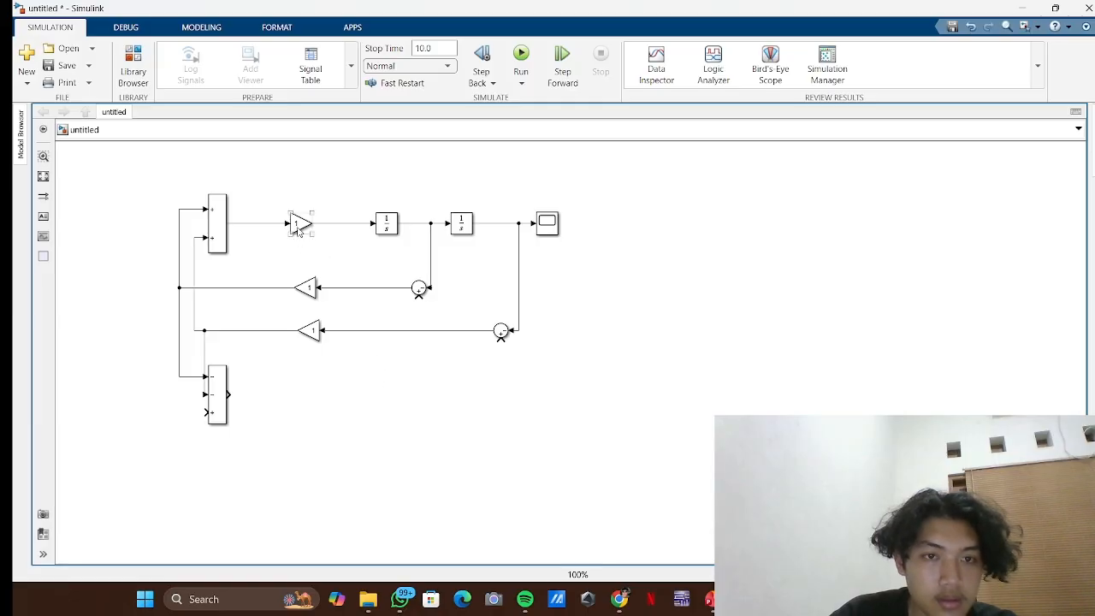
# - Copy the forward Gain and first Integrator after the lower rectangular sum, connect them in series, and feed the first round Sum's plus input
pyautogui.moveTo(304, 234); pyautogui.dragTo(292, 404)
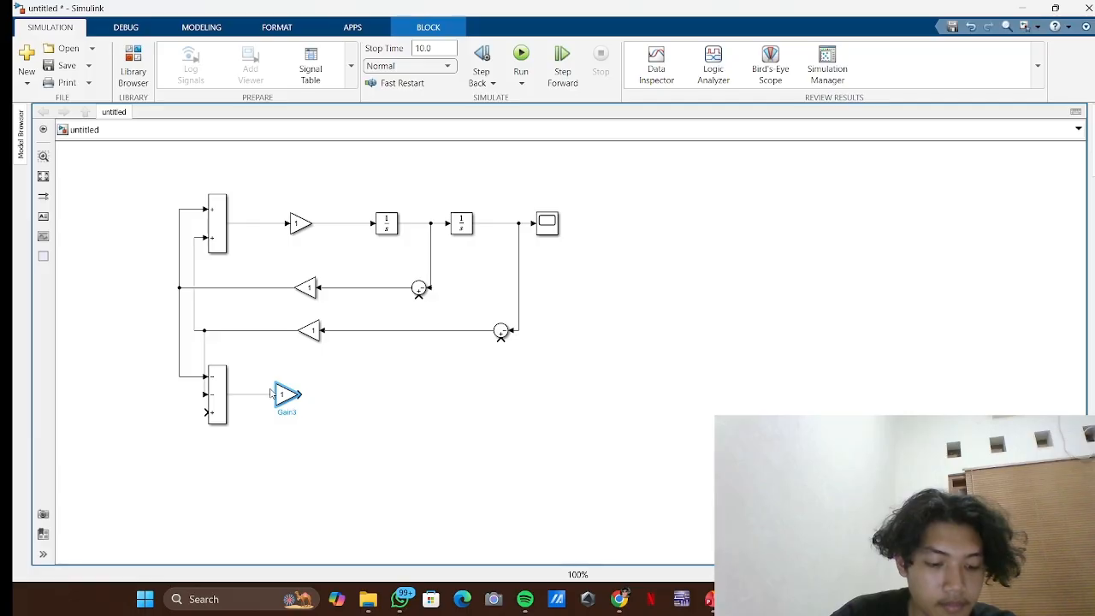
pyautogui.click(391, 234)
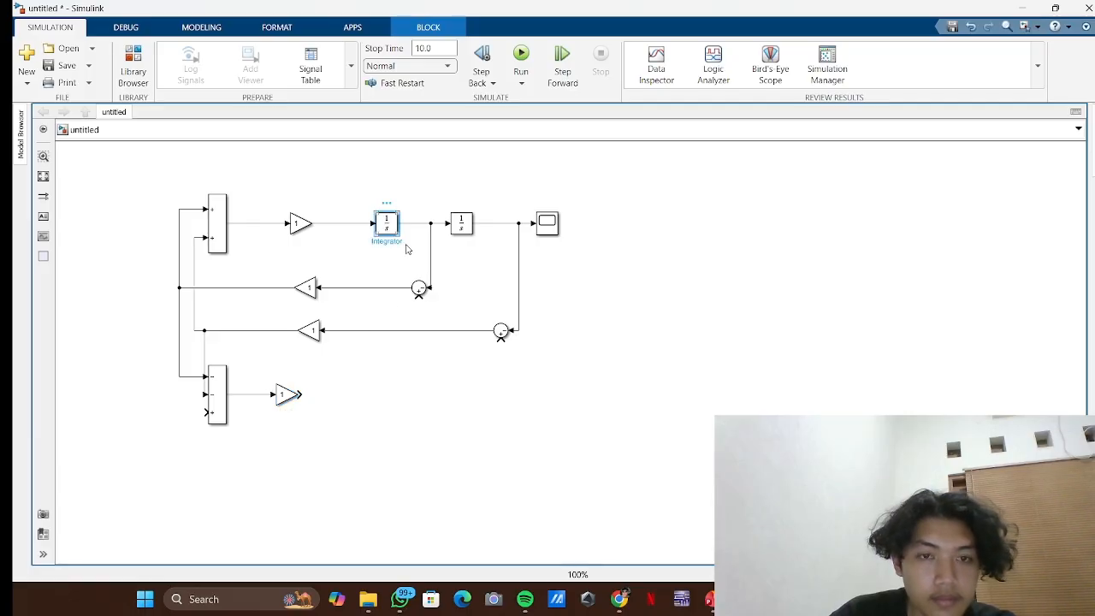
pyautogui.moveTo(390, 227)
pyautogui.mouseDown()
pyautogui.moveTo(398, 237)
pyautogui.moveTo(335, 401)
pyautogui.moveTo(432, 313)
pyautogui.moveTo(419, 298)
pyautogui.mouseUp()
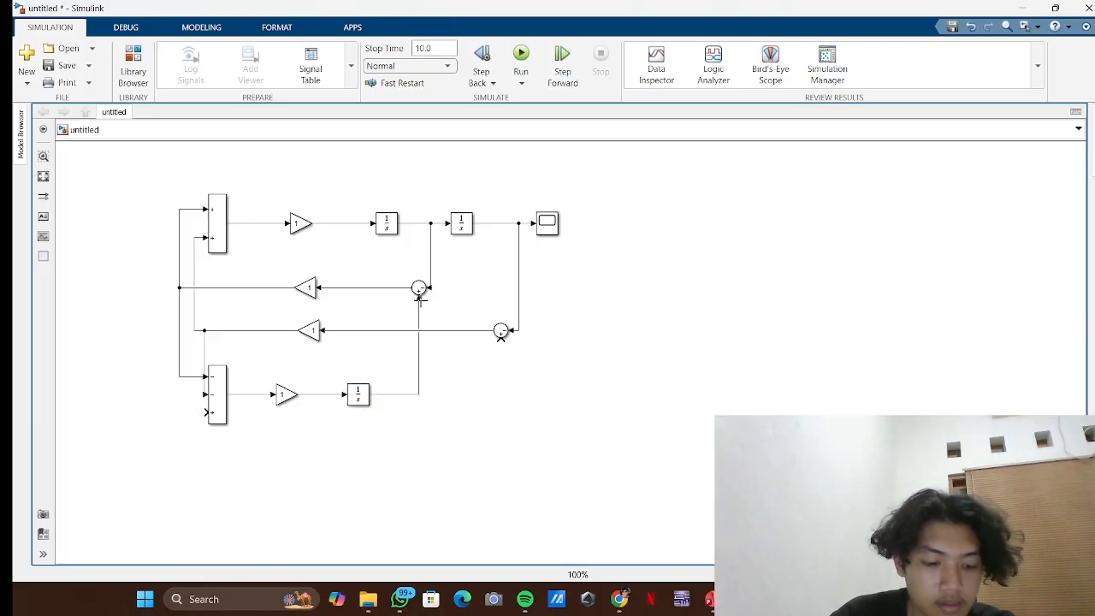
# - Copy the second Integrator and the Scope into the lower row and connect them in series after the first lower Integrator
pyautogui.click(465, 226)
pyautogui.hotkey('ctrl', 'c')
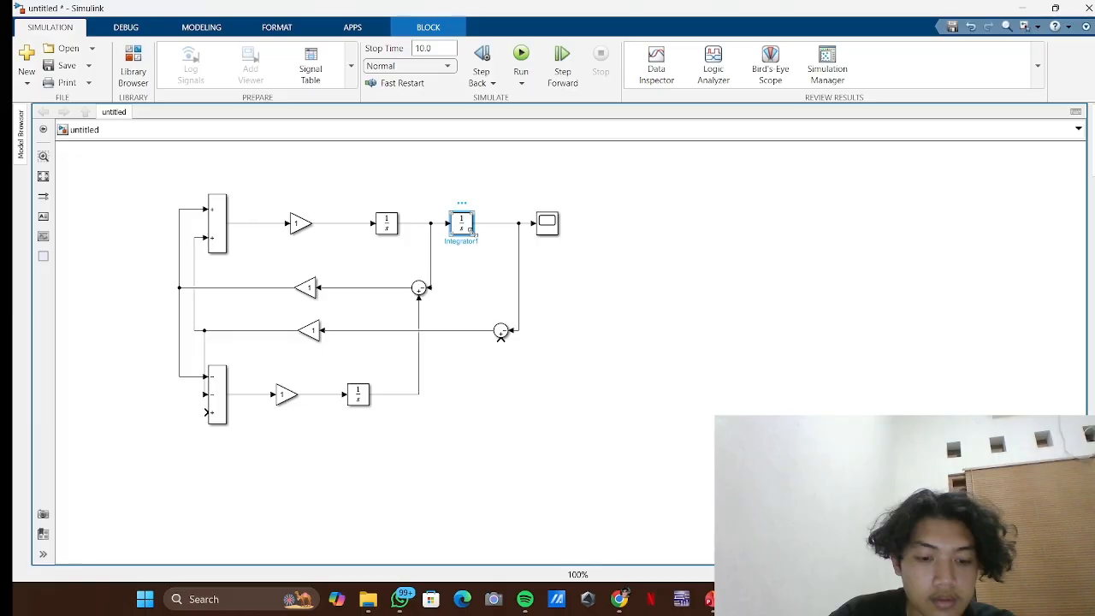
pyautogui.hotkey('ctrl', 'v')
pyautogui.moveTo(474, 241)
pyautogui.mouseDown()
pyautogui.moveTo(463, 402)
pyautogui.moveTo(419, 395)
pyautogui.mouseUp()
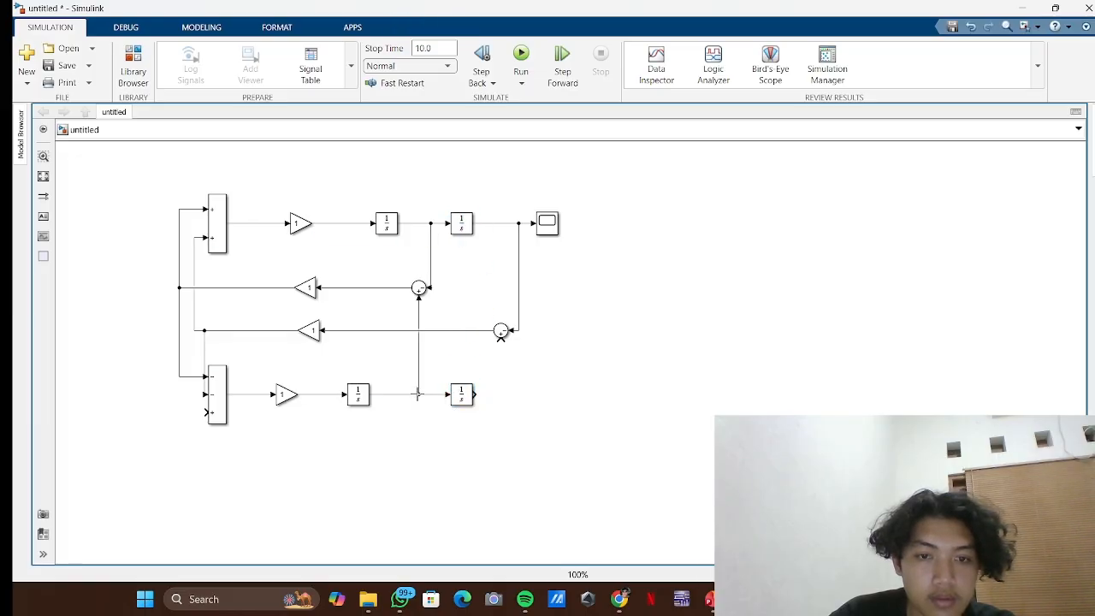
pyautogui.click(555, 230)
pyautogui.moveTo(554, 229); pyautogui.dragTo(548, 399)
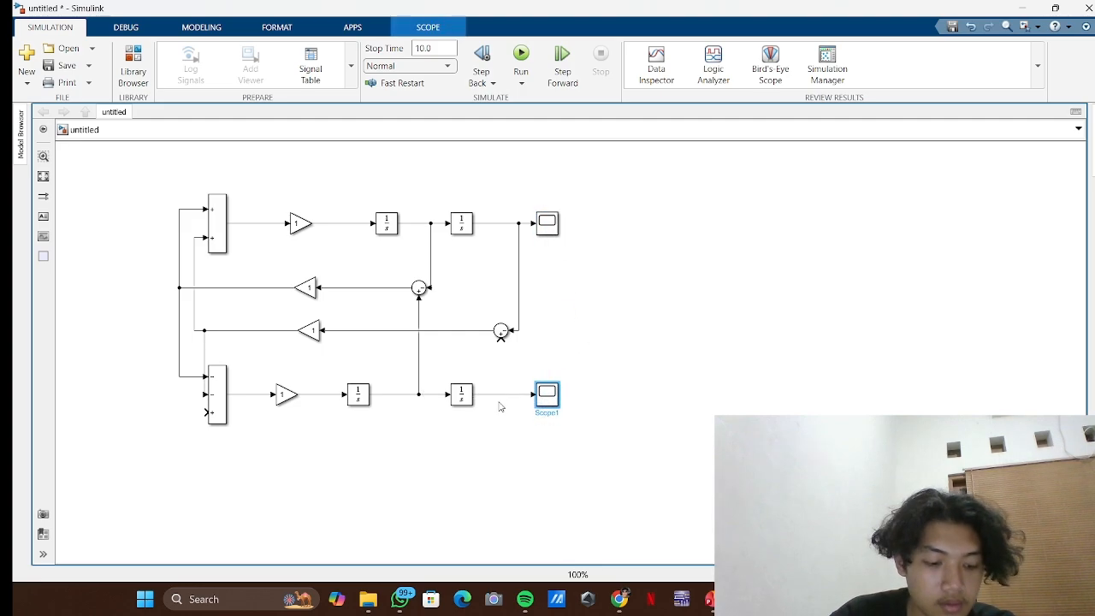
# - Add a third feedback row with copies of the round Sum and Gain, wired from the lower scope line to the lower rectangular sum's third input
pyautogui.click(501, 331)
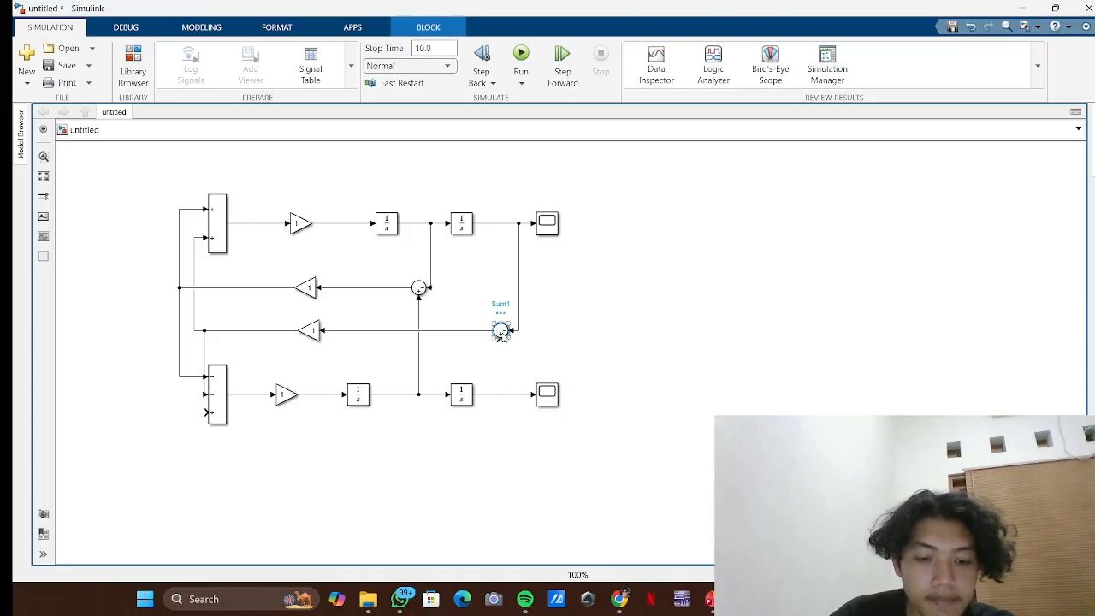
pyautogui.moveTo(502, 331)
pyautogui.mouseDown()
pyautogui.moveTo(511, 341)
pyautogui.moveTo(489, 440)
pyautogui.moveTo(462, 455)
pyautogui.moveTo(471, 470)
pyautogui.moveTo(459, 466)
pyautogui.moveTo(502, 394)
pyautogui.mouseUp()
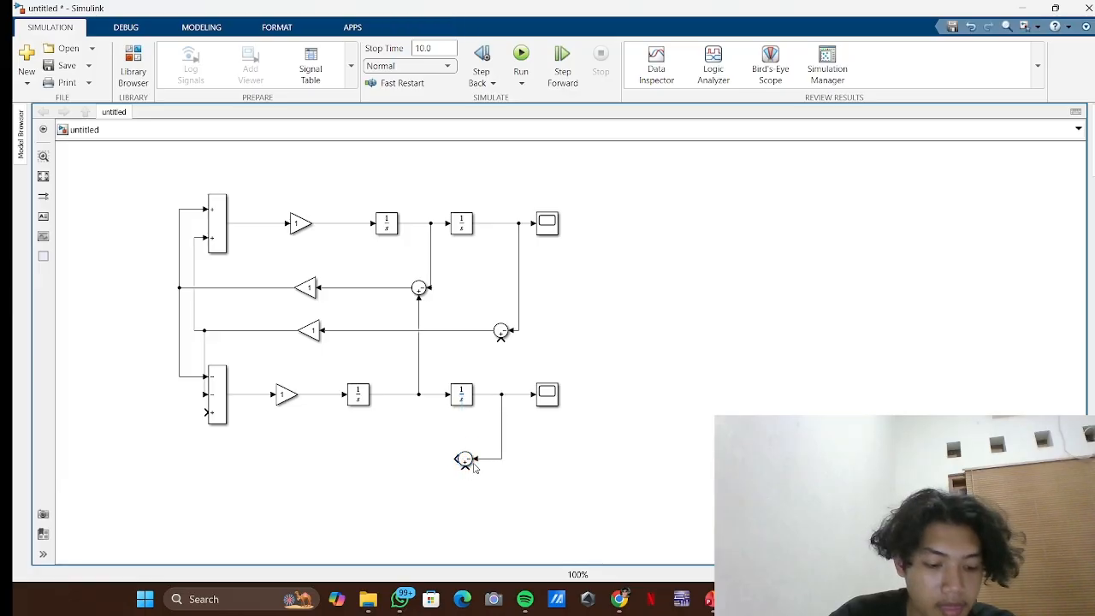
pyautogui.click(308, 330)
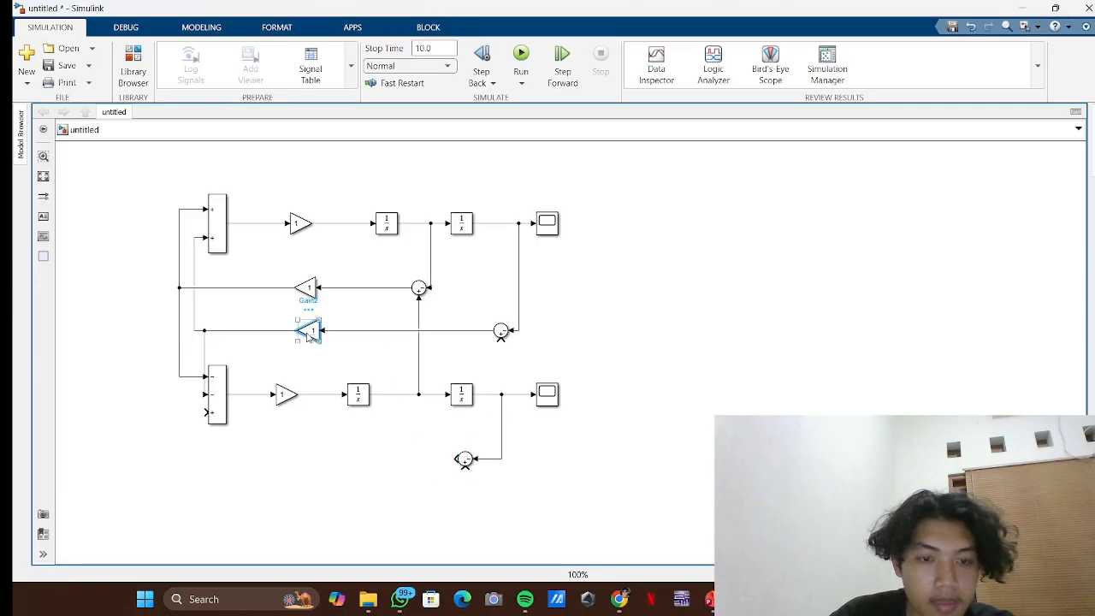
pyautogui.moveTo(312, 332); pyautogui.dragTo(413, 463)
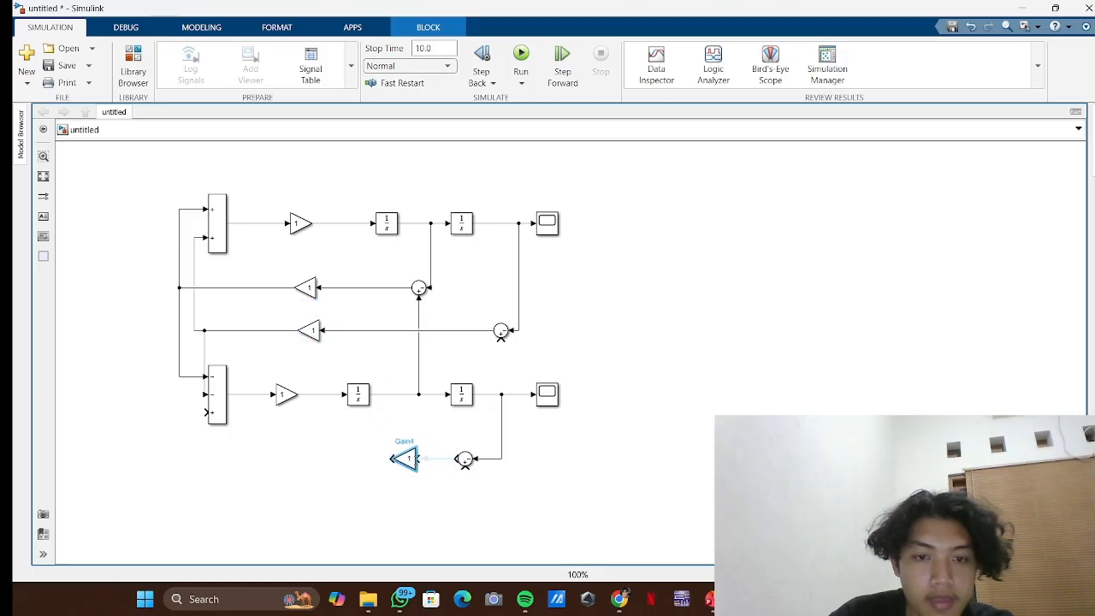
pyautogui.click(410, 455)
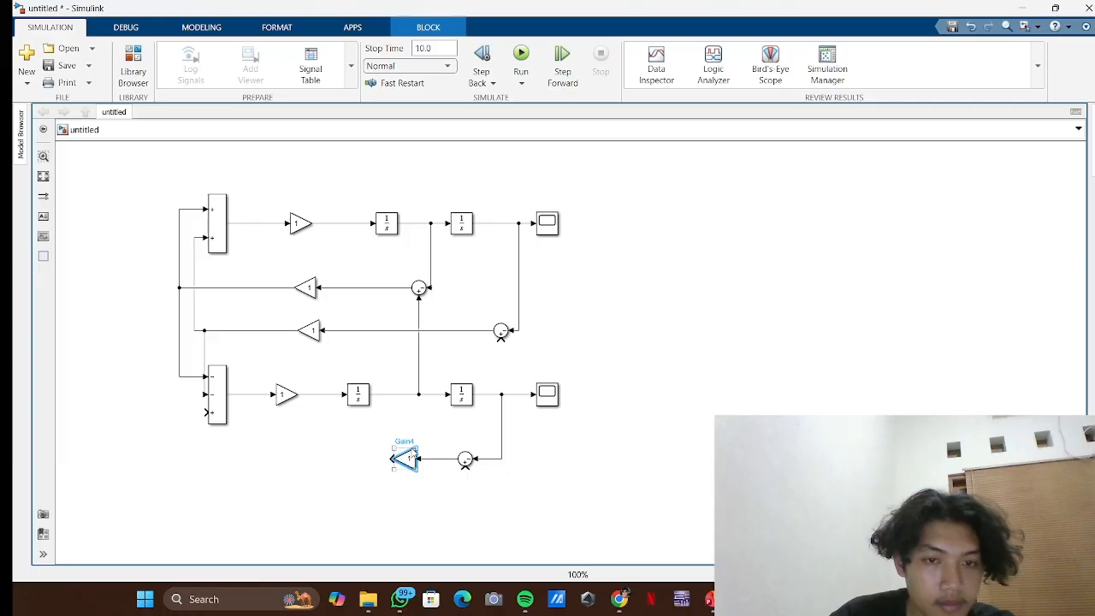
pyautogui.moveTo(393, 455); pyautogui.dragTo(209, 414)
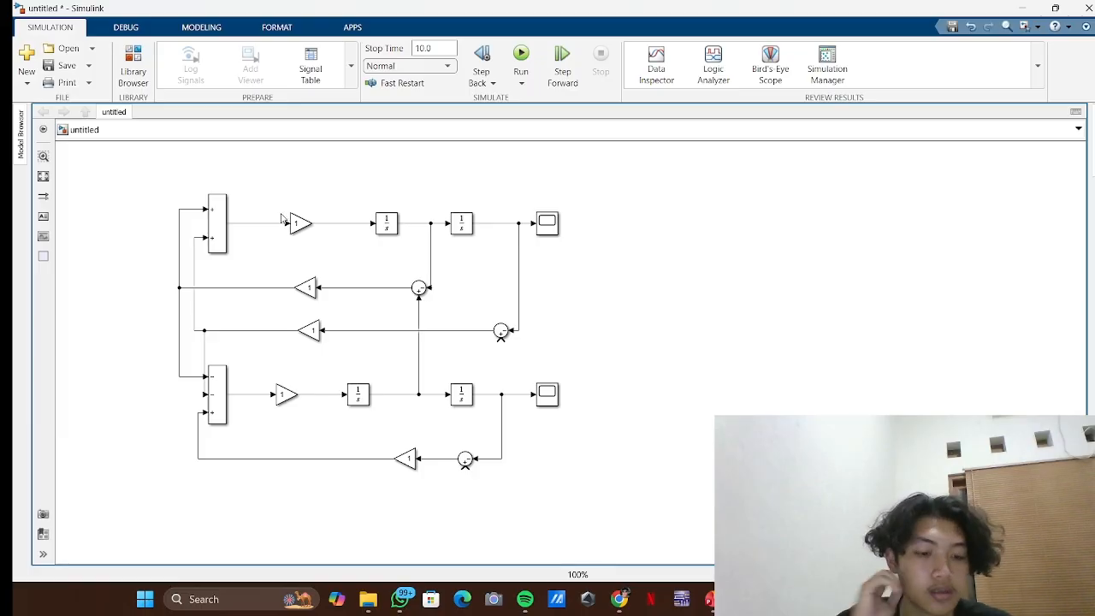
# - Save the model in the Materi3 folder as Pemodelan_QuarterCar
pyautogui.hotkey('ctrl', 's')
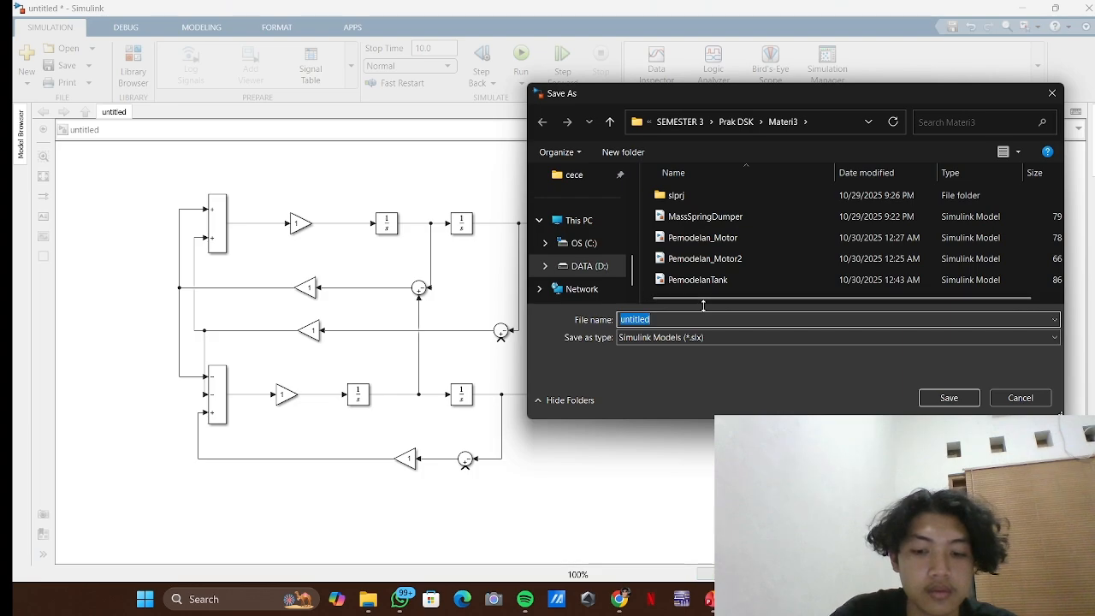
pyautogui.write('Pemoda')
pyautogui.write('lan')
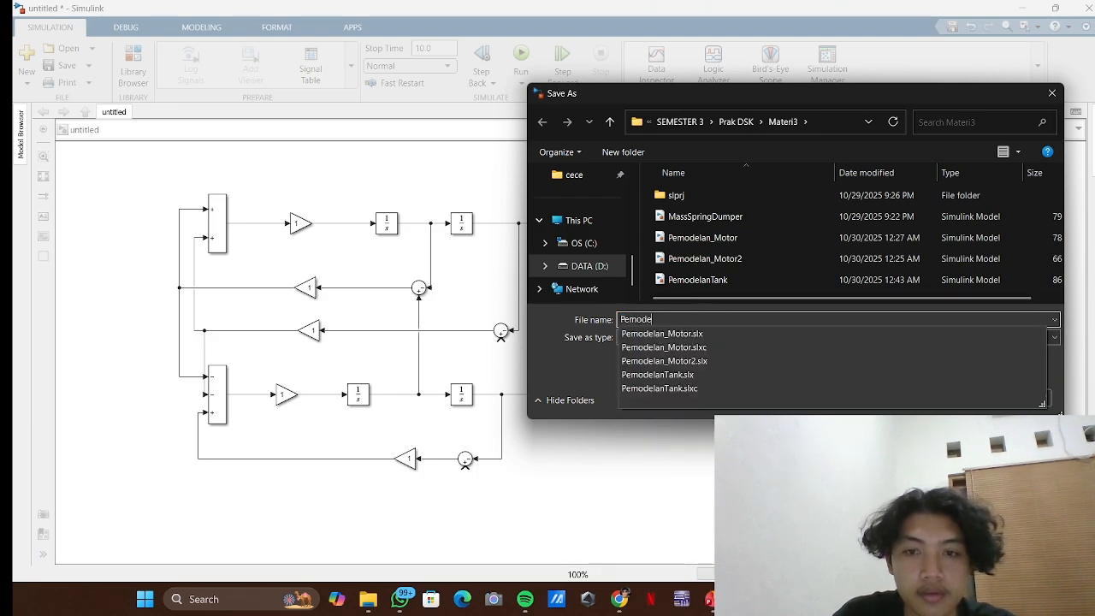
pyautogui.write('_')
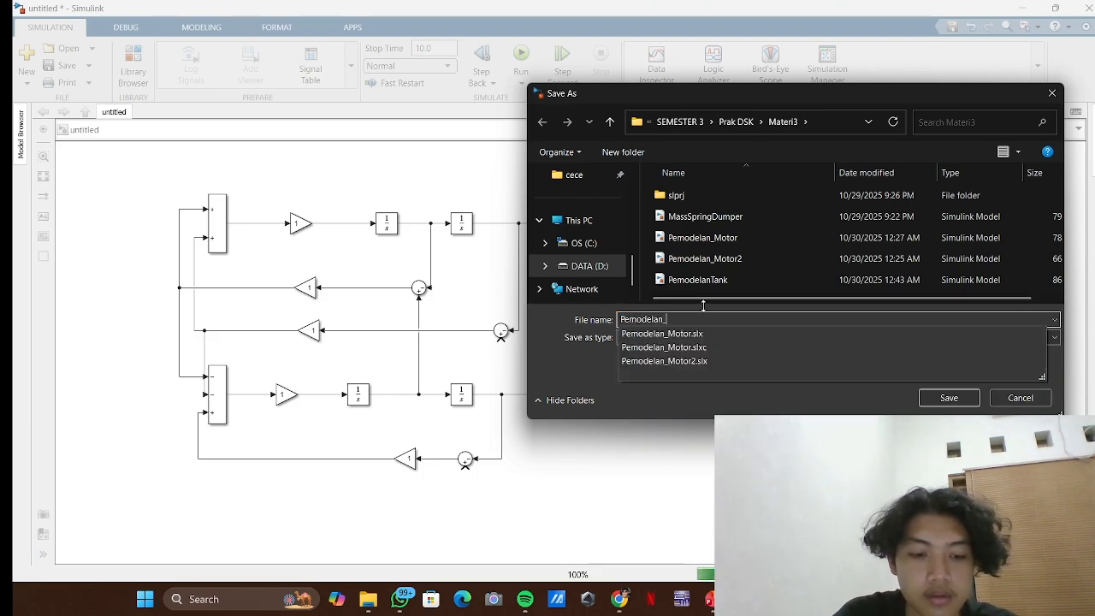
pyautogui.write('Quarte')
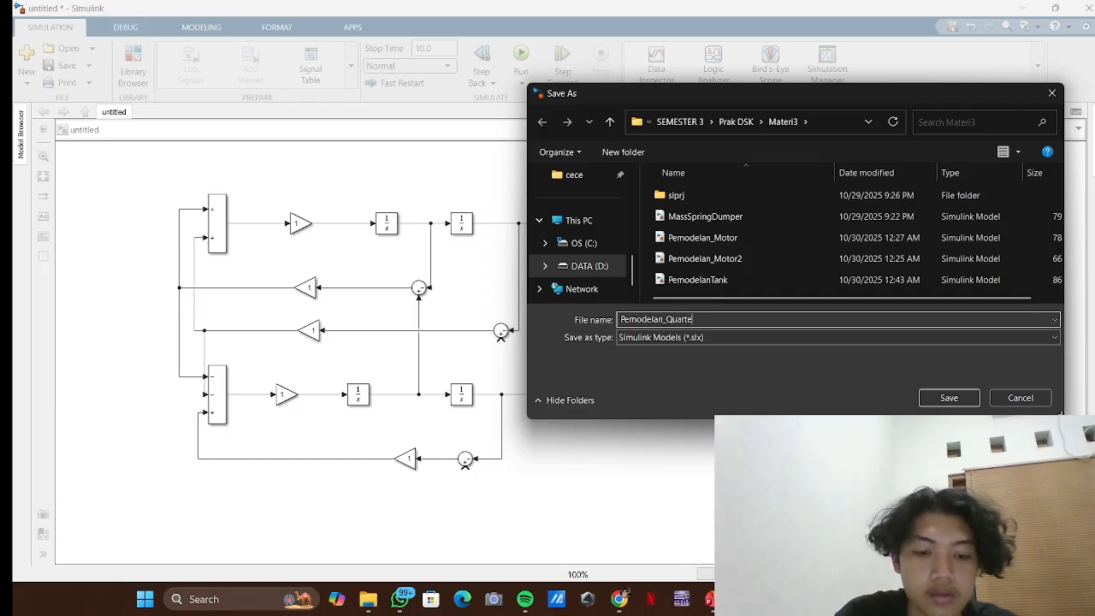
pyautogui.write('rCa')
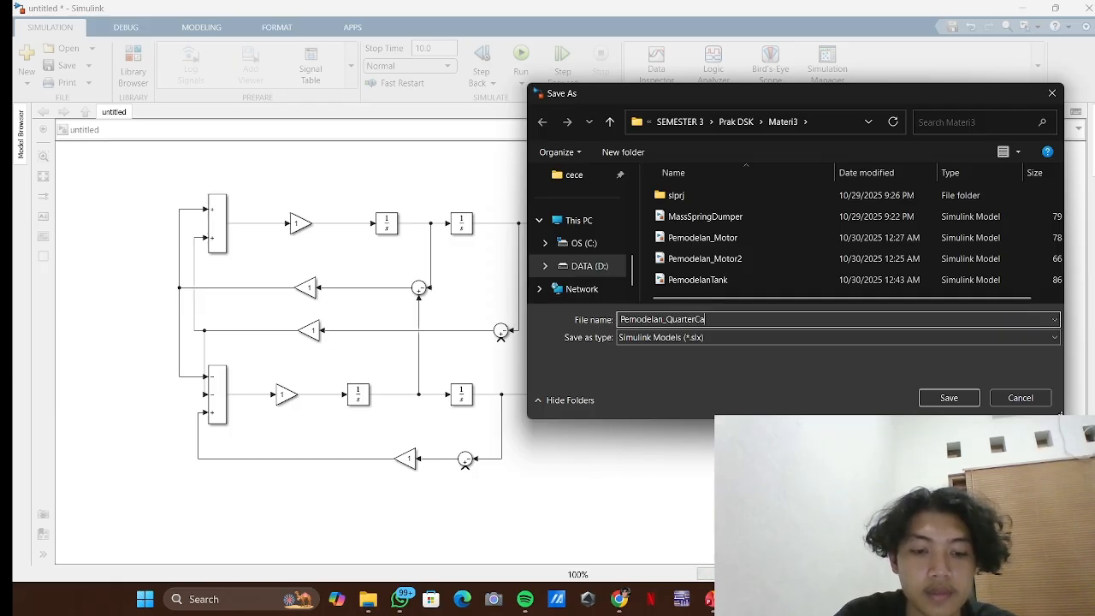
pyautogui.write('r')
pyautogui.press('Return')
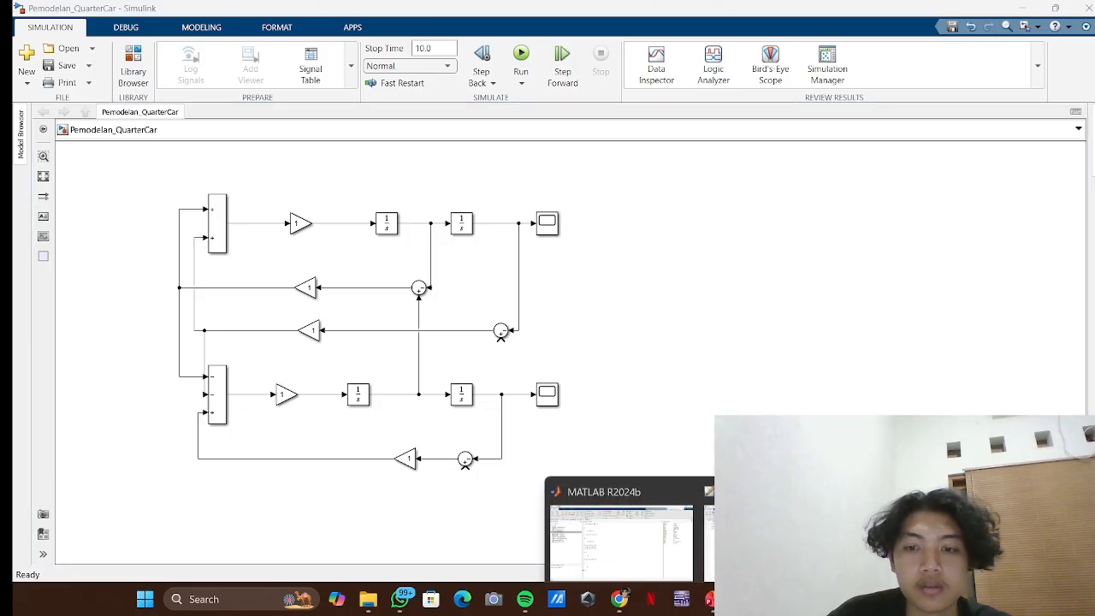
# - Create a new MATLAB script and fill it with the Quarter Car data from Notepad: mc=60, ms=12, k1=23, c1=30, k2=700
pyautogui.click(674, 548)
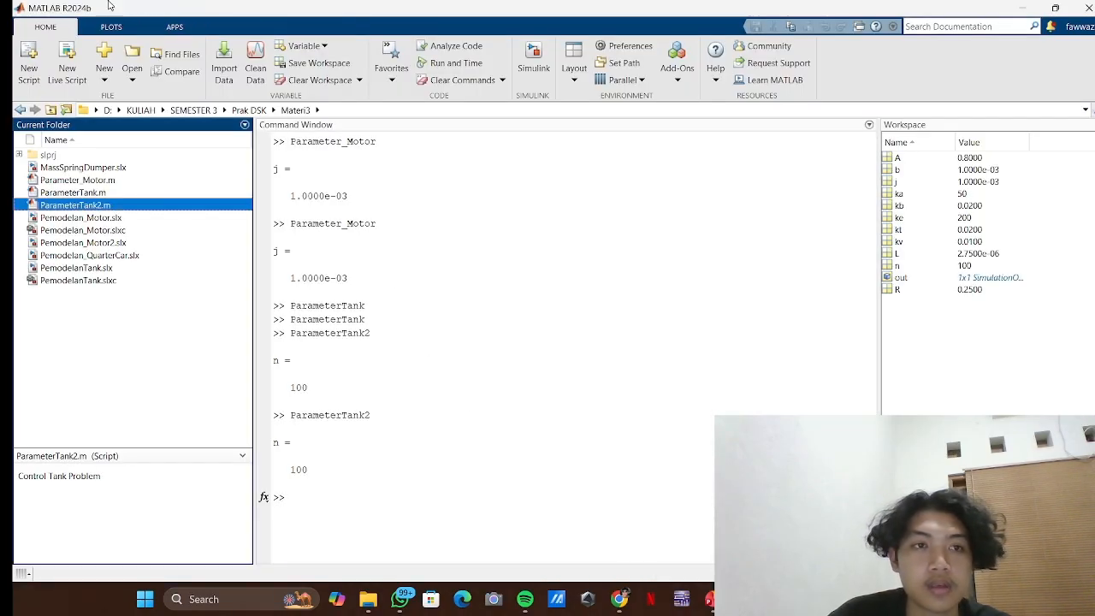
pyautogui.click(29, 61)
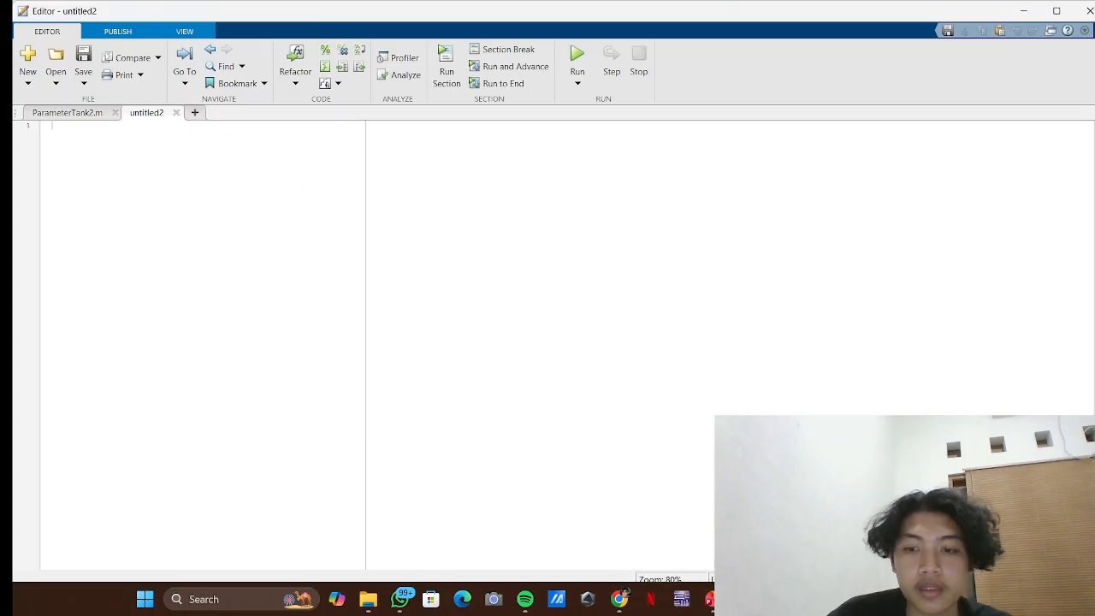
pyautogui.click(745, 598)
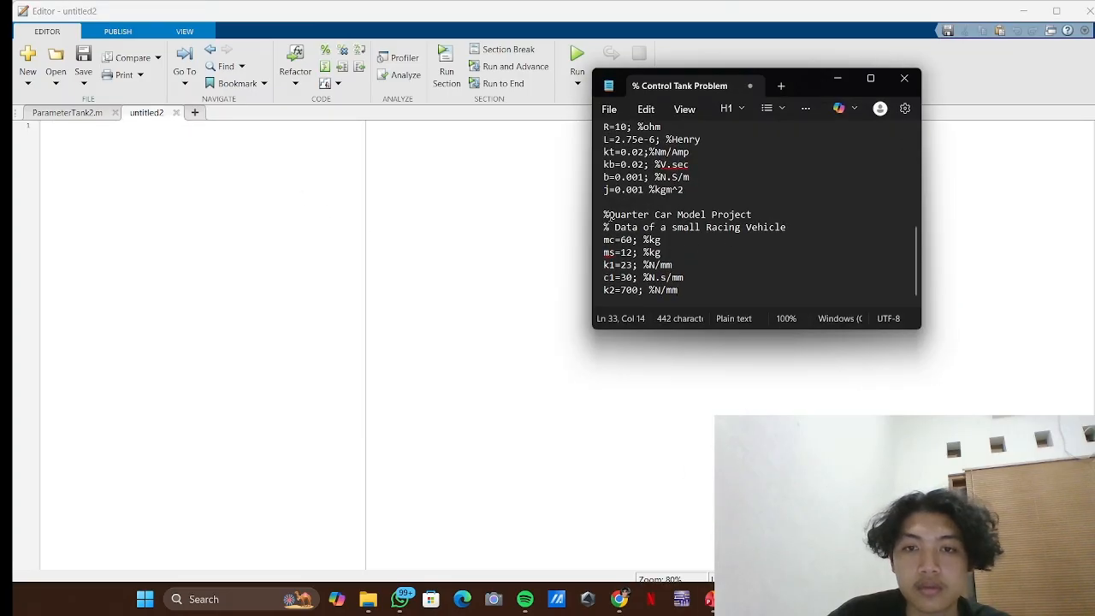
pyautogui.moveTo(605, 215); pyautogui.dragTo(705, 291)
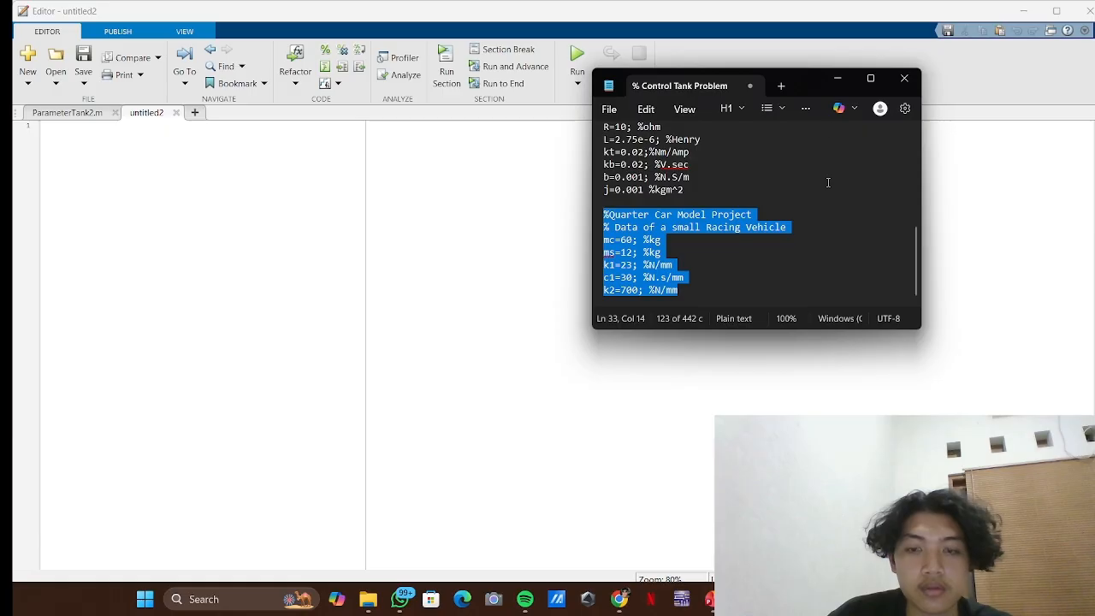
pyautogui.click(838, 79)
pyautogui.hotkey('ctrl', 'v')
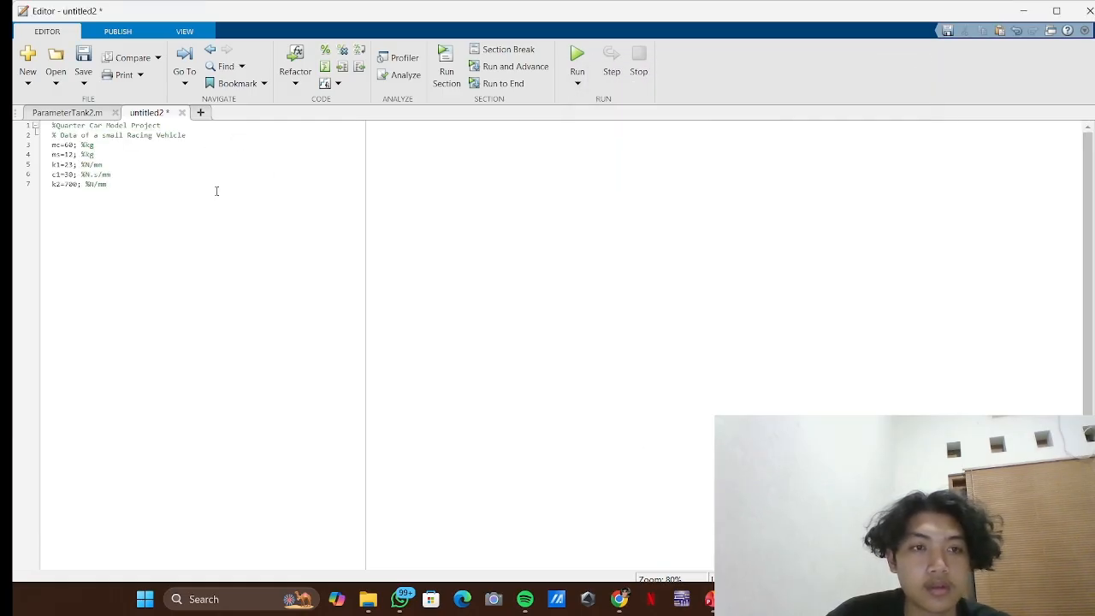
# - Save the new script in the Materi3 folder as Parameter_QuarterCar
pyautogui.hotkey('ctrl', 's')
pyautogui.write('P')
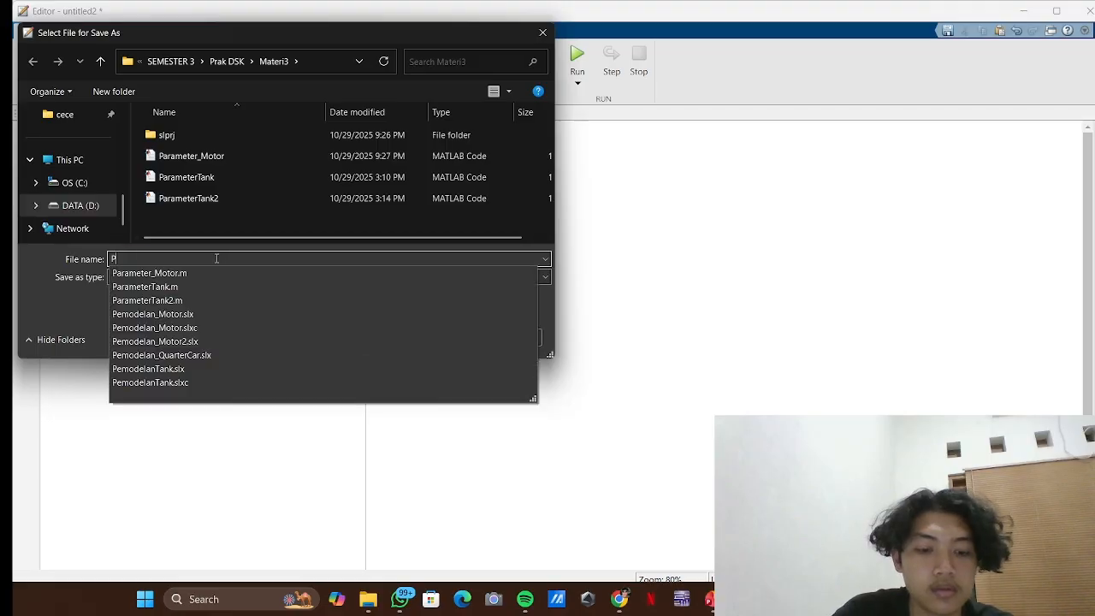
pyautogui.write('arameter')
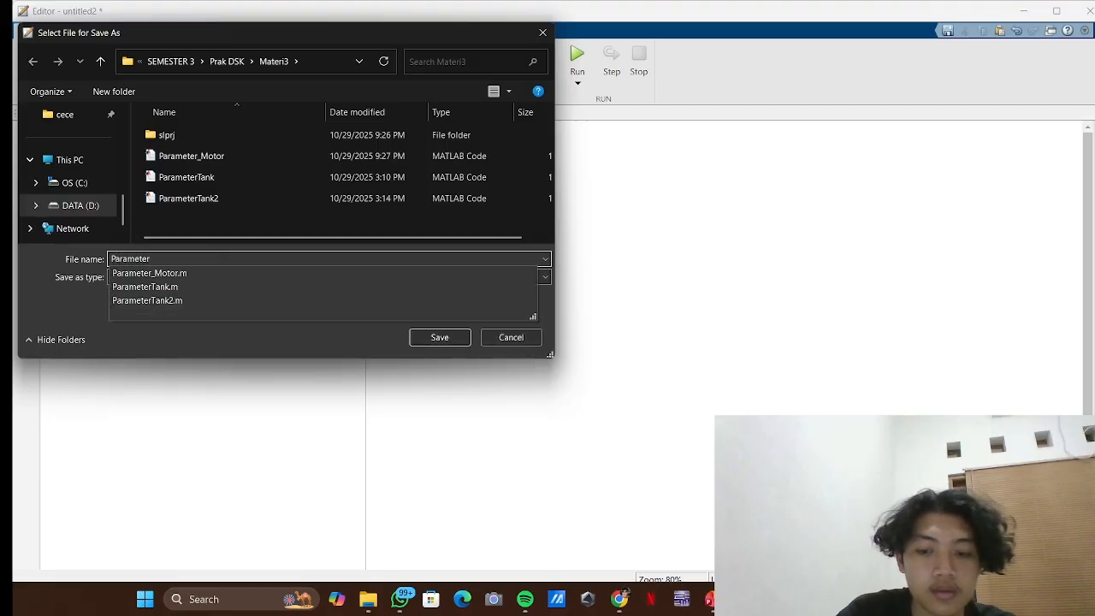
pyautogui.write('_QuarterCar')
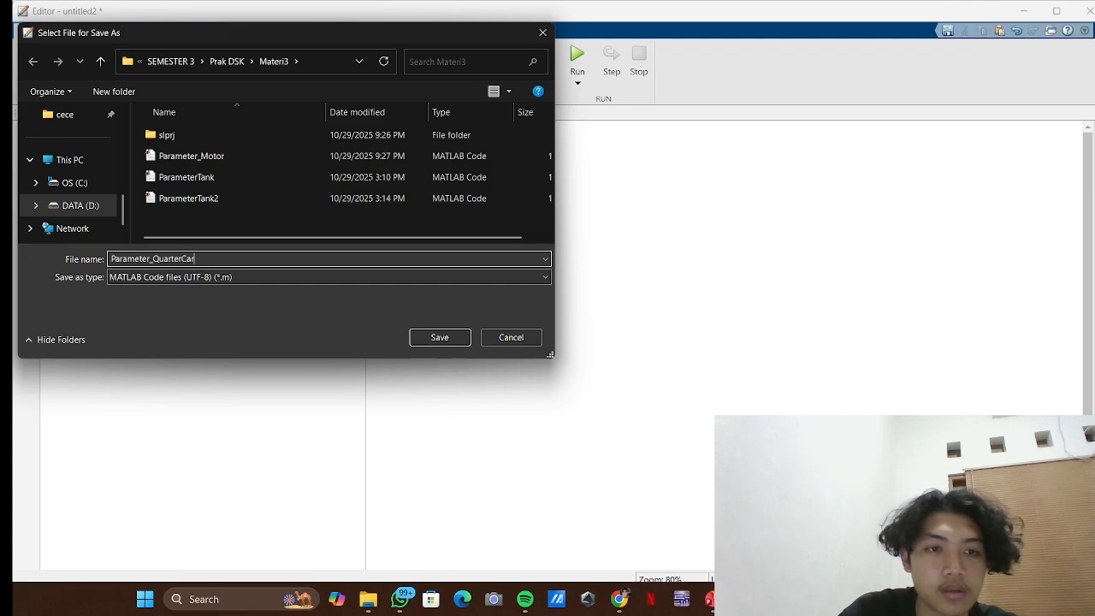
pyautogui.click(436, 339)
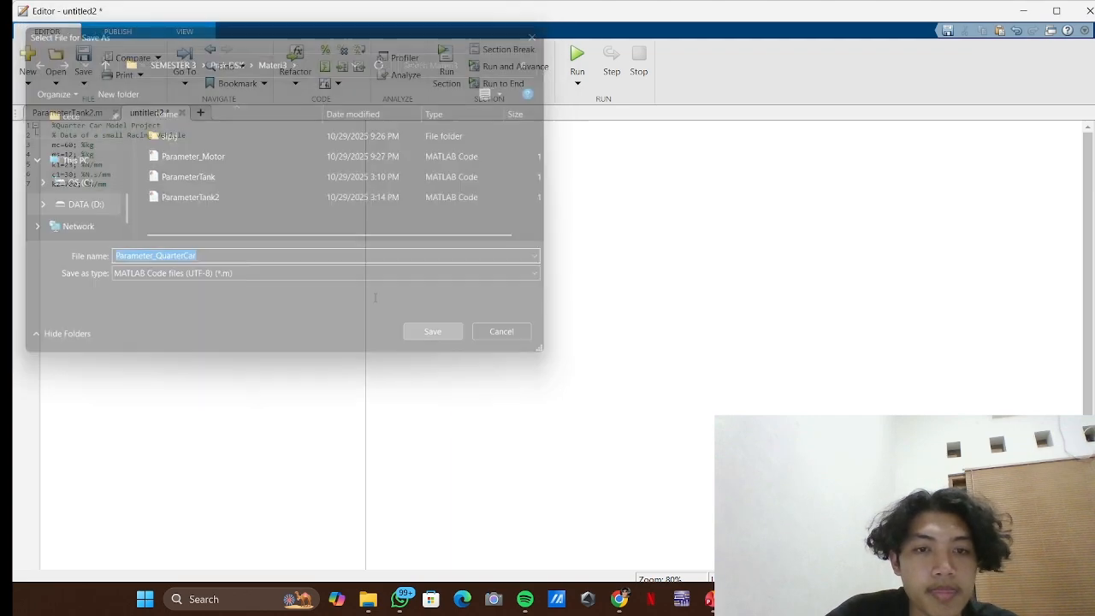
# - Run and time the Parameter_QuarterCar script, and return to the Pemodelan_QuarterCar model in Simulink
pyautogui.click(577, 83)
pyautogui.click(599, 147)
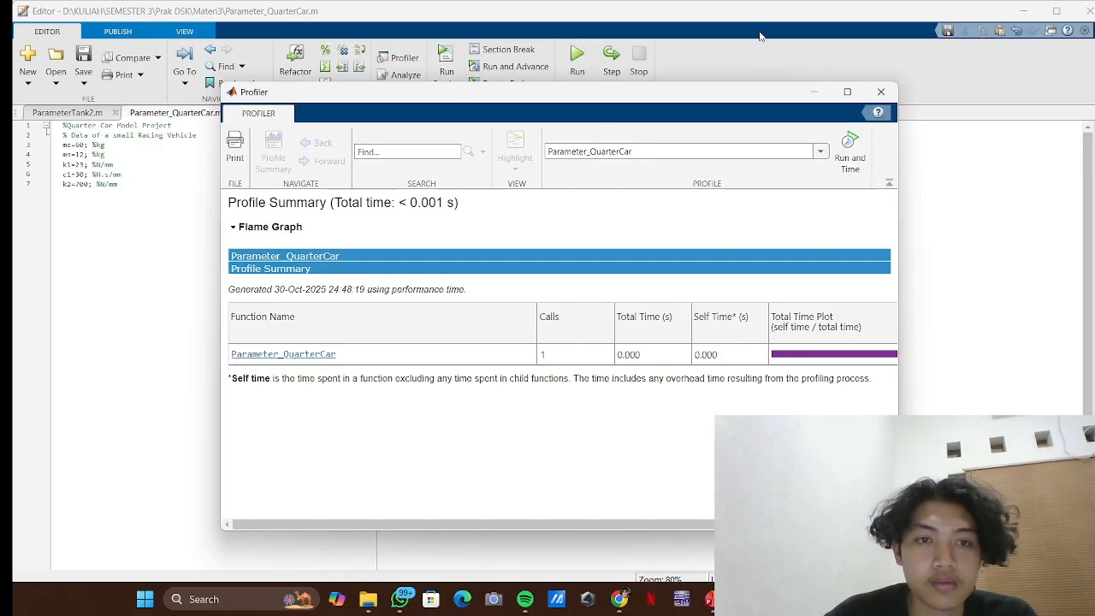
pyautogui.click(814, 91)
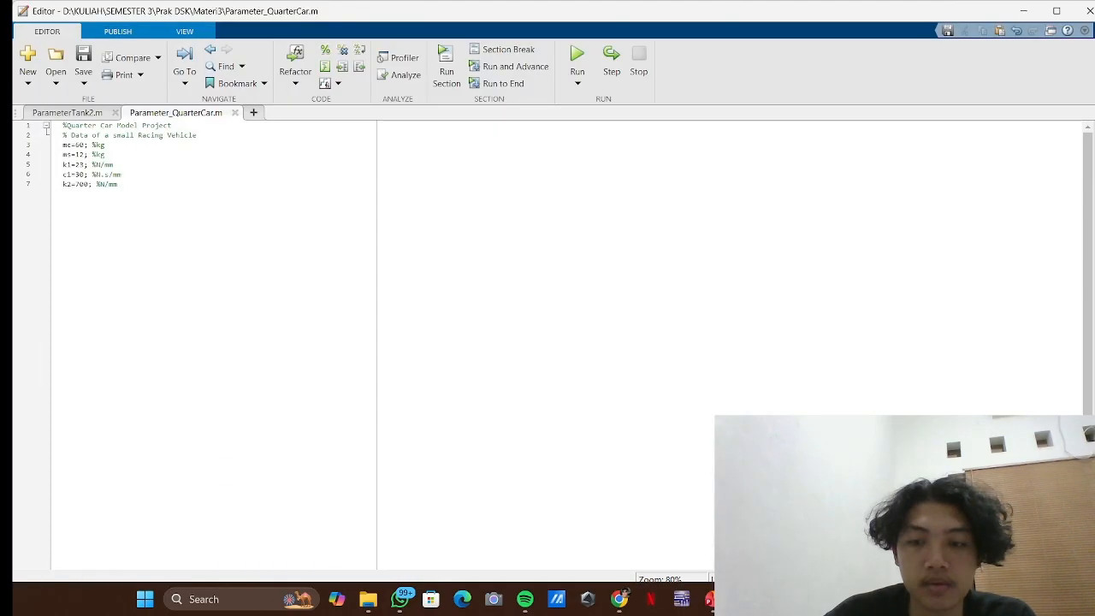
pyautogui.moveTo(556, 599)
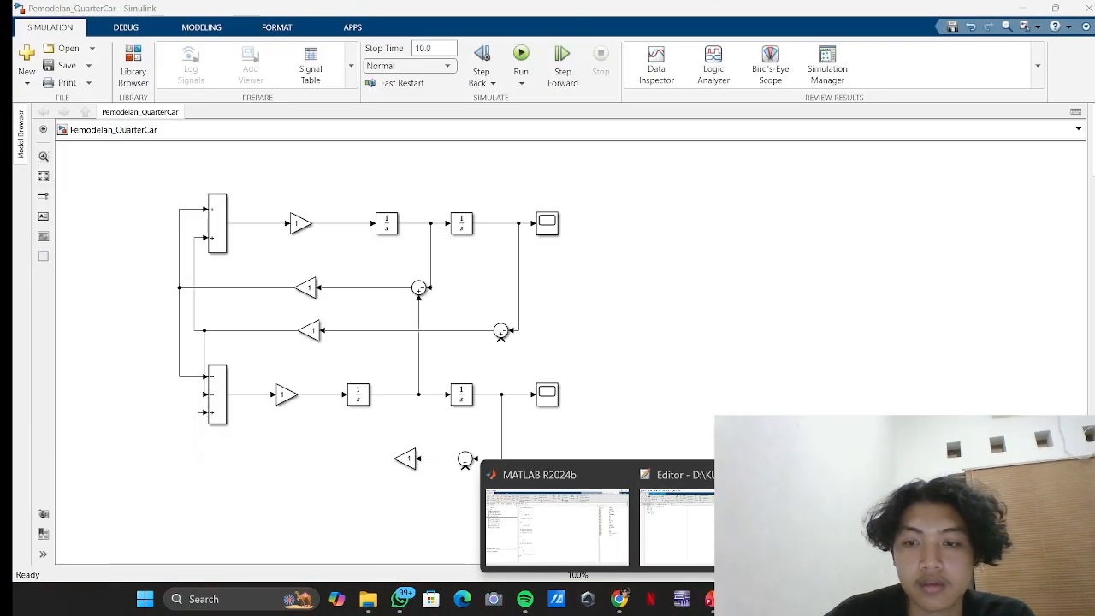
pyautogui.click(864, 527)
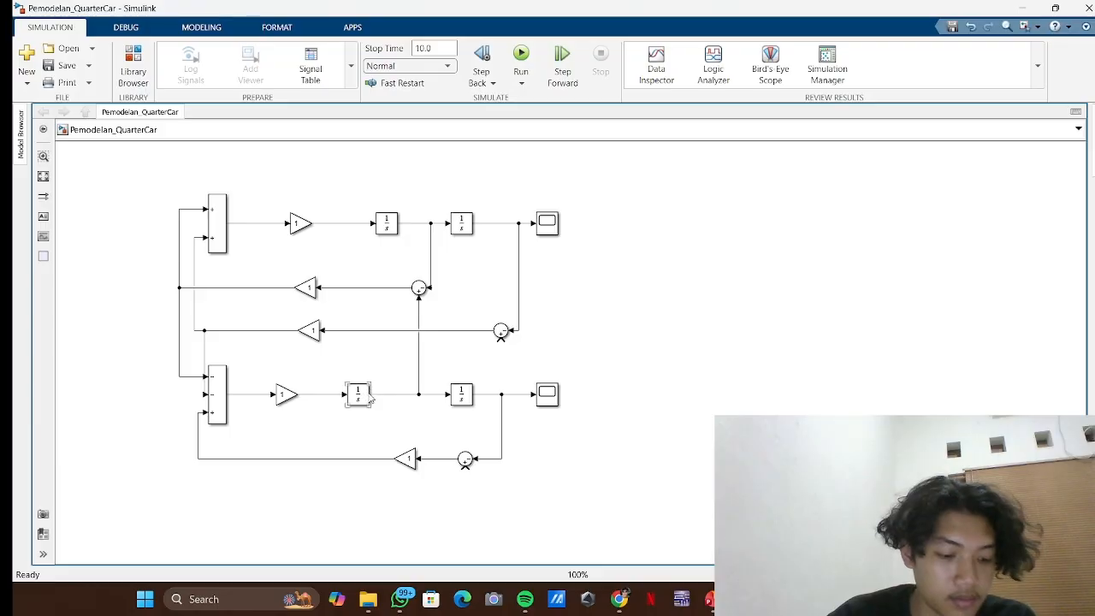
# - Set the forward Gain in the upper row to 1/mc
pyautogui.click(297, 224)
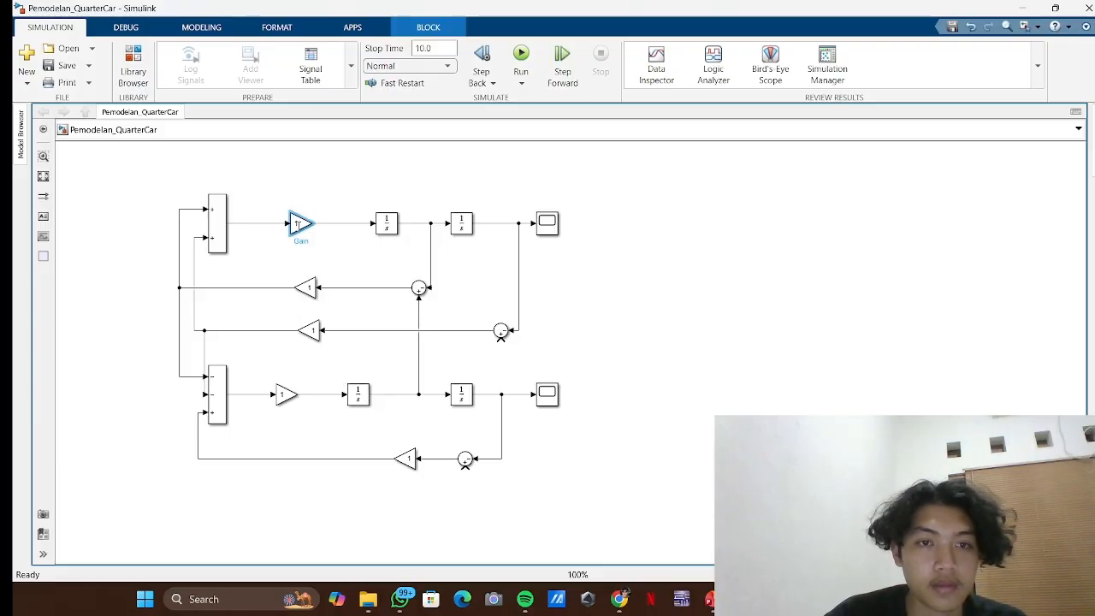
pyautogui.doubleClick(297, 224)
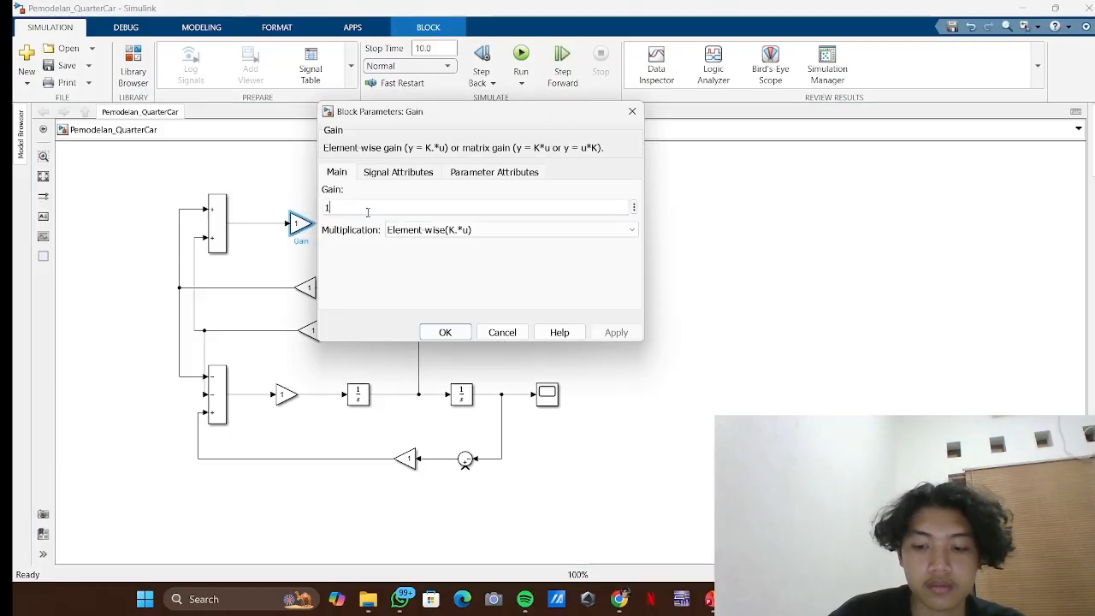
pyautogui.write('/mc')
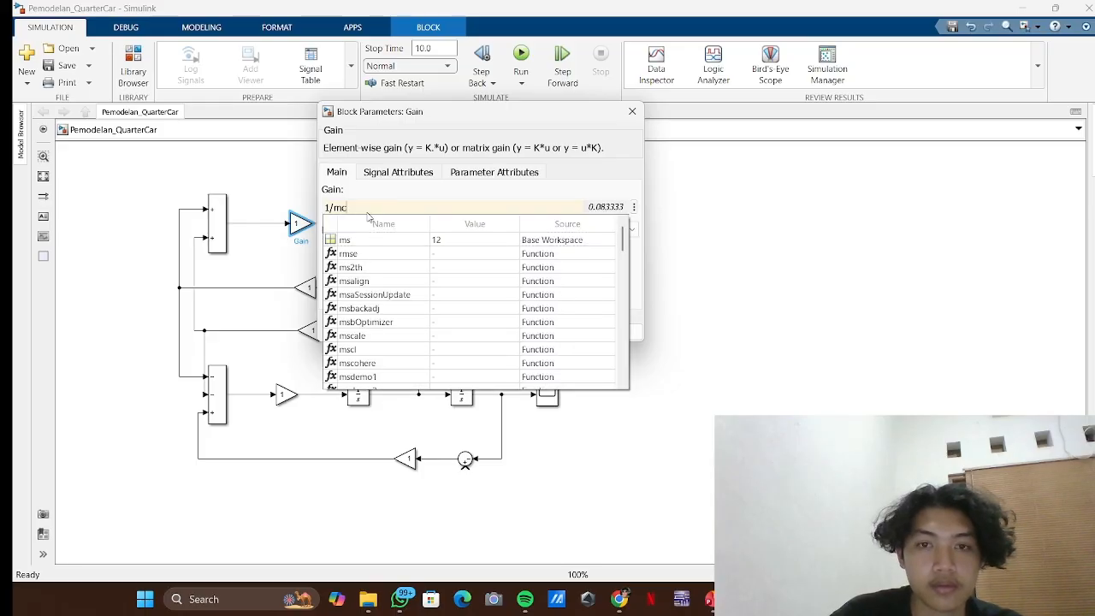
pyautogui.click(451, 333)
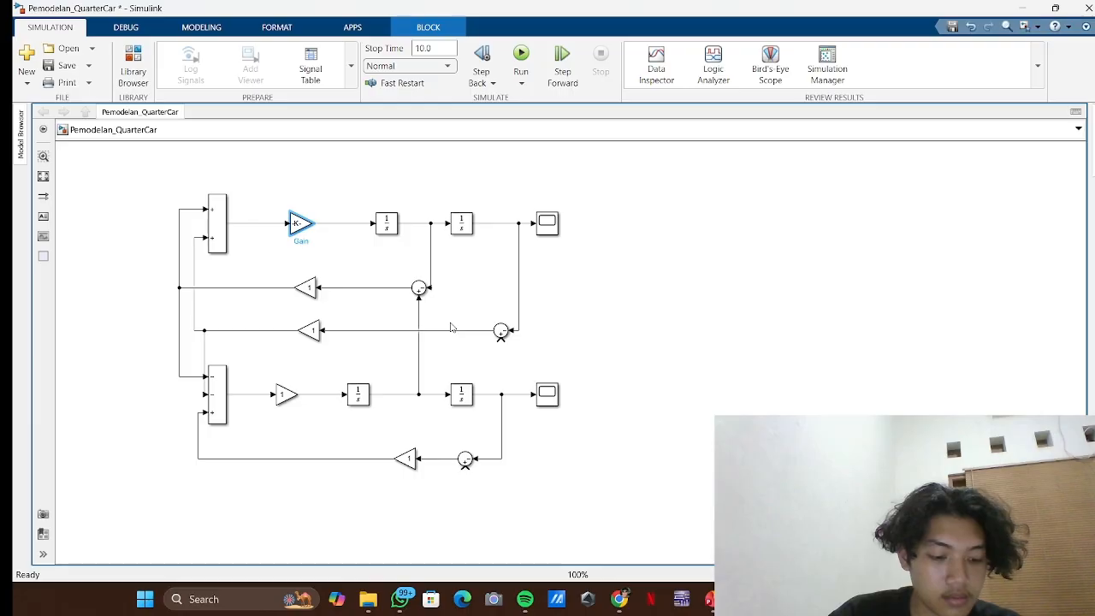
# - Set the first feedback Gain below the upper row to c1 and the second feedback Gain to k1
pyautogui.doubleClick(308, 289)
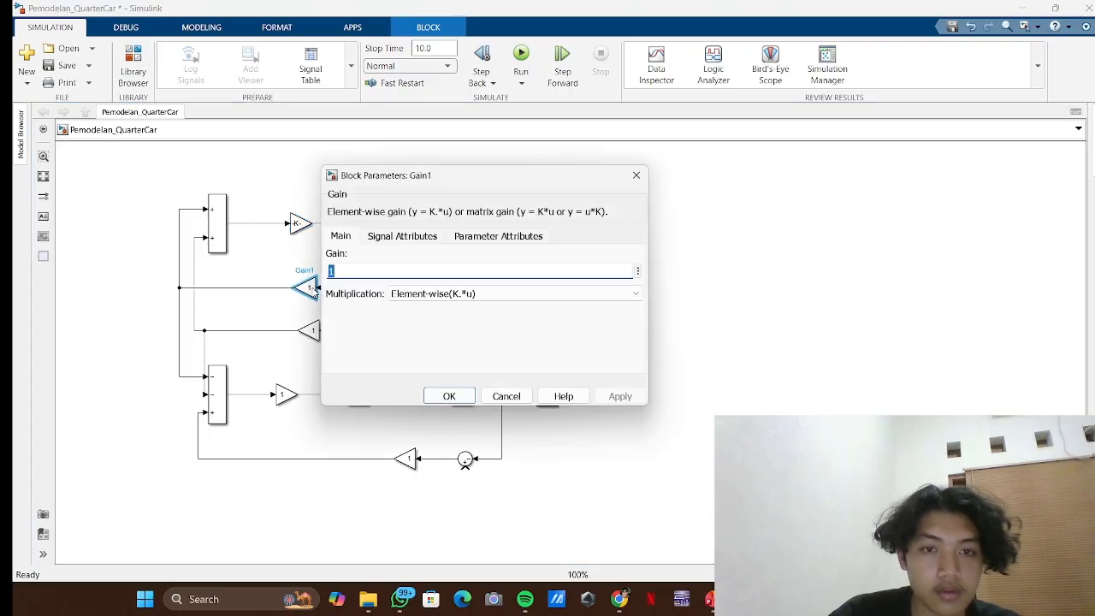
pyautogui.write('c')
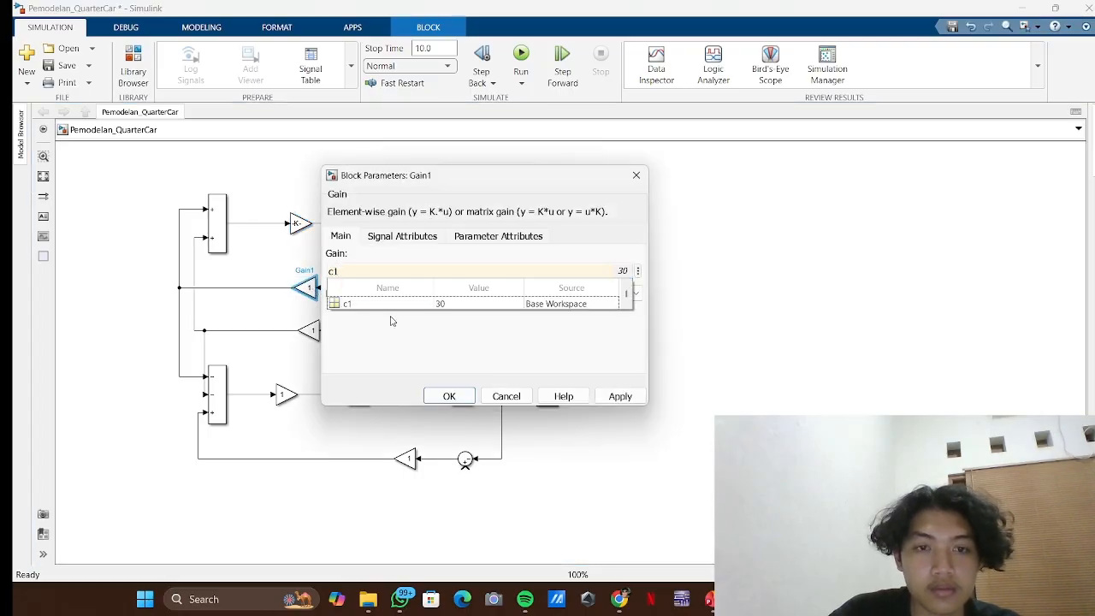
pyautogui.click(393, 319)
pyautogui.click(462, 402)
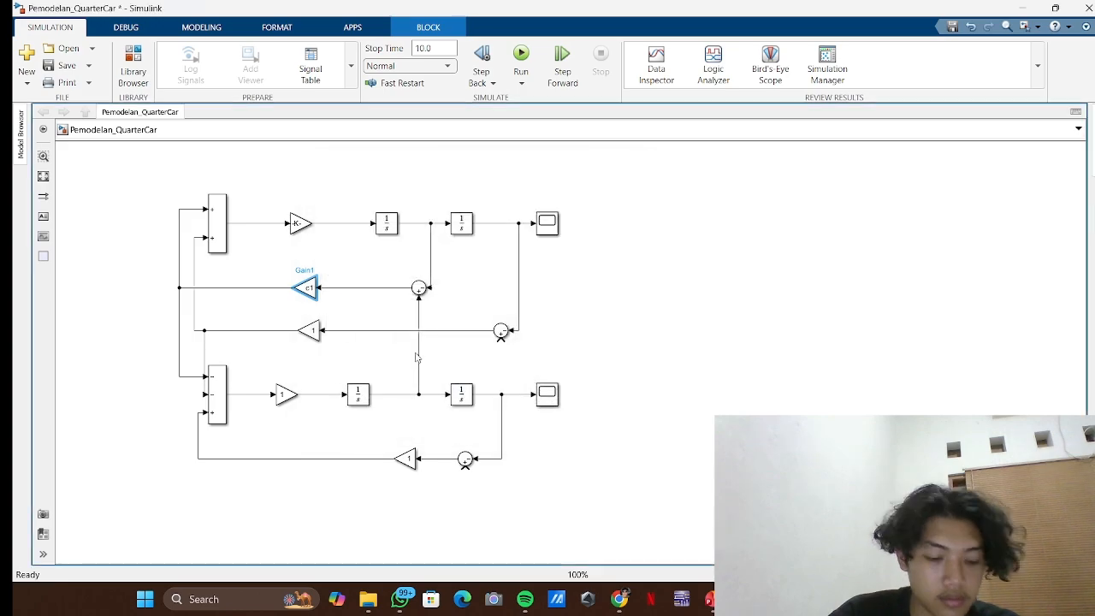
pyautogui.doubleClick(313, 332)
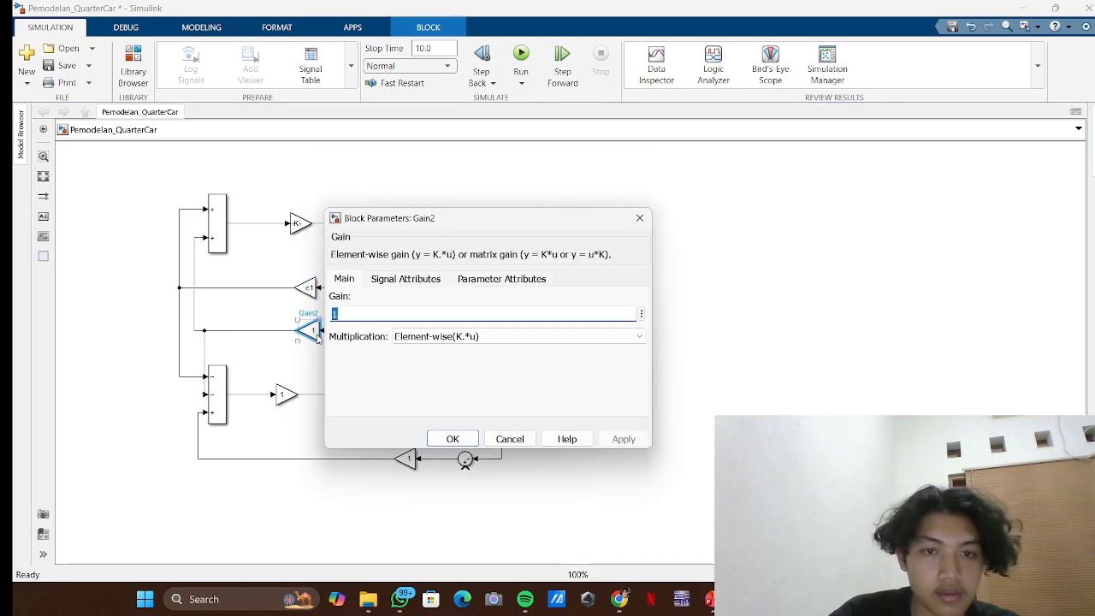
pyautogui.write('k1')
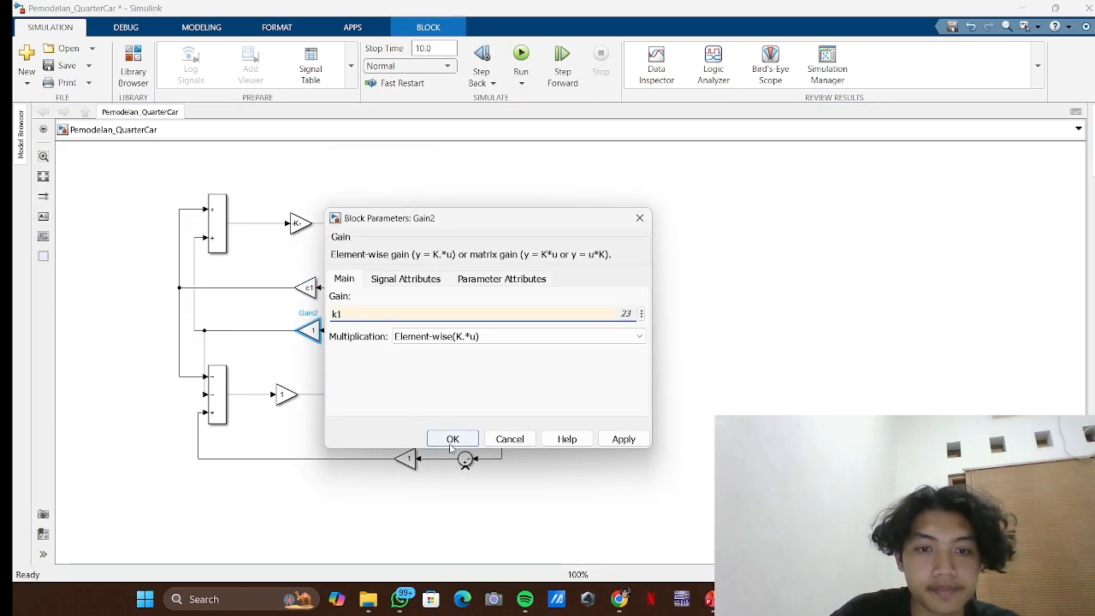
pyautogui.click(453, 439)
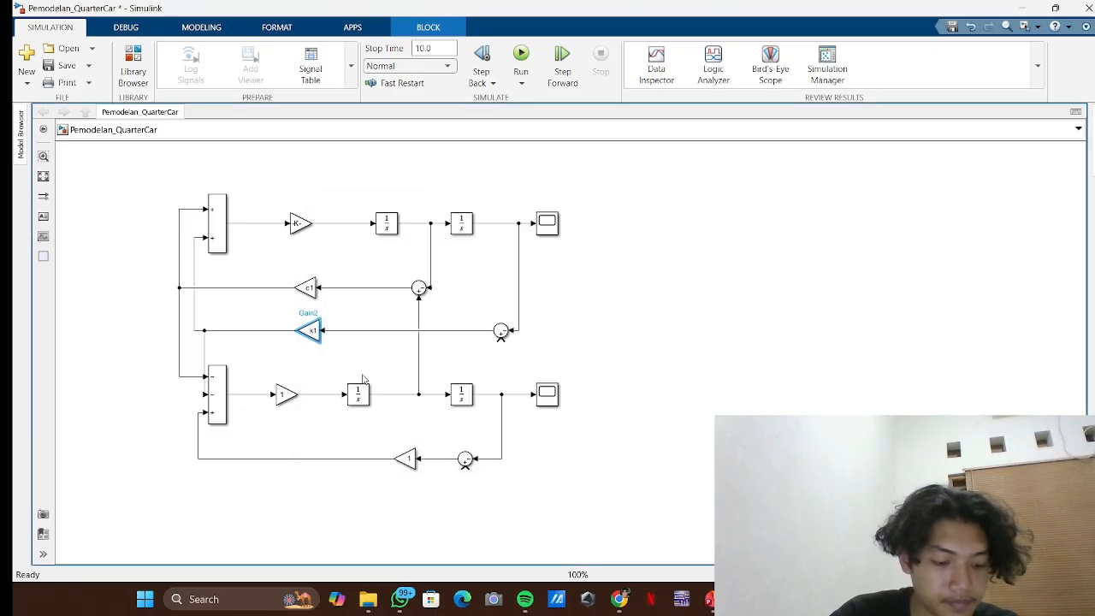
# - Set the lower row's forward Gain to 1/ms and the lowest feedback Gain to k2
pyautogui.doubleClick(287, 399)
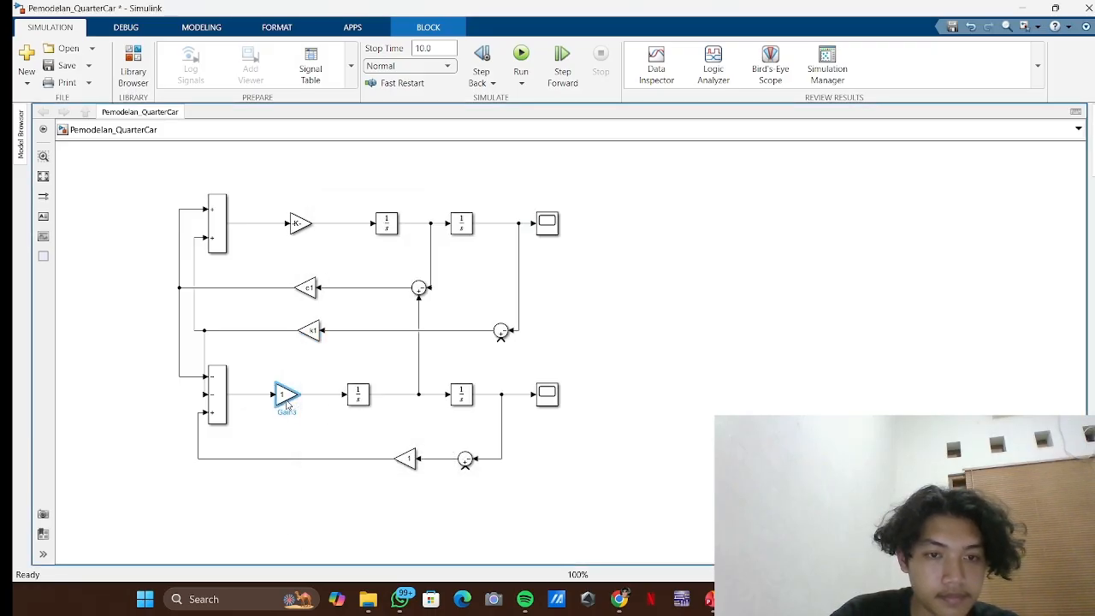
pyautogui.write('1/m')
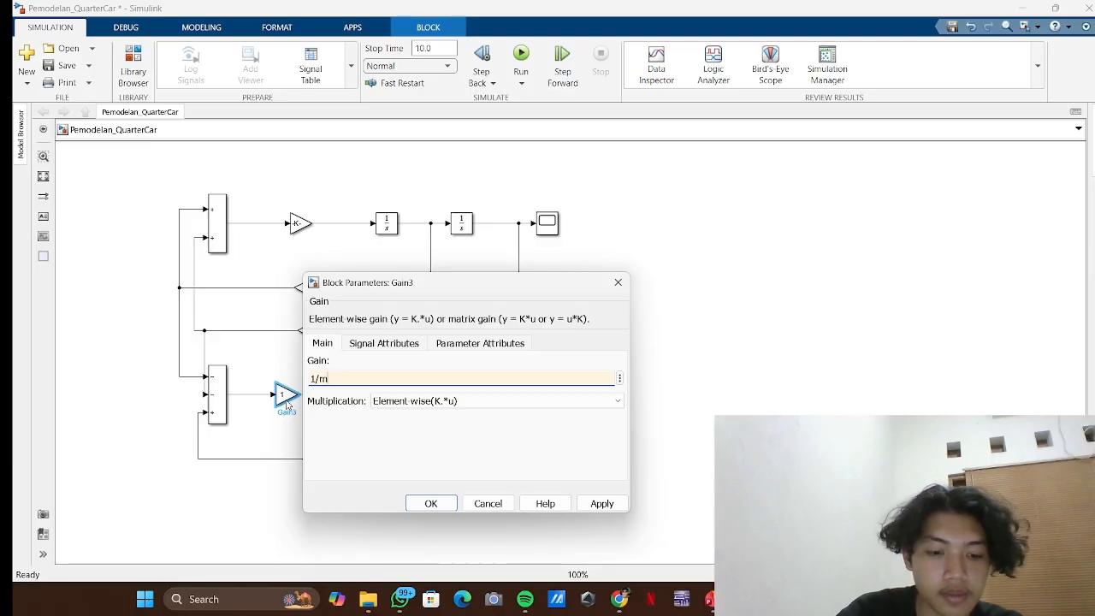
pyautogui.write('s')
pyautogui.click(442, 508)
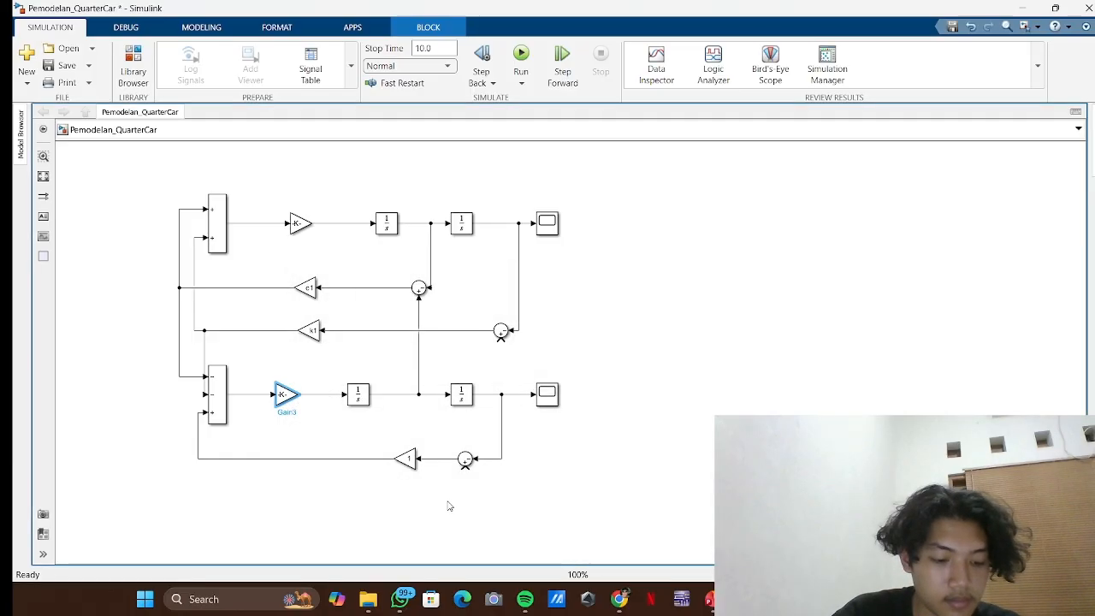
pyautogui.doubleClick(403, 460)
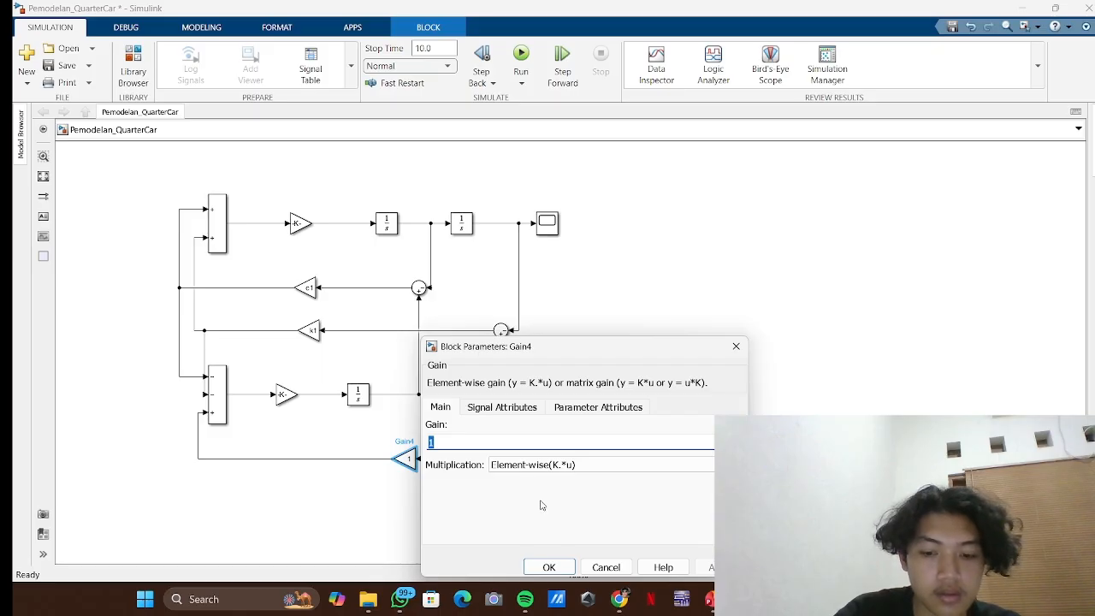
pyautogui.write('k2')
pyautogui.press('Return')
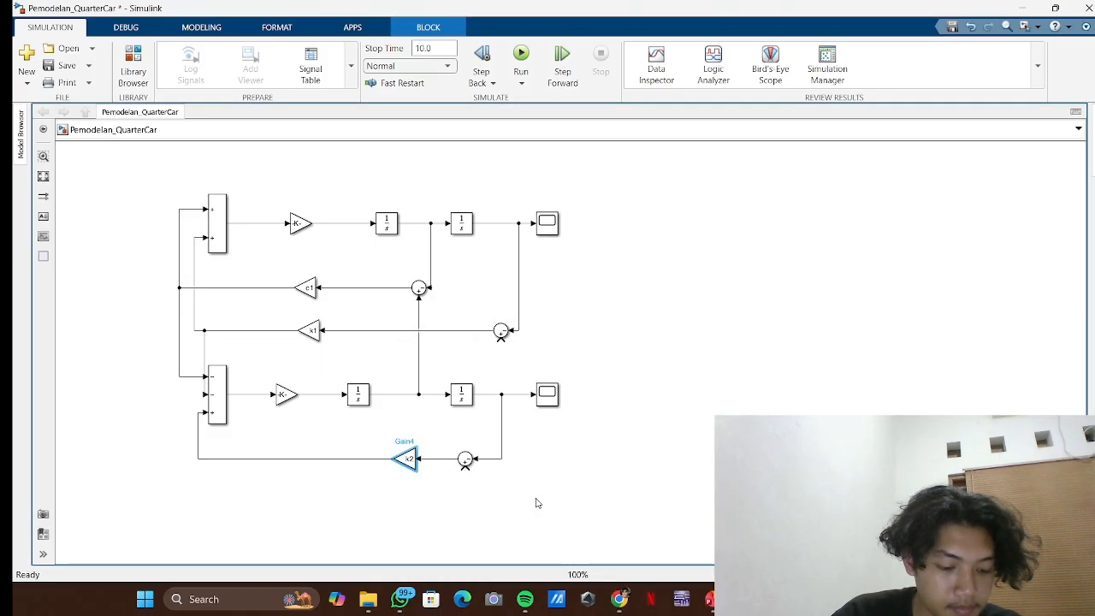
# - Add a Step block below the lowest feedback row and connect it to that row's round Sum plus input
pyautogui.doubleClick(536, 503)
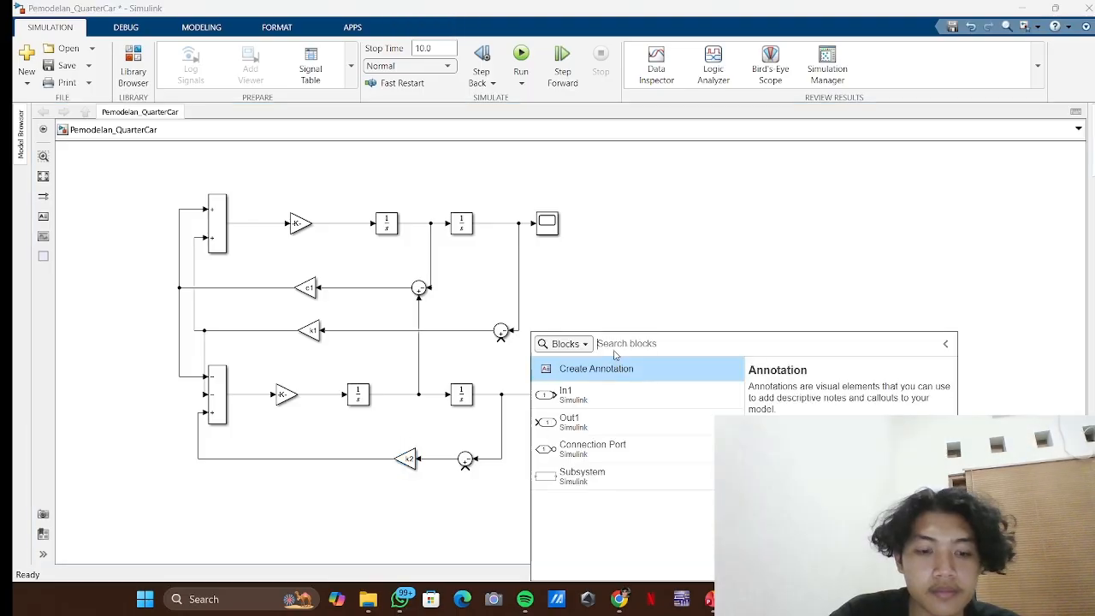
pyautogui.write('step')
pyautogui.click(595, 377)
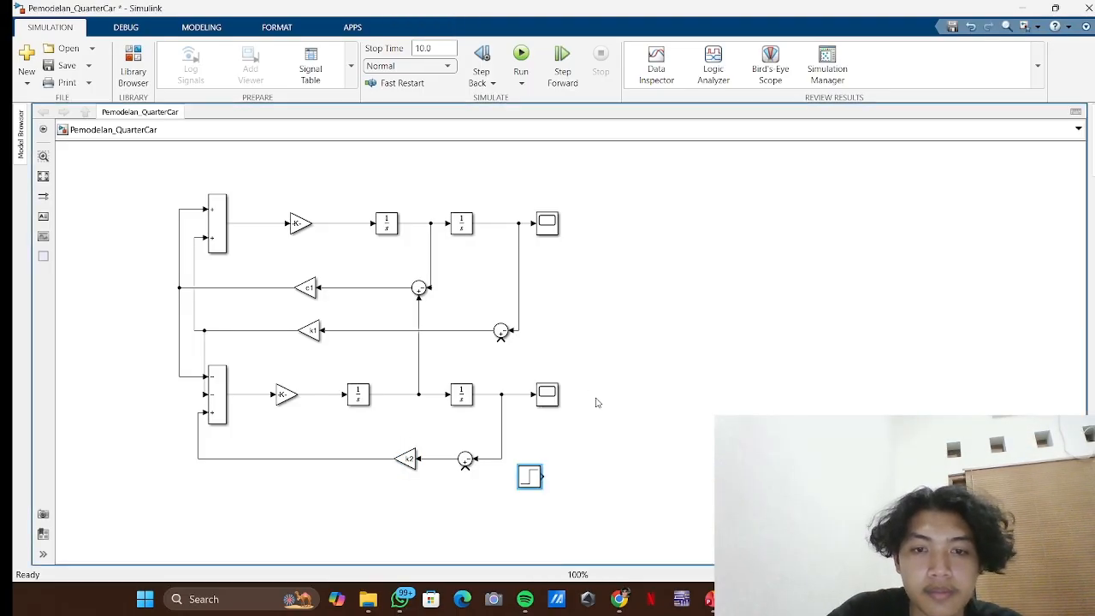
pyautogui.moveTo(530, 485); pyautogui.dragTo(464, 467)
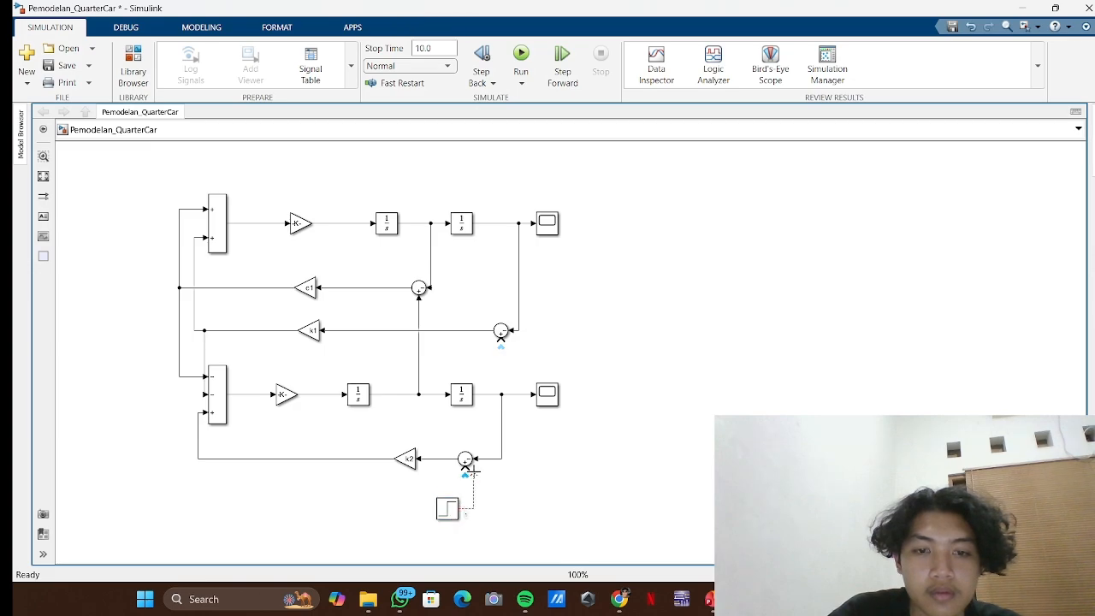
# - Set the Step block's final value to 10
pyautogui.doubleClick(447, 509)
pyautogui.doubleClick(494, 456)
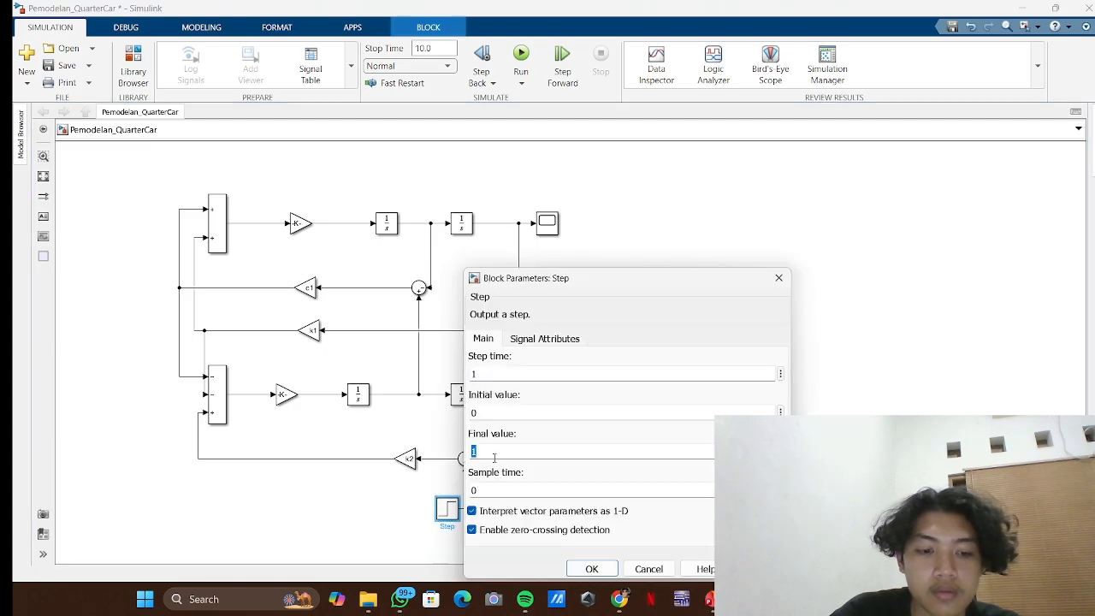
pyautogui.write('10')
pyautogui.press('Return')
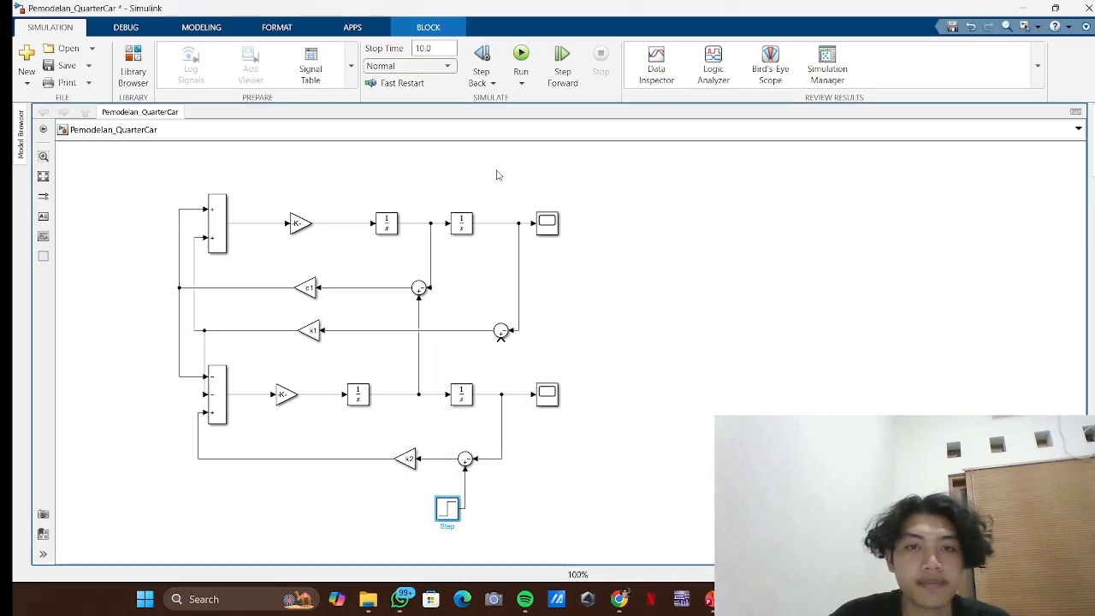
# - Run the quarter car simulation and view the upper row's response in its Scope
pyautogui.click(520, 86)
pyautogui.click(539, 124)
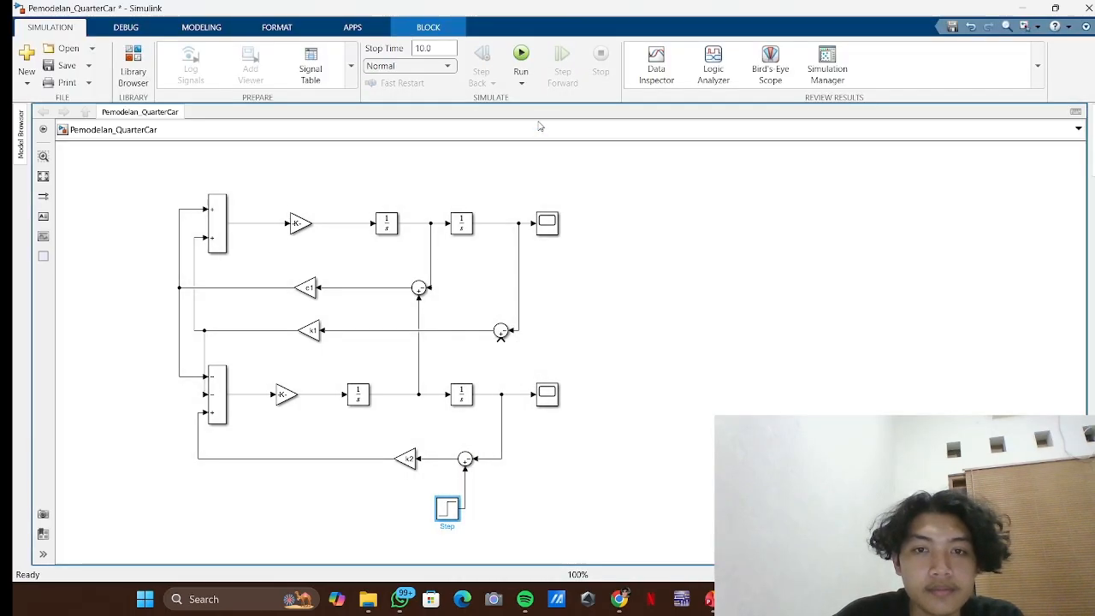
pyautogui.click(548, 222)
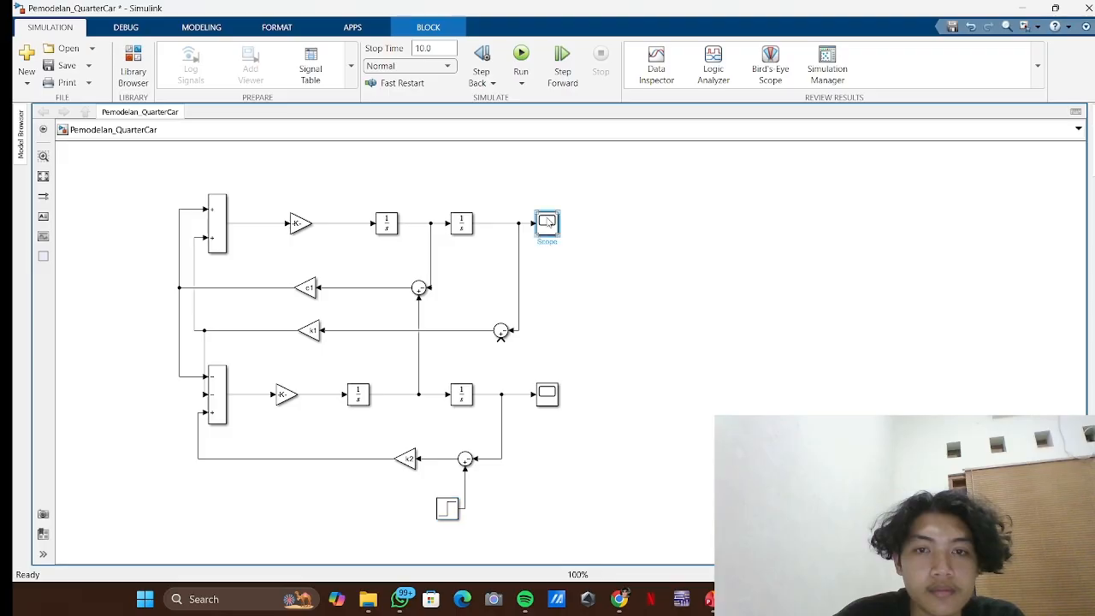
pyautogui.doubleClick(548, 222)
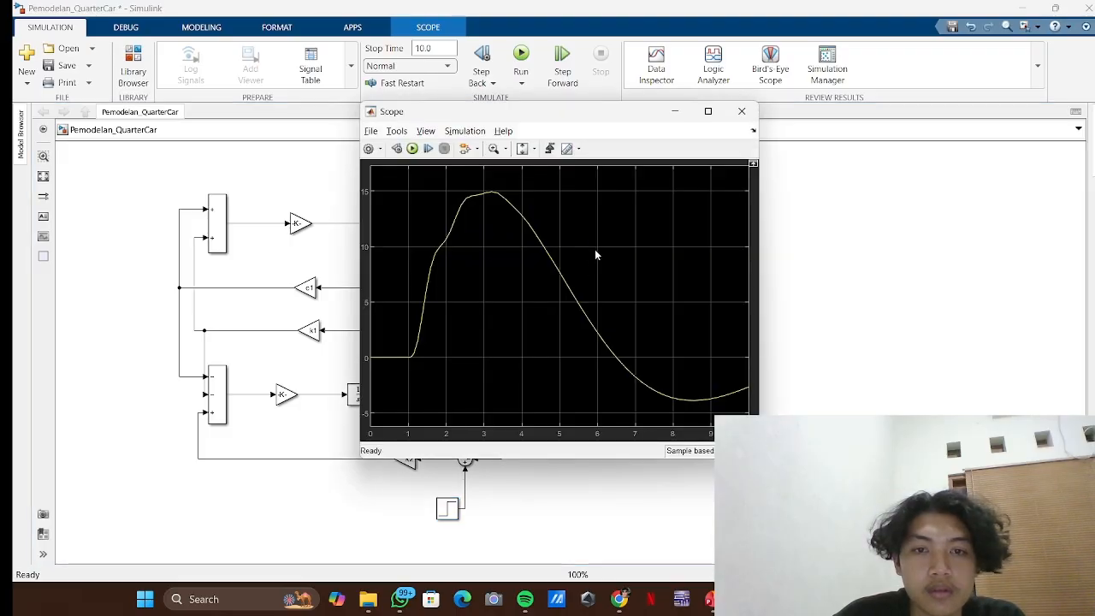
pyautogui.moveTo(626, 118); pyautogui.dragTo(885, 137)
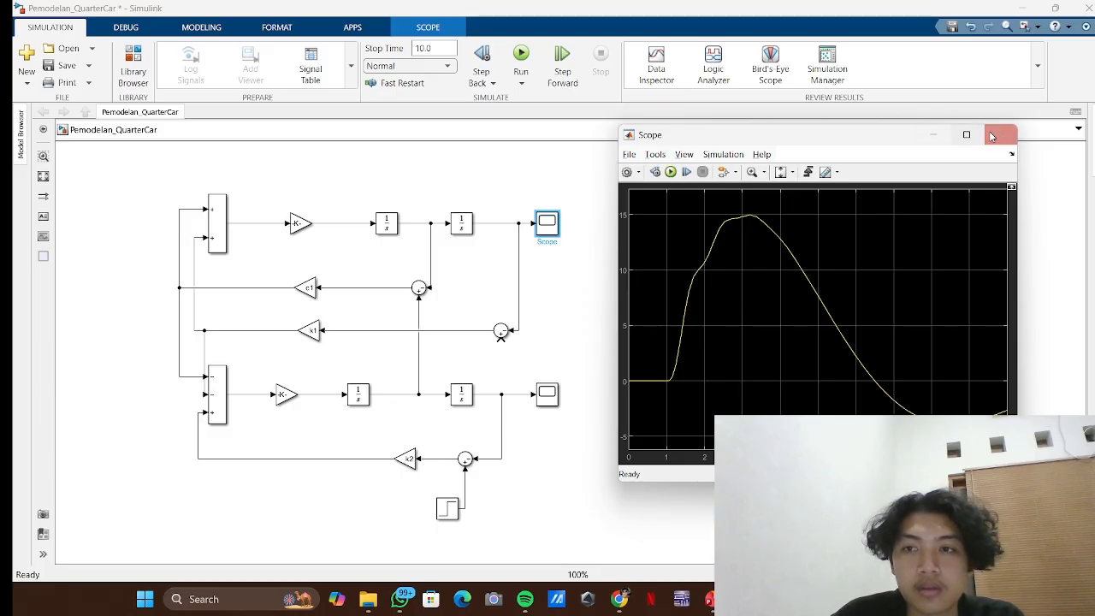
pyautogui.click(932, 135)
# - View the lower row's response in its Scope and close the plot
pyautogui.doubleClick(547, 394)
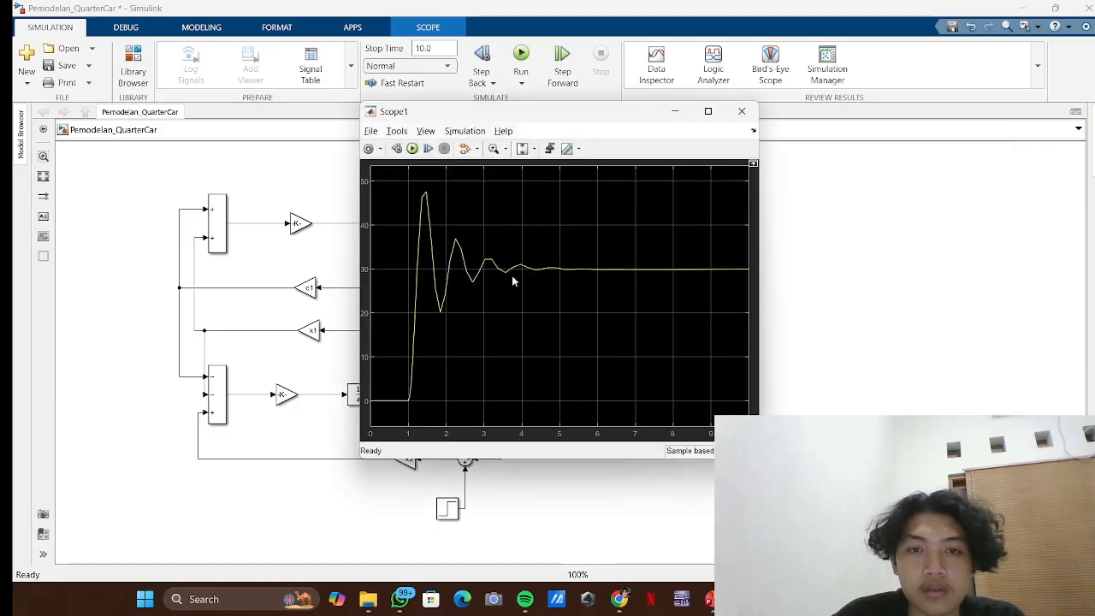
pyautogui.moveTo(533, 131); pyautogui.dragTo(770, 168)
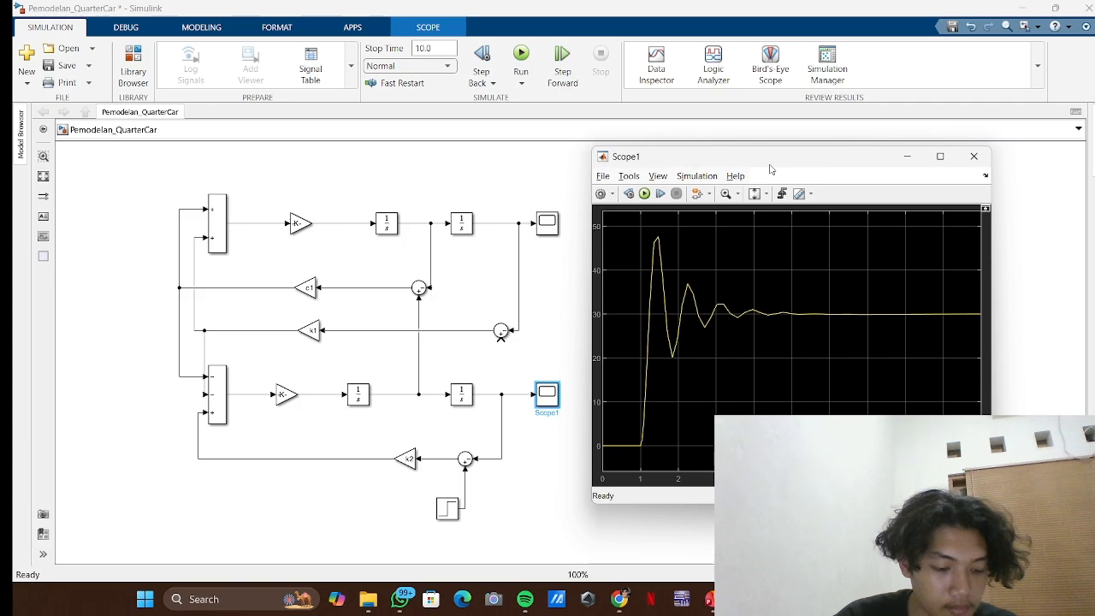
pyautogui.click(962, 159)
# - Switch to the PowerPoint slide show and examine the transfer-function version of the Quarter Car Model, returning to Simulink
pyautogui.hotkey('alt', 'Tab')
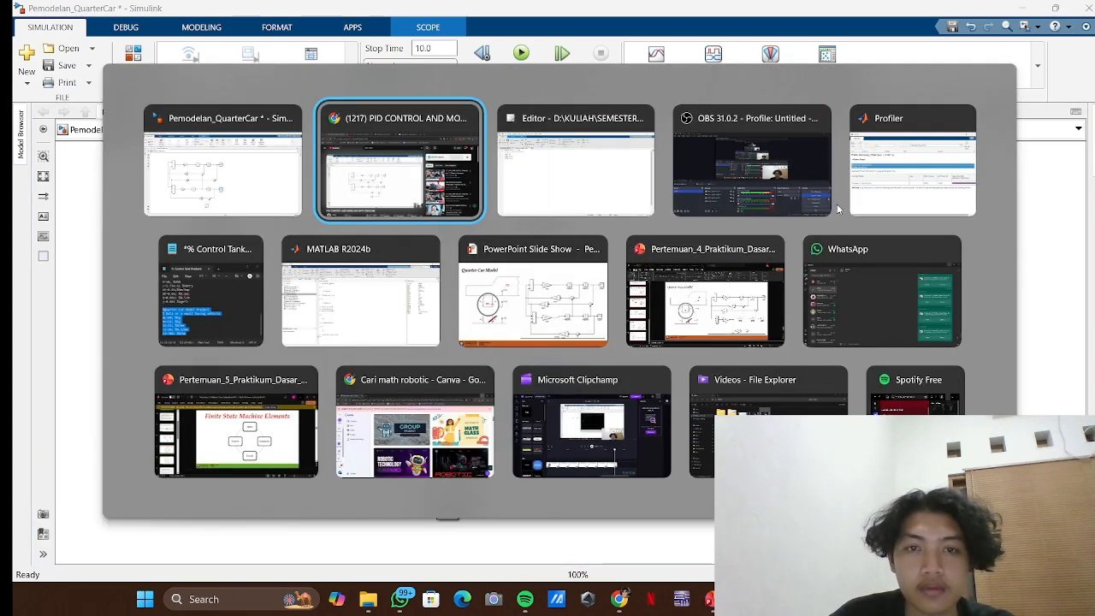
pyautogui.click(544, 294)
pyautogui.press('Right')
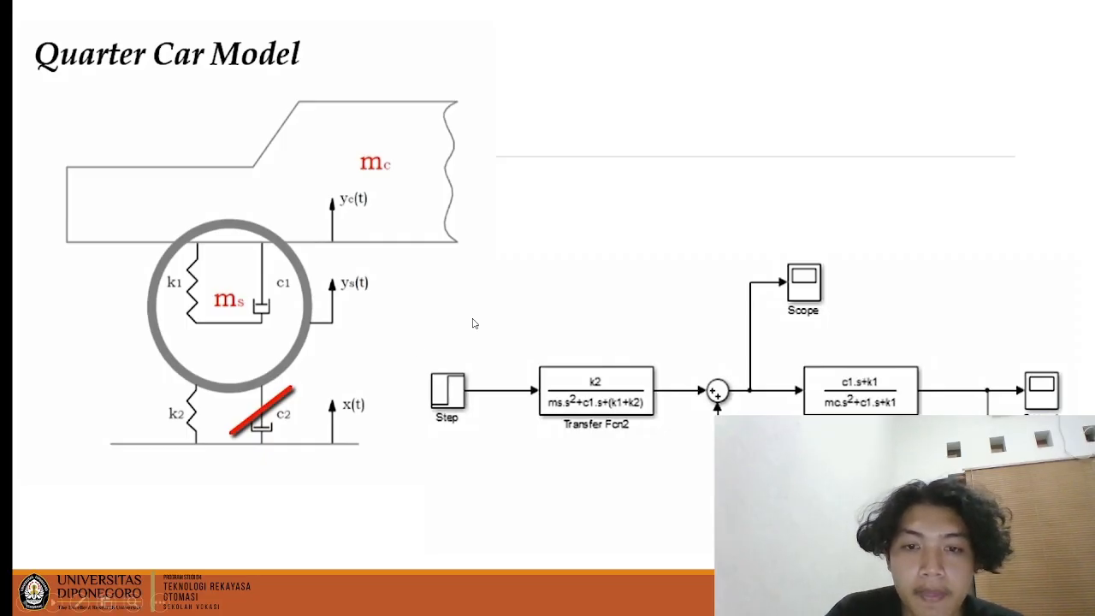
pyautogui.hotkey('alt', 'Tab')
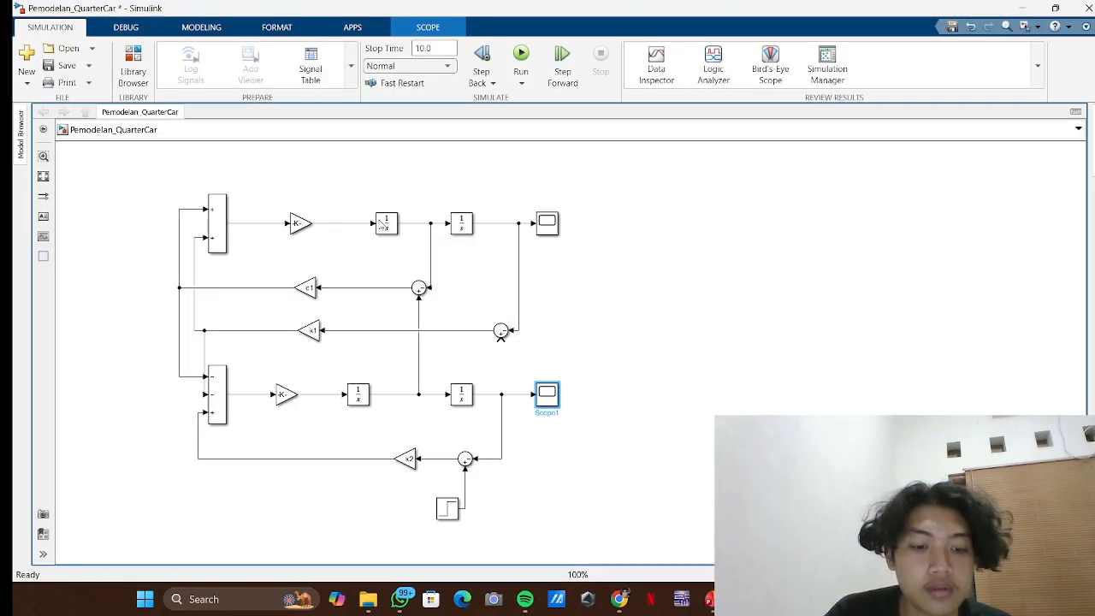
# - Create a new blank model and maximize its window
pyautogui.hotkey('ctrl', 'n')
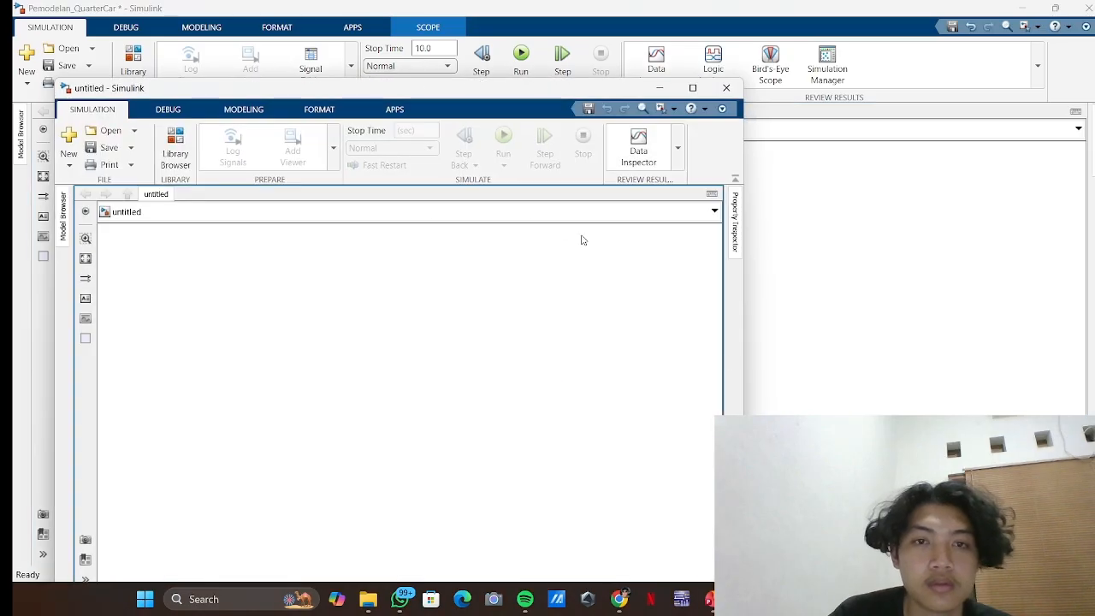
pyautogui.click(692, 88)
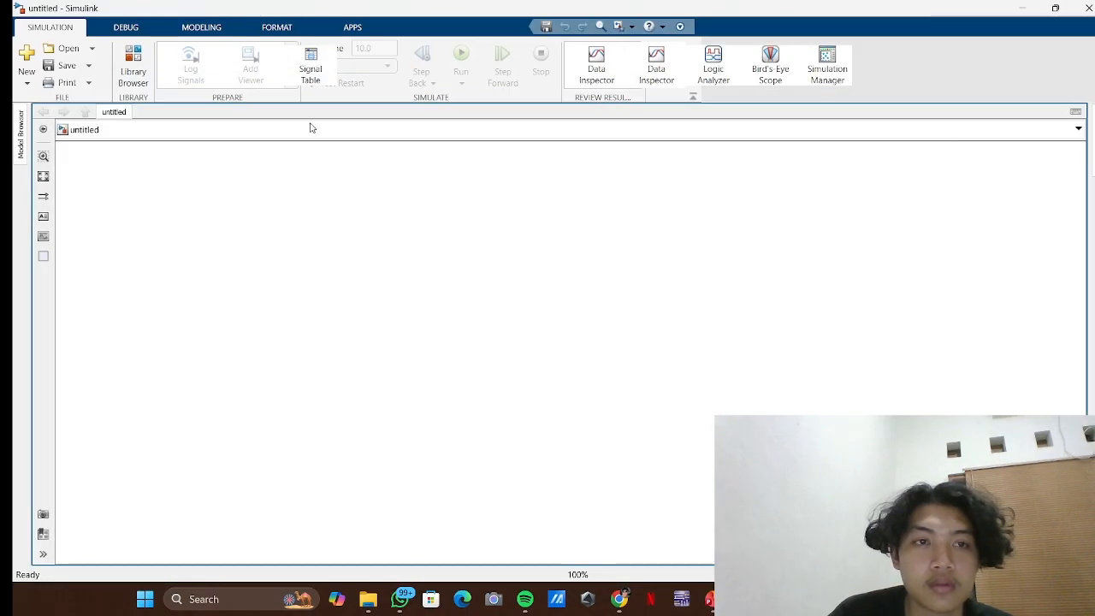
pyautogui.doubleClick(213, 237)
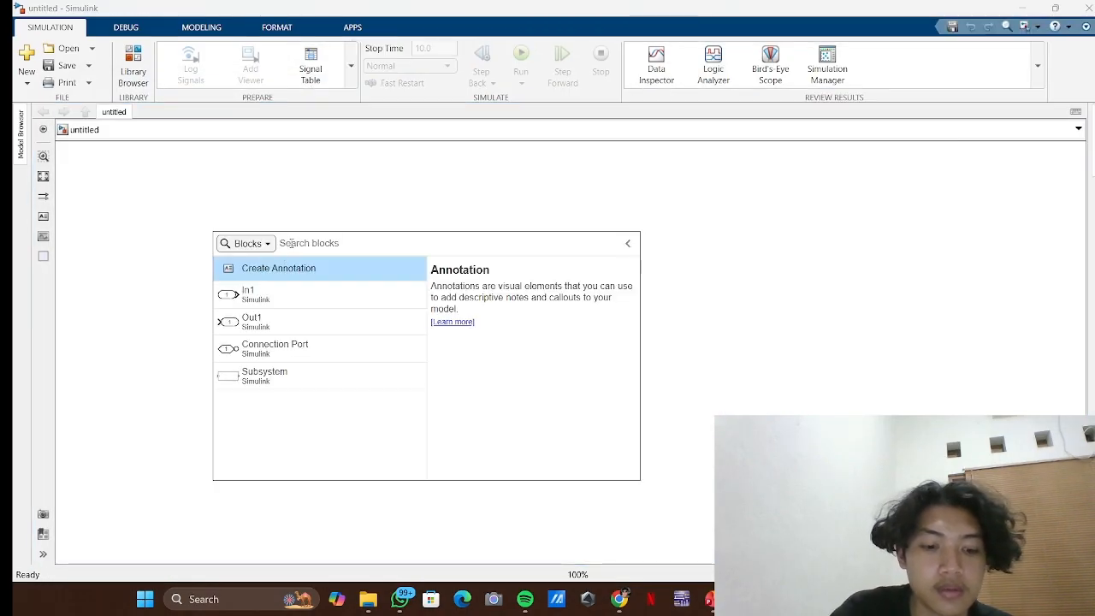
pyautogui.write('tra')
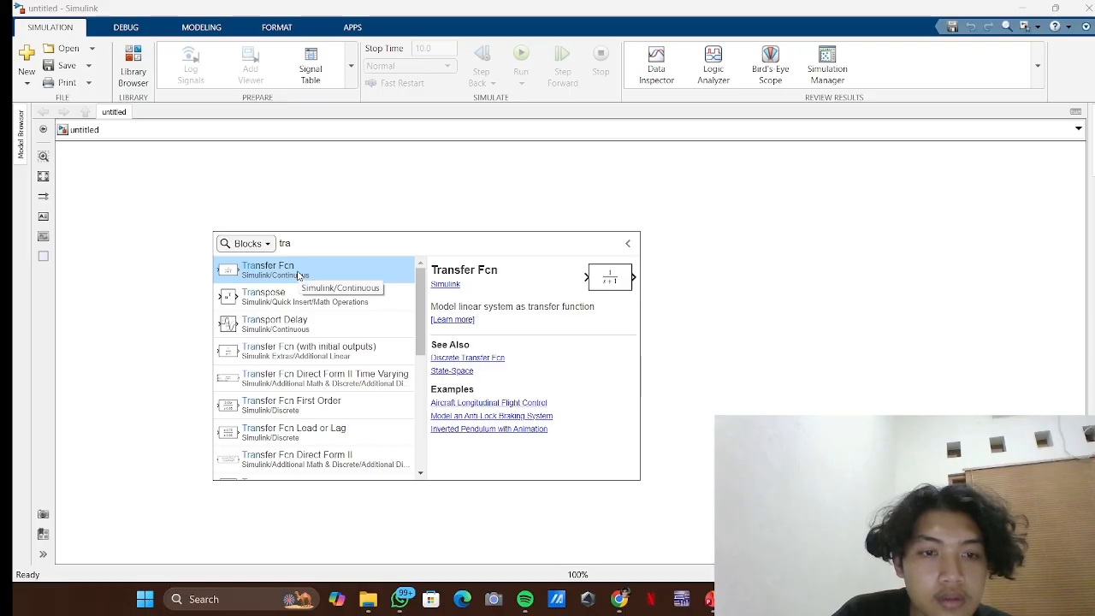
pyautogui.click(308, 411)
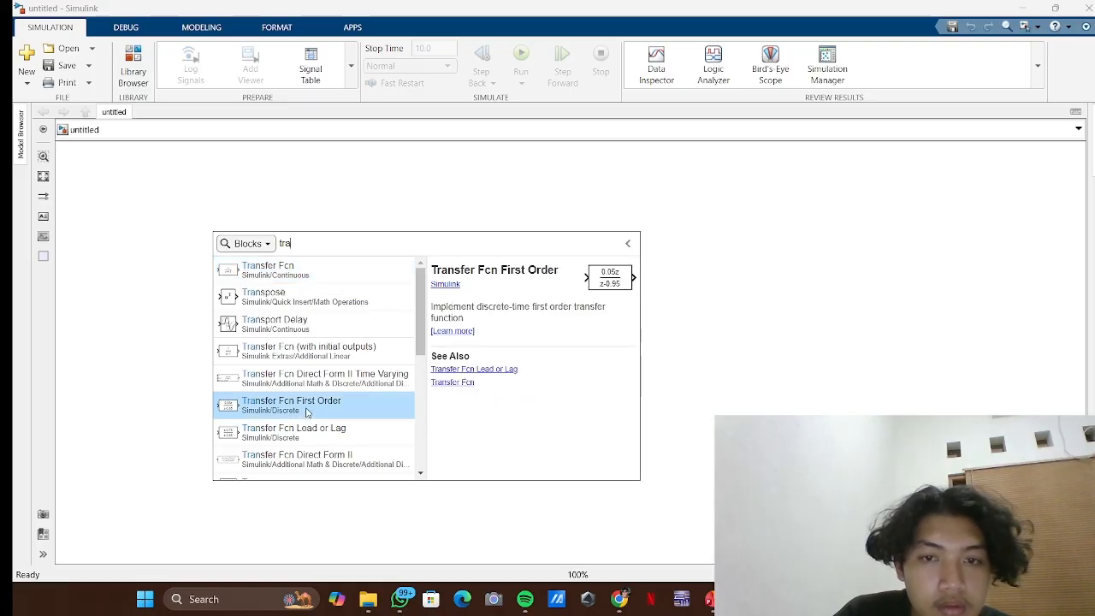
pyautogui.click(303, 385)
pyautogui.click(294, 416)
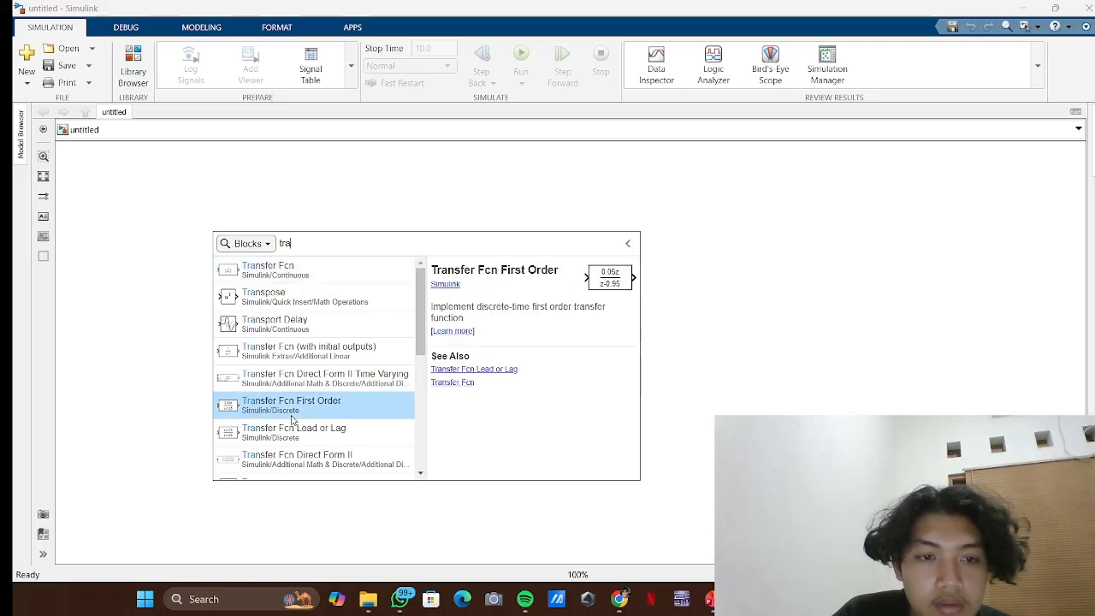
pyautogui.click(292, 437)
# - Switch to the YouTube tutorial in Chrome and skip ahead to examine how the transfer-function quarter car model is built, returning to Simulink
pyautogui.hotkey('alt', 'Tab')
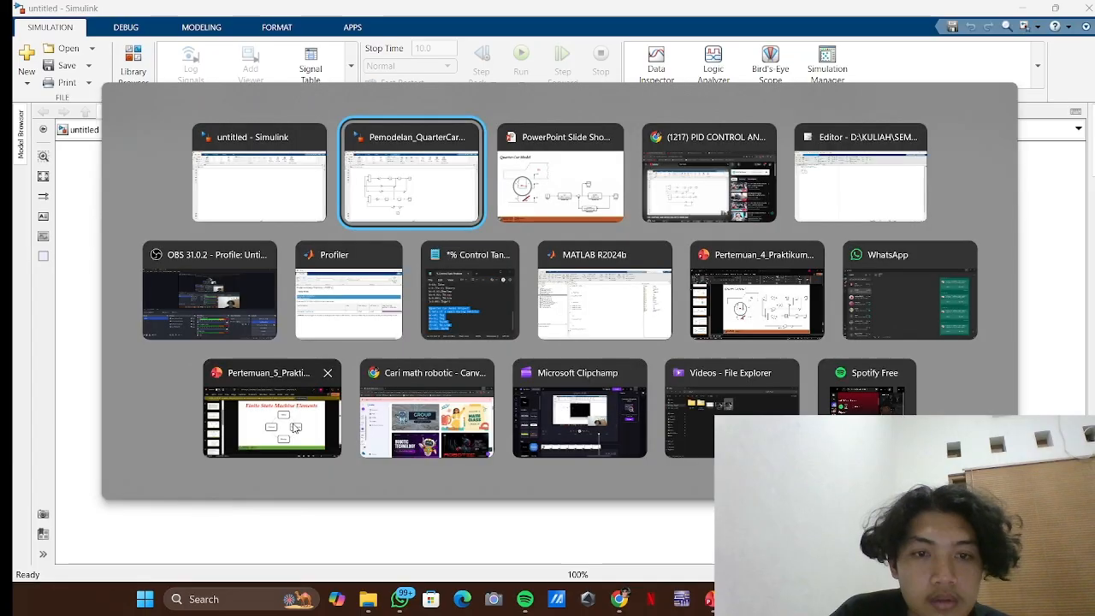
pyautogui.click(460, 280)
pyautogui.click(362, 304)
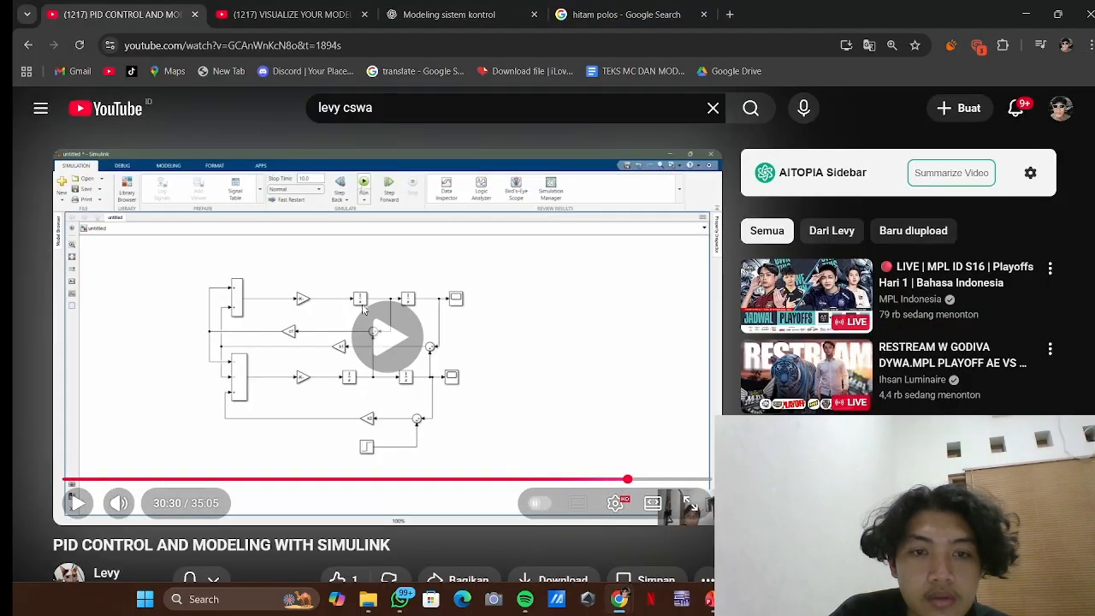
pyautogui.press('Right')
pyautogui.press('Right')
pyautogui.press('Right')
pyautogui.press('Right')
pyautogui.press('Right')
pyautogui.press('Right')
pyautogui.press('Right')
pyautogui.press('Right')
pyautogui.press('Right')
pyautogui.press('Right')
pyautogui.press('Right')
pyautogui.press('Right')
pyautogui.press('Right')
pyautogui.press('Right')
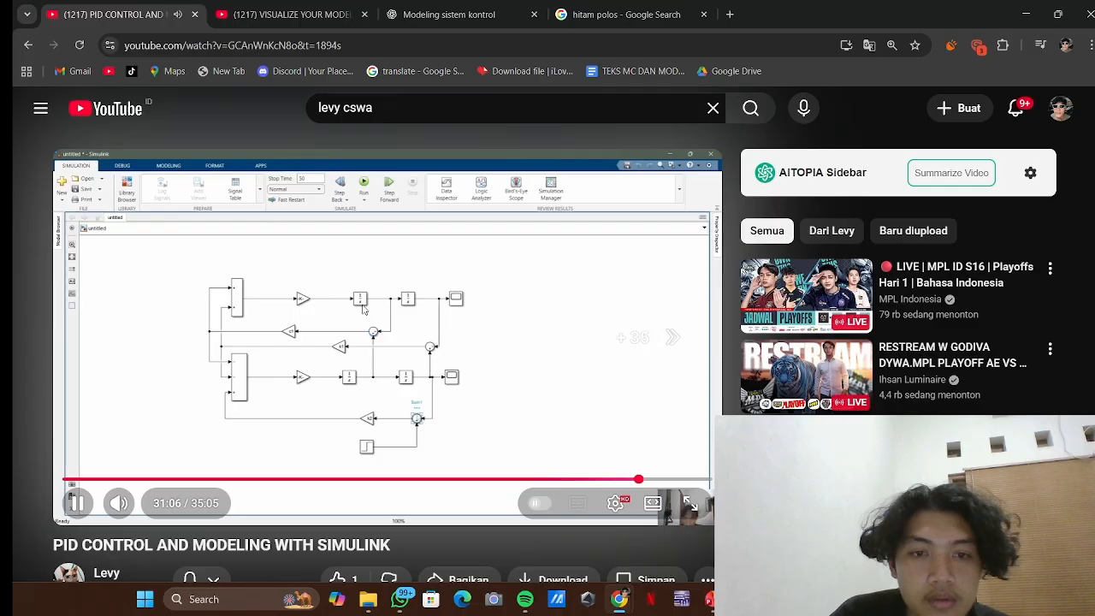
pyautogui.press('Right')
pyautogui.press('Right')
pyautogui.press('Right')
pyautogui.press('Right')
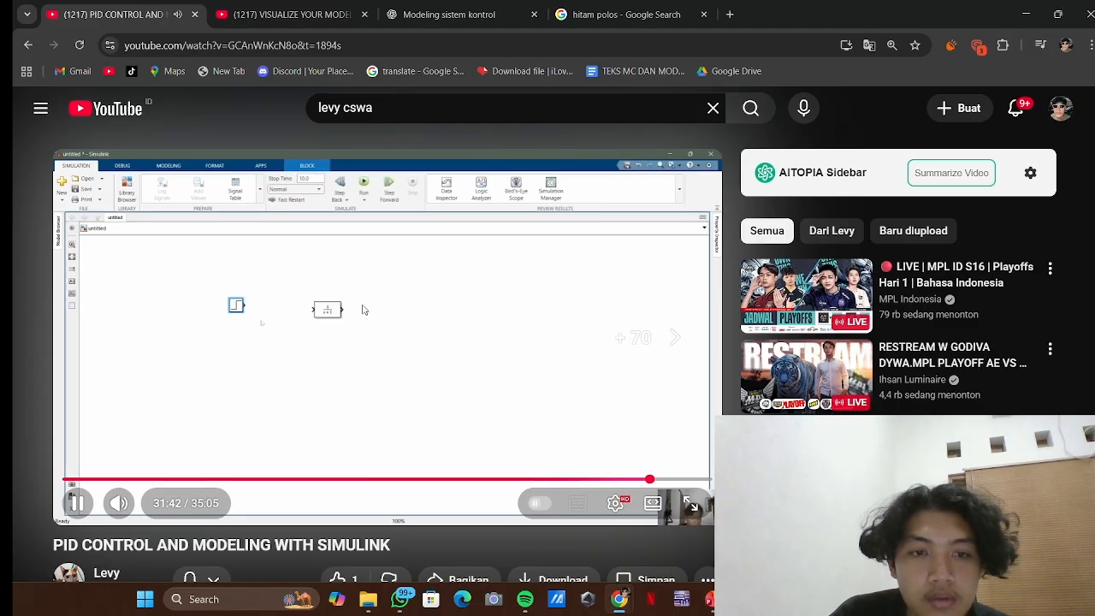
pyautogui.press('Right')
pyautogui.press('Right')
pyautogui.press('Right')
pyautogui.press('Right')
pyautogui.press('Right')
pyautogui.press('Right')
pyautogui.press('Right')
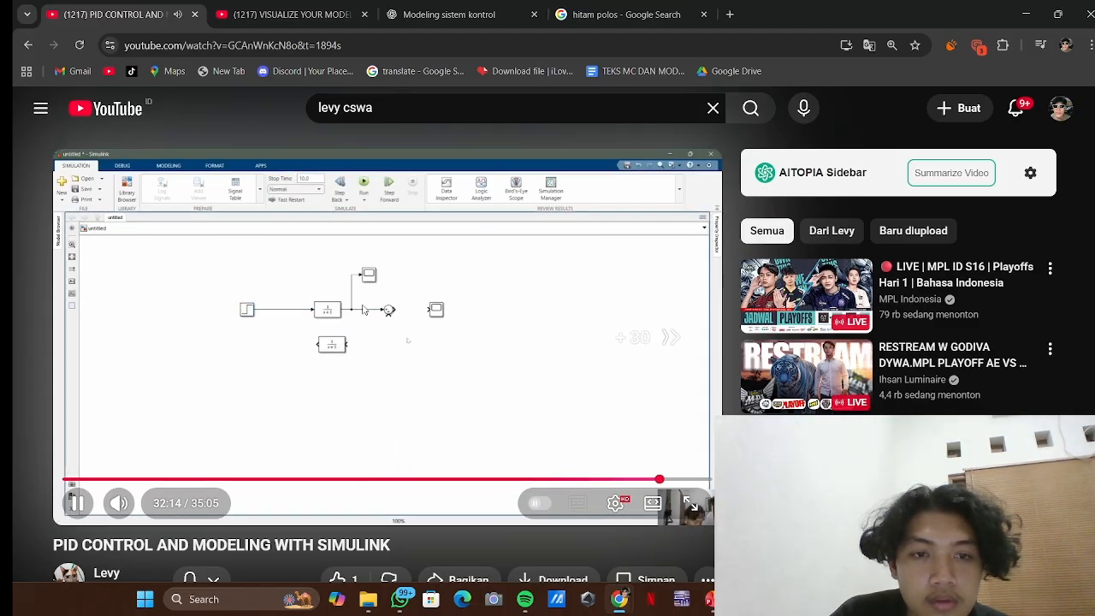
pyautogui.press('Right')
pyautogui.press('Right')
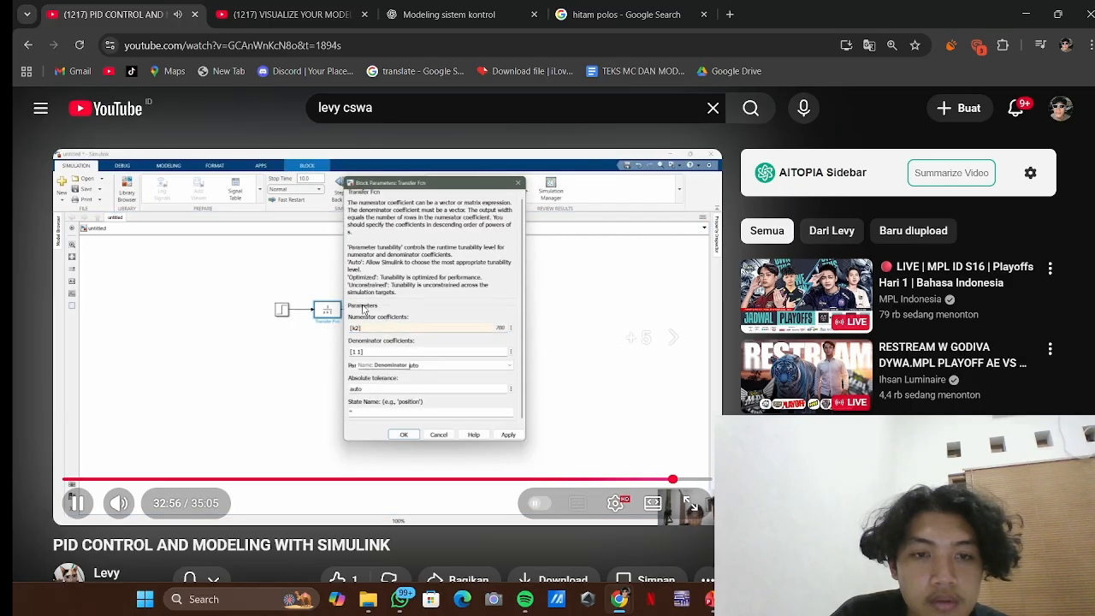
pyautogui.press('Right')
pyautogui.press('Right')
pyautogui.press('Right')
pyautogui.press('Right')
pyautogui.press('Right')
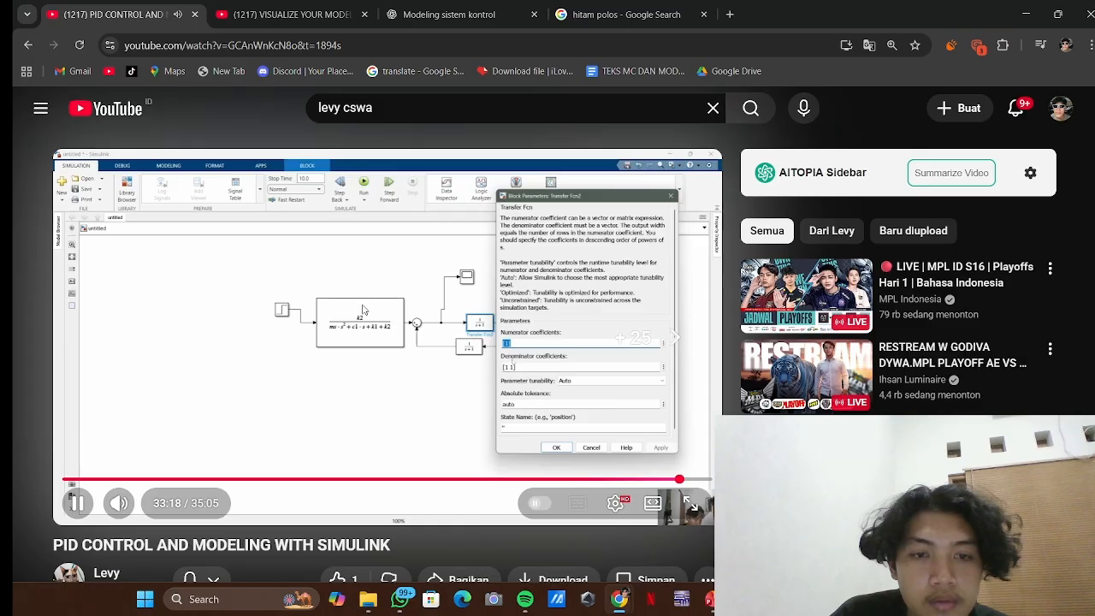
pyautogui.press('Left')
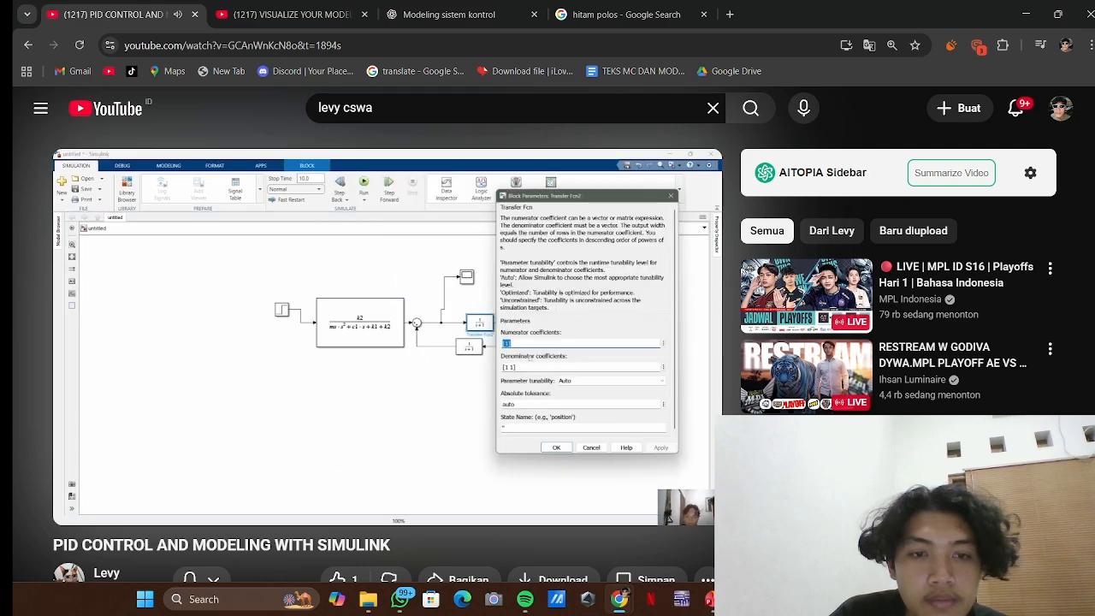
pyautogui.click(363, 309)
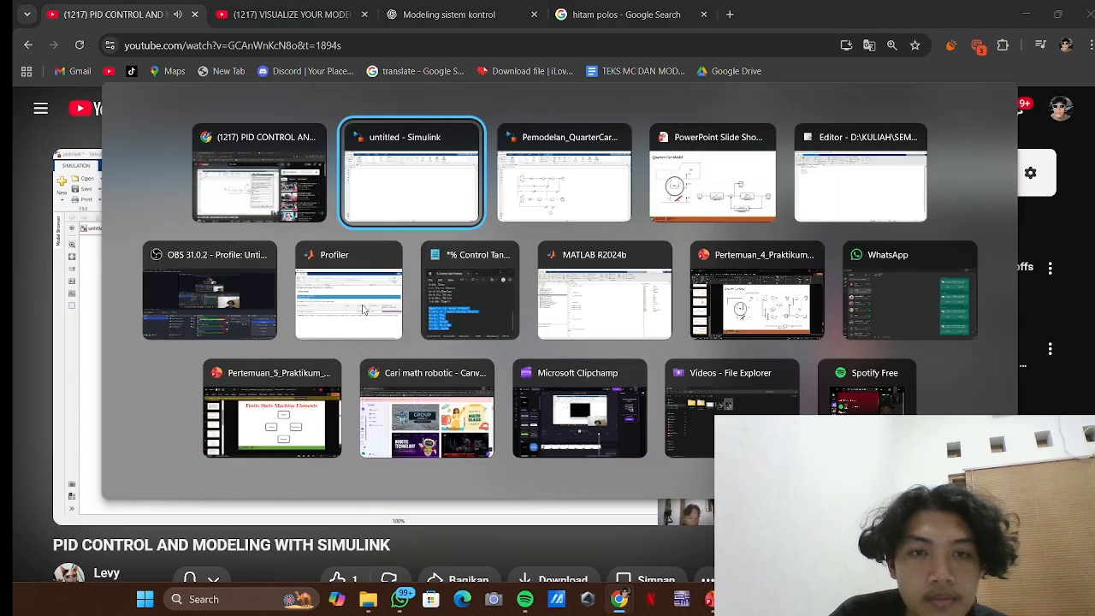
pyautogui.hotkey('alt', 'Tab')
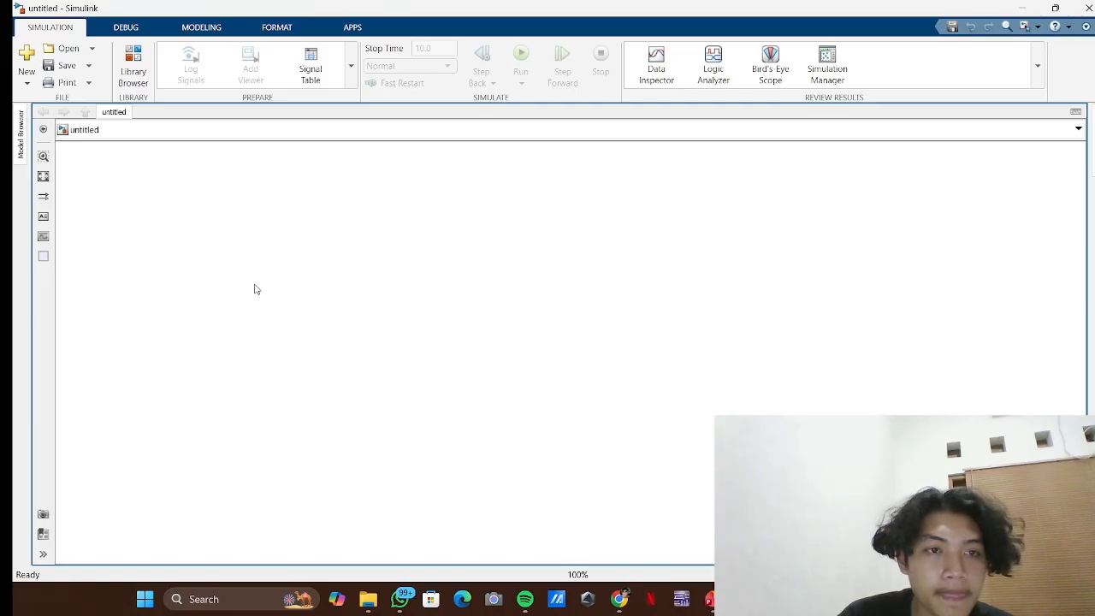
# - Add a Transfer Fcn block to the blank model and position it in the upper part of the canvas
pyautogui.doubleClick(255, 287)
pyautogui.write('tra')
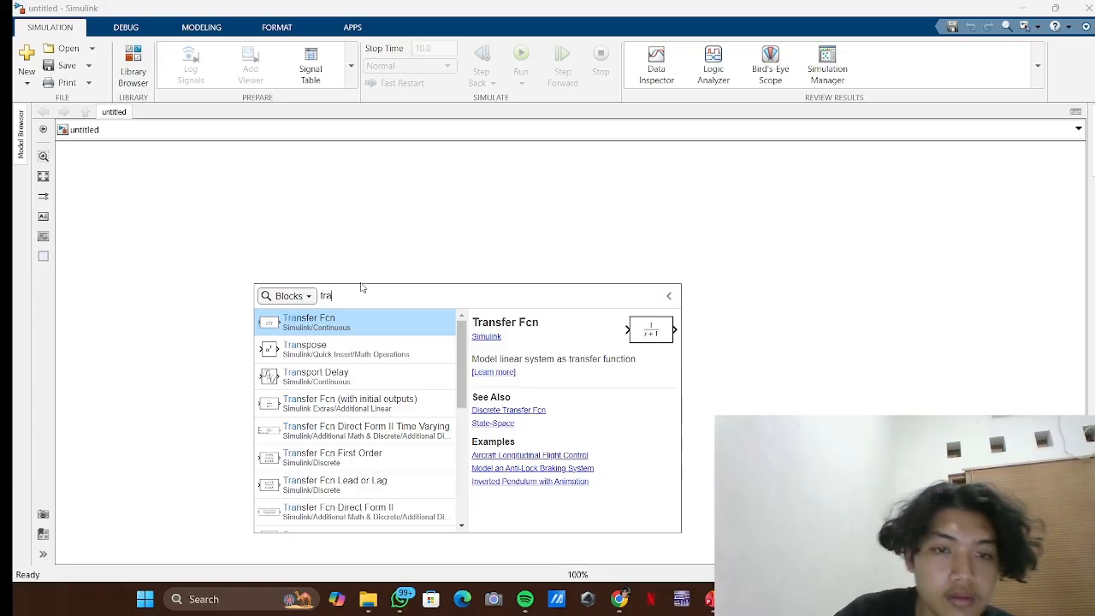
pyautogui.click(334, 316)
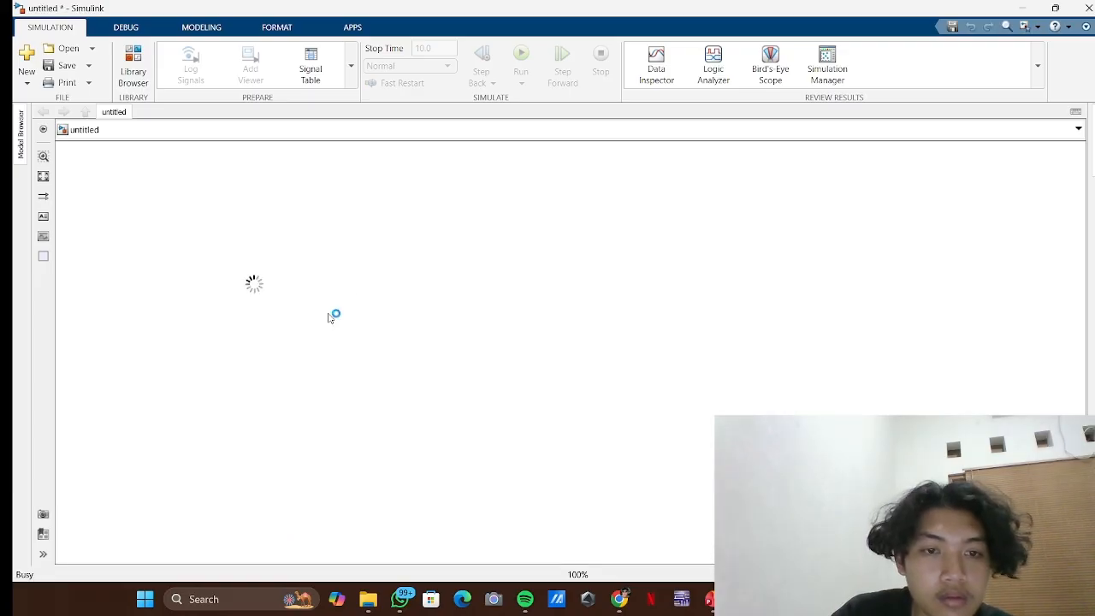
pyautogui.moveTo(255, 283); pyautogui.dragTo(372, 256)
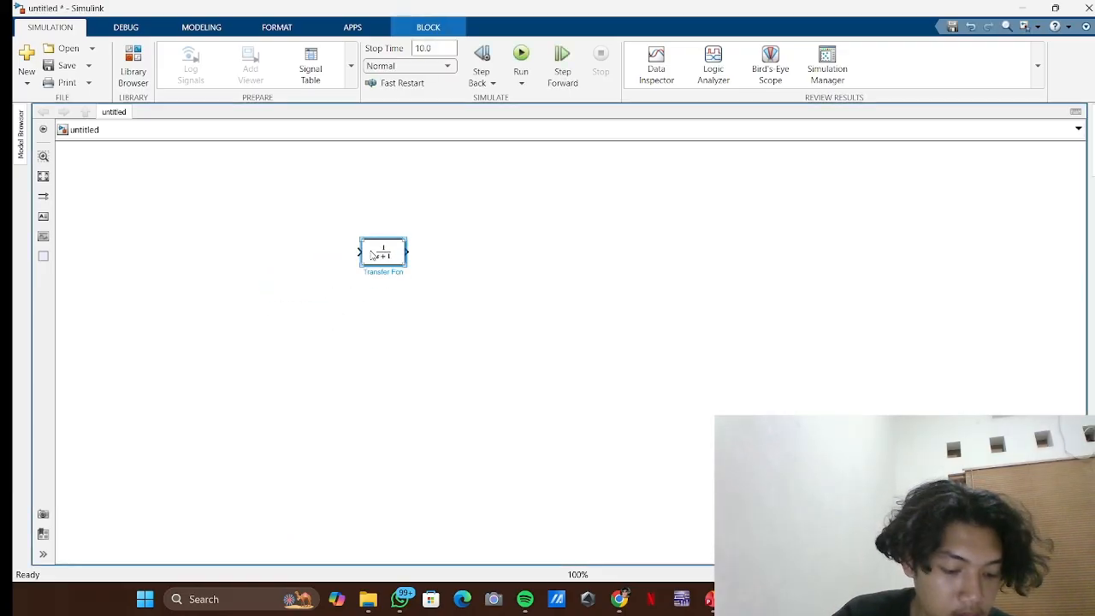
# - Add a Step block before the Transfer Fcn block and connect it to that block's input
pyautogui.doubleClick(253, 254)
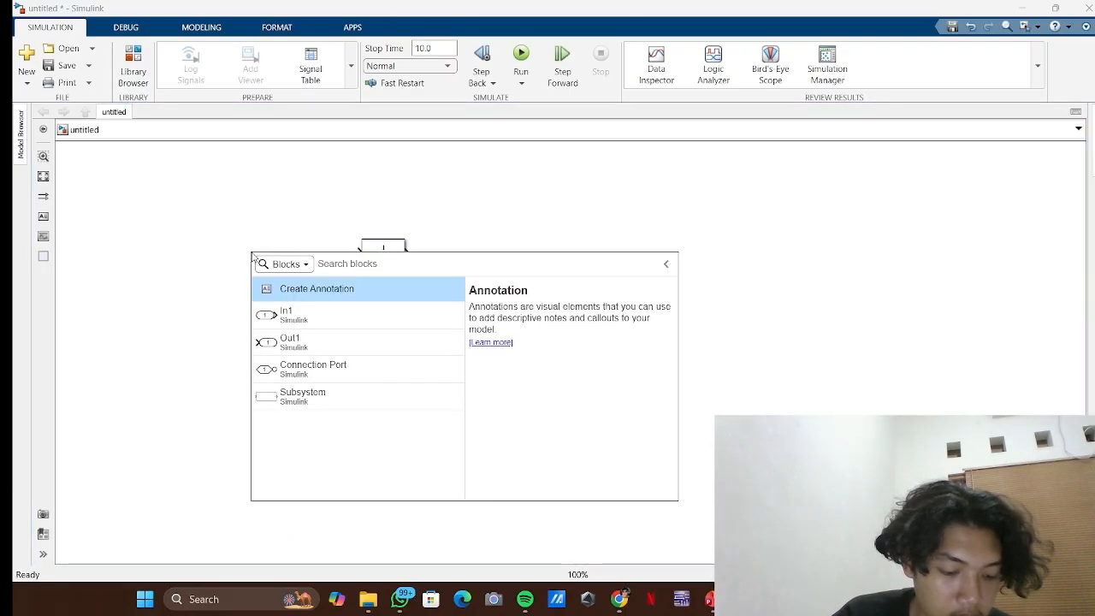
pyautogui.write('st')
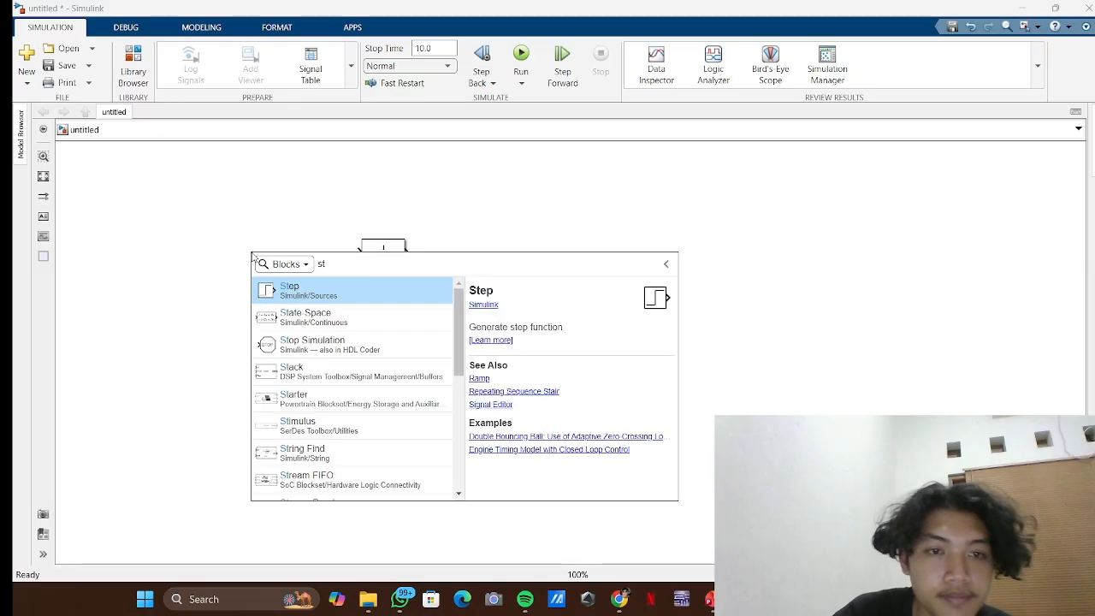
pyautogui.press('Return')
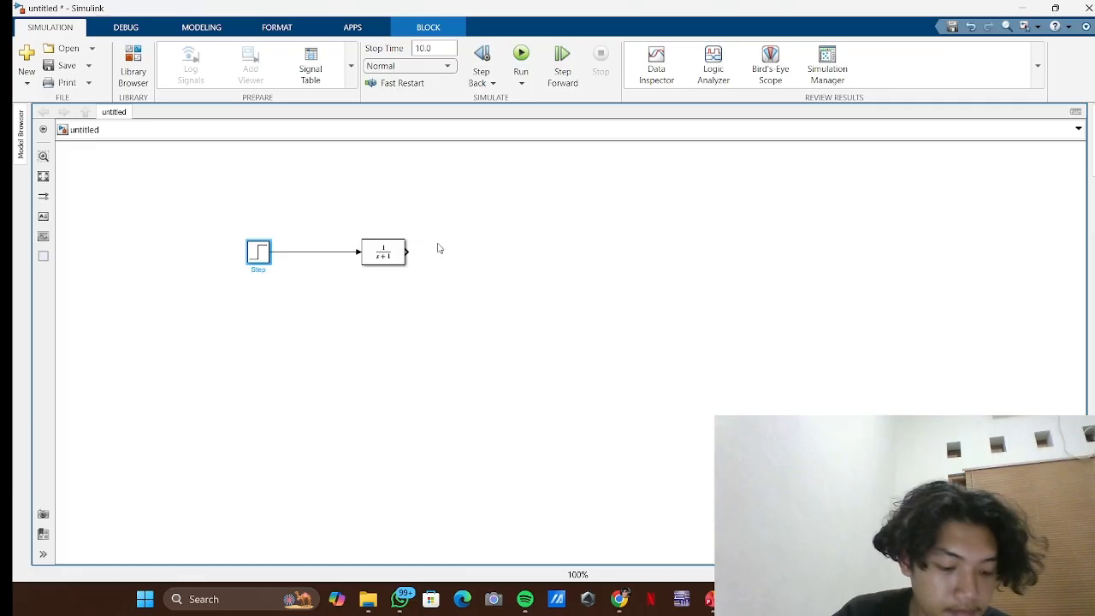
# - Add a round Sum block after the Transfer Fcn block and connect the Transfer Fcn output to it
pyautogui.doubleClick(469, 263)
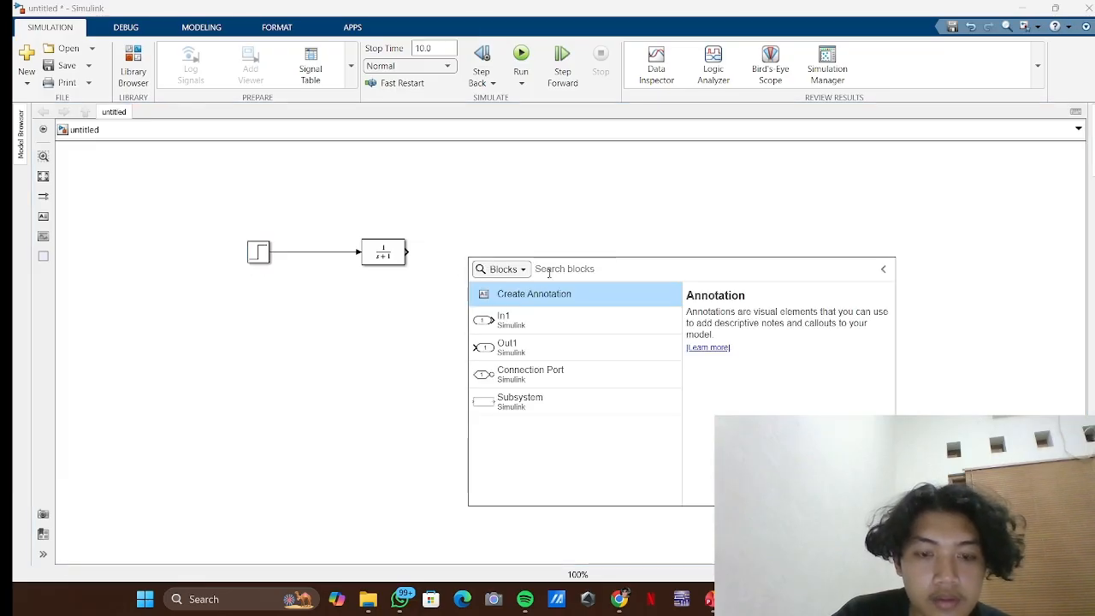
pyautogui.write('sum')
pyautogui.click(539, 296)
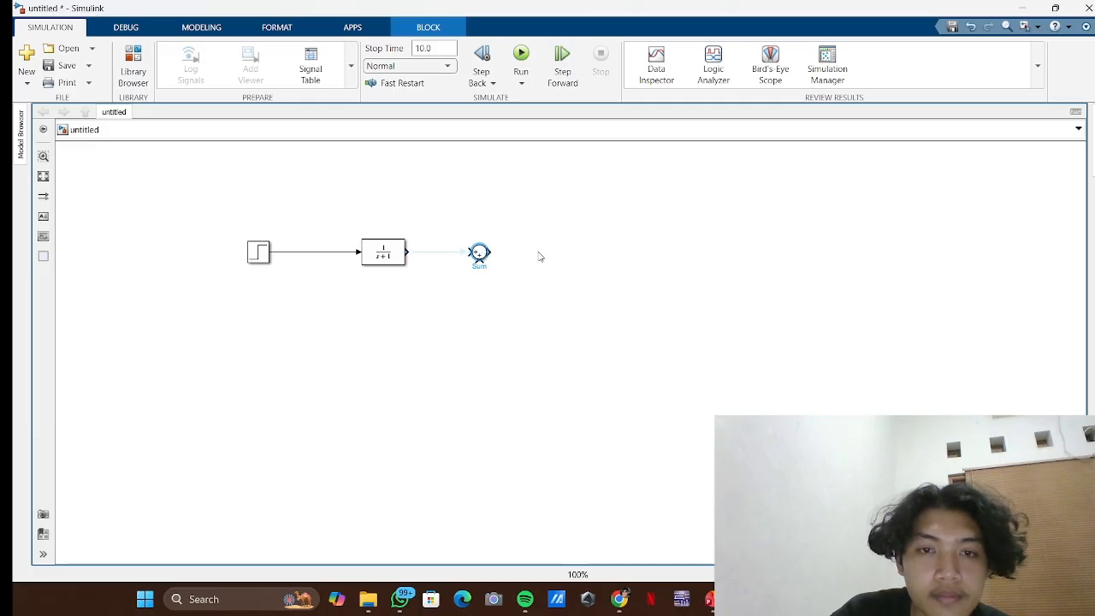
pyautogui.click(454, 253)
# - Add a second Transfer Fcn block after the Sum block and connect the Sum output to its input
pyautogui.doubleClick(601, 259)
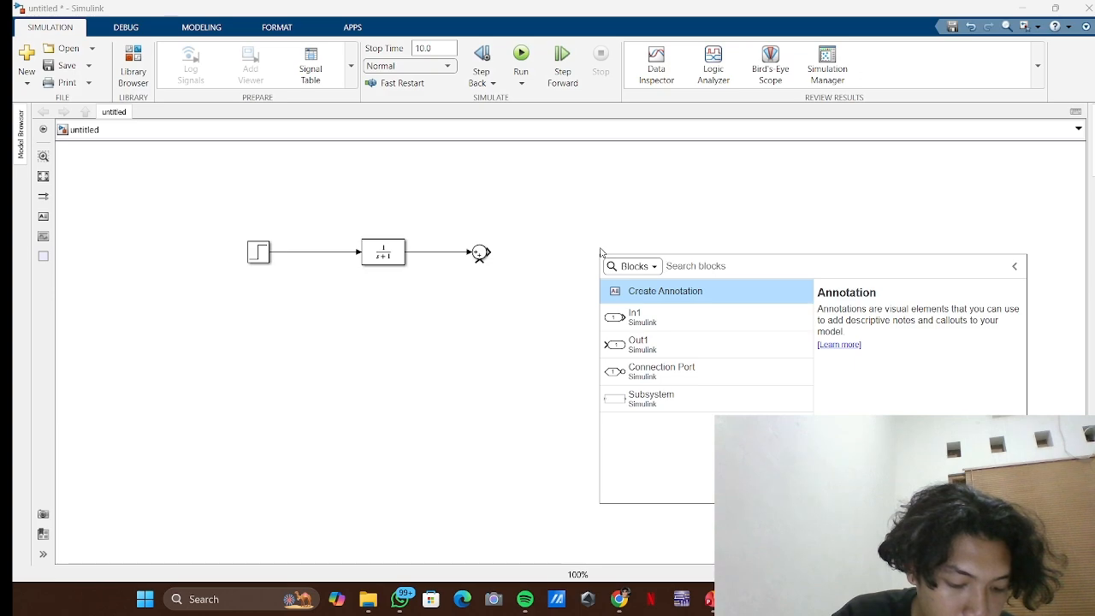
pyautogui.write('tr')
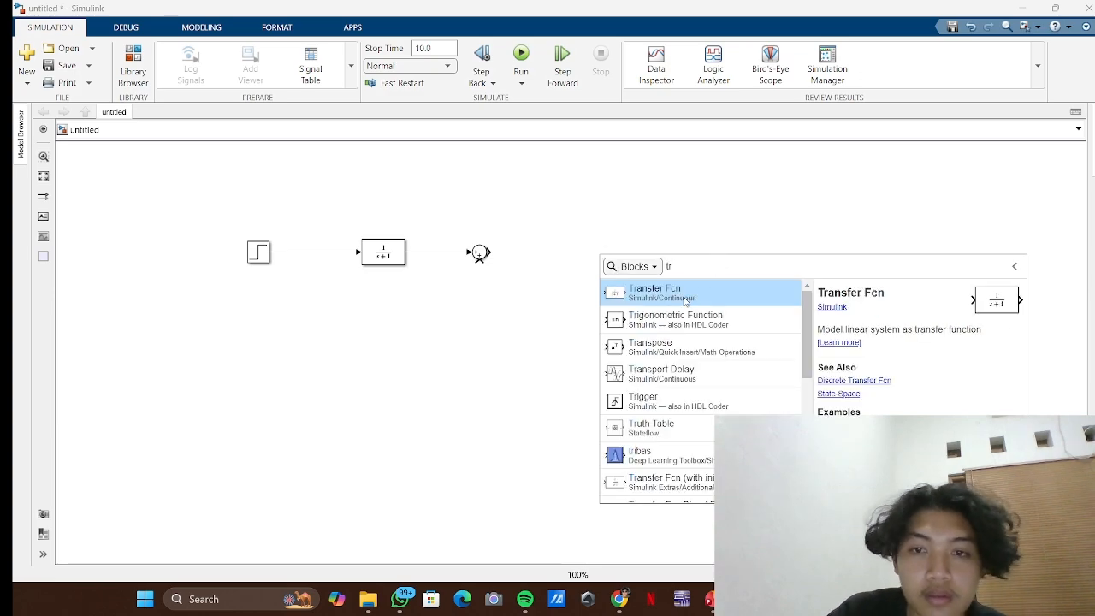
pyautogui.click(684, 301)
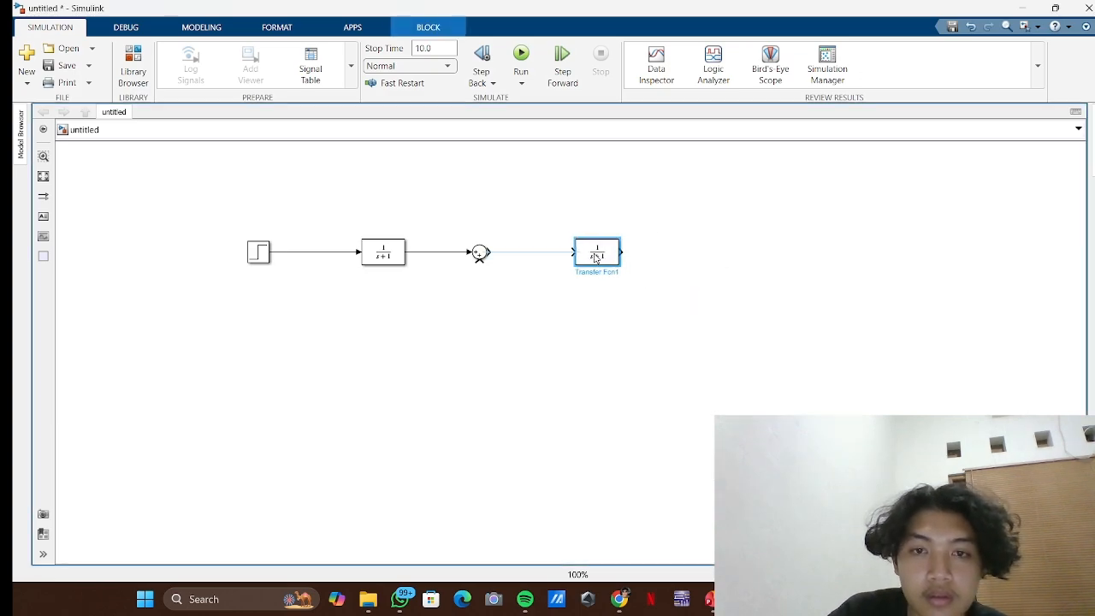
pyautogui.click(542, 251)
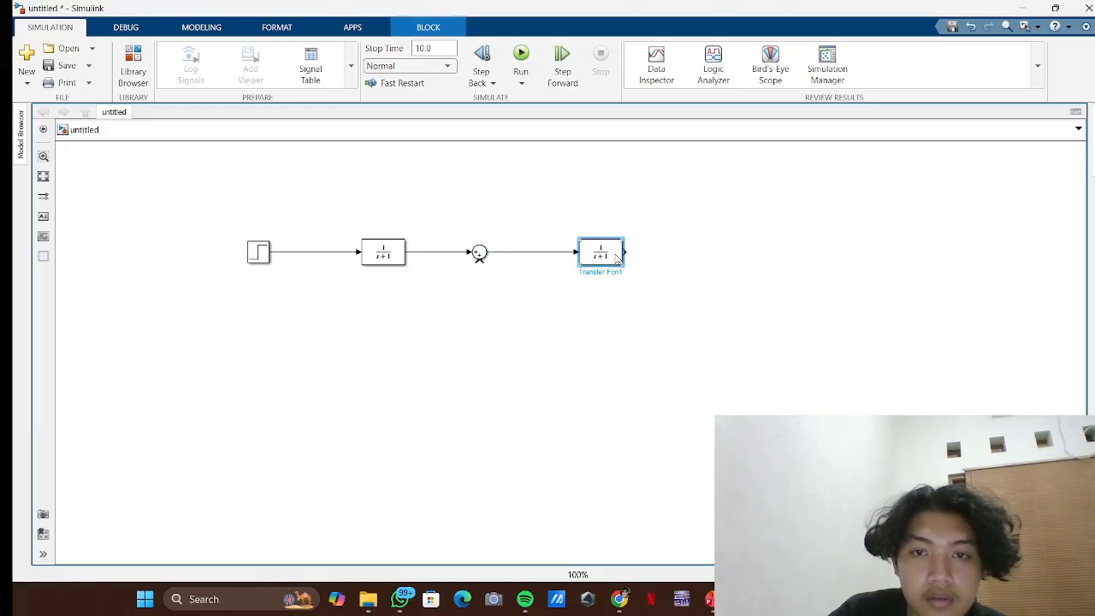
# - Duplicate the second Transfer Fcn below itself, flip the copy to face the Sum block, and connect its output to the Sum's lower input
pyautogui.moveTo(616, 259)
pyautogui.mouseDown()
pyautogui.moveTo(603, 334)
pyautogui.moveTo(560, 321)
pyautogui.moveTo(604, 320)
pyautogui.moveTo(505, 308)
pyautogui.moveTo(480, 263)
pyautogui.mouseUp()
pyautogui.hotkey('ctrl', 'r')
pyautogui.hotkey('ctrl', 'r')
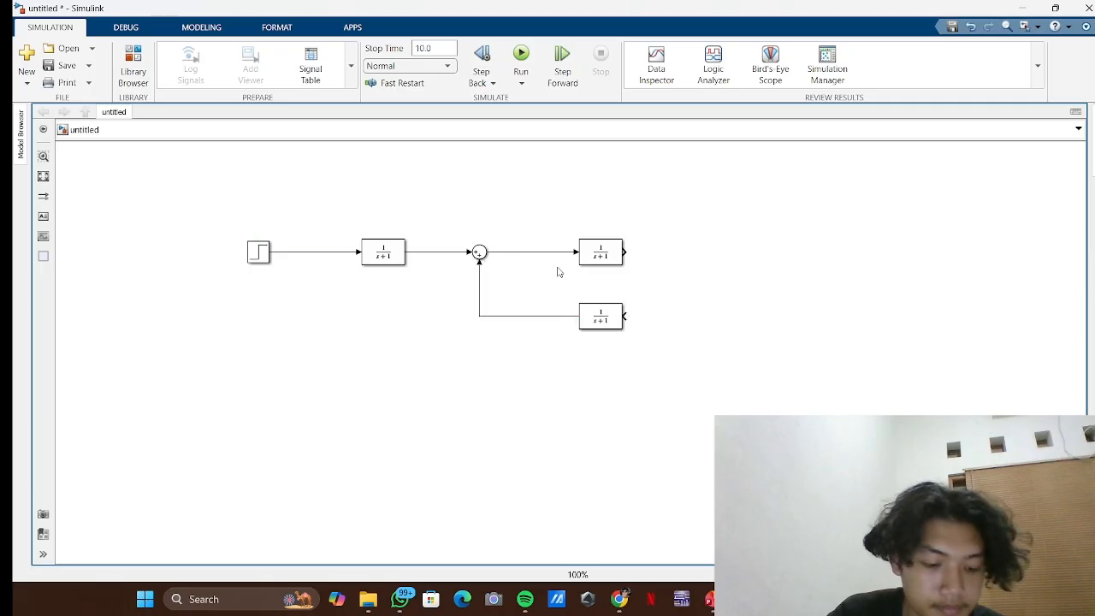
# - Add a Scope on the second Transfer Fcn's output and branch that signal into the input of the lower feedback Transfer Fcn
pyautogui.doubleClick(784, 260)
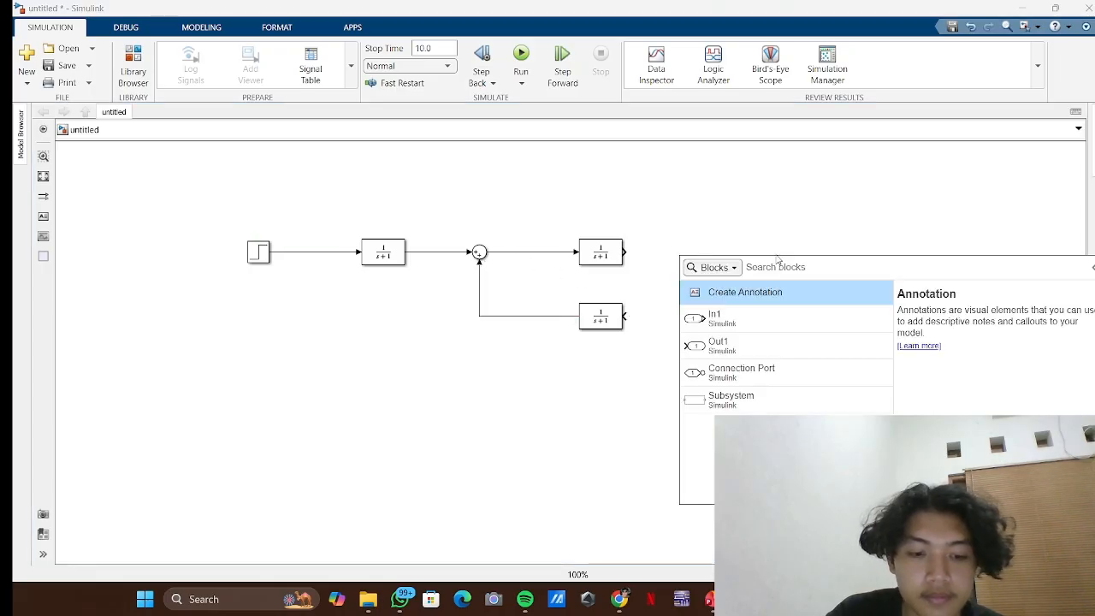
pyautogui.write('sco')
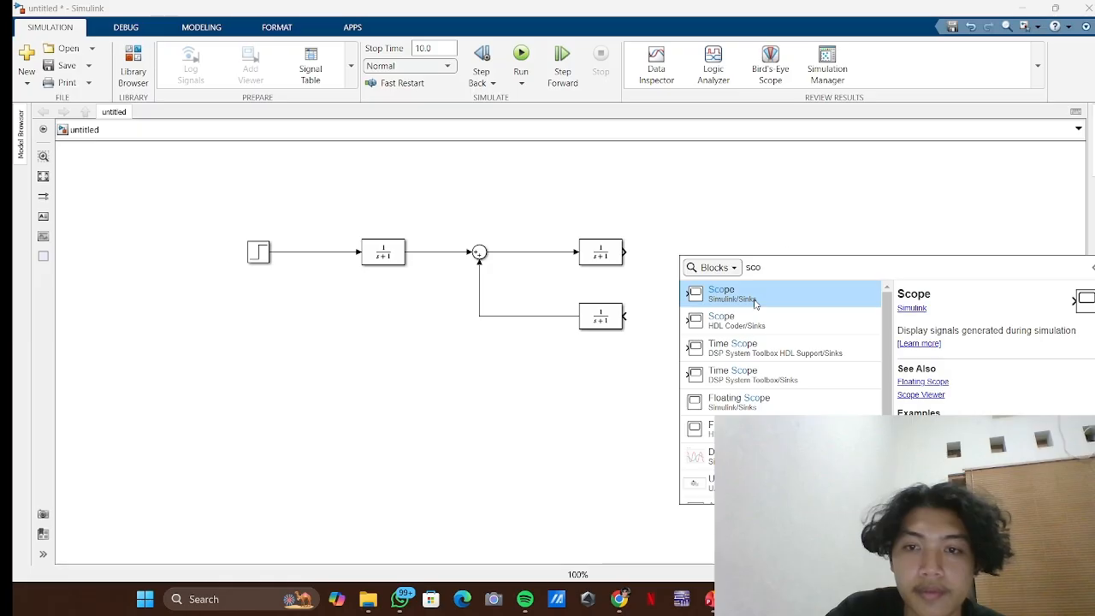
pyautogui.click(754, 302)
pyautogui.moveTo(782, 255); pyautogui.dragTo(714, 256)
pyautogui.click(679, 254)
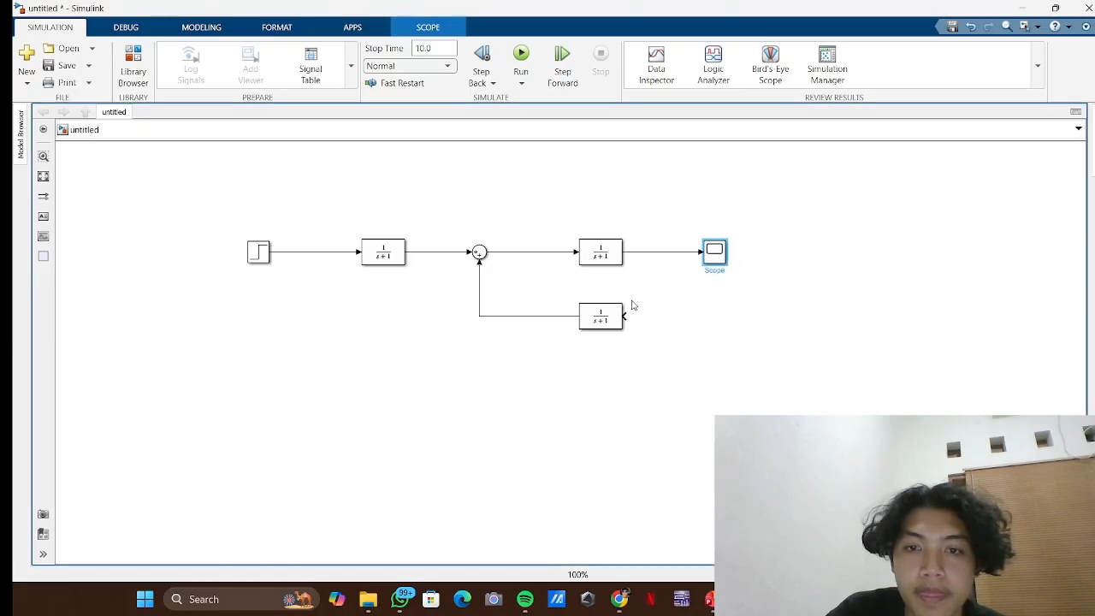
pyautogui.moveTo(626, 316); pyautogui.dragTo(671, 252)
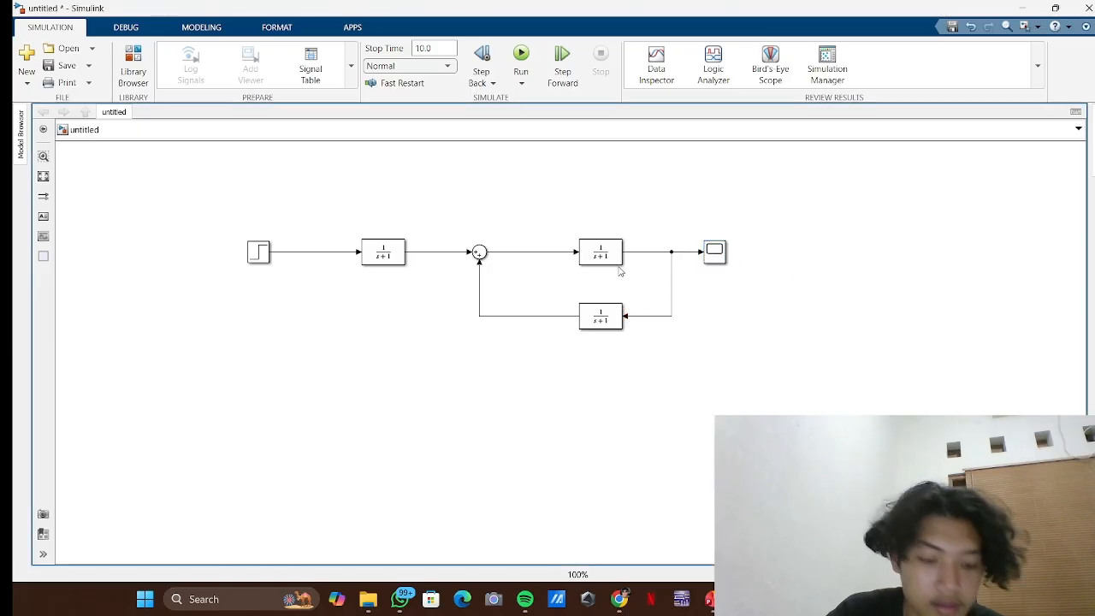
# - Add another Scope above the forward path and connect it to the Sum block's output signal
pyautogui.doubleClick(565, 159)
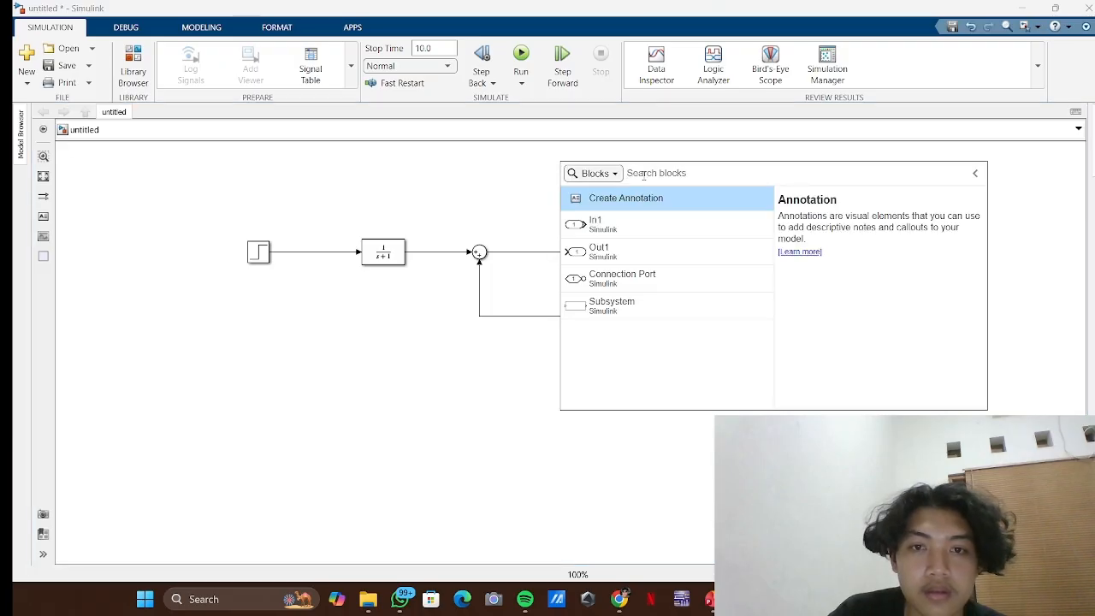
pyautogui.write('scope')
pyautogui.click(587, 199)
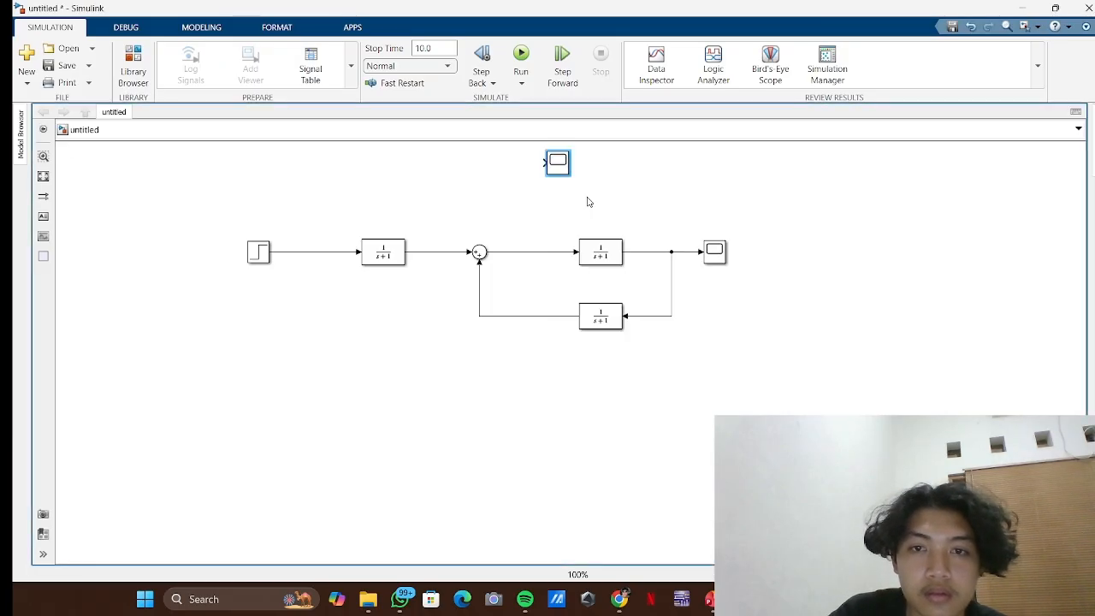
pyautogui.moveTo(563, 168)
pyautogui.mouseDown()
pyautogui.moveTo(563, 197)
pyautogui.moveTo(525, 252)
pyautogui.mouseUp()
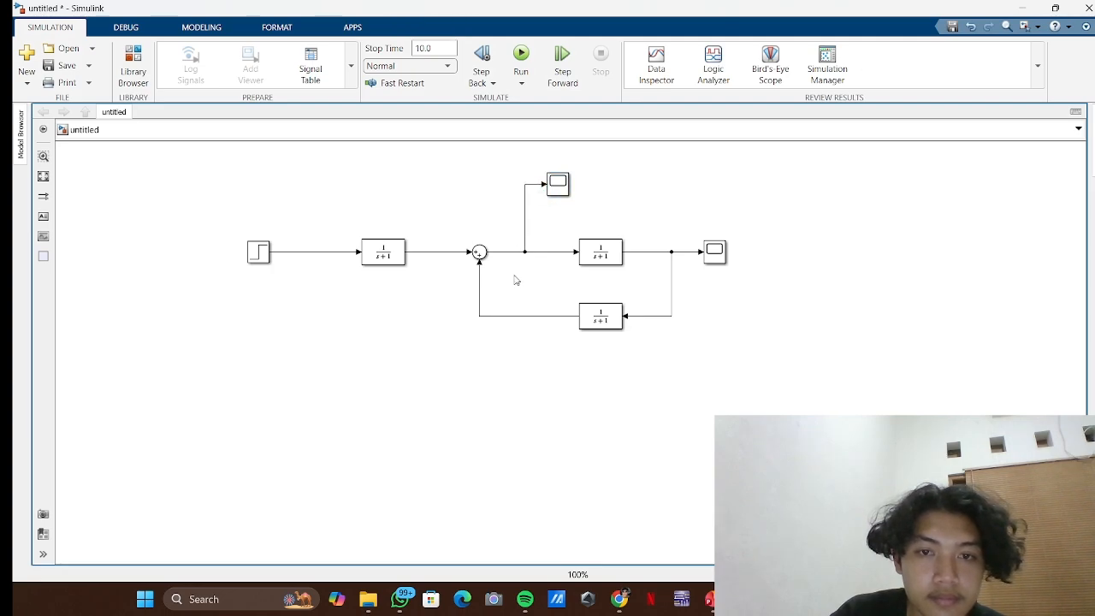
# - Set the numerator coefficients of the Transfer Fcn after the Step block to [k2]
pyautogui.doubleClick(378, 256)
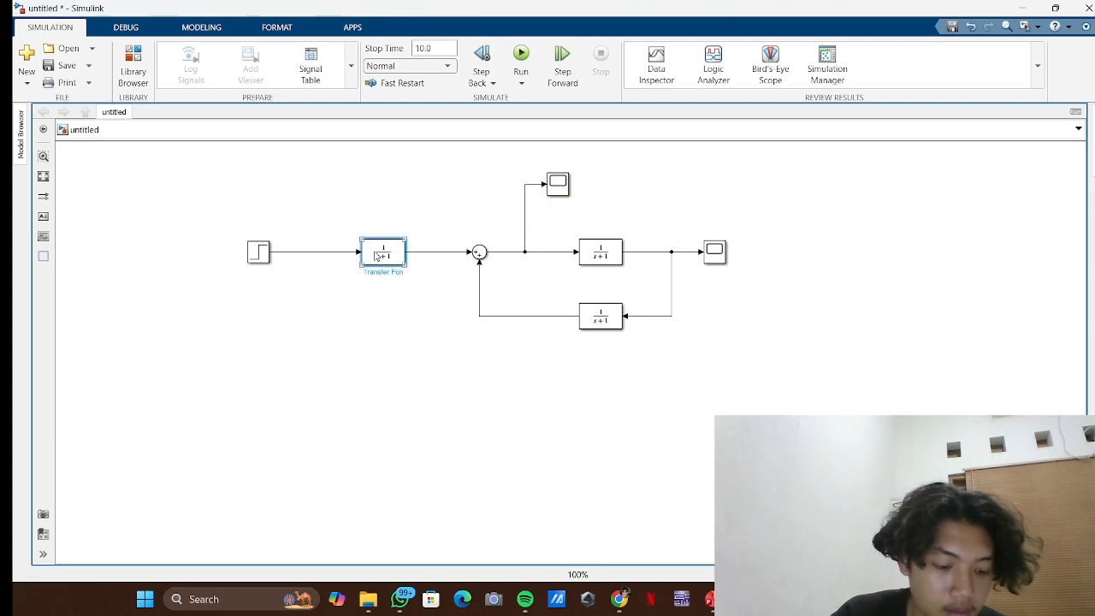
pyautogui.click(434, 285)
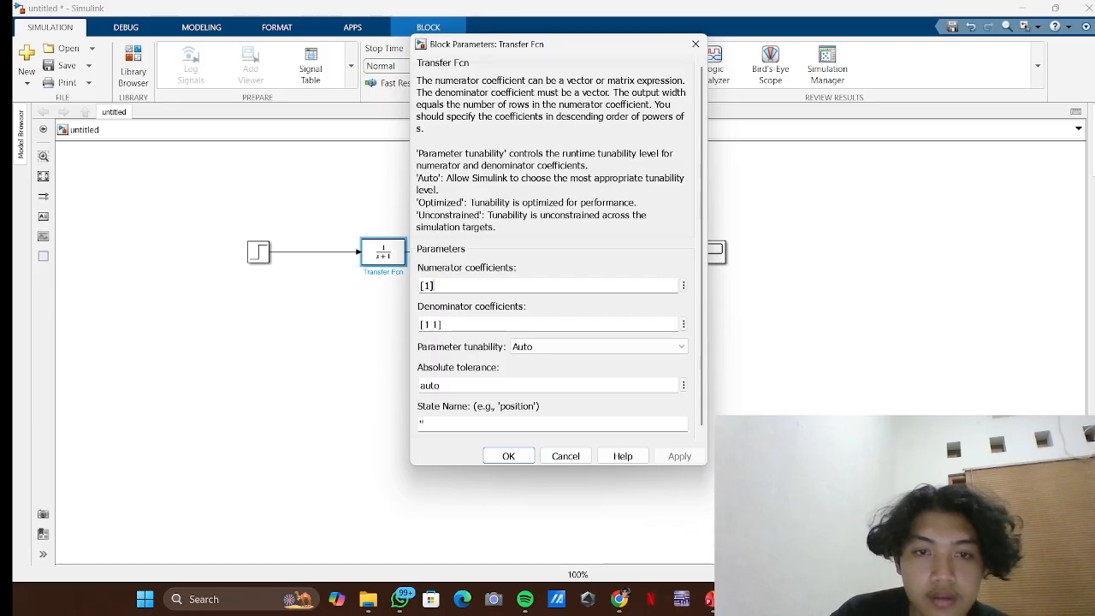
pyautogui.press('BackSpace')
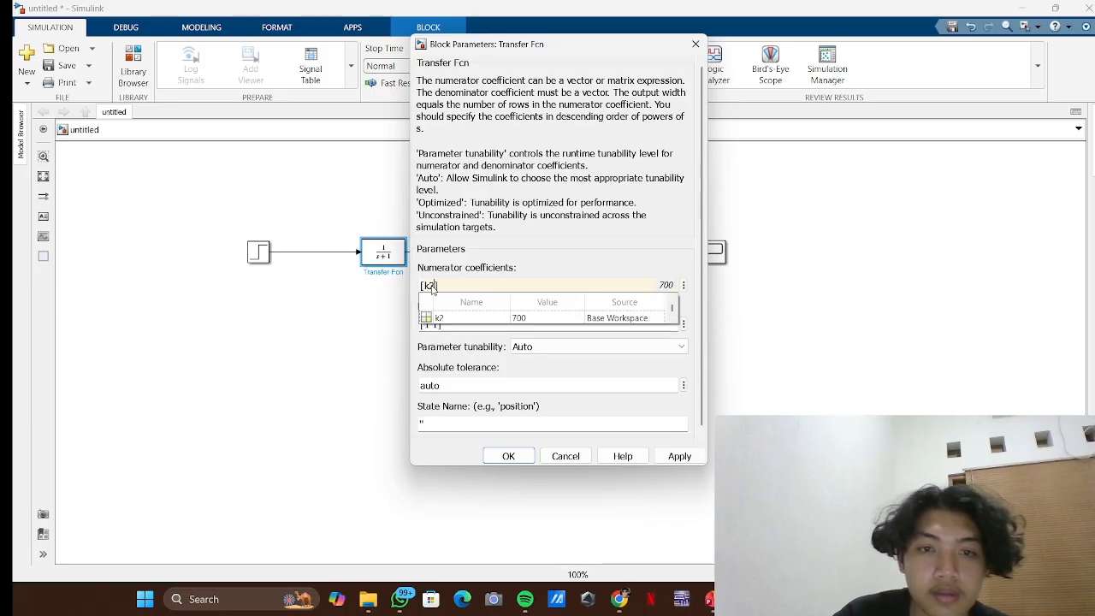
pyautogui.click(439, 316)
# - Set the first Transfer Fcn's denominator coefficients to [ms c1 k1+k2] and enlarge the block to fit its full expression
pyautogui.click(434, 324)
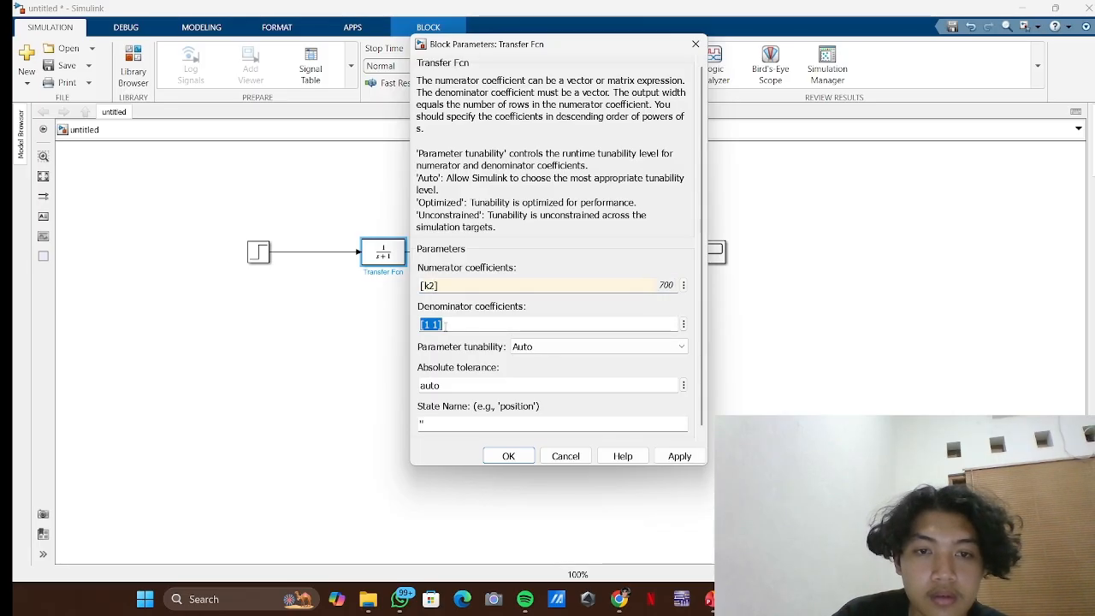
pyautogui.click(438, 324)
pyautogui.press('BackSpace')
pyautogui.press('BackSpace')
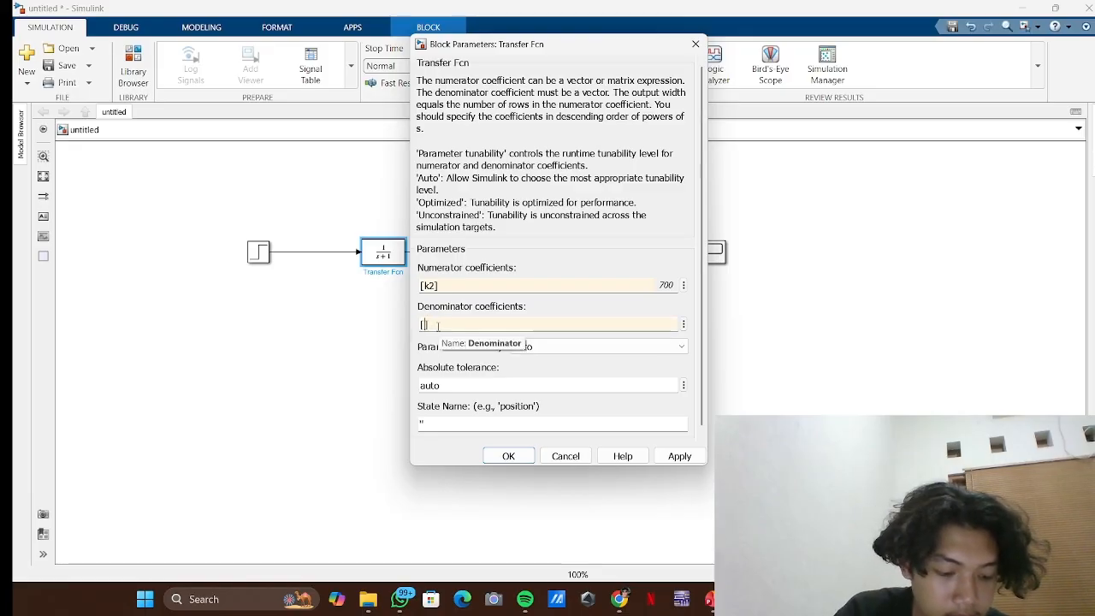
pyautogui.write('ms')
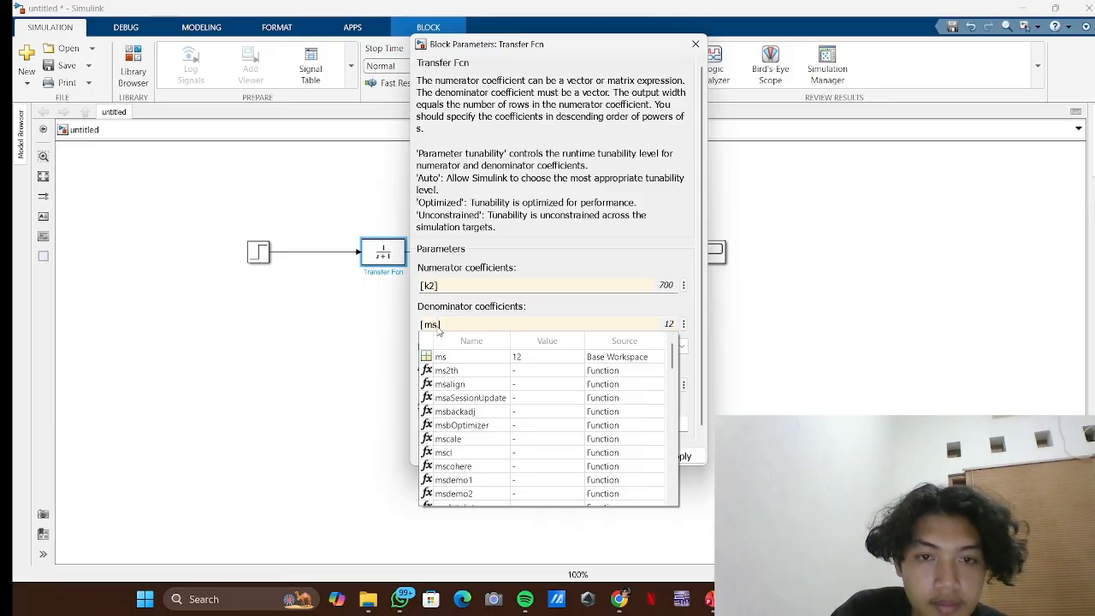
pyautogui.click(448, 357)
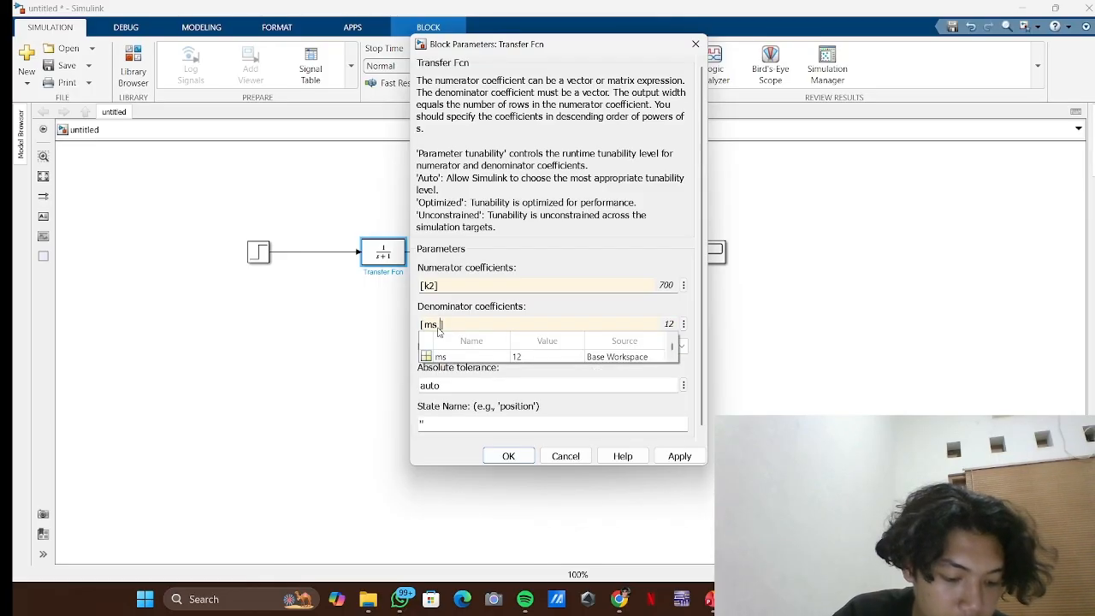
pyautogui.write('c1')
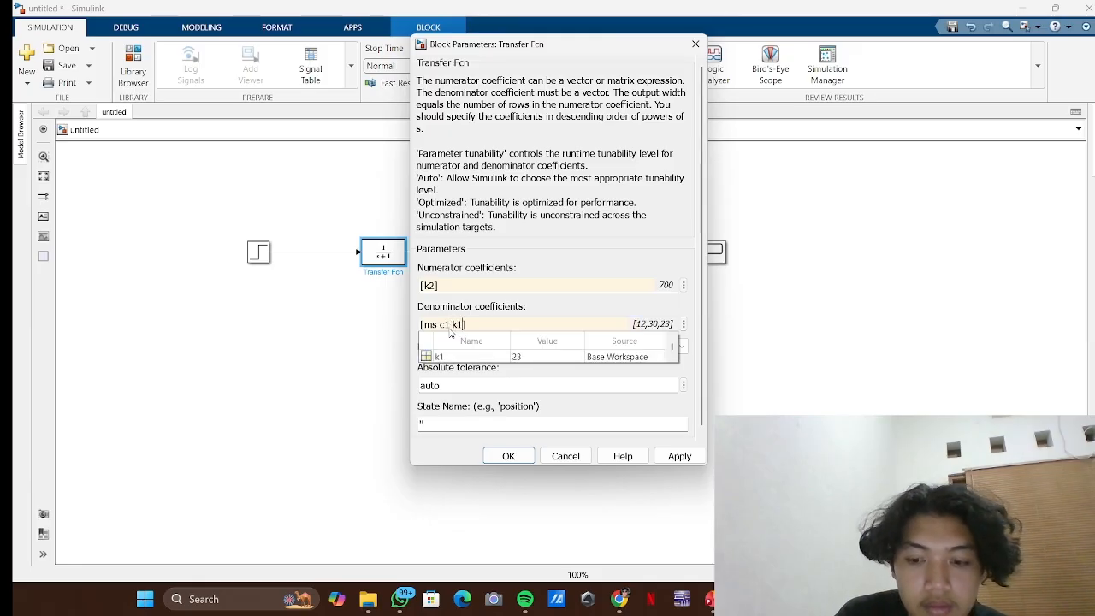
pyautogui.write(' k1+k2')
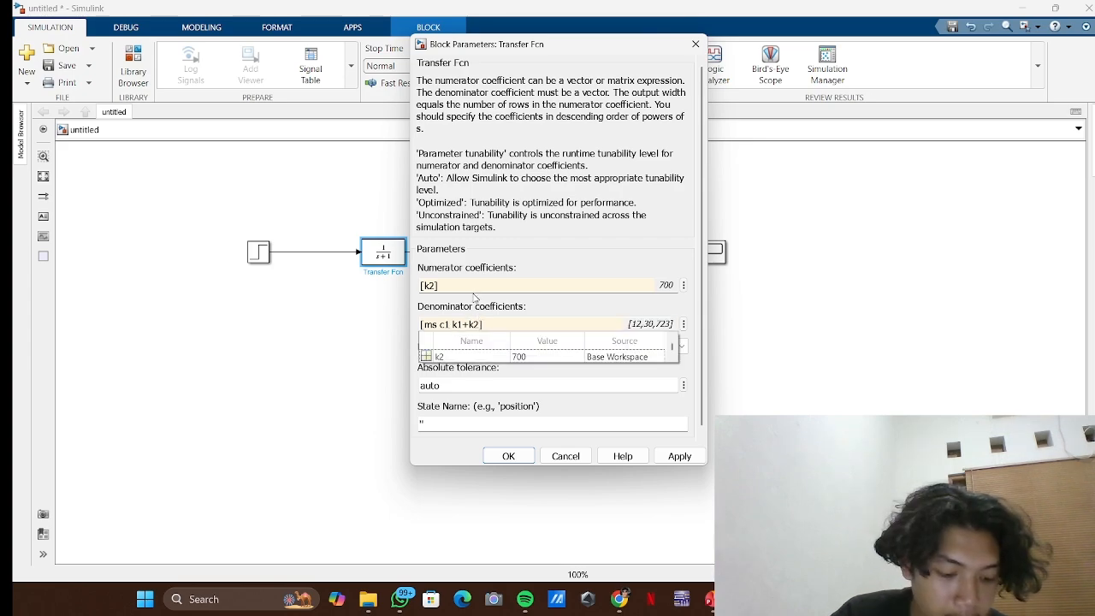
pyautogui.click(511, 458)
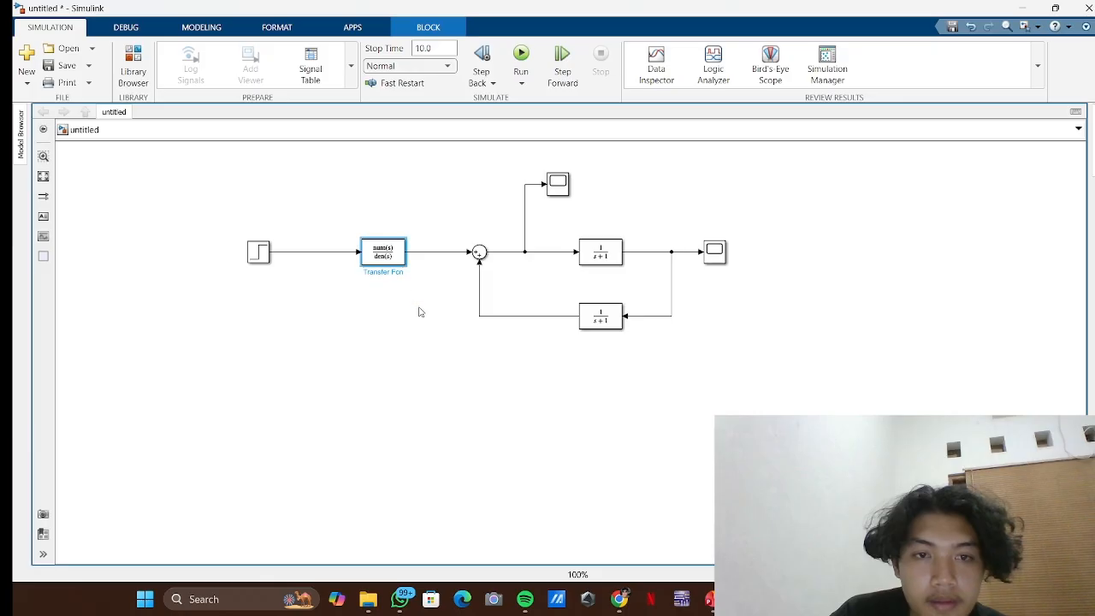
pyautogui.moveTo(408, 278); pyautogui.dragTo(454, 295)
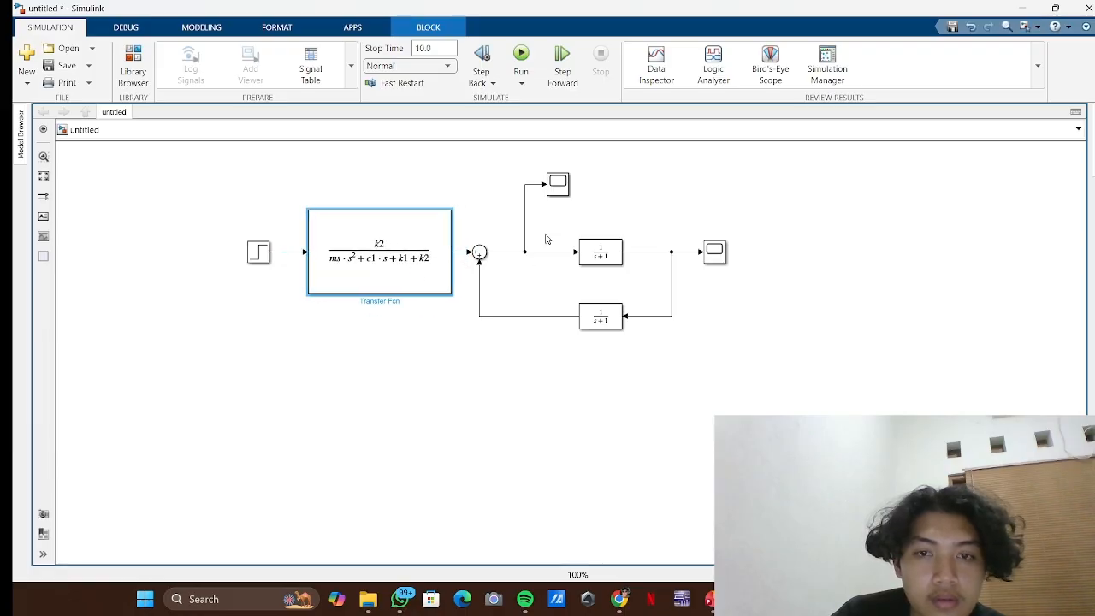
# - Set the numerator coefficients of the Transfer Fcn after the Sum block to [c1 k1]
pyautogui.doubleClick(596, 259)
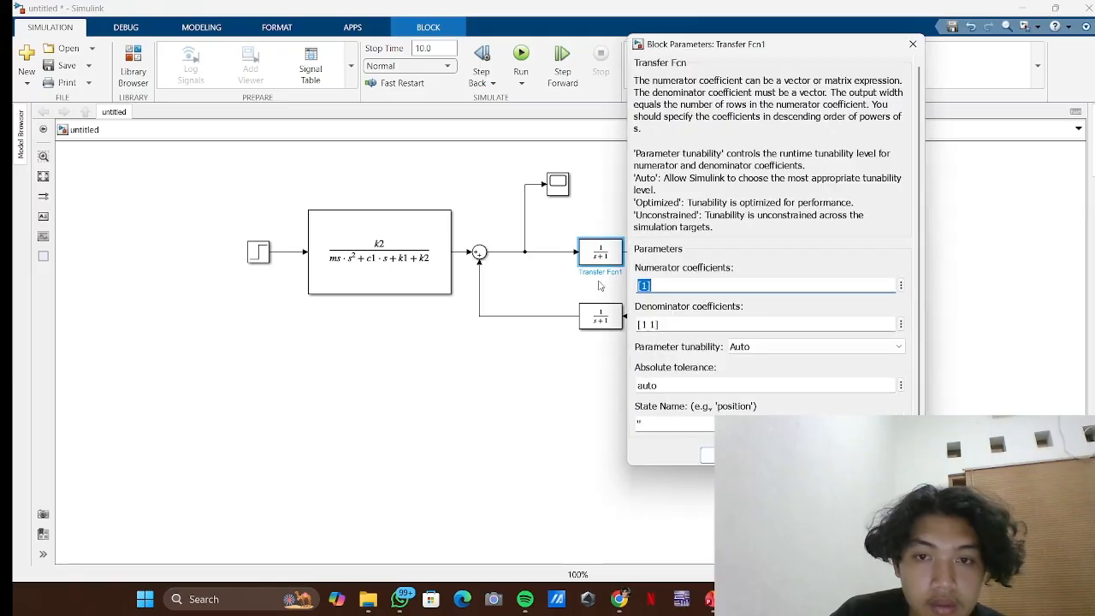
pyautogui.click(648, 287)
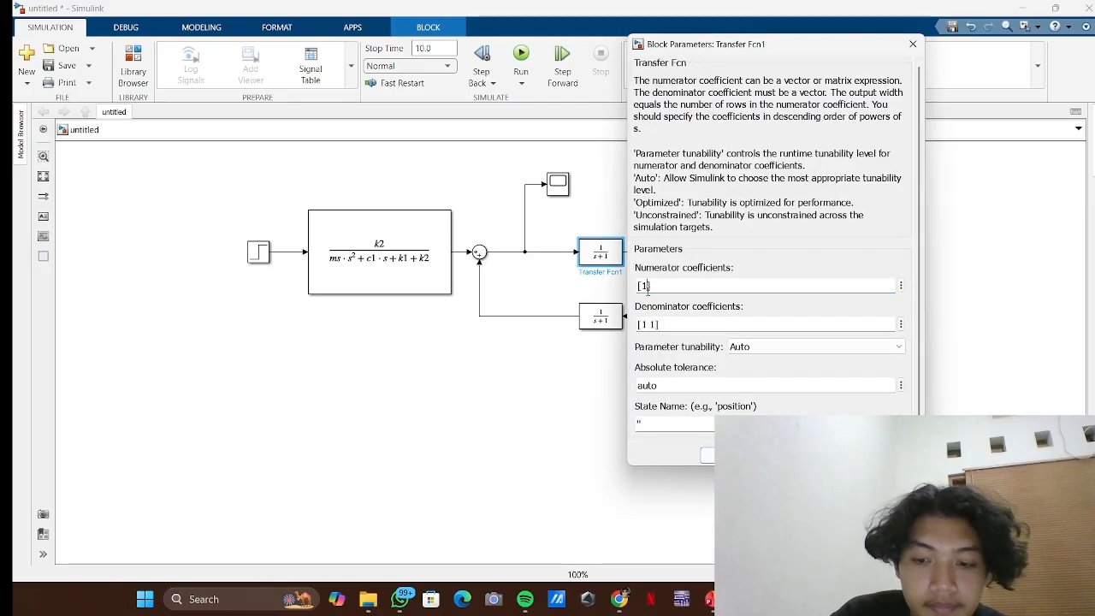
pyautogui.press('BackSpace')
pyautogui.write('c1')
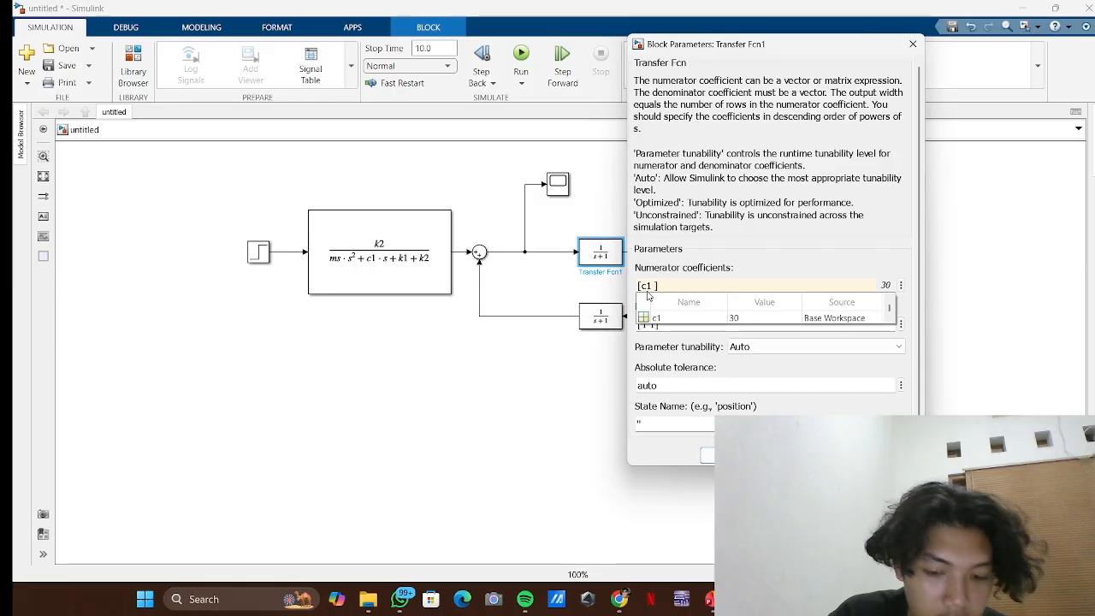
pyautogui.write(' k1')
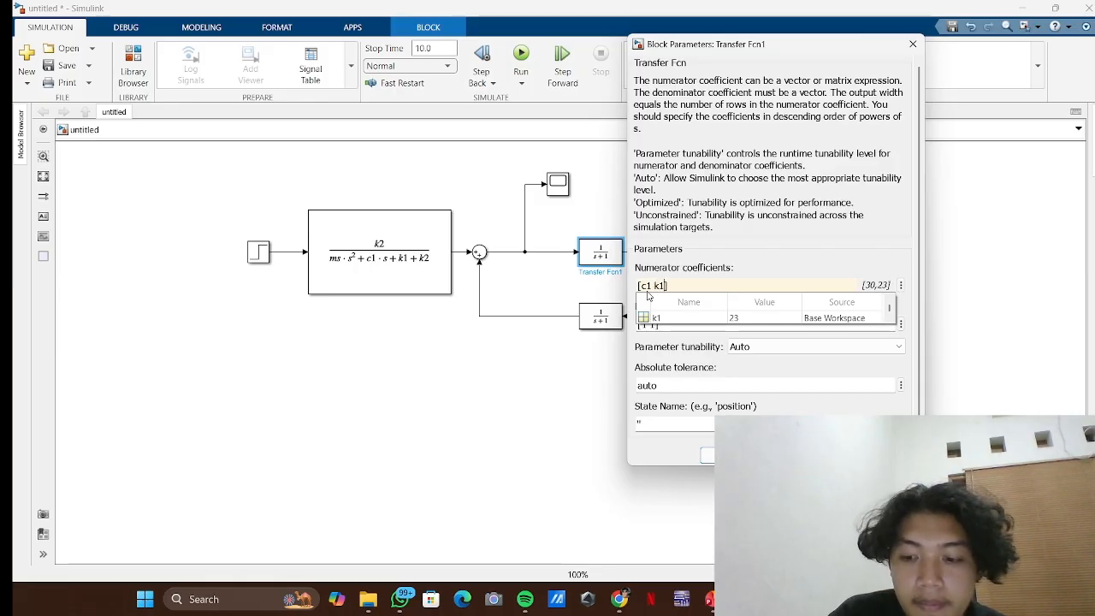
# - Set the denominator coefficients of the Transfer Fcn after the Sum block to [ms c1 k1]
pyautogui.click(663, 322)
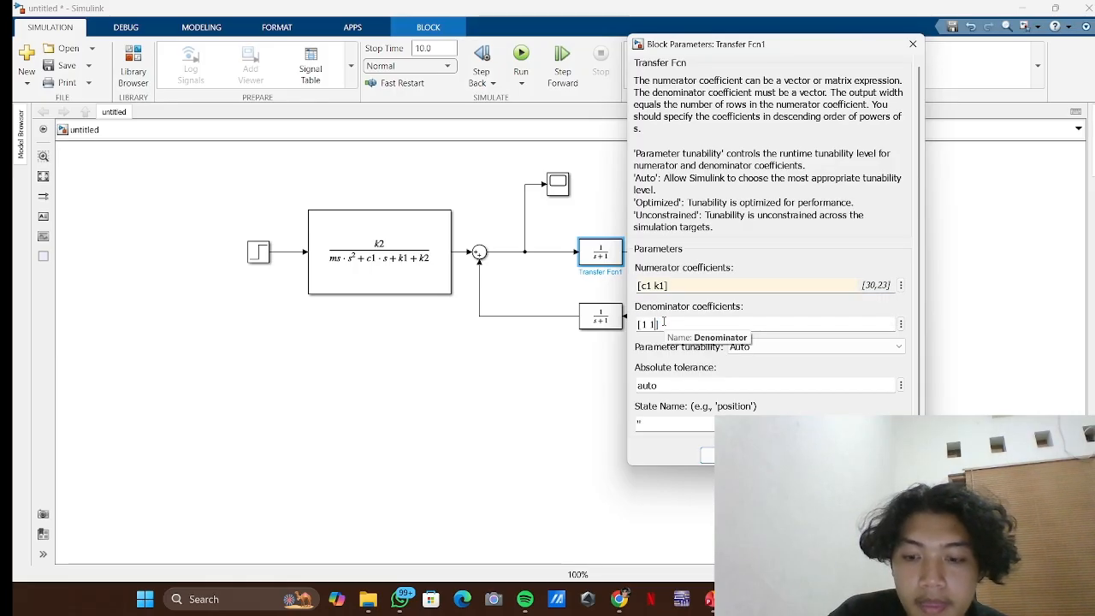
pyautogui.press('BackSpace')
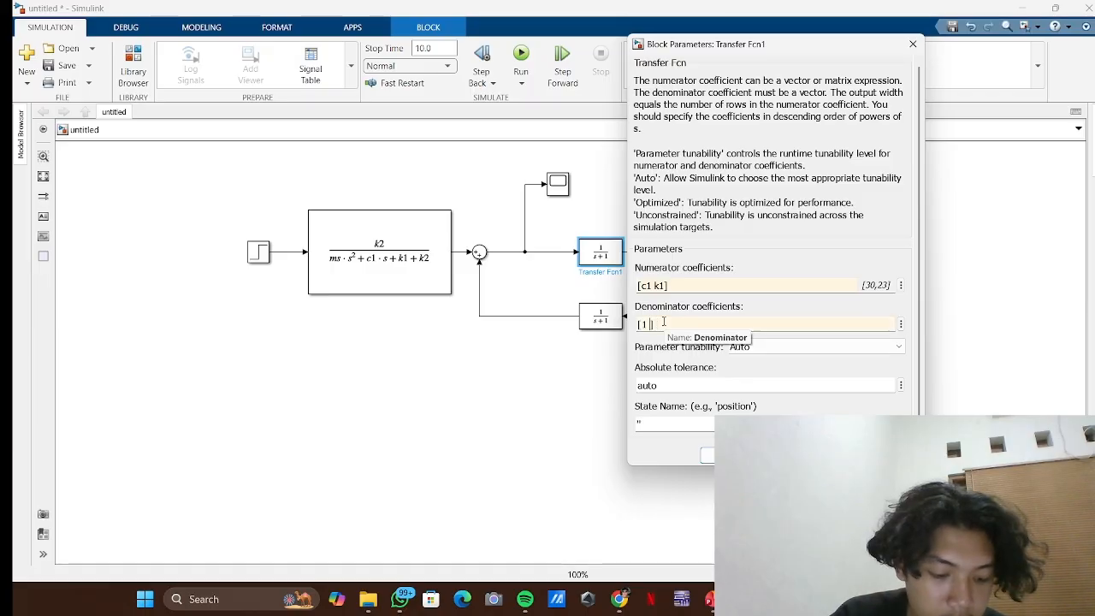
pyautogui.write('ms ')
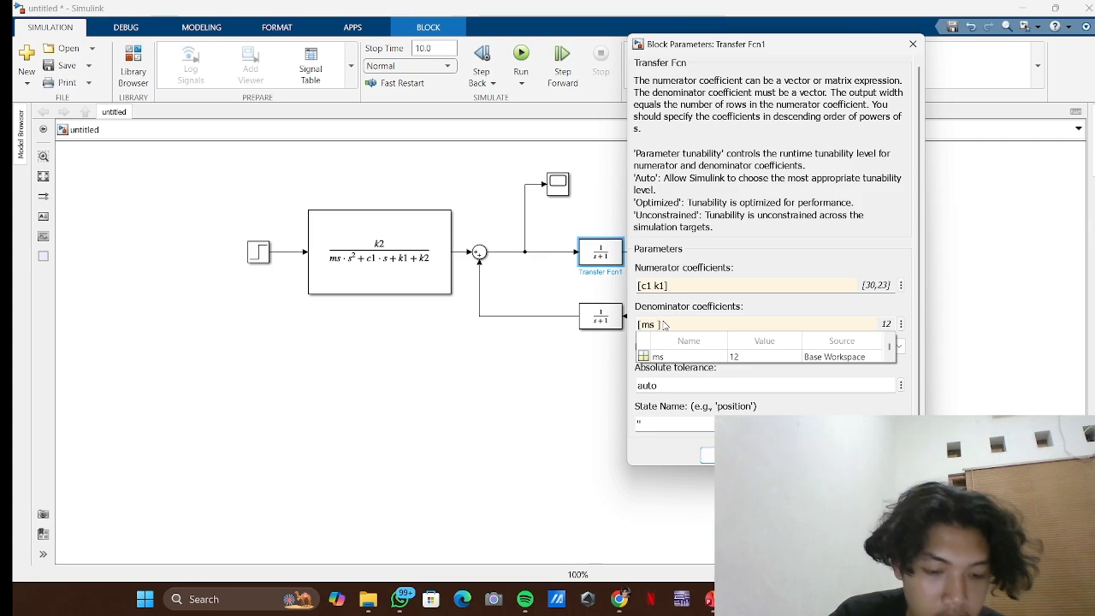
pyautogui.write('c1 k1')
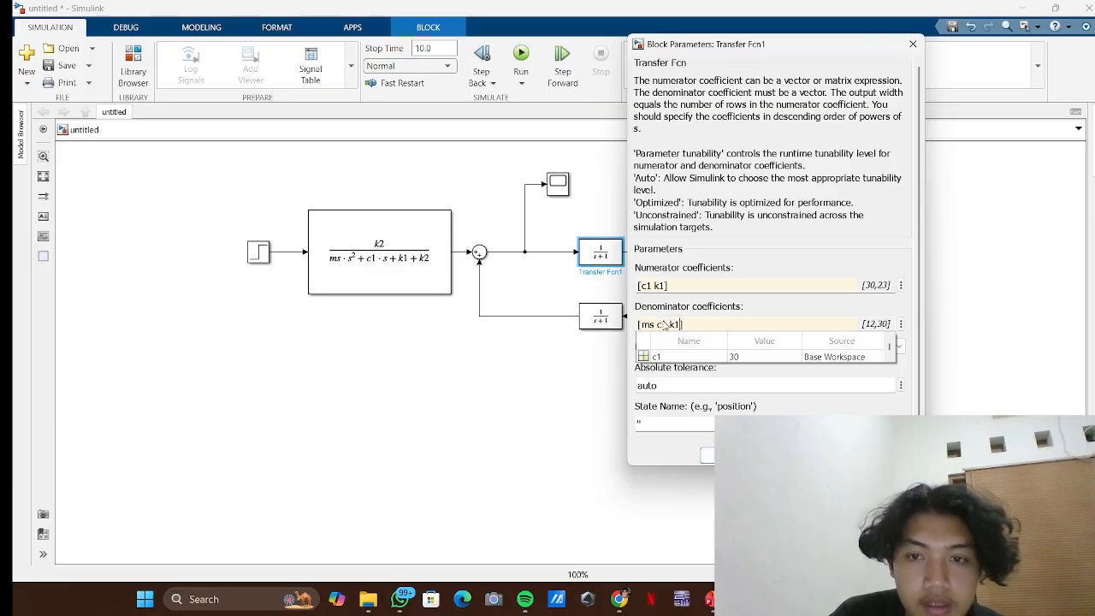
pyautogui.press('Return')
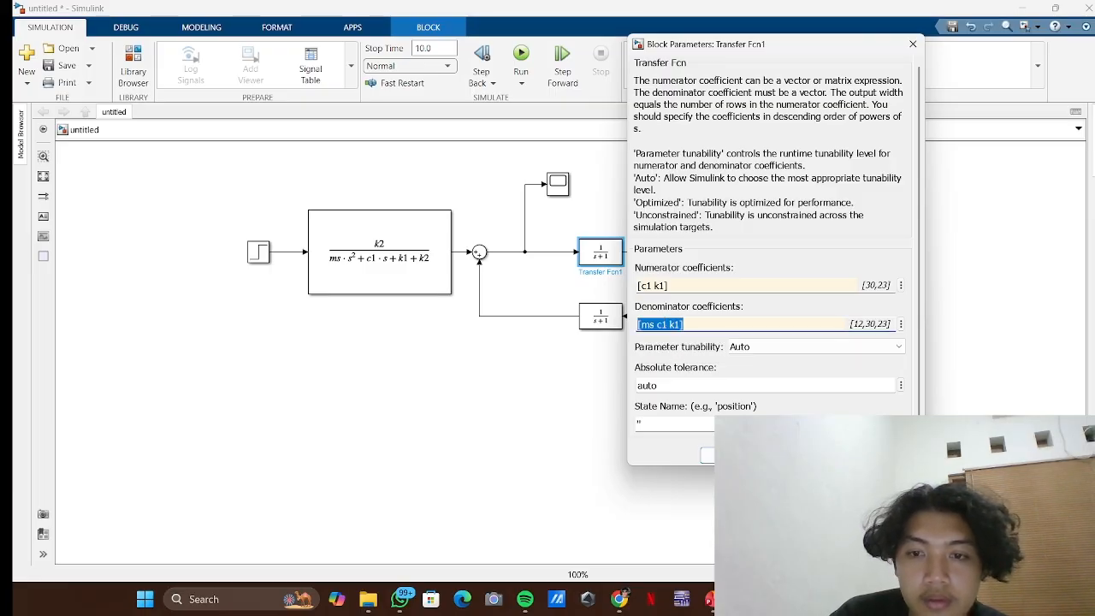
pyautogui.press('Return')
# - Enlarge the second Transfer Fcn to fit its expression, and space out the output Scope, feedback Transfer Fcn and feedback line around it
pyautogui.moveTo(624, 266); pyautogui.dragTo(730, 330)
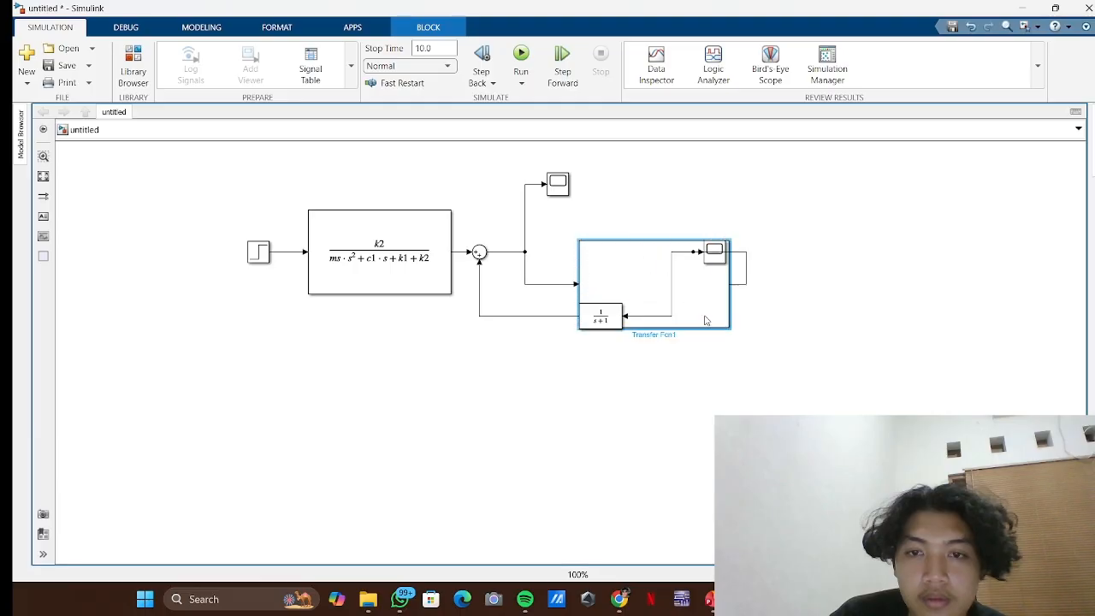
pyautogui.moveTo(662, 293); pyautogui.dragTo(619, 261)
pyautogui.moveTo(715, 250); pyautogui.dragTo(806, 251)
pyautogui.moveTo(612, 320); pyautogui.dragTo(632, 391)
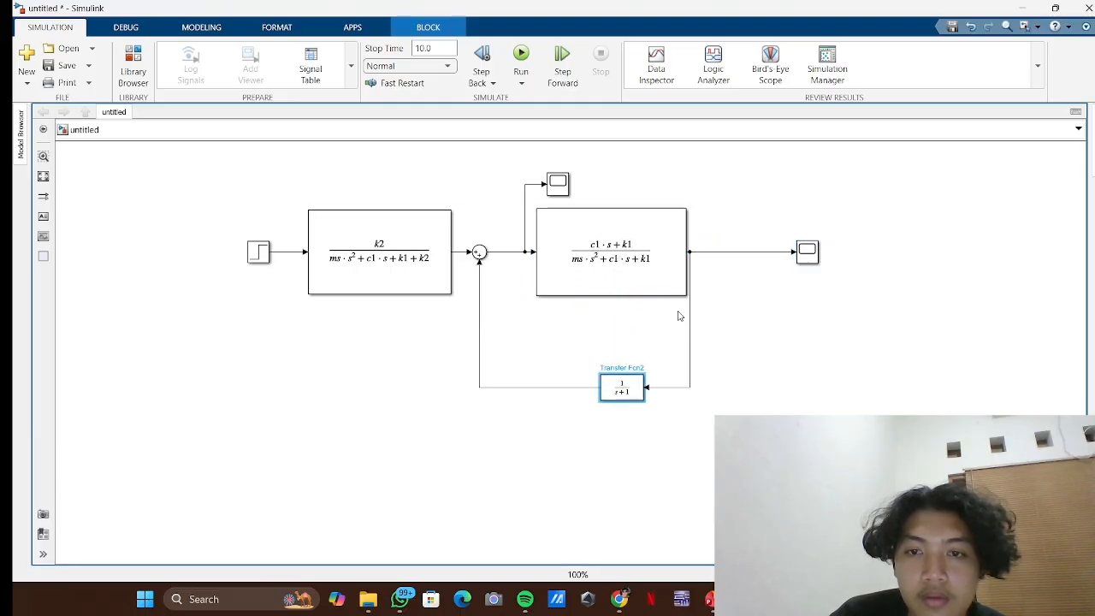
pyautogui.moveTo(693, 294); pyautogui.dragTo(734, 296)
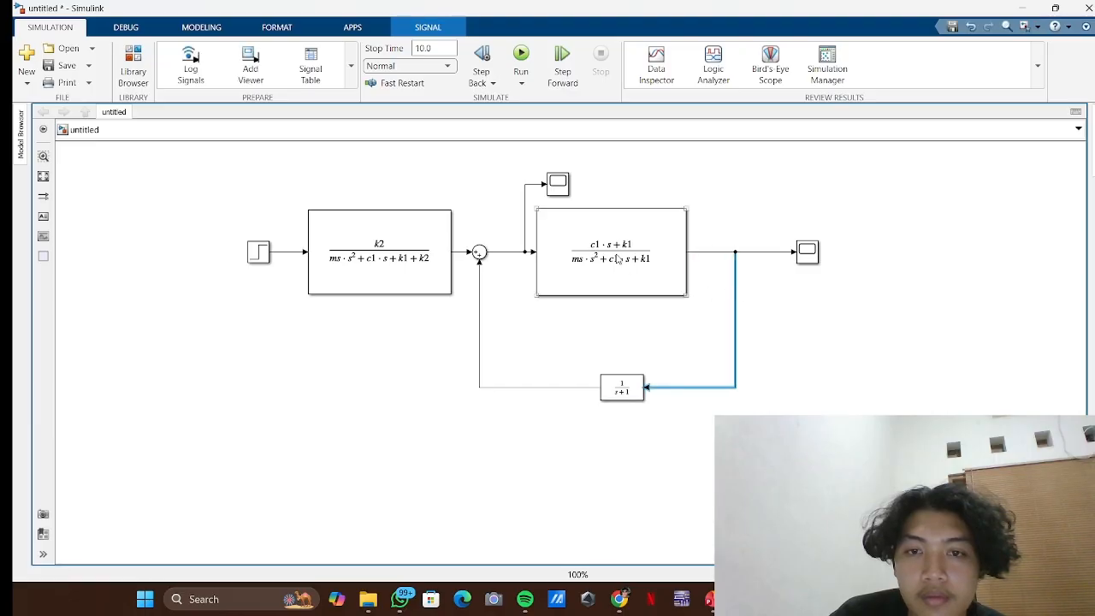
# - Shift the second Transfer Fcn slightly away from the Sum block, and set the feedback Transfer Fcn's numerator coefficients to [c1 k1]
pyautogui.moveTo(618, 259); pyautogui.dragTo(639, 259)
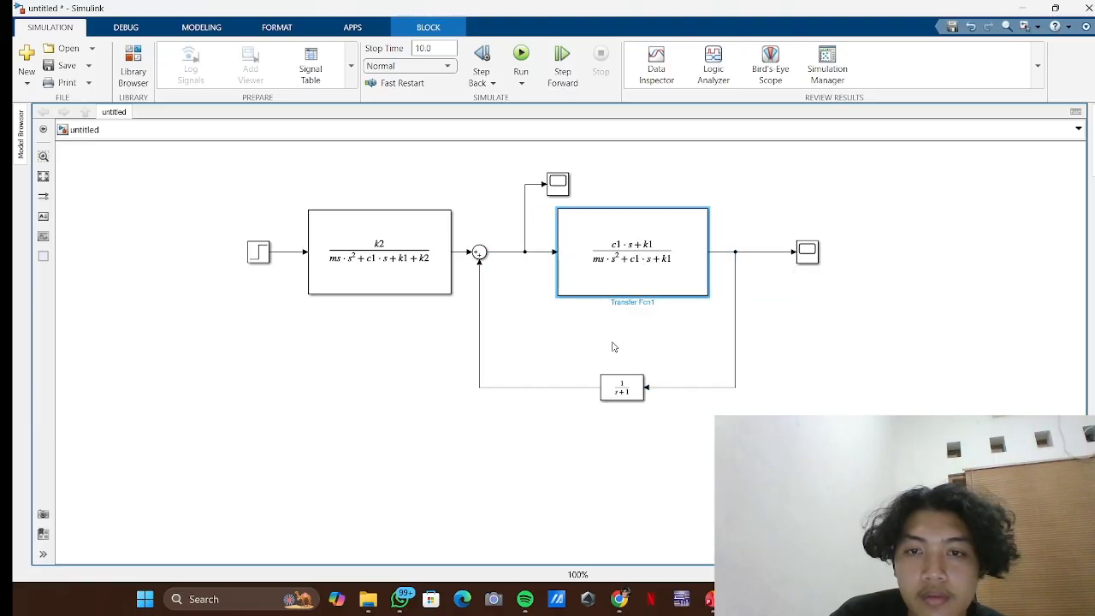
pyautogui.doubleClick(625, 386)
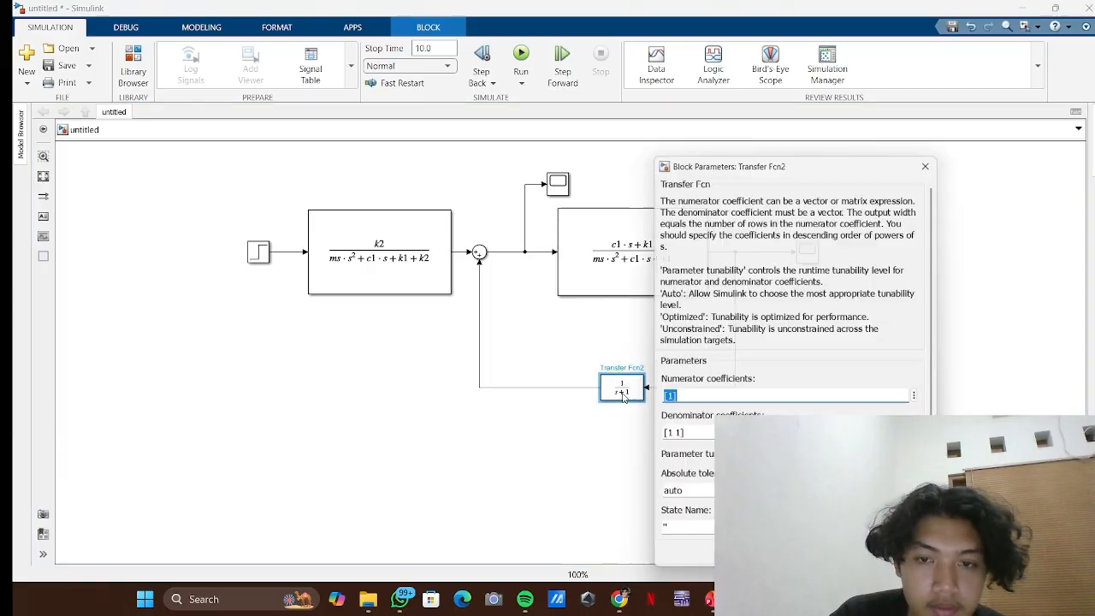
pyautogui.click(675, 396)
pyautogui.press('BackSpace')
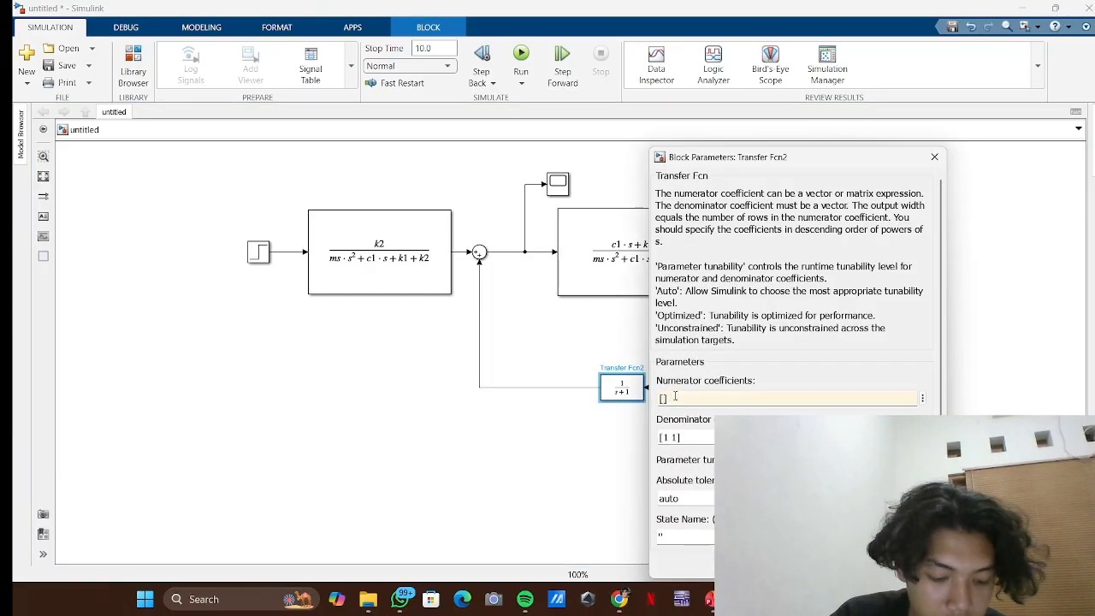
pyautogui.write('c1')
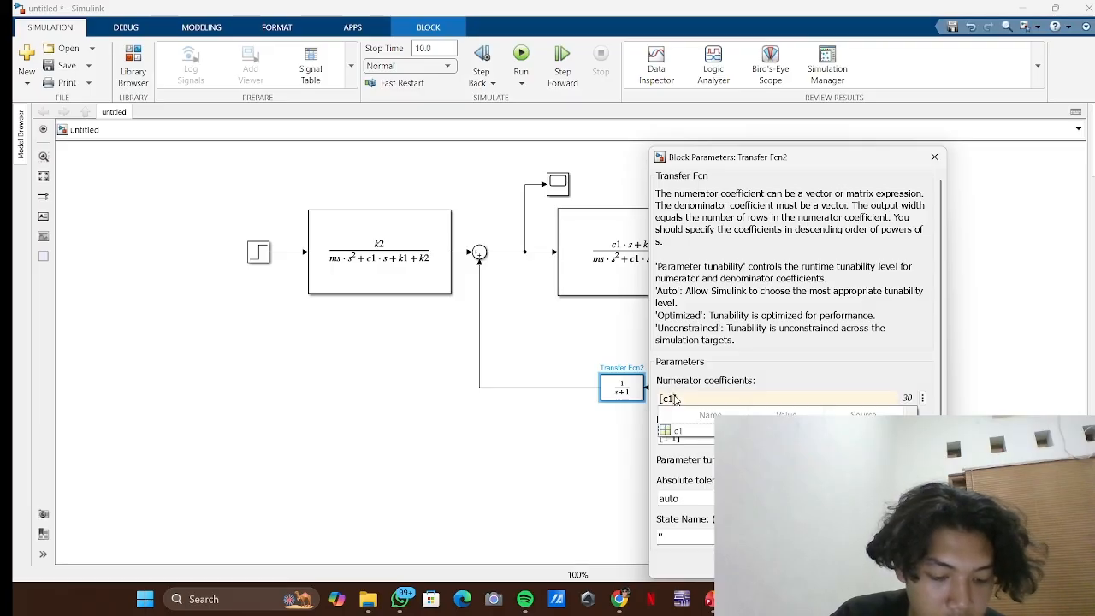
pyautogui.write(' k1')
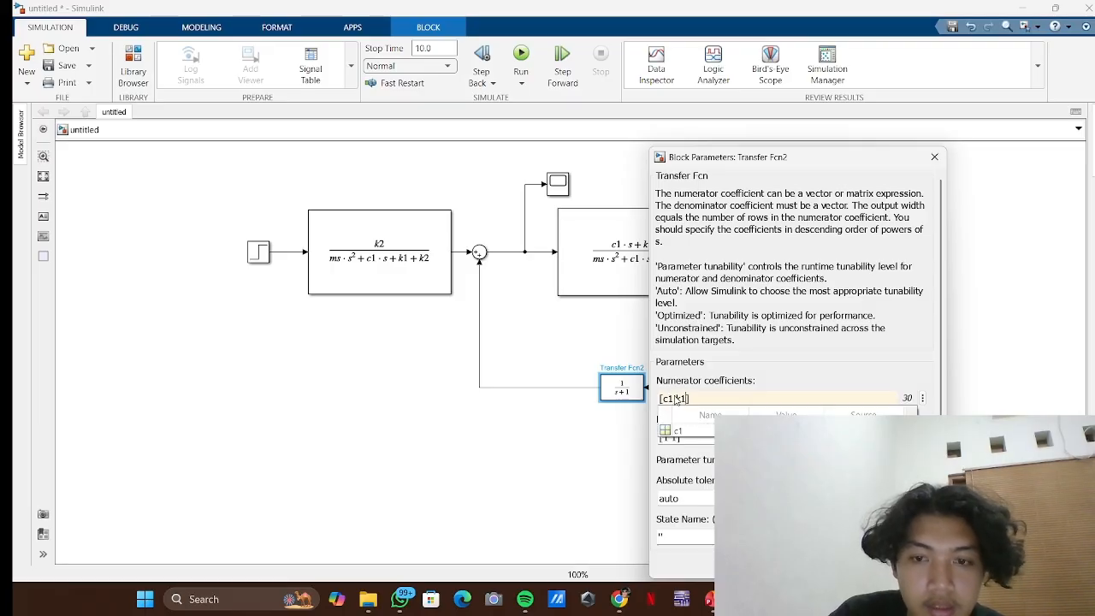
pyautogui.press('Return')
# - Set the feedback Transfer Fcn's denominator coefficients to [ms c1 k1+k2] and apply its parameters
pyautogui.moveTo(658, 436); pyautogui.dragTo(682, 438)
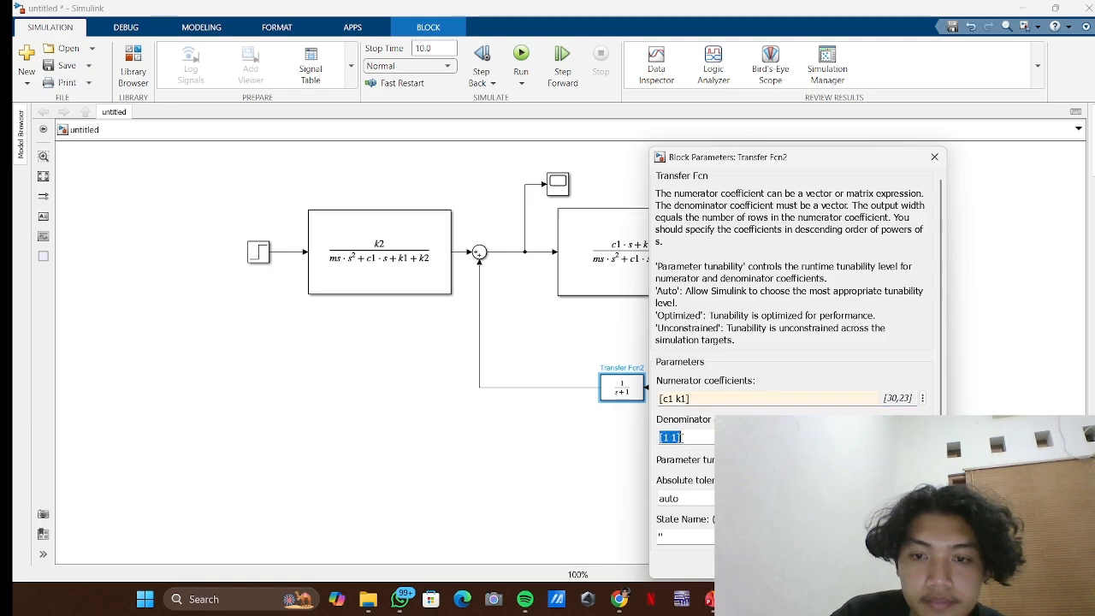
pyautogui.press('Left')
pyautogui.press('BackSpace')
pyautogui.press('BackSpace')
pyautogui.press('BackSpace')
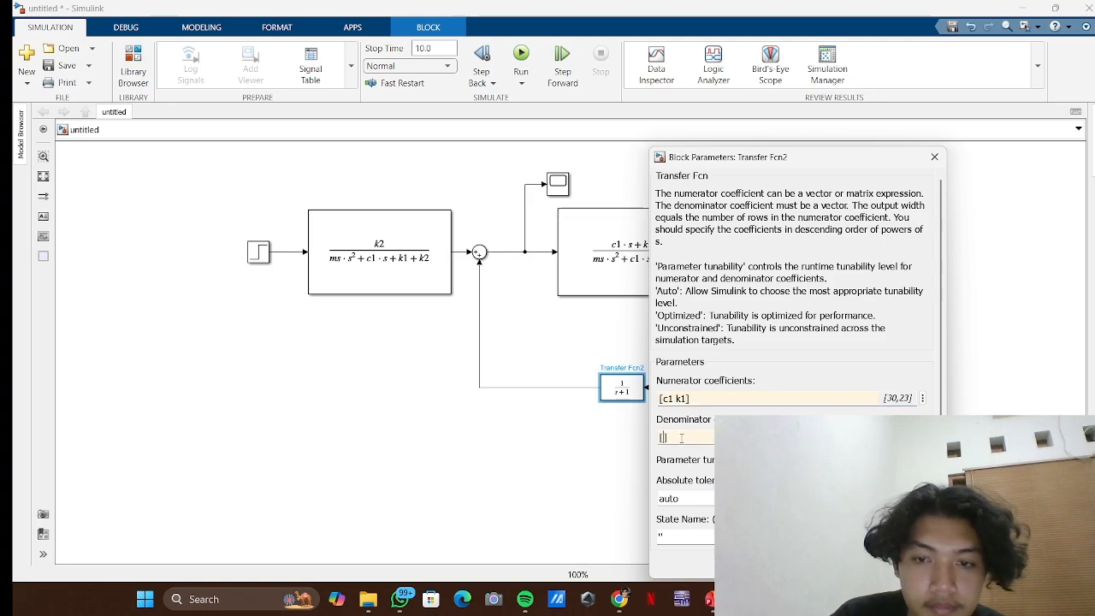
pyautogui.write('ms')
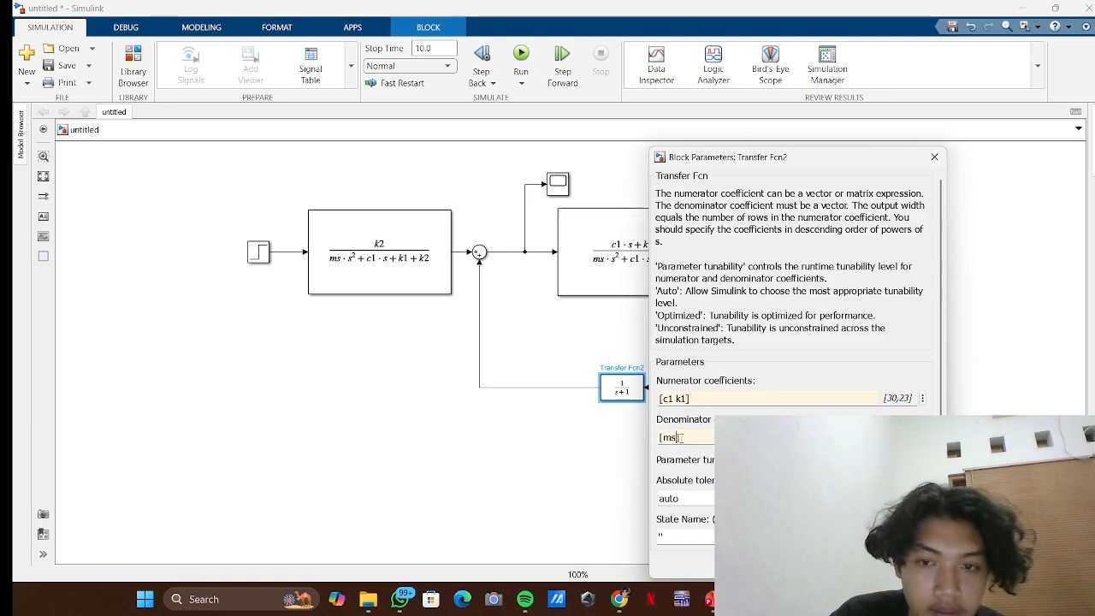
pyautogui.write(' c')
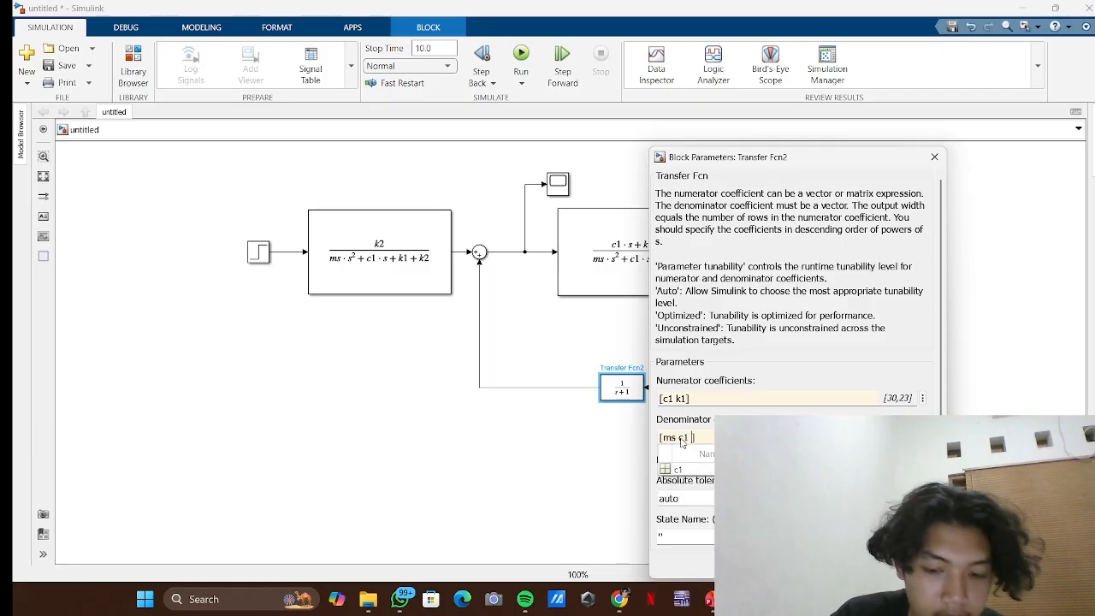
pyautogui.write('1 k1+k2')
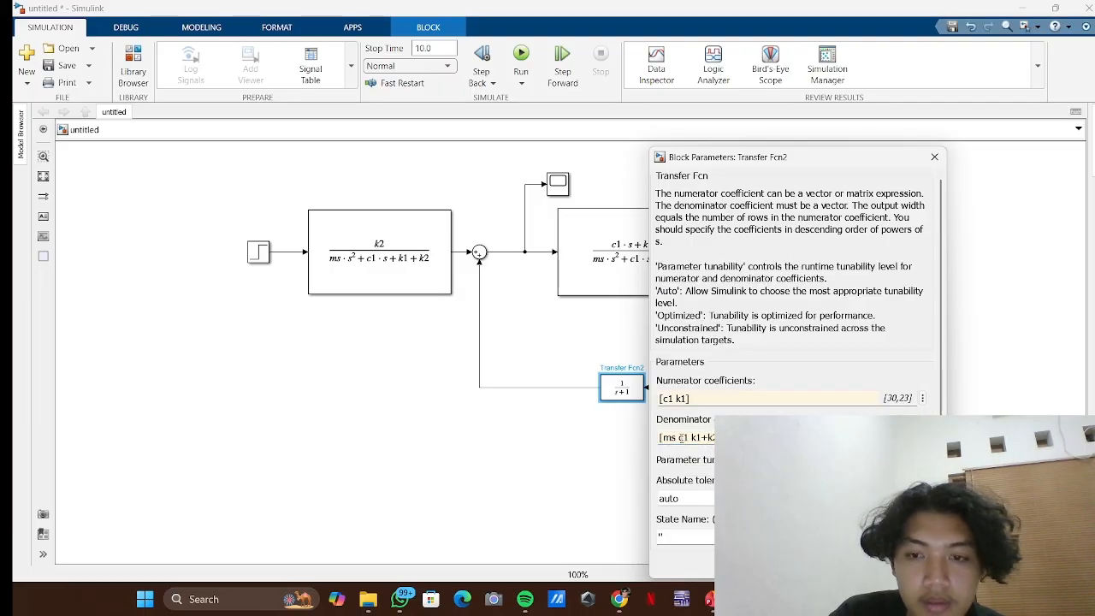
pyautogui.hotkey('ctrl', 'a')
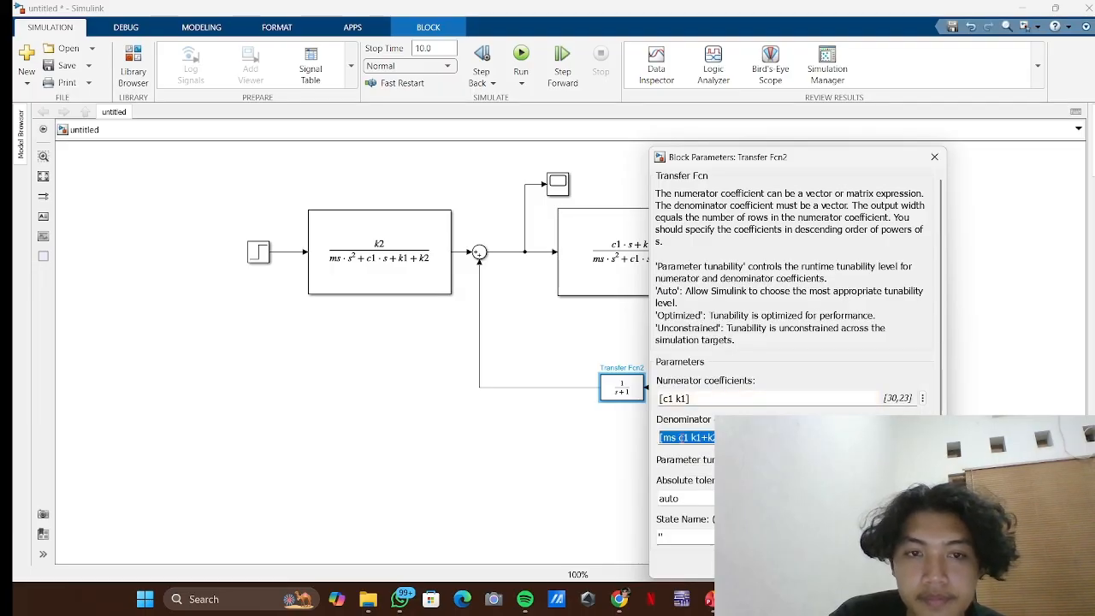
pyautogui.press('Return')
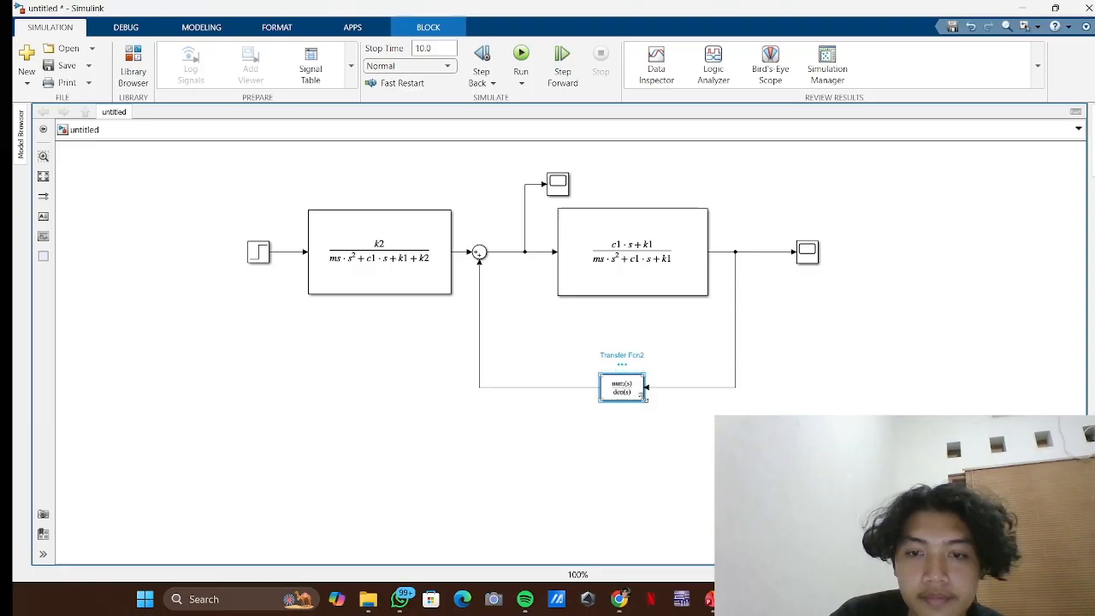
# - Enlarge the feedback Transfer Fcn until its full expression fits, and recentre it beneath the second Transfer Fcn
pyautogui.moveTo(644, 399); pyautogui.dragTo(727, 458)
pyautogui.moveTo(674, 422); pyautogui.dragTo(634, 401)
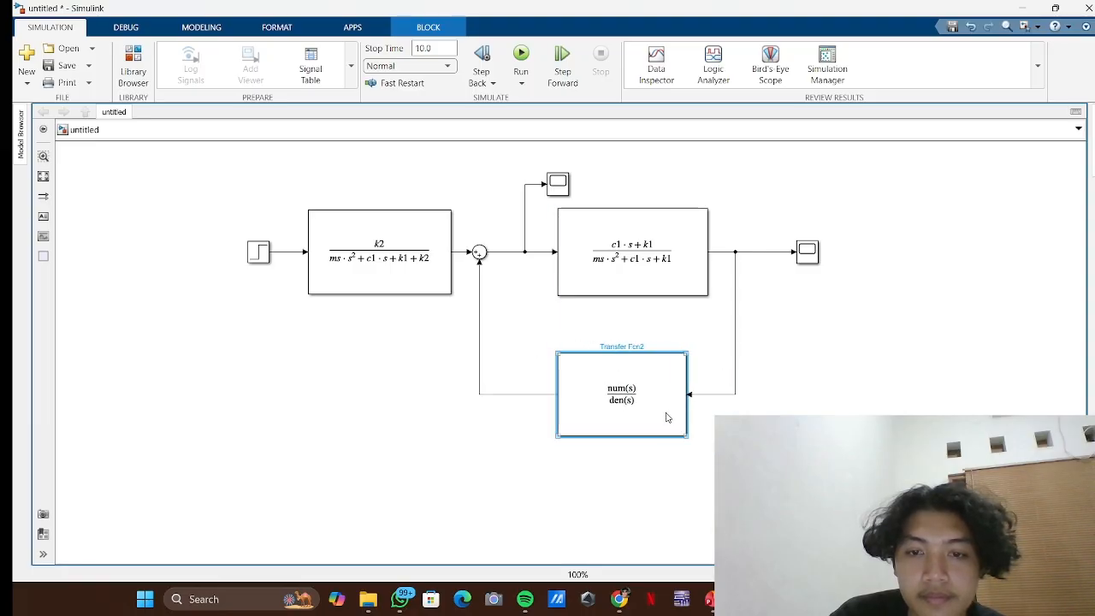
pyautogui.moveTo(689, 437); pyautogui.dragTo(742, 457)
pyautogui.moveTo(670, 415); pyautogui.dragTo(648, 405)
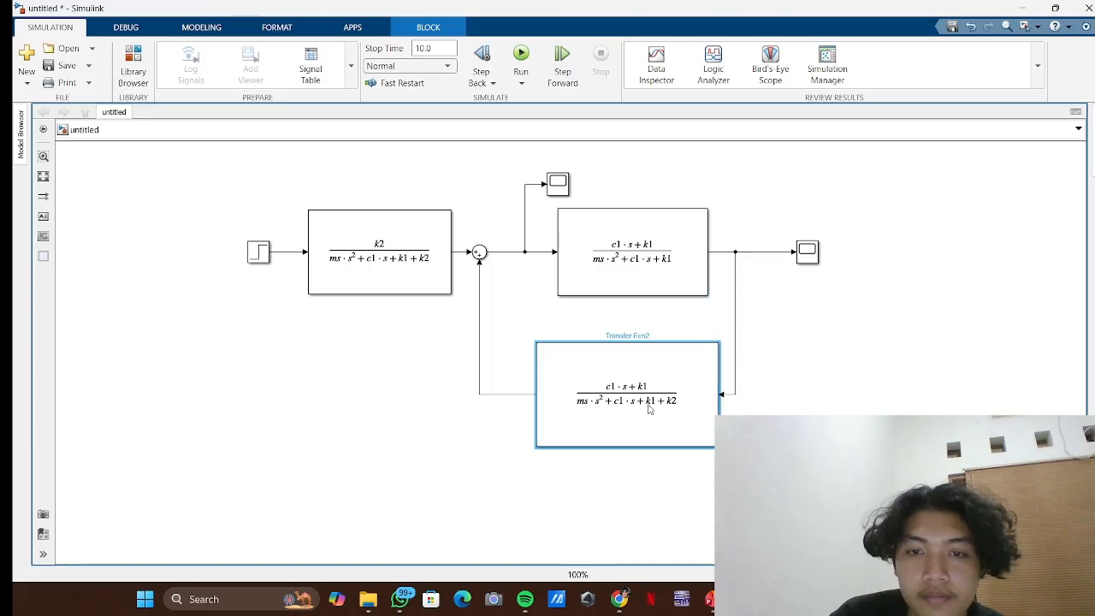
# - Group the stiffness sum in the first Transfer Fcn's denominator with parentheses, giving [ms c1 (k1+k2)]
pyautogui.doubleClick(433, 280)
pyautogui.tripleClick(536, 325)
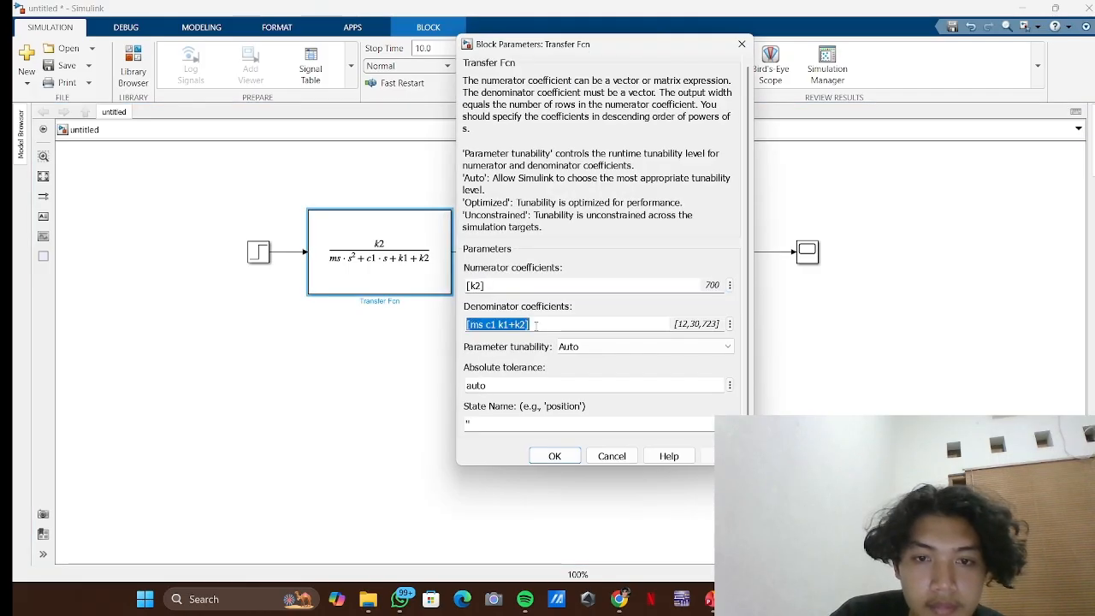
pyautogui.click(536, 325)
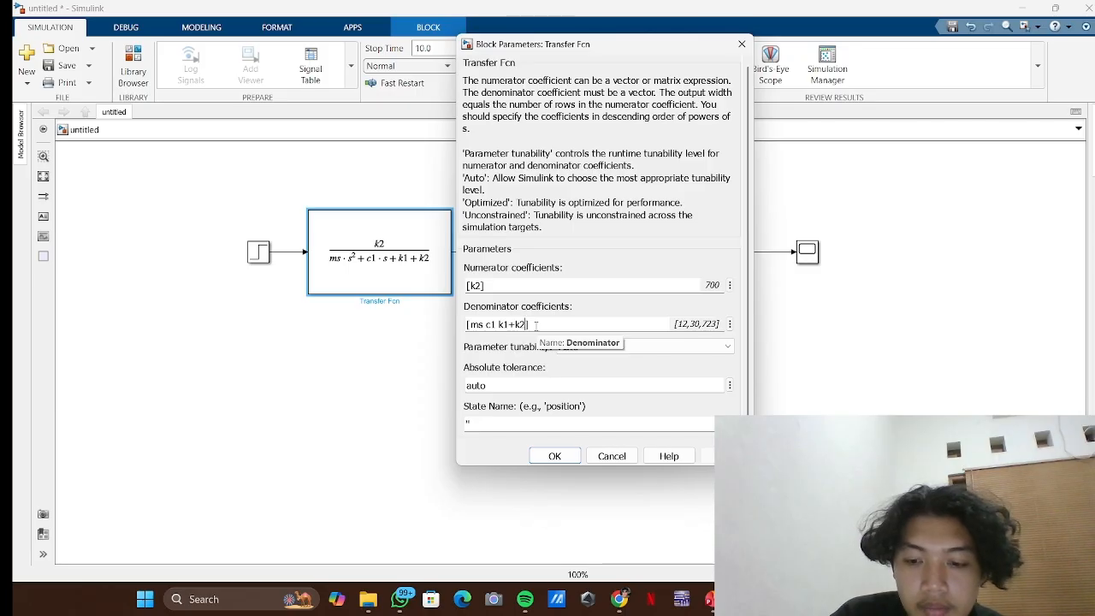
pyautogui.write(')')
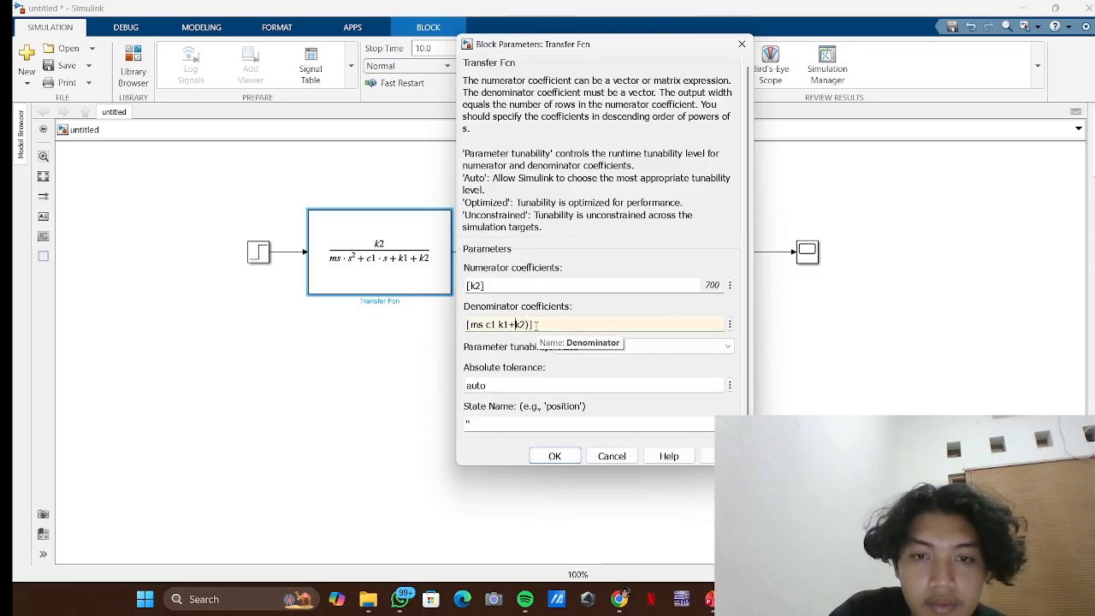
pyautogui.write('(')
pyautogui.press('Return')
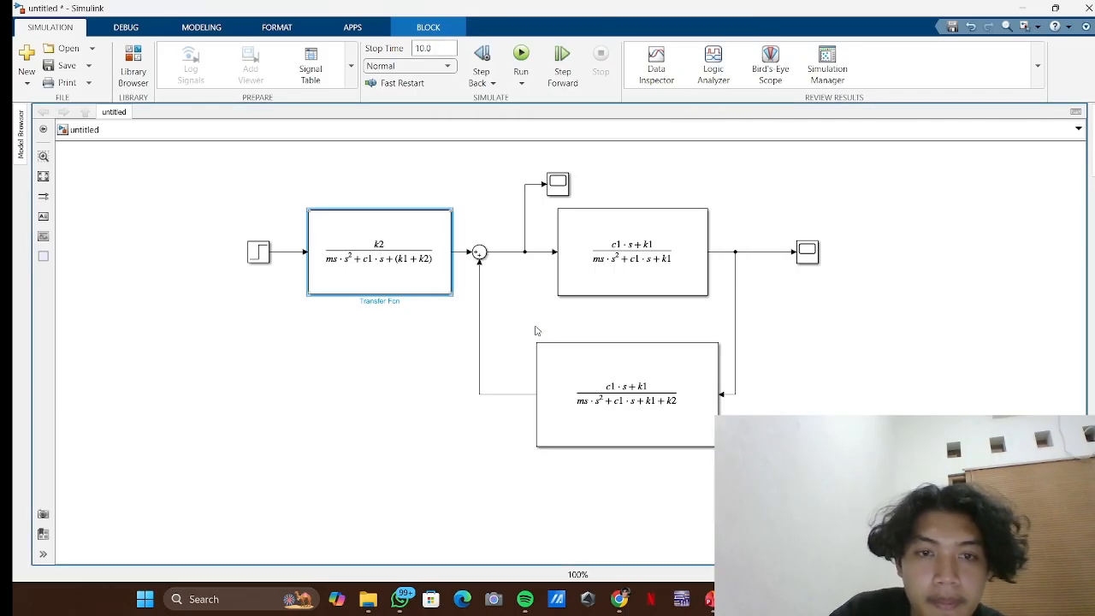
# - Put parentheses around k1+k2 in the feedback Transfer Fcn's denominator, making it [ms c1 (k1+k2)]
pyautogui.click(605, 391)
pyautogui.doubleClick(604, 391)
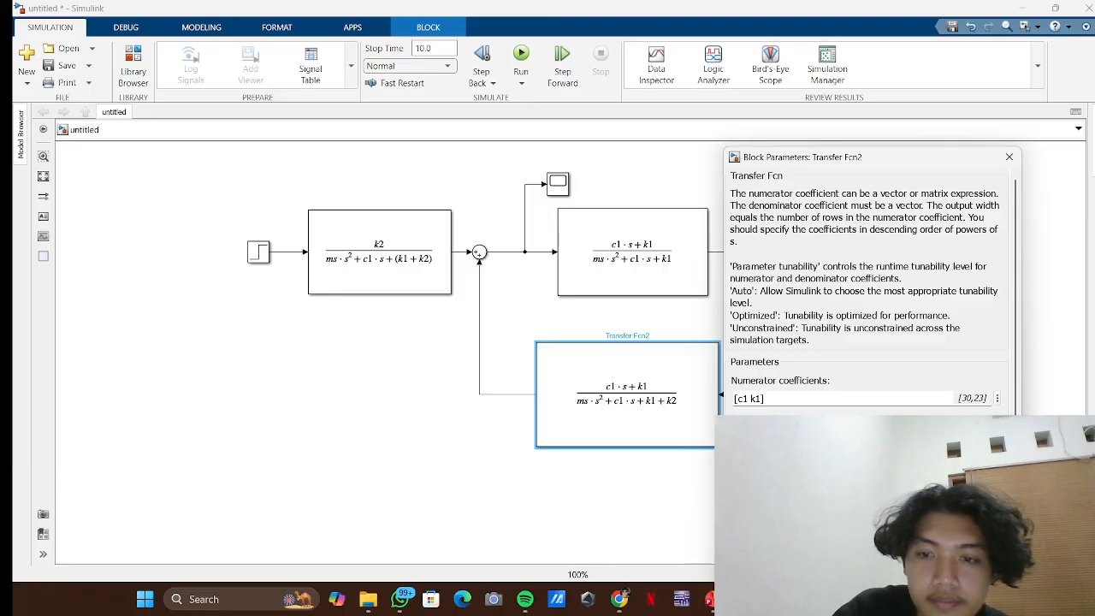
pyautogui.press('Return')
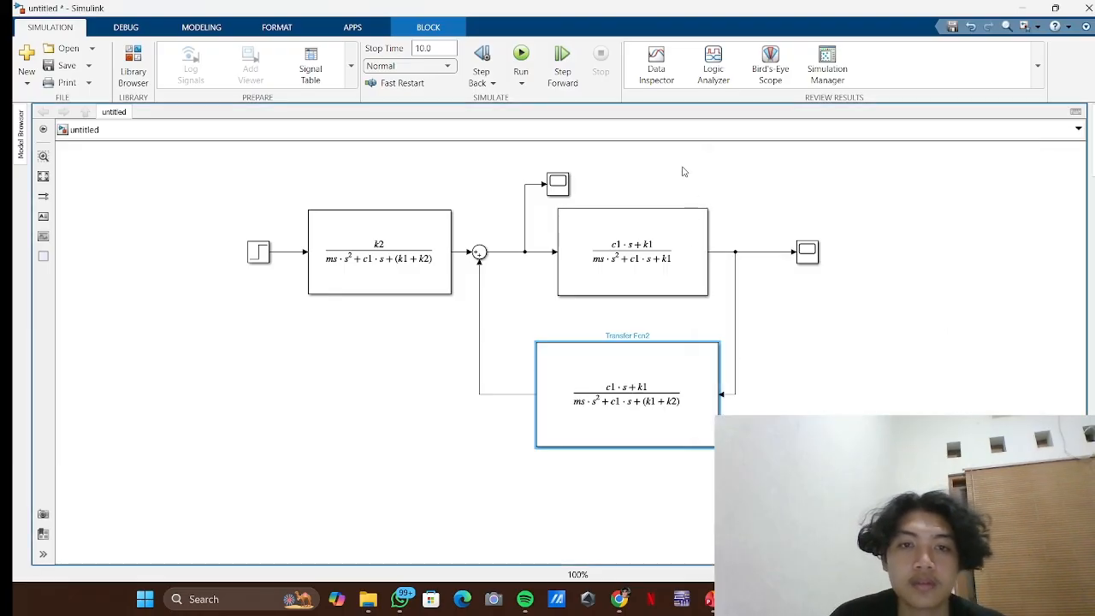
# - Run the simulation and view the response on the Scope branching off after the Sum block
pyautogui.click(521, 83)
pyautogui.click(544, 109)
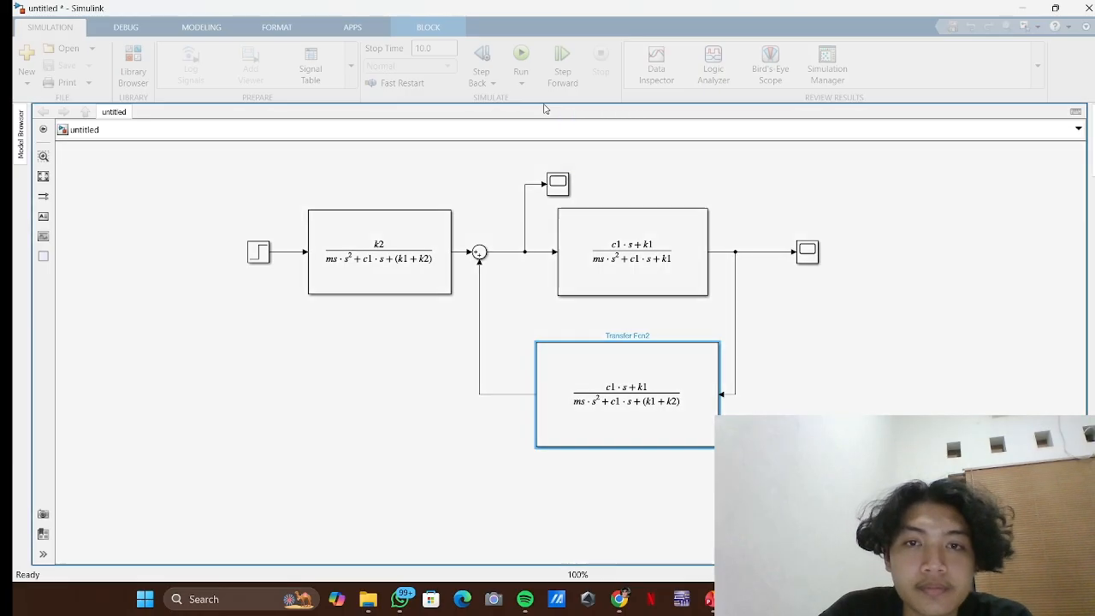
pyautogui.click(560, 188)
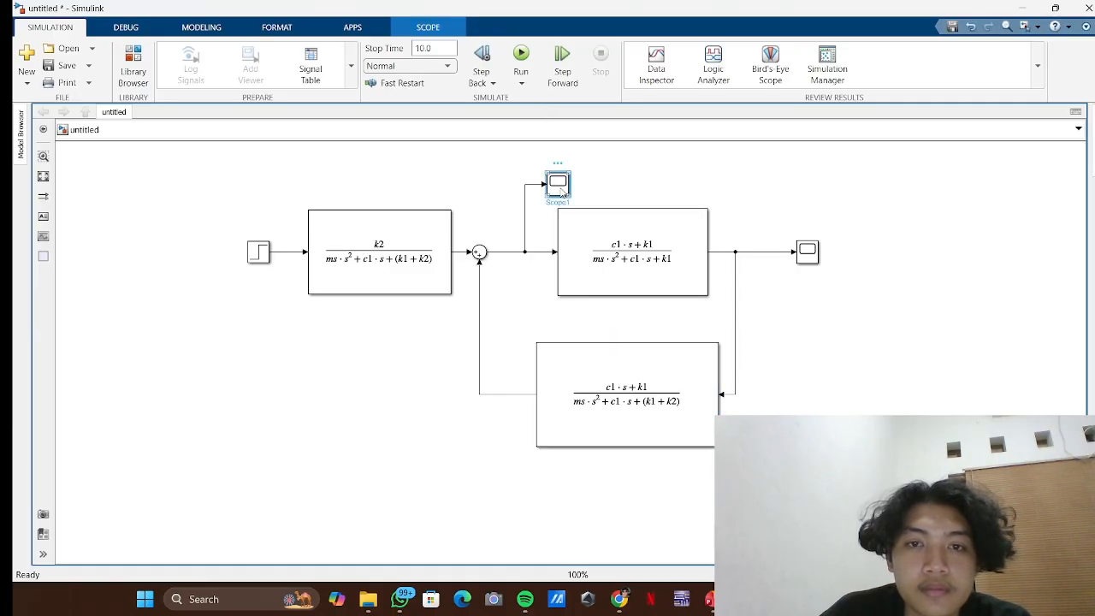
pyautogui.doubleClick(559, 187)
pyautogui.moveTo(524, 110); pyautogui.dragTo(299, 143)
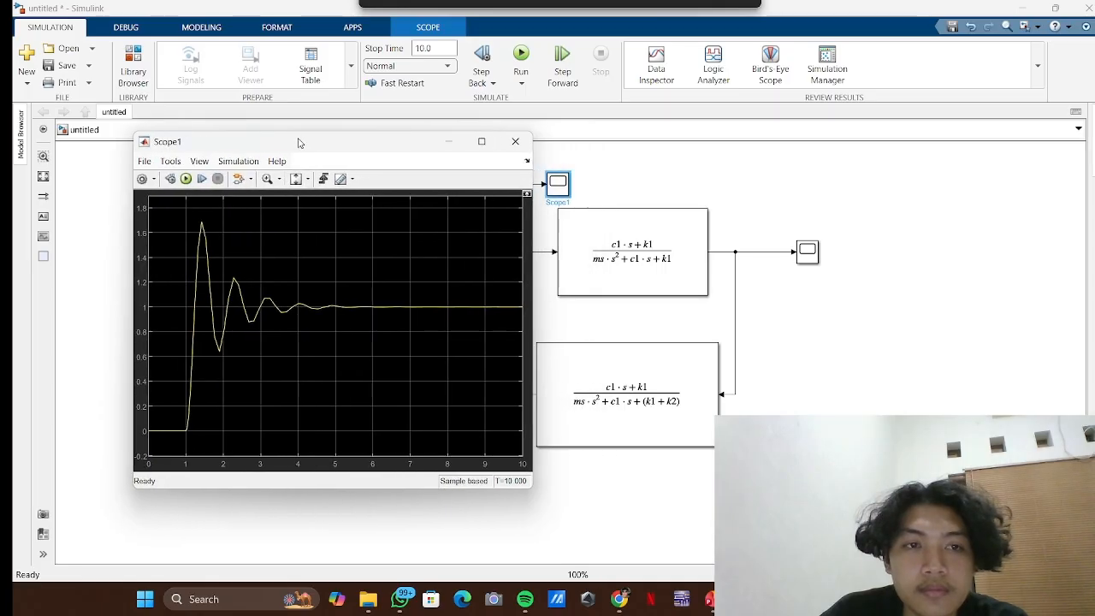
pyautogui.click(515, 141)
# - Examine the response on the output Scope at the end of the loop, and put its window away
pyautogui.doubleClick(807, 251)
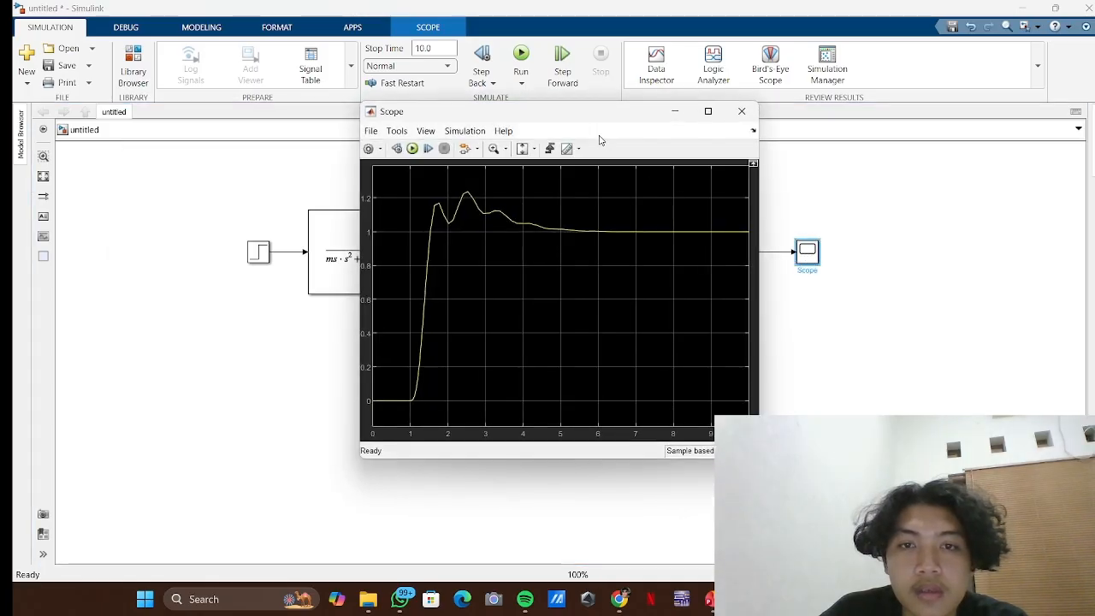
pyautogui.moveTo(600, 113); pyautogui.dragTo(816, 164)
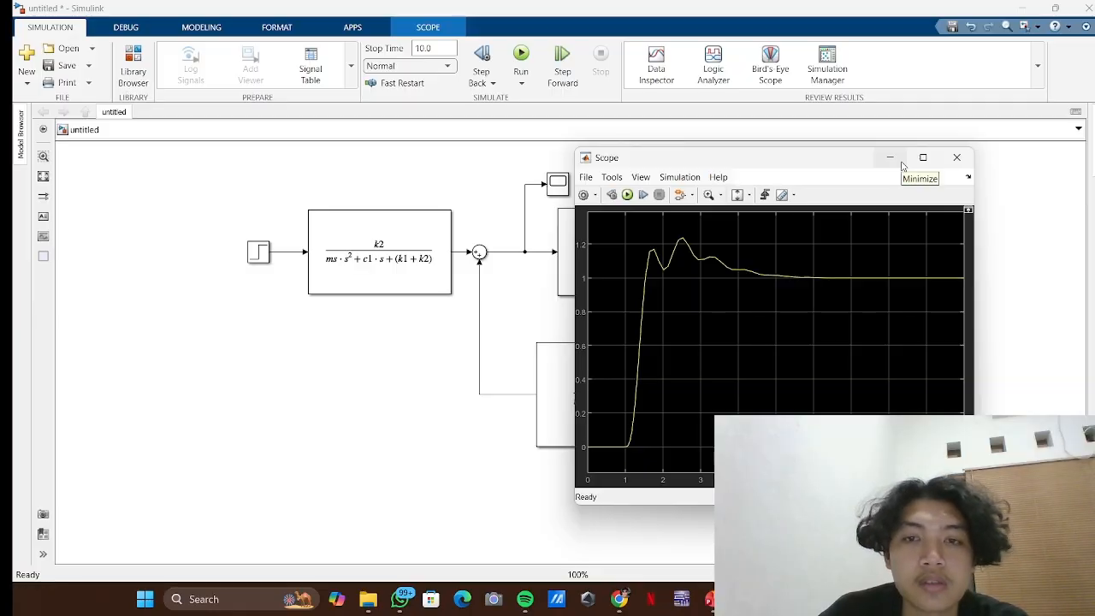
pyautogui.click(901, 165)
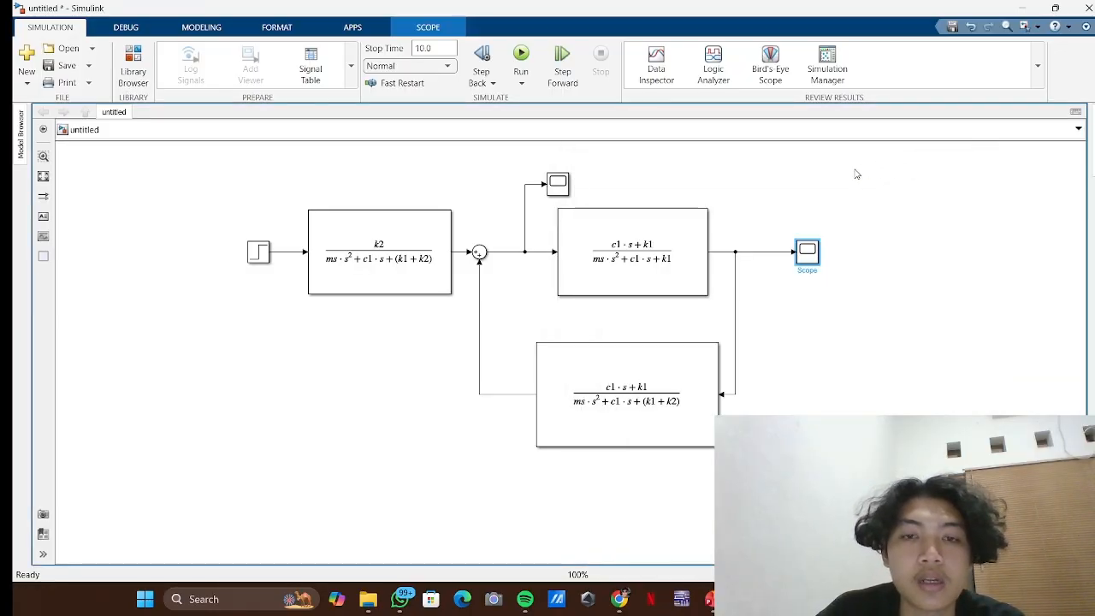